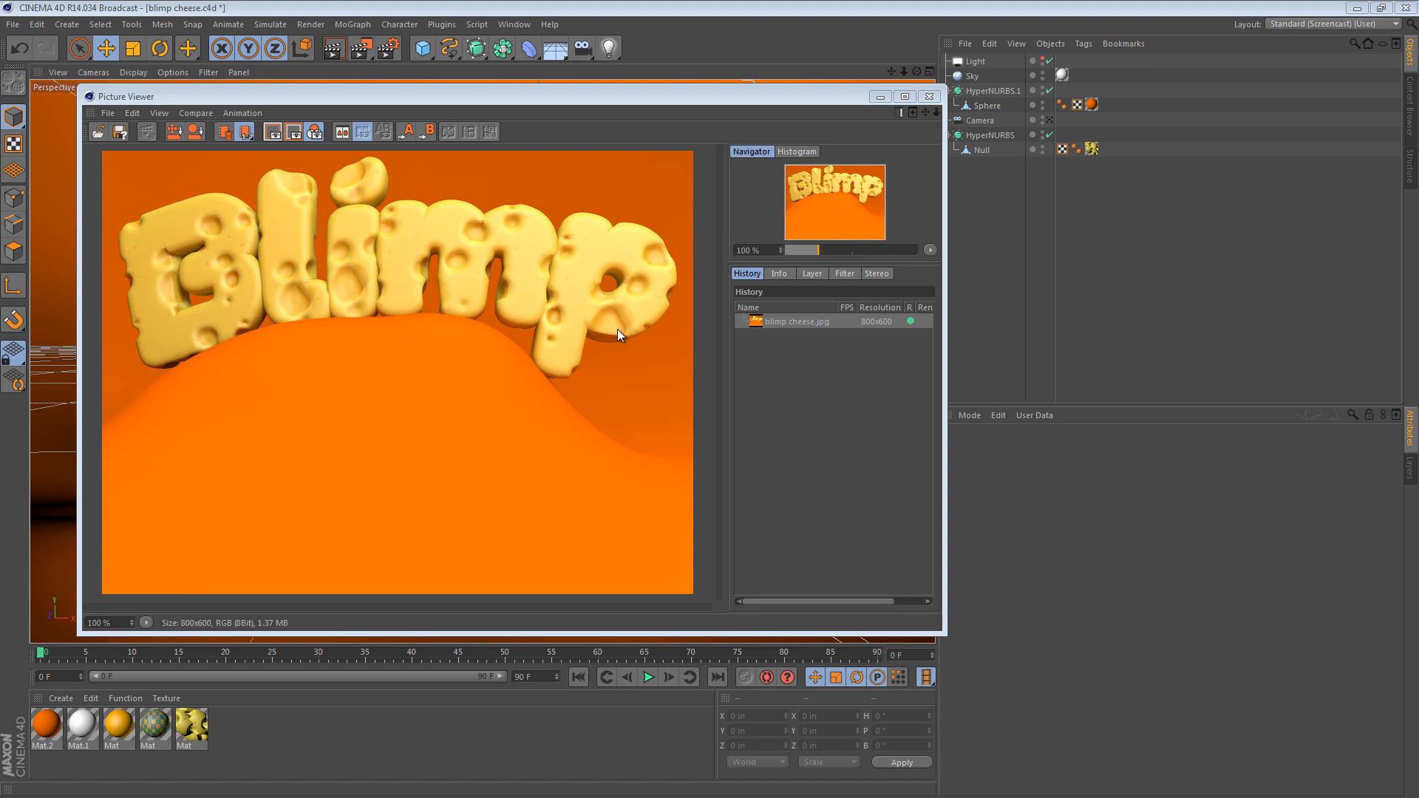
Examine the cheese material's colour texture (cheese 01.jpg) and its displacement texture (cheese 01-disp.psd)
left_click(192, 727)
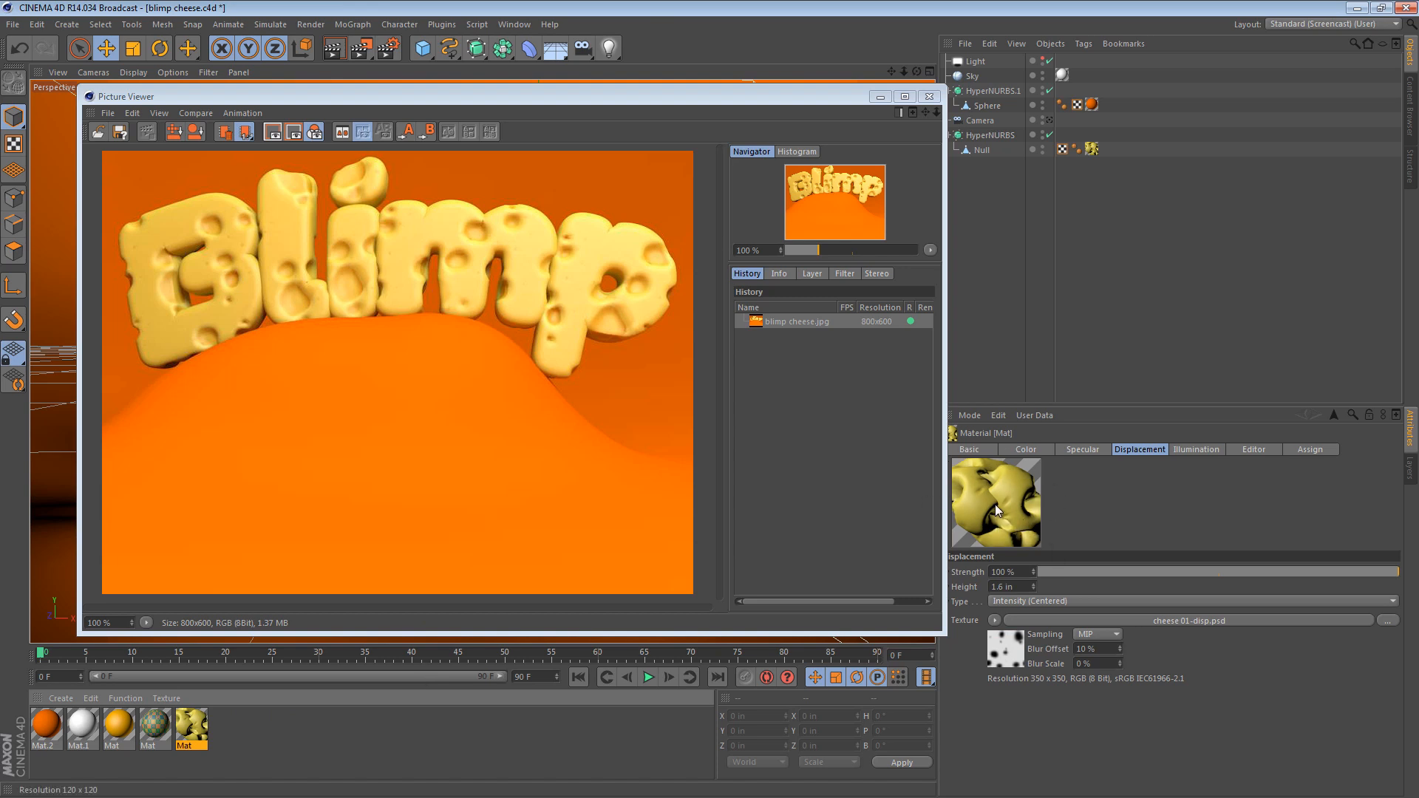
left_click(1034, 450)
left_click(1015, 666)
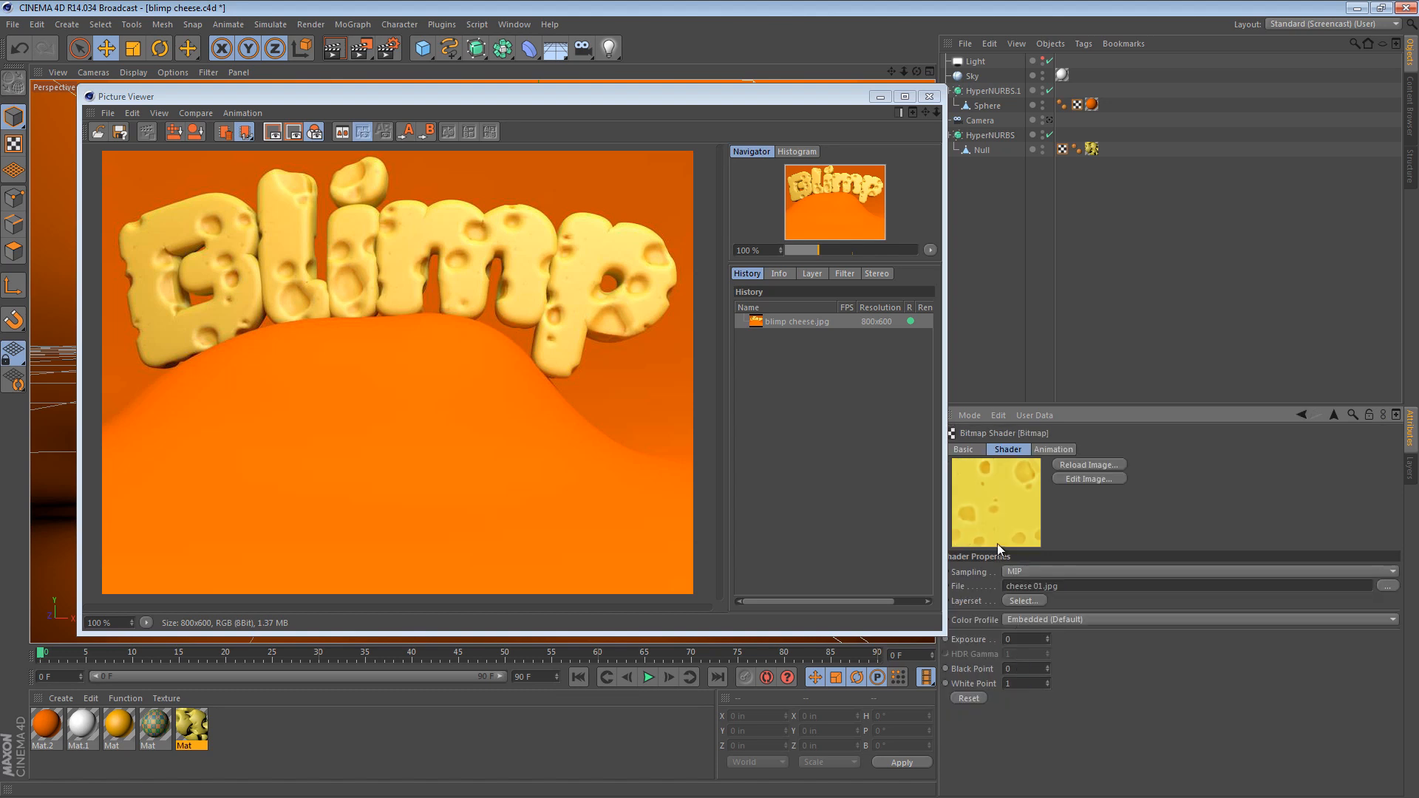
left_click(1299, 415)
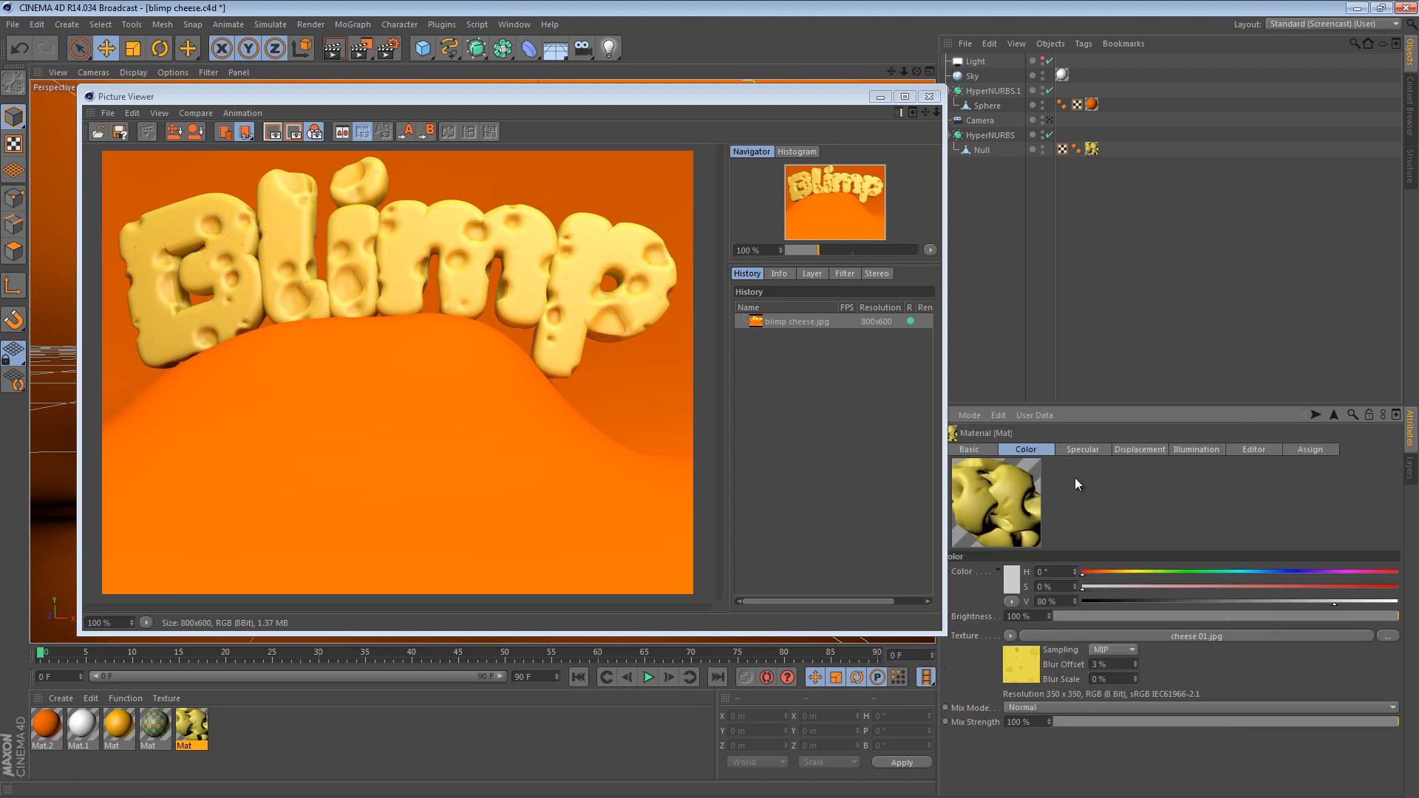
left_click(1138, 449)
left_click(1023, 637)
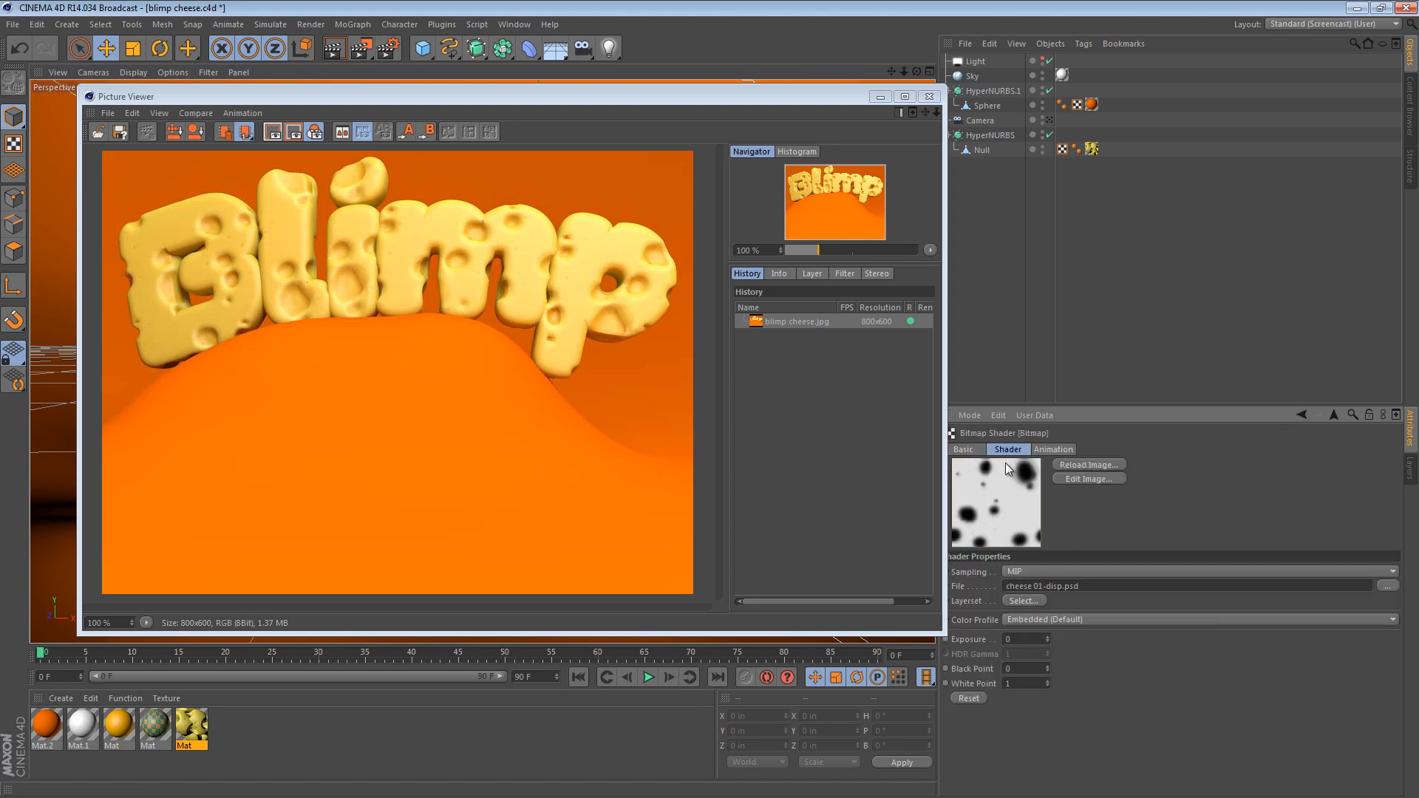
left_click(1300, 415)
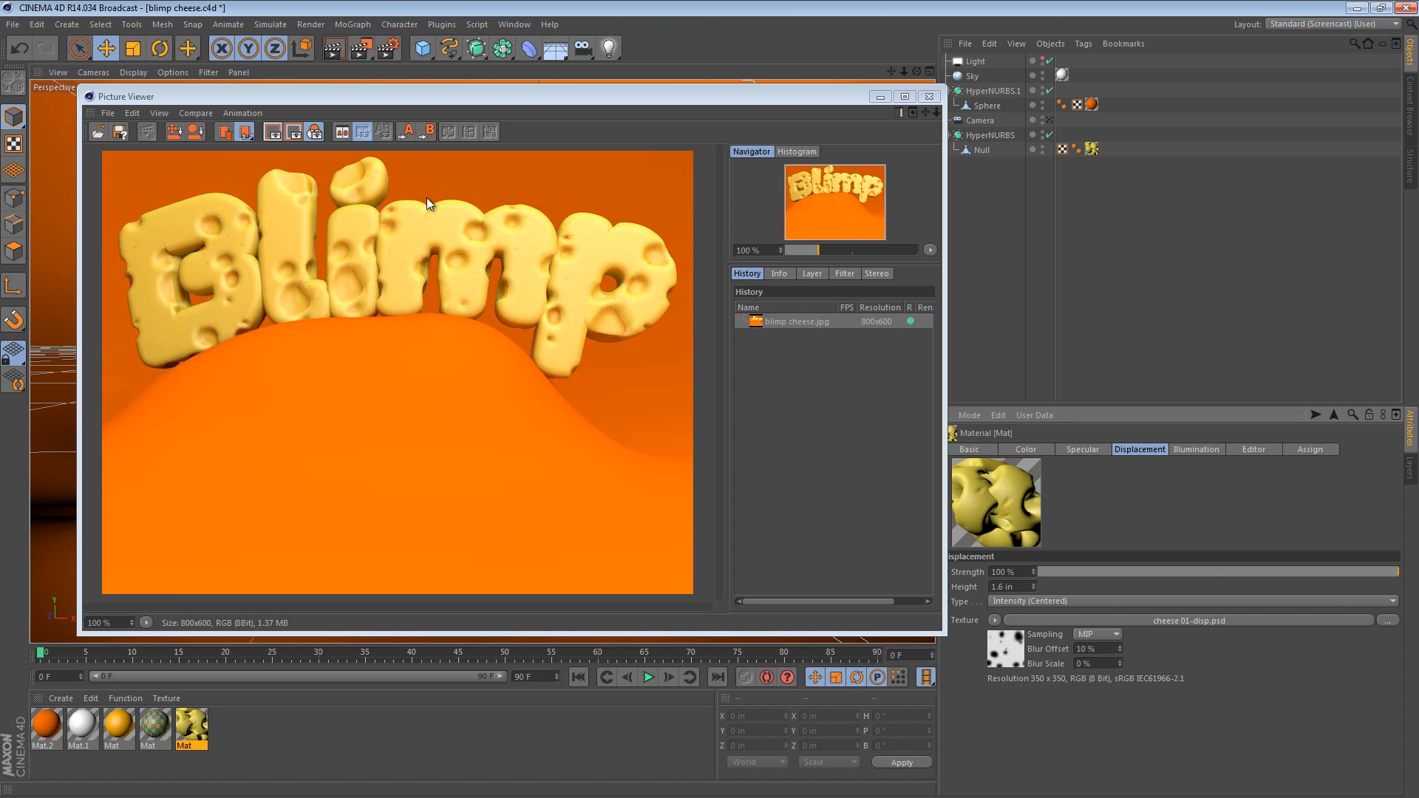
Close the rendered image and inspect the cheese texture on the front, tops and sides of the Blimp letters
left_click(929, 97)
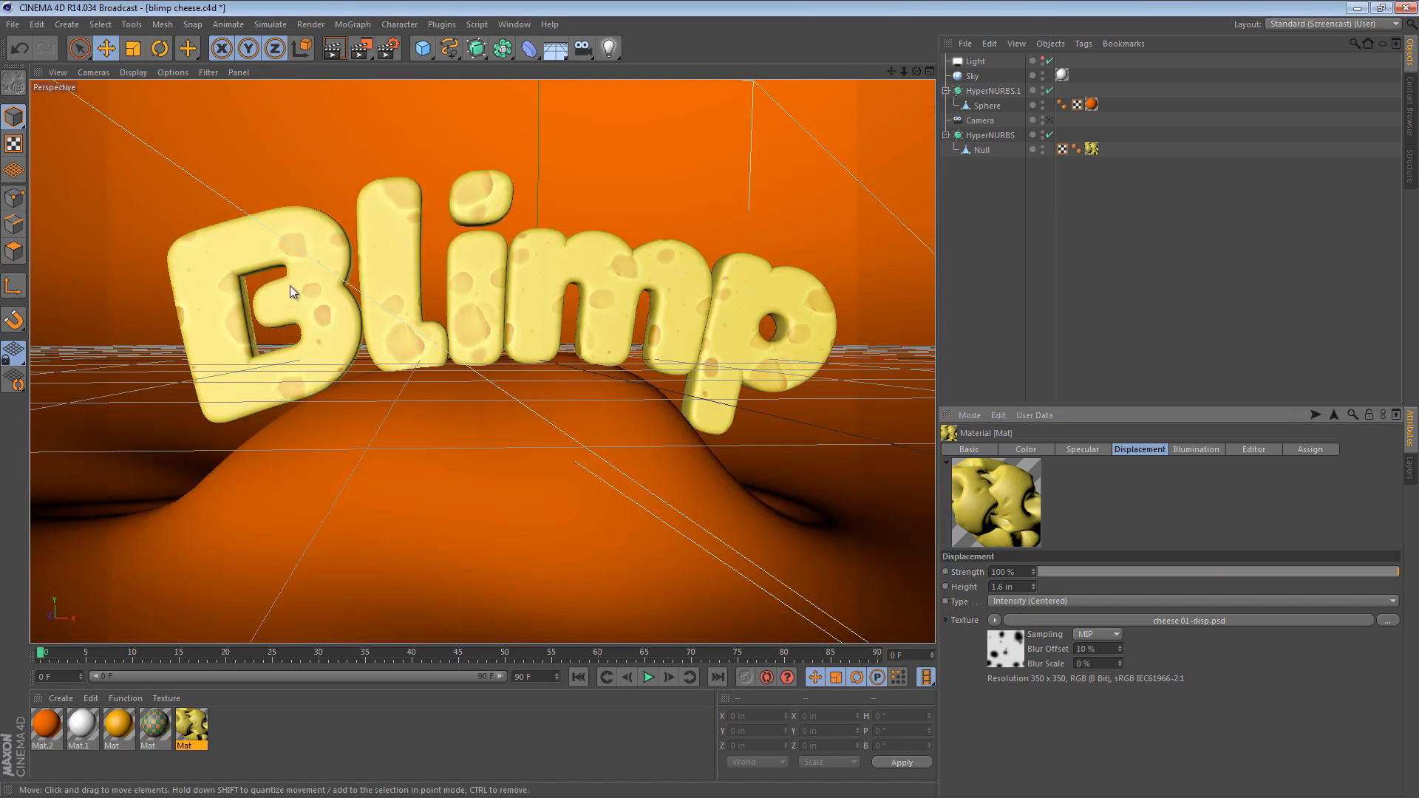
right_click_drag(290, 285, 429, 278, "alt")
middle_click_drag(428, 278, 521, 273, "alt")
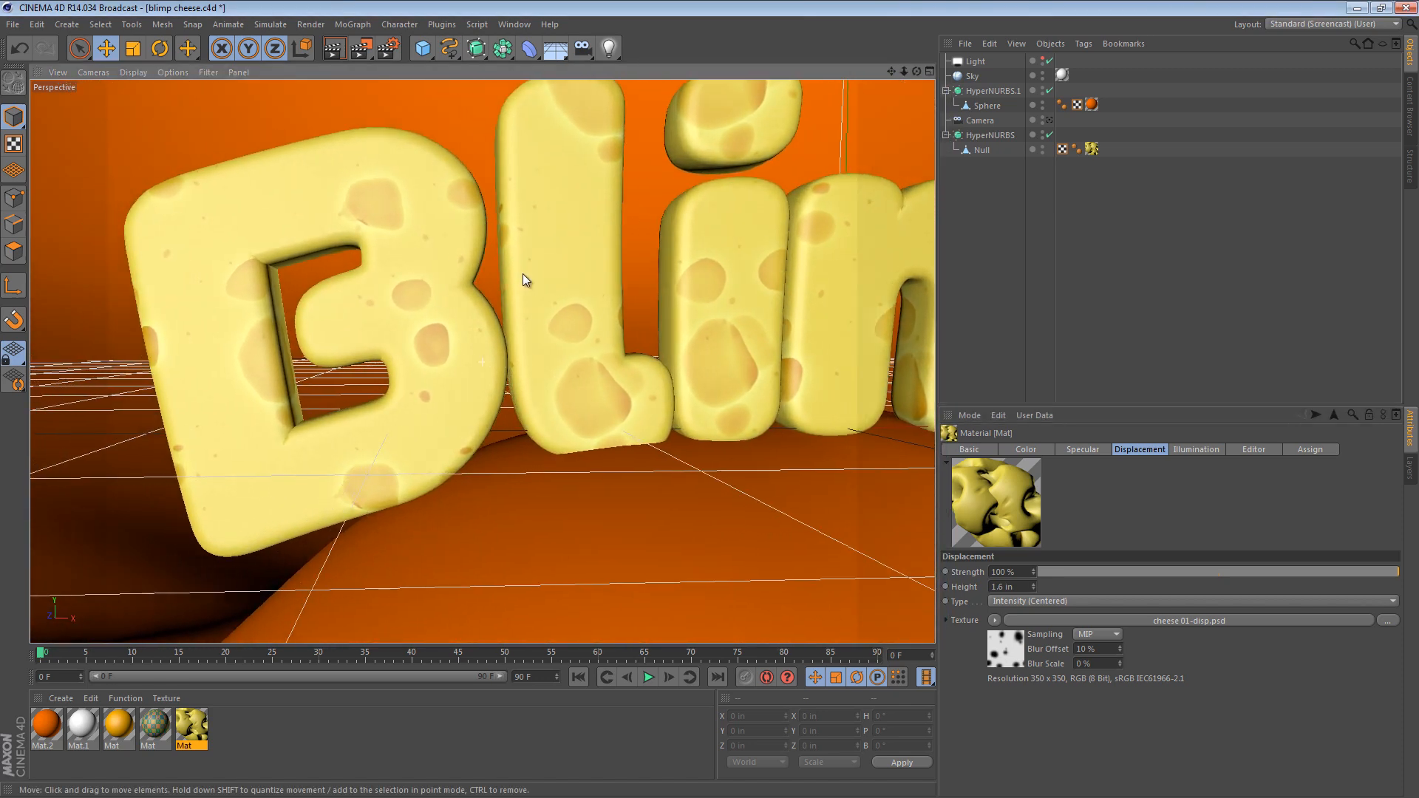
left_click_drag(522, 274, 269, 233, "alt")
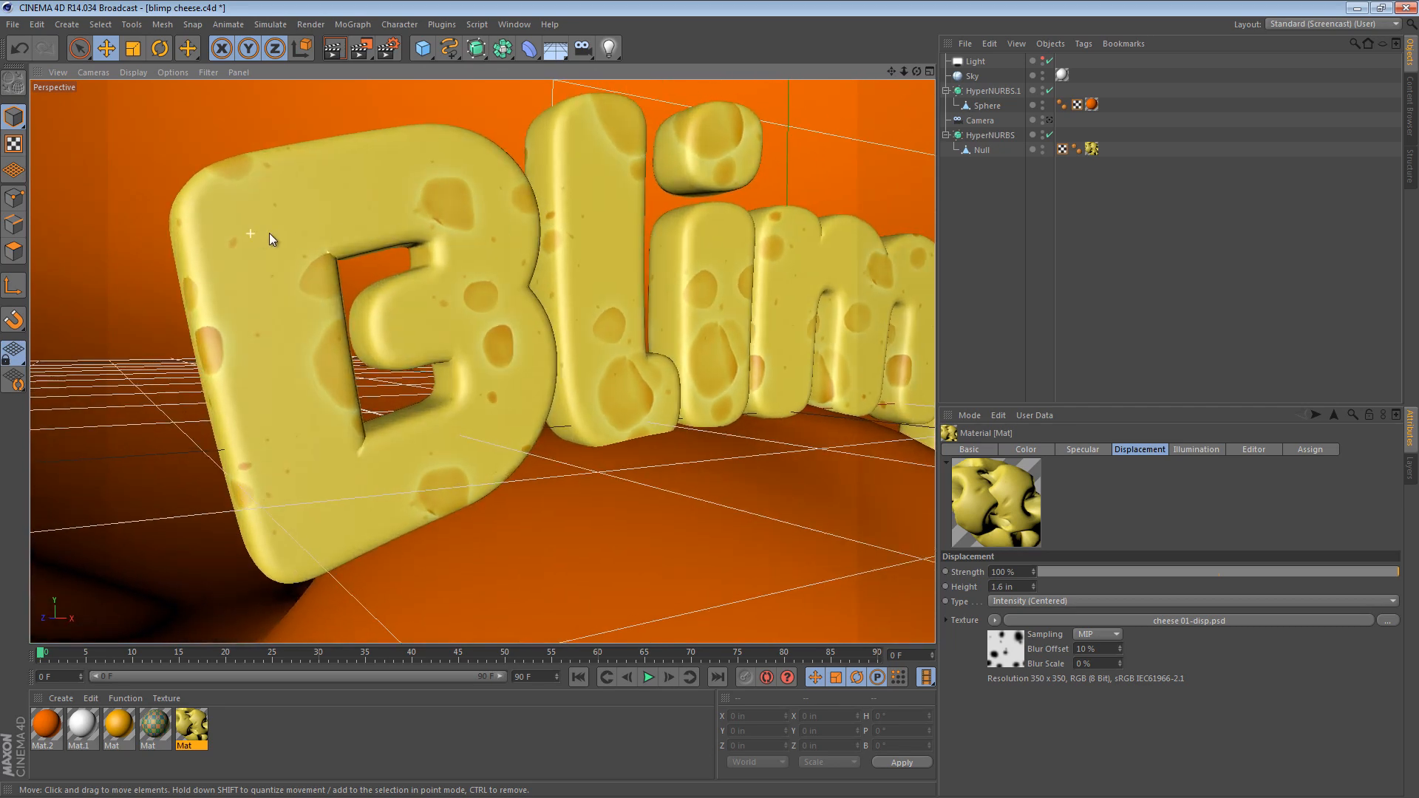
right_click_drag(269, 233, 303, 232, "alt")
middle_click_drag(303, 232, 348, 274, "alt")
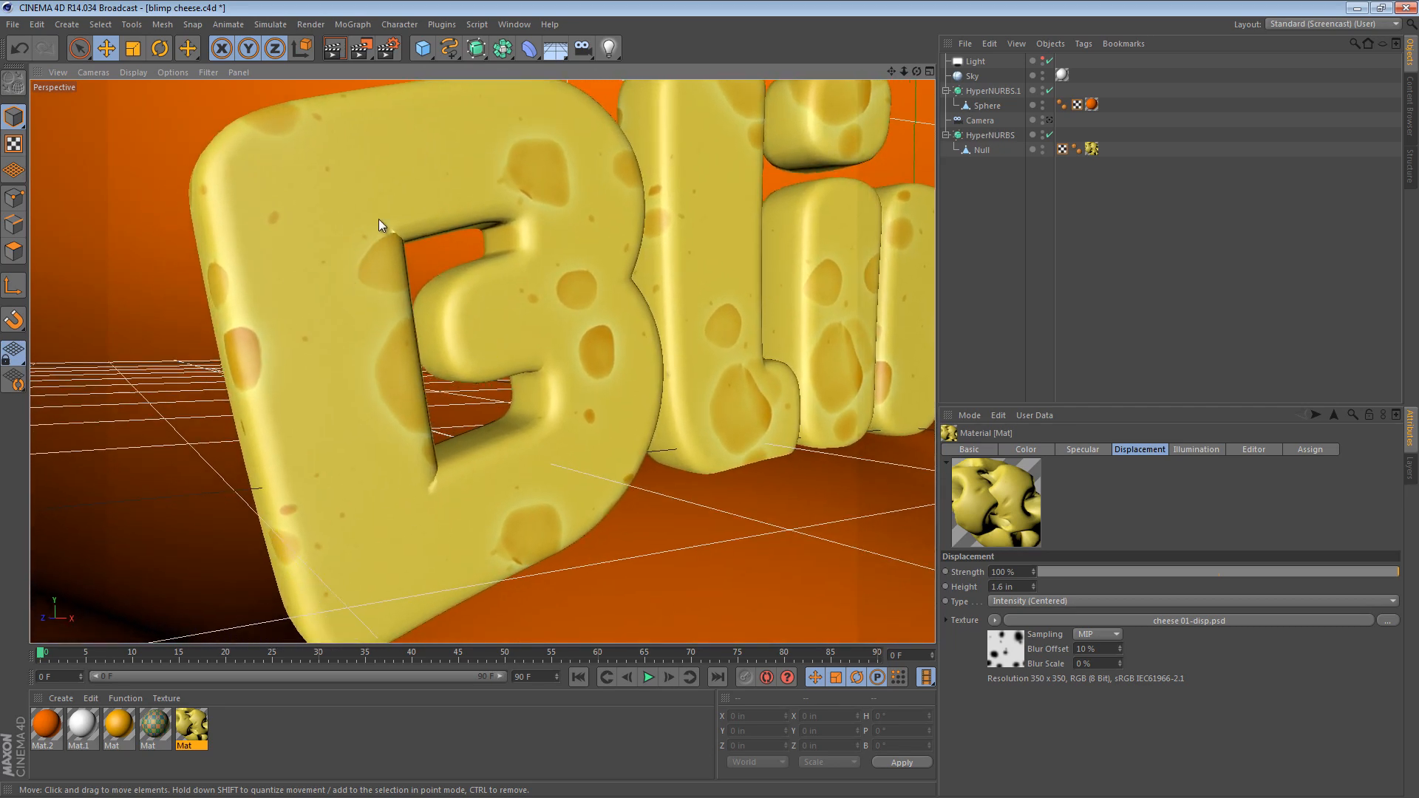
left_click_drag(300, 318, 326, 374, "alt")
right_click_drag(371, 357, 207, 256, "alt")
left_click_drag(207, 256, 554, 250, "alt")
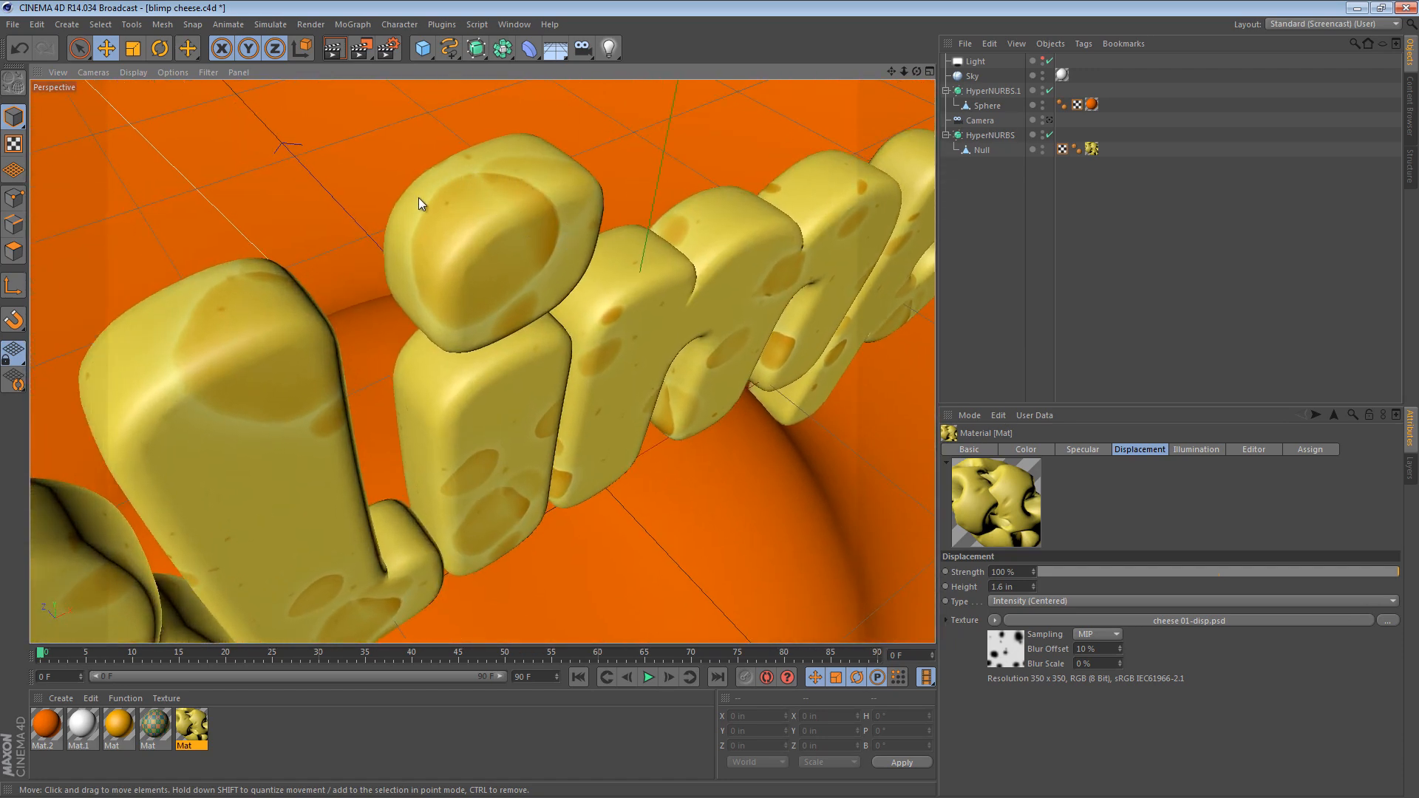
mouse_move(418, 200)
left_mouse_down("alt")
mouse_move(610, 232)
mouse_move(504, 191)
mouse_move(331, 167)
mouse_move(247, 193)
mouse_move(304, 221)
mouse_move(481, 237)
mouse_move(559, 272)
mouse_move(583, 320)
mouse_move(582, 381)
mouse_move(568, 310)
mouse_move(449, 215)
left_mouse_up("alt")
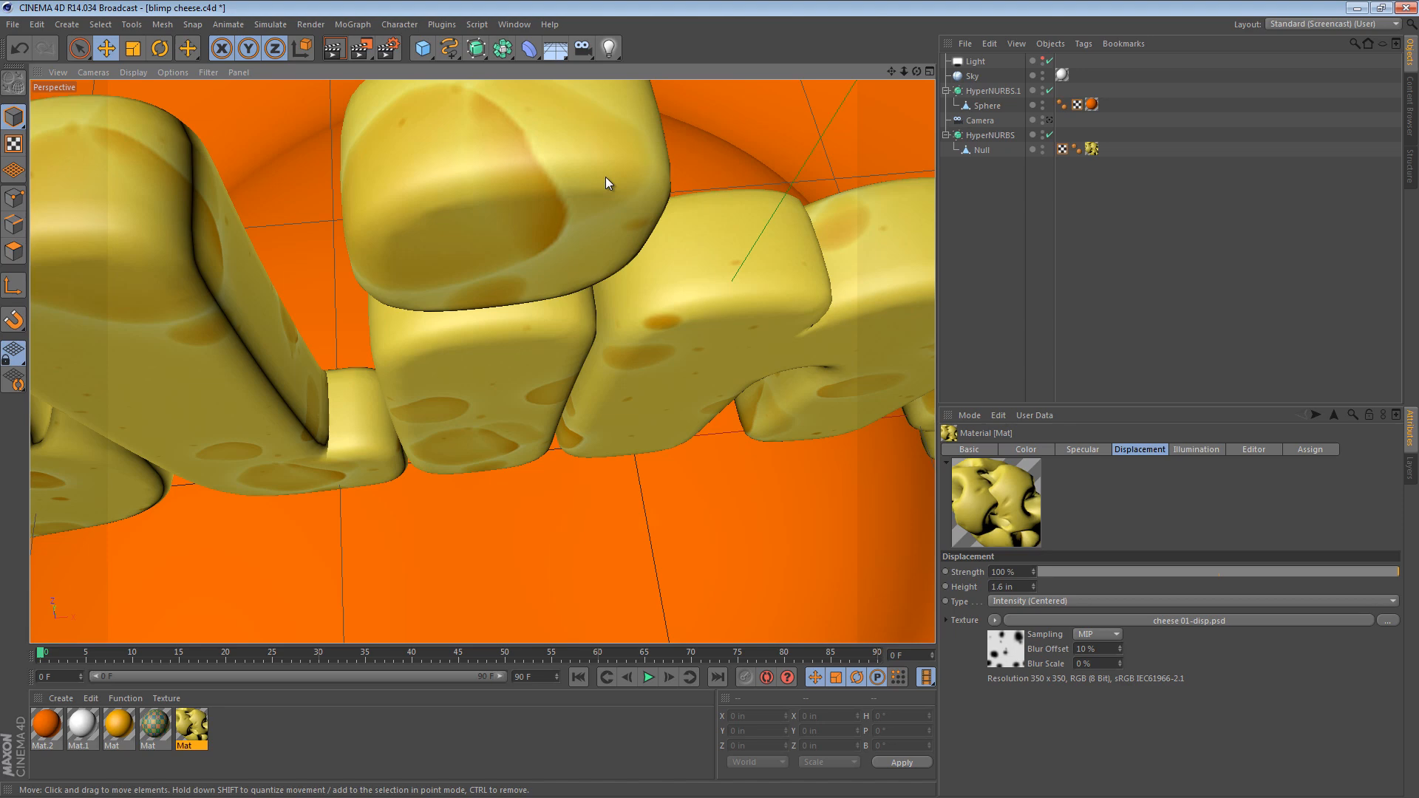
left_click_drag(612, 183, 343, 204, "alt")
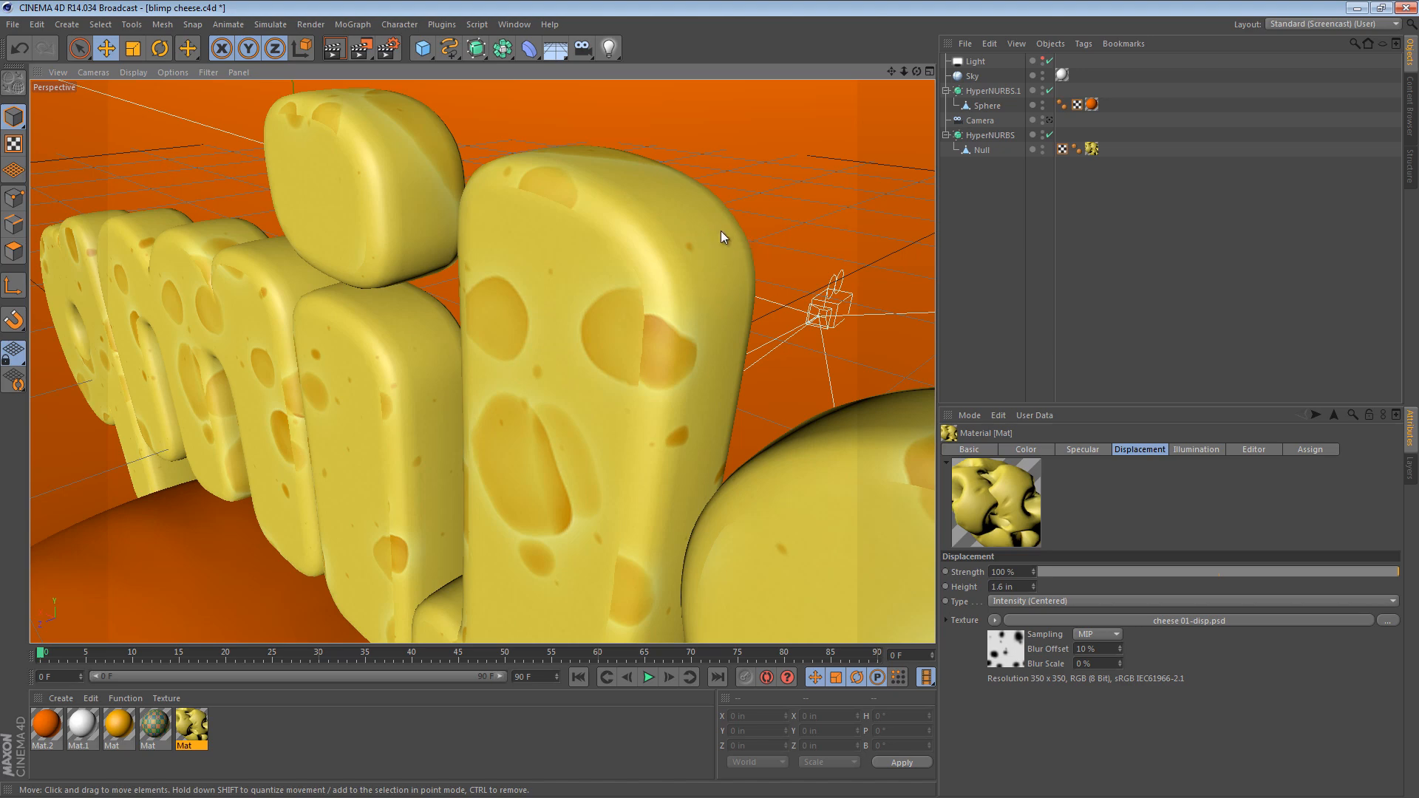
left_click_drag(638, 266, 717, 359, "alt")
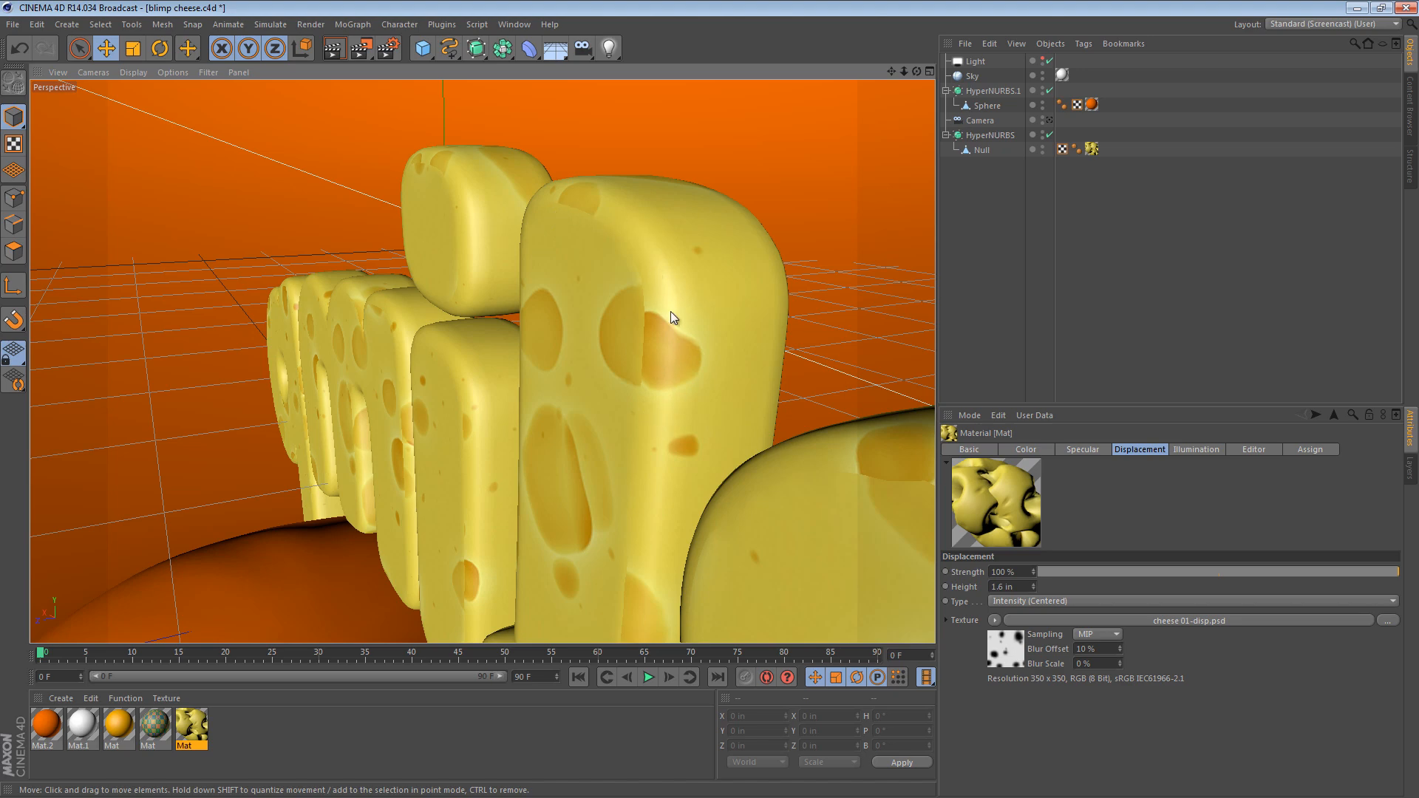
left_click_drag(671, 312, 655, 252, "alt")
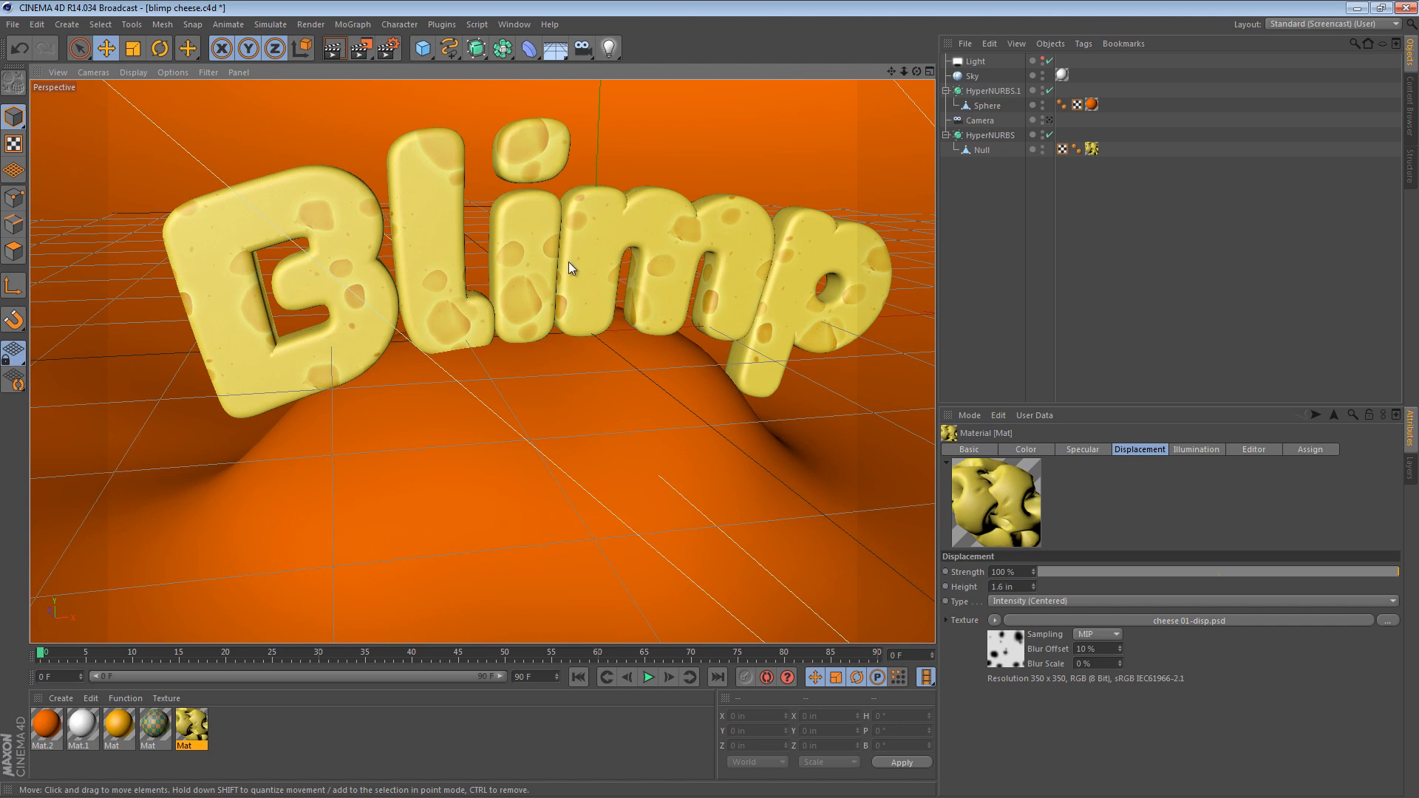
Switch to the cheese text.c4d project and add a MoText object
key("v")
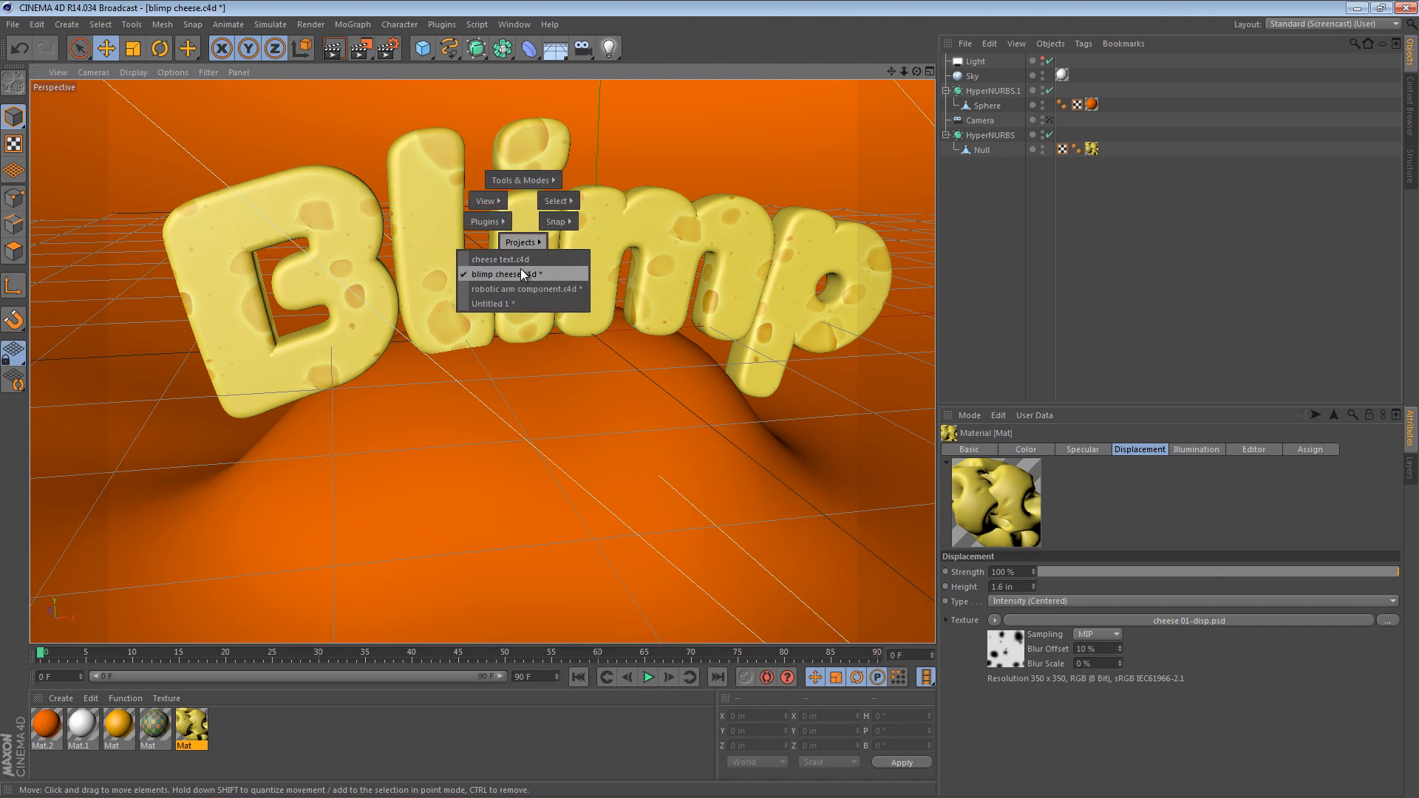
left_click(520, 260)
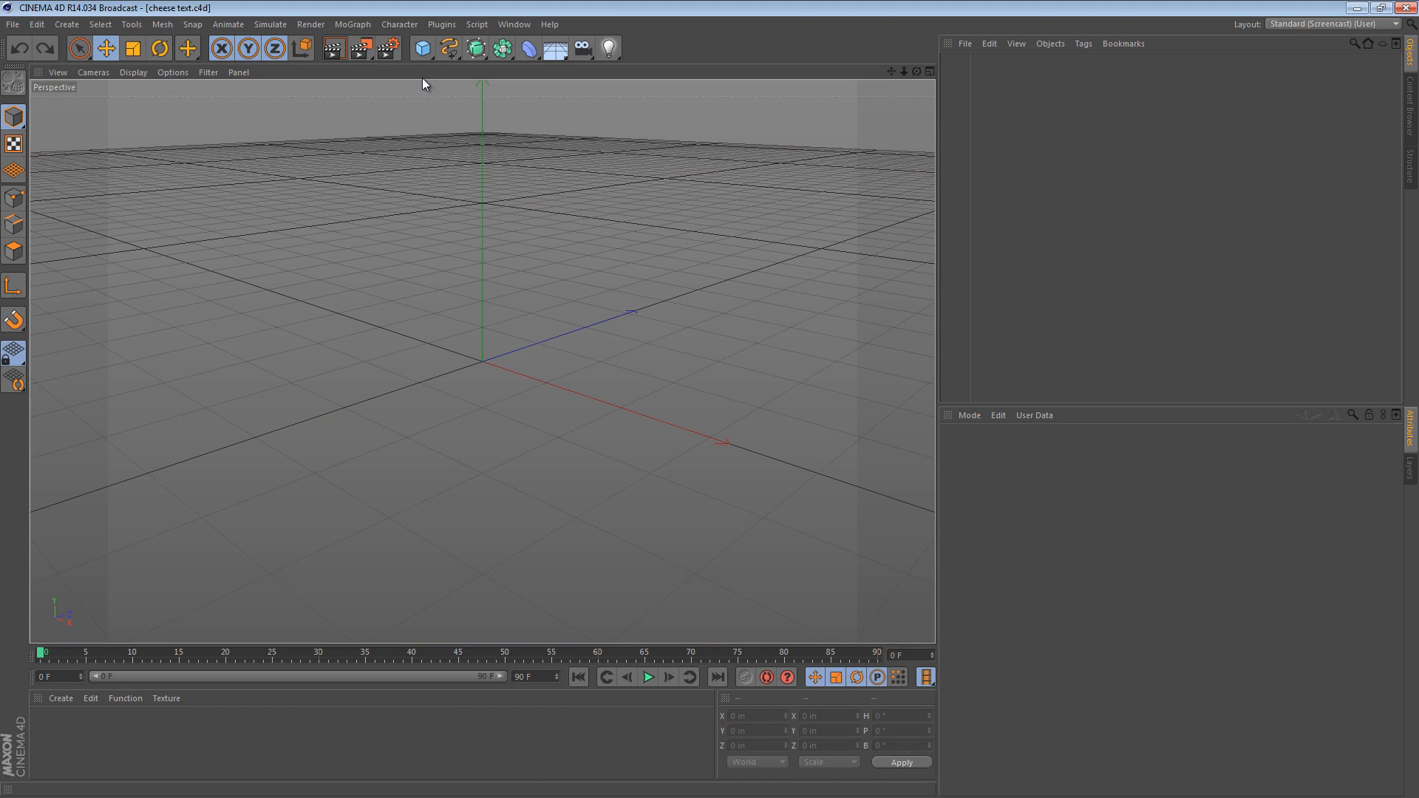
left_click(347, 24)
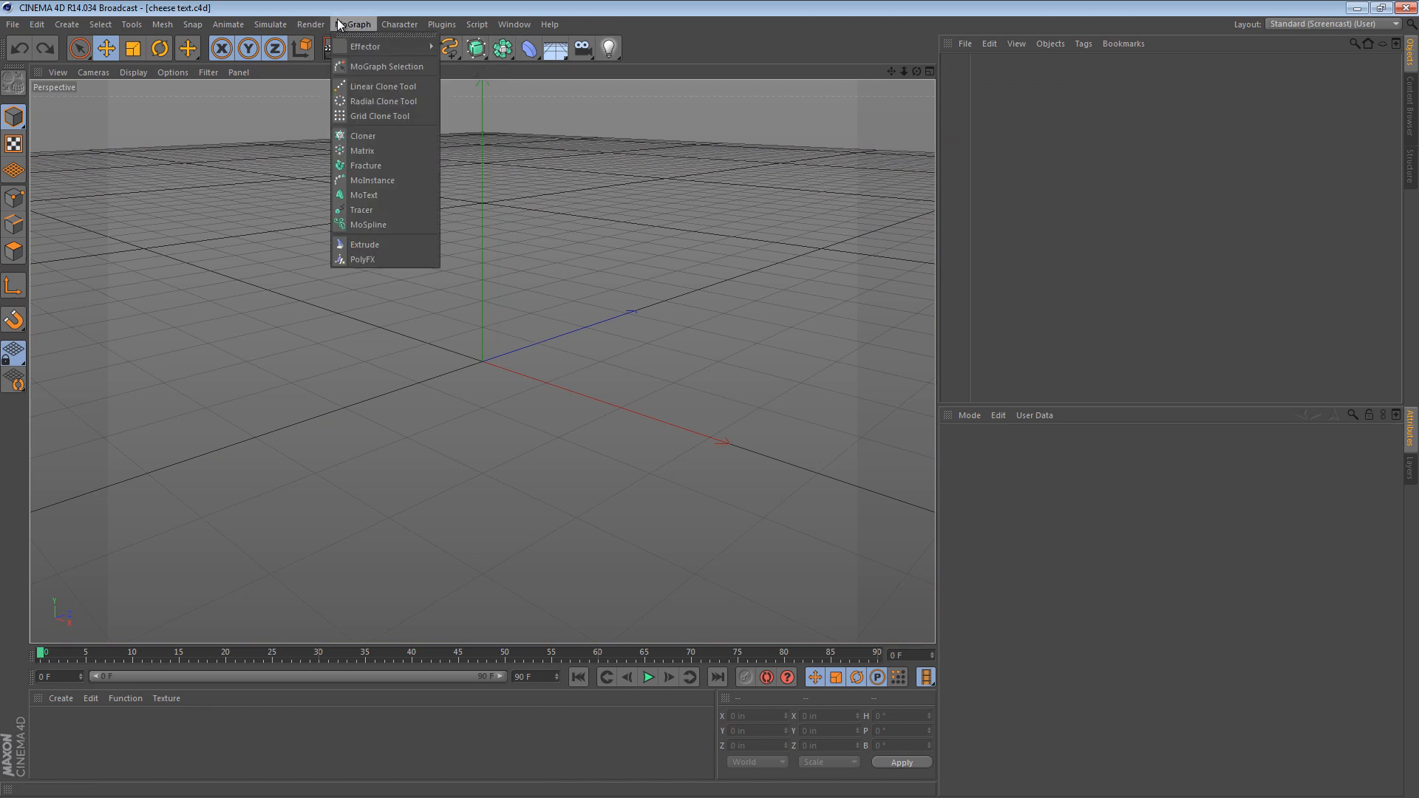
left_click(364, 195)
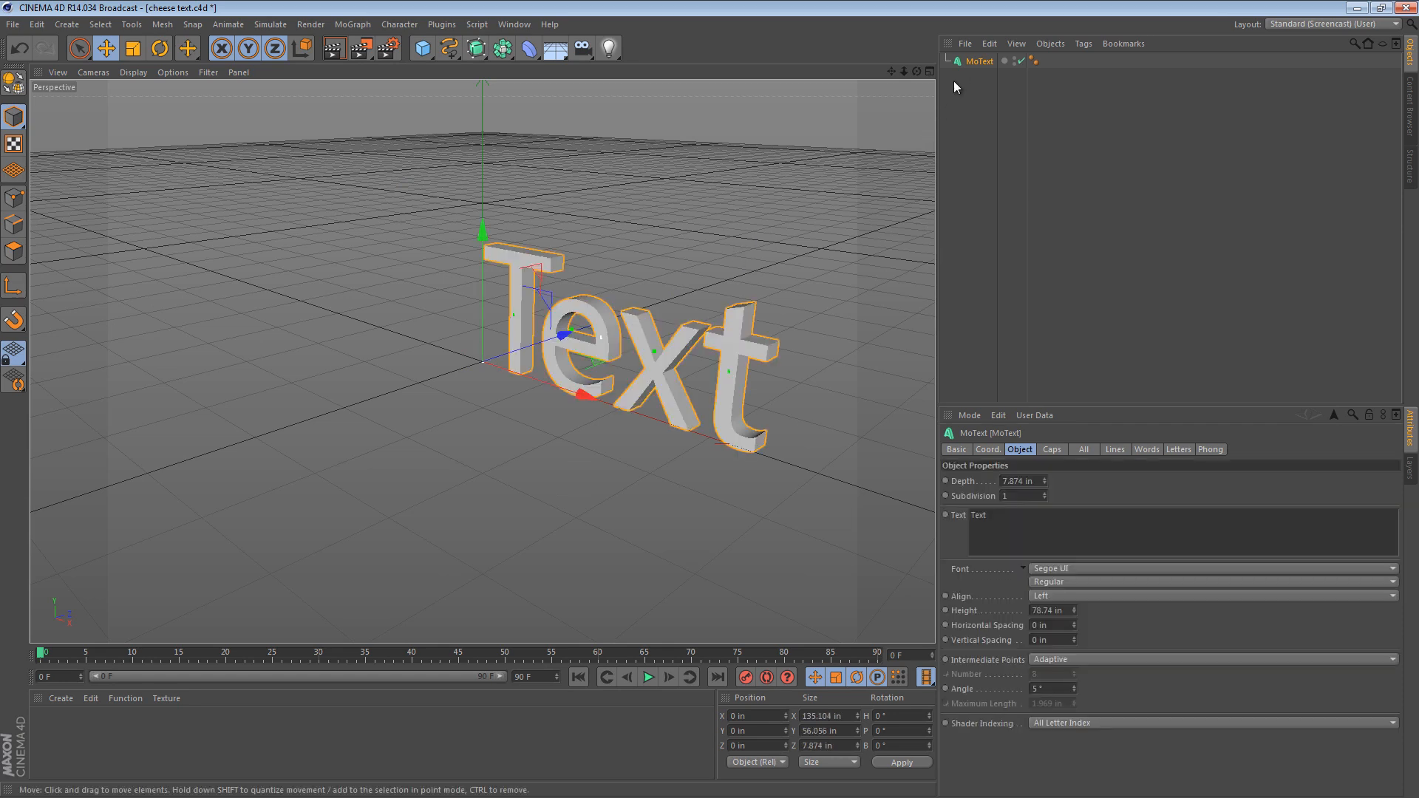
left_click_drag(549, 315, 728, 321, "alt")
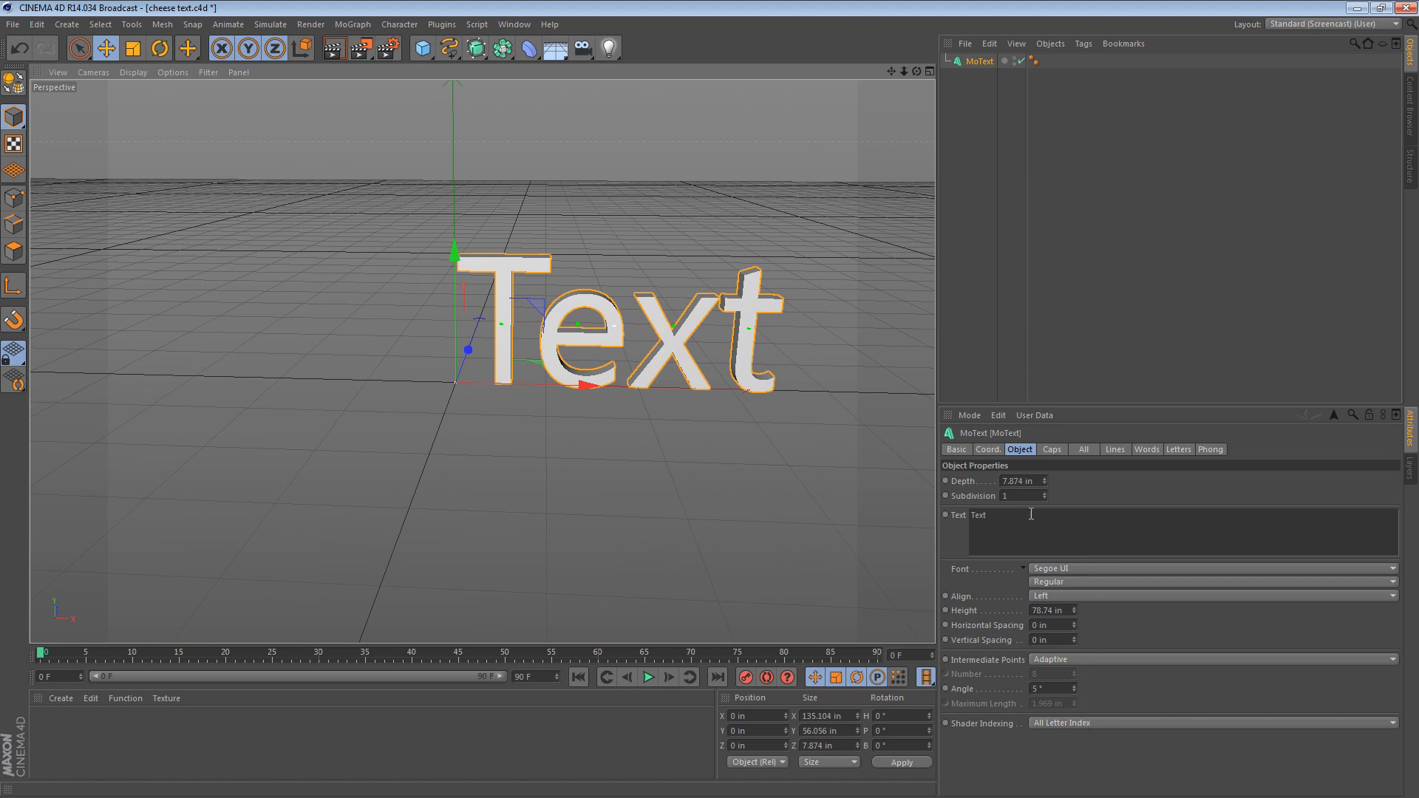
Set the MoText alignment to Middle
left_click(1065, 586)
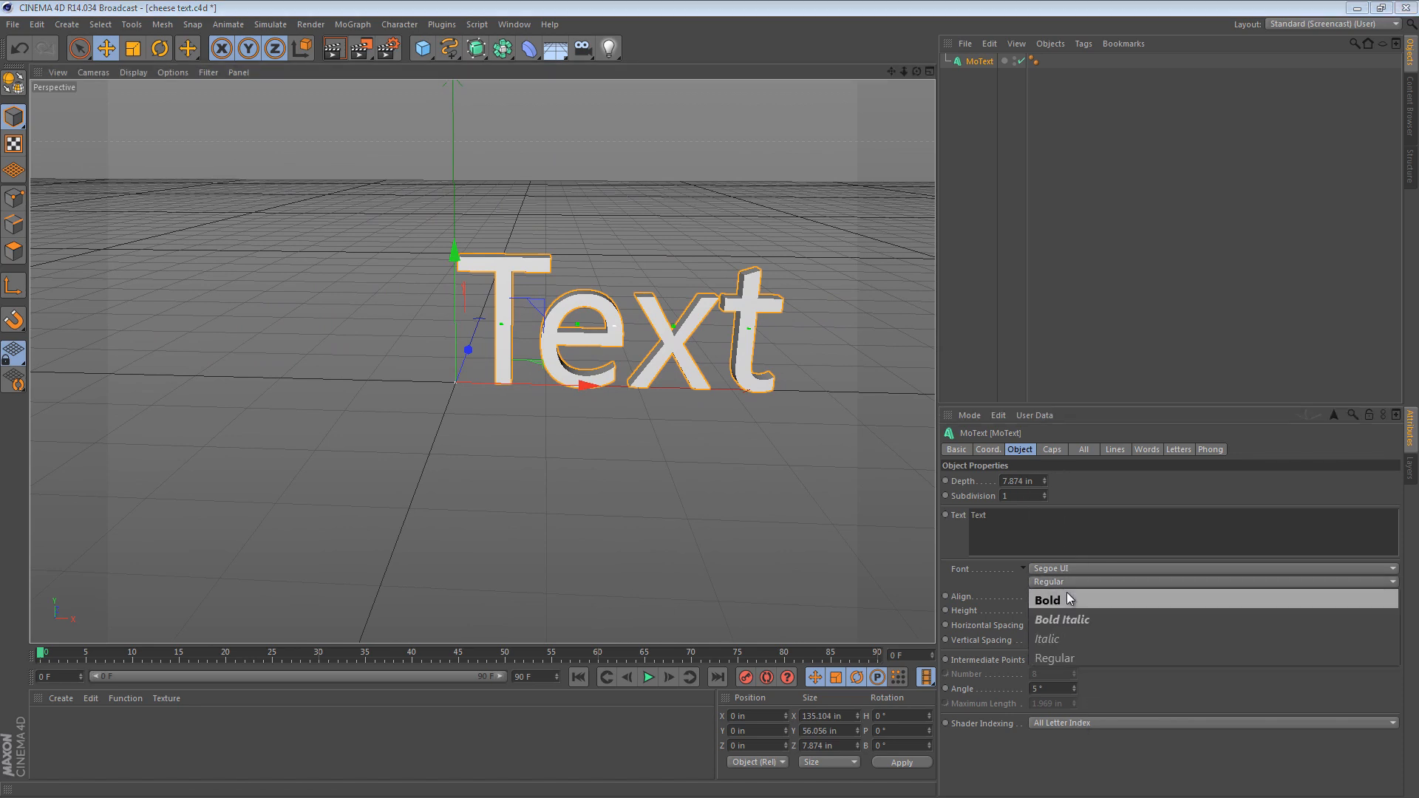
left_click(1017, 590)
left_click(1059, 594)
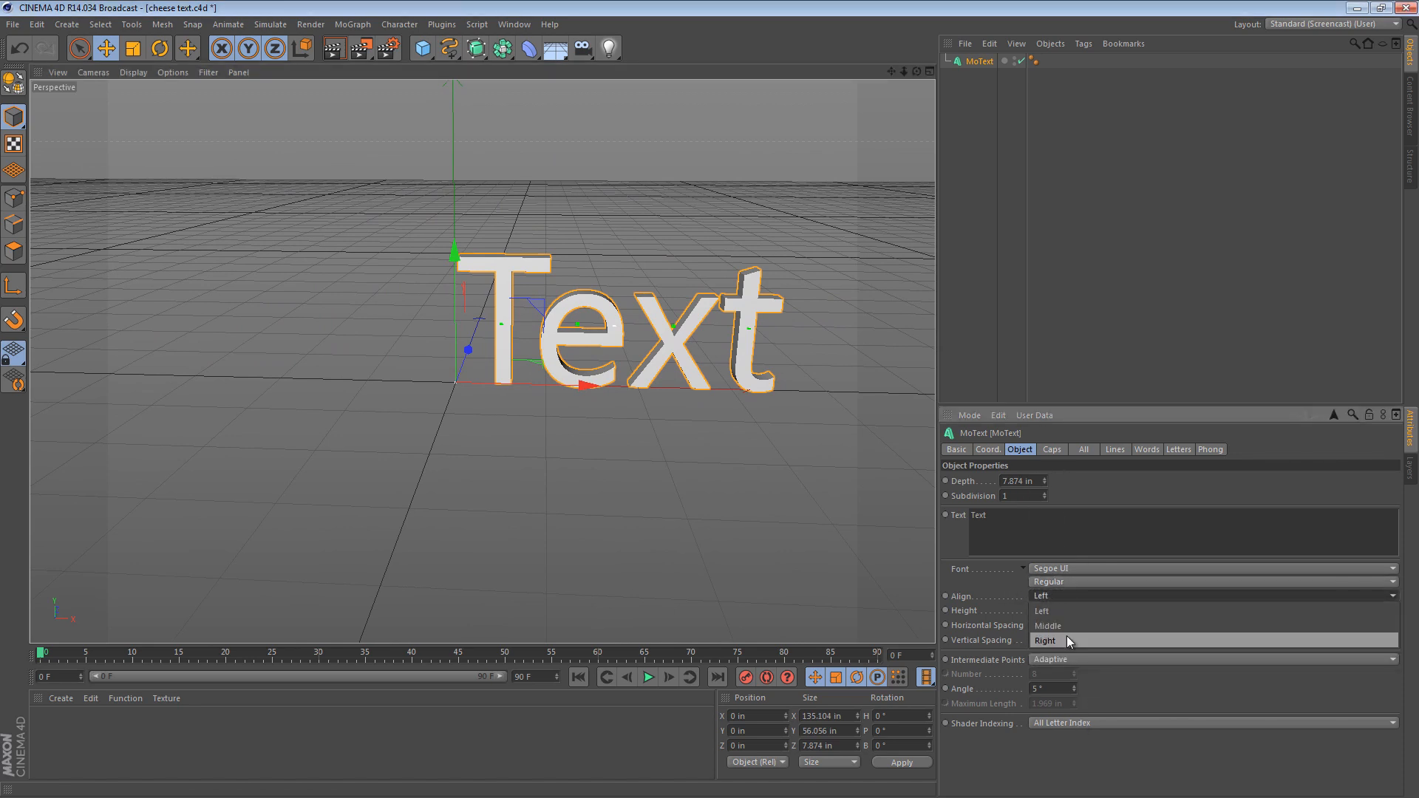
left_click(1070, 626)
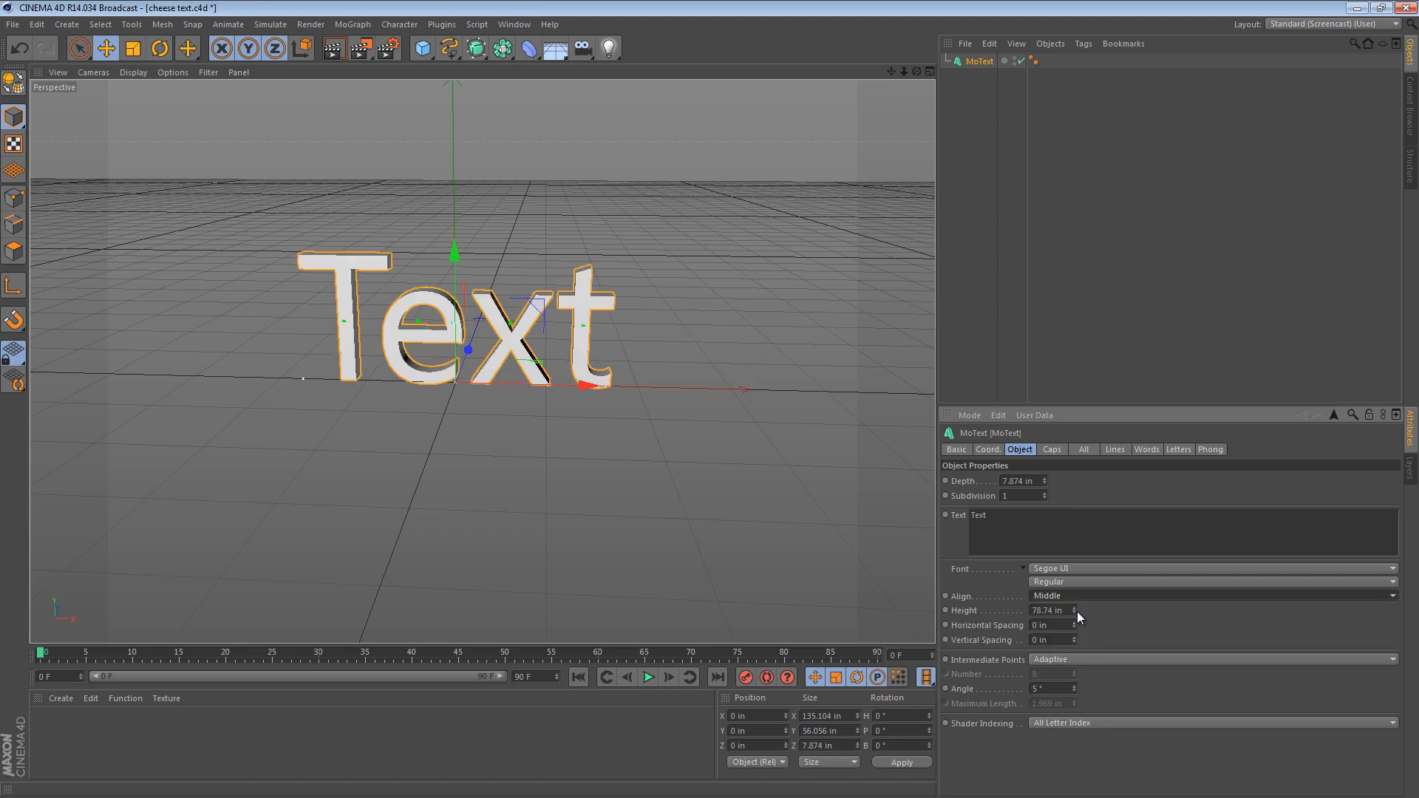
Try the Chela One font on the MoText object
left_click(1110, 567)
scroll(1197, 330, "down", 5)
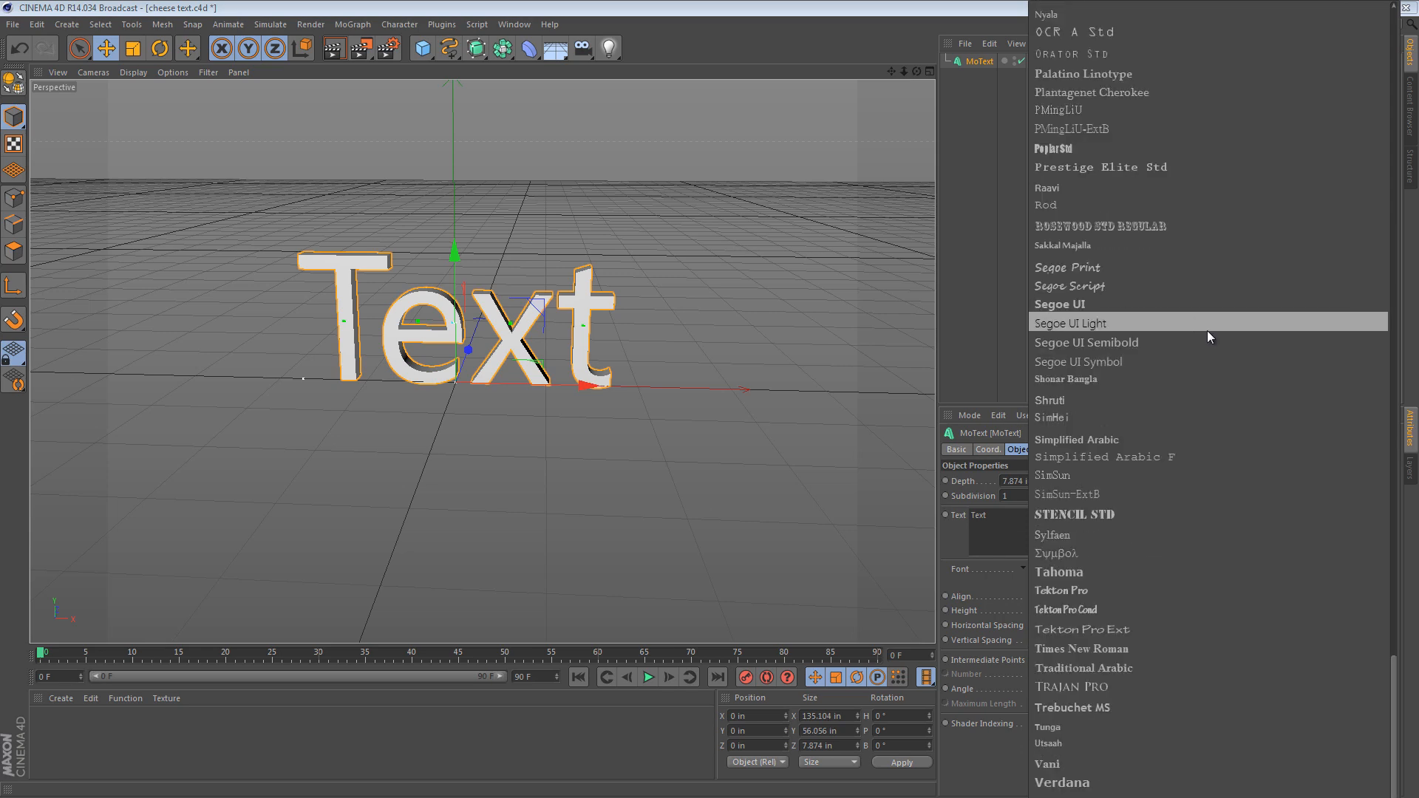
scroll(1213, 334, "up", 20)
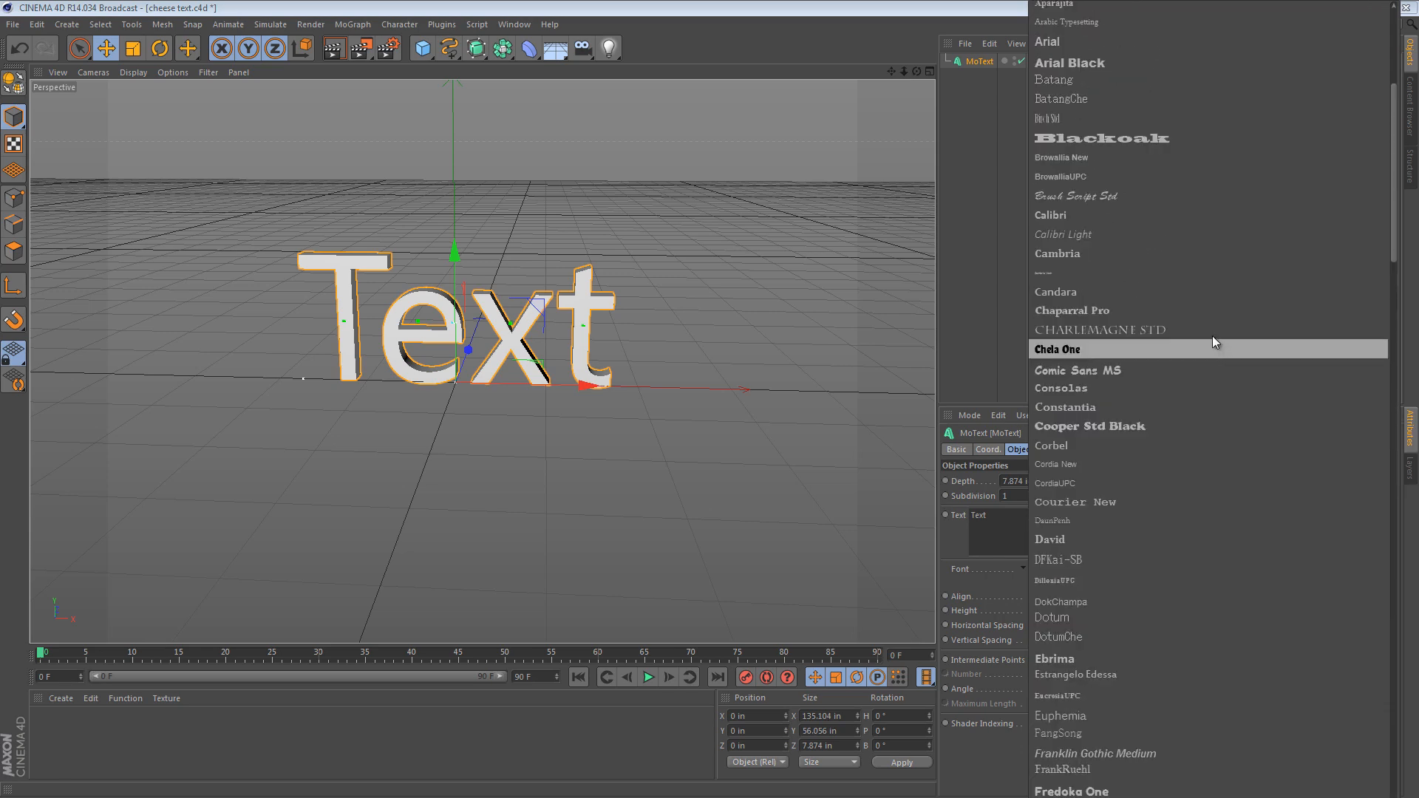
left_click(1197, 348)
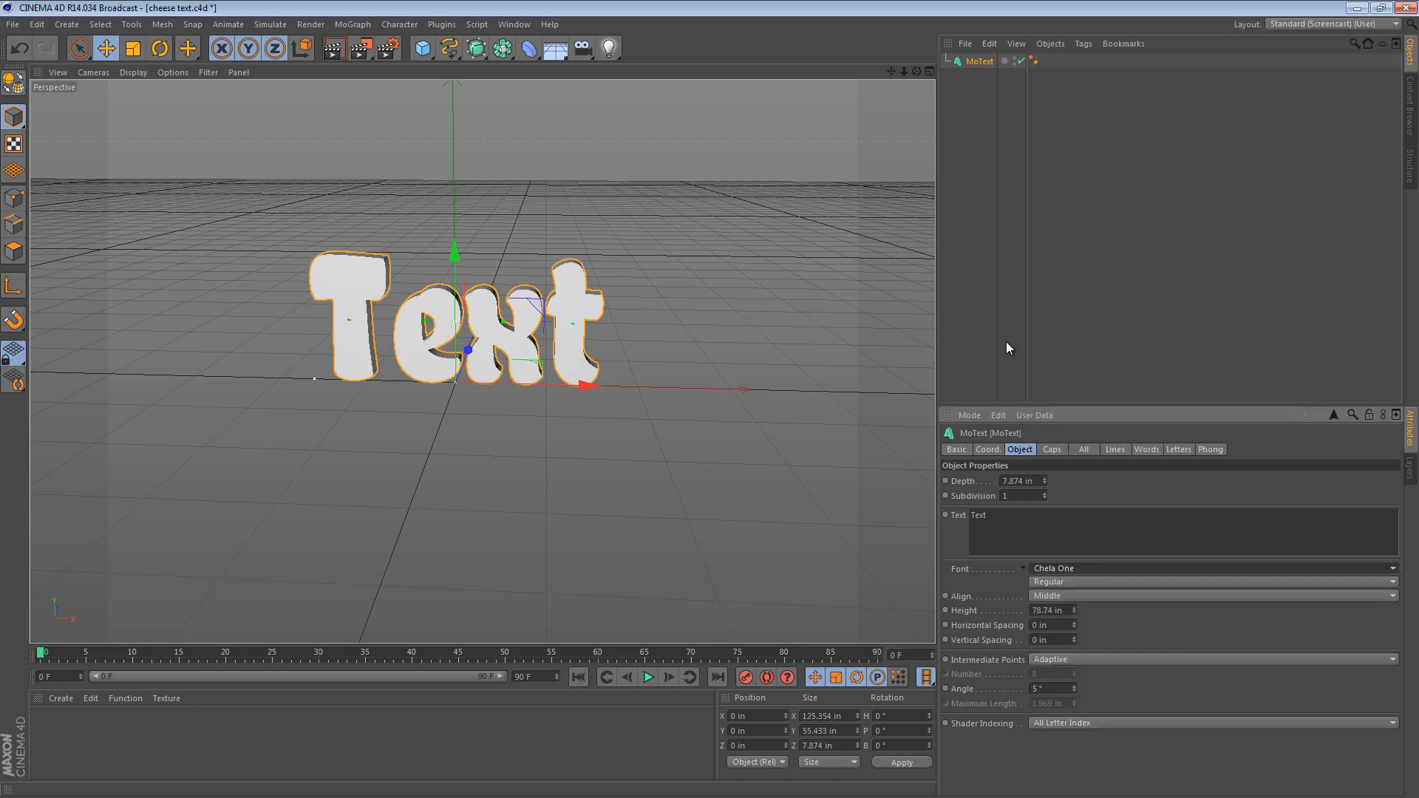
Change the MoText font to Fredoka One
left_click(1132, 568)
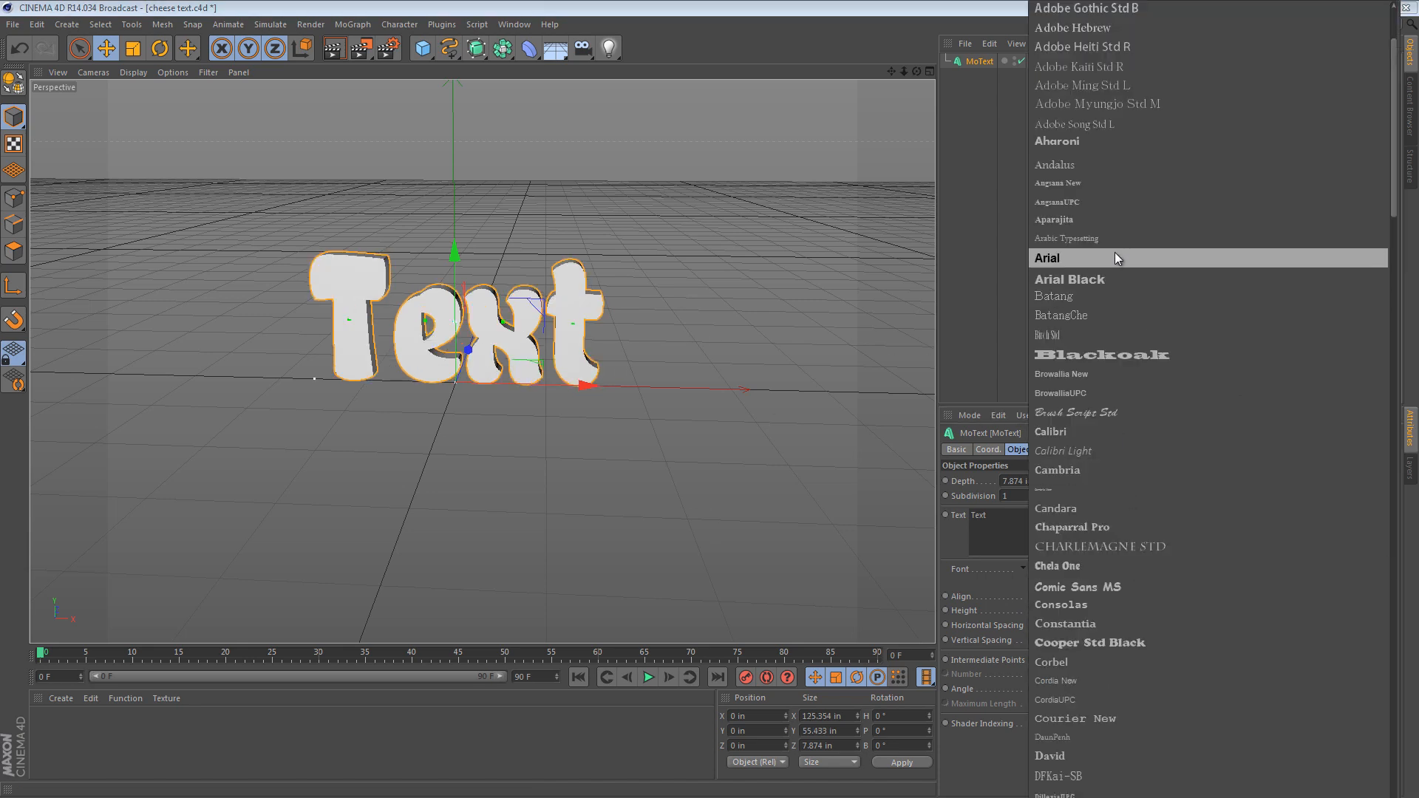
scroll(1178, 544, "down", 10)
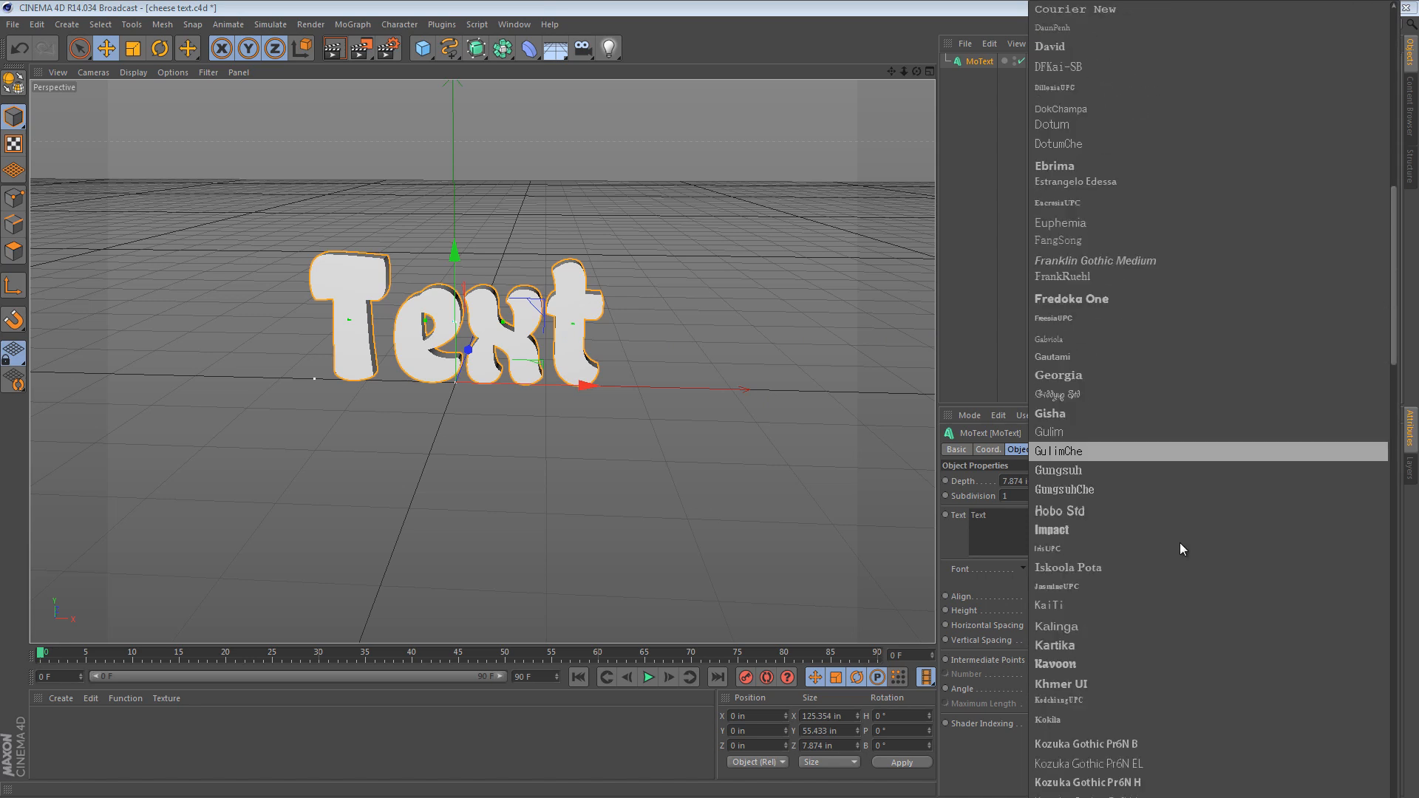
scroll(1181, 542, "up", 3)
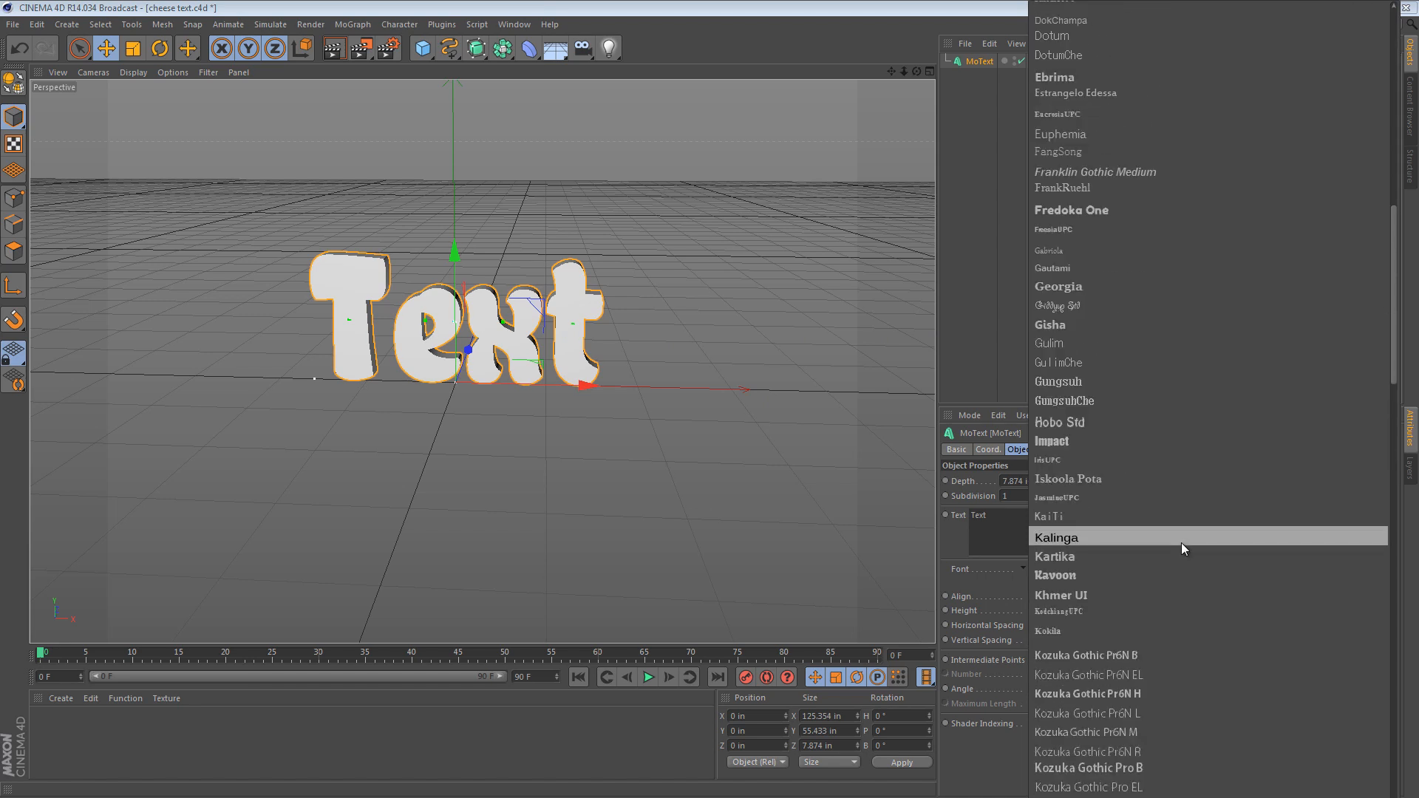
left_click(1166, 211)
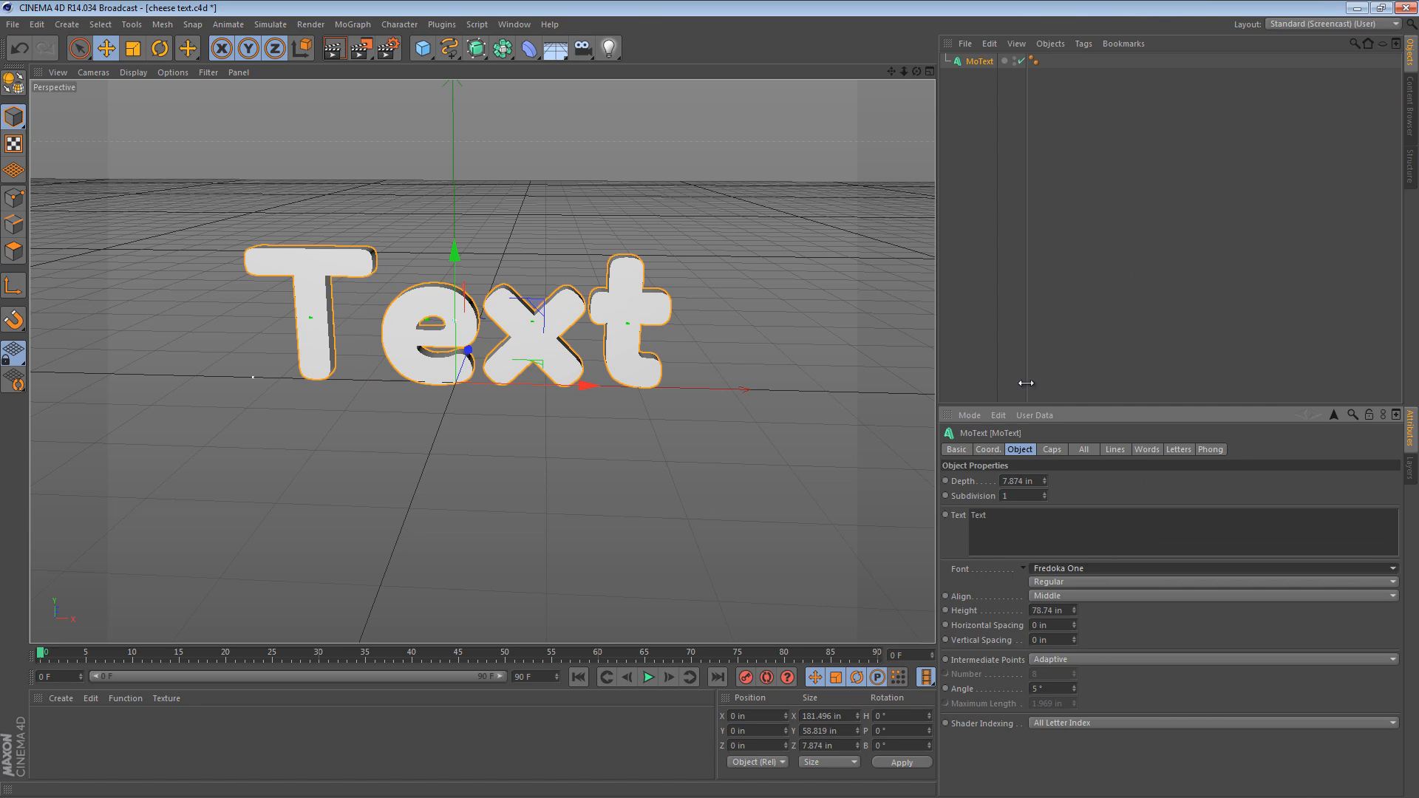
left_click_drag(415, 334, 488, 311, "alt")
right_click_drag(488, 310, 591, 326, "alt")
left_click_drag(591, 326, 773, 242, "alt")
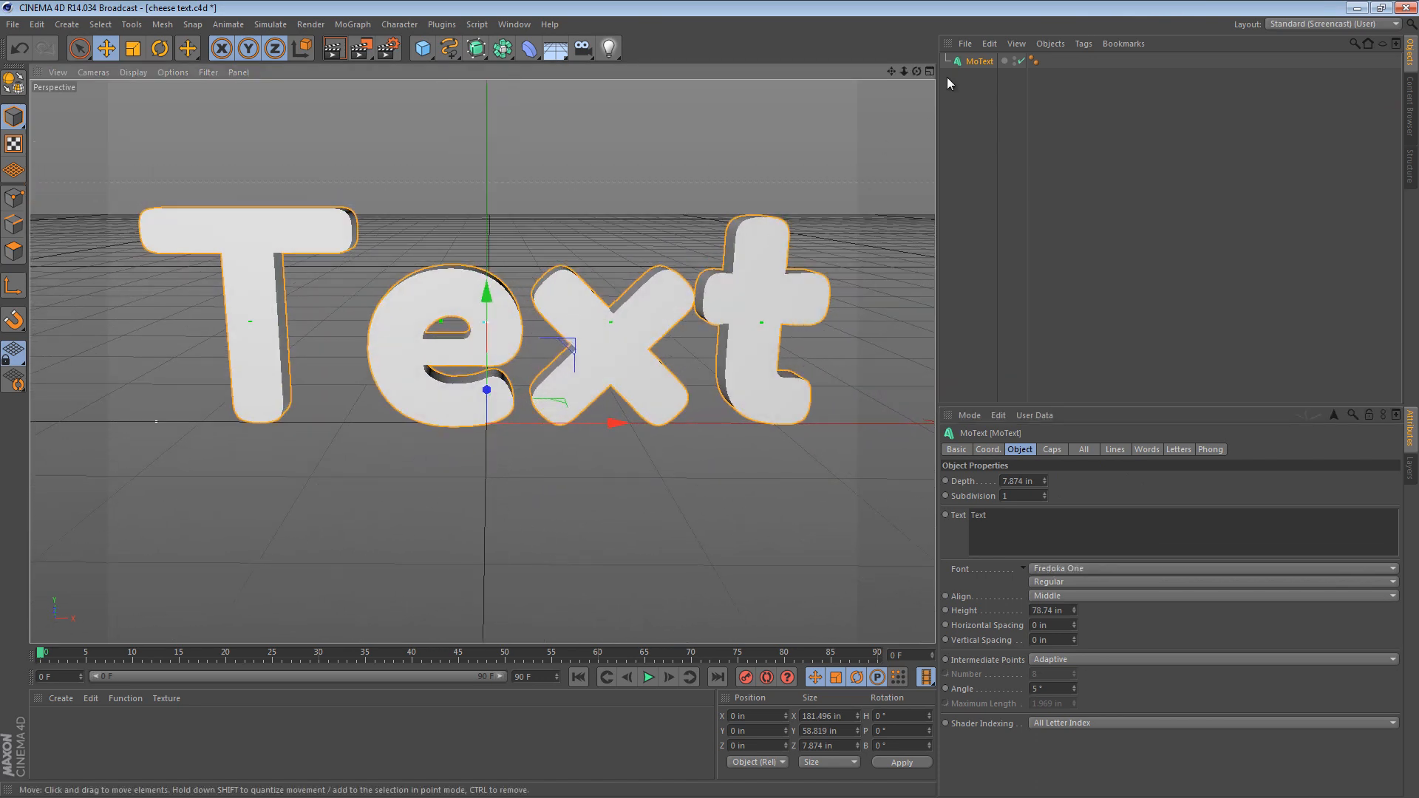
Replace the MoText object's text with "Cheese" and check the lettering from several angles
left_click_drag(1049, 520, 957, 515)
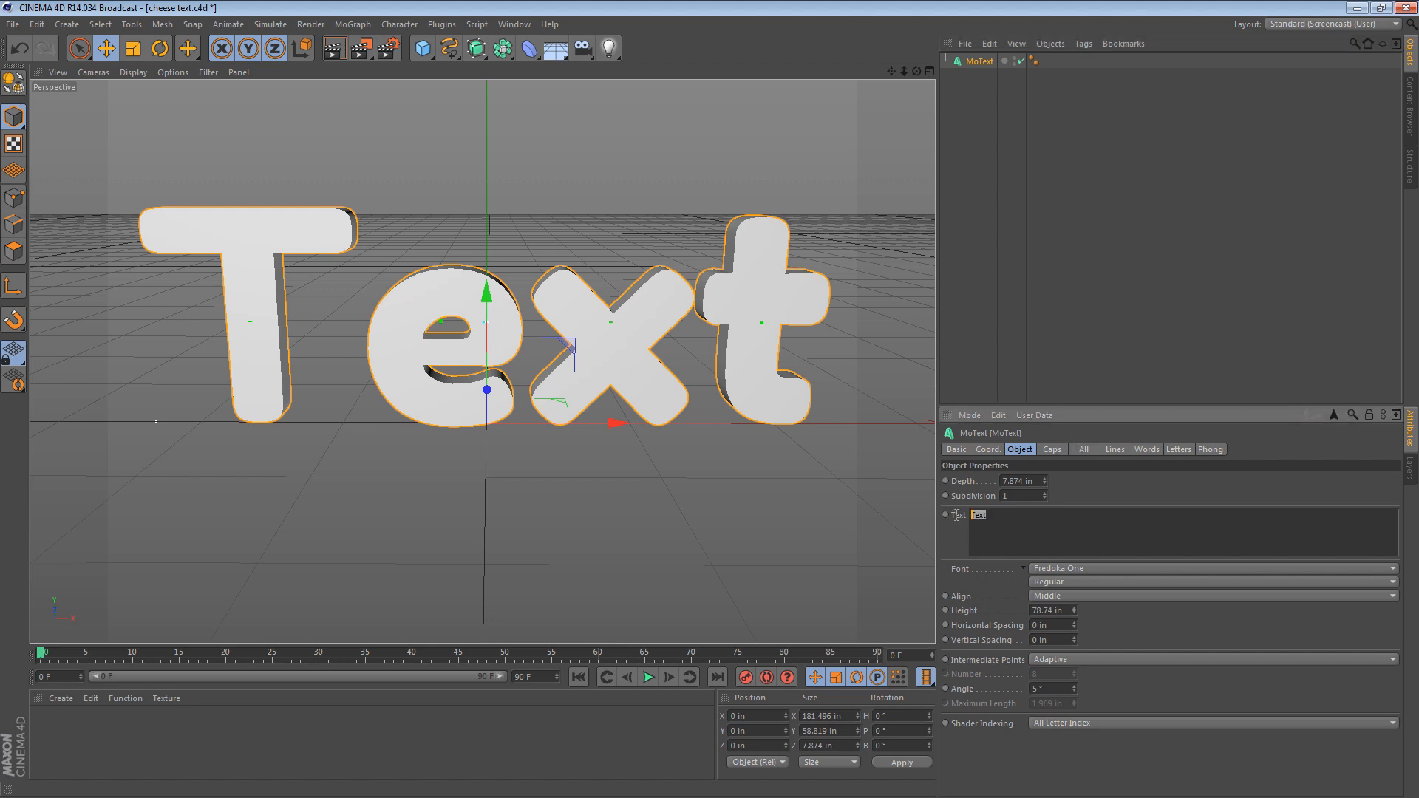
left_click(1087, 285)
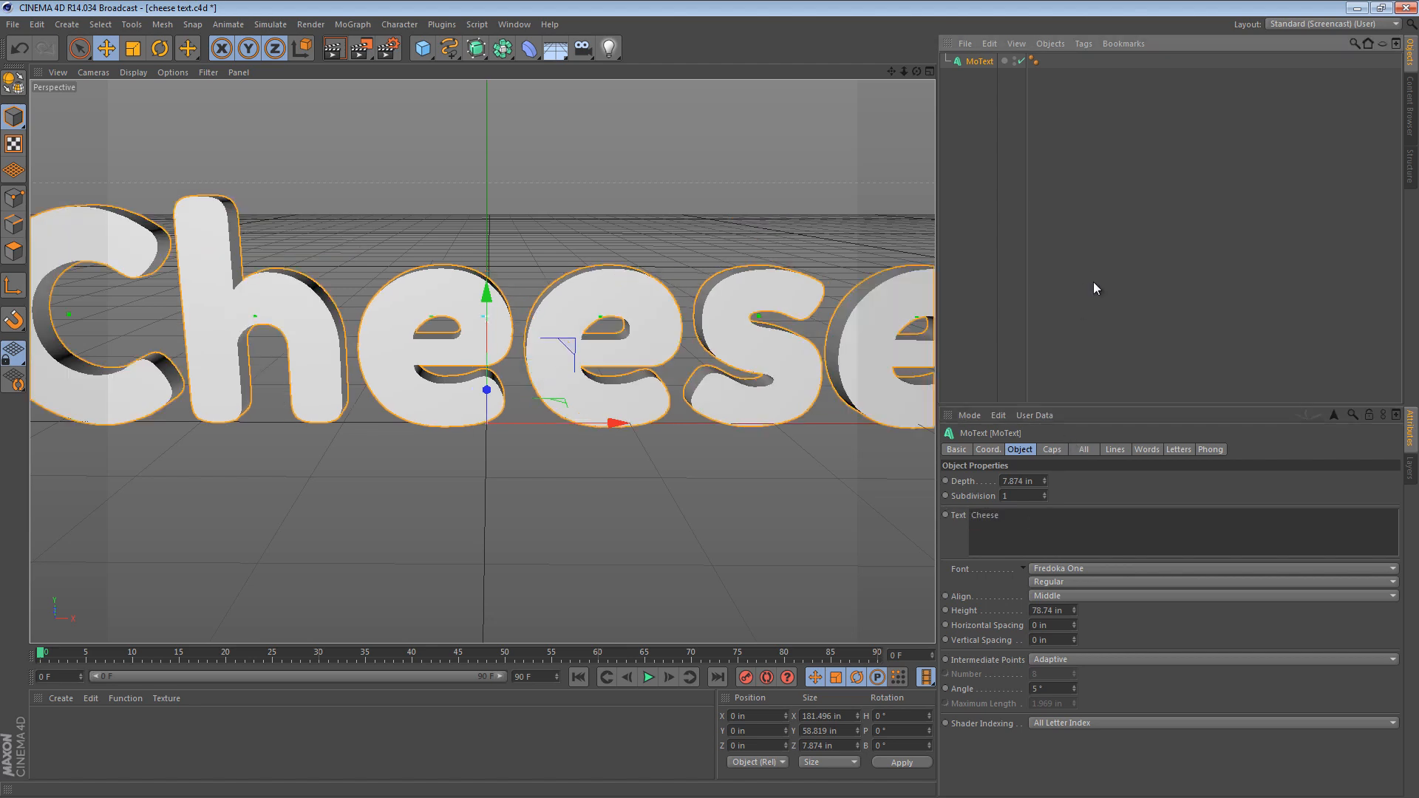
left_click_drag(746, 318, 832, 329, "alt")
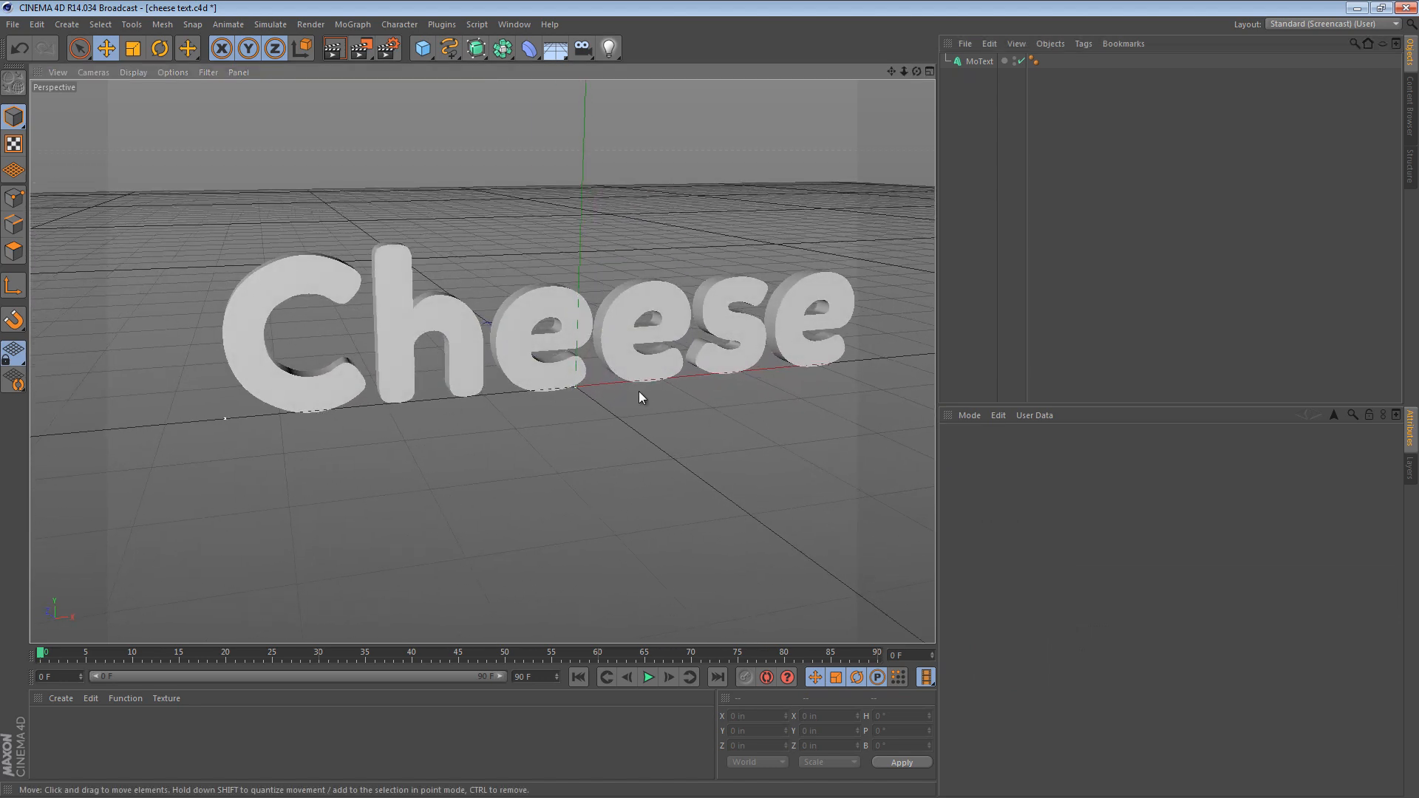
left_click_drag(640, 391, 442, 425, "alt")
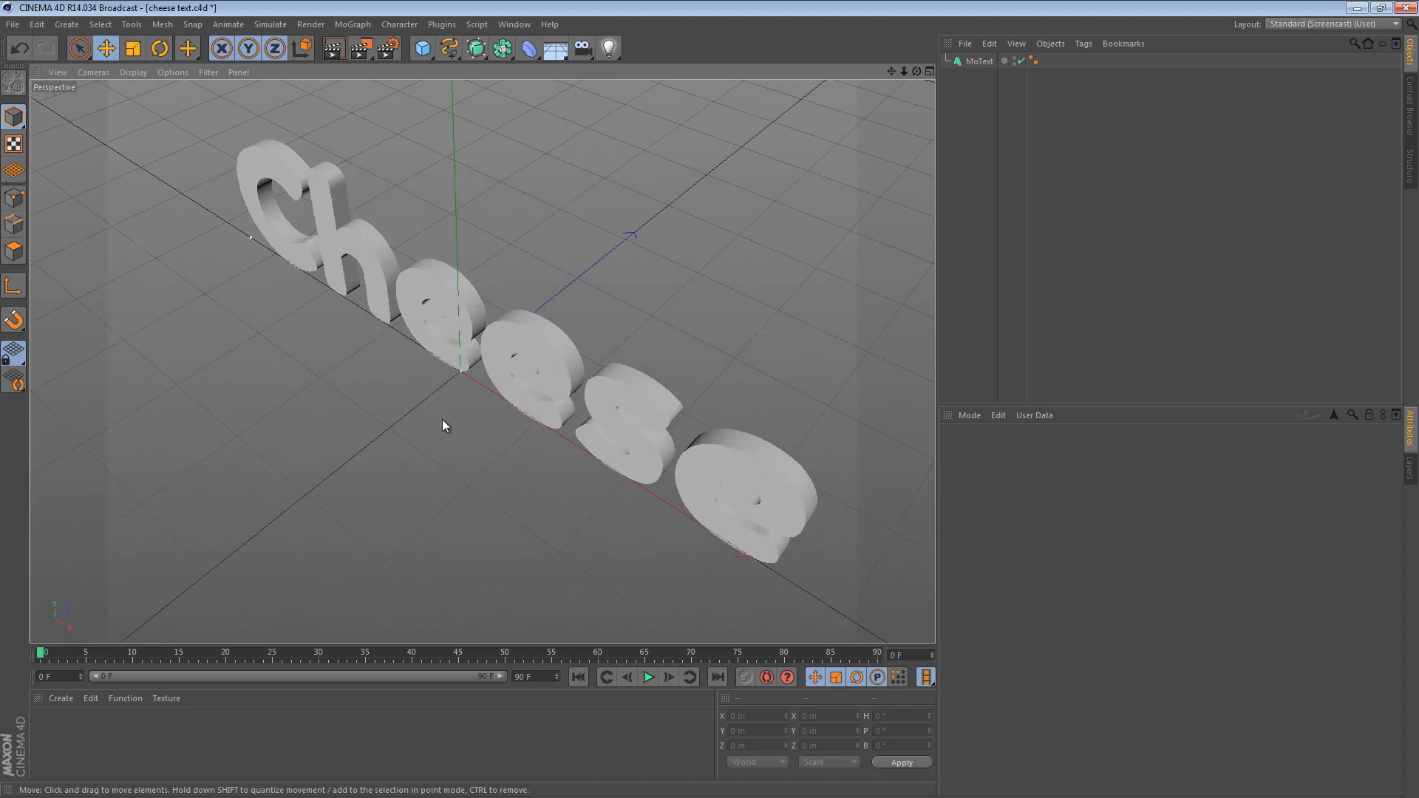
Set the depth of the Cheese MoText object to 7.087 in
left_click(979, 61)
left_click_drag(1043, 481, 1037, 482)
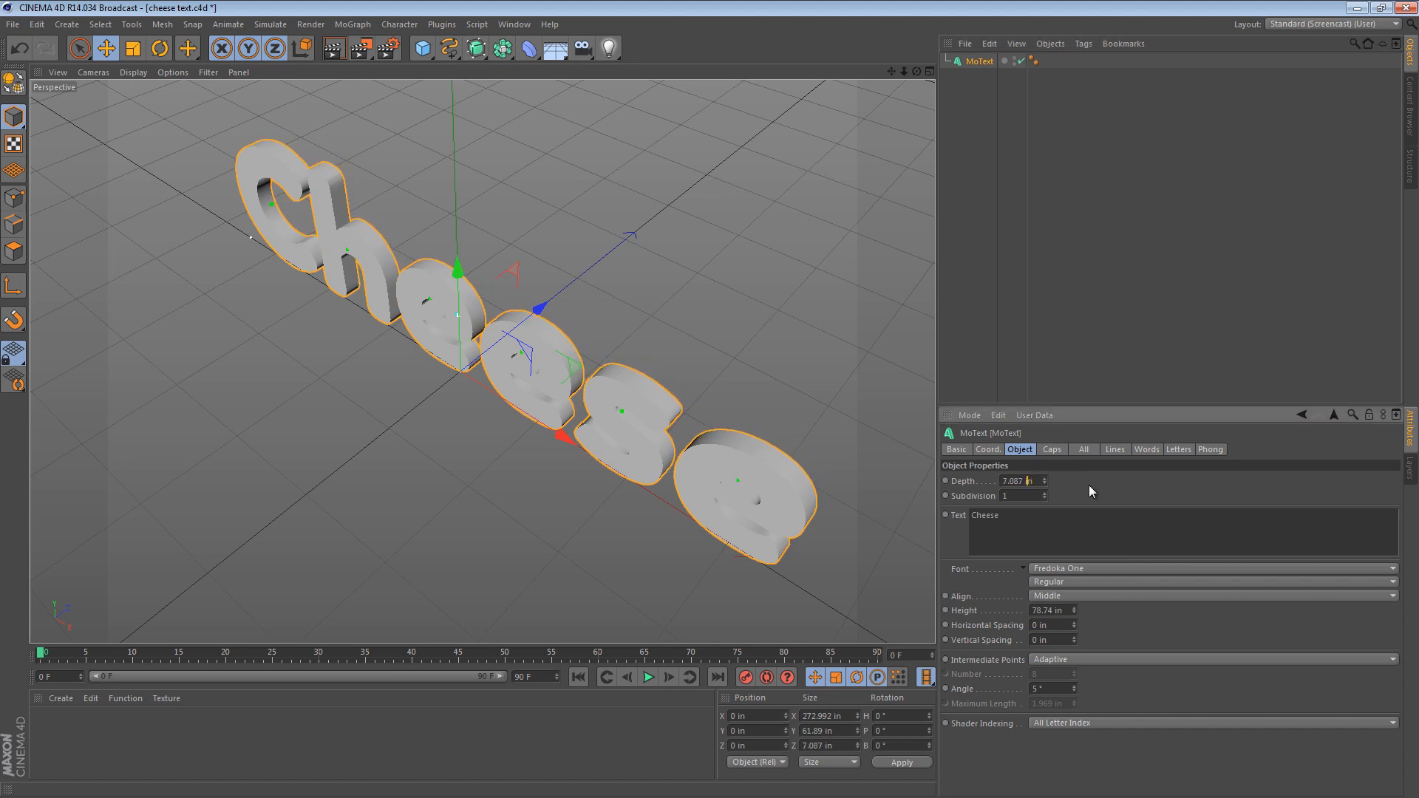
Set both the start and end caps of the Cheese MoText object to Fillet Cap
left_click_drag(761, 462, 1048, 396, "alt")
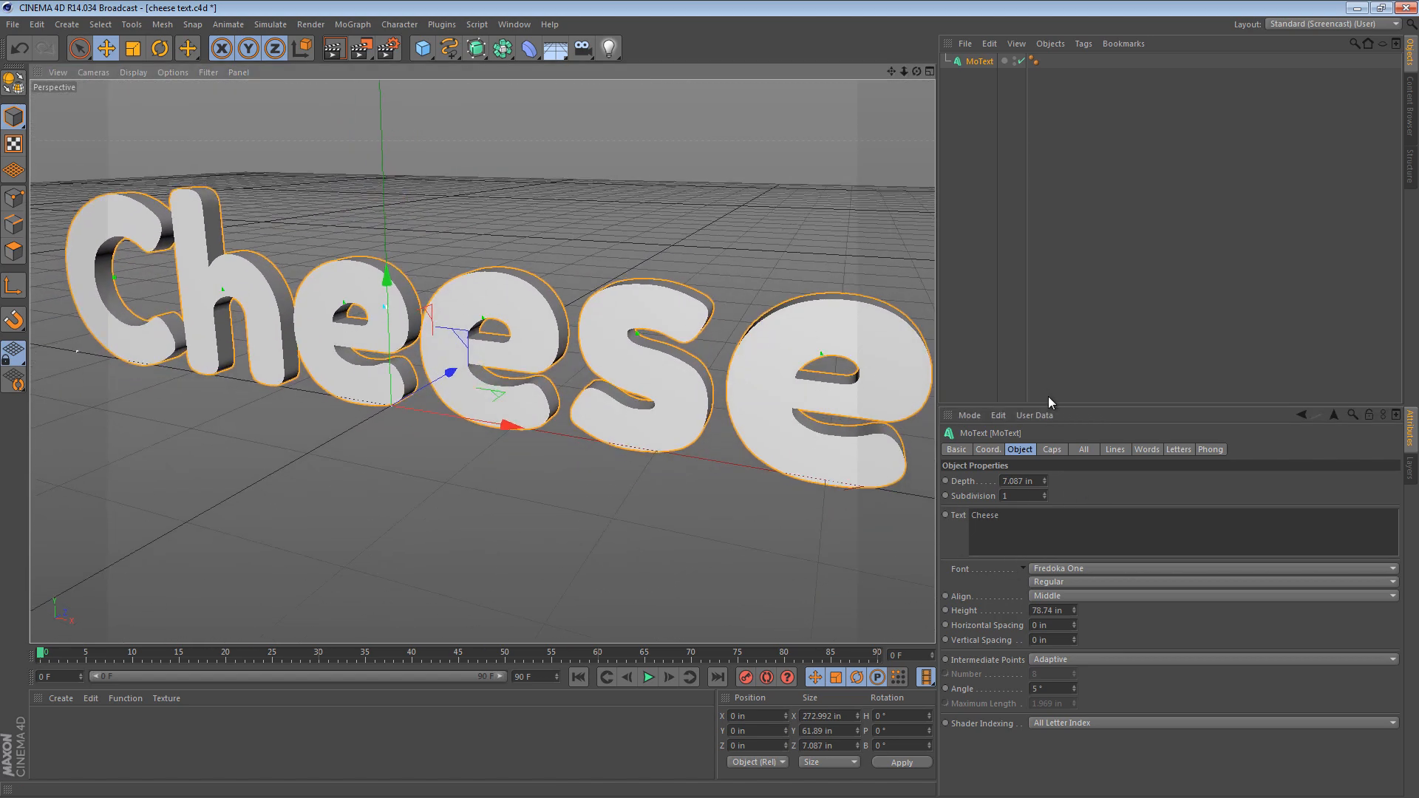
left_click(1053, 449)
left_click(1056, 479)
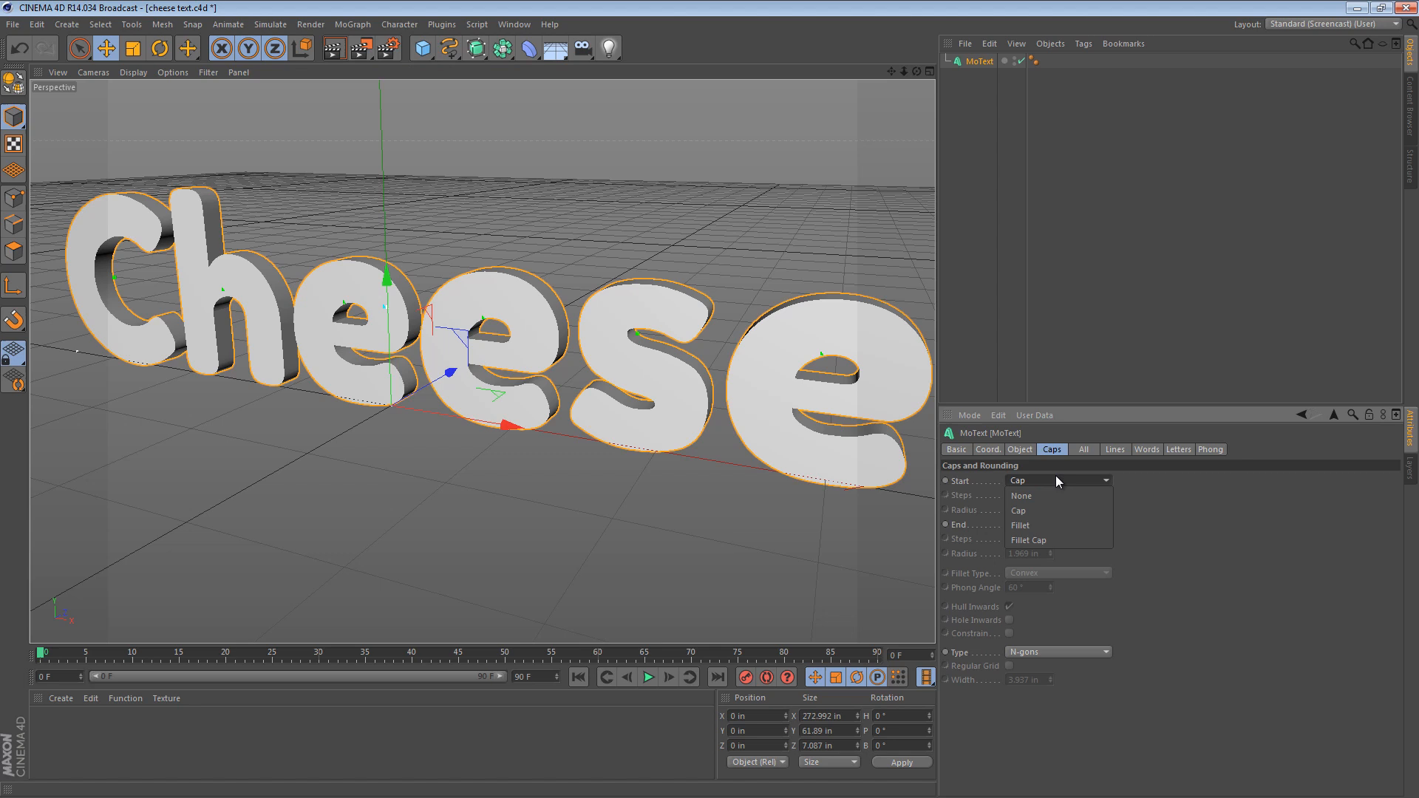
left_click(1054, 539)
left_click(1071, 522)
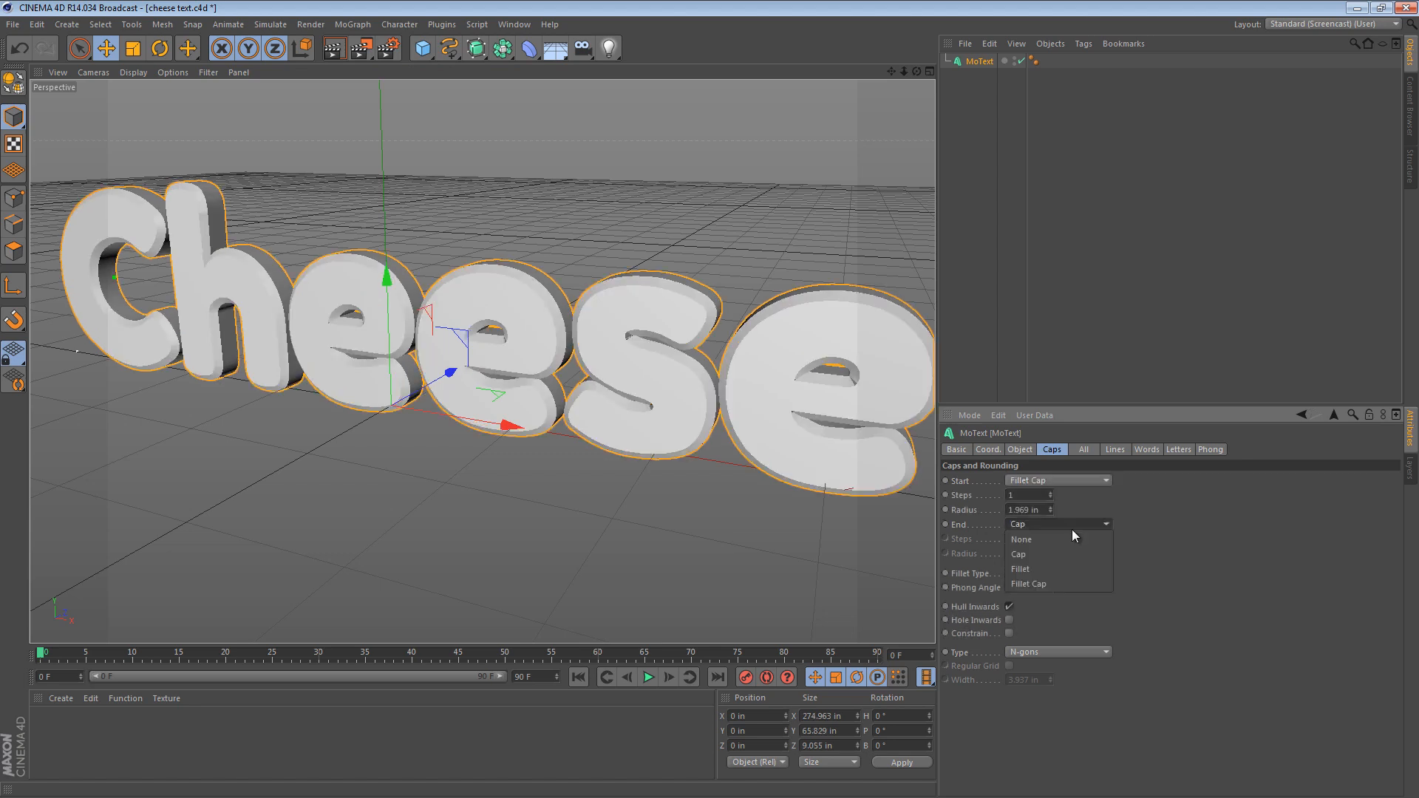
left_click(1071, 580)
left_click_drag(676, 420, 589, 318, "alt")
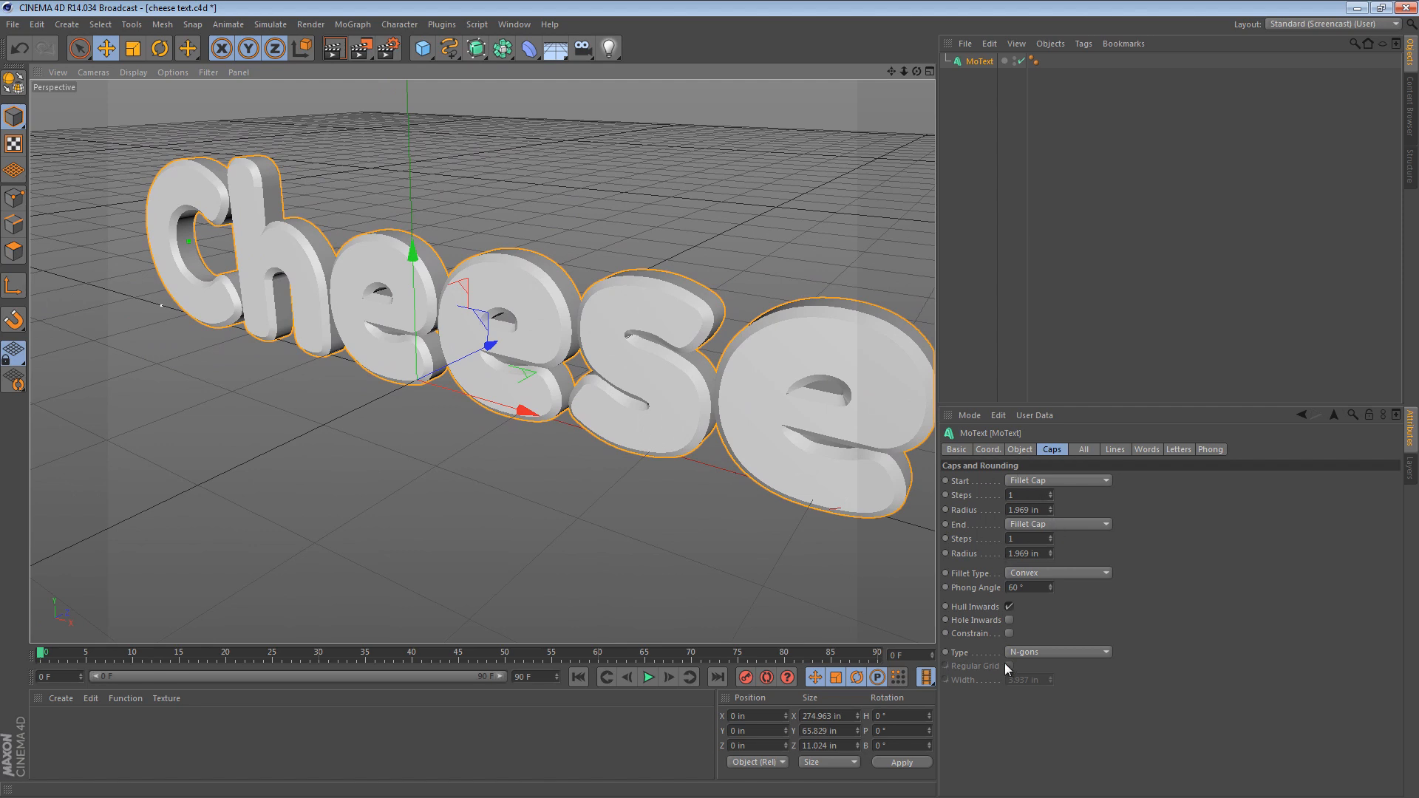
Enable Constrain for the caps and give both fillets 3 steps and a radius of 1.181 in
left_click(1009, 633)
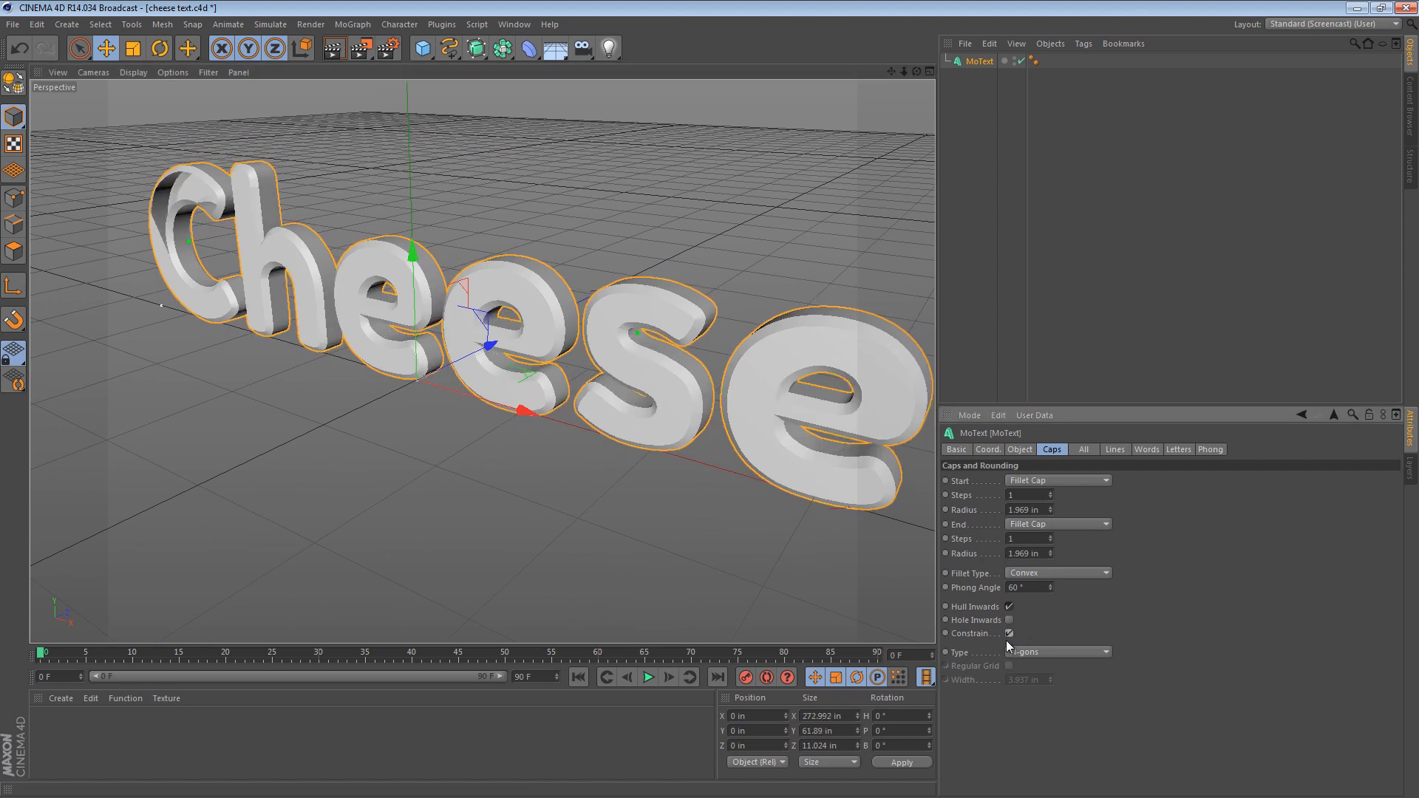
left_click(1010, 634)
scroll(1037, 508, "down", 2)
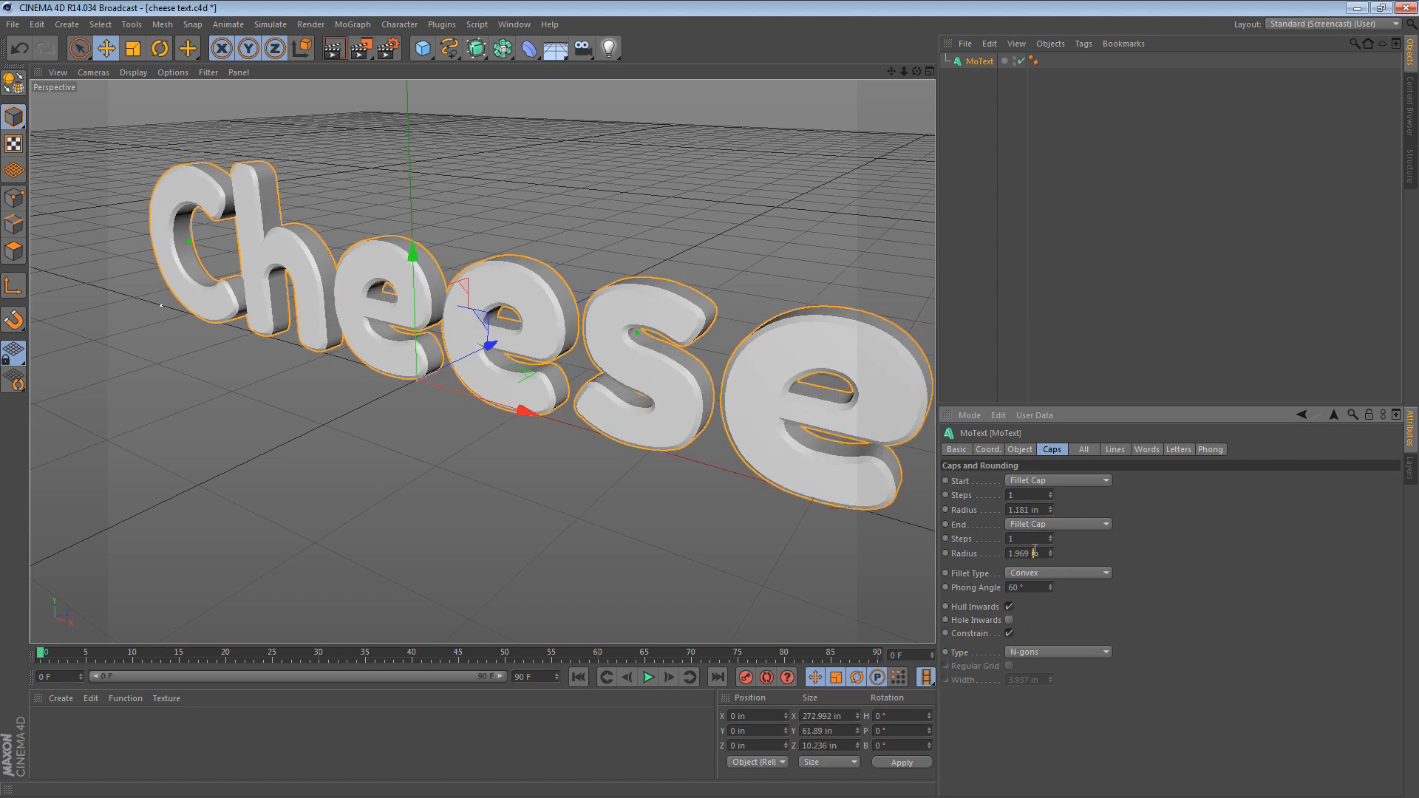
left_click(1032, 538)
type("33")
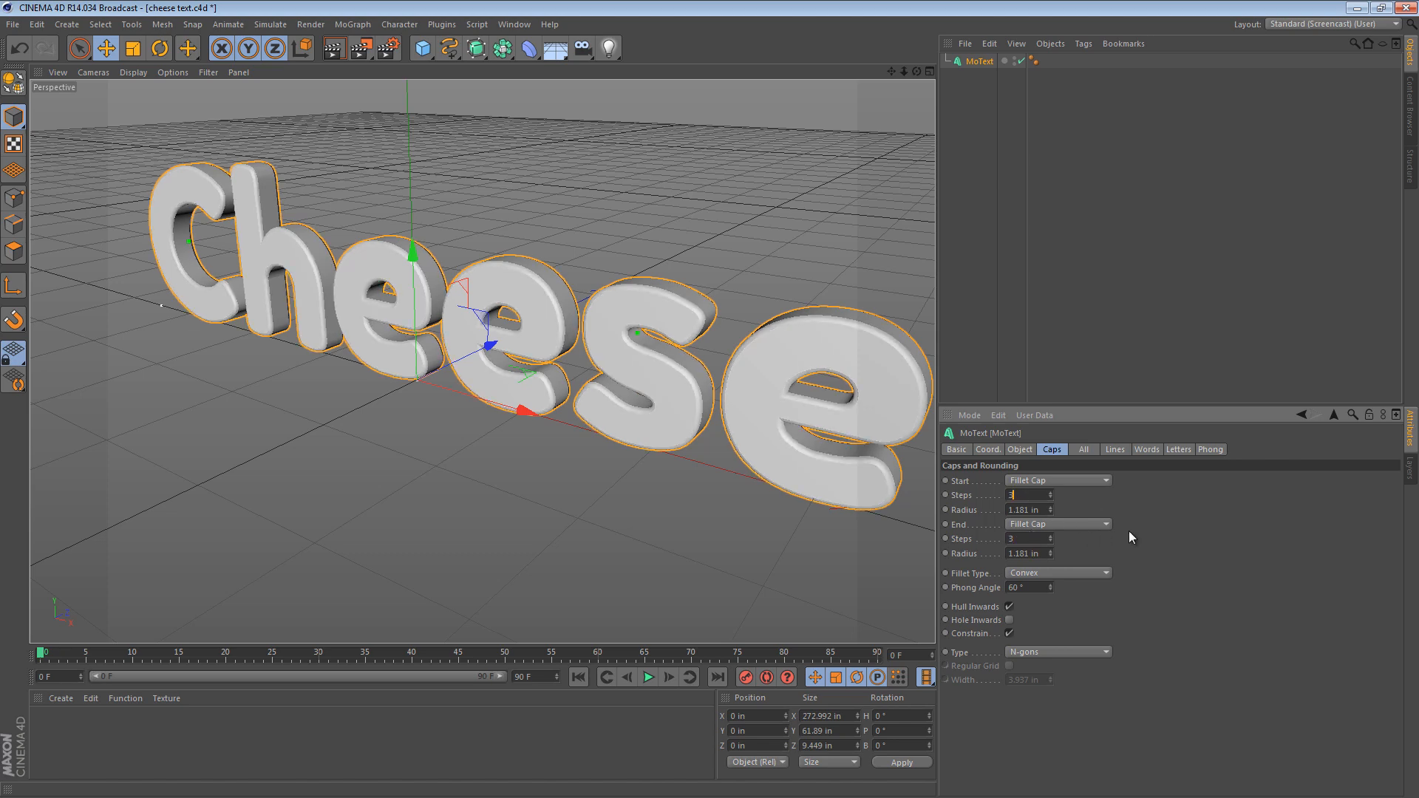
left_click_drag(709, 388, 720, 270, "alt")
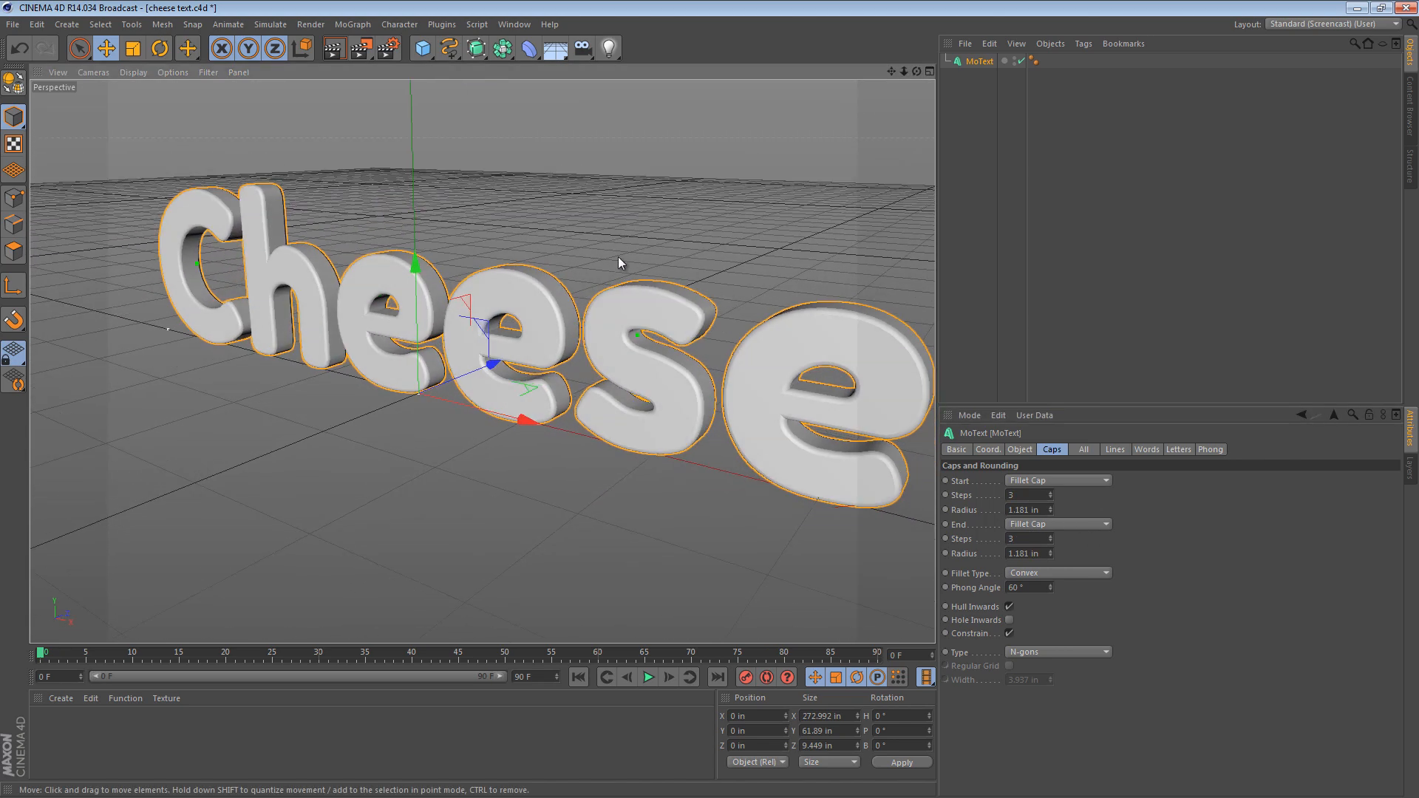
left_click_drag(599, 377, 830, 355, "alt")
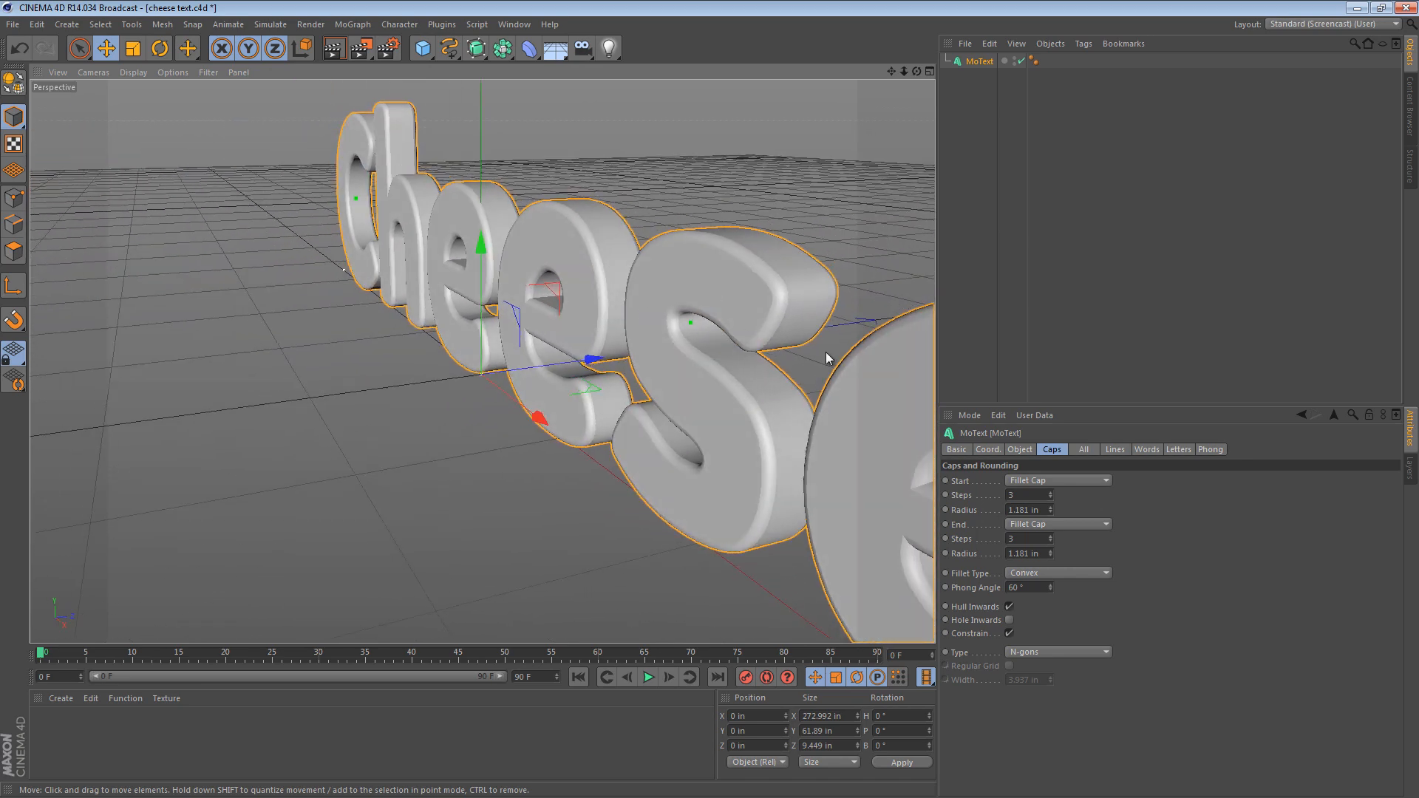
Increase the start and end fillet radius to 1.575 in
left_click(1032, 509)
scroll(1031, 510, "up", 2)
scroll(1032, 510, "down", 2)
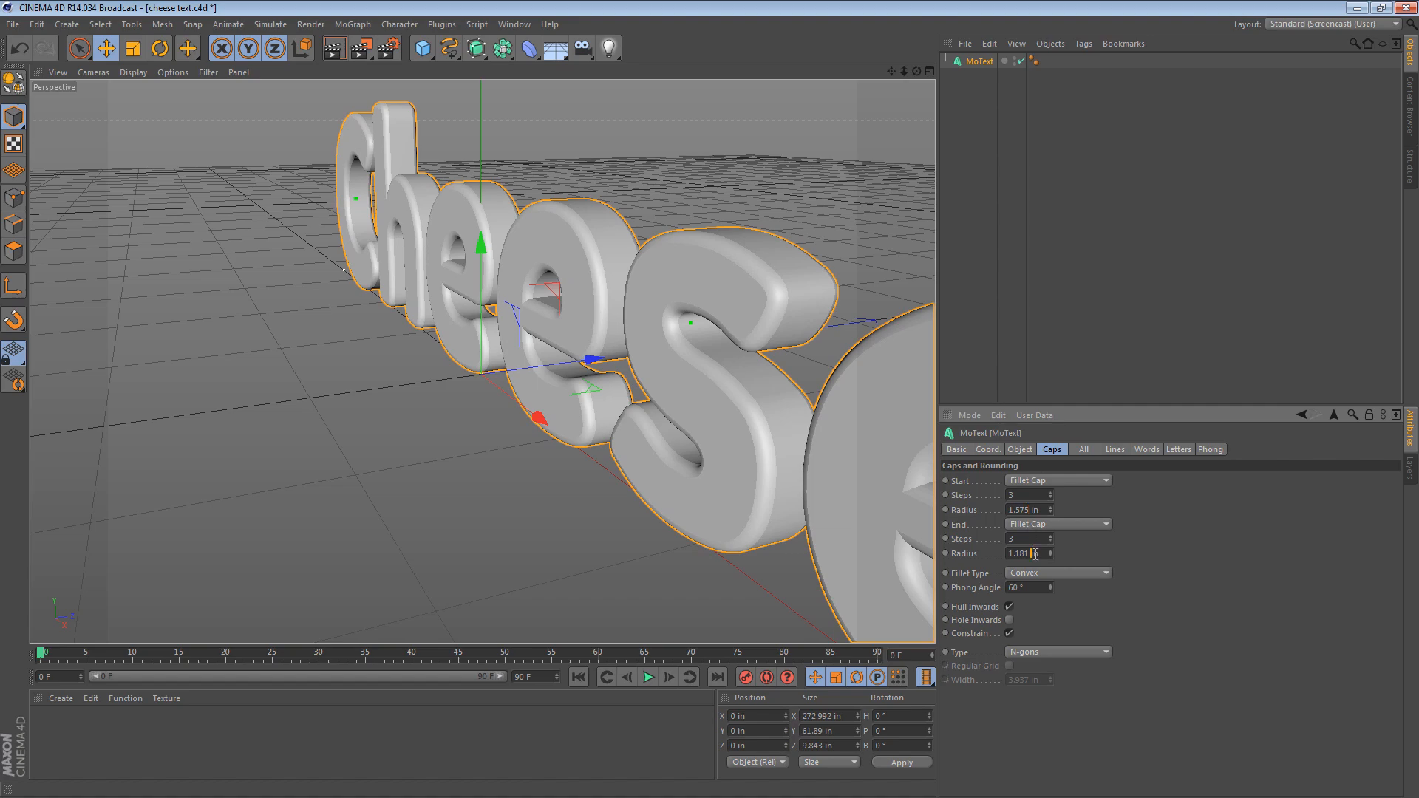
scroll(1034, 553, "up", 1)
left_click_drag(760, 316, 655, 345, "alt")
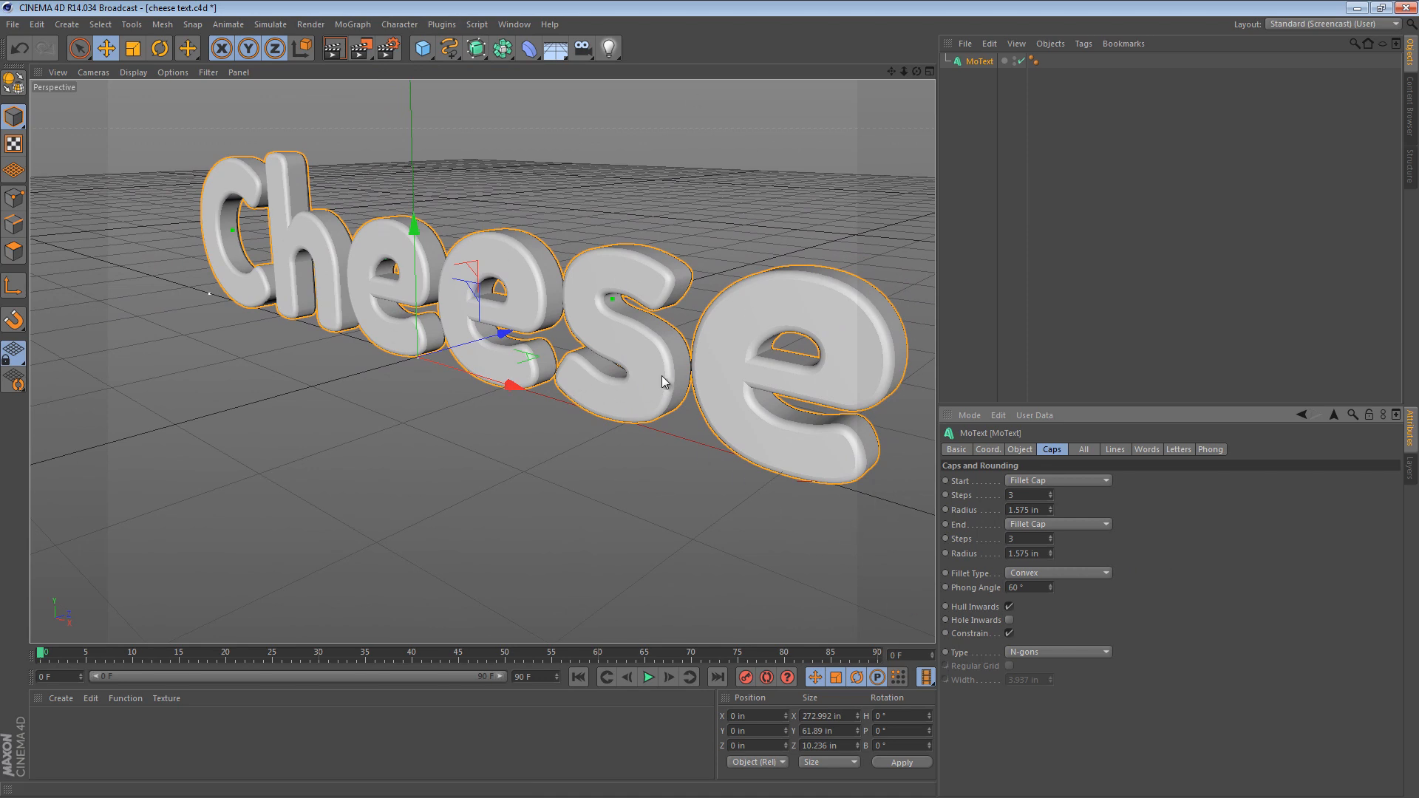
Display the shaded Cheese lettering with its mesh lines to examine the polygons on the C and h
left_click(619, 175)
left_click(626, 295)
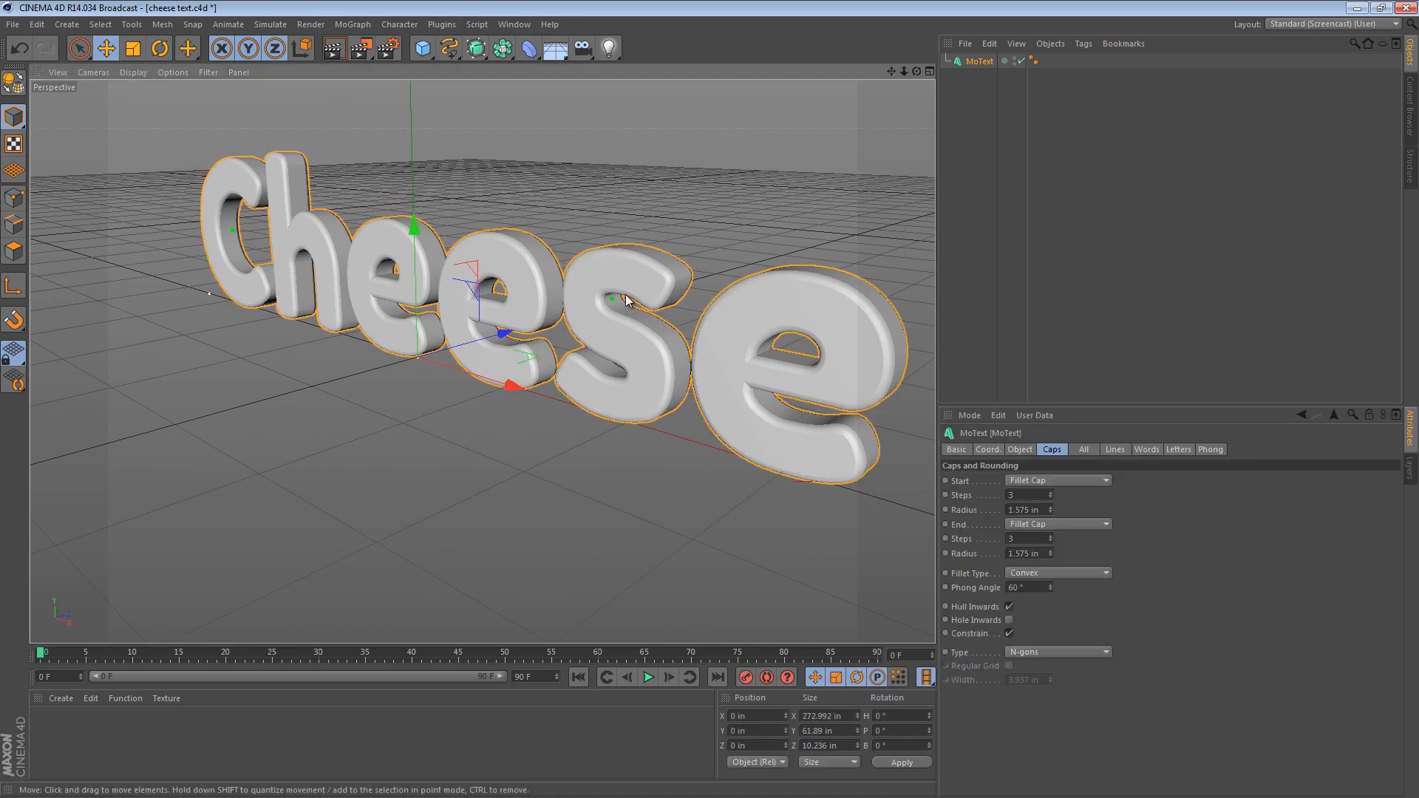
left_click_drag(430, 271, 728, 321, "alt")
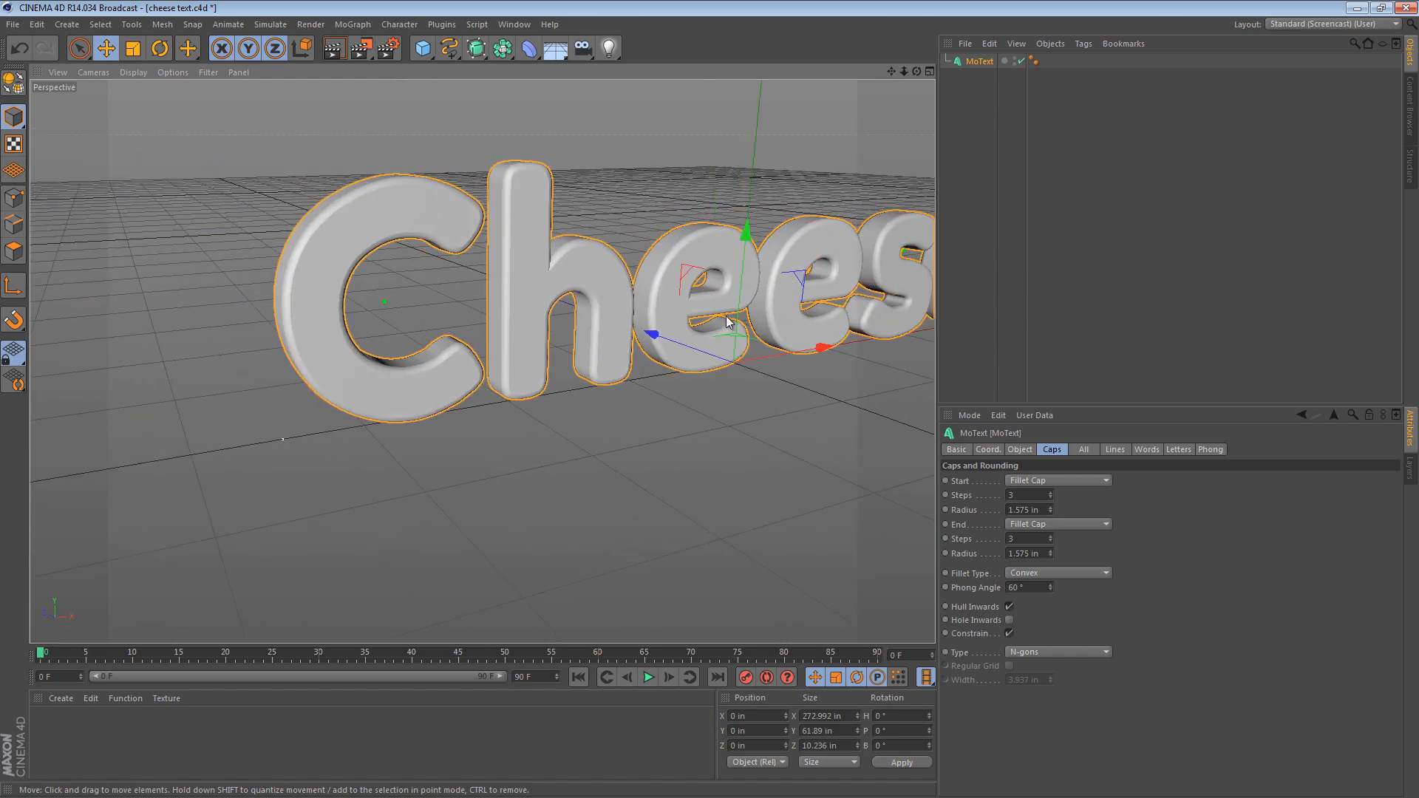
key("n")
key("b")
left_click_drag(591, 260, 585, 363, "alt")
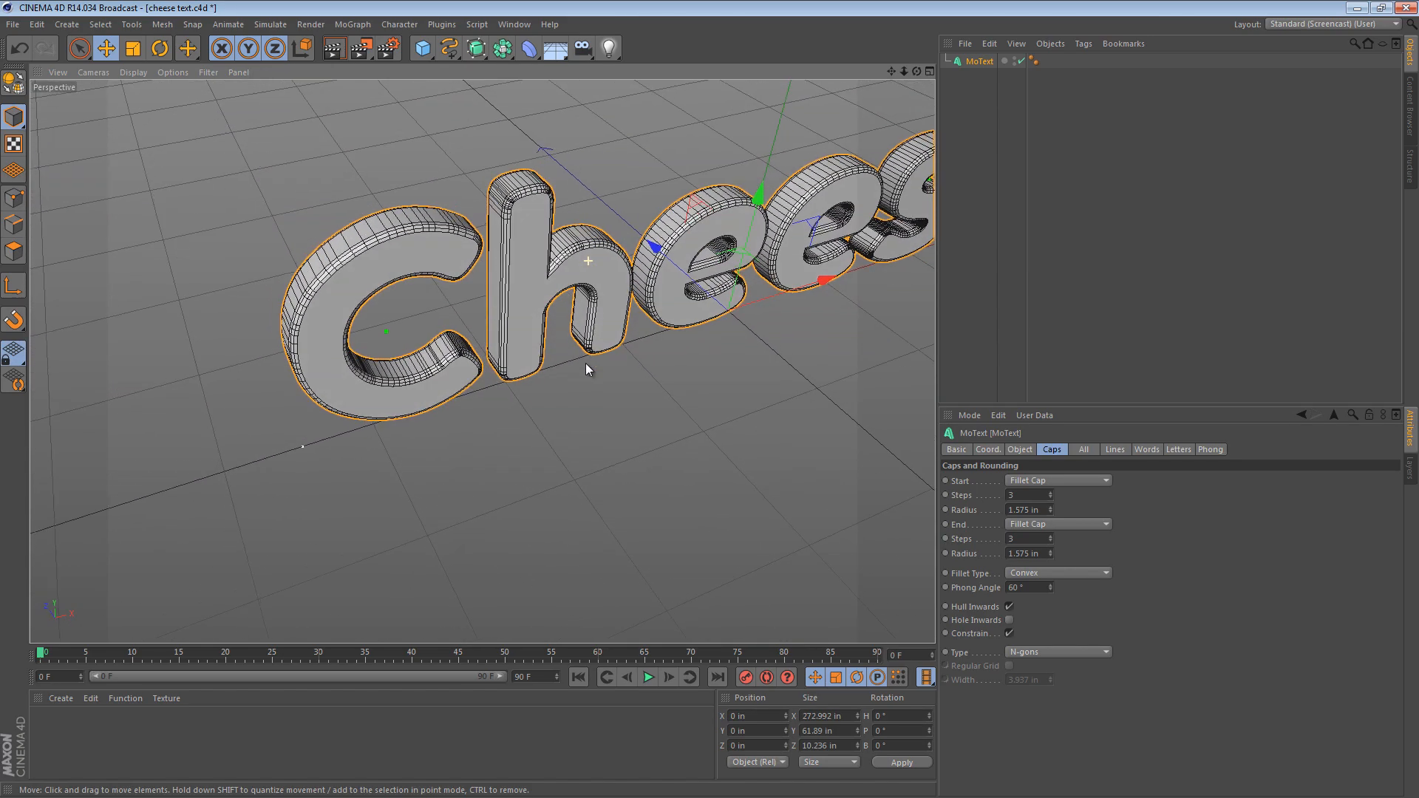
right_click_drag(520, 249, 640, 244, "alt")
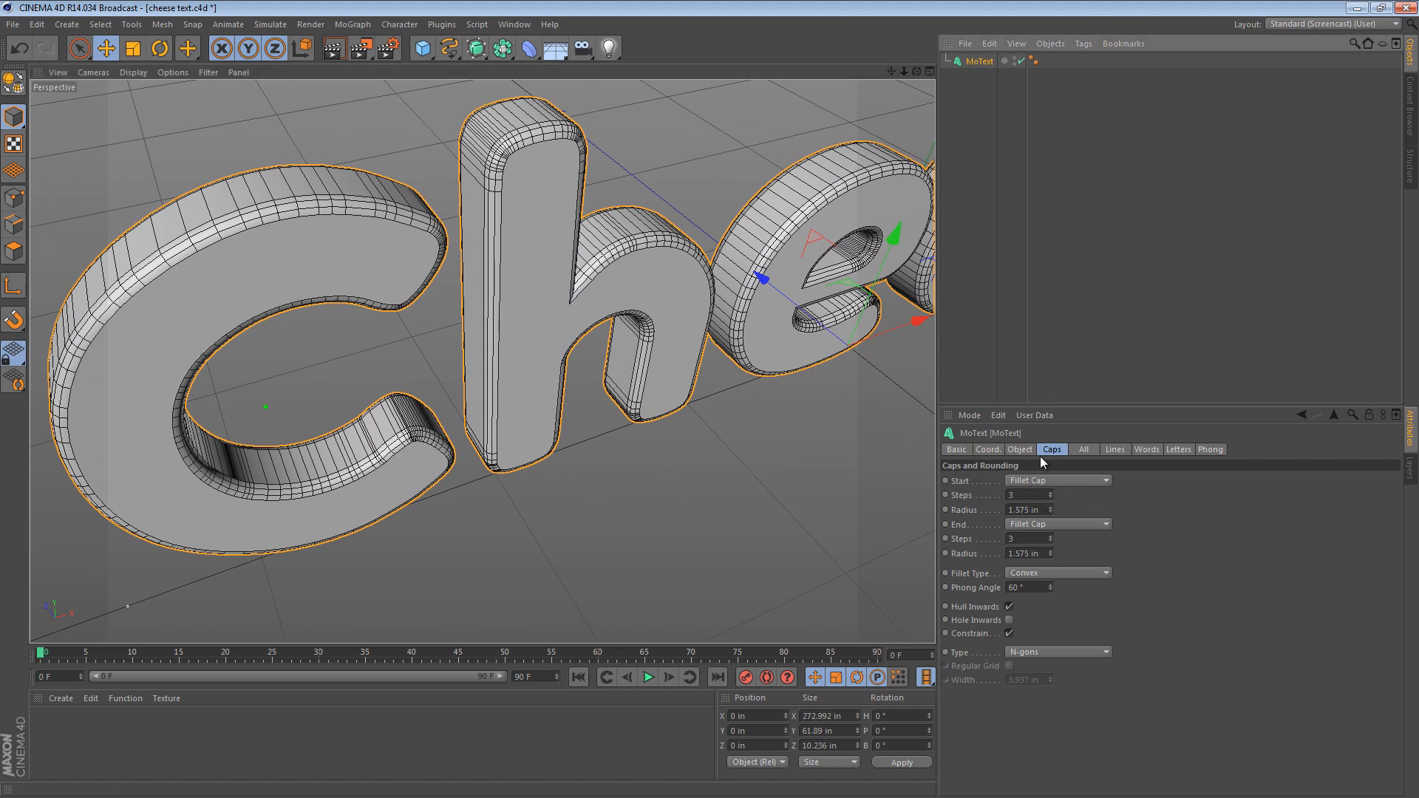
Change the text's intermediate points to Subdivided with an angle of 35°
left_click(1020, 450)
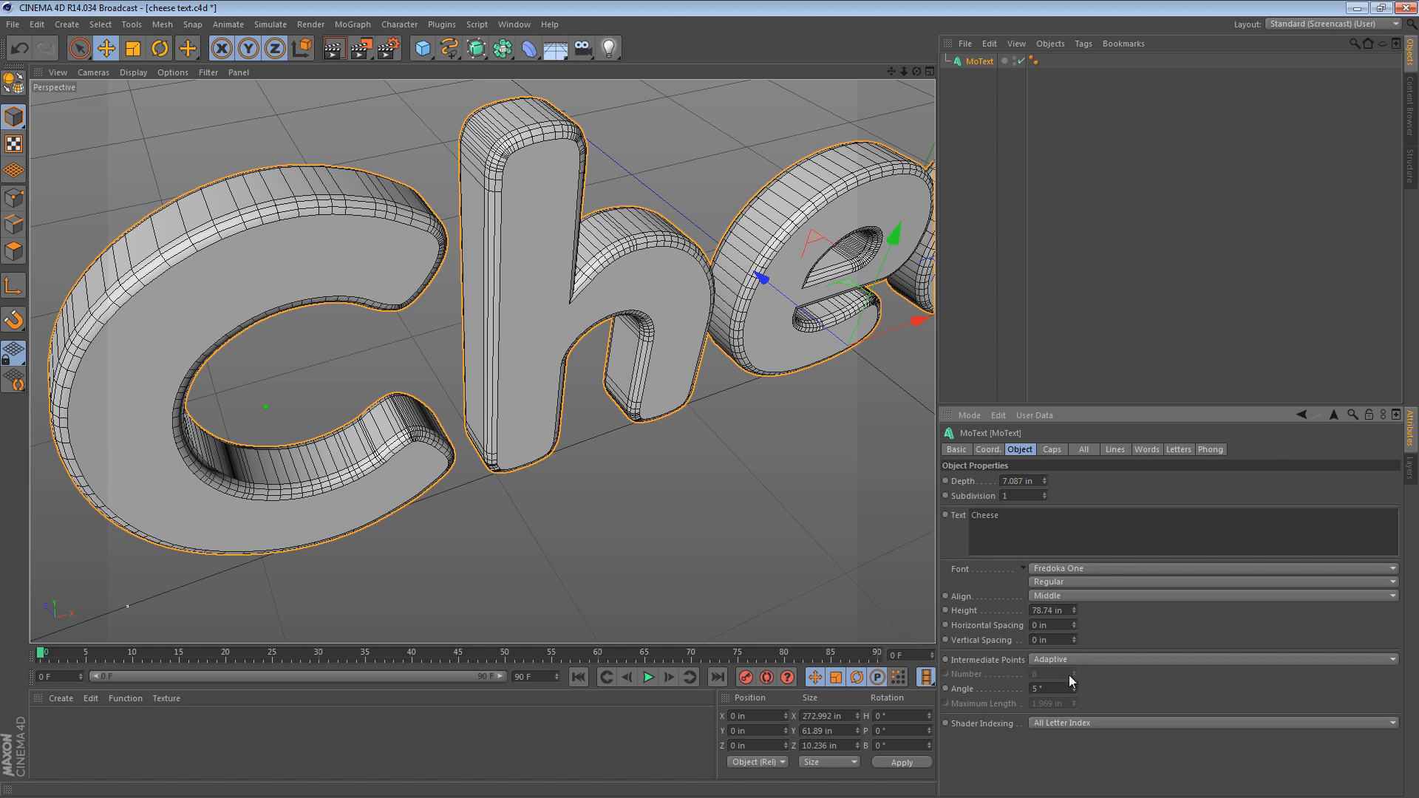
left_click(1100, 658)
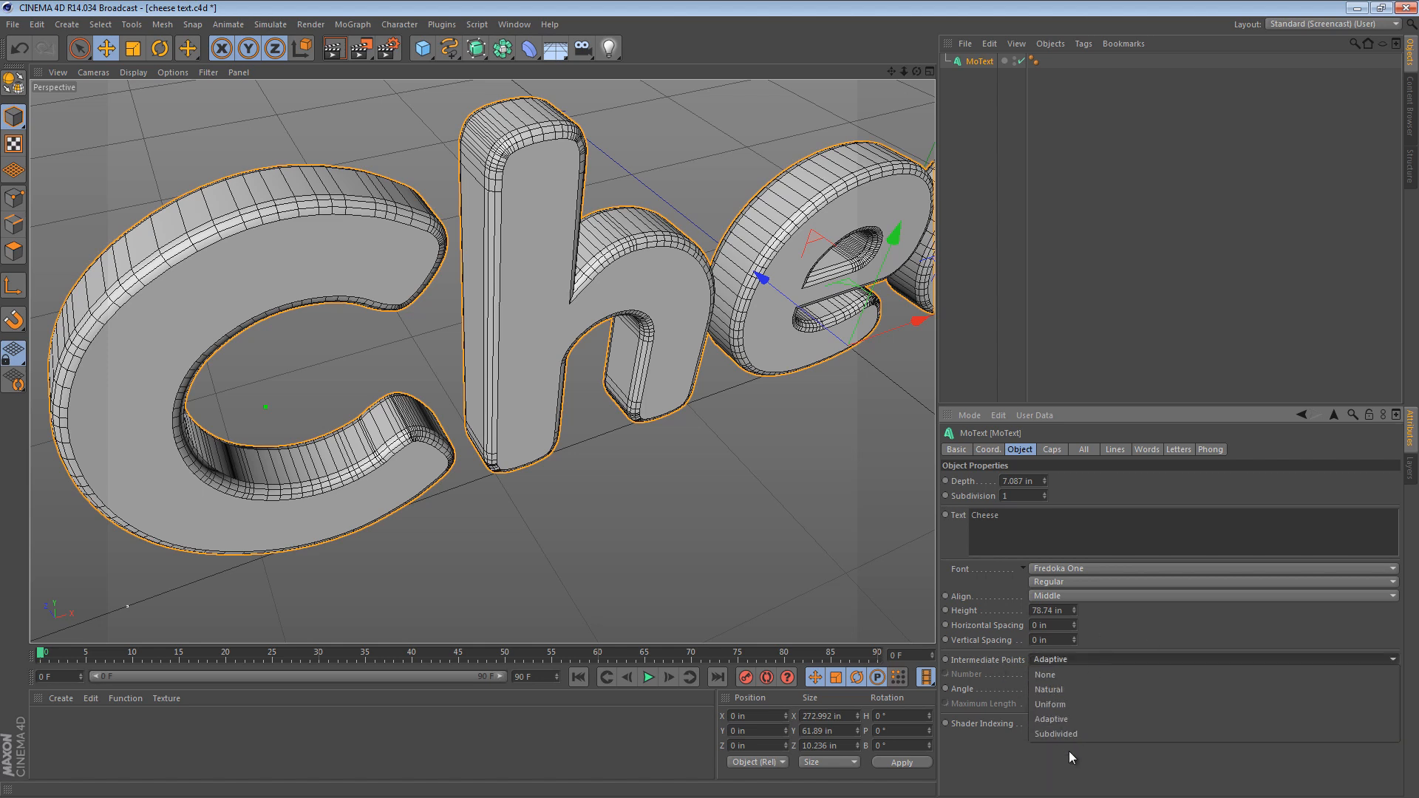
left_click(1070, 730)
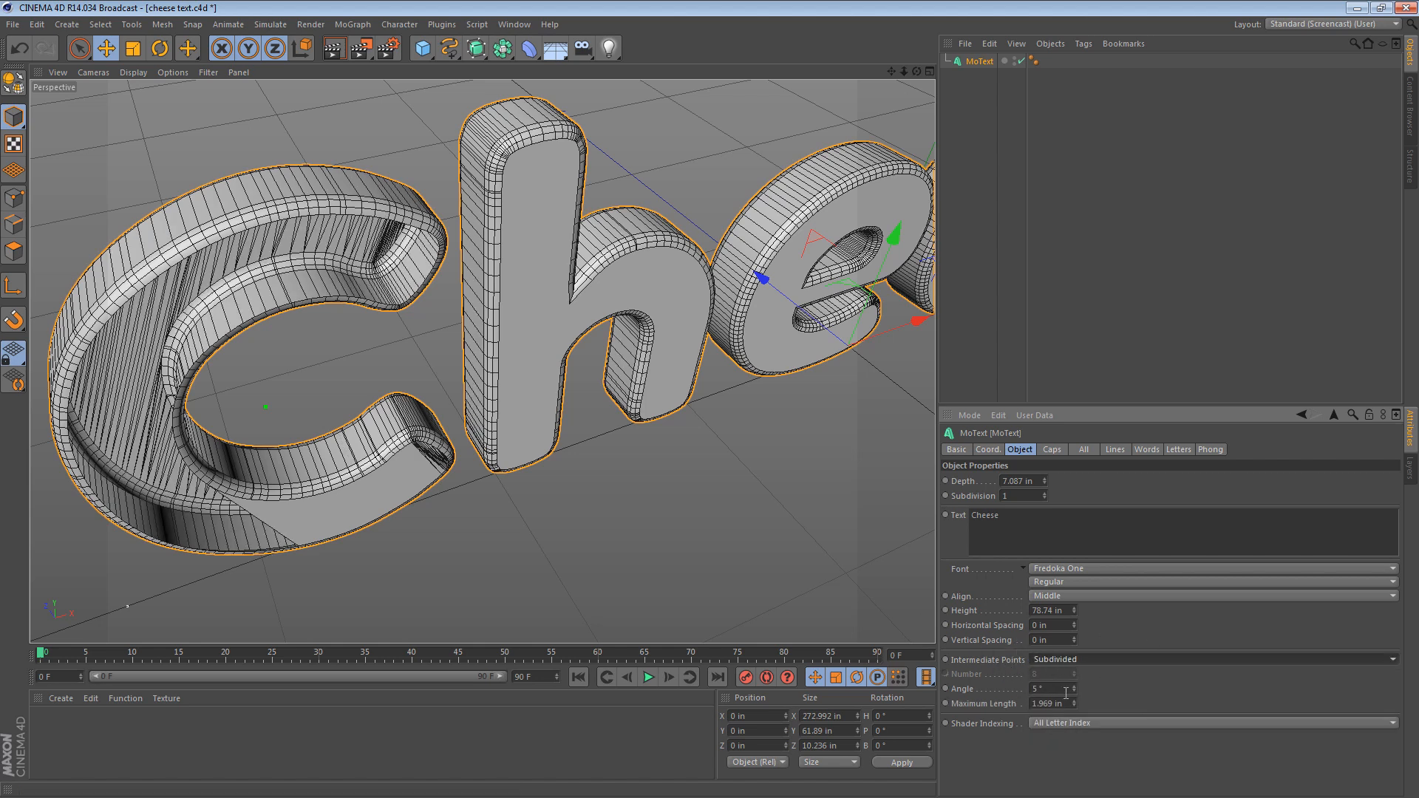
double_click(1055, 689)
type("21")
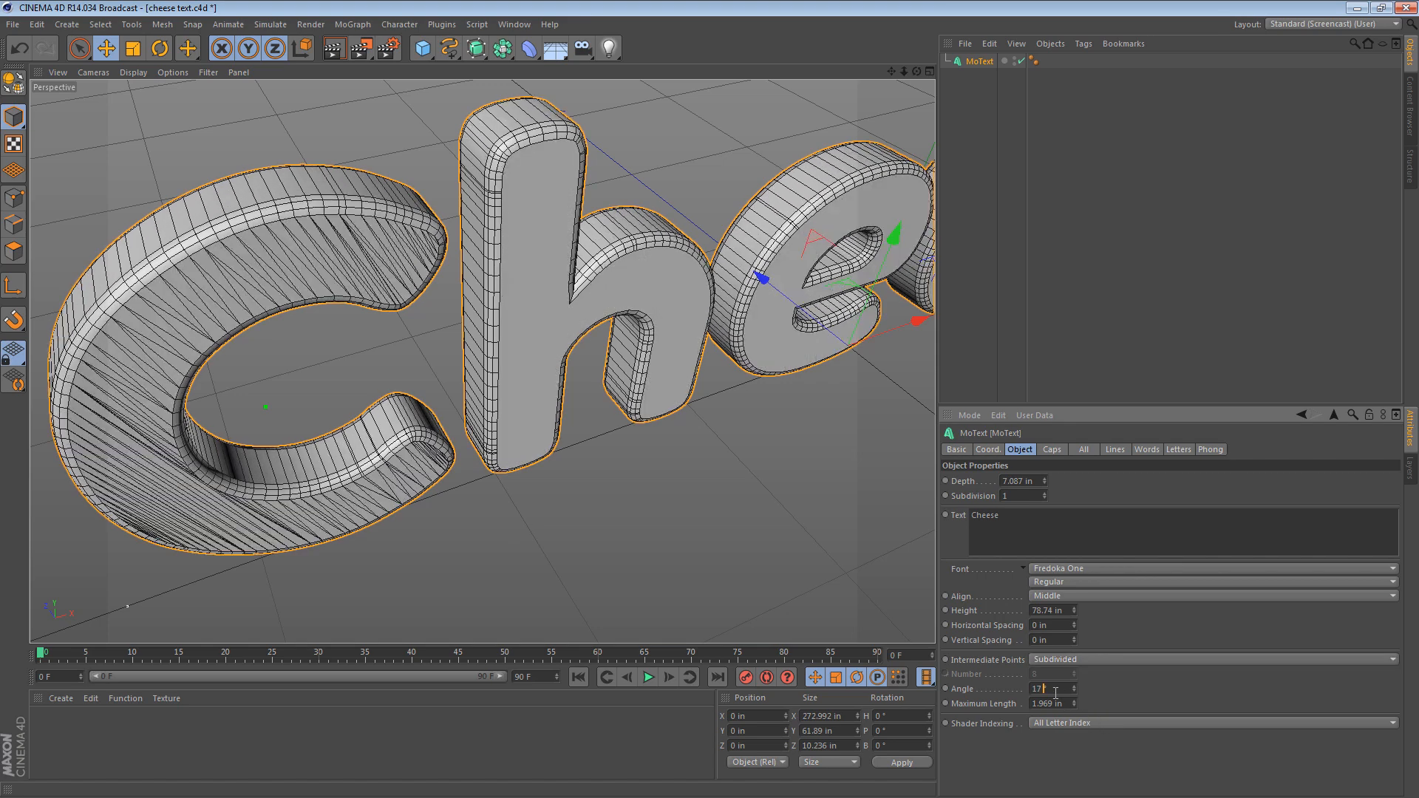
scroll(1055, 693, "up", 9)
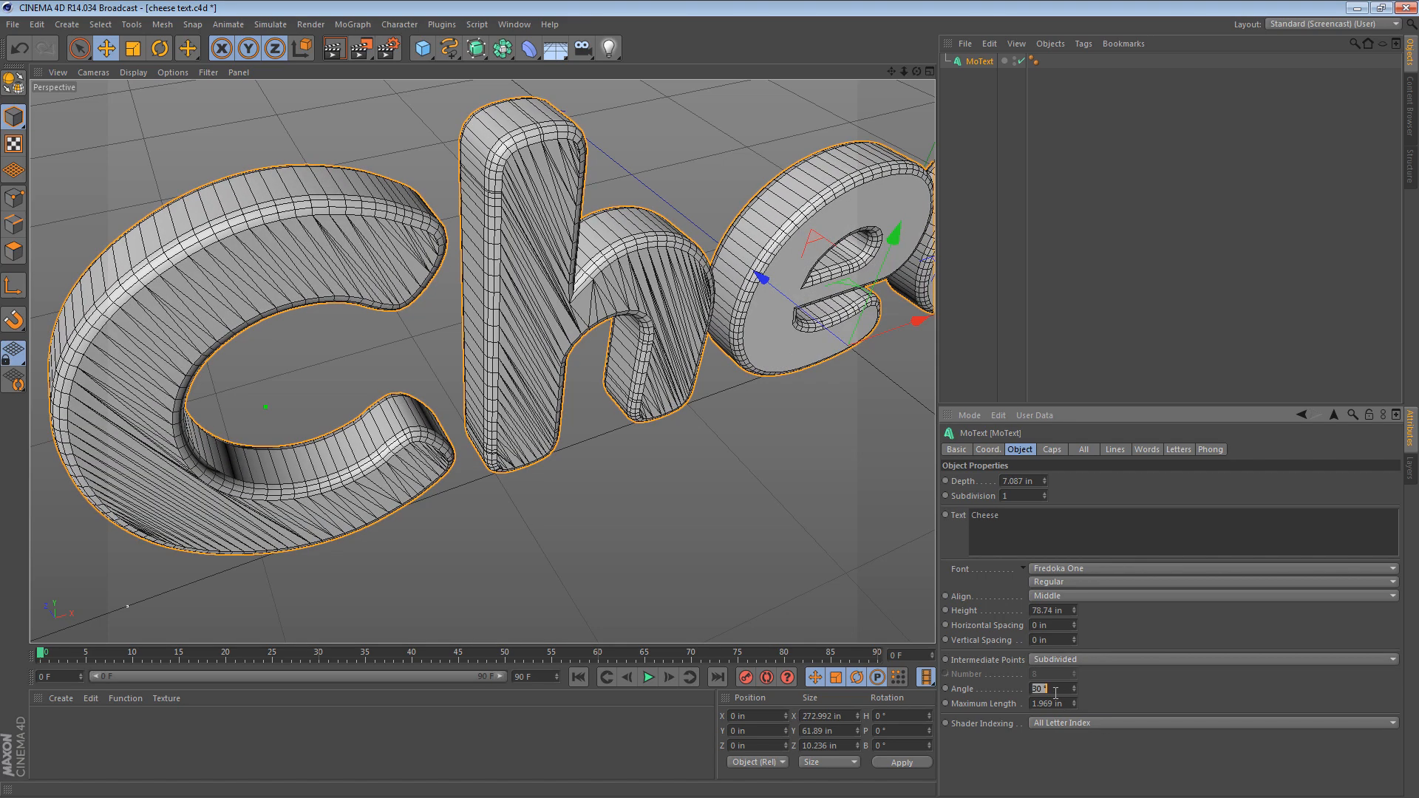
type("35")
key("Return")
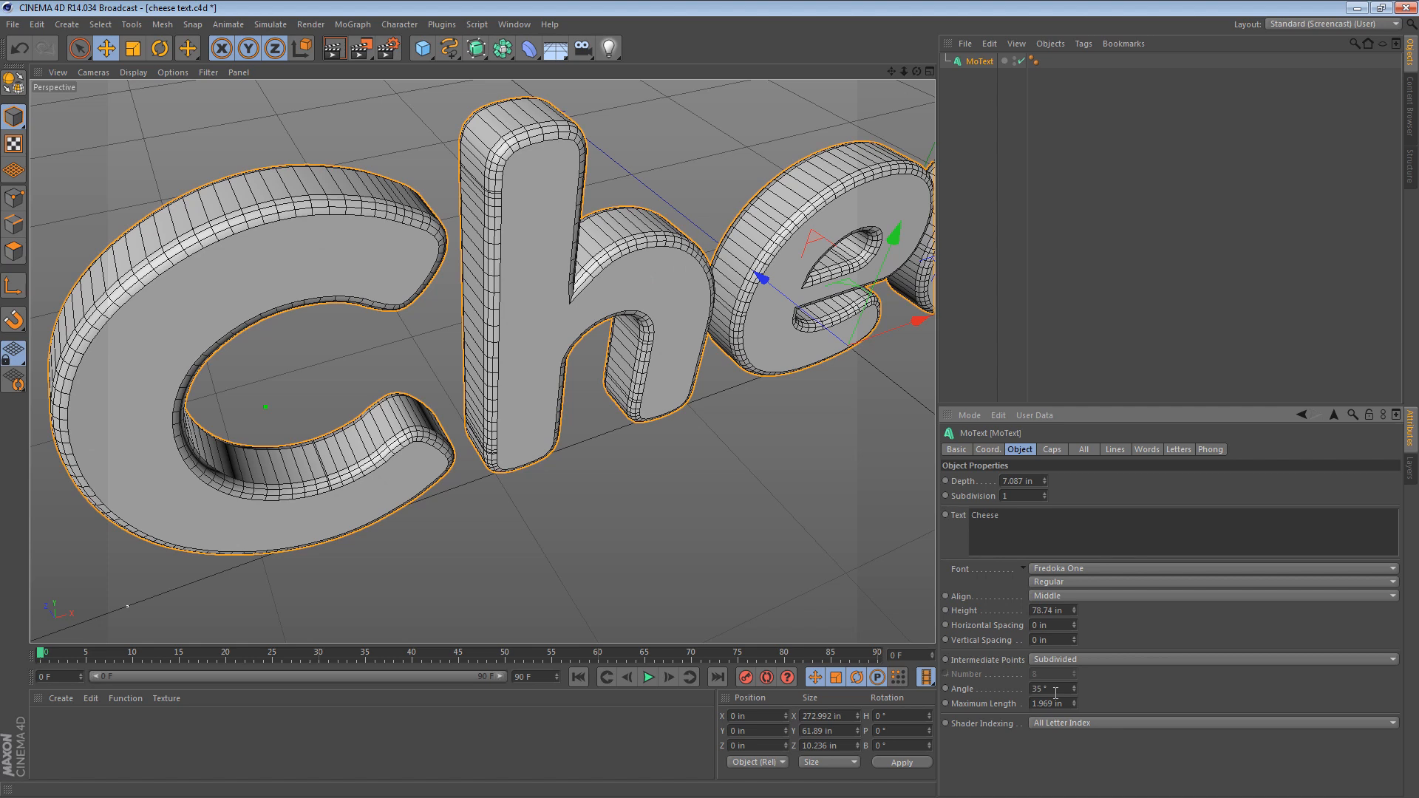
Change the cap type to Quadrangles and enable Regular Grid with a width of 3.543 in
left_click(1053, 448)
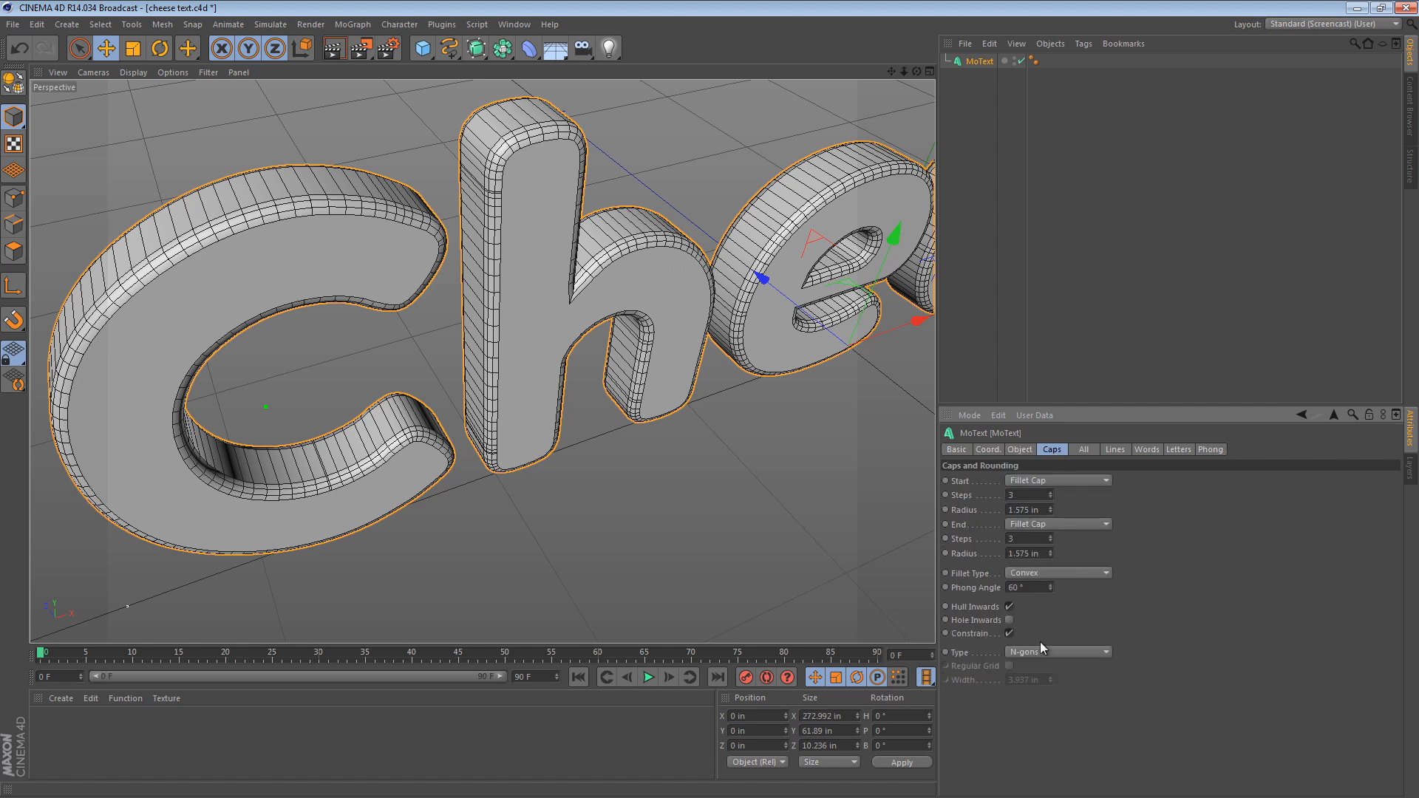
left_click(1046, 651)
left_click(1037, 682)
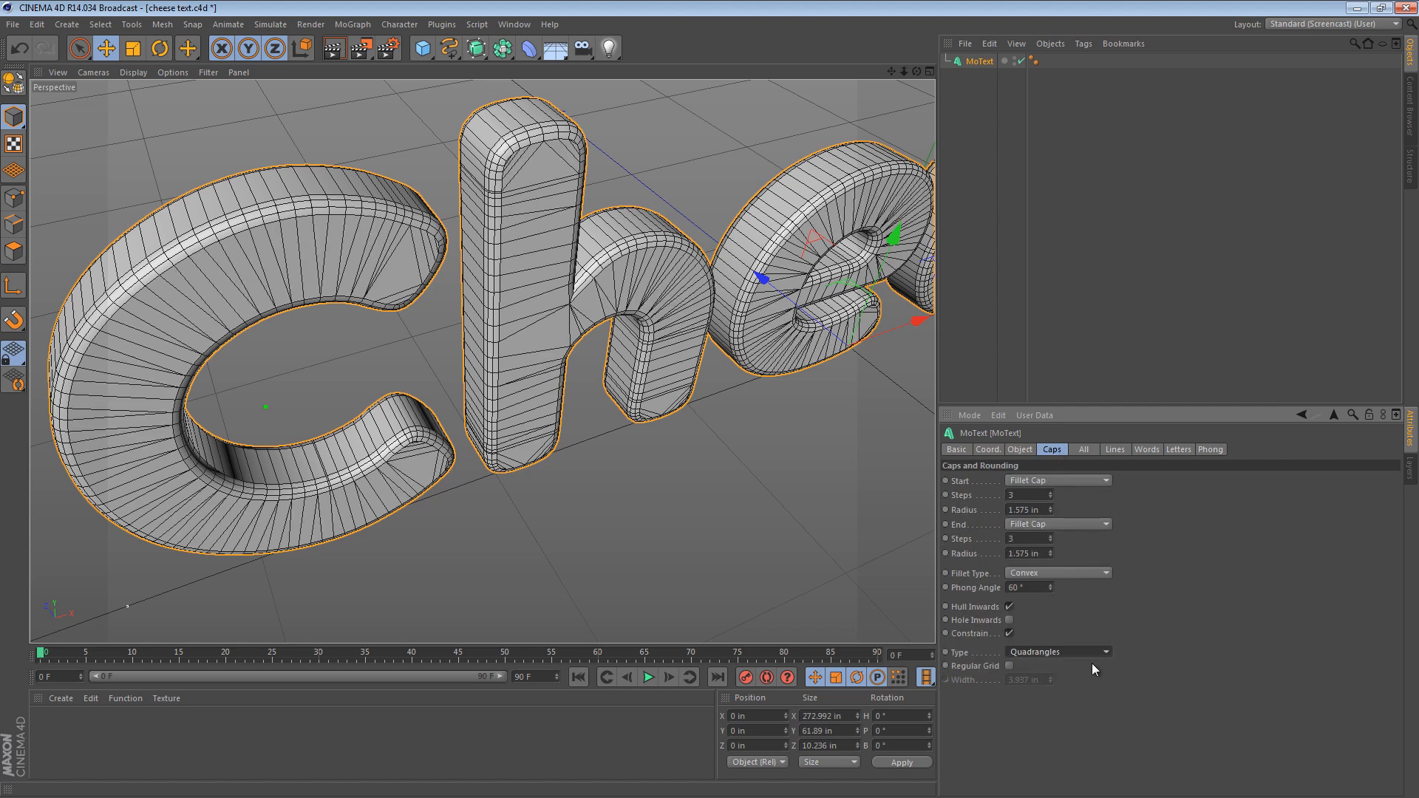
left_click(1009, 666)
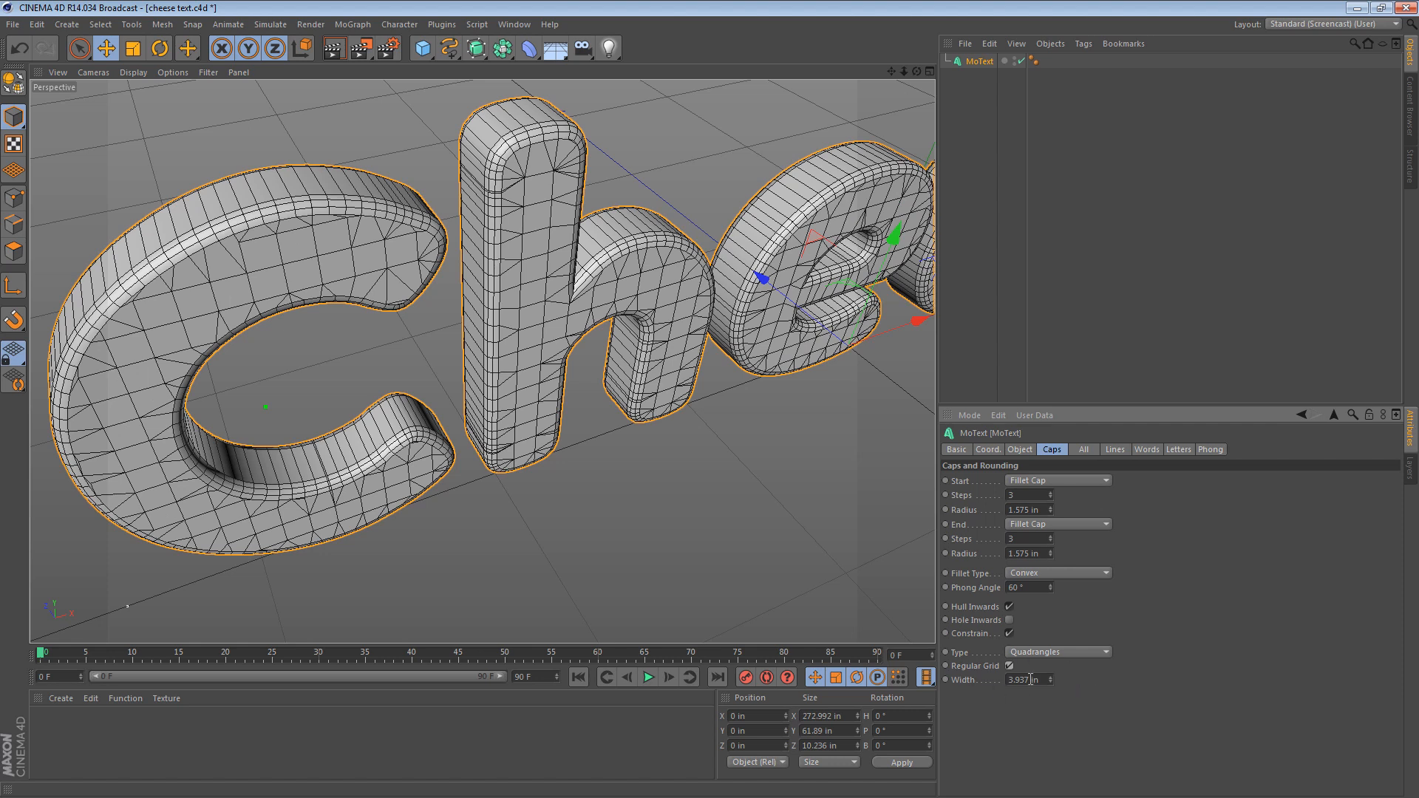
scroll(1035, 681, "down", 4)
scroll(1035, 681, "up", 3)
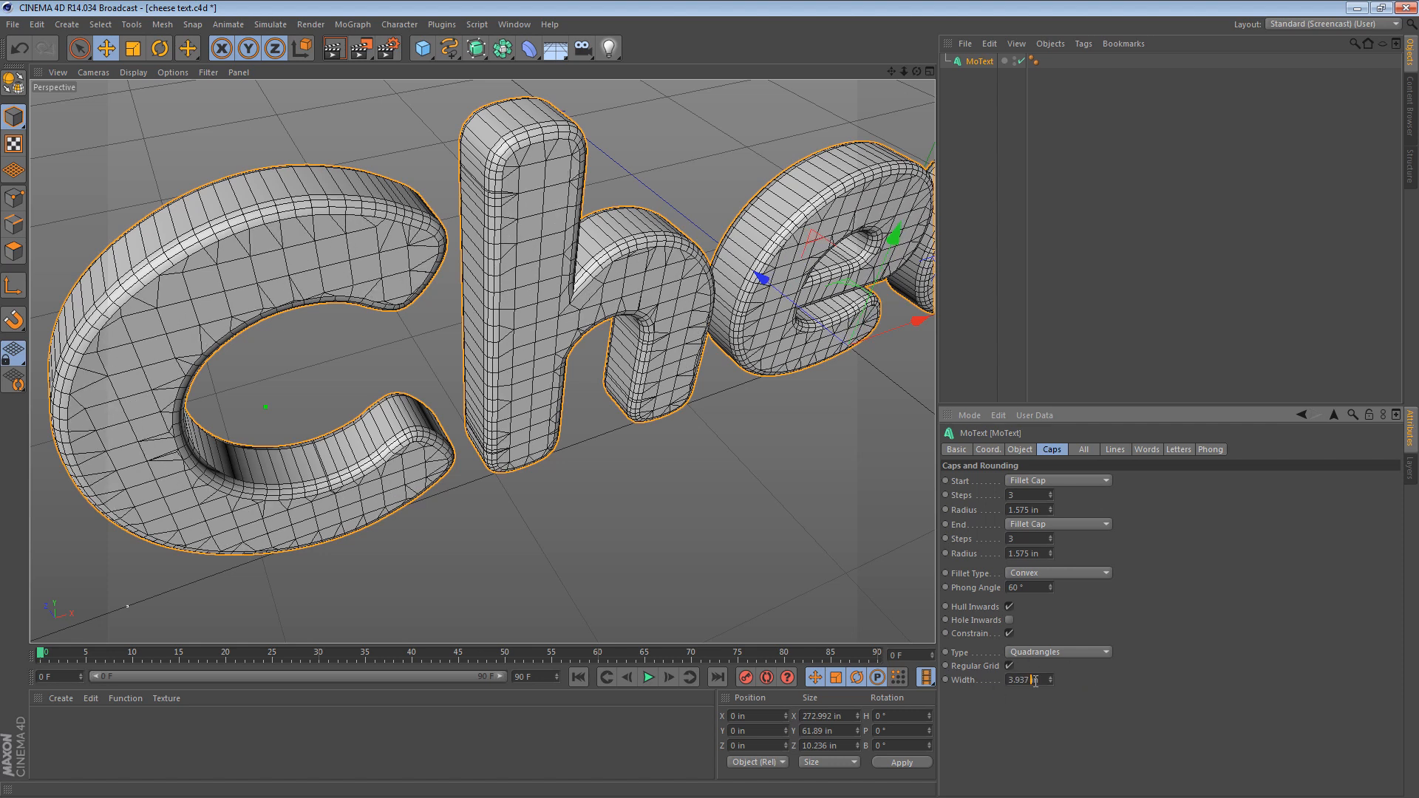
Set the intermediate points' maximum length to 2.756 in and copy that value to the caps' regular grid width
left_click(1021, 449)
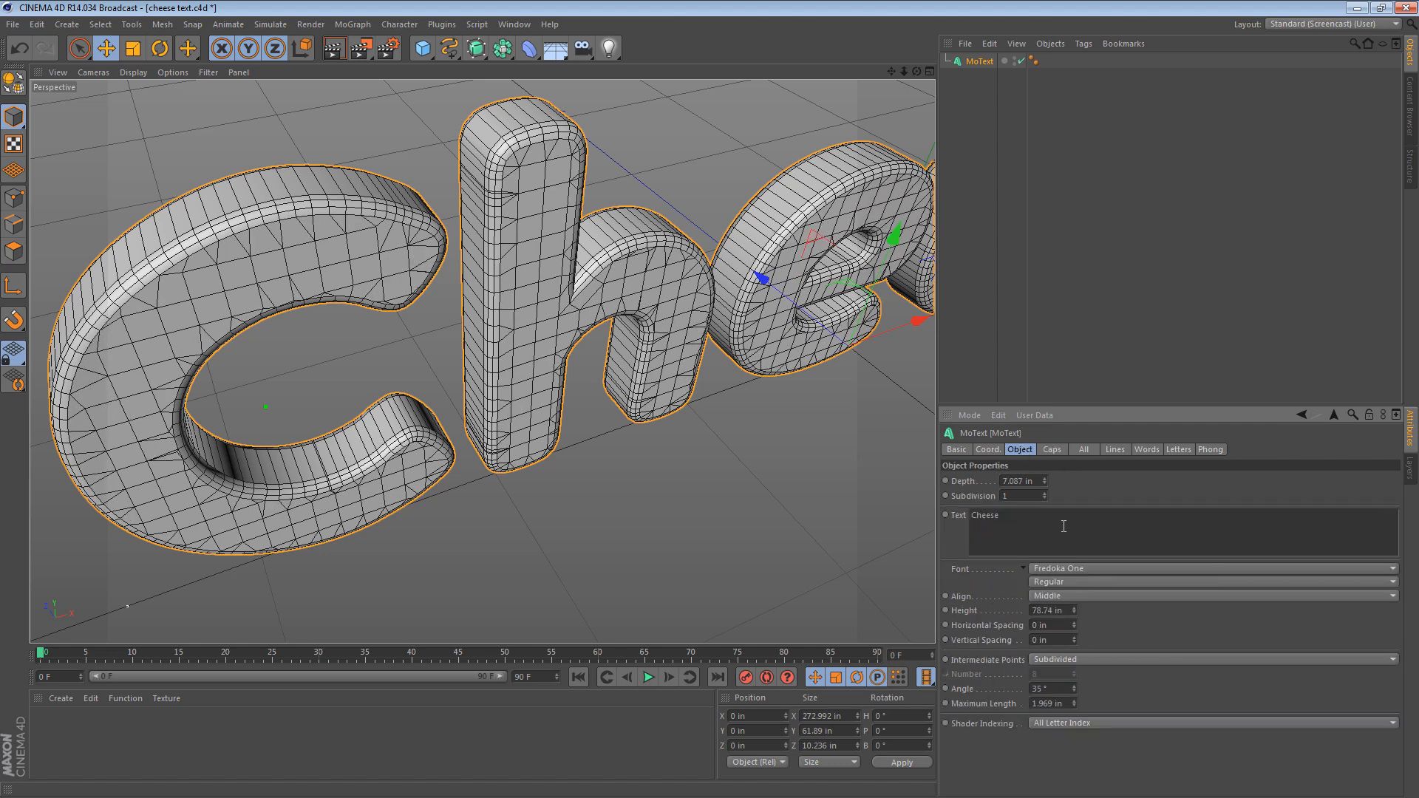
scroll(1056, 703, "up", 2)
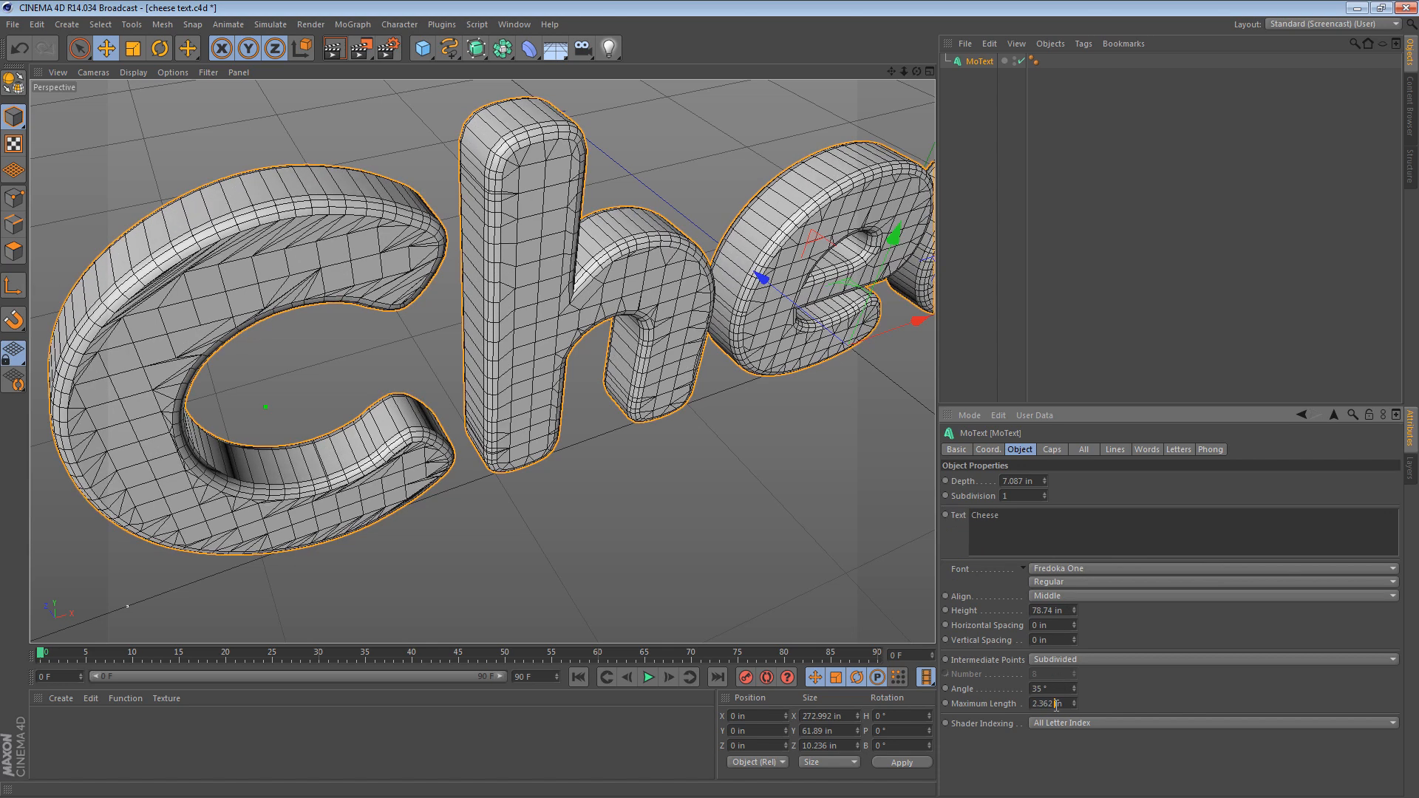
left_click(1056, 704)
key("ctrl+c")
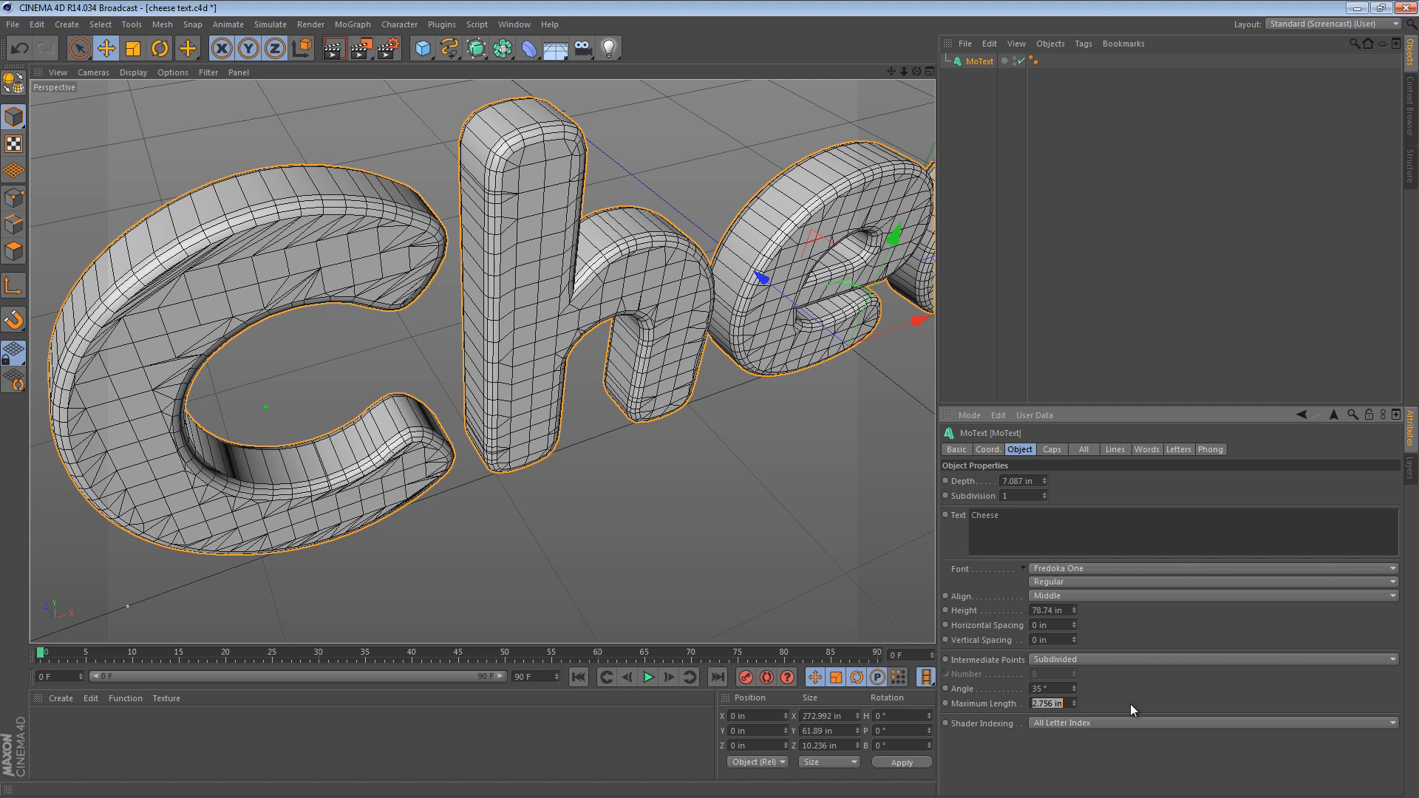
key("Return")
left_click(1052, 449)
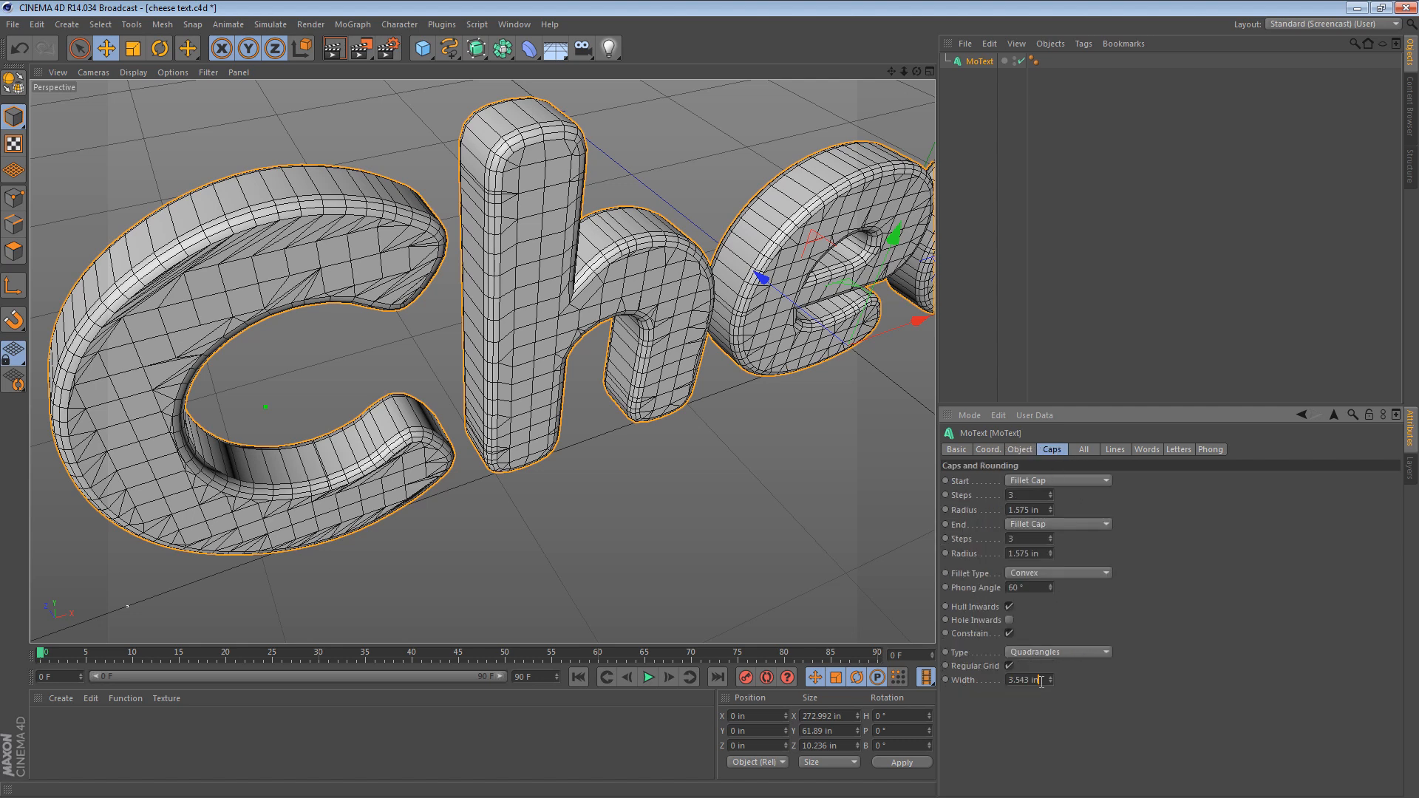
double_click(1040, 681)
key("ctrl+v")
key("Return")
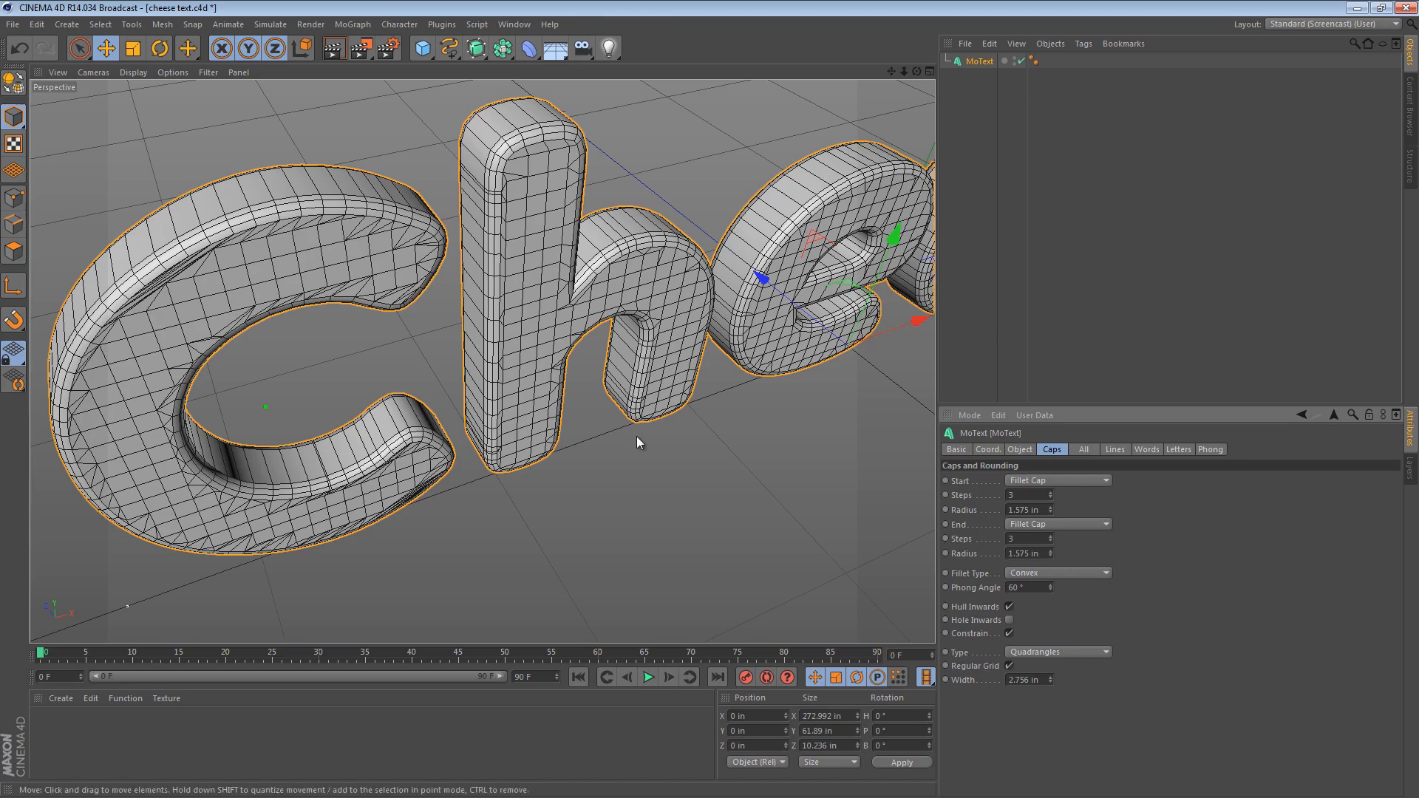
Set the intermediate points angle to 33° to clean up the mesh of the C
left_click_drag(637, 436, 714, 327, "alt")
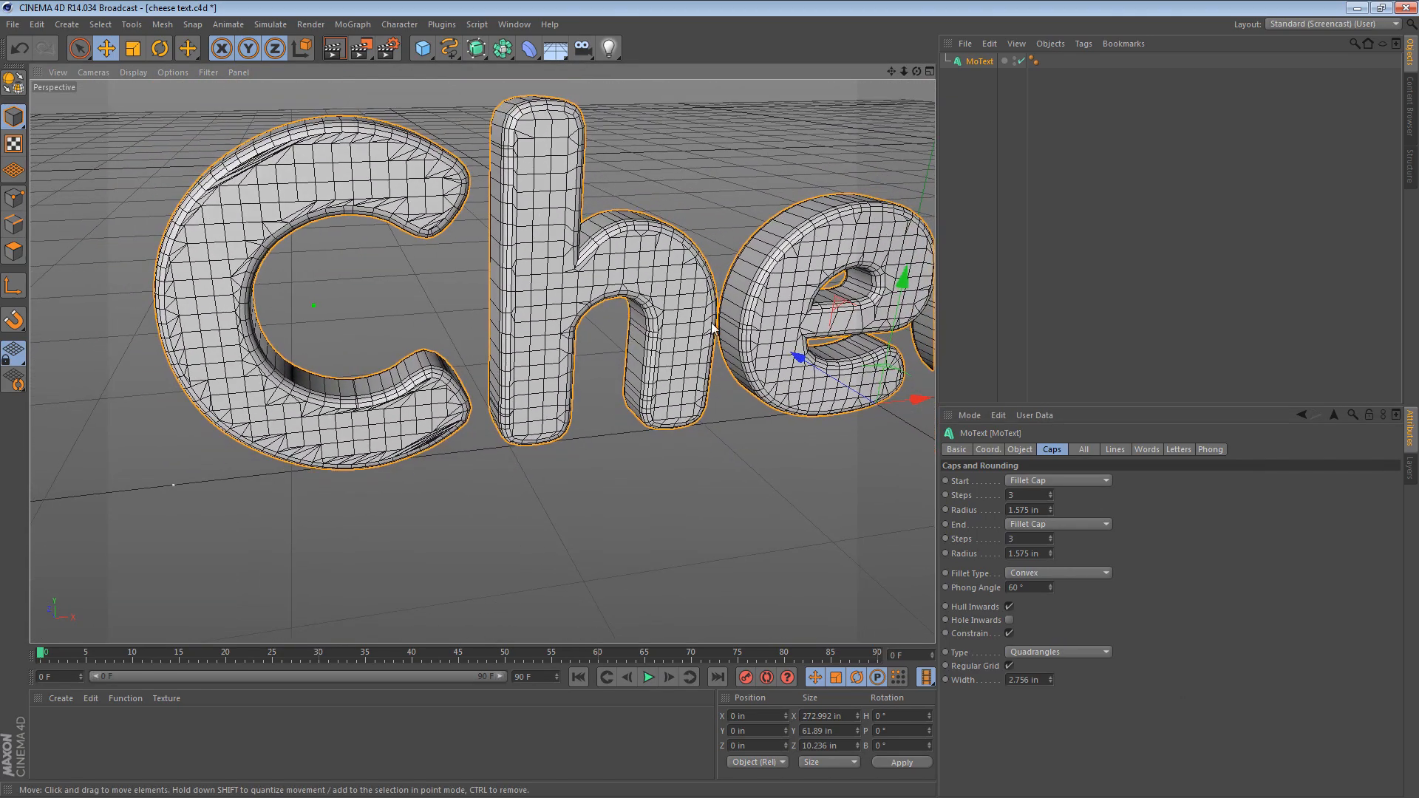
left_click(1026, 451)
scroll(1056, 686, "down", 2)
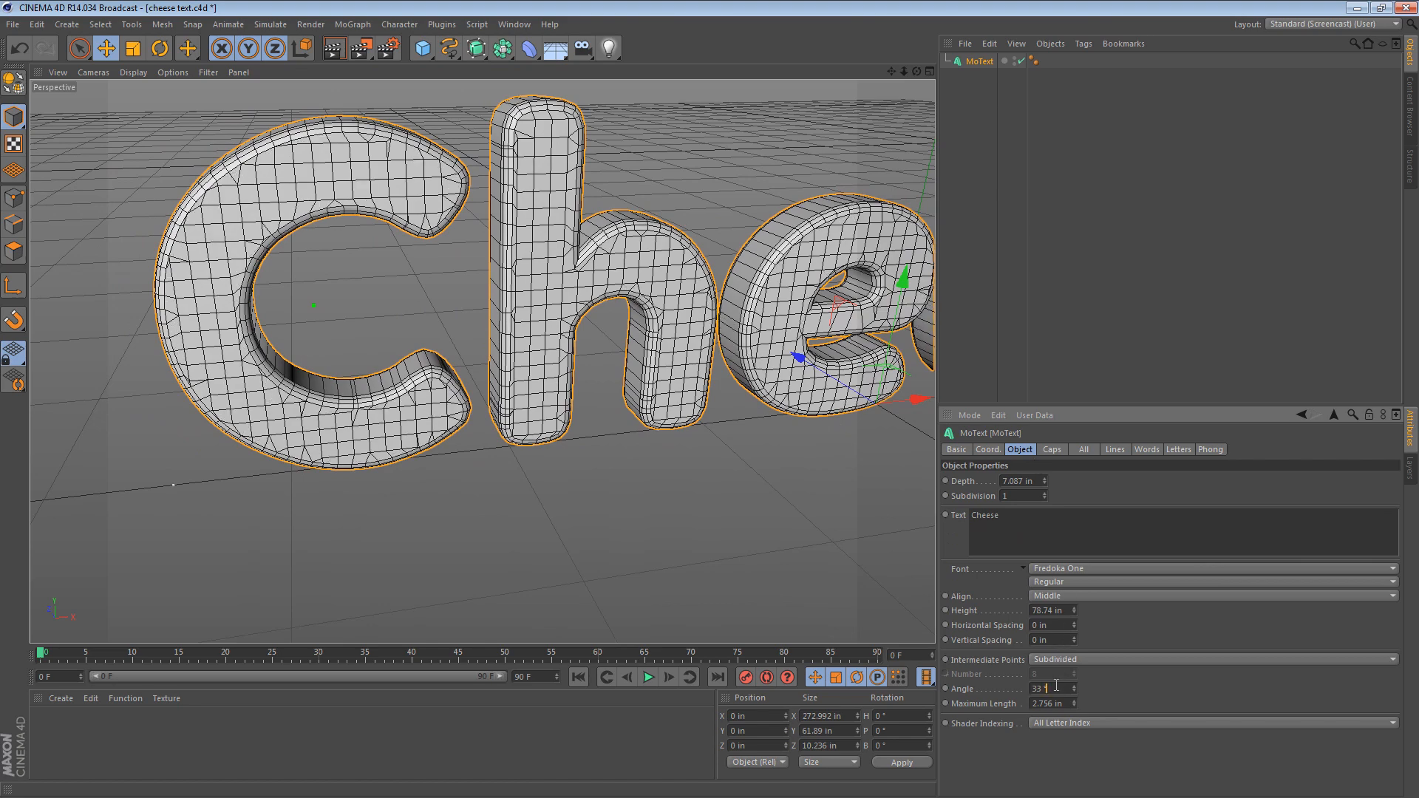
middle_click_drag(776, 460, 823, 322, "alt")
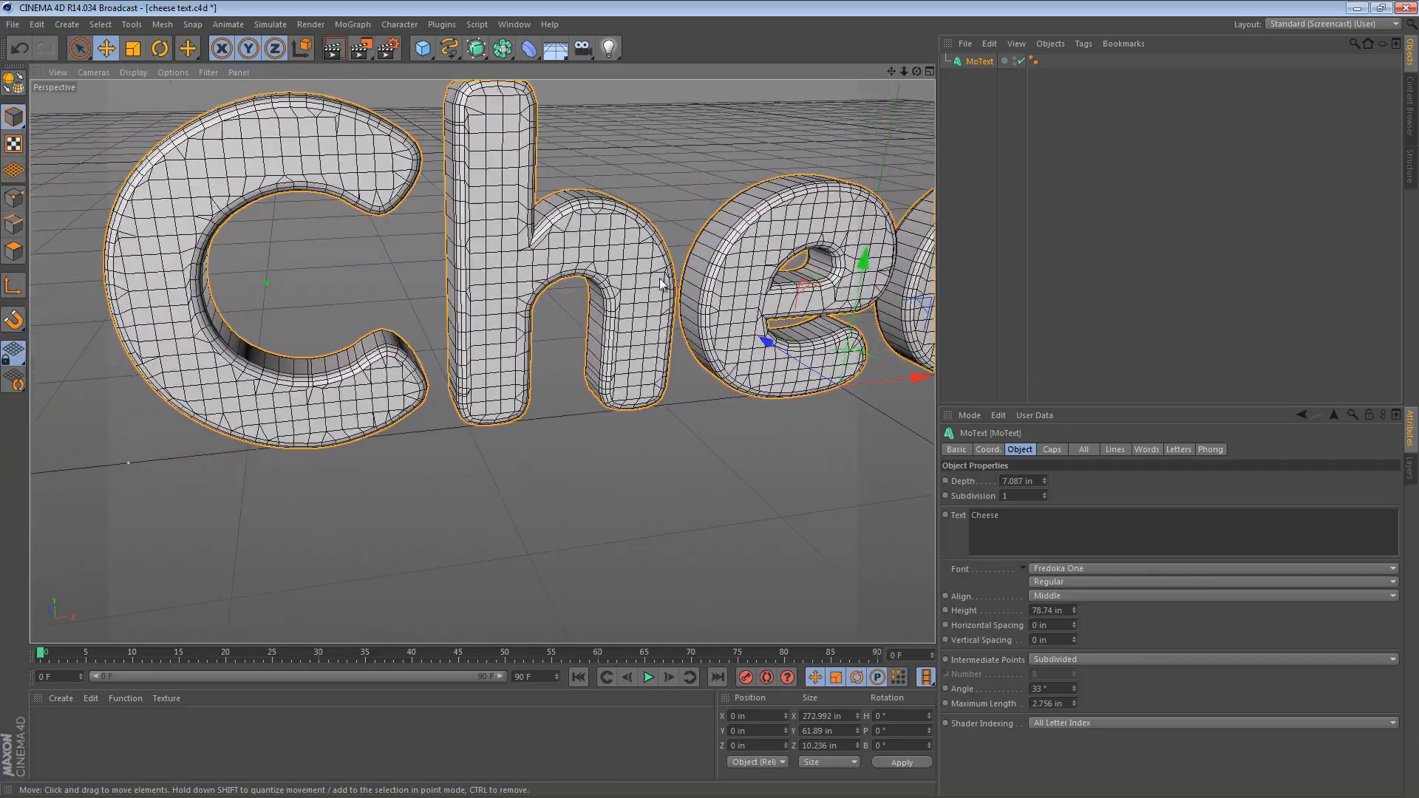
left_click_drag(824, 322, 702, 311, "alt")
Create a polygon copy of the MoText with Current State to Object and expand its hierarchy down to the C's roundings and caps
left_click(1045, 232)
left_click_drag(757, 177, 601, 367, "alt")
right_click_drag(477, 291, 634, 286, "alt")
left_click_drag(633, 286, 627, 235, "alt")
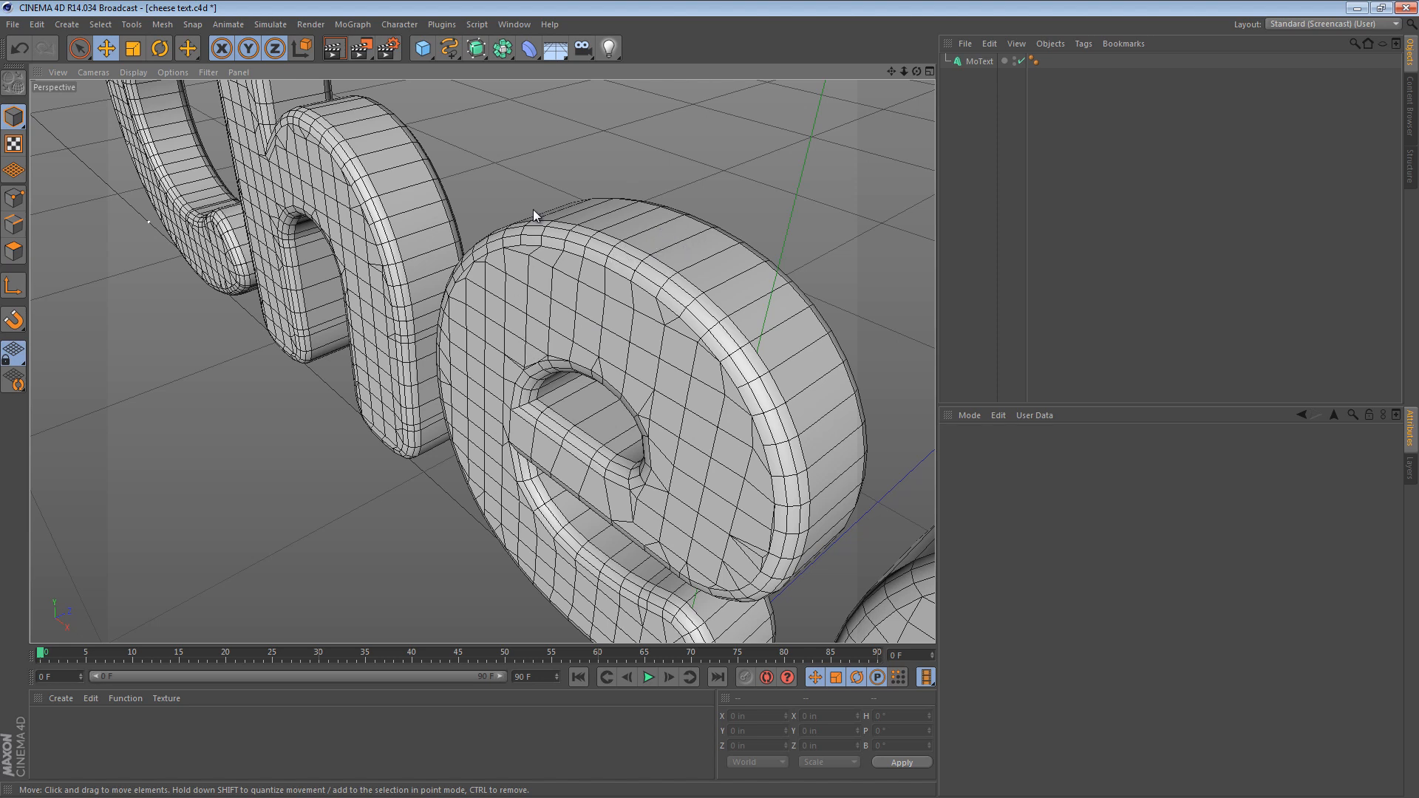
right_click(974, 62)
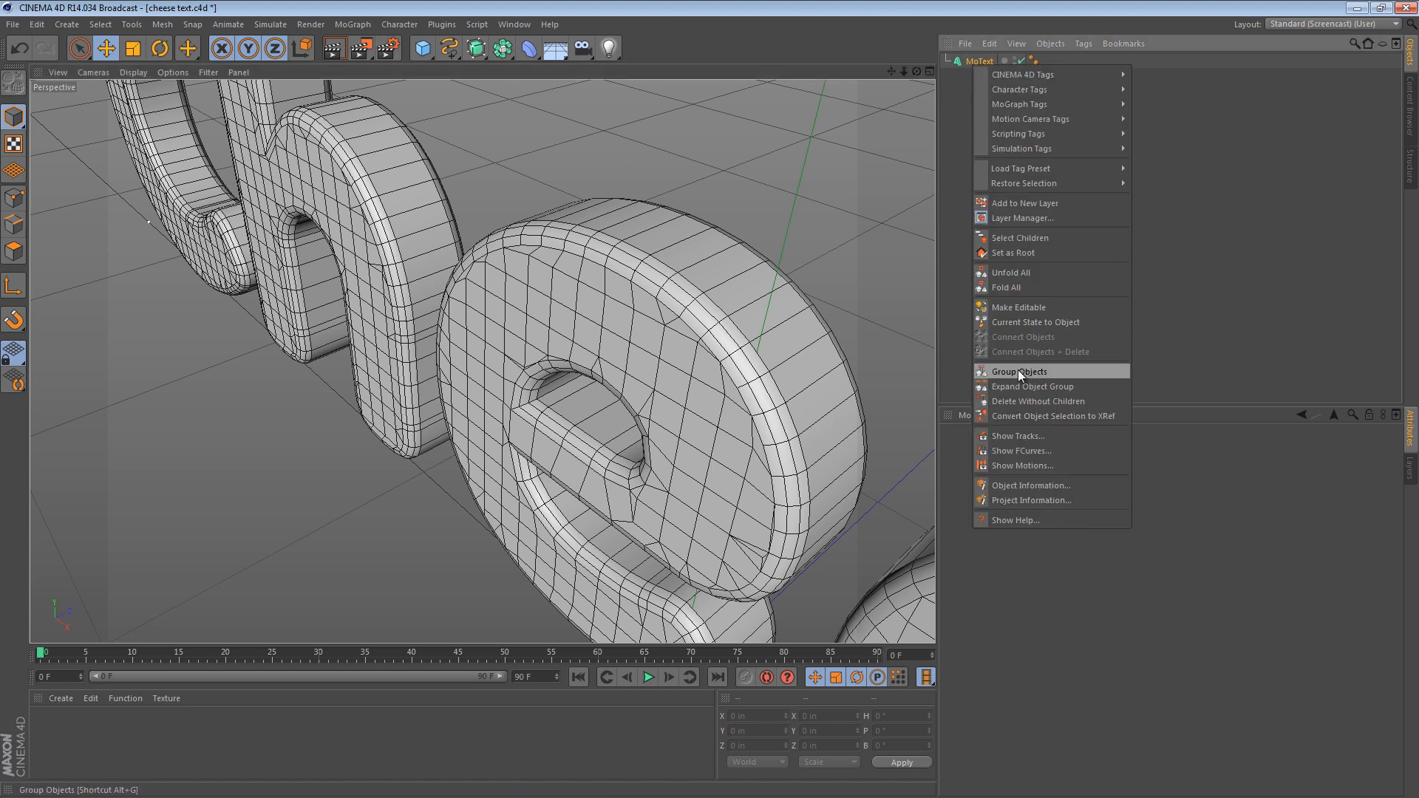
left_click(1026, 323)
left_click(946, 76)
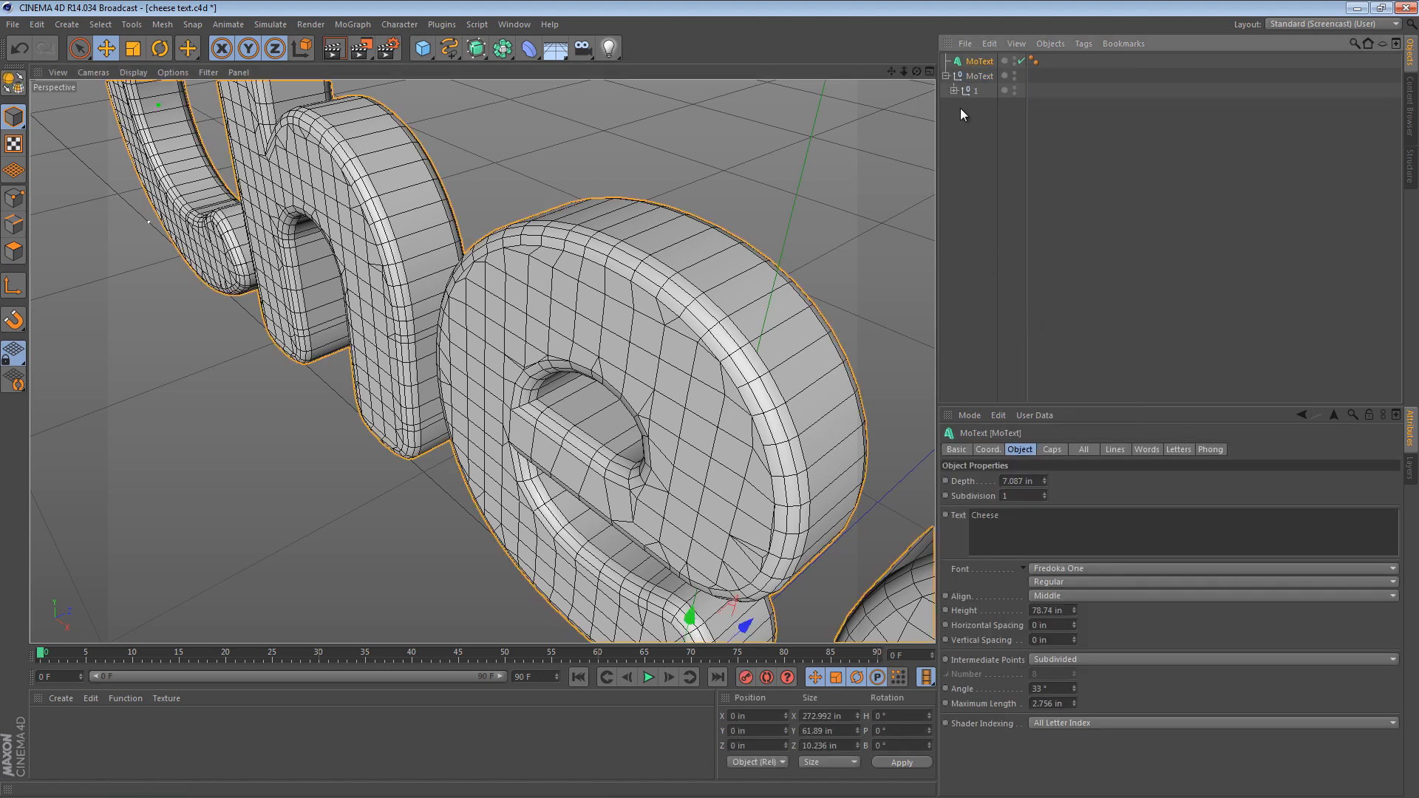
left_click(952, 91)
left_click(963, 105)
left_click(970, 120)
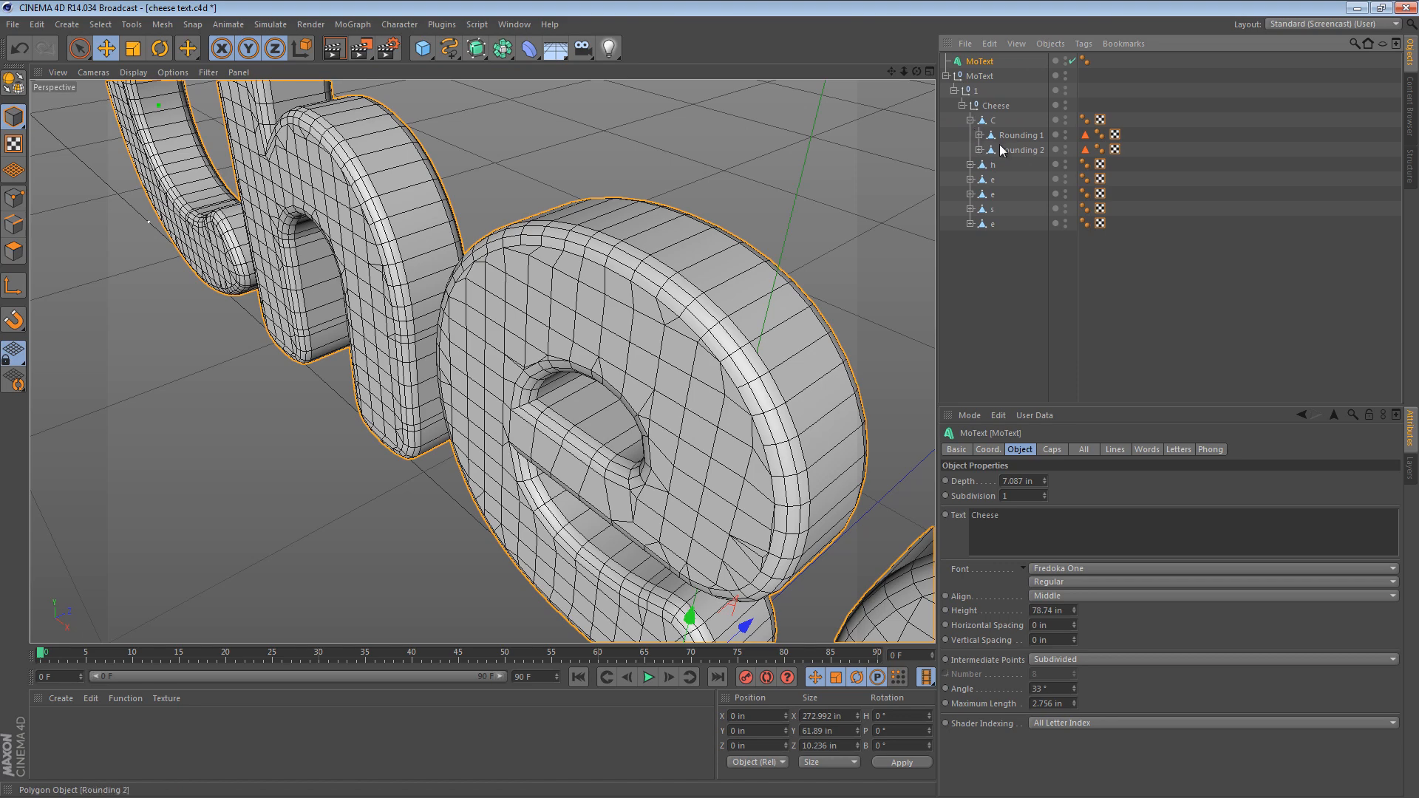
left_click(979, 150)
left_click(979, 135)
Pull the C's Rounding 1 and Cap 1 apart from the letter body, and undo back to the unconverted text
left_click(1018, 135)
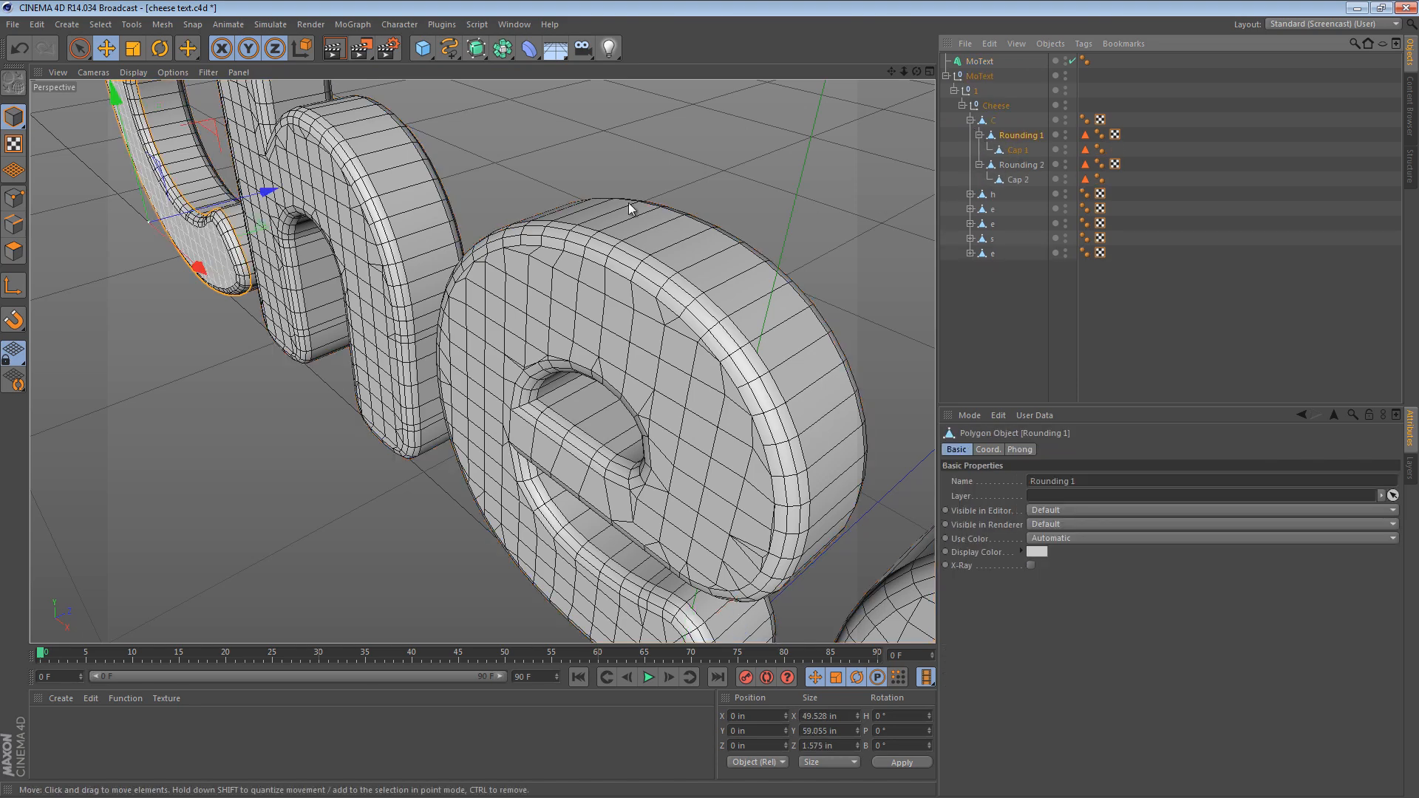
key("o")
middle_click_drag(835, 300, 895, 400, "alt")
right_click_drag(500, 231, 608, 228, "alt")
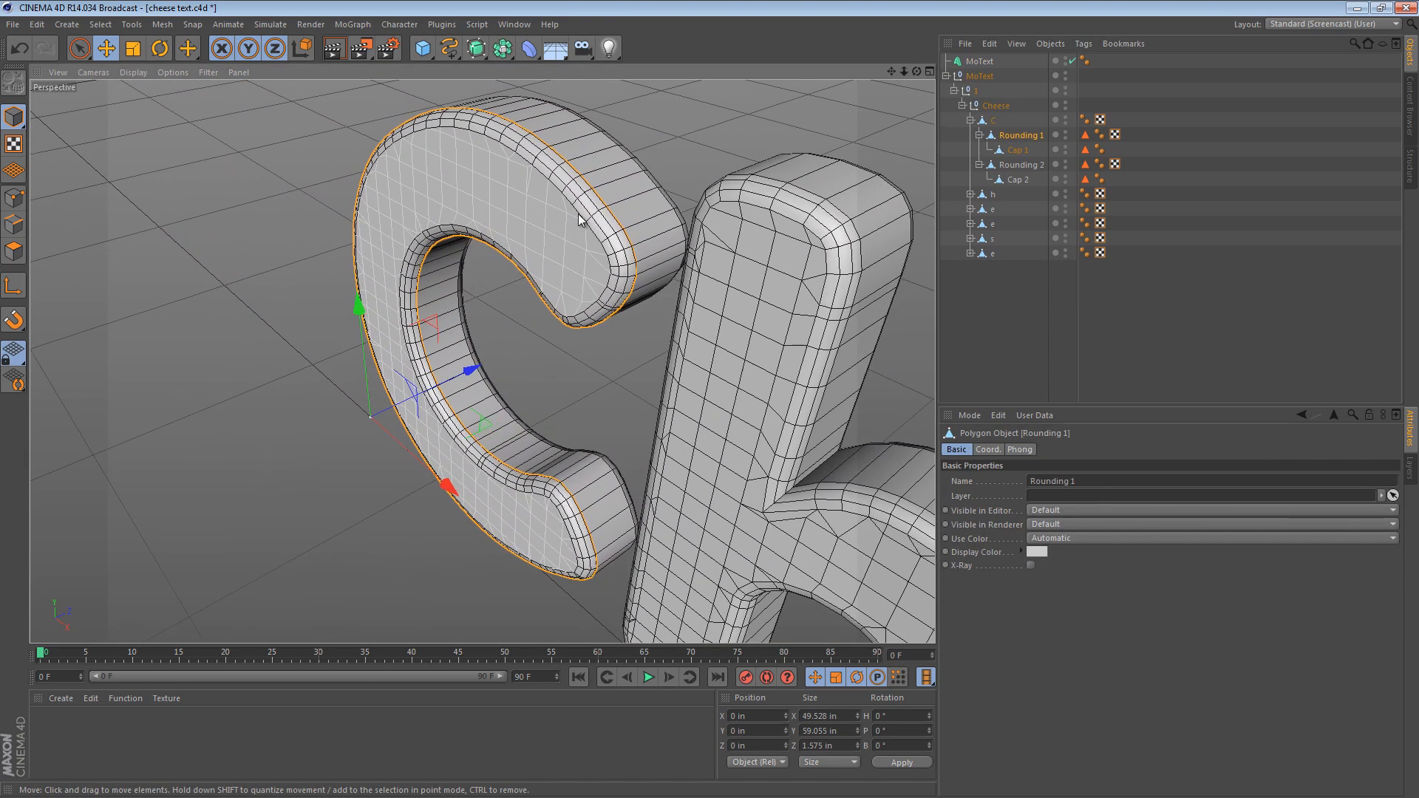
left_click_drag(608, 228, 561, 229, "alt")
key("e")
left_click_drag(516, 343, 595, 203)
left_click(1007, 152)
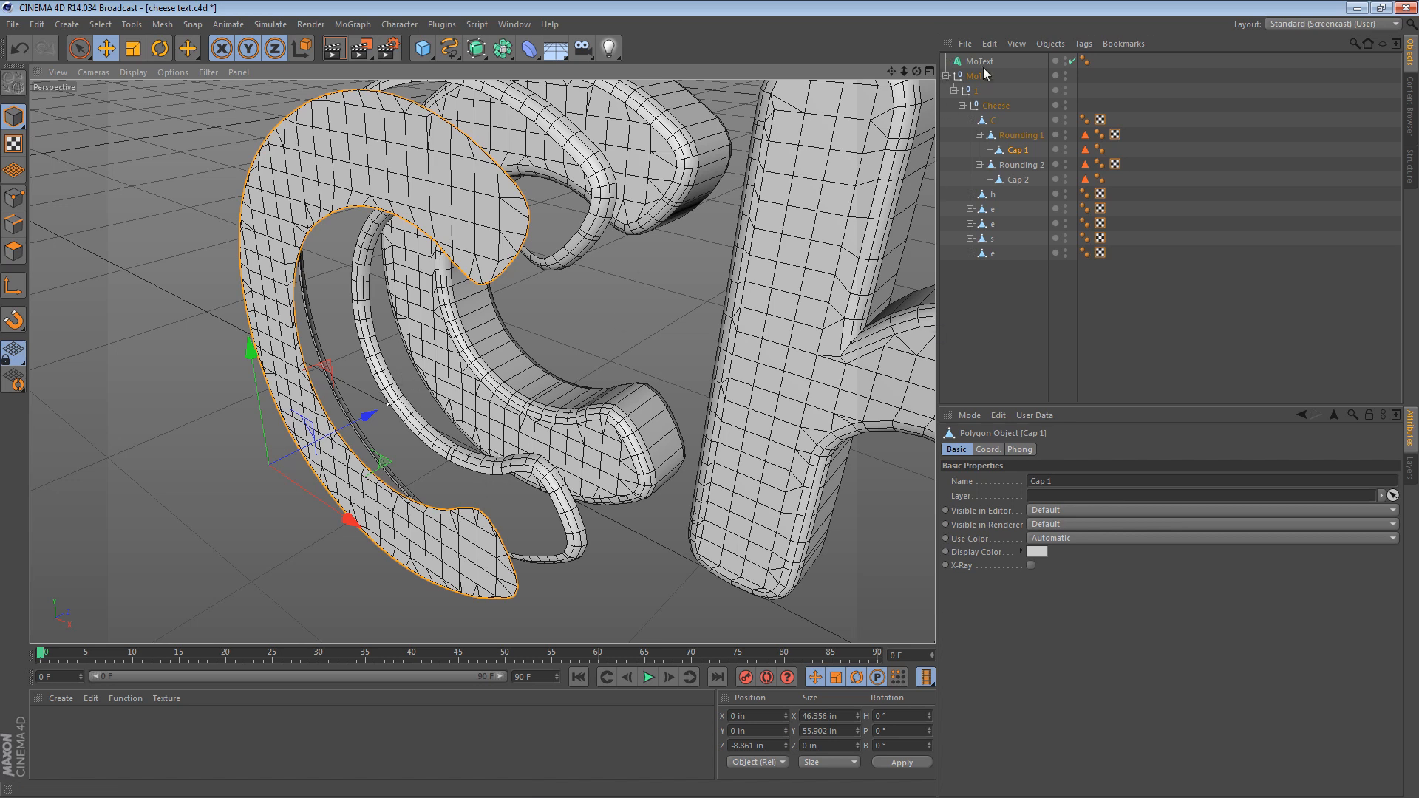
key("ctrl+z")
key("ctrl+z")
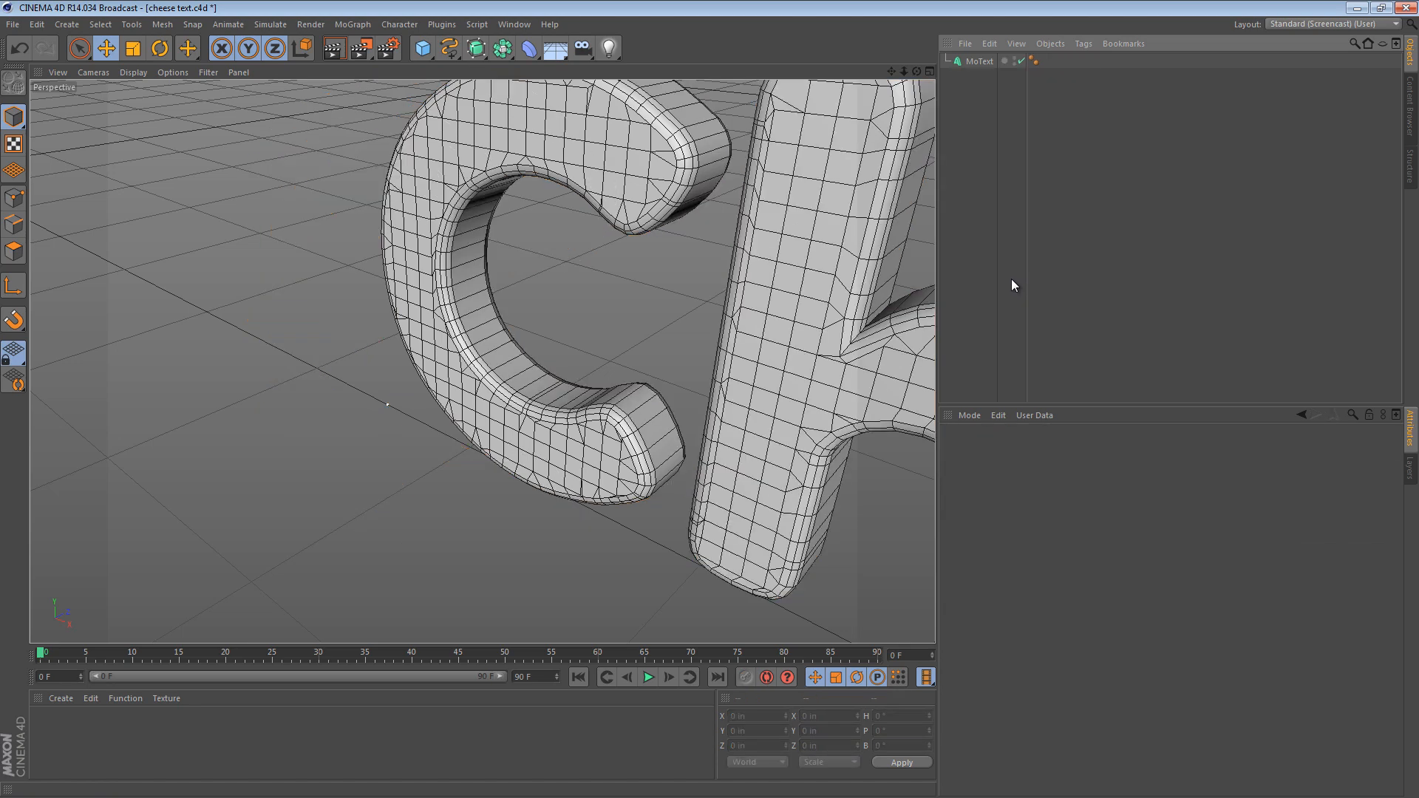
Add a Connect object and make the MoText its child
middle_click_drag(841, 240, 773, 335, "alt")
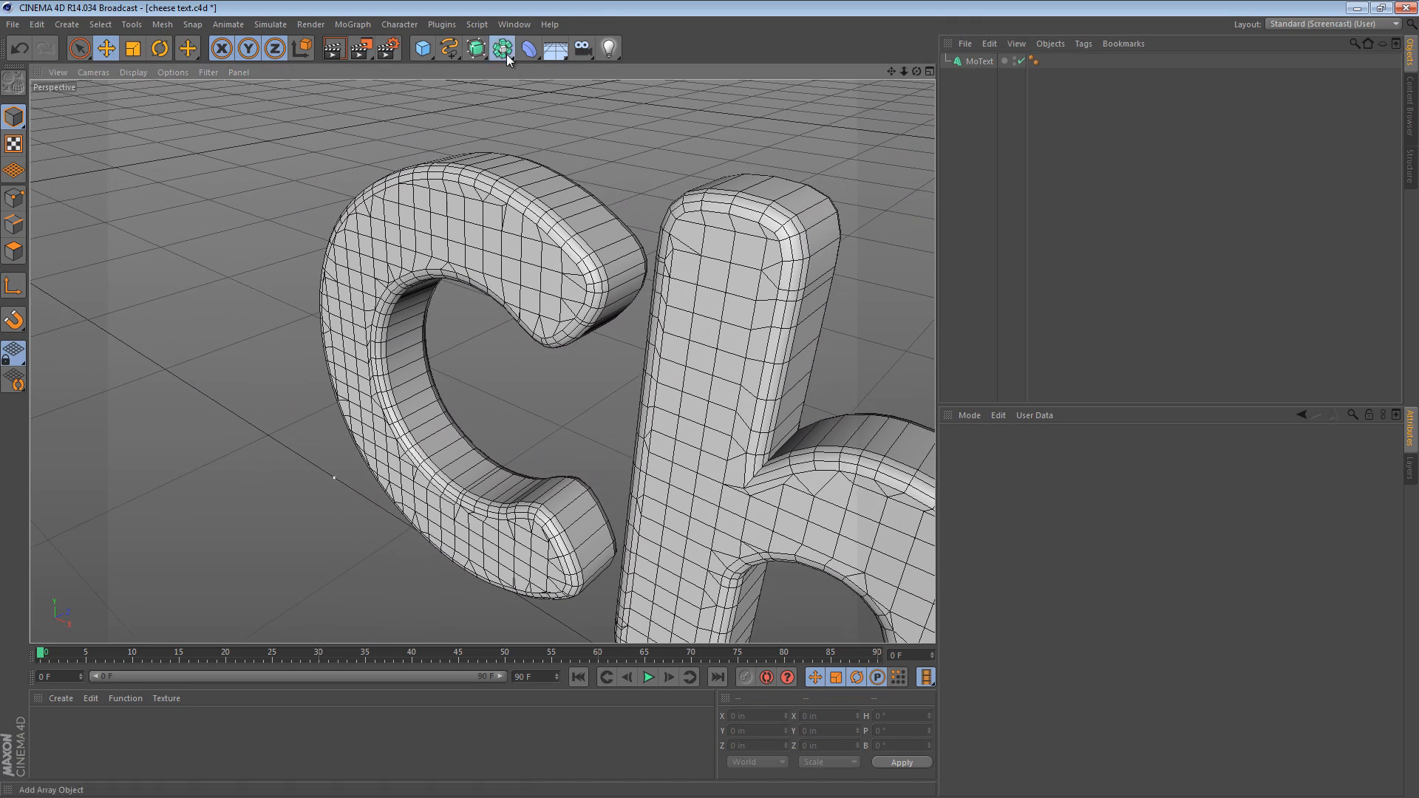
left_click_drag(509, 59, 650, 99)
left_click_drag(976, 76, 979, 65)
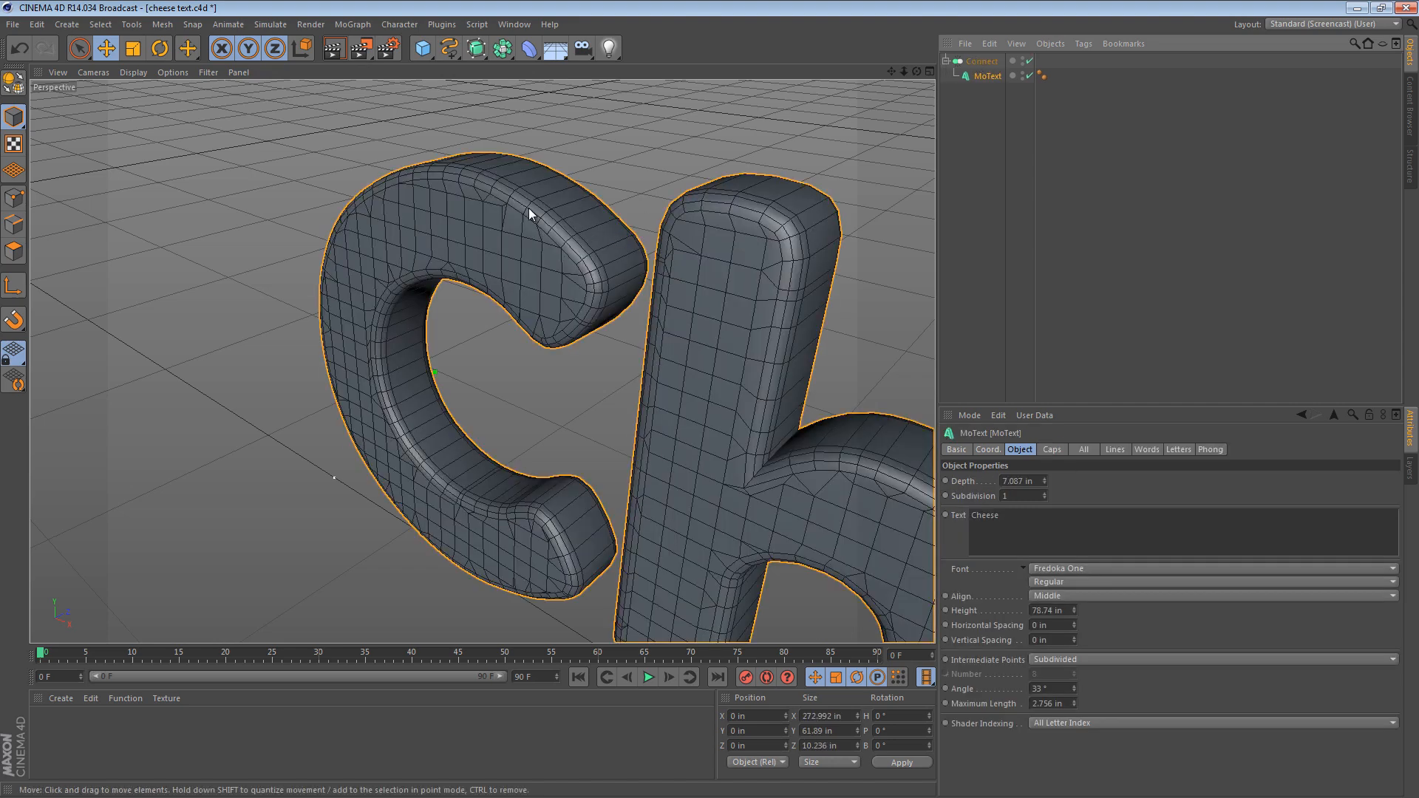
scroll(529, 208, "up", 10)
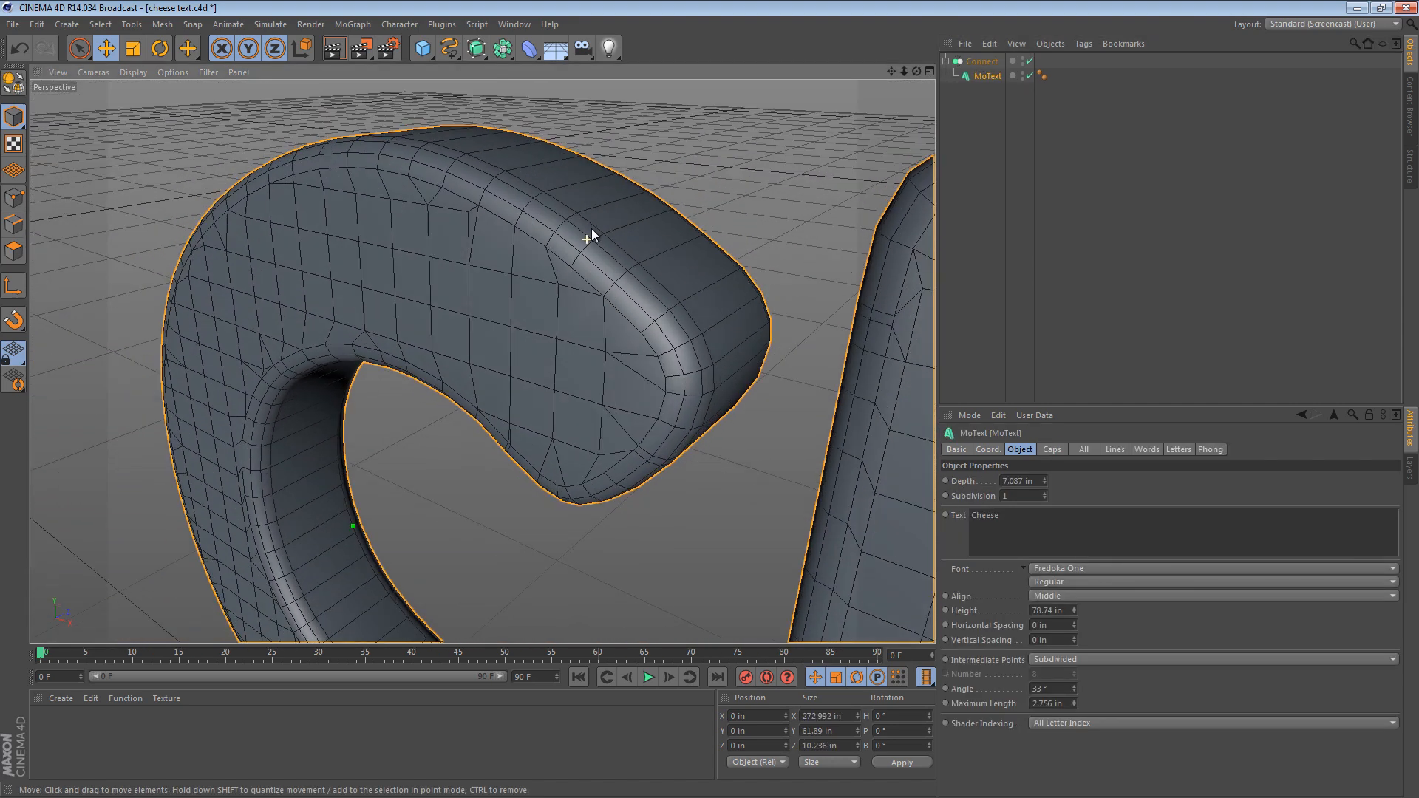
left_click_drag(591, 230, 584, 260, "alt")
Test the Connect object's weld tolerance at 0.827 in and 2.008 in, and set it to 0.433 in
left_click(981, 61)
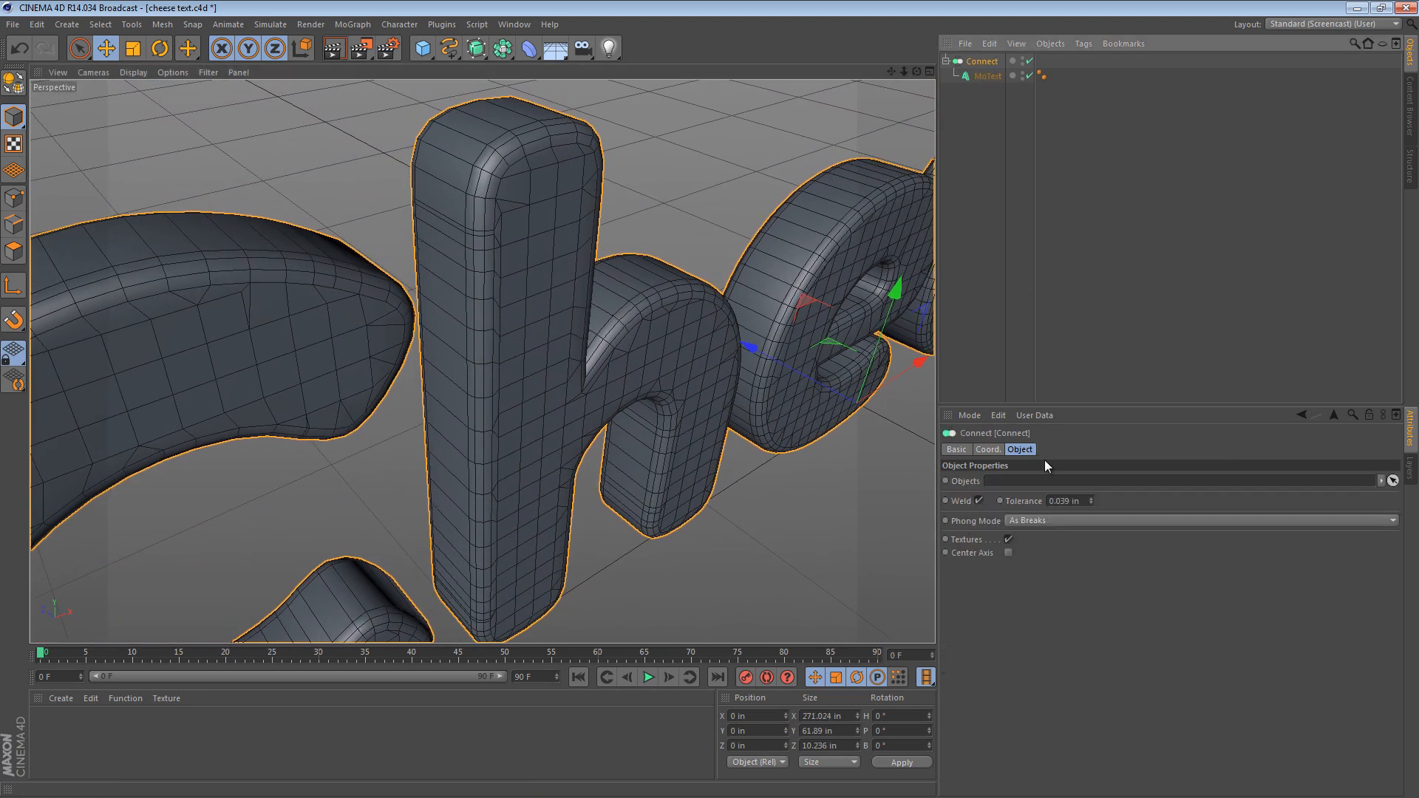
left_click(1073, 502)
scroll(1073, 502, "up", 4)
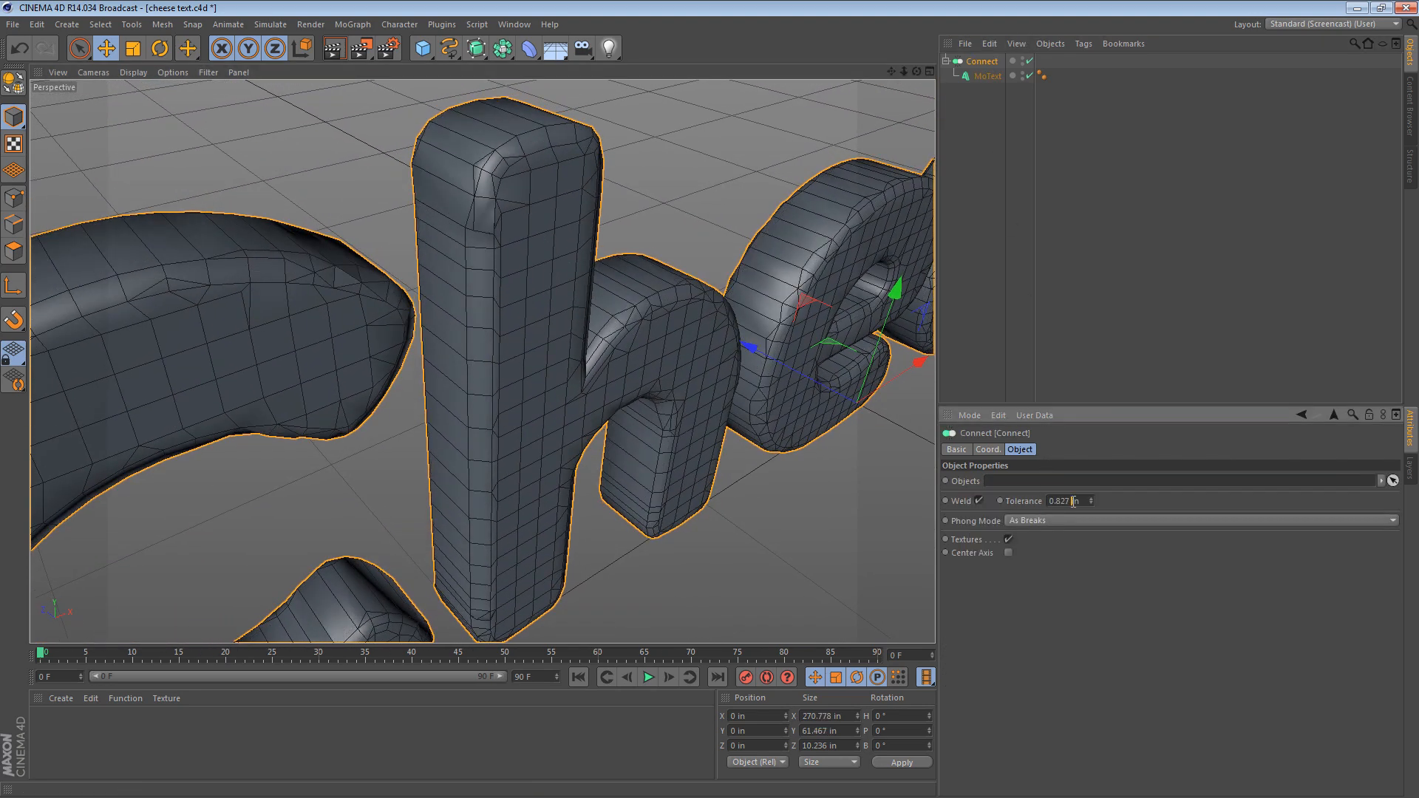
scroll(1073, 502, "up", 10)
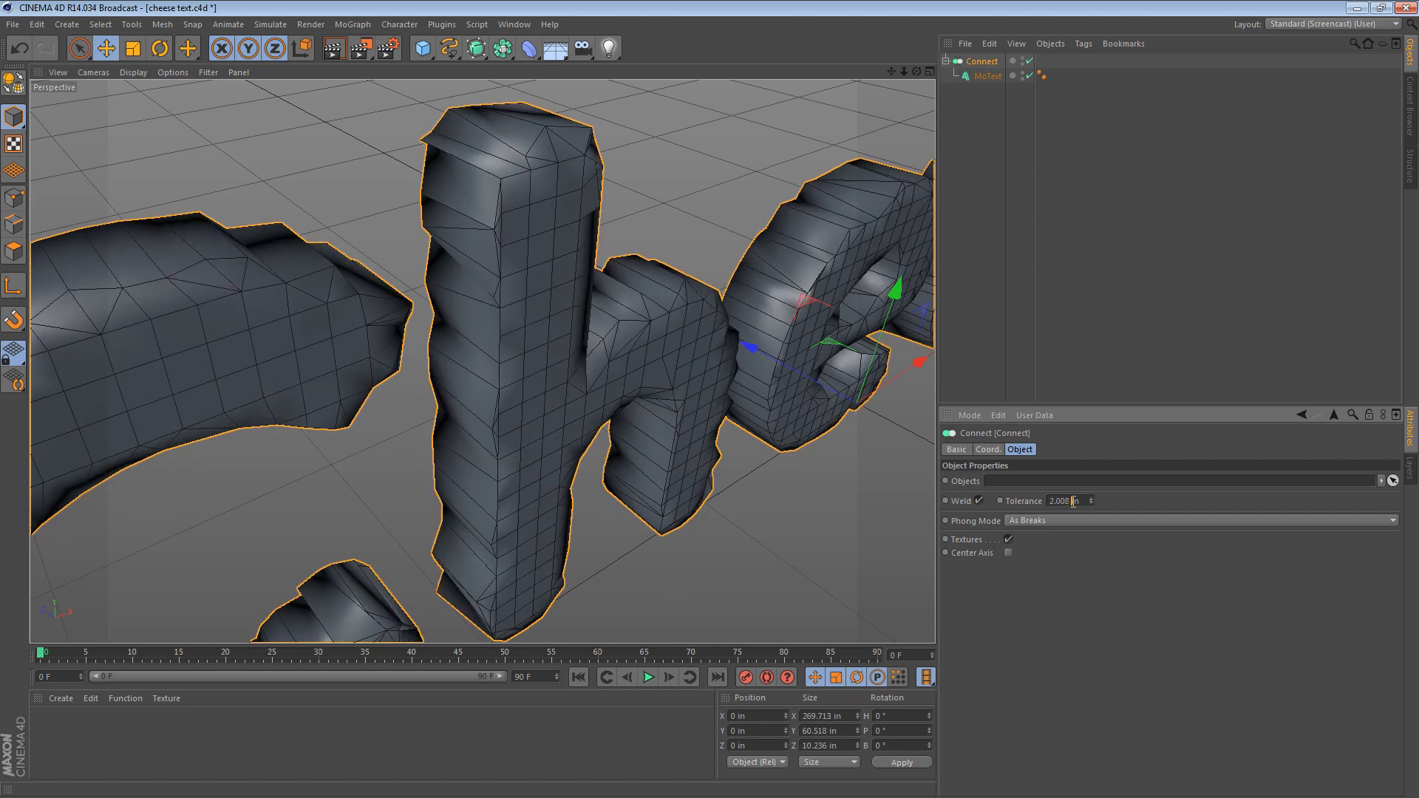
scroll(1073, 501, "down", 15)
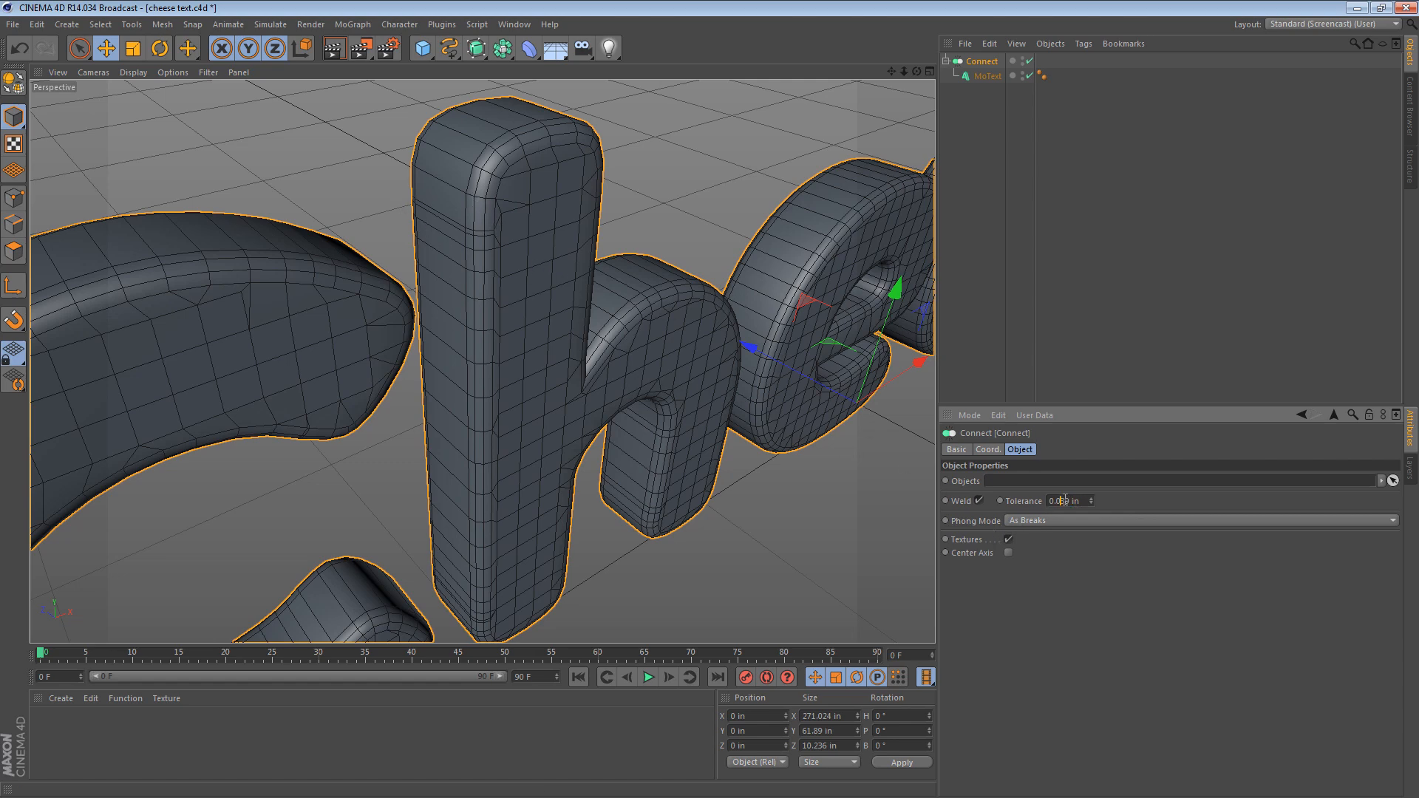
left_click(603, 259)
left_click_drag(603, 258, 742, 241, "alt")
Replace the MoText wording "Cheese" with "YUM"
left_click(977, 76)
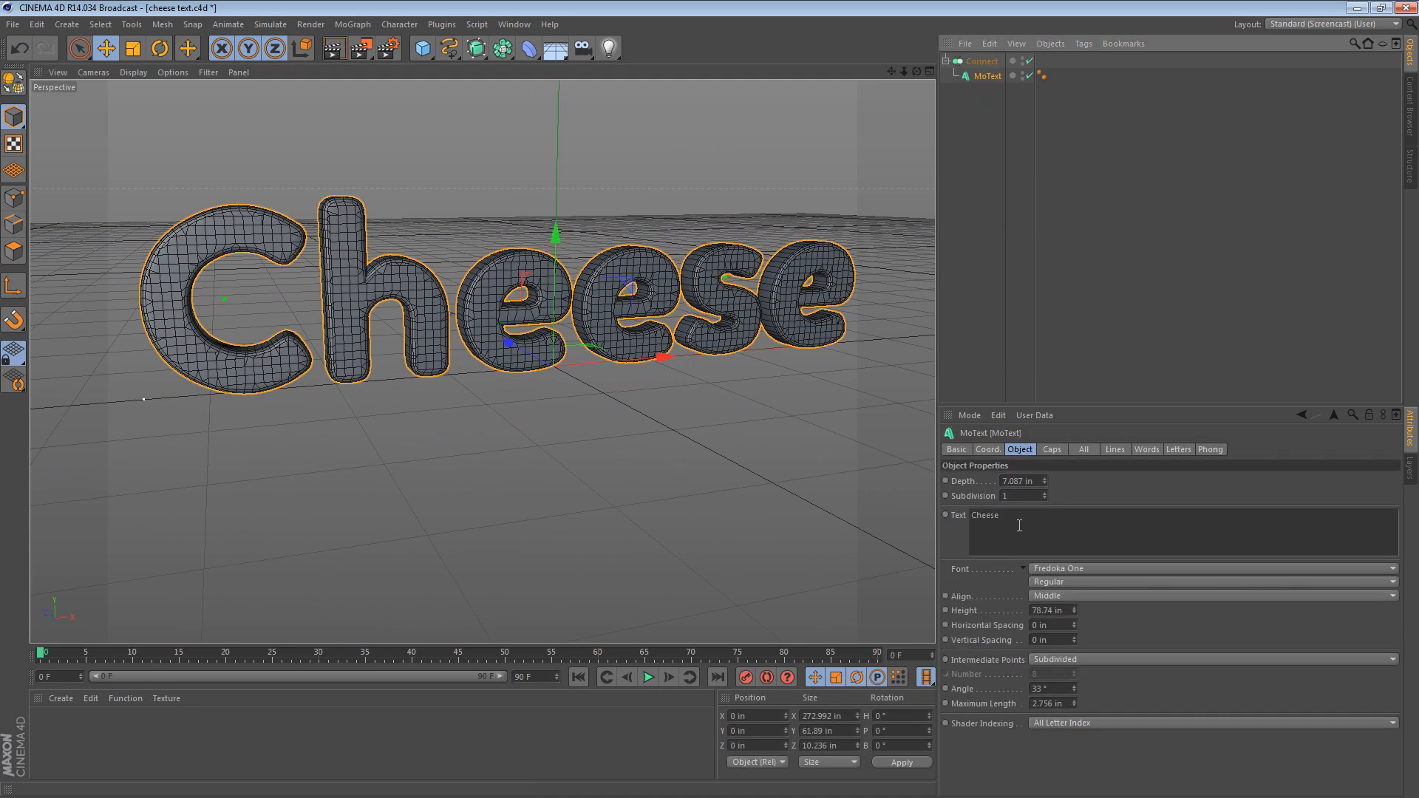
left_click_drag(1019, 525, 937, 516)
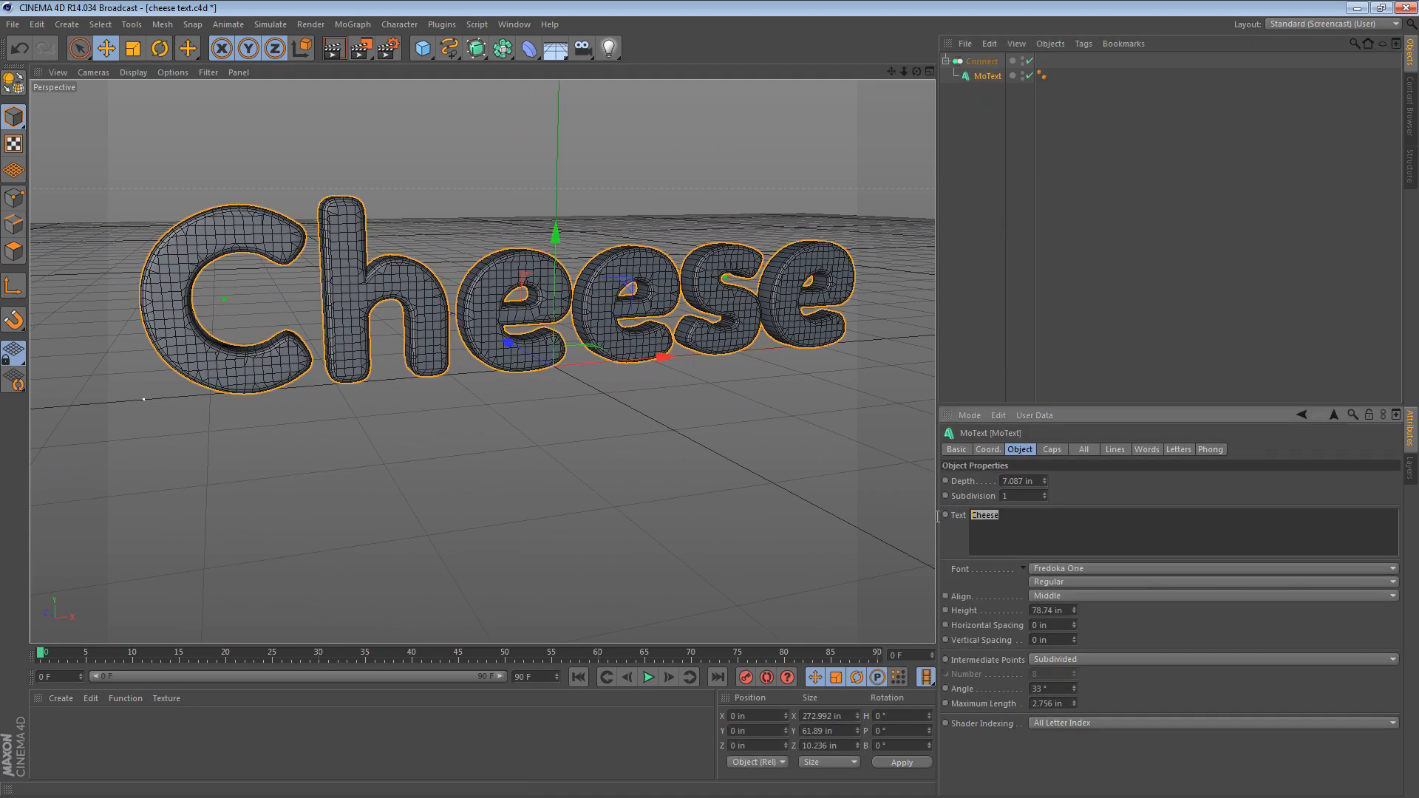
type("YUM")
left_click(1118, 296)
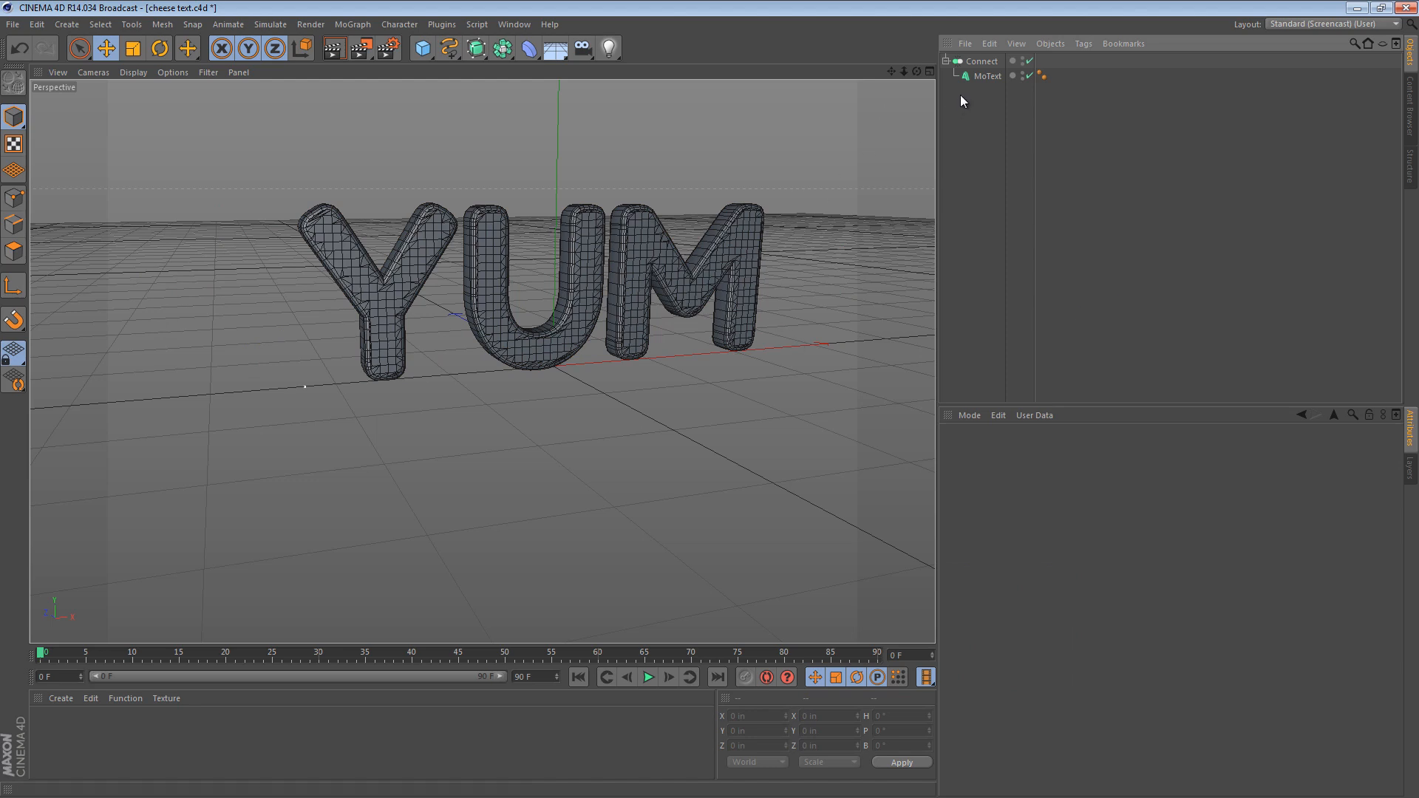
Change the MoText wording to "Yum" with only the first letter capitalised
left_click(987, 75)
left_click(1014, 515)
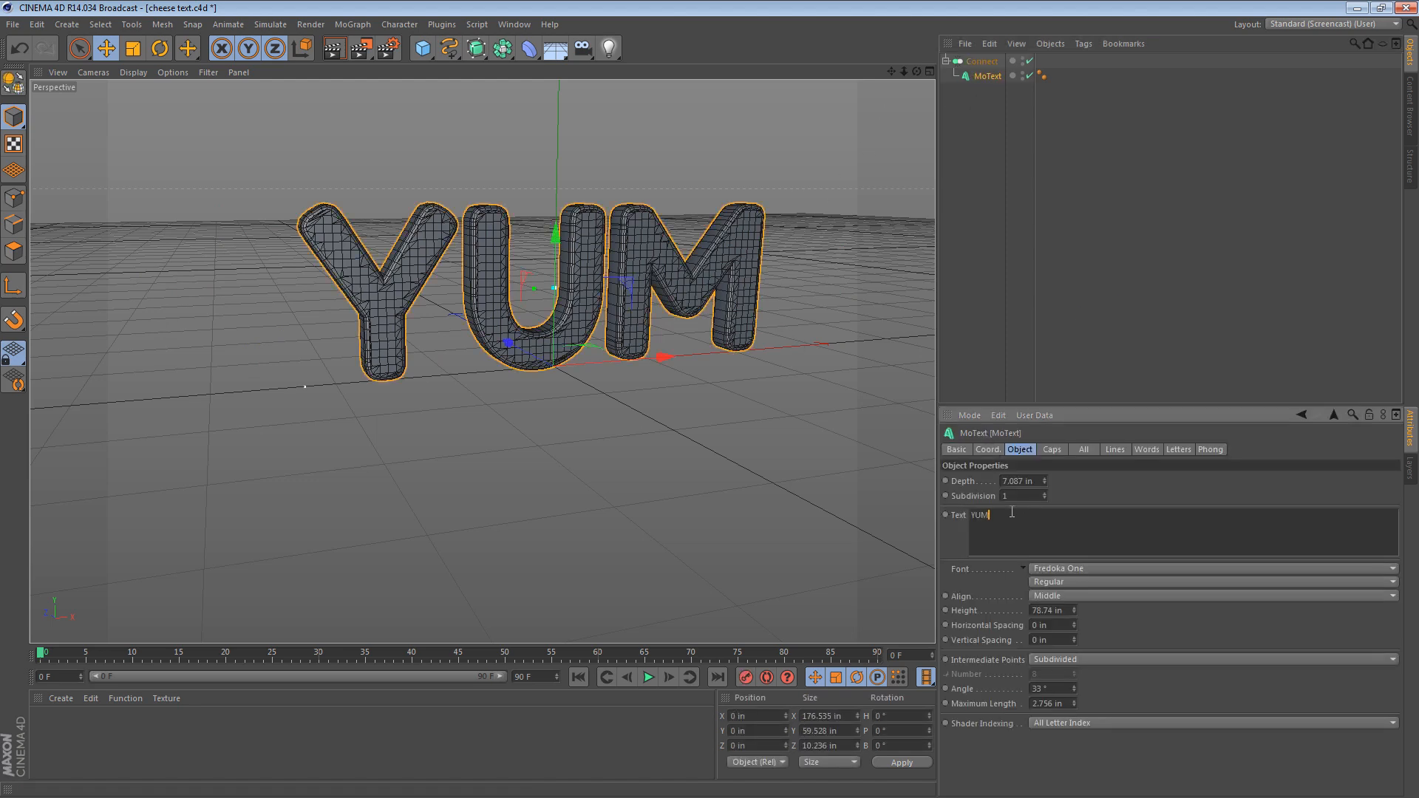
left_click(1086, 213)
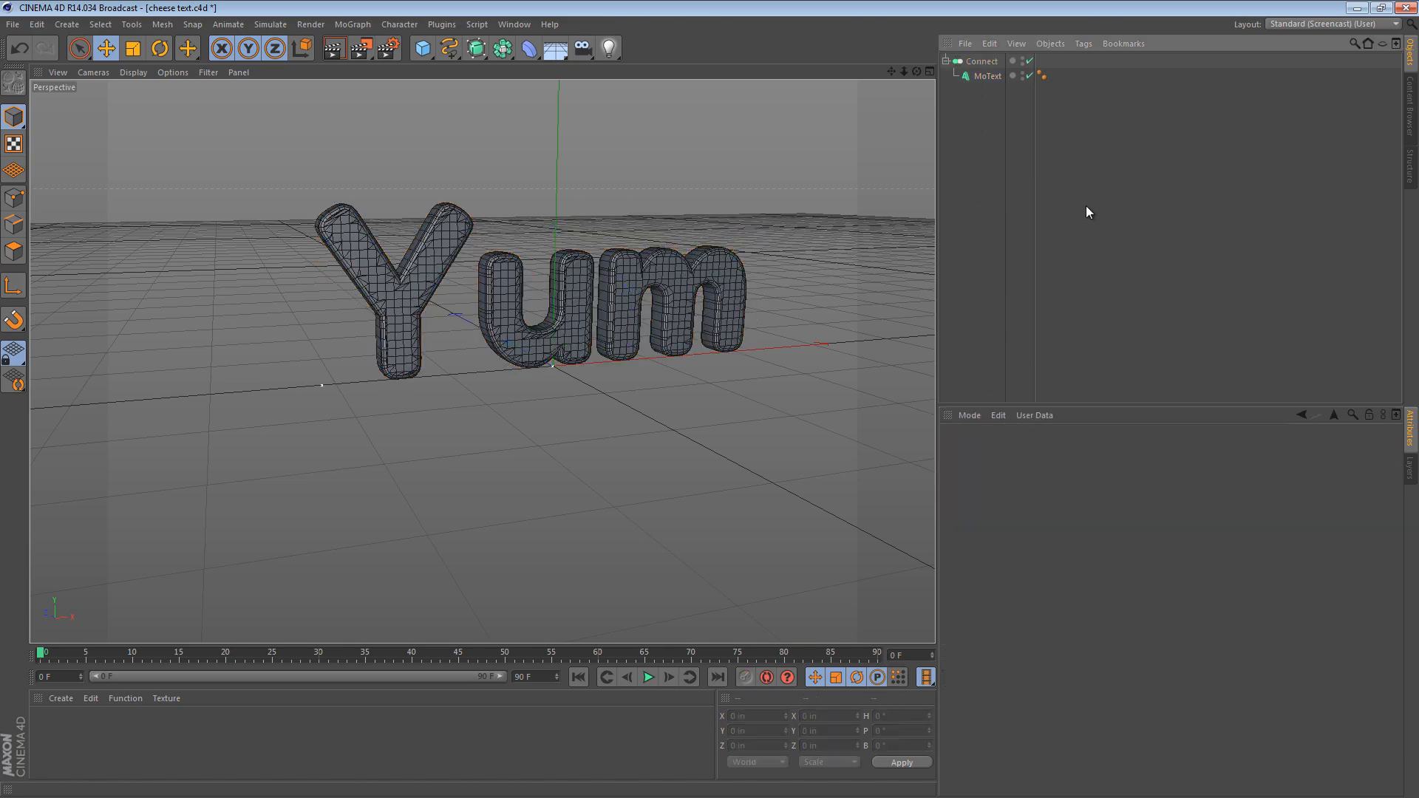
Examine the mesh of the "Yum" letters up close and from several angles
left_click_drag(544, 254, 440, 300, "alt")
right_click_drag(440, 300, 757, 273, "alt")
left_click_drag(605, 279, 758, 263, "alt")
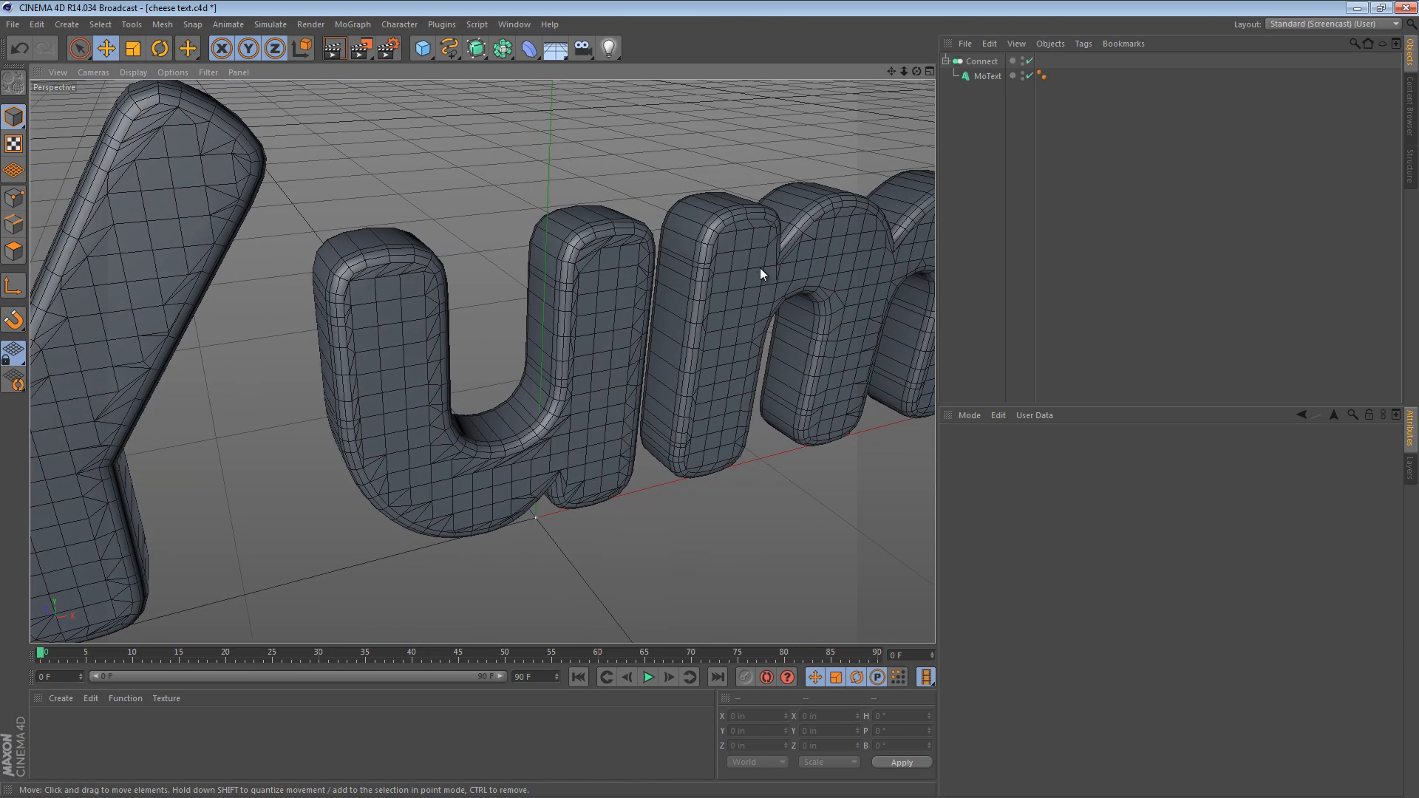
right_click_drag(759, 267, 679, 278, "alt")
middle_click_drag(680, 278, 724, 274, "alt")
right_click_drag(724, 274, 663, 274, "alt")
middle_click_drag(663, 274, 602, 273, "alt")
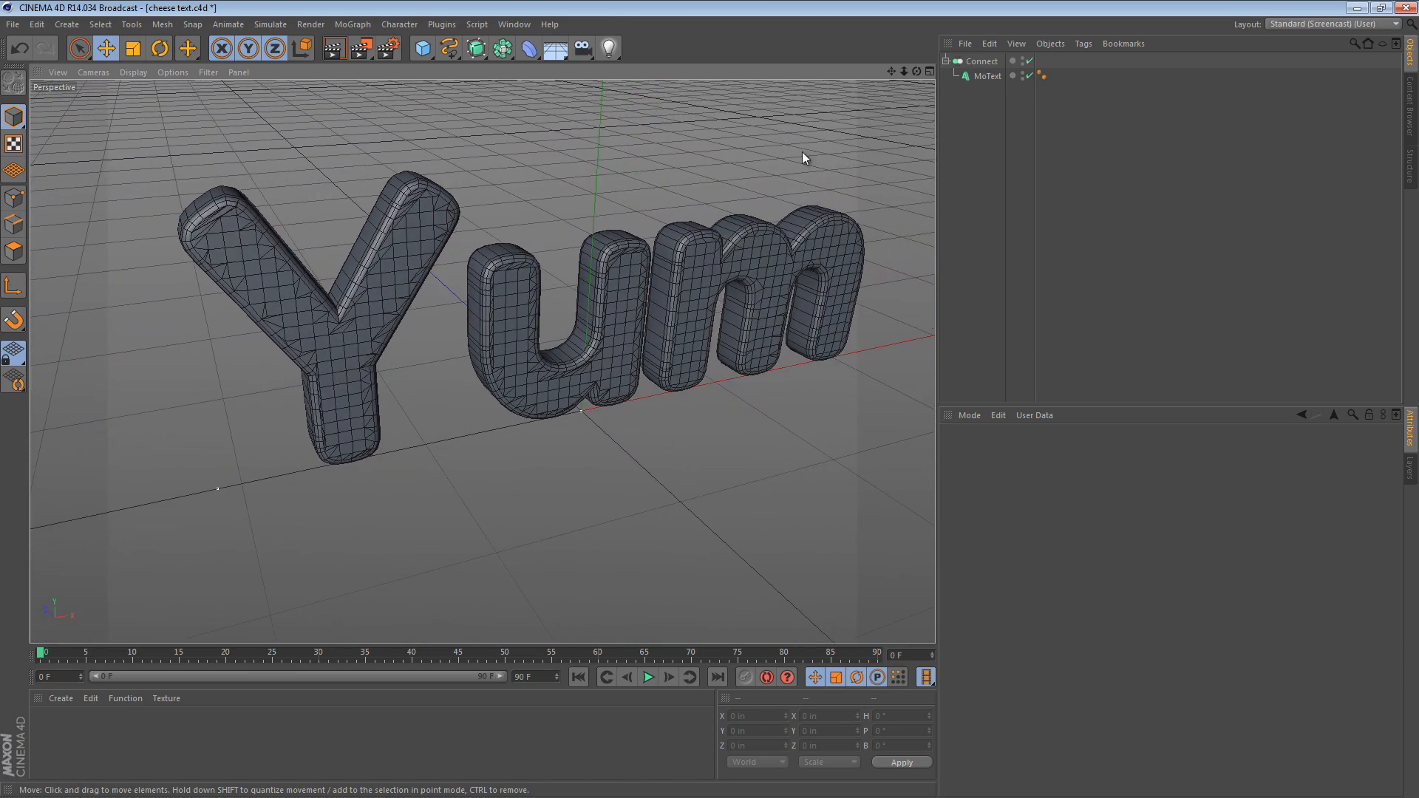
Create a polygon copy of the Connect object with Current State to Object, and undo a test move of the copy
right_click(966, 62)
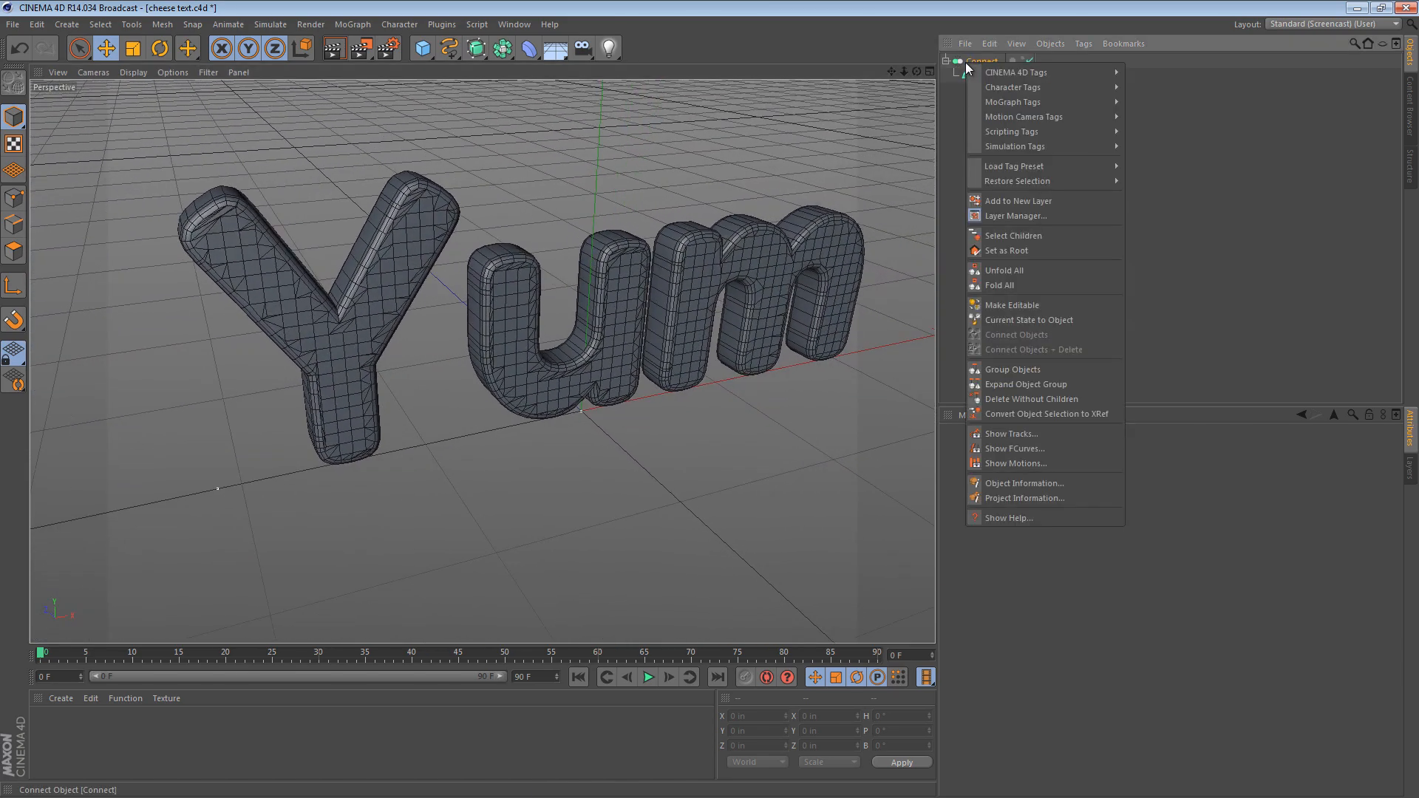
left_click(1001, 319)
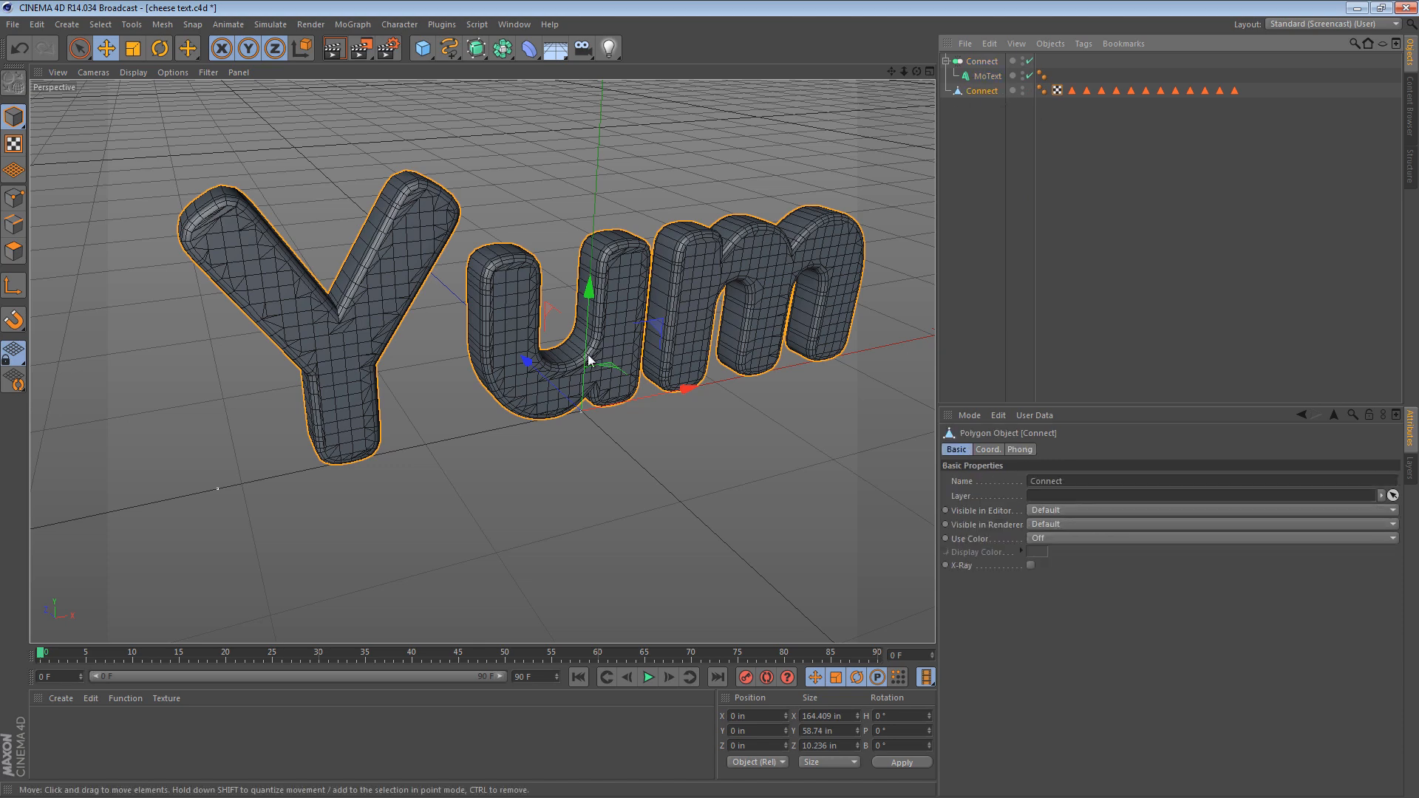
left_click_drag(544, 374, 266, 250)
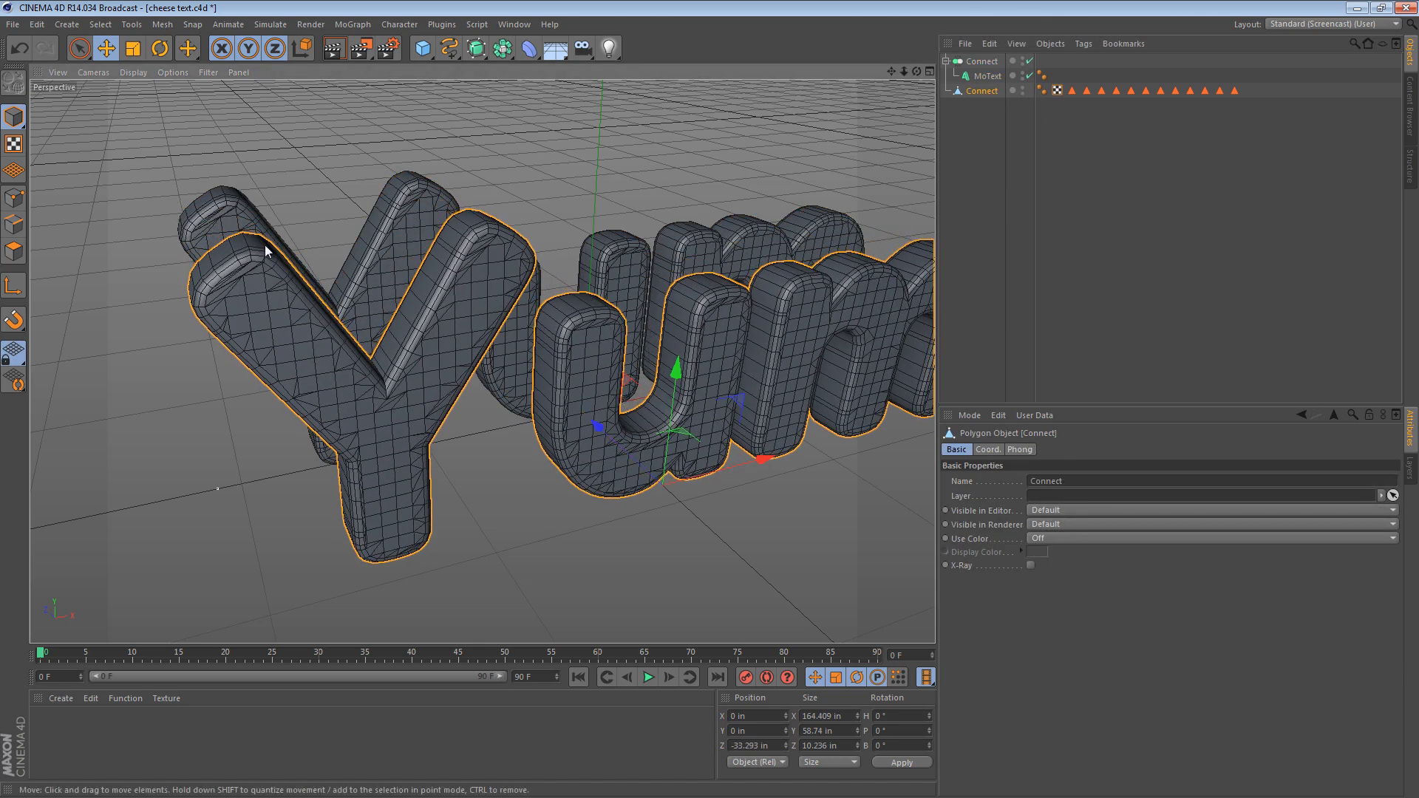
key("ctrl+z")
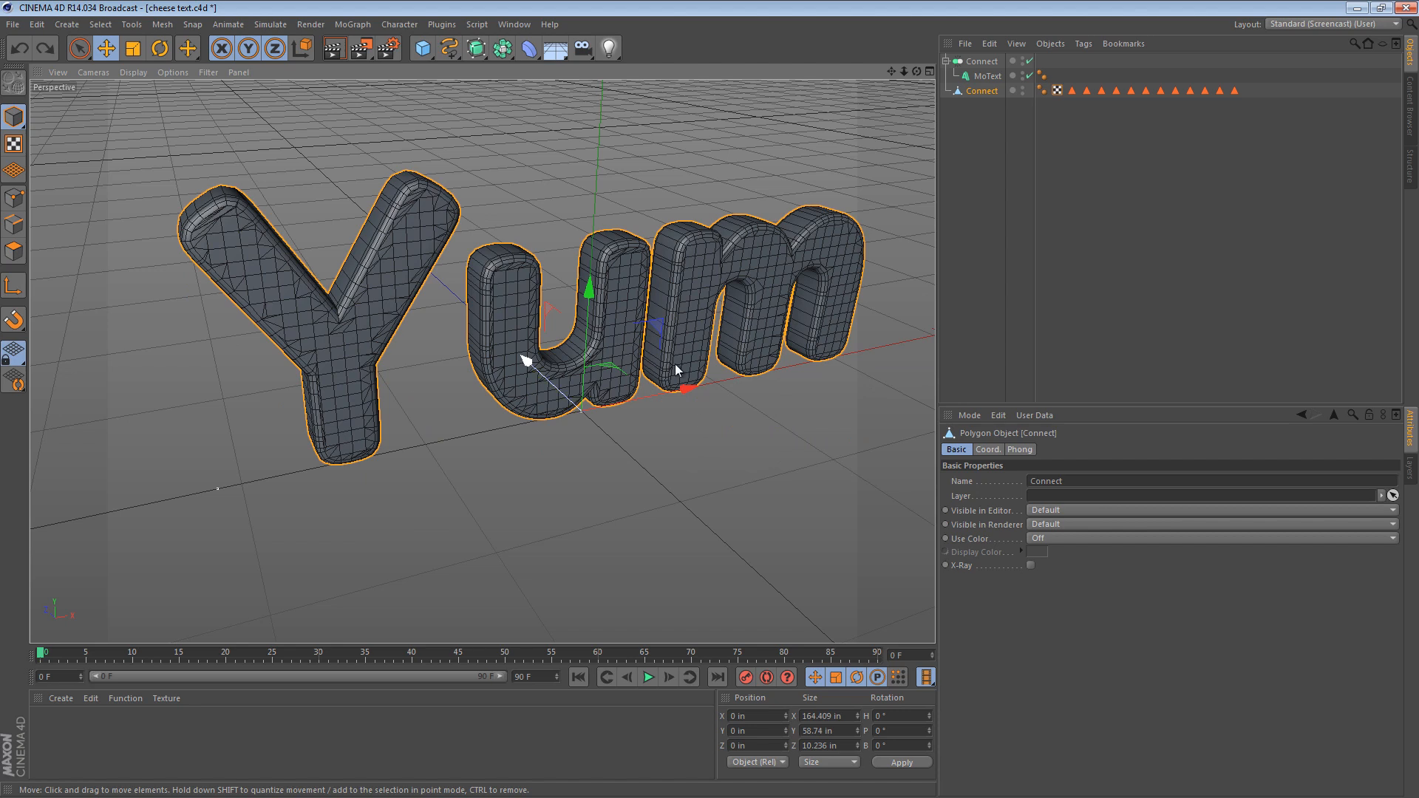
Disable the original Connect object, hide it in the editor and renderer, and collapse its hierarchy
left_click(984, 63)
left_click(1030, 61)
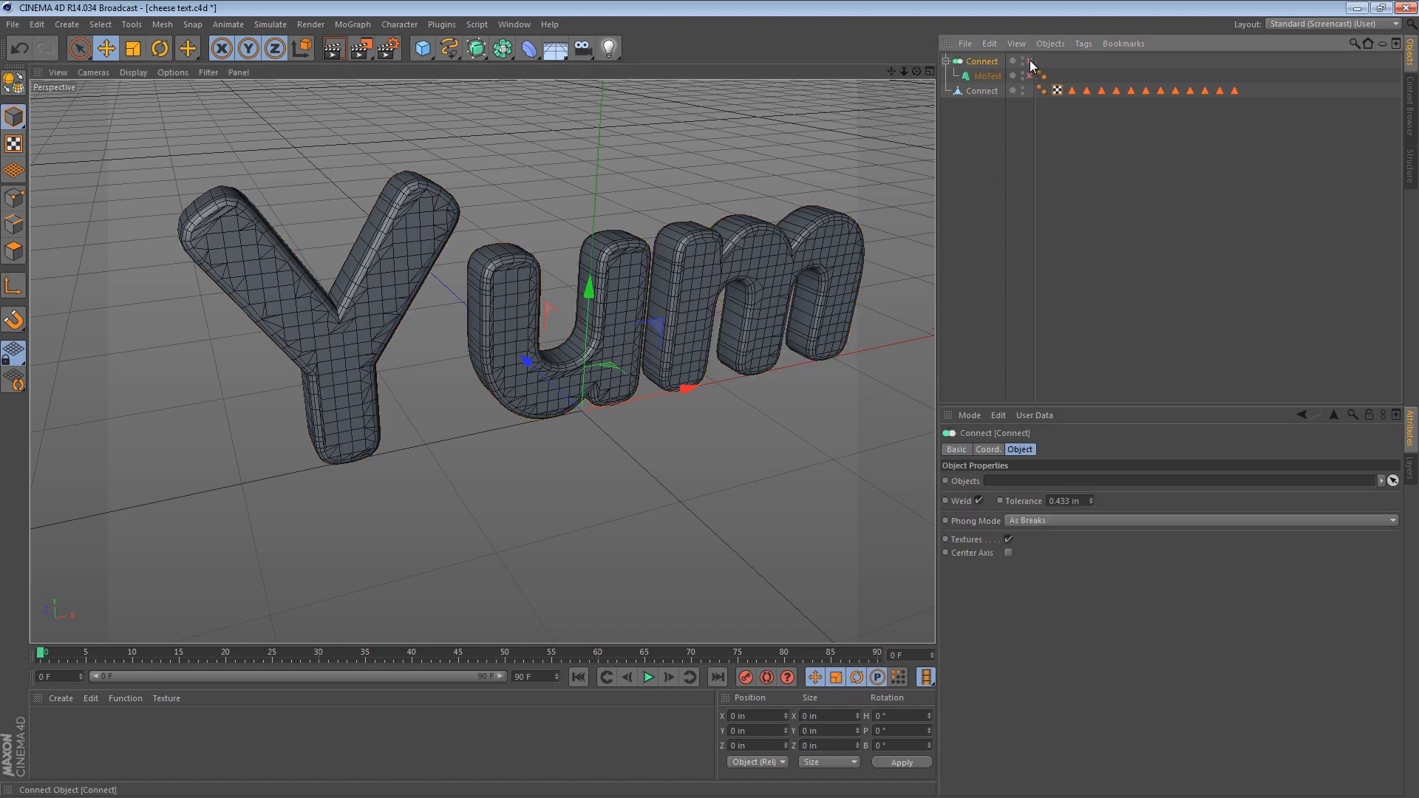
left_click(946, 62)
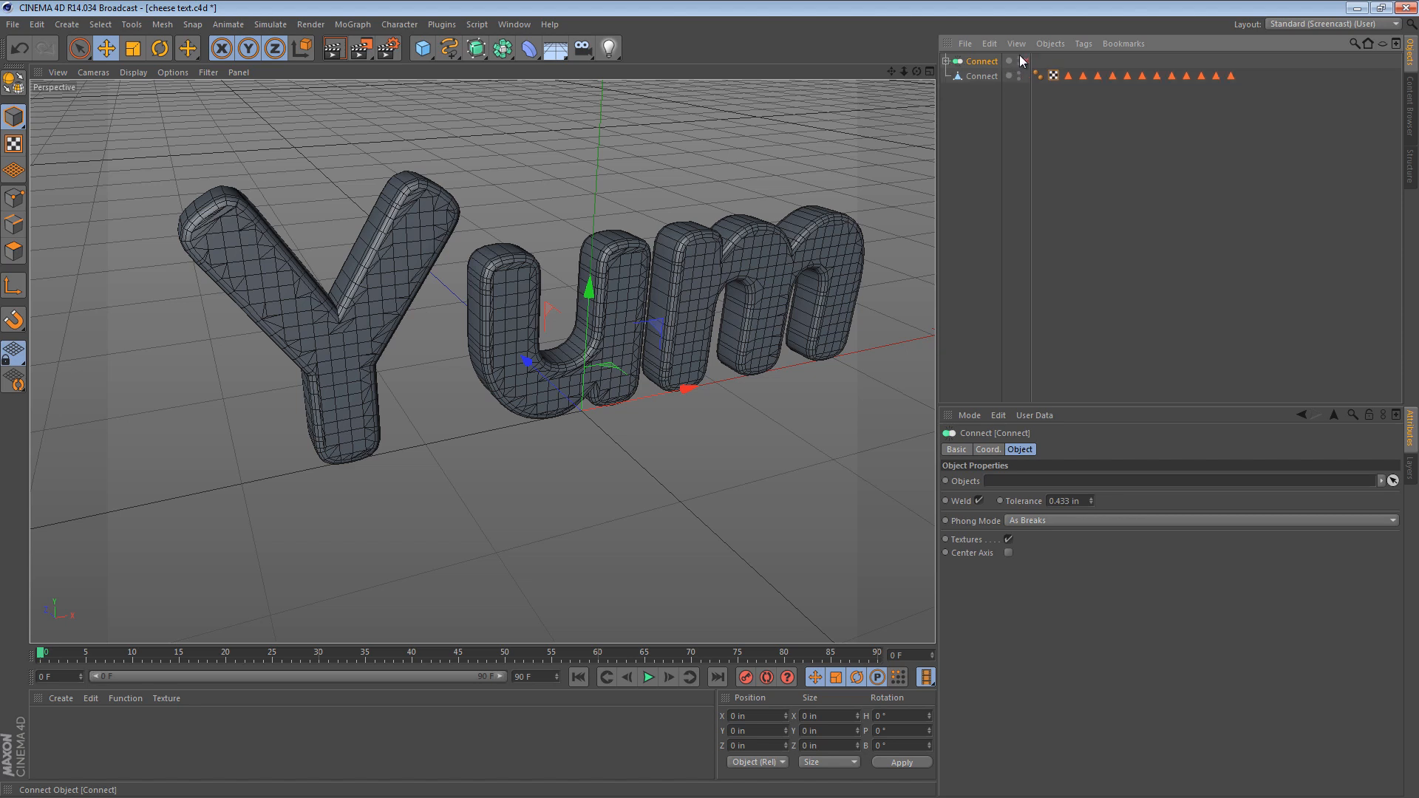
Delete all the polygon selection tags from the polygon copy of the text
left_click(1105, 117)
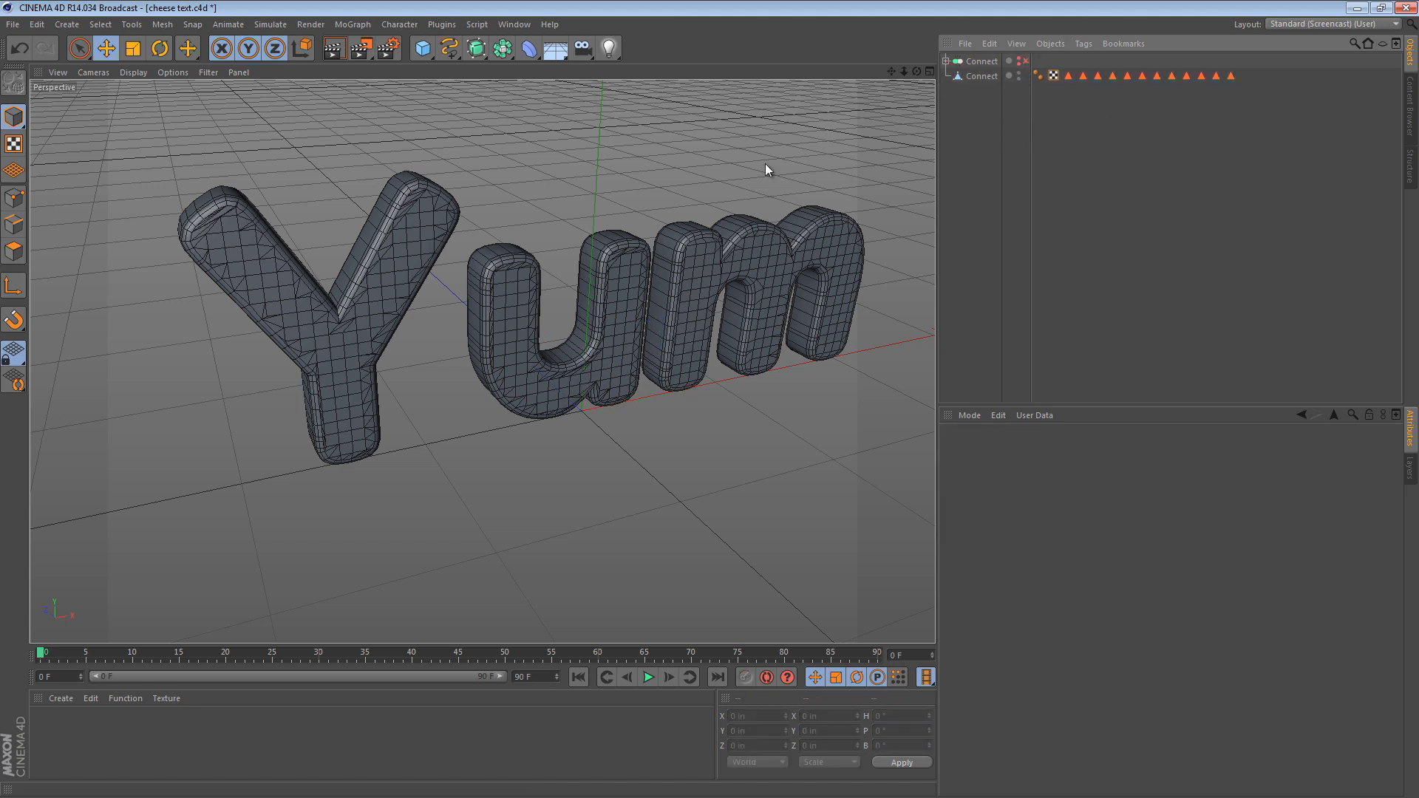
left_click_drag(1287, 122, 1063, 27)
key("Delete")
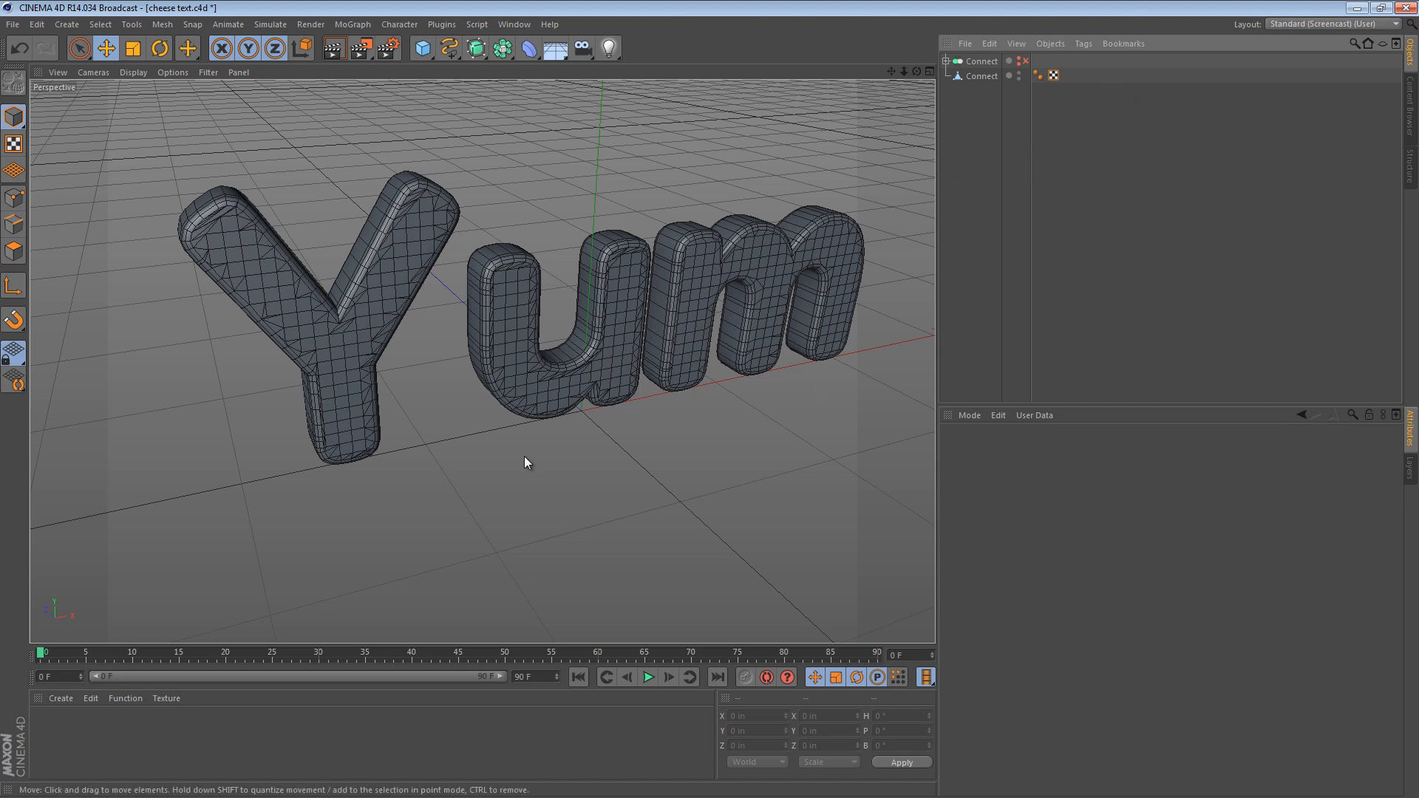
Bring in the three prepared materials and apply the white speckled one to the polygon "Yum" text
key("ctrl+z")
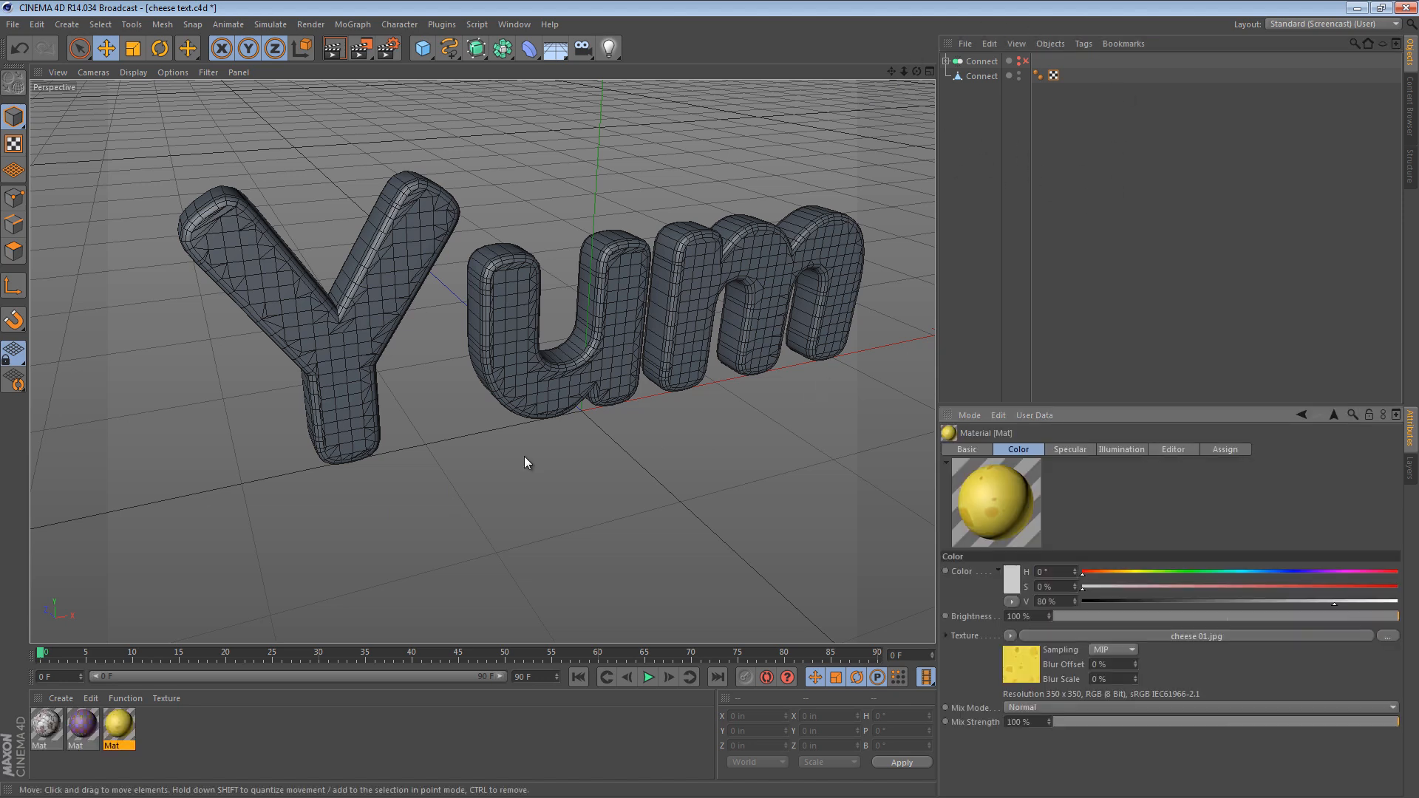
left_click(227, 756)
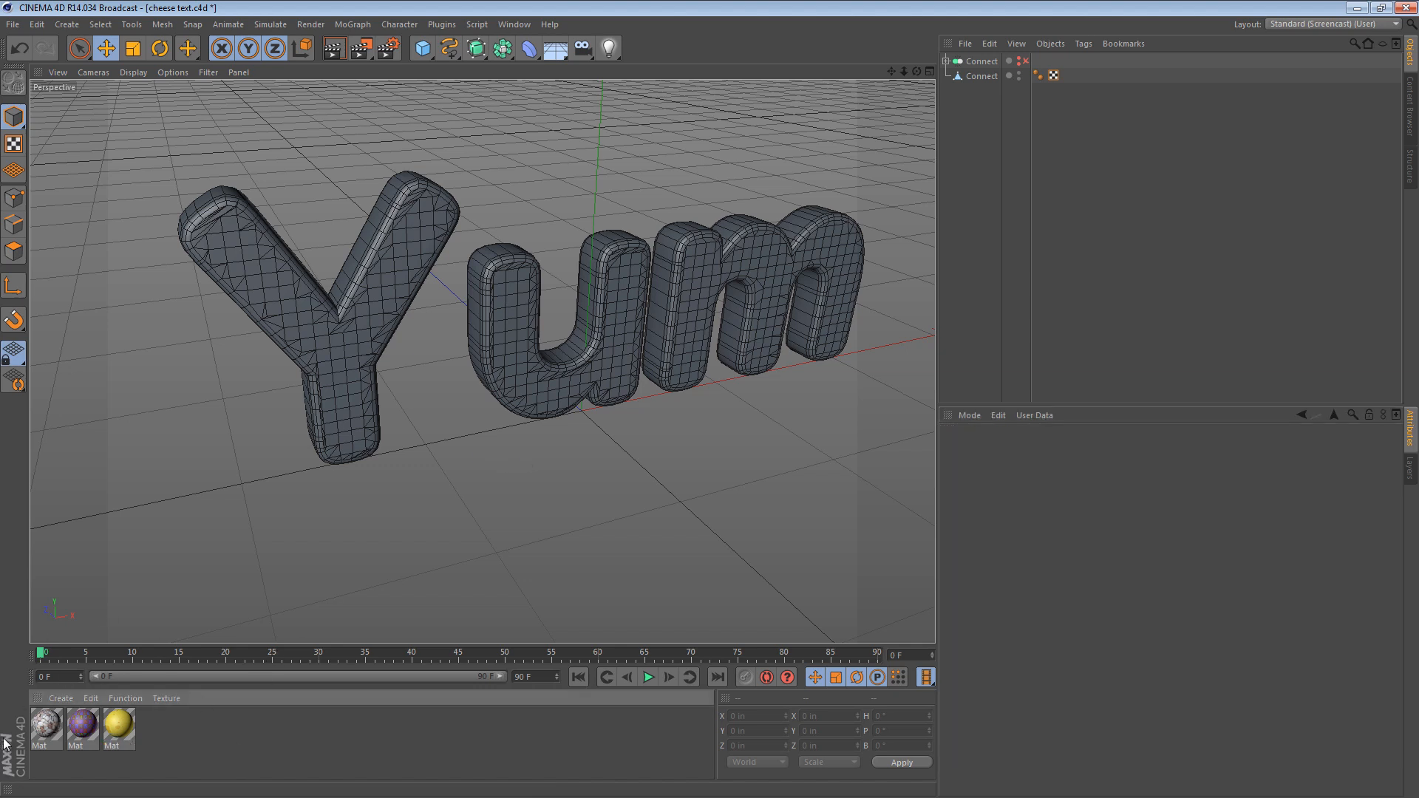
left_click_drag(51, 720, 582, 370)
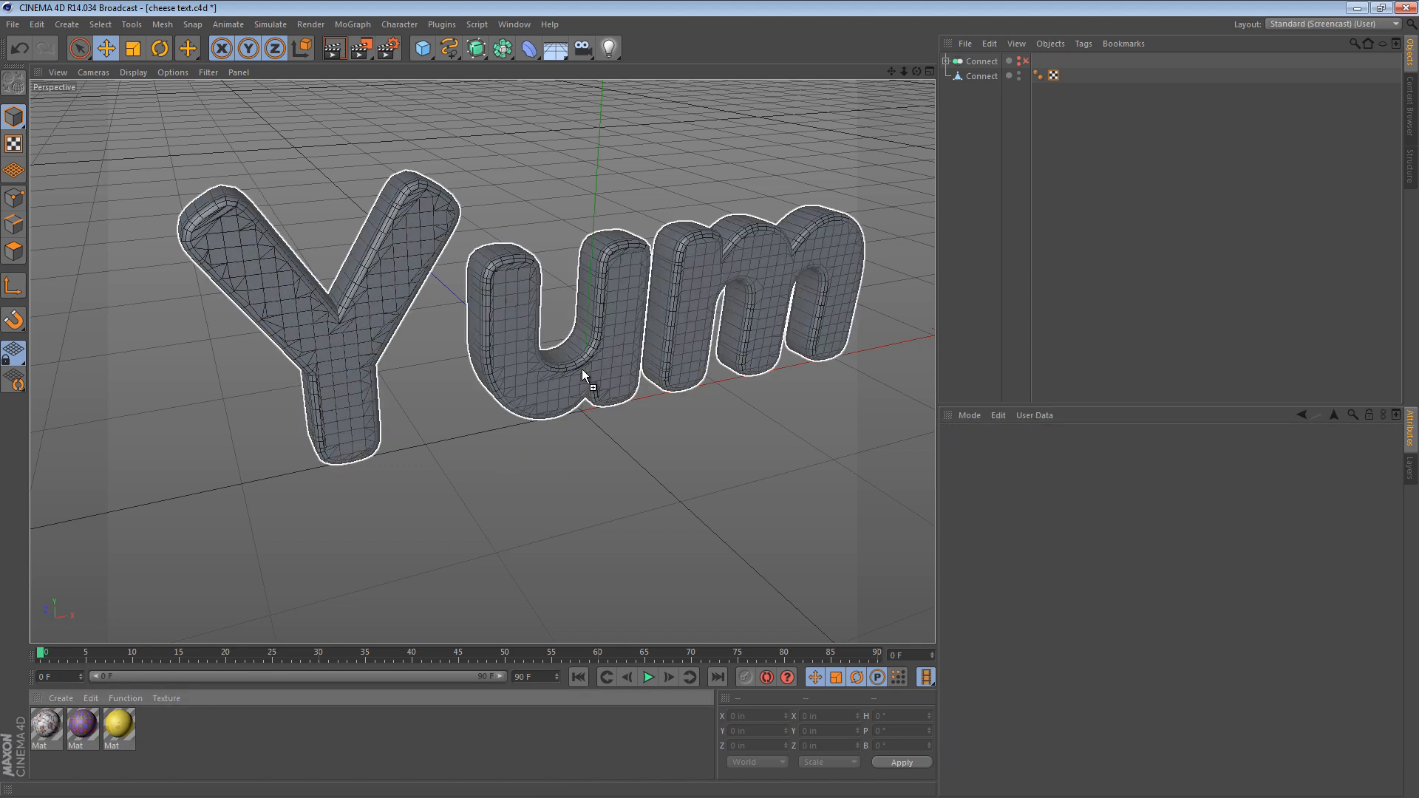
left_click(635, 458)
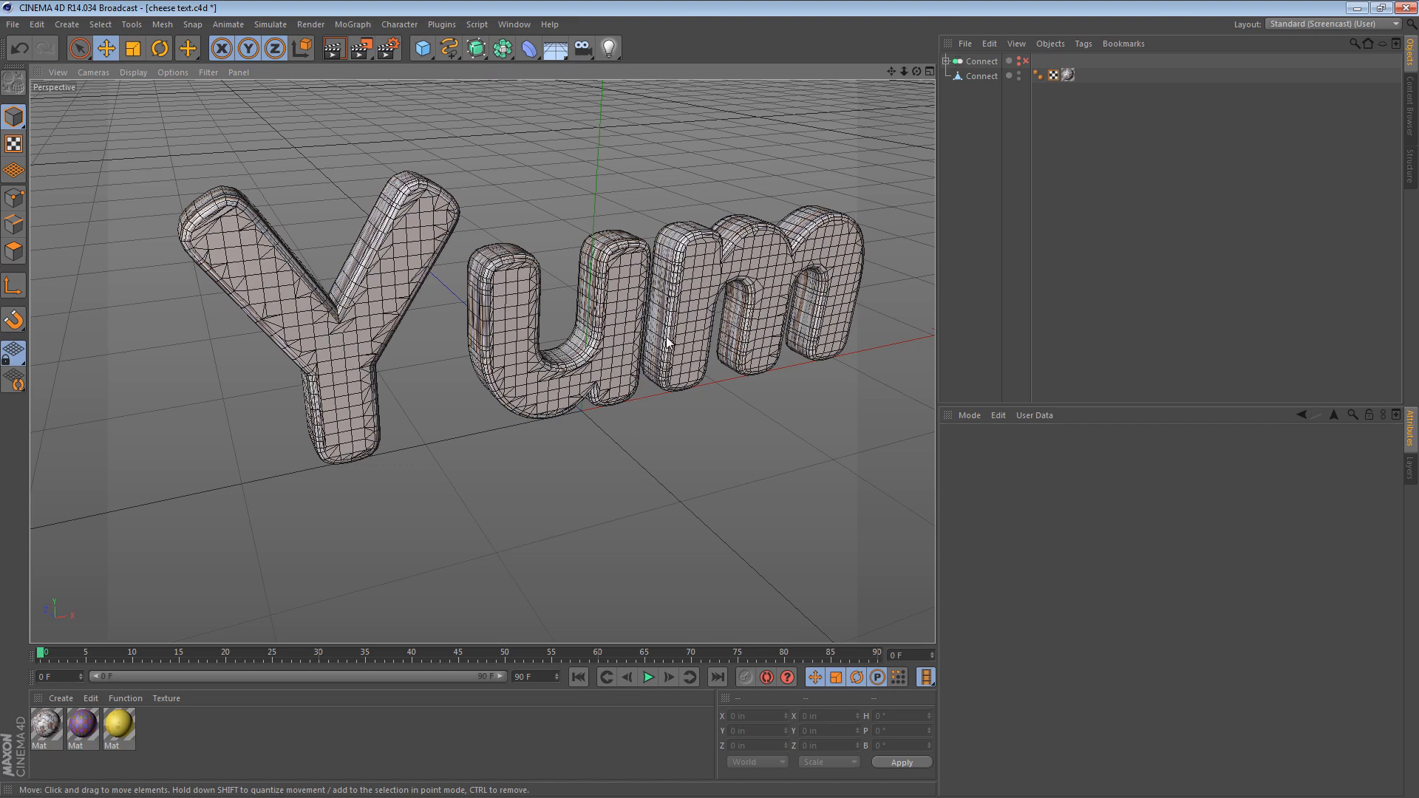
left_click_drag(667, 341, 754, 314, "alt")
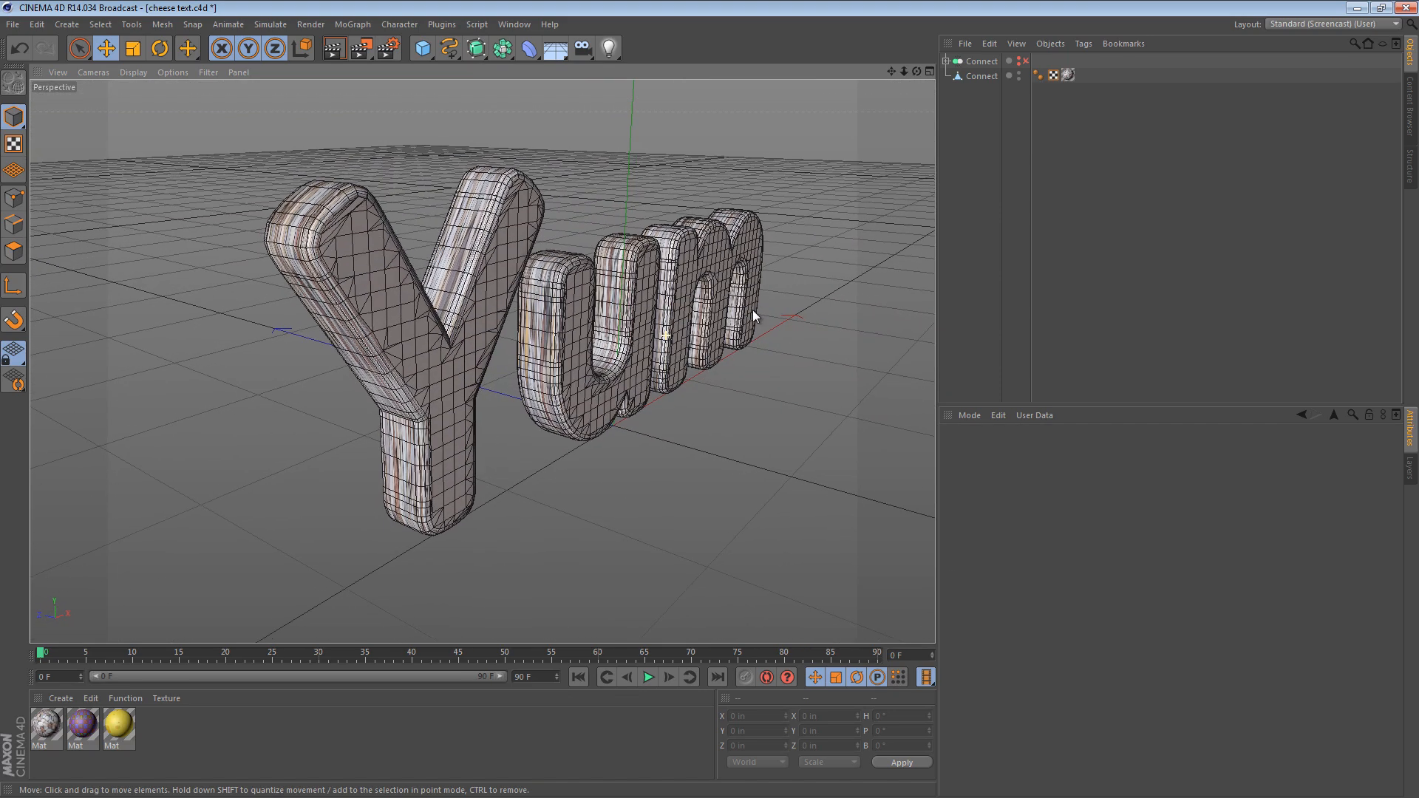
Set the perspective view to Gouraud shading without mesh lines and inspect the texture on the letters' sides
key("n")
key("a")
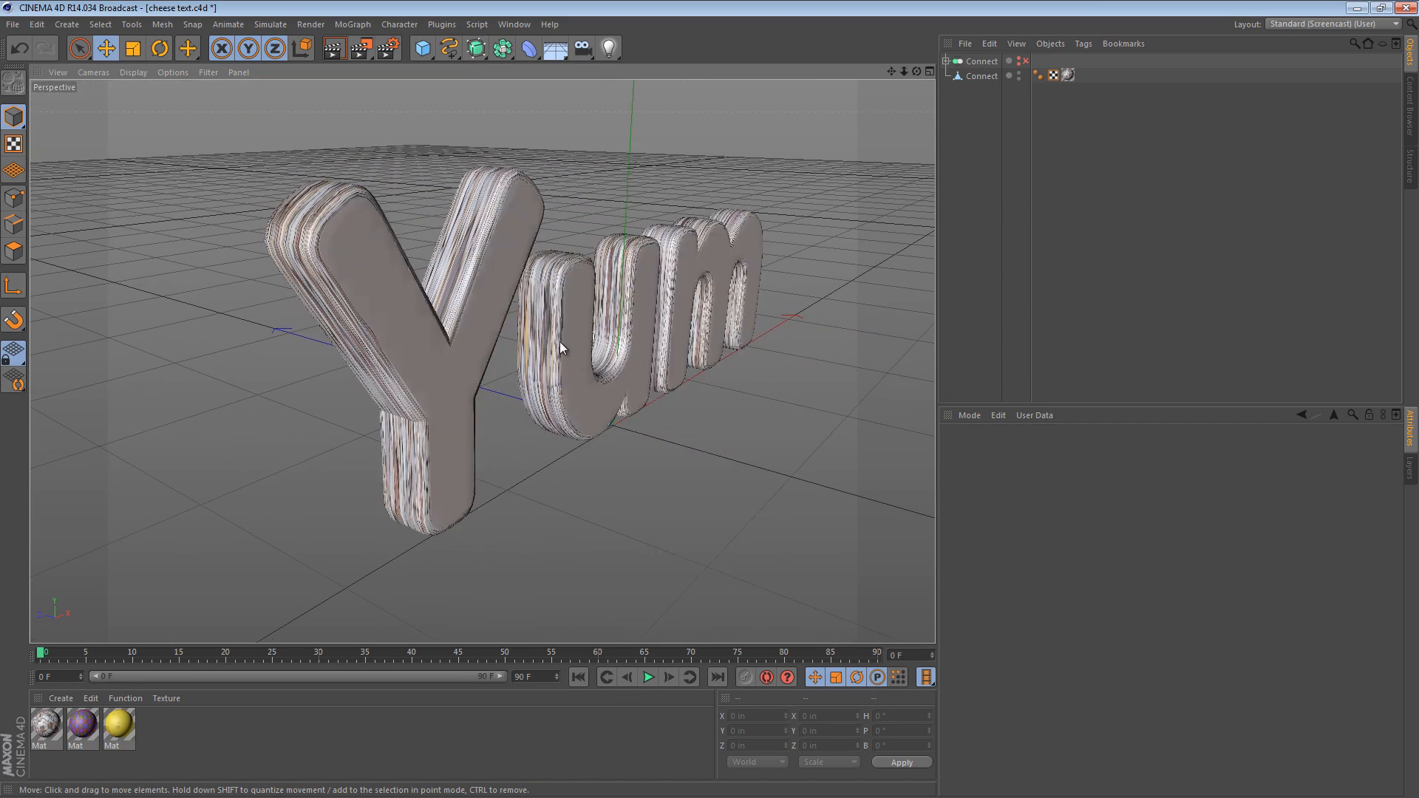
left_click_drag(473, 405, 347, 223, "alt")
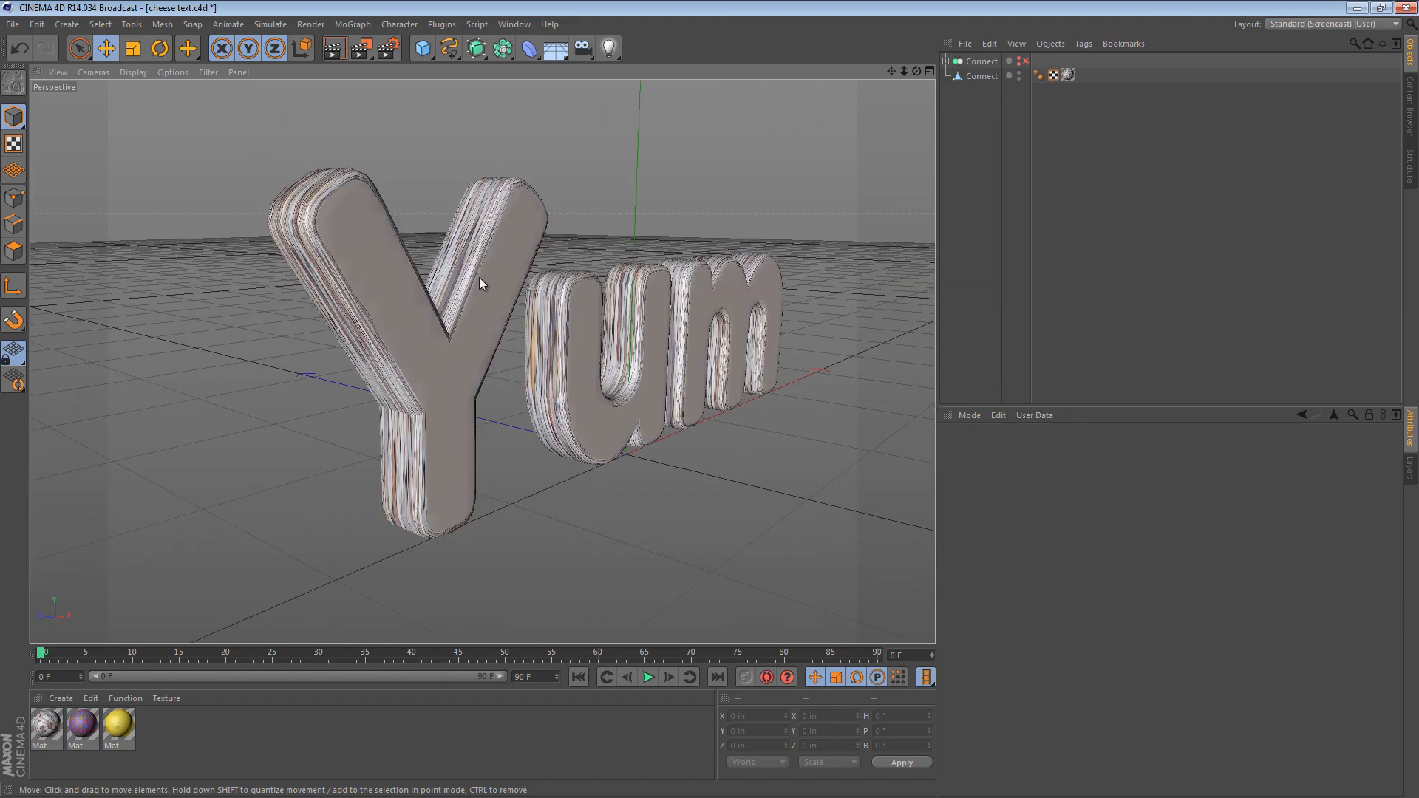
left_click_drag(525, 295, 520, 344, "alt")
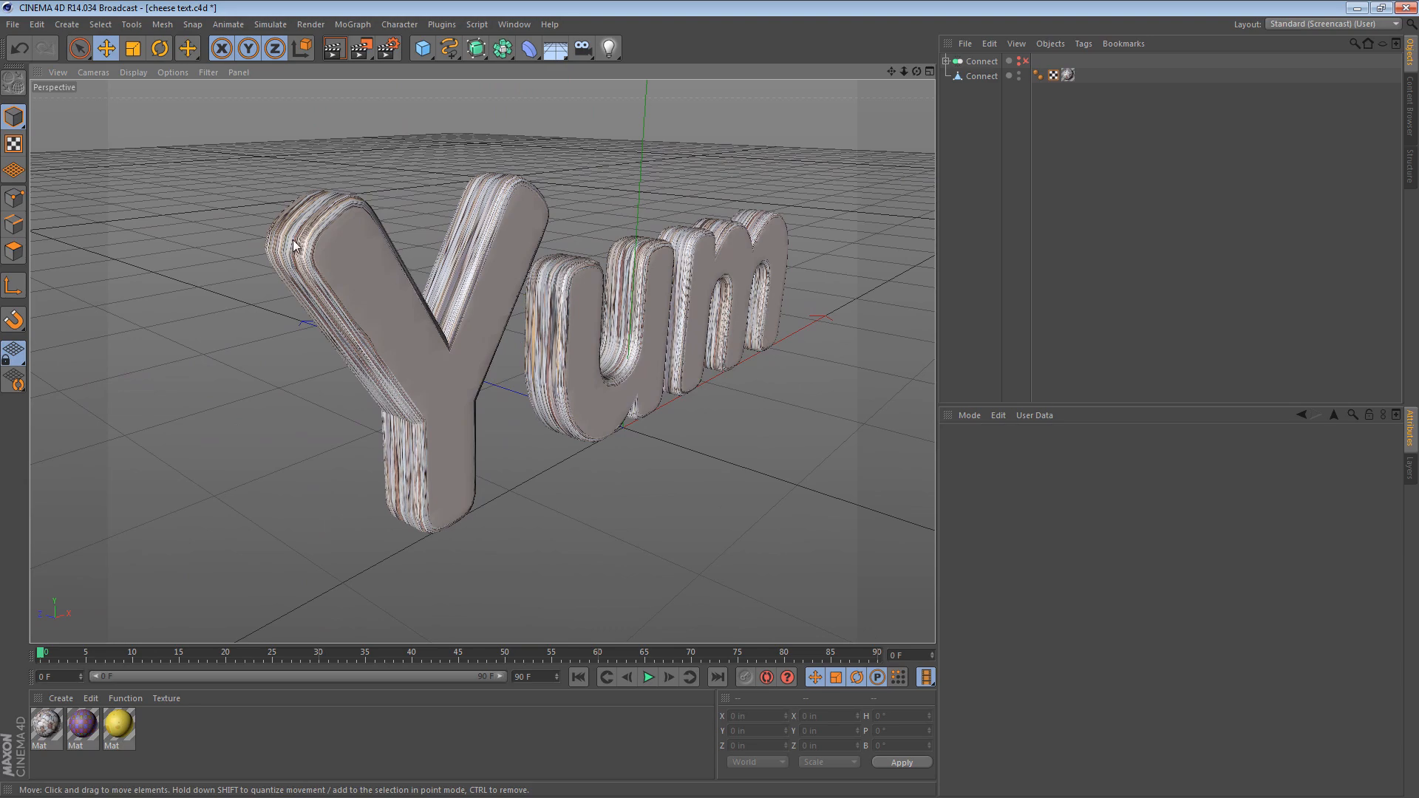
right_click_drag(293, 241, 545, 250, "alt")
left_click_drag(483, 228, 359, 288, "alt")
Set the texture tag's Tiles U to 16 and inspect the pebble pattern along the sides of the letters
left_click(1068, 74)
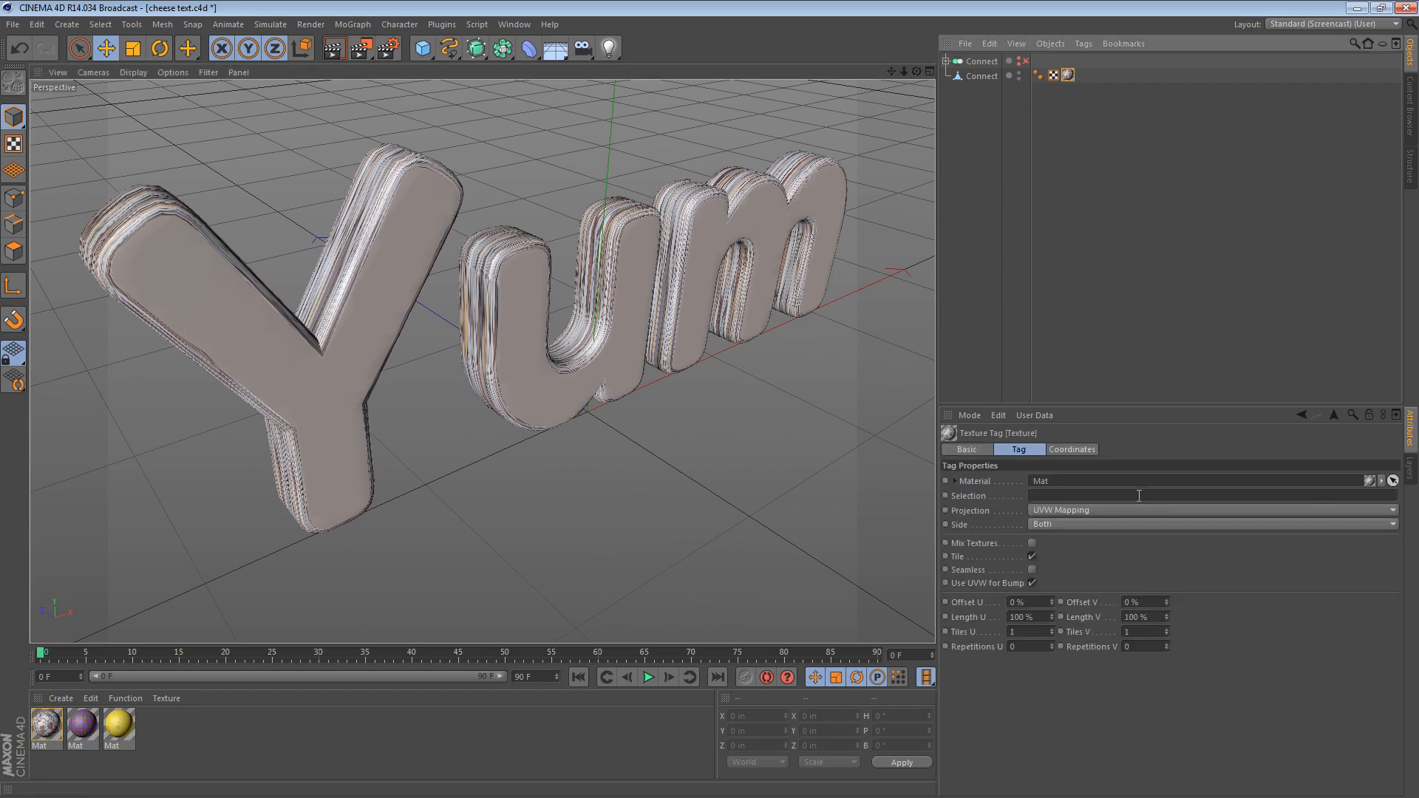
mouse_move(1050, 633)
left_mouse_down()
mouse_move(1054, 560)
mouse_move(1053, 633)
left_mouse_up()
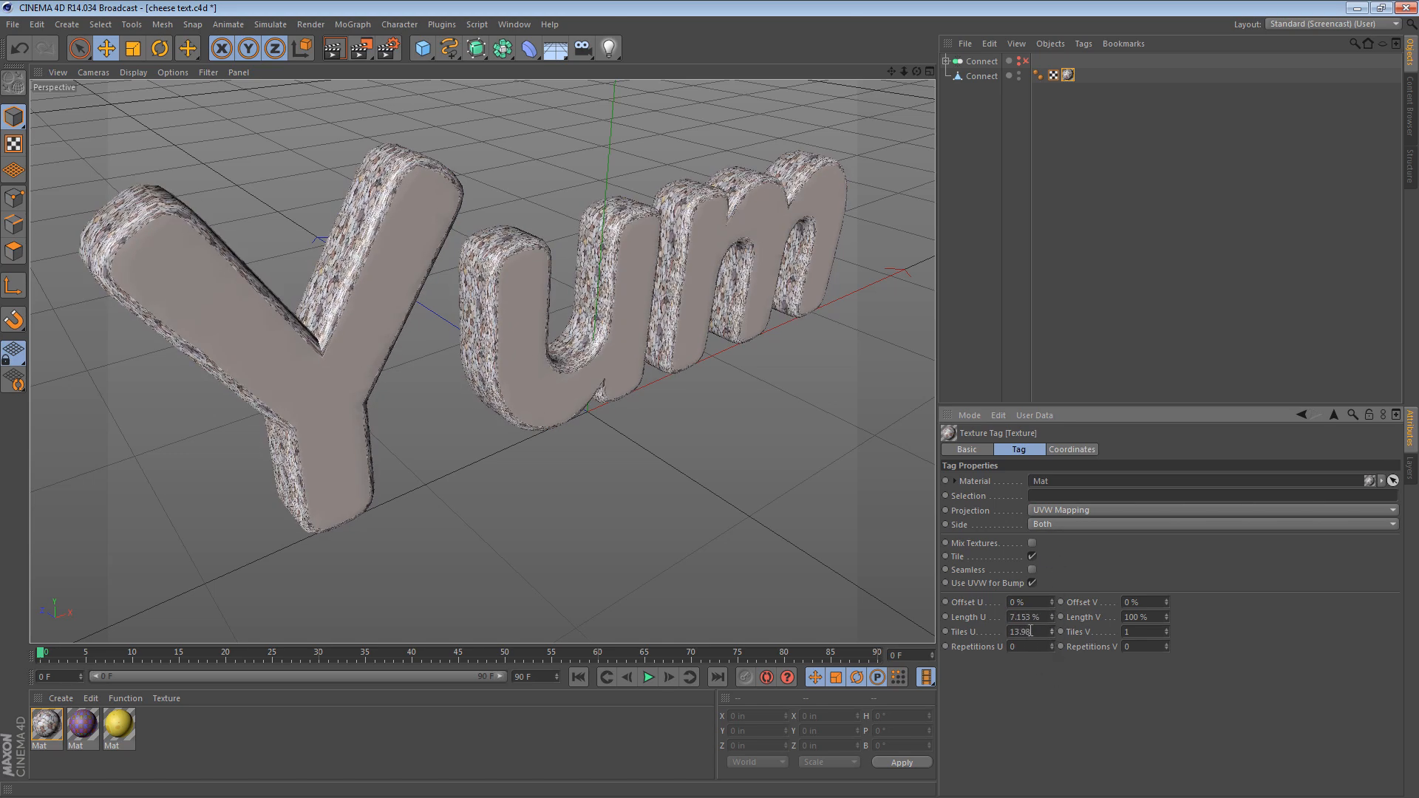
type("6")
key("Return")
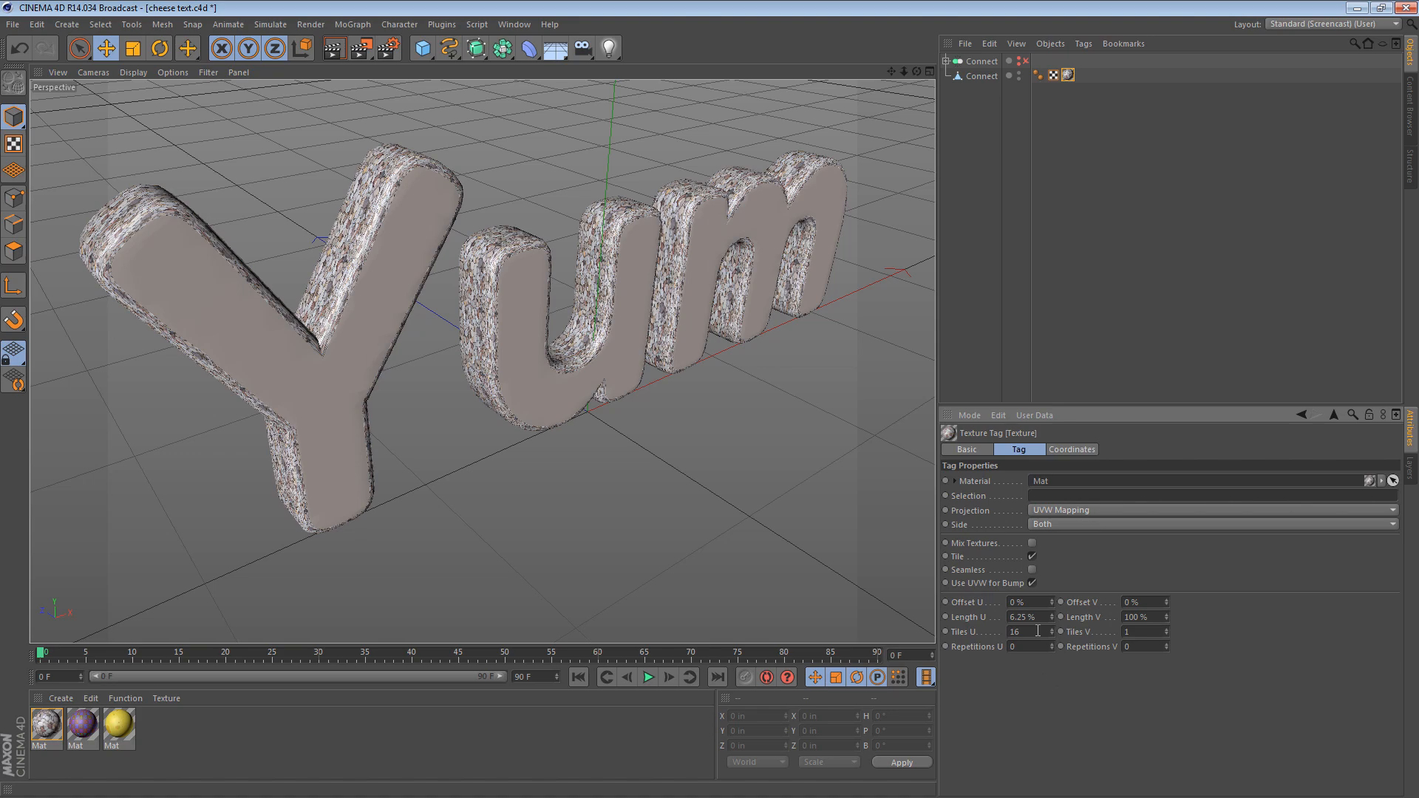
left_click_drag(346, 293, 534, 290, "alt")
right_click_drag(400, 322, 510, 316, "alt")
left_click_drag(509, 322, 516, 288, "alt")
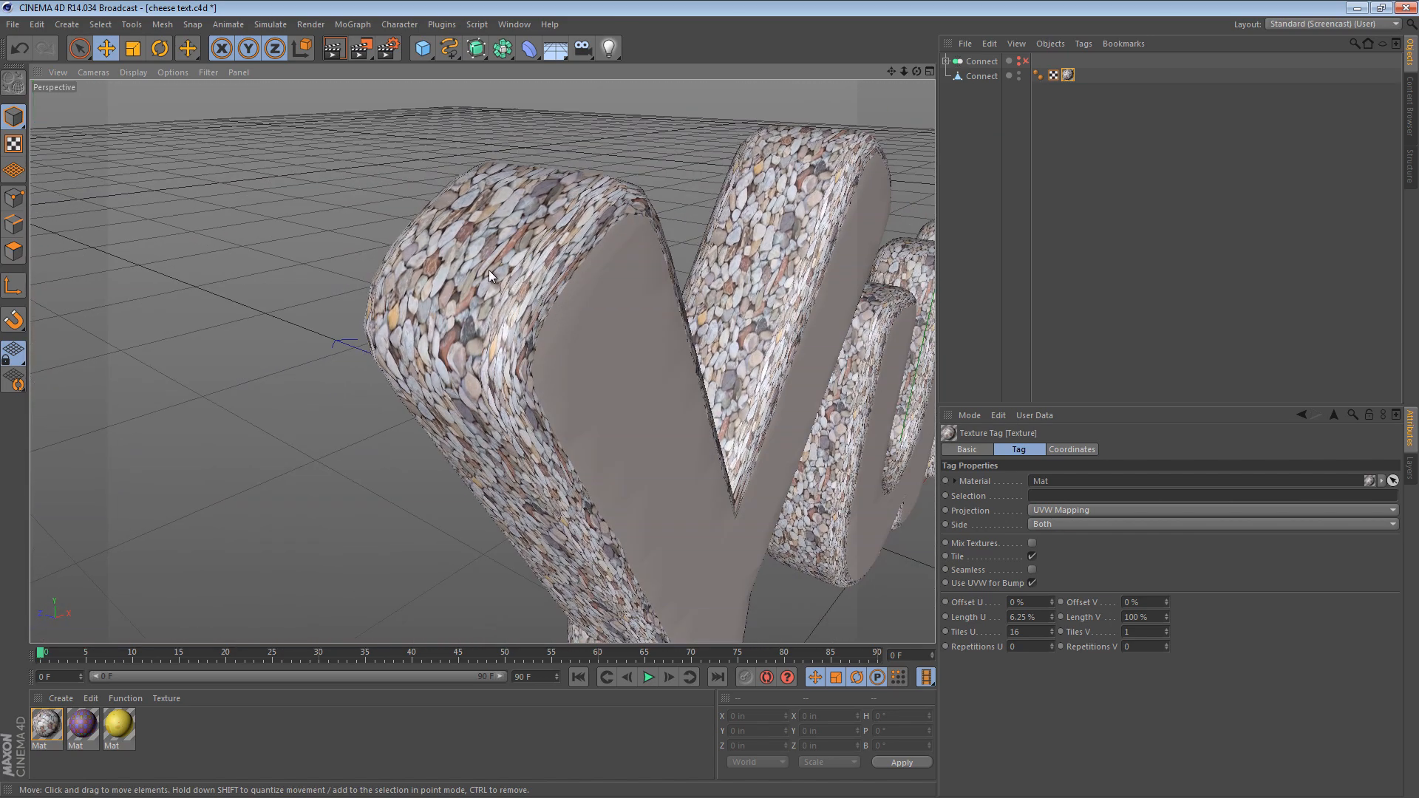
right_click_drag(725, 305, 625, 327, "alt")
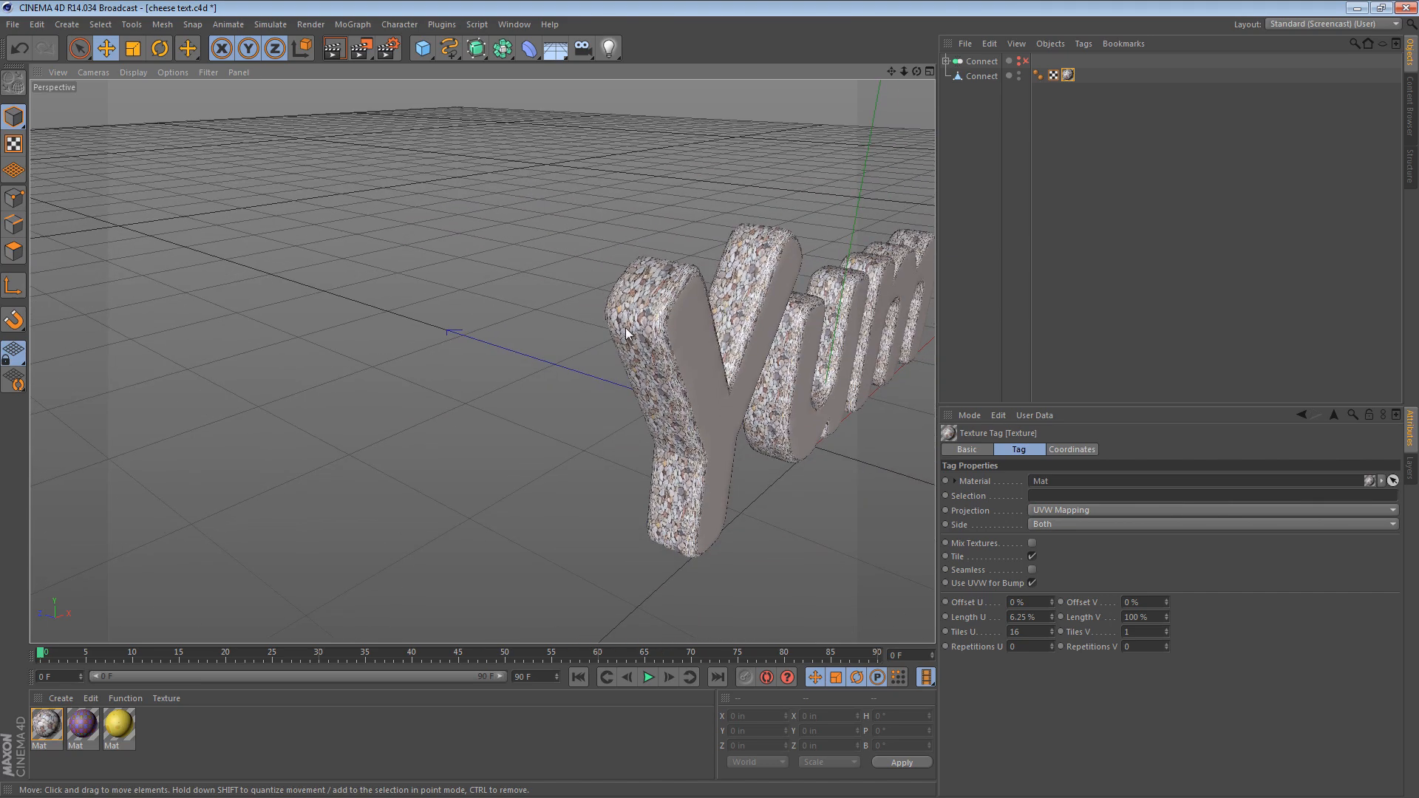
middle_click_drag(703, 334, 455, 337, "alt")
left_click_drag(606, 354, 510, 301, "alt")
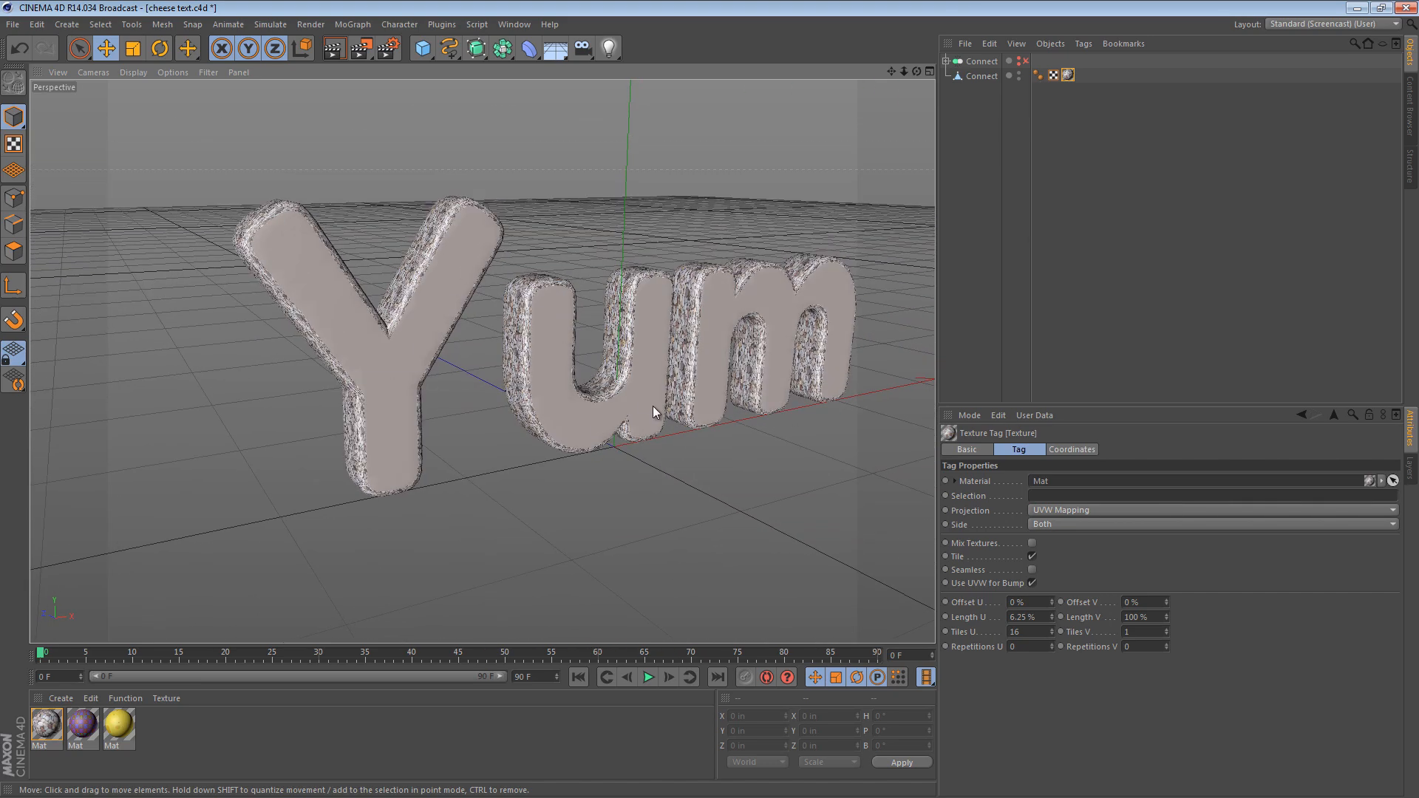
Delete the UVW tag and the texture tag from the polygon text object
left_click(1053, 75)
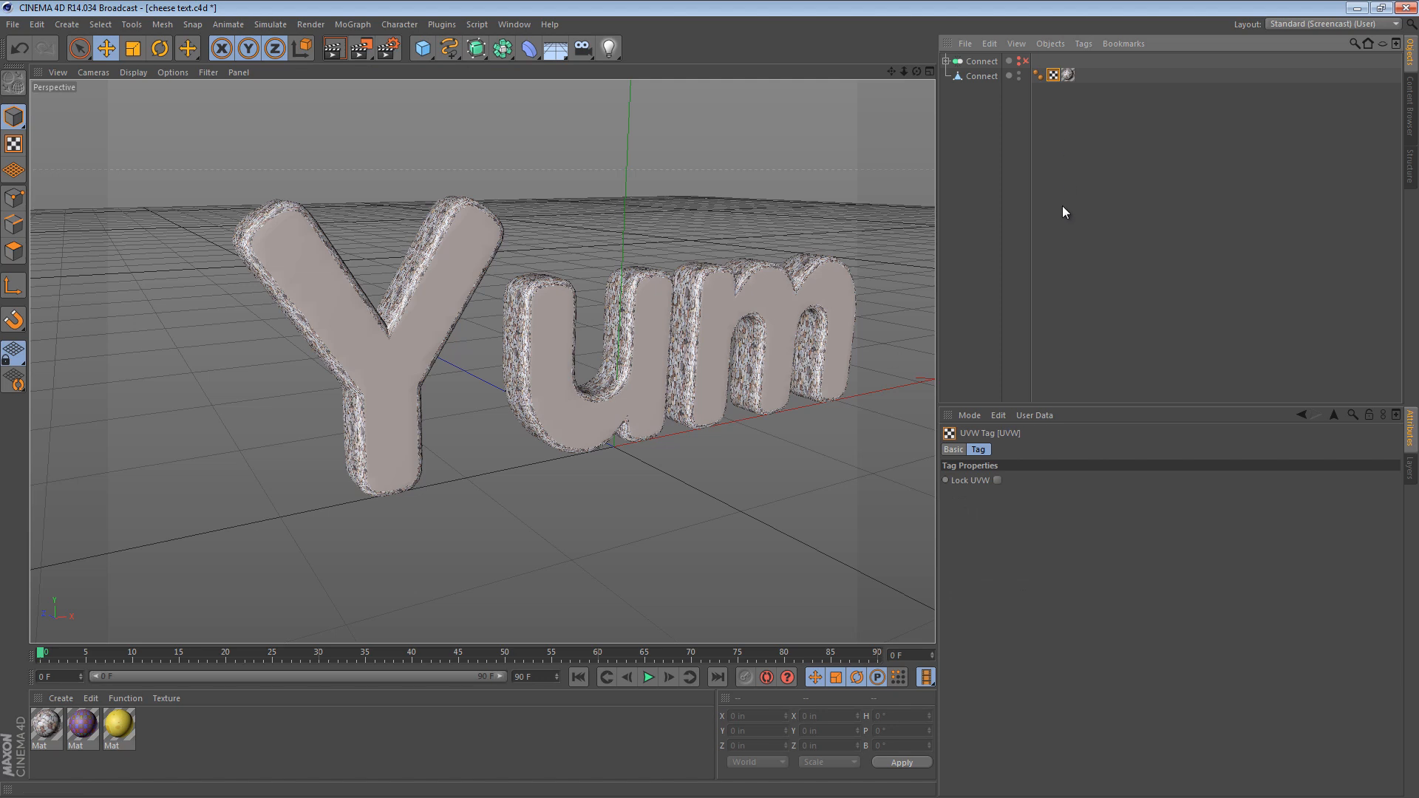
key("Delete")
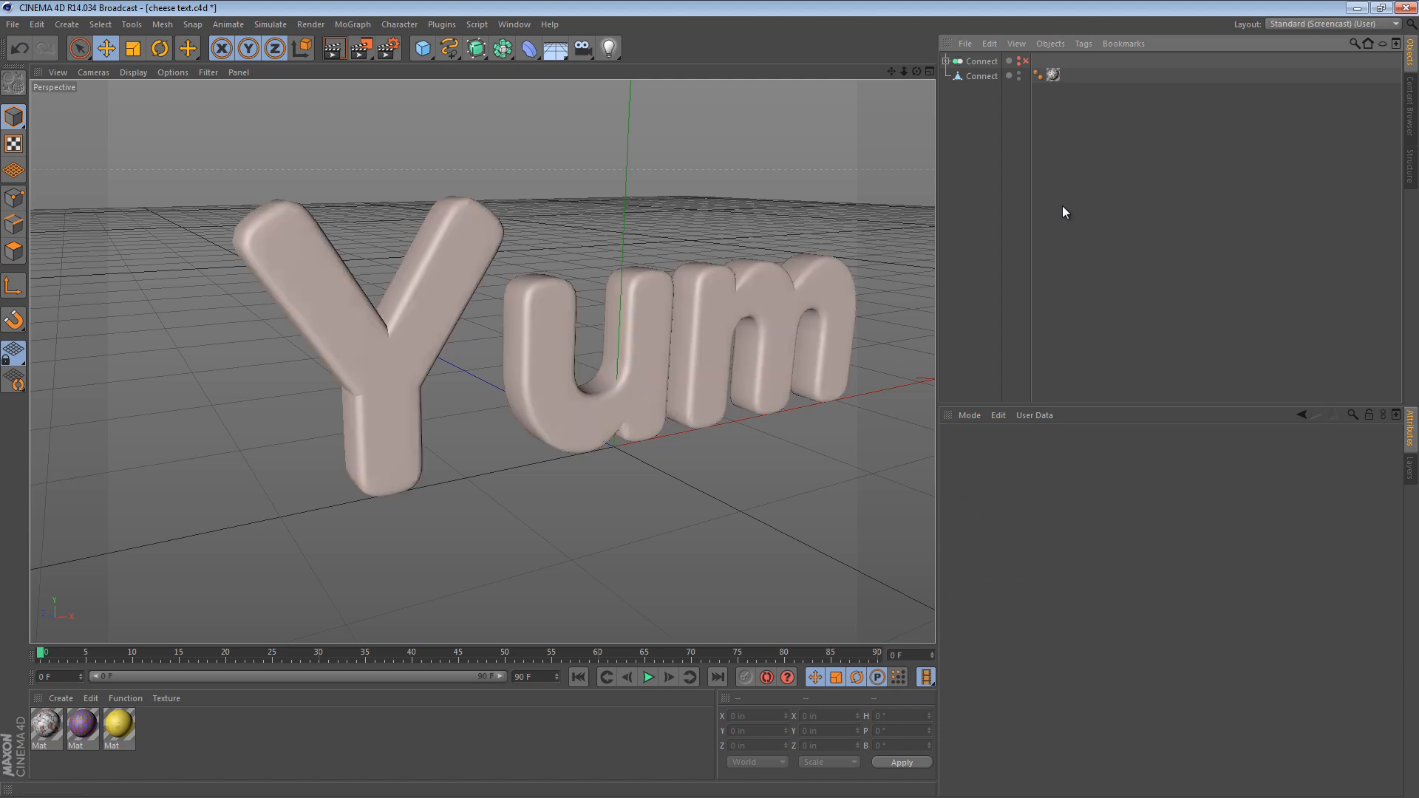
left_click(1053, 75)
key("Delete")
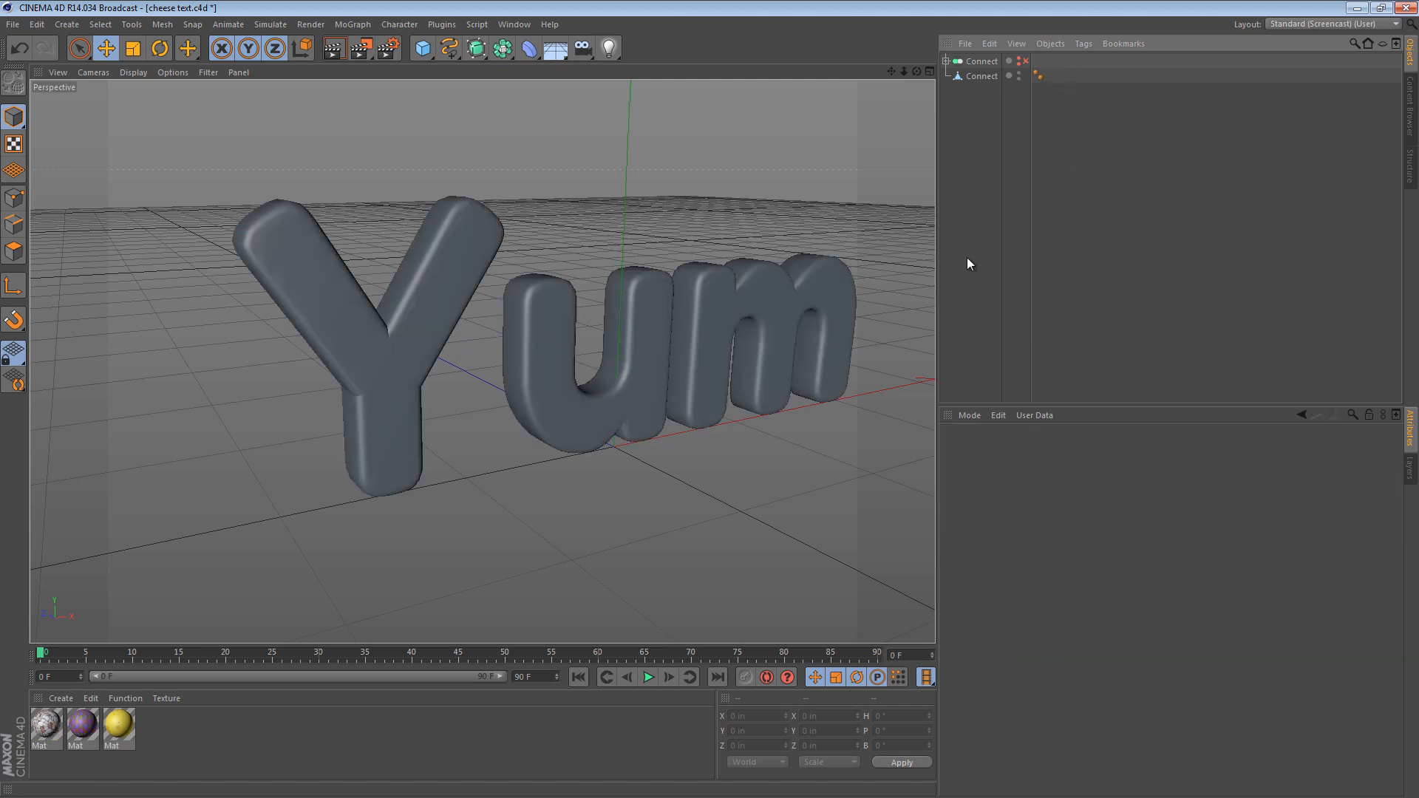
Disable Use Edge Breaks and Angle Limit in the polygon text's Phong tag, and check the shading at the Y's junctions
left_click_drag(813, 326, 687, 358, "alt")
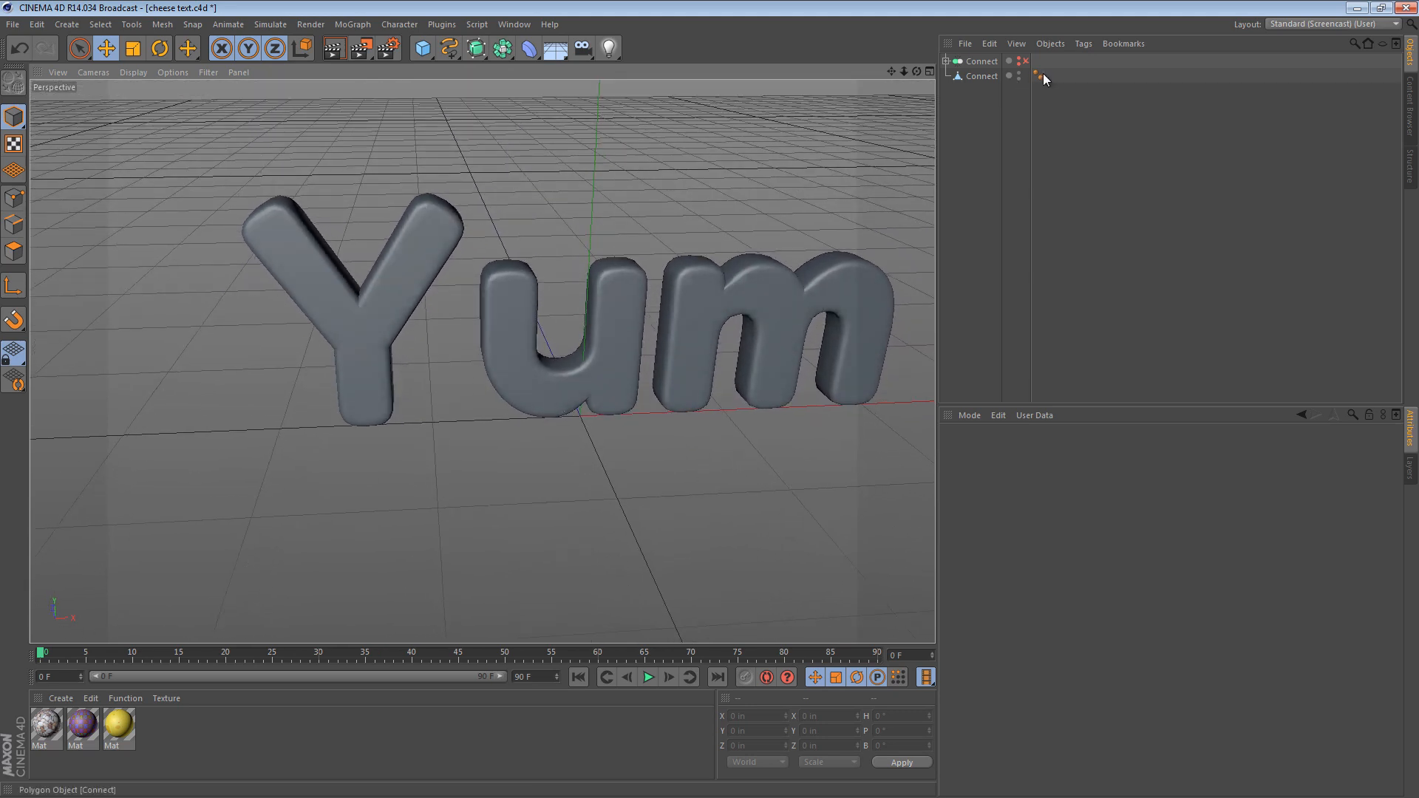
left_click(1038, 75)
left_click_drag(773, 463, 394, 314, "alt")
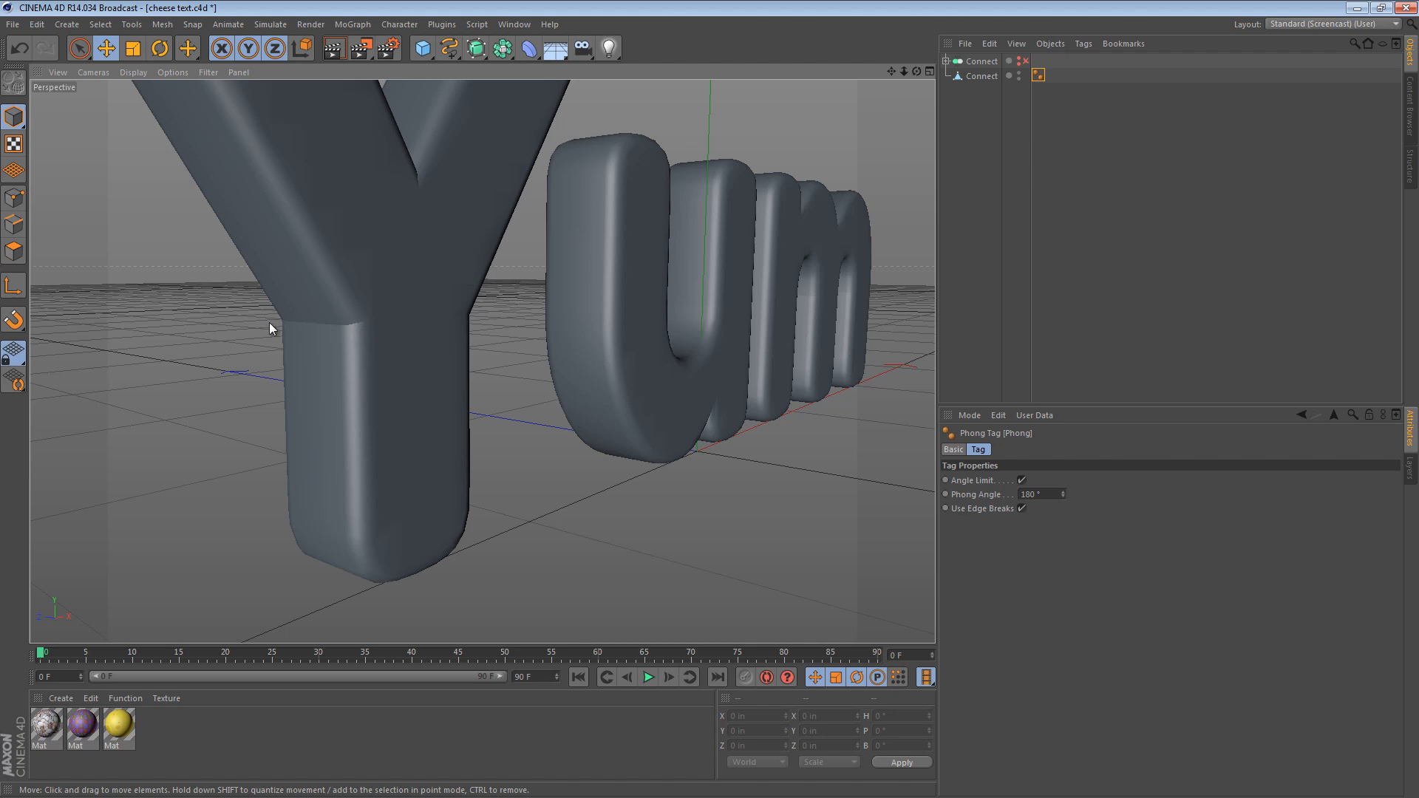
left_click(1020, 507)
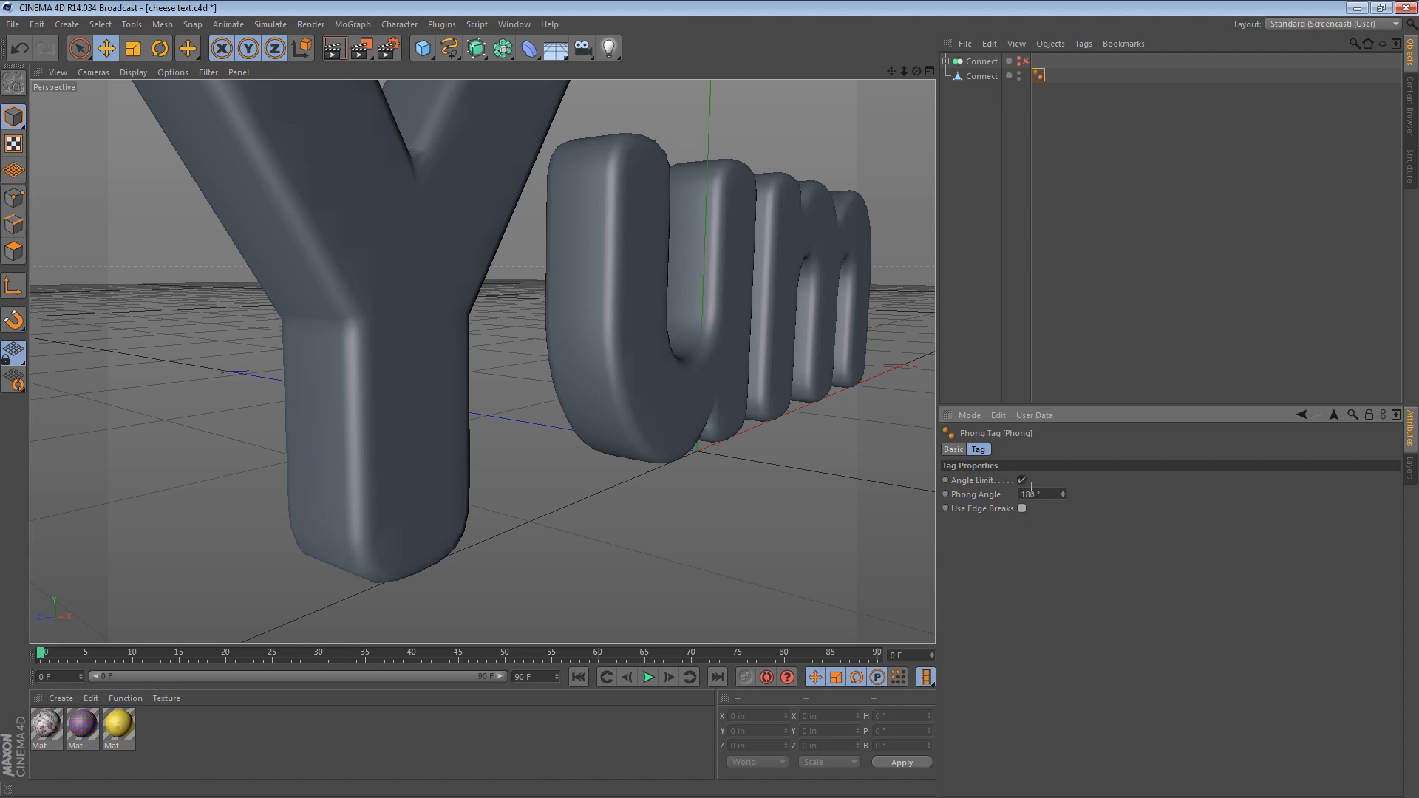
left_click(1021, 481)
left_click(880, 489)
left_click_drag(880, 489, 676, 331, "alt")
right_click_drag(257, 335, 488, 325, "alt")
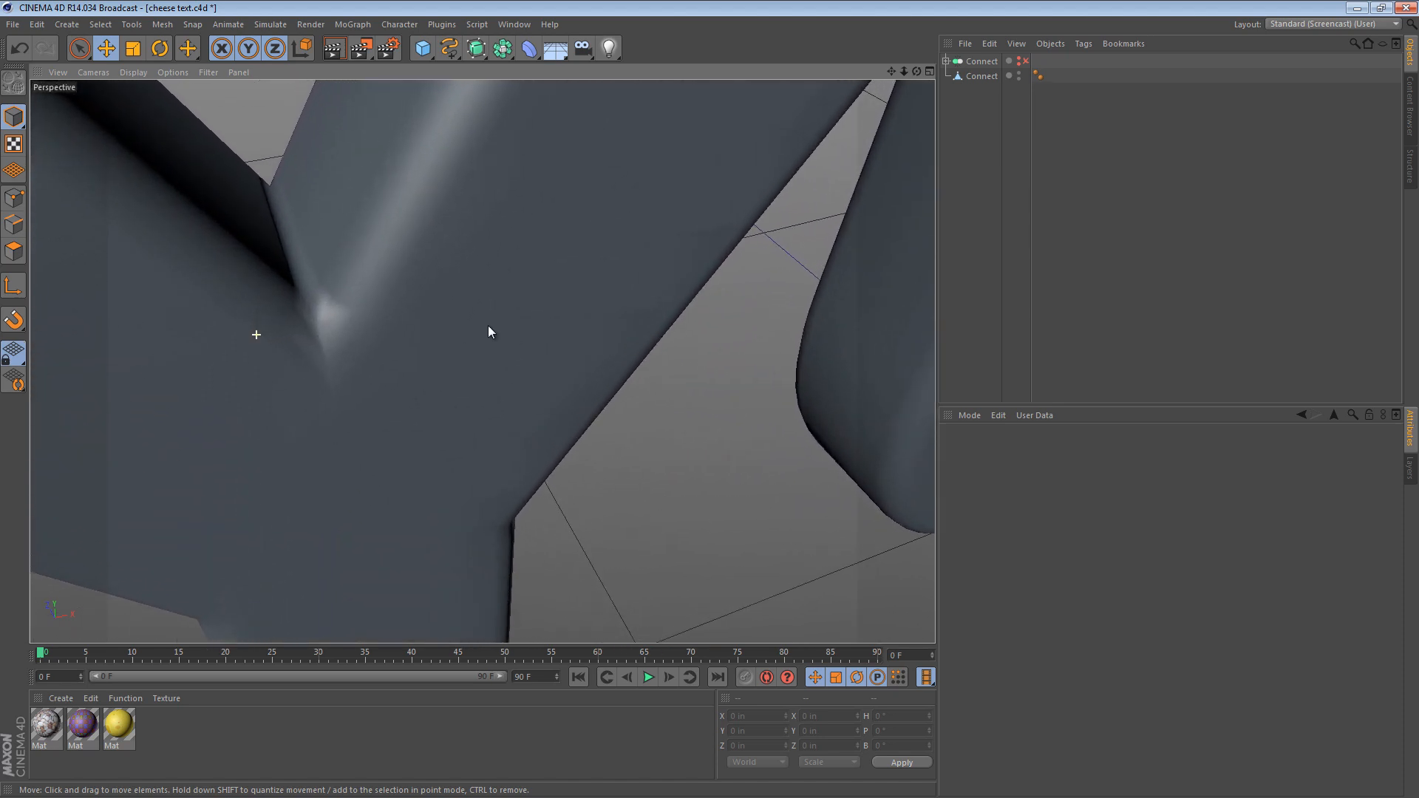
left_click_drag(437, 298, 376, 242, "alt")
right_click_drag(583, 253, 439, 265, "alt")
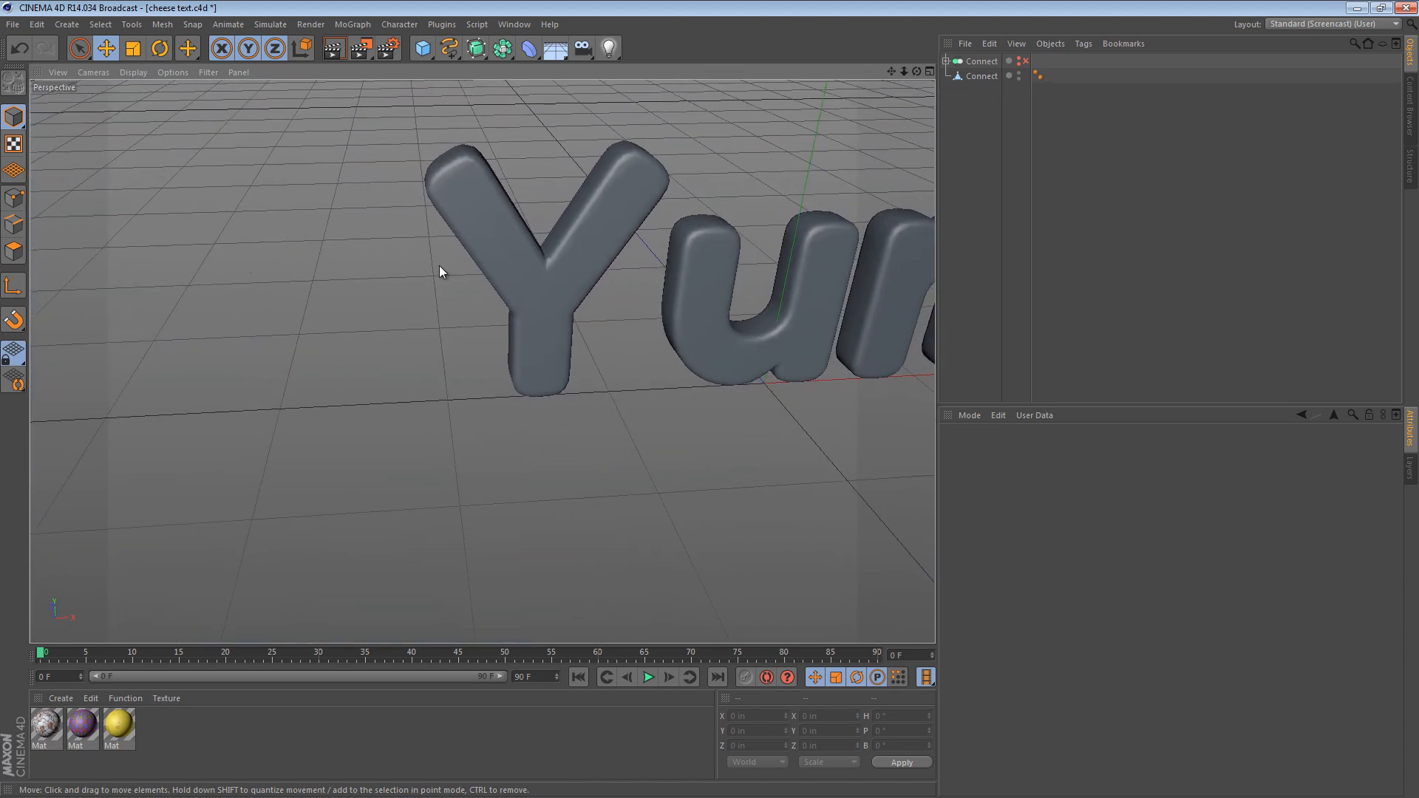
Select all connected polygons of the letter Y and move them about 9.7 in along X toward the u
middle_click_drag(665, 264, 420, 261, "alt")
left_click_drag(604, 296, 790, 171, "alt")
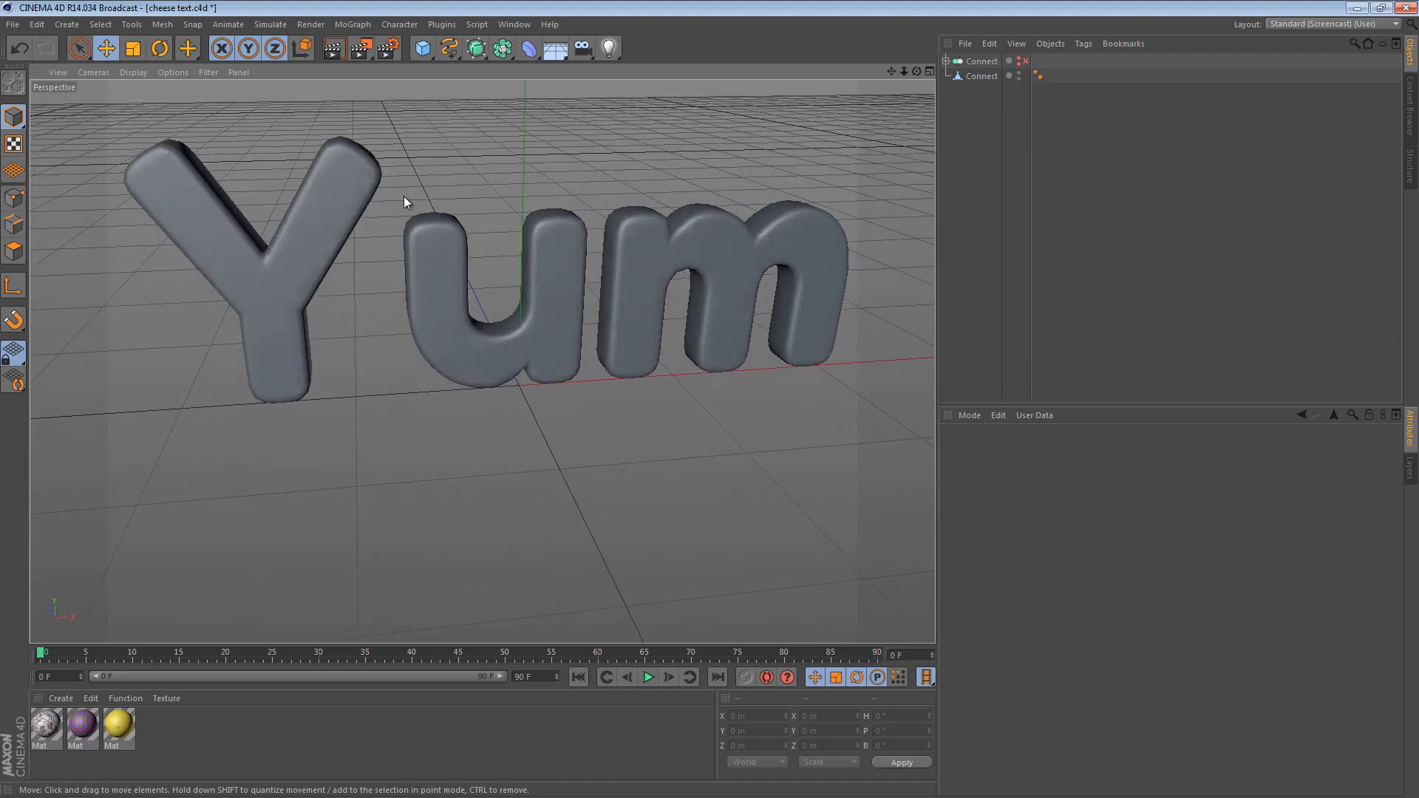
left_click(165, 231)
left_click(13, 251)
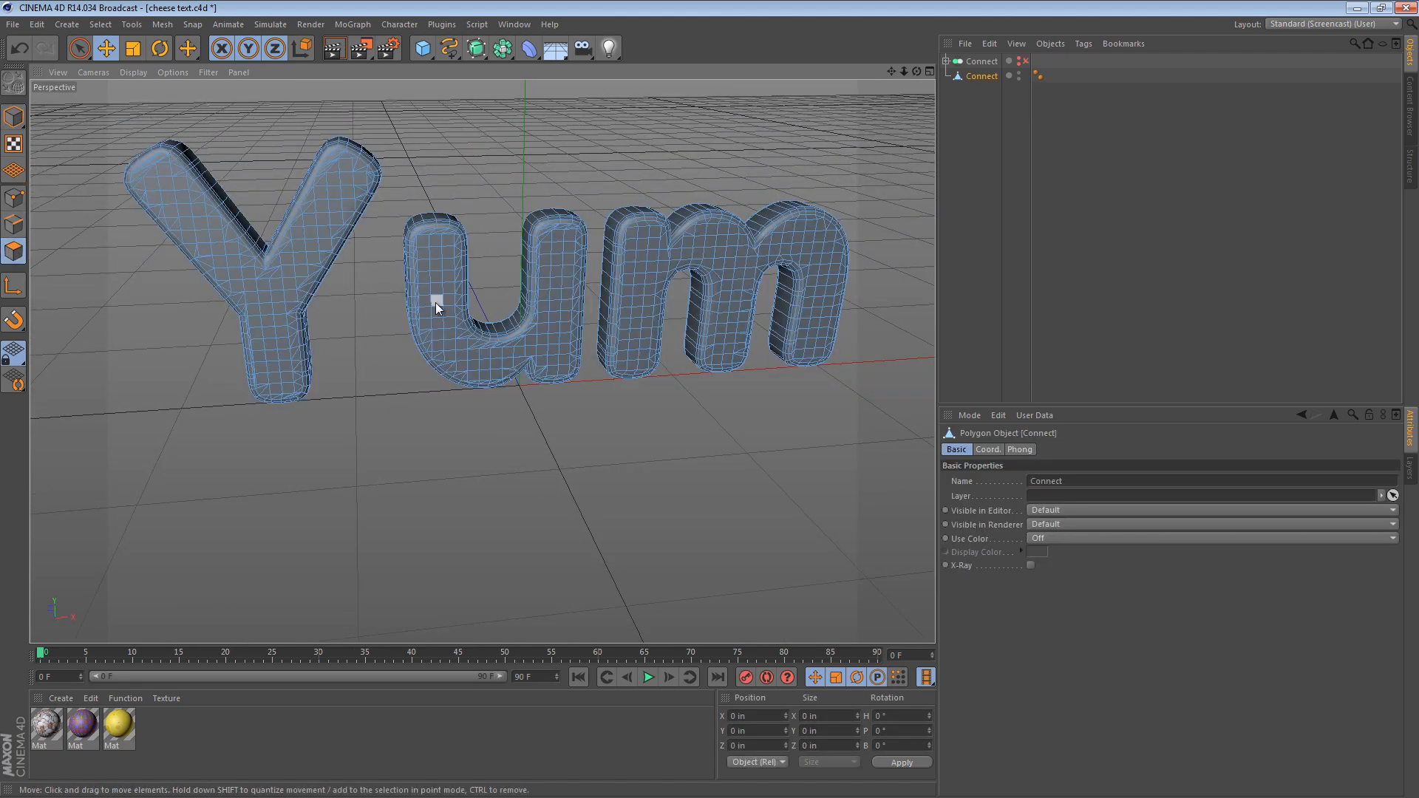
double_click(284, 284)
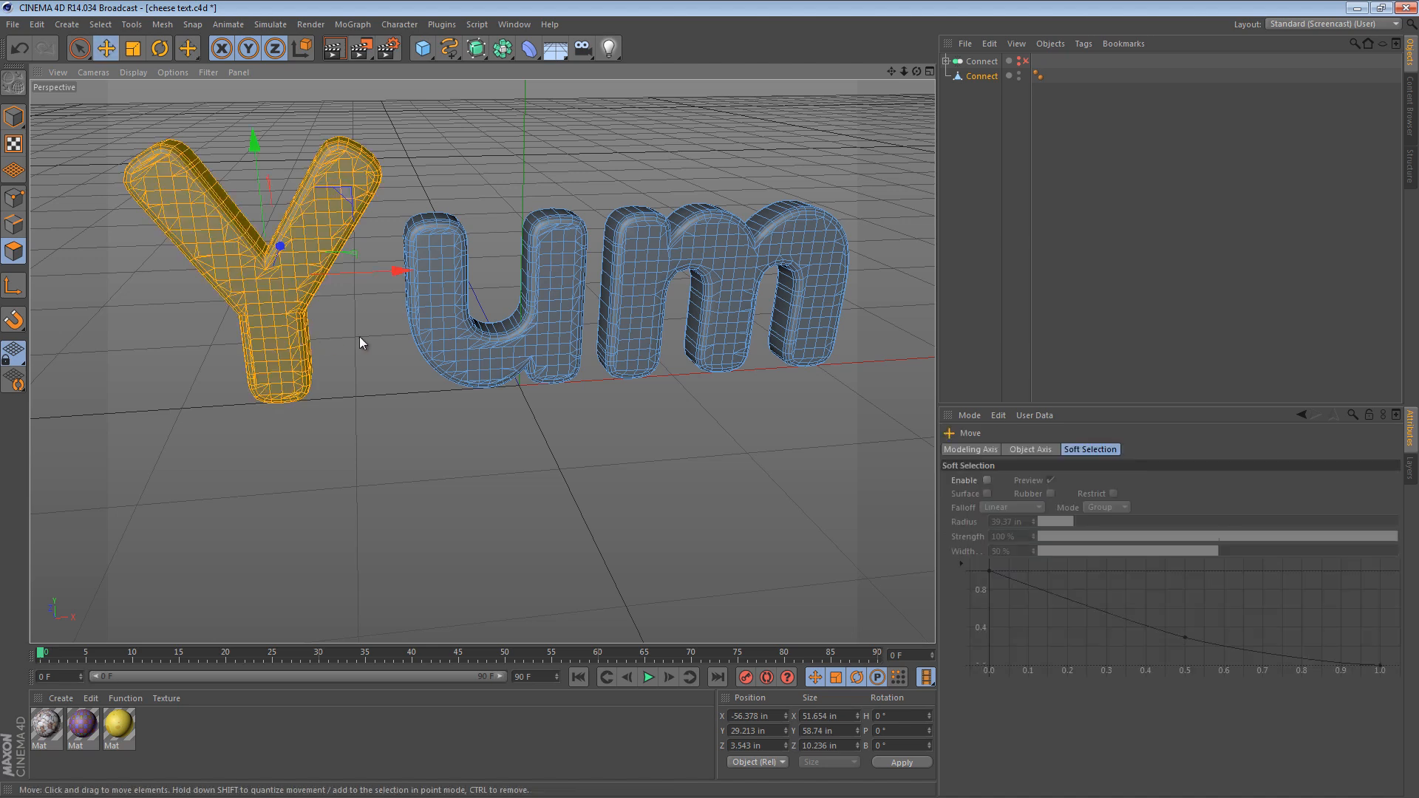
left_click_drag(401, 273, 442, 272)
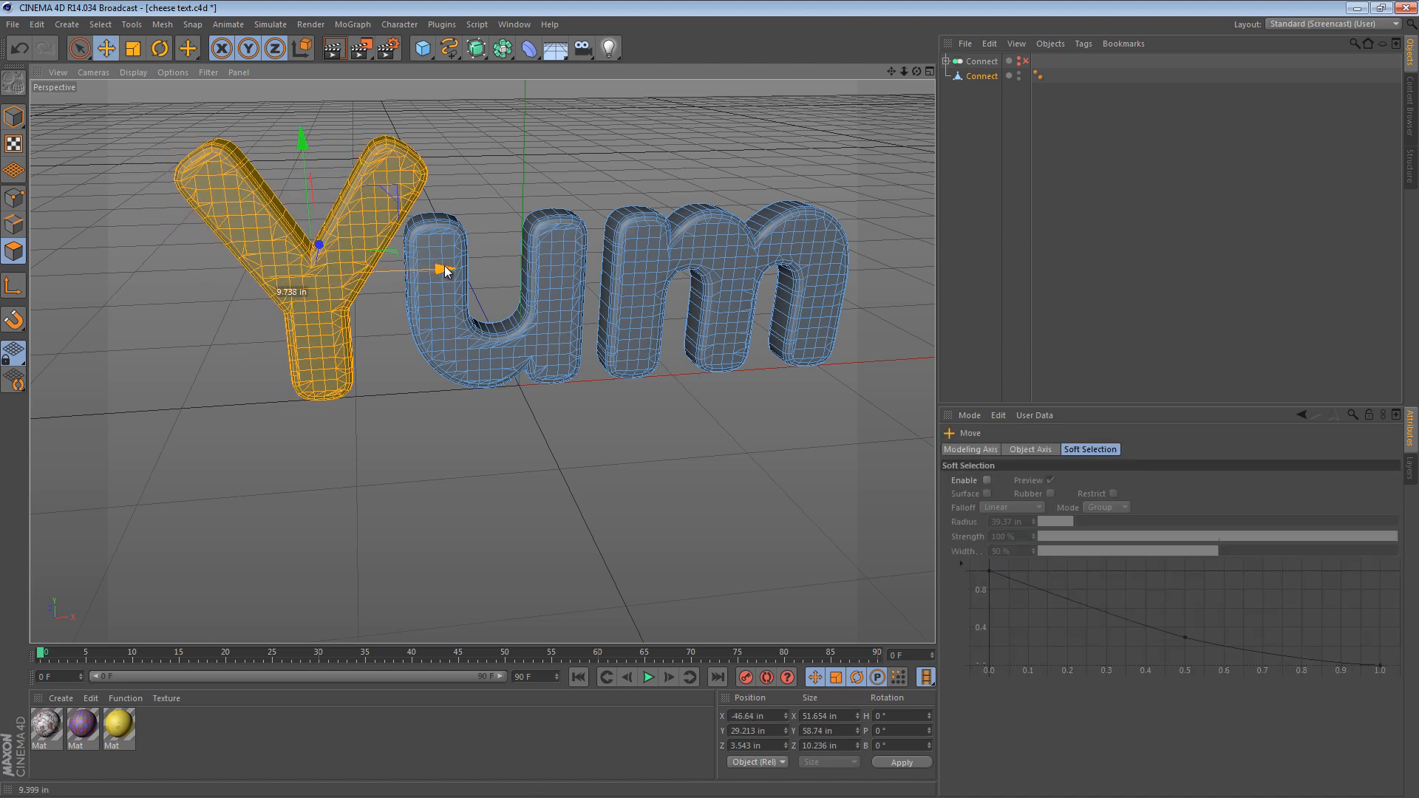
Scale the letter Y up slightly in the front view and nudge it up and sideways beside the u
key("t")
left_click_drag(325, 392, 402, 366)
key("F3")
key("F4")
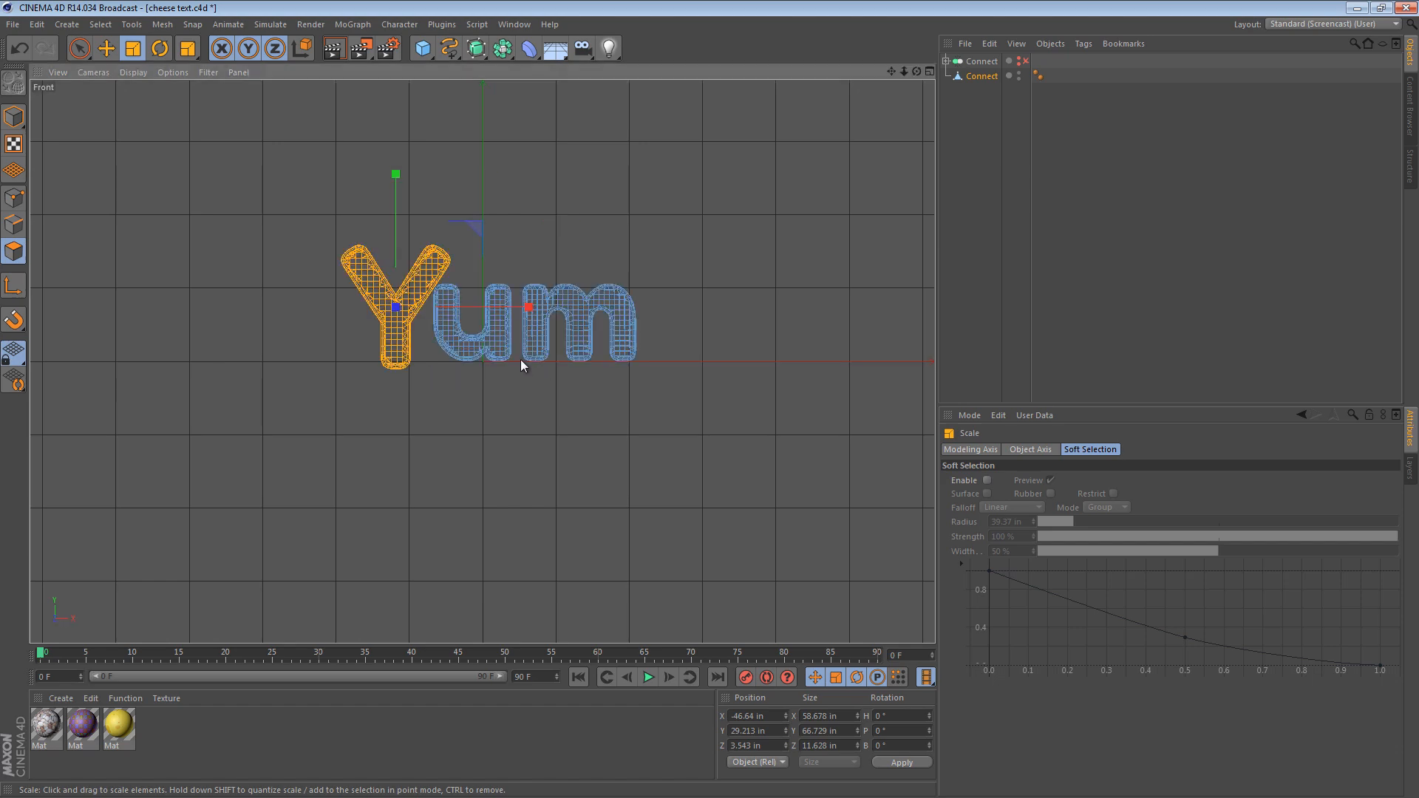
key("ctrl+z")
right_click_drag(396, 288, 577, 287, "alt")
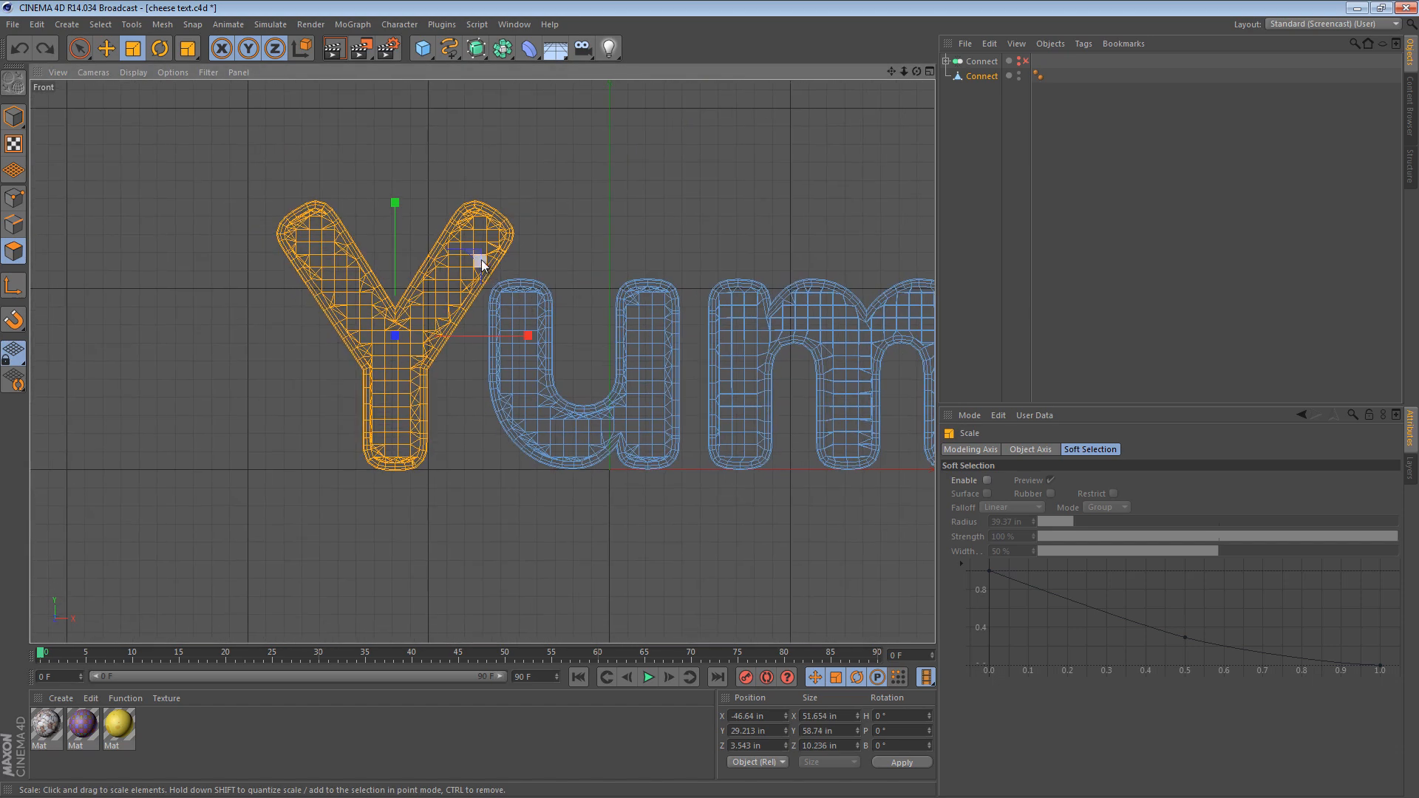
left_click_drag(481, 259, 491, 231)
key("e")
left_click_drag(390, 214, 397, 196)
left_click_drag(536, 317, 545, 317)
left_click(676, 299)
Select all polygons of the letter m with Fill Selection and move it slightly closer to the u
middle_click_drag(756, 343, 566, 339, "alt")
scroll(612, 340, "down", 2)
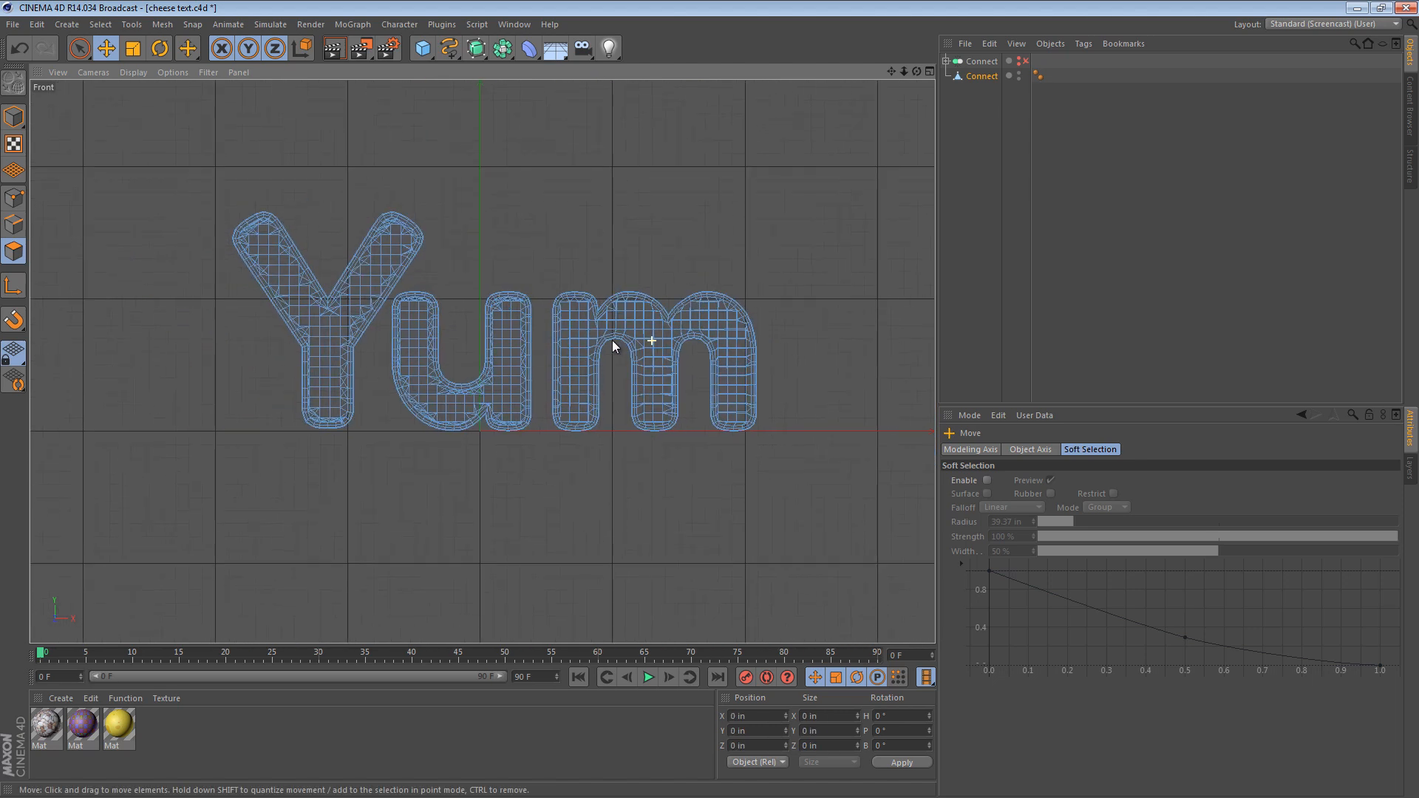
left_click(650, 331)
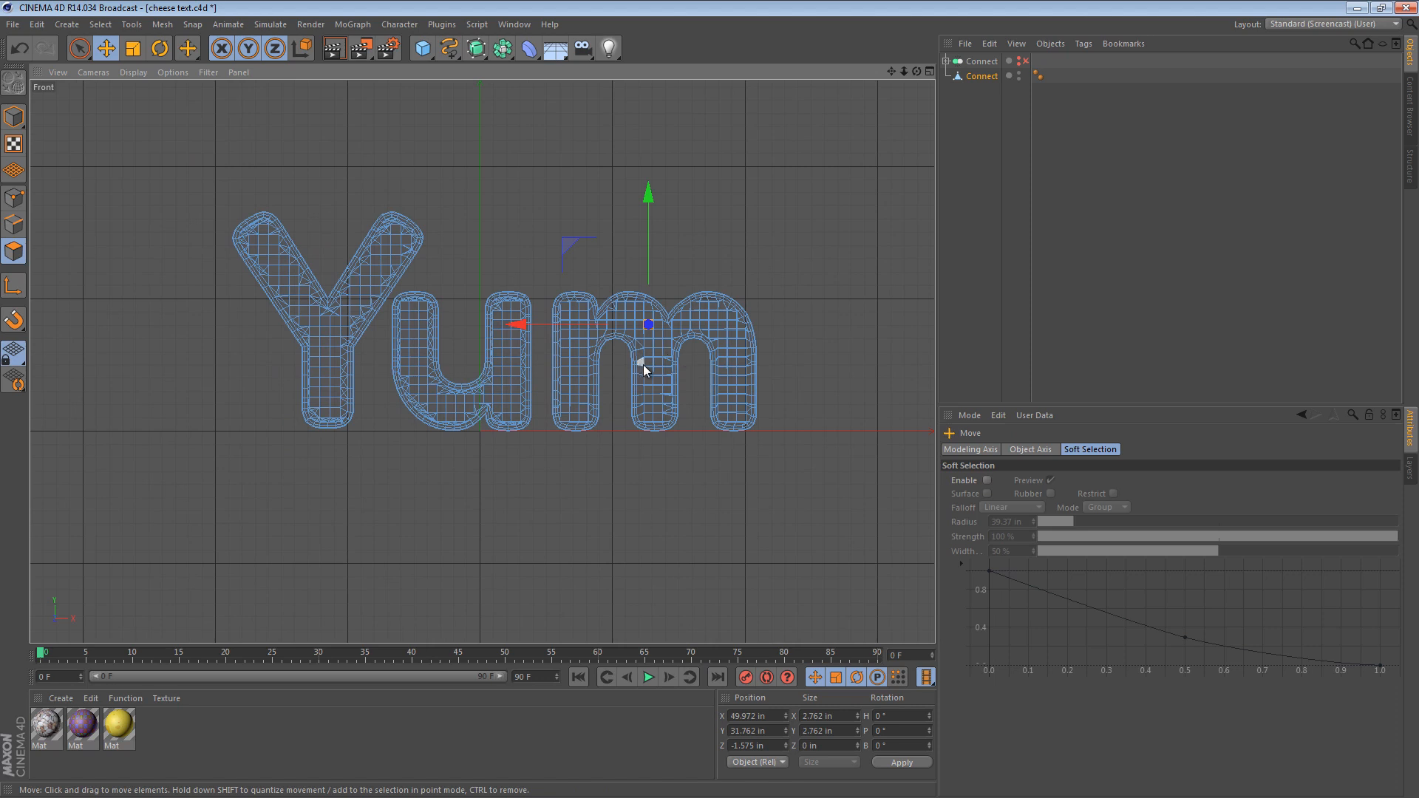
key("u")
key("f")
left_click(704, 303)
key("e")
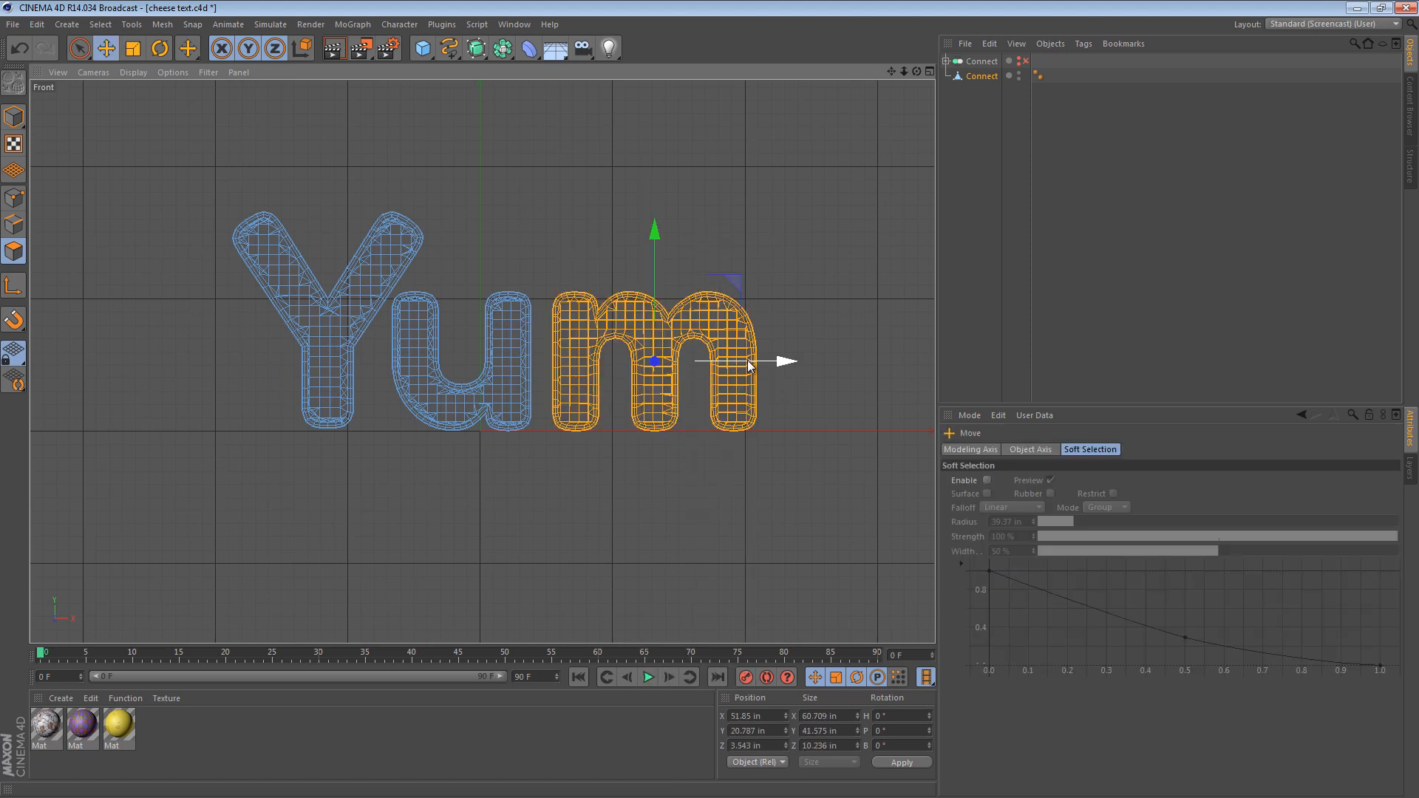
left_click(757, 254)
Return to Model mode in the perspective view and examine the respaced "Yum" text from several angles
key("F1")
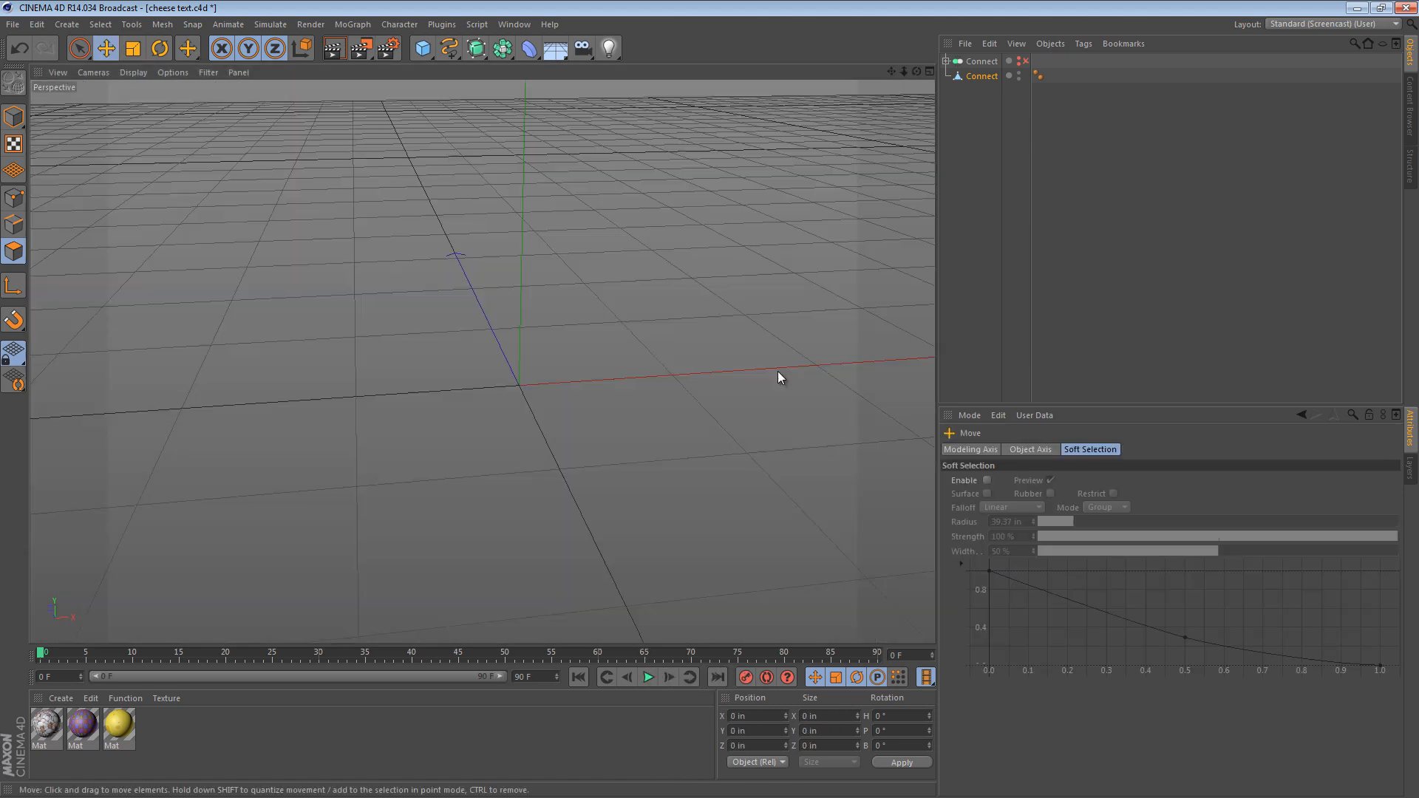
left_click_drag(762, 360, 670, 277, "alt")
left_click(13, 117)
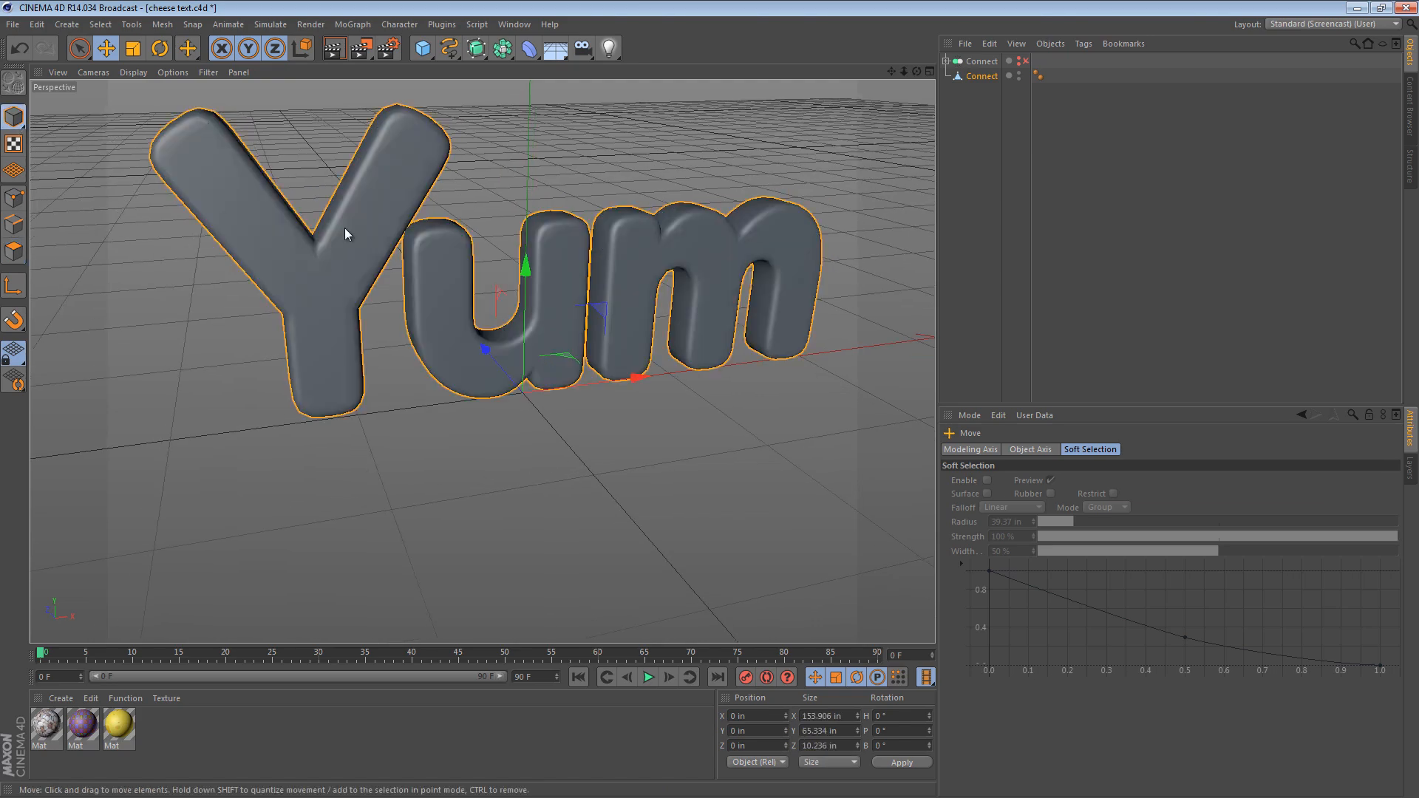
left_click_drag(449, 271, 731, 359, "alt")
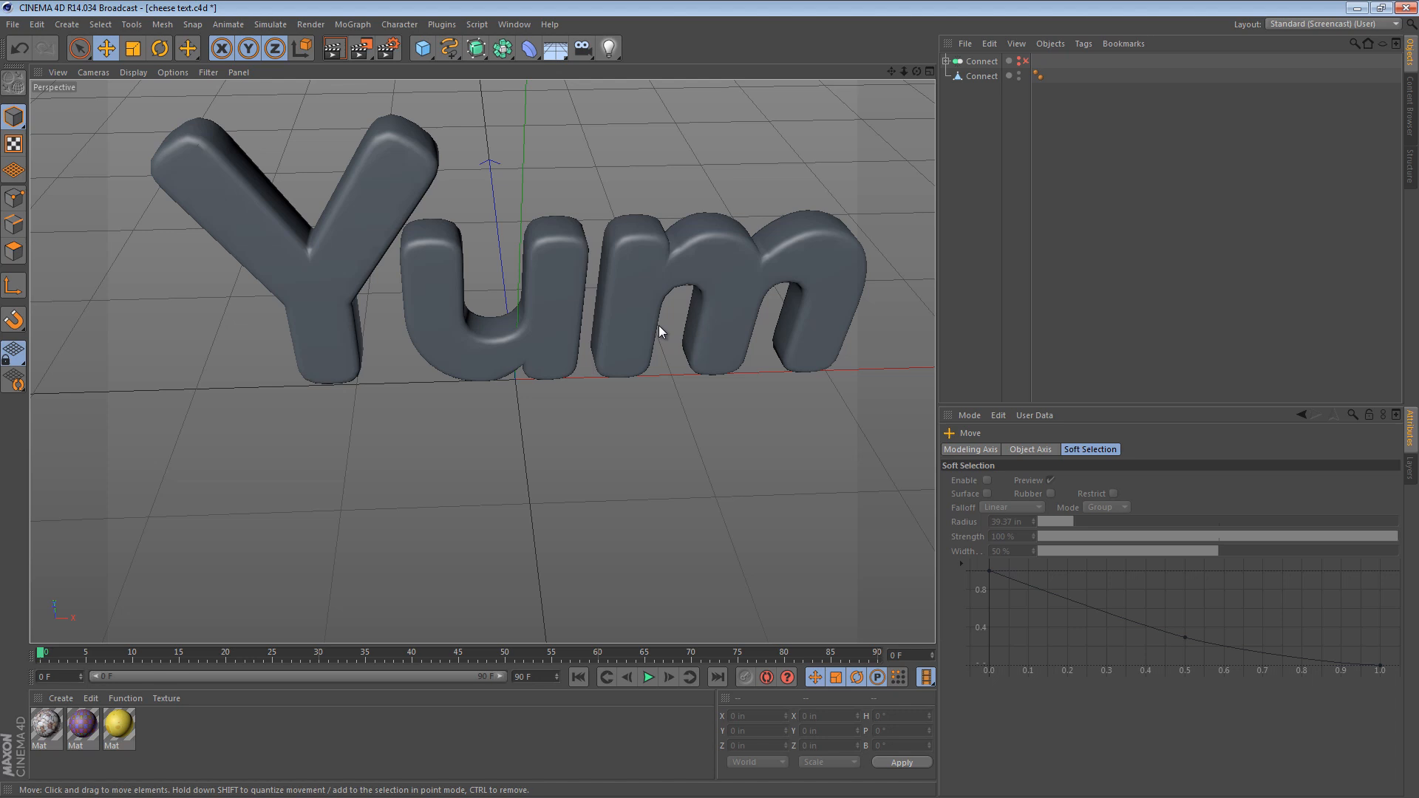
left_click_drag(552, 264, 537, 538, "alt")
left_click_drag(595, 194, 708, 422, "alt")
scroll(550, 195, "up", 3)
scroll(596, 196, "down", 2)
In Polygon mode, rectangle-select the strip along the back of the polygon text in the top view
key("F2")
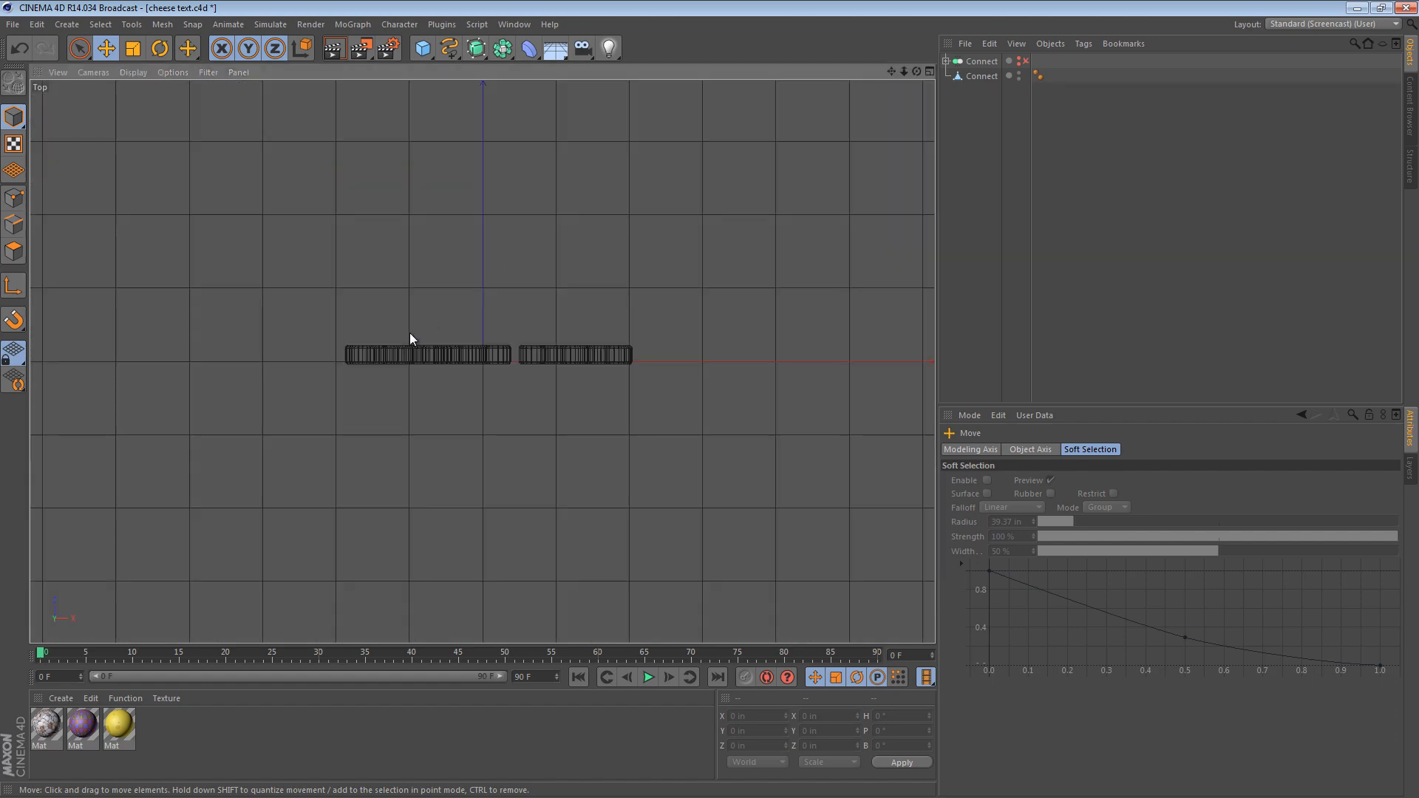
right_click_drag(411, 336, 592, 345, "alt")
left_click(974, 75)
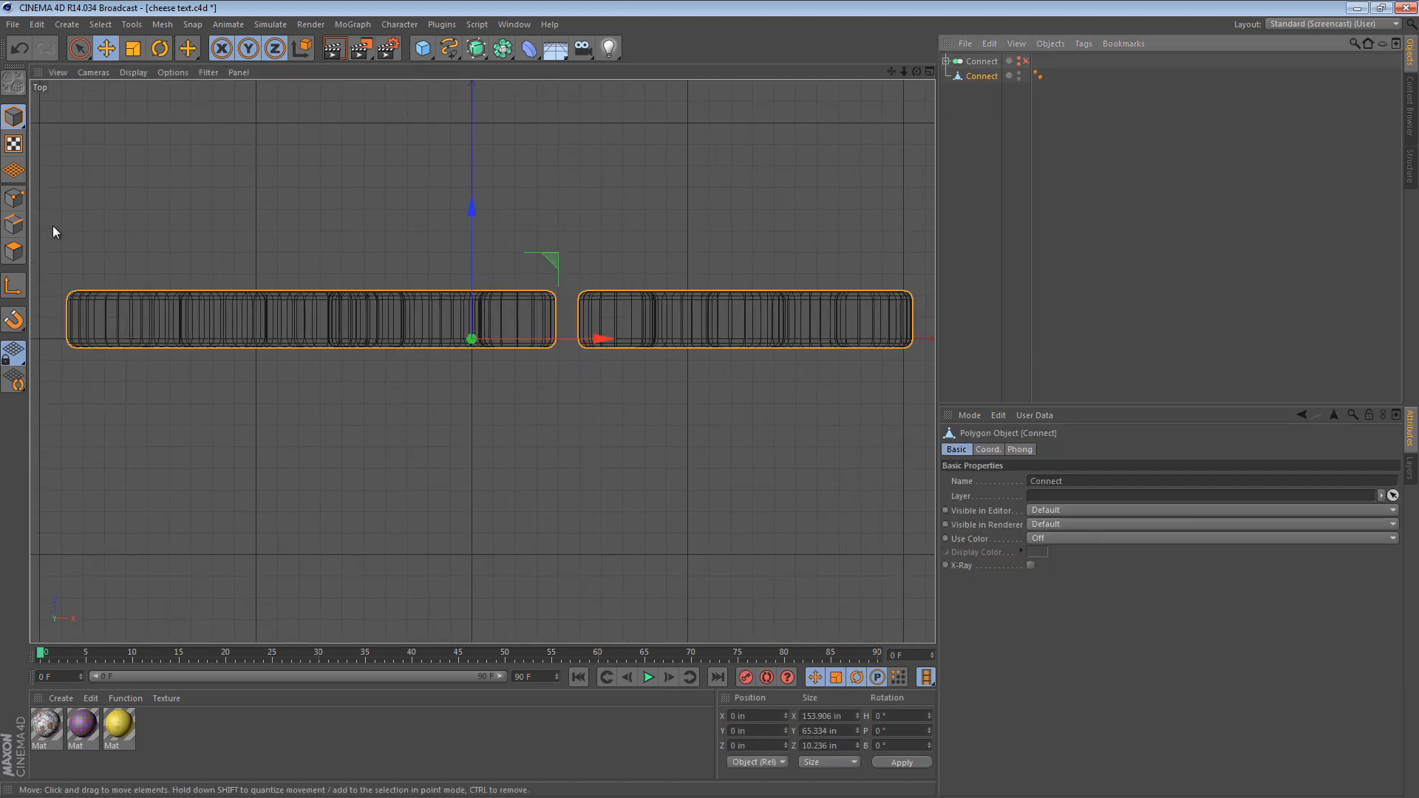
left_click(13, 252)
left_click_drag(79, 48, 162, 87)
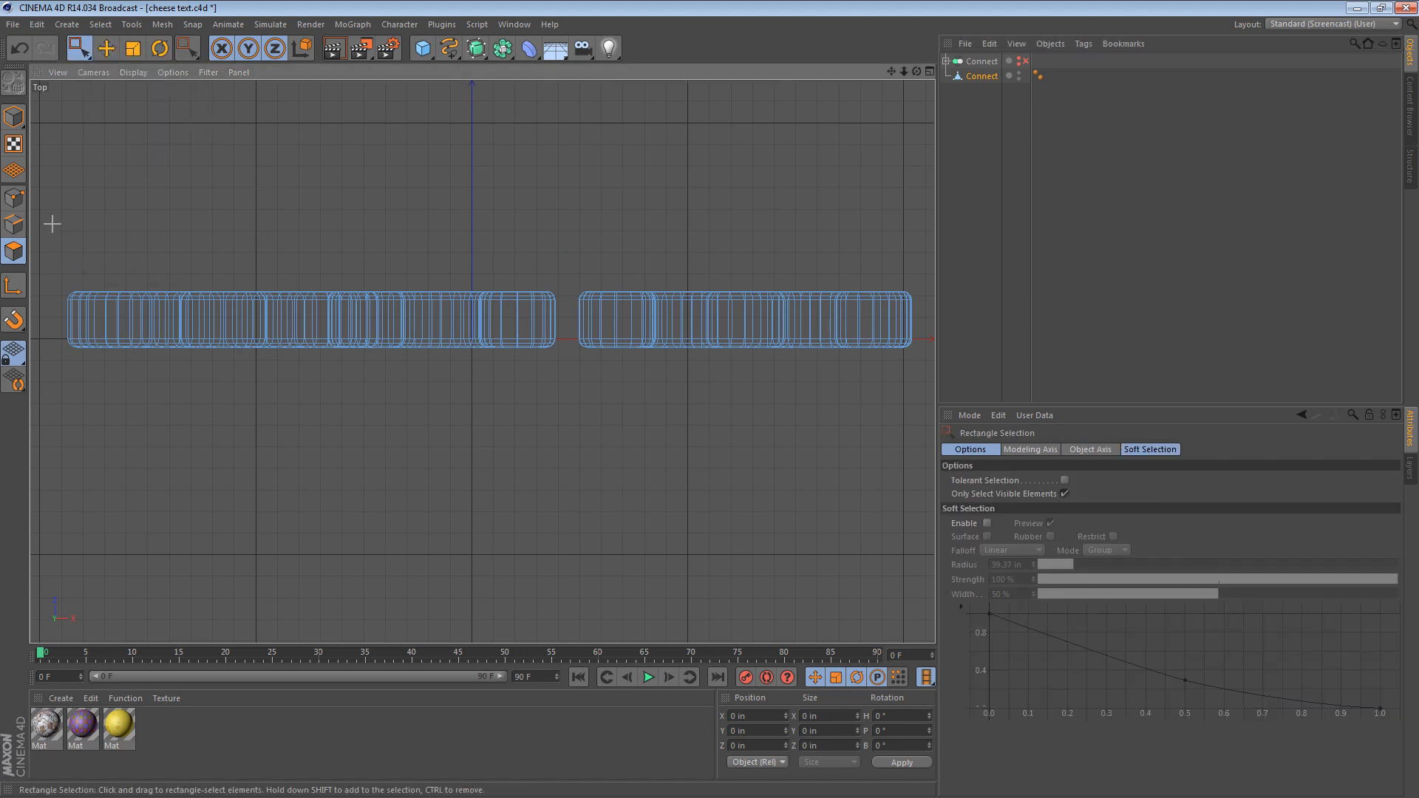
left_click_drag(42, 222, 1135, 294)
key("F1")
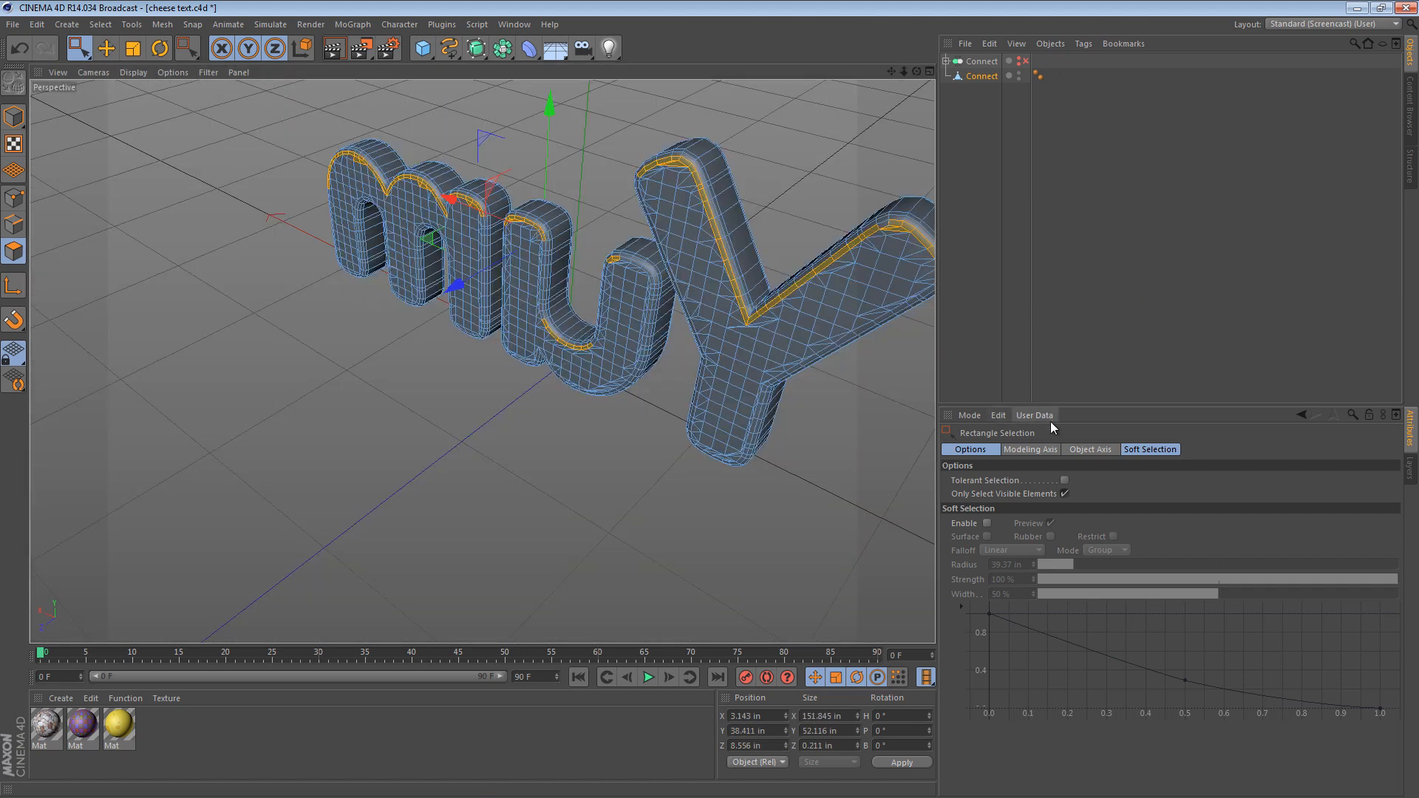
Disable Only Select Visible Elements and reselect all the back-face polygons of the text in the top view
left_click(1065, 494)
key("F2")
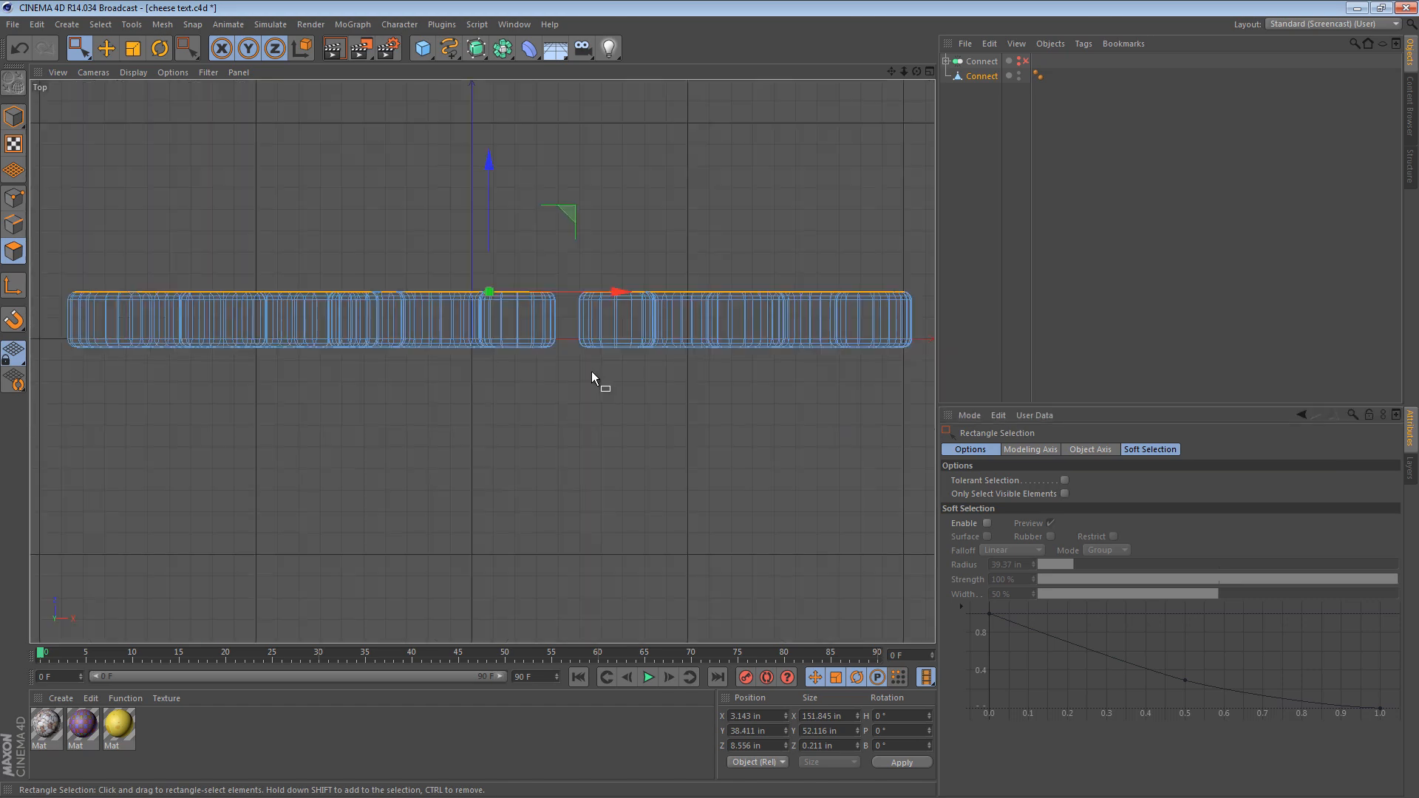
left_click_drag(53, 259, 1118, 295)
key("F1")
left_click_drag(626, 291, 623, 195, "alt")
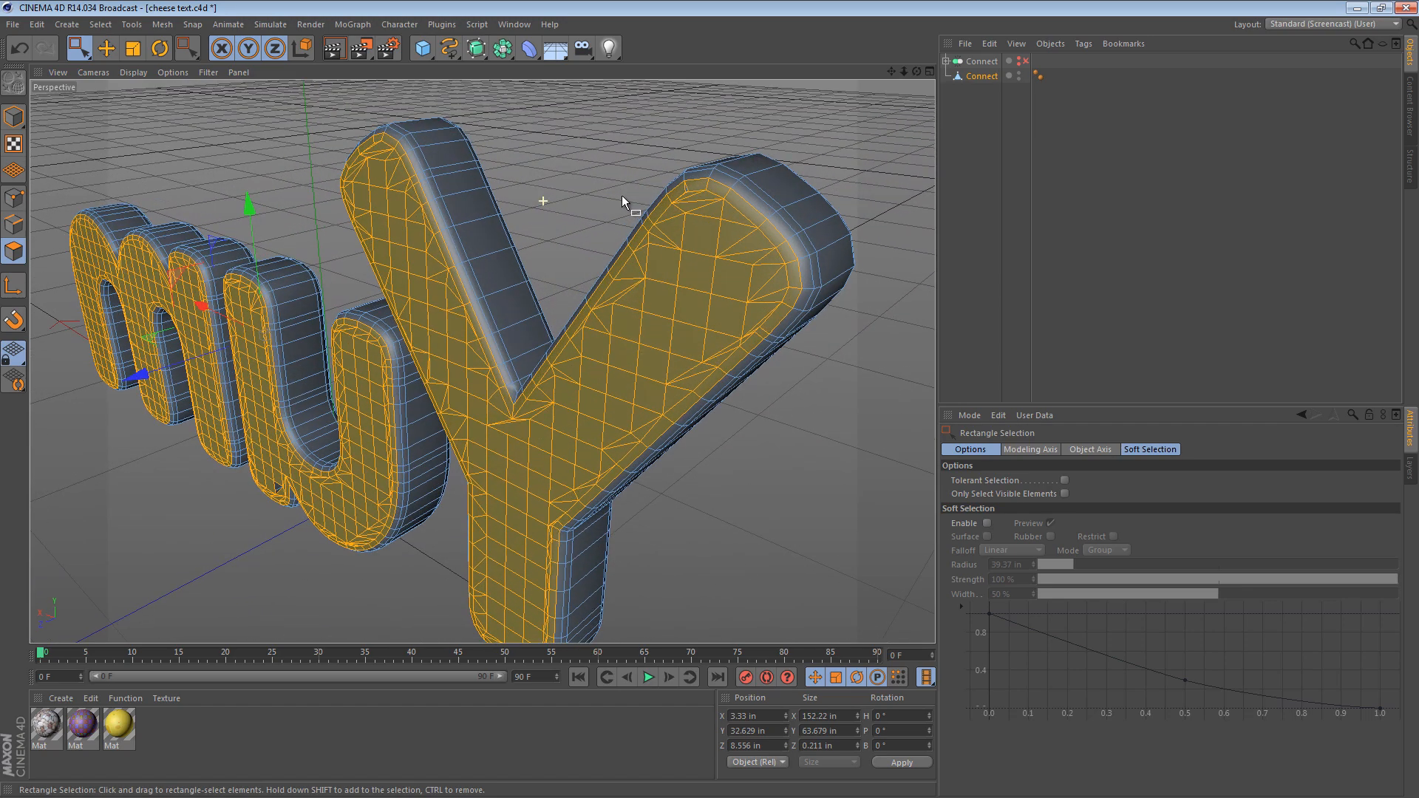
Apply the purple checker material to the polygon Connect text object and set its texture projection to Flat
left_click_drag(701, 335, 738, 300, "alt")
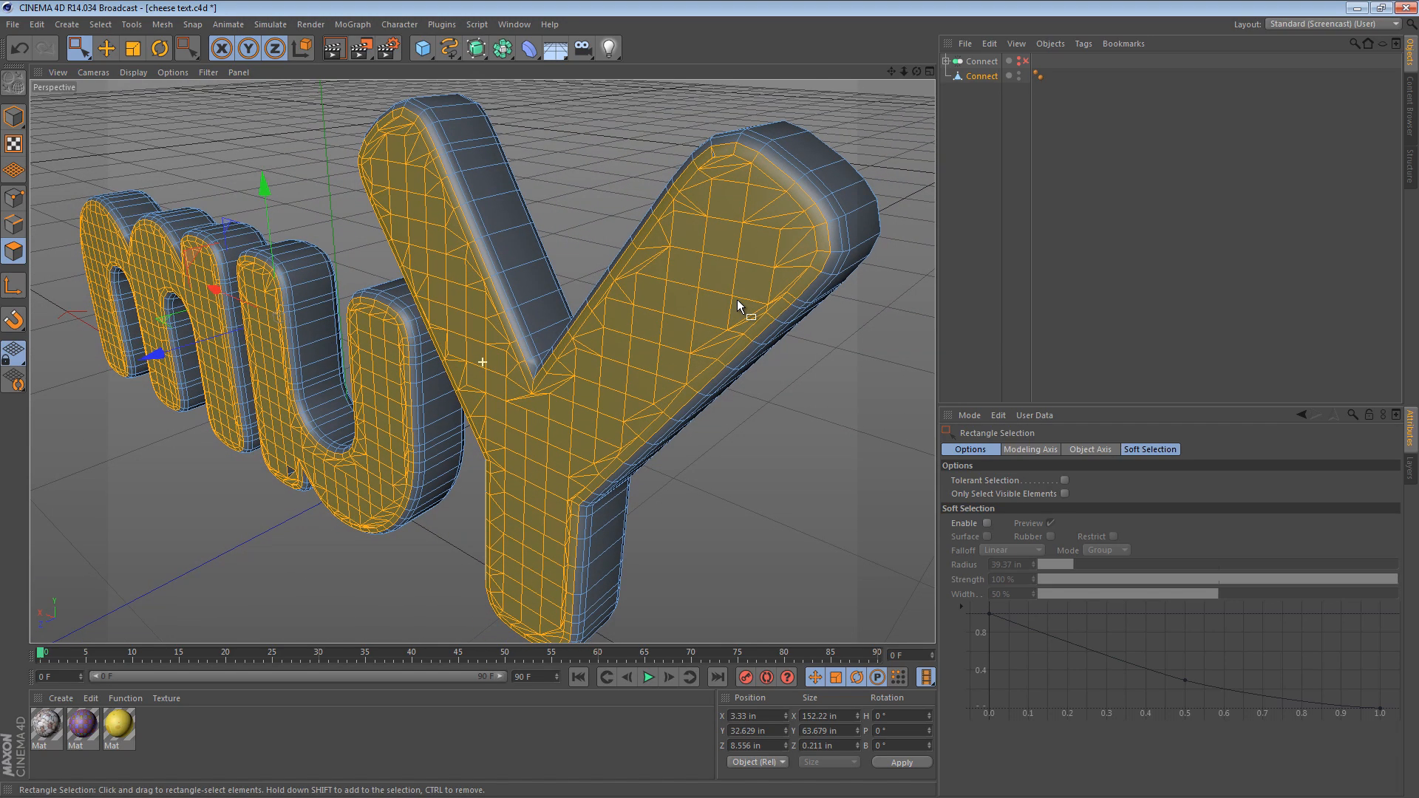
right_click_drag(736, 305, 571, 306, "alt")
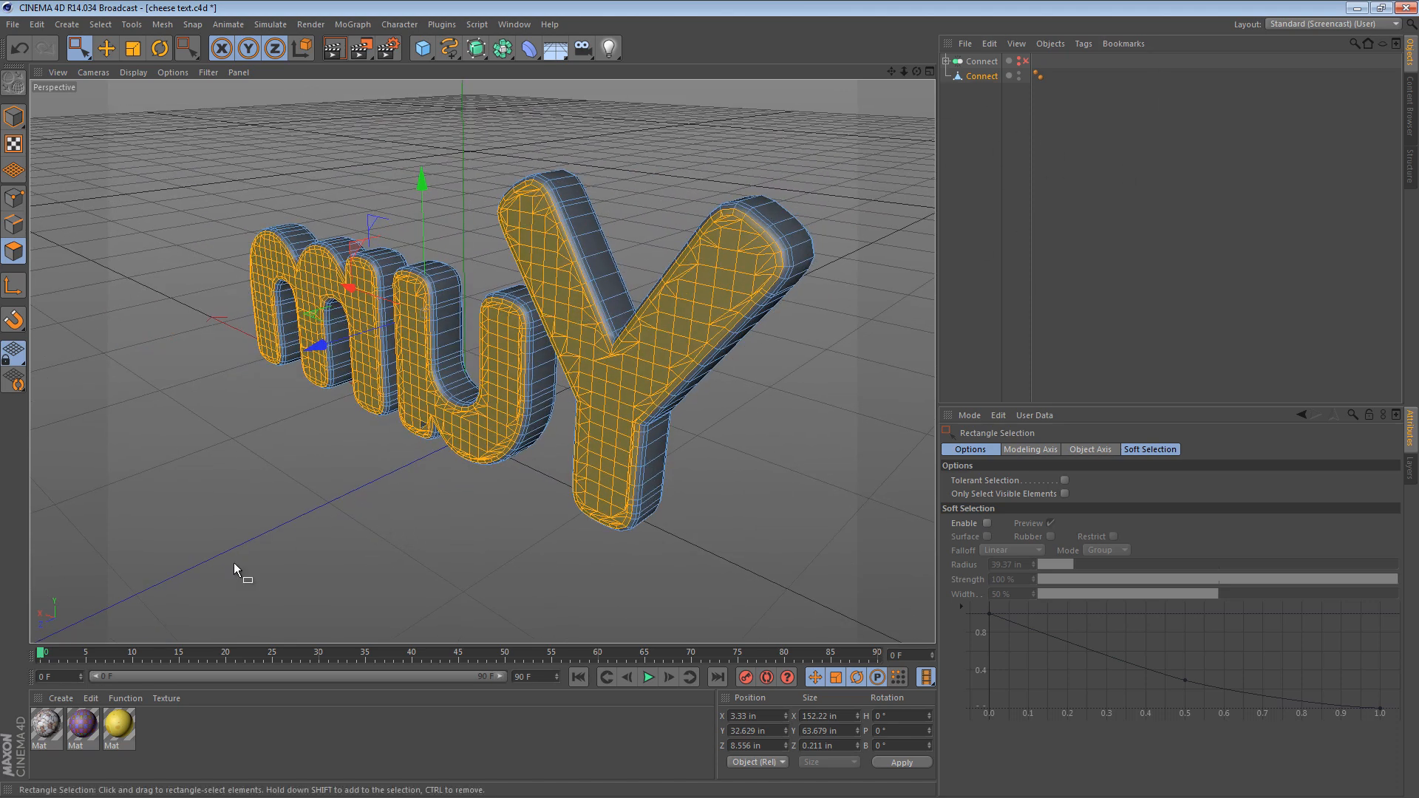
left_click_drag(84, 732, 989, 81)
left_click(1054, 92)
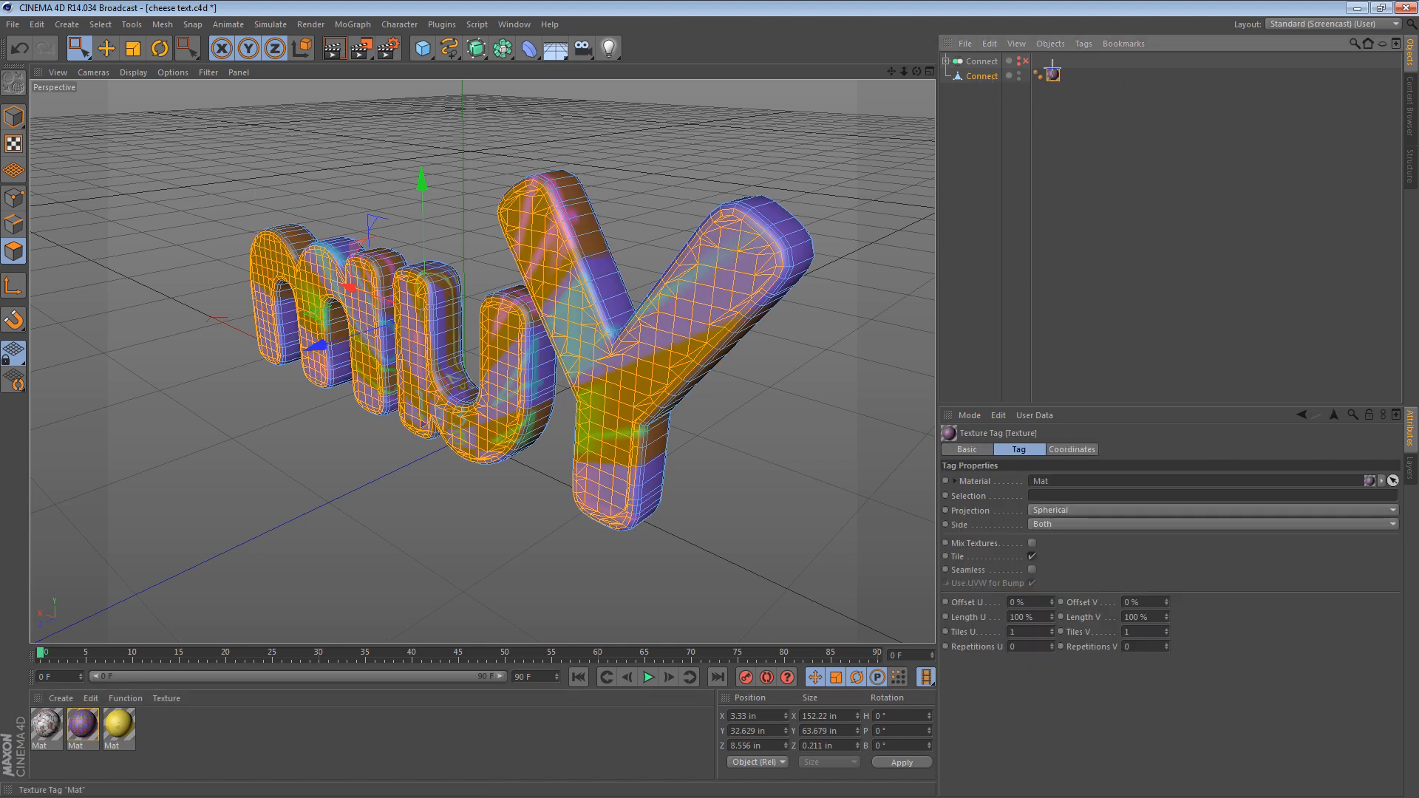
left_click(1054, 76)
left_click(990, 77)
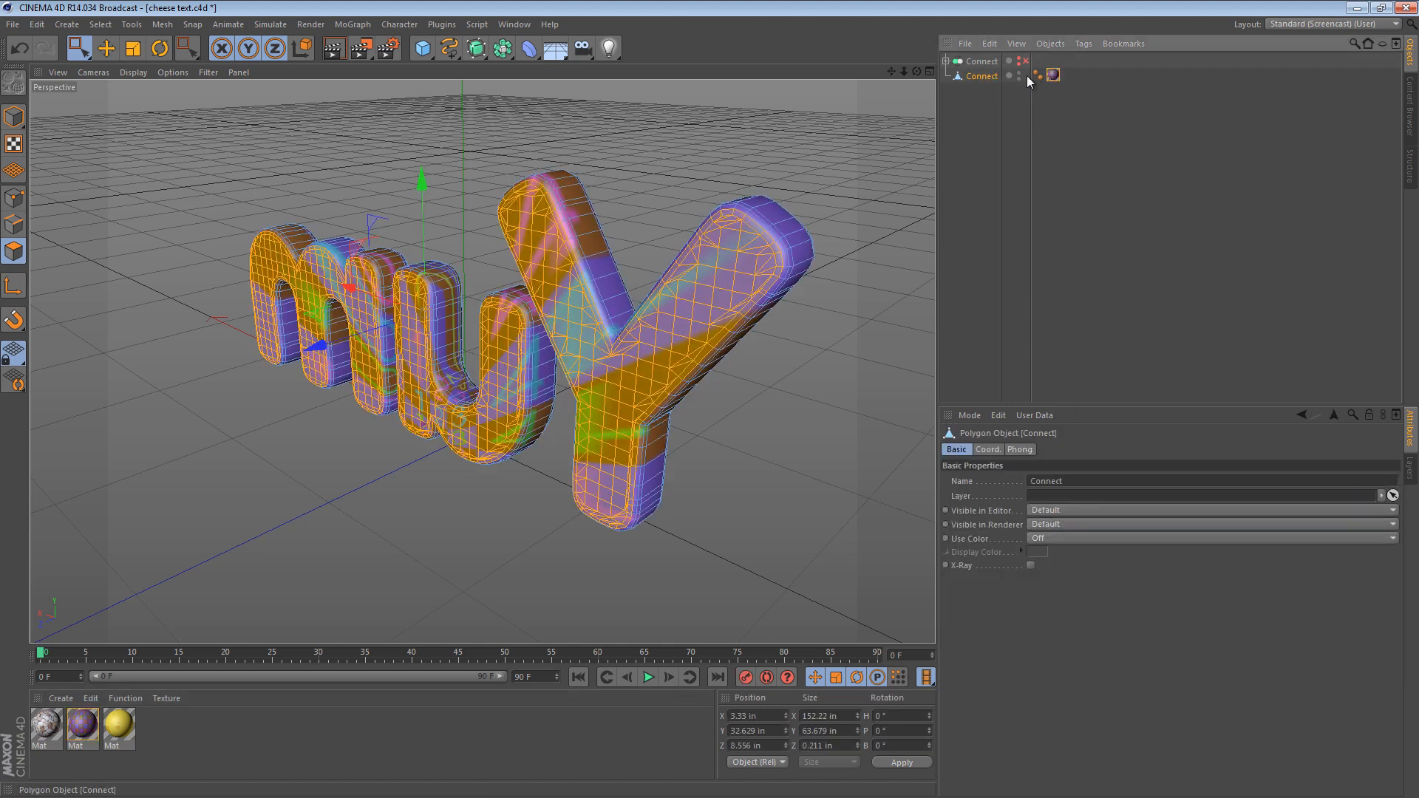
left_click(1053, 76)
left_click(1071, 507)
left_click(1072, 551)
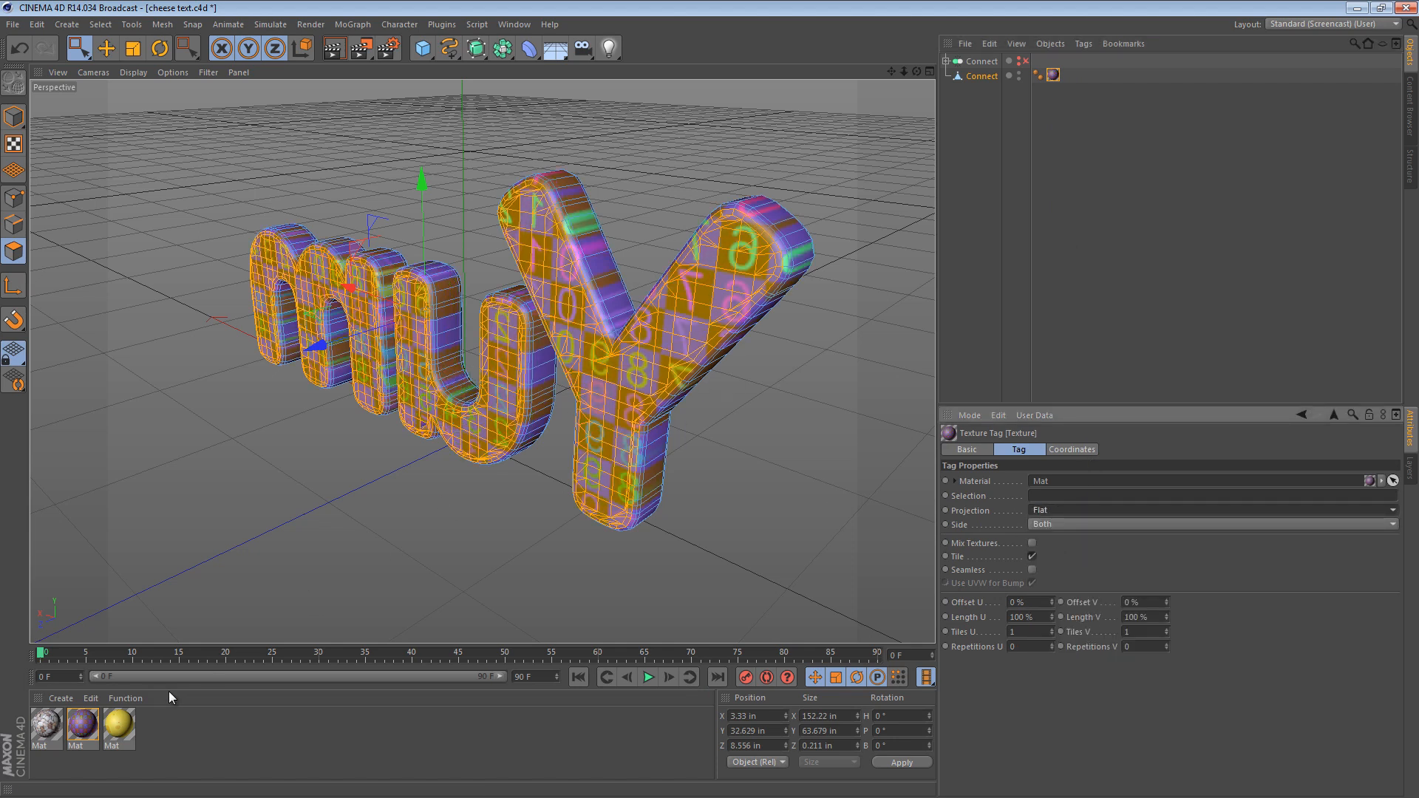
Set the texture preview size of all three materials to 2048x2048 (16 MB), then select only the purple material
left_click_drag(176, 749, 52, 712)
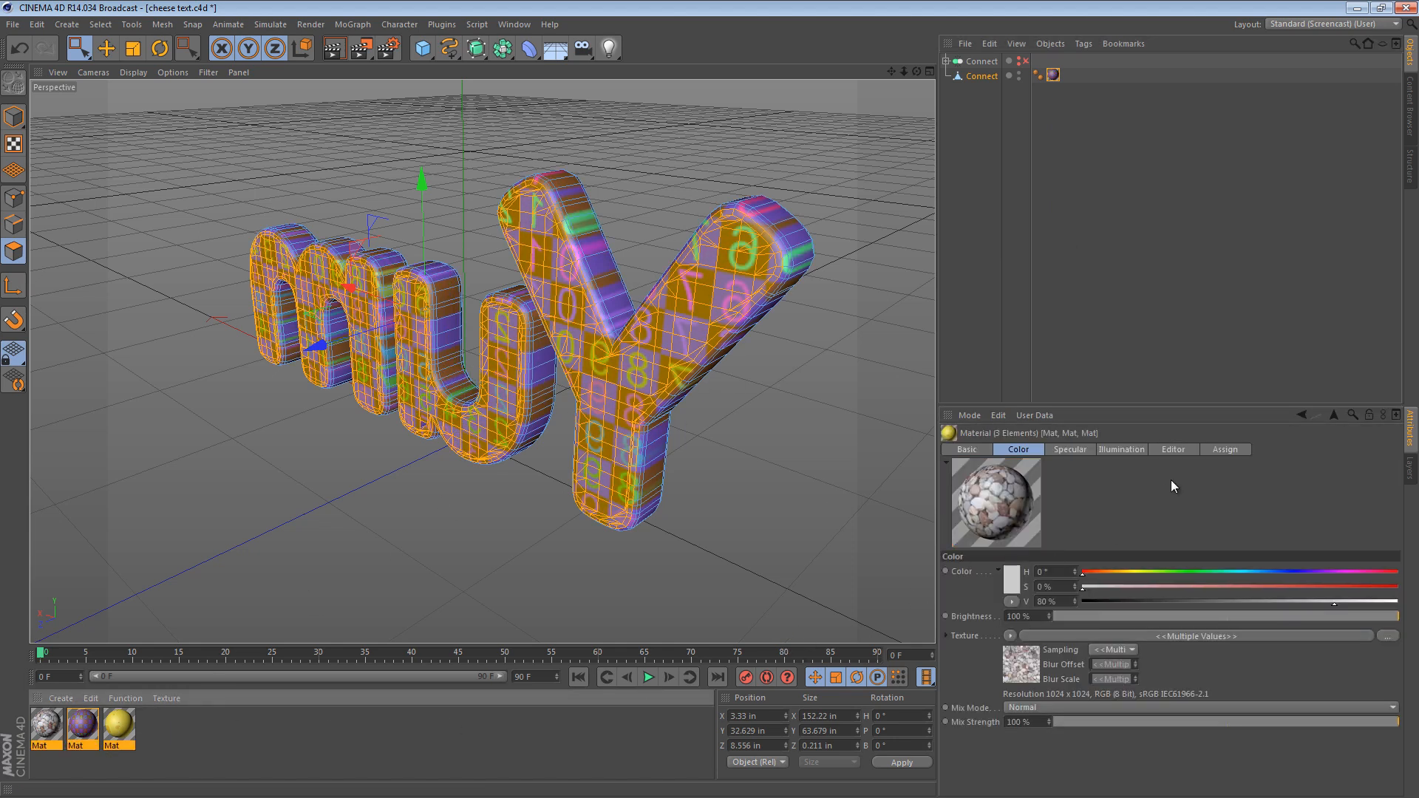
left_click(1181, 452)
left_click(1093, 583)
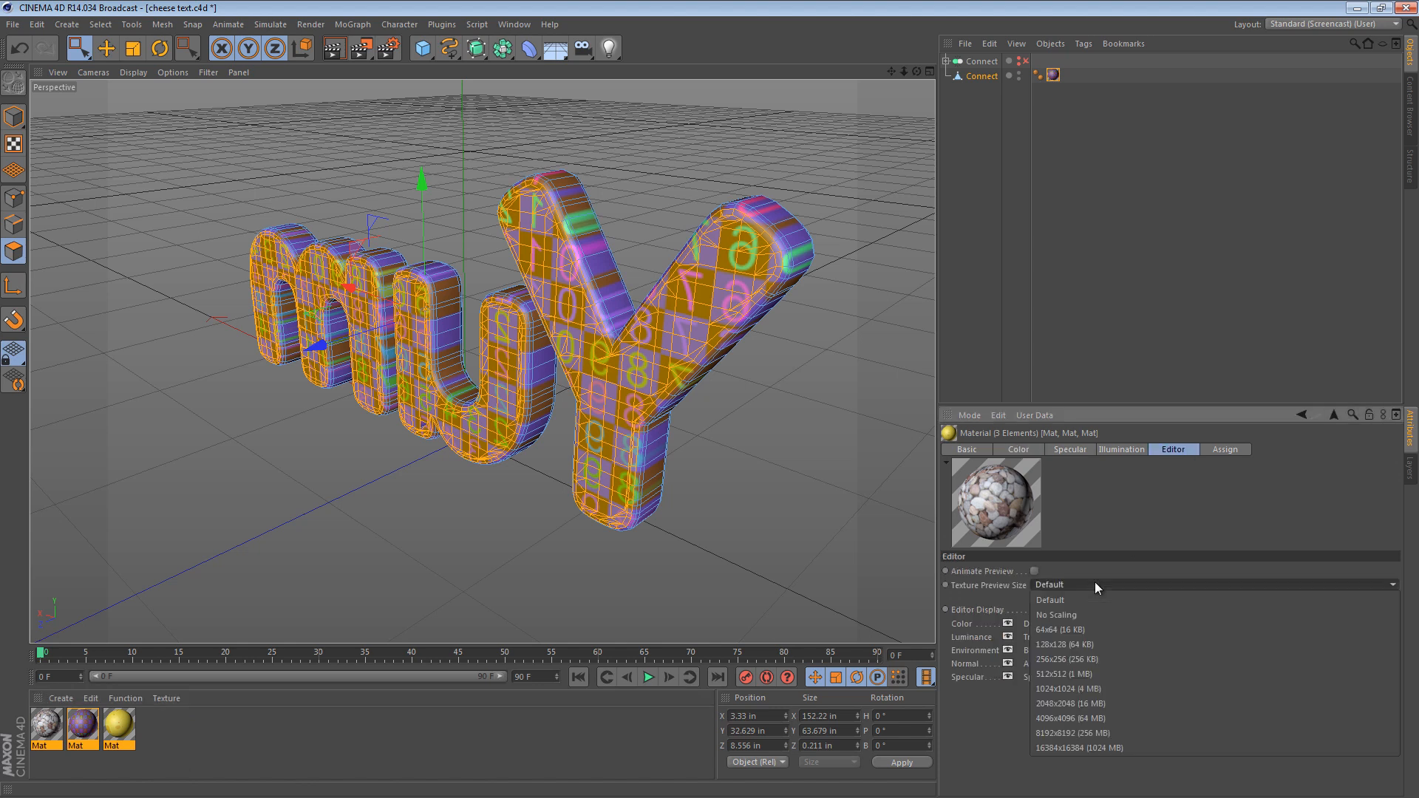
left_click(1122, 696)
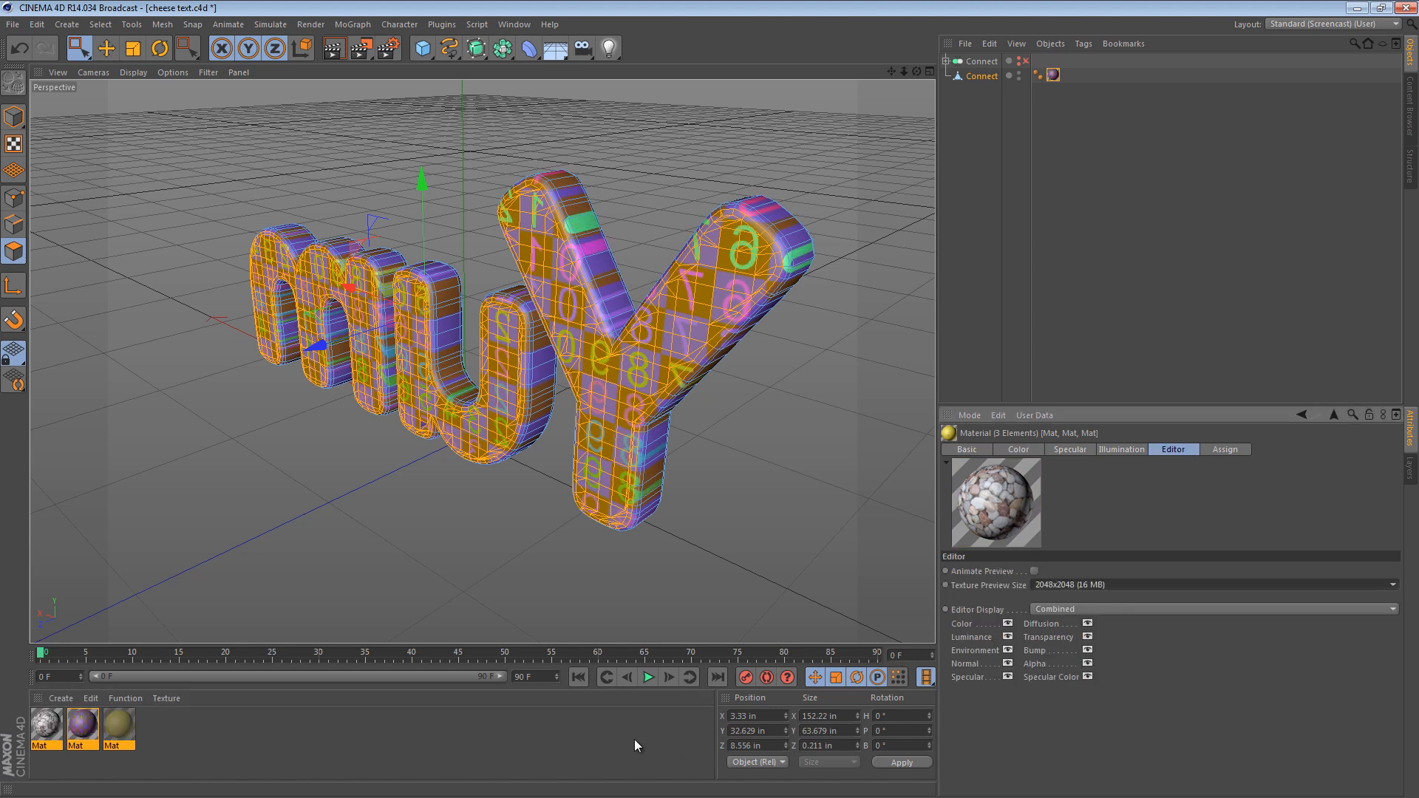
left_click(344, 728)
left_click(94, 732)
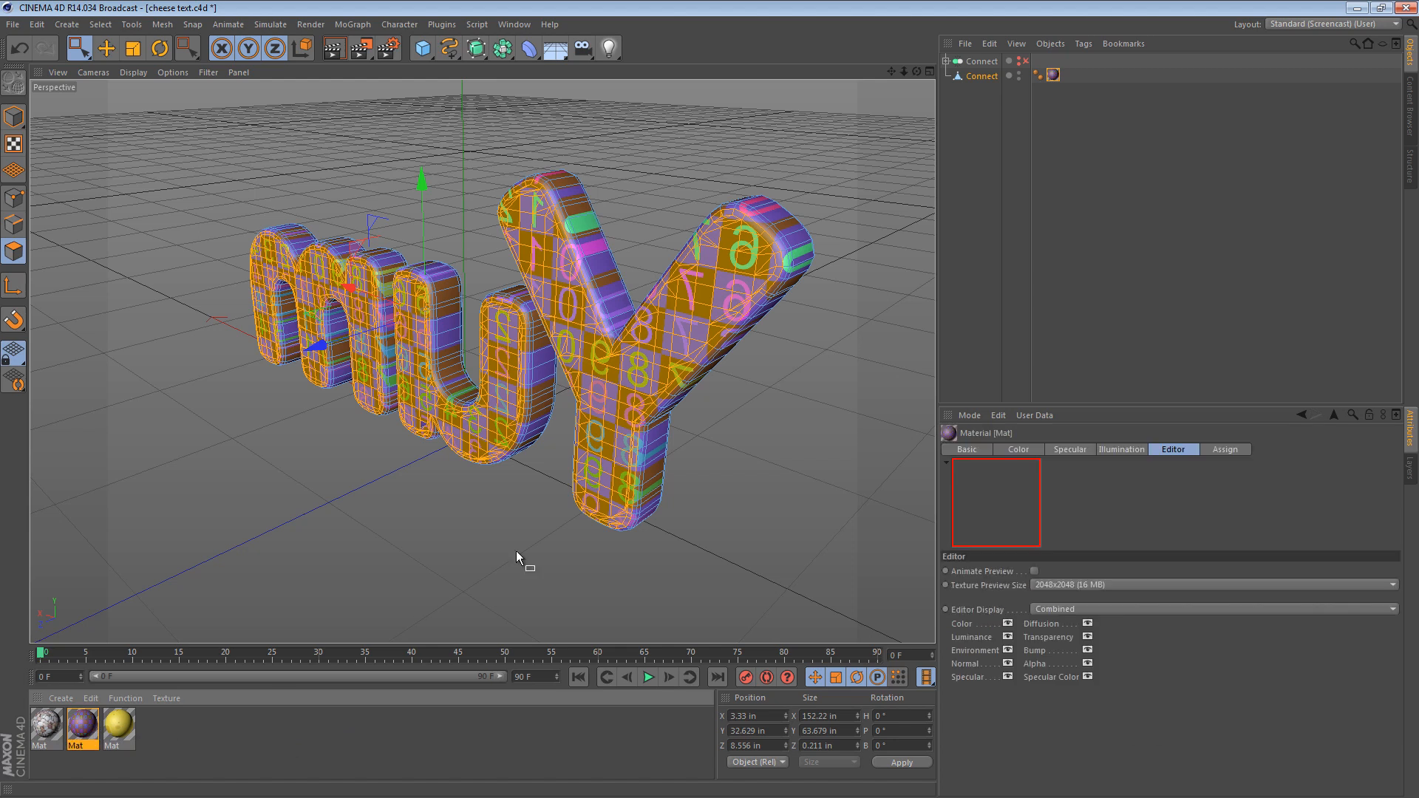
Generate UVW coordinates for the polygon text from the texture tag's flat projection
left_click(1053, 75)
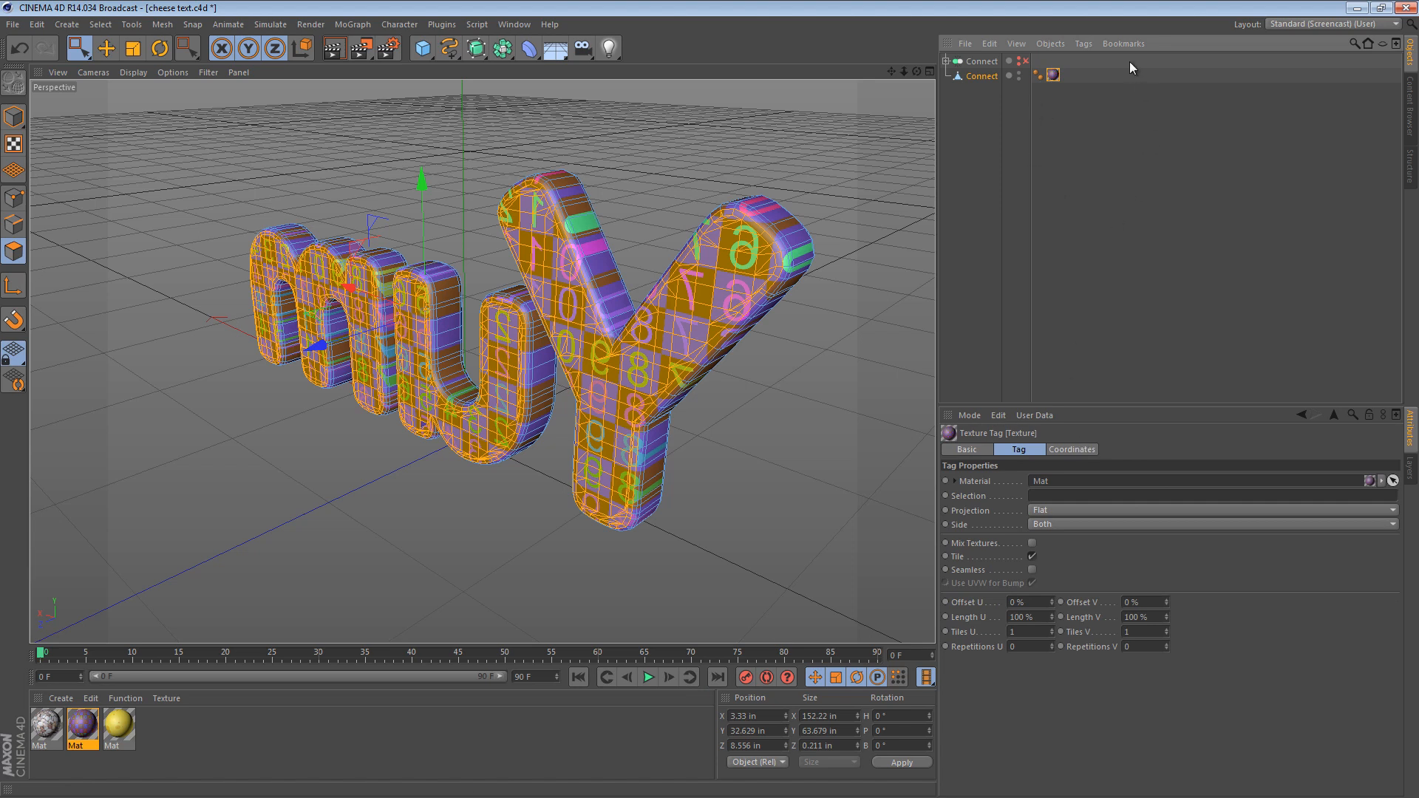
left_click(1084, 43)
left_click(1134, 207)
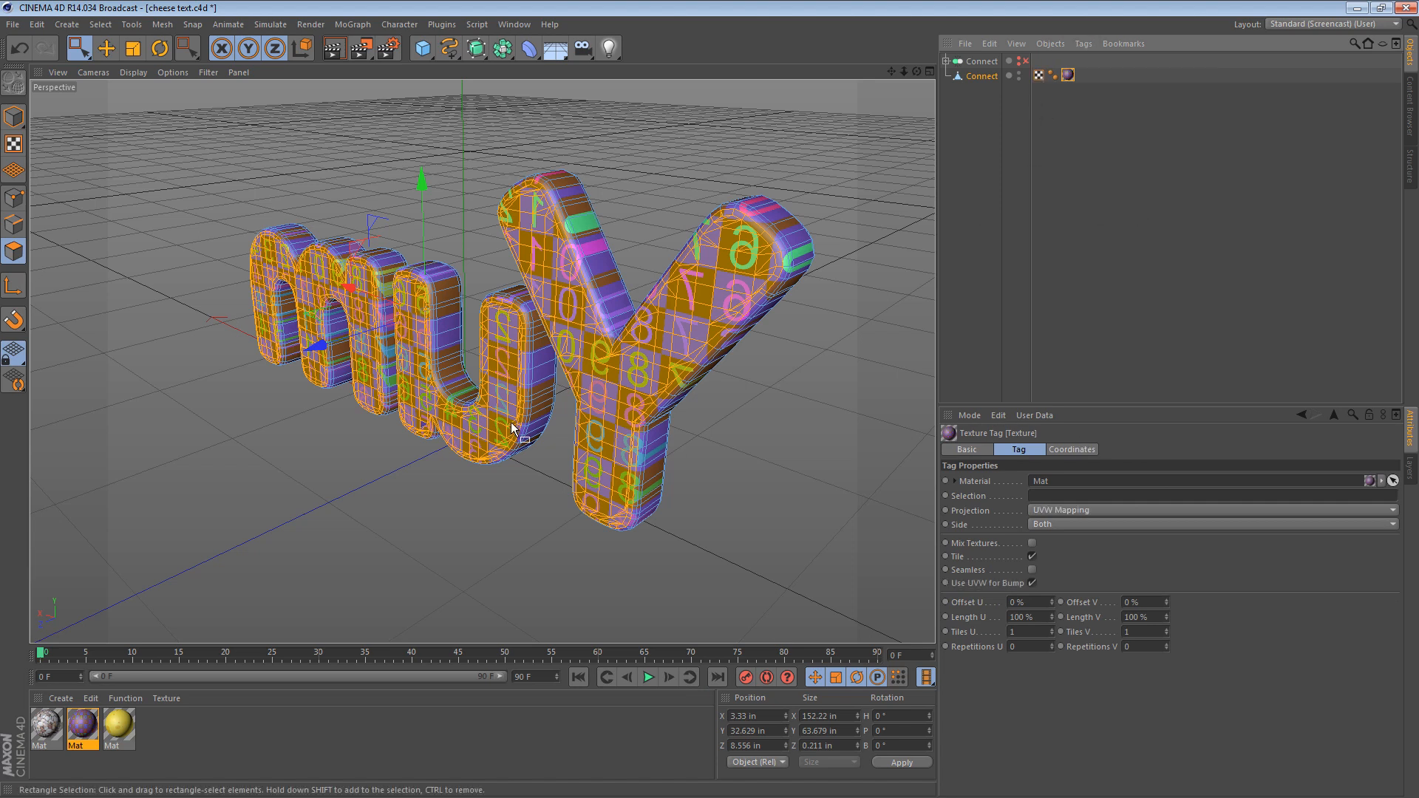
Invert the polygon selection so the text's front and side polygons are selected instead of the back faces
key("u")
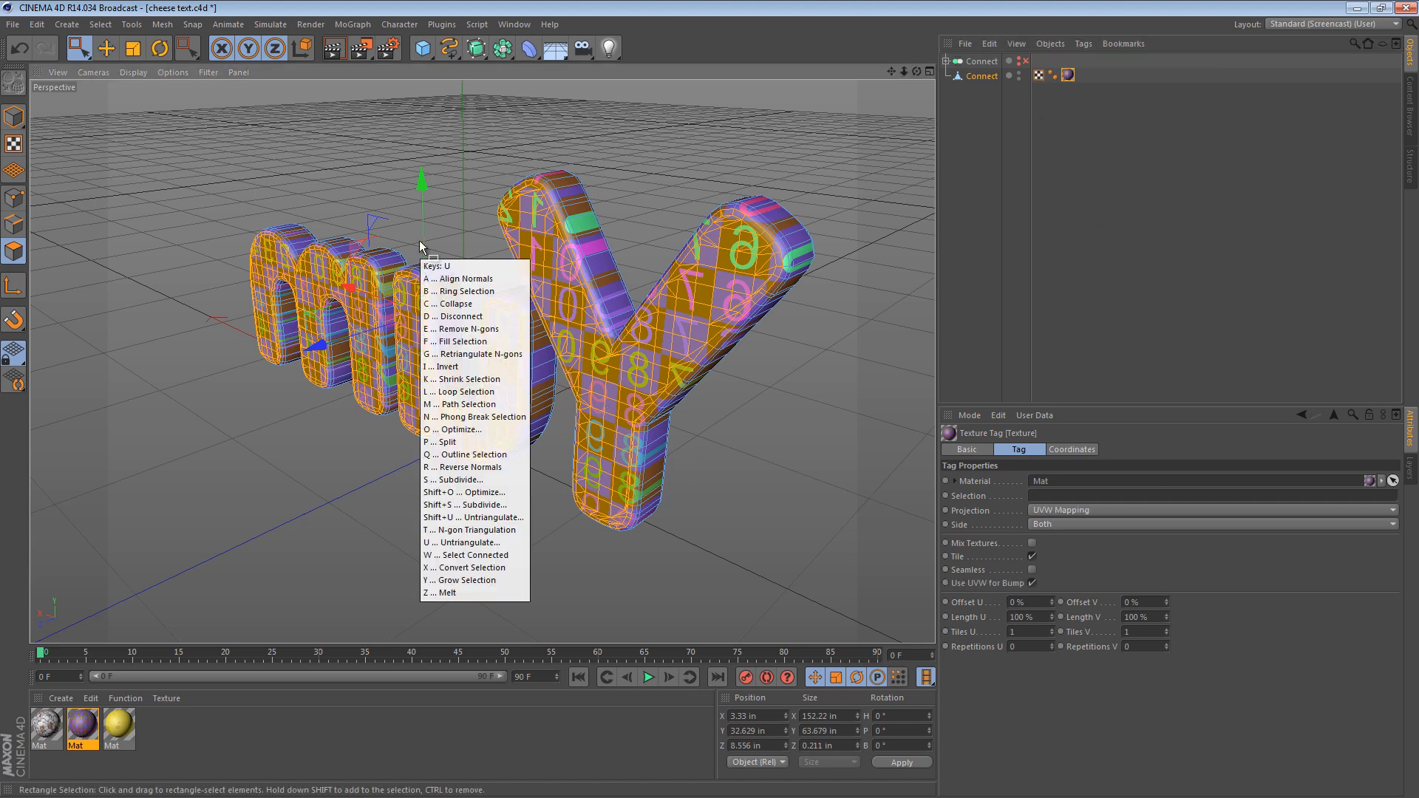
key("i")
left_click_drag(683, 396, 670, 354, "alt")
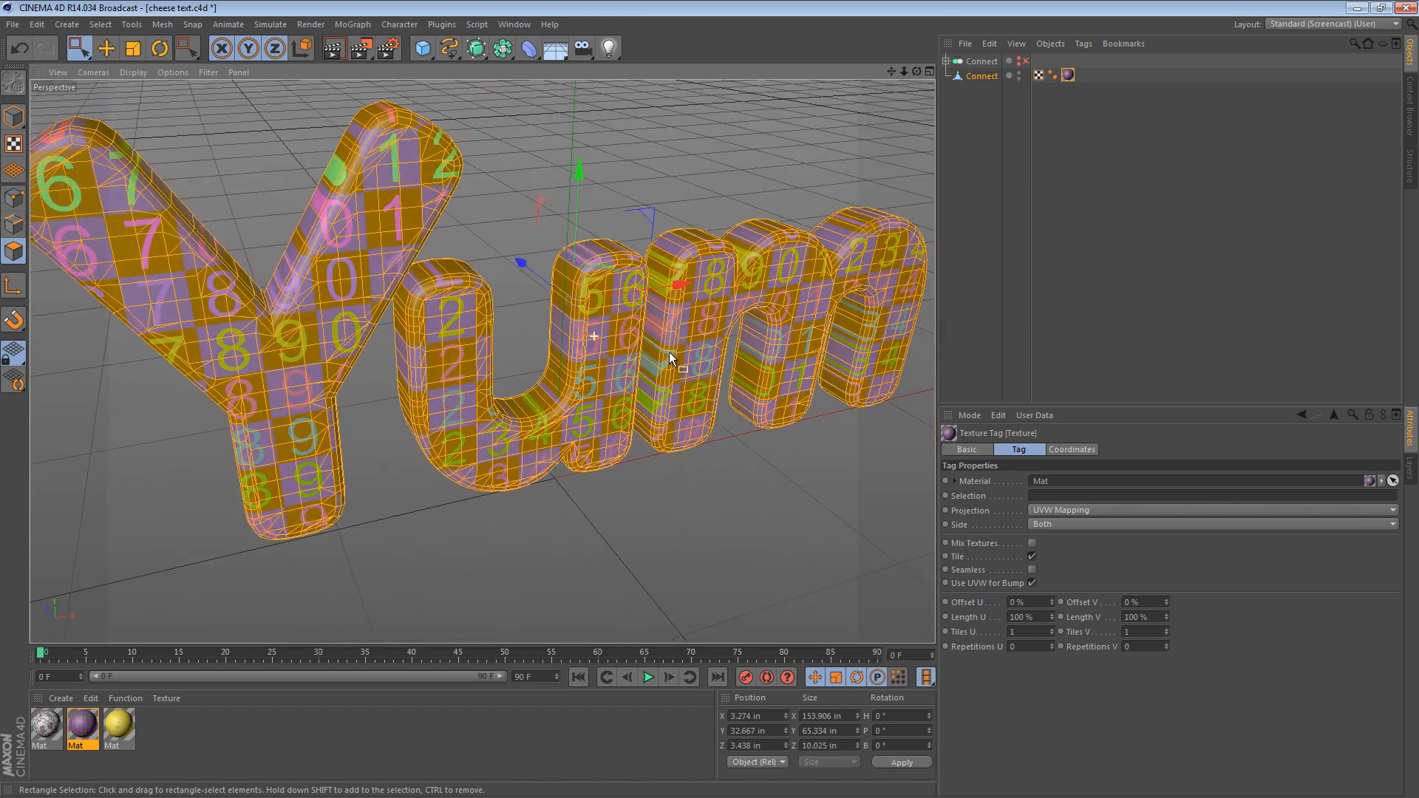
right_click_drag(704, 354, 654, 354, "alt")
left_click_drag(654, 354, 686, 330, "alt")
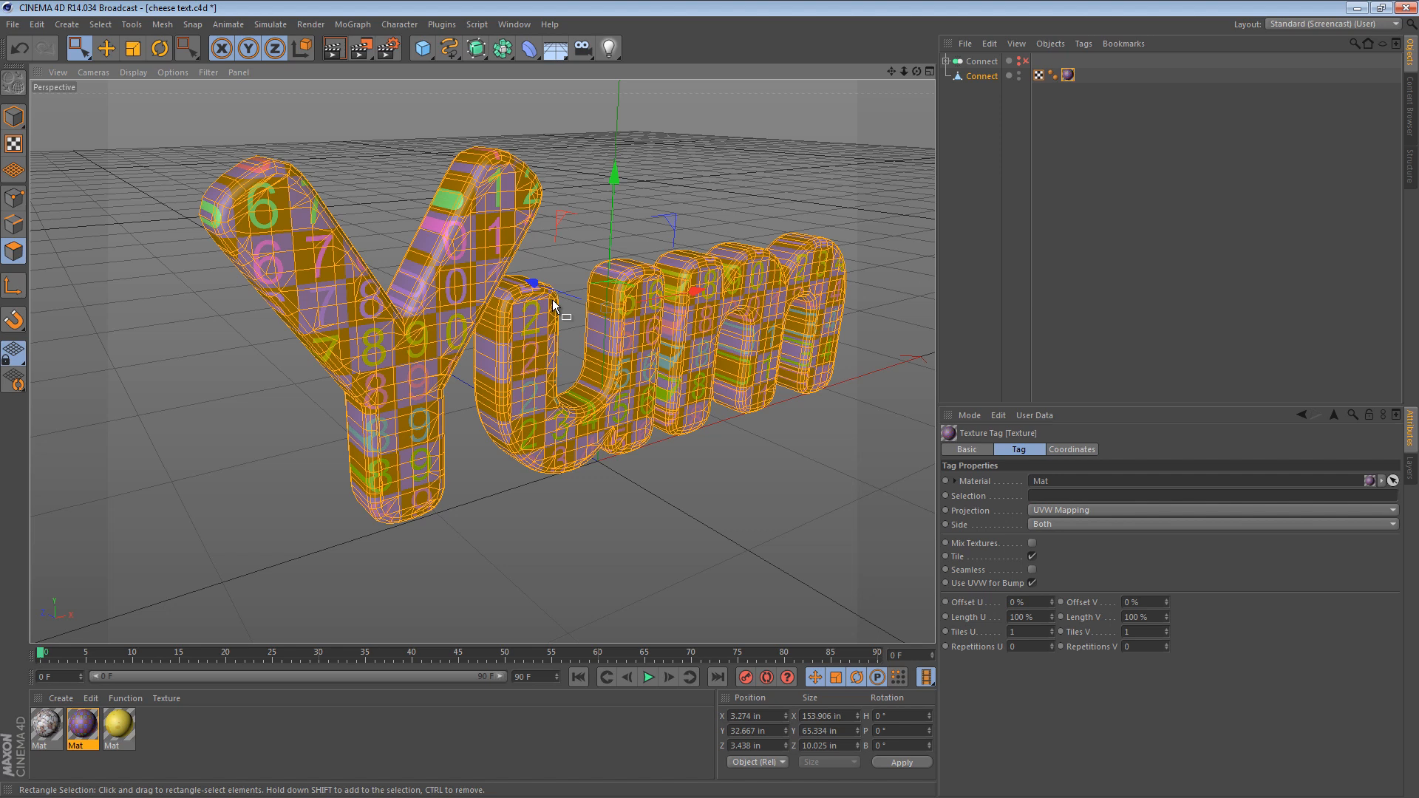
Switch to the BP UV Edit (Screencast) layout and inspect the text's selected polygons from front and back
left_click(1284, 24)
left_click(1314, 98)
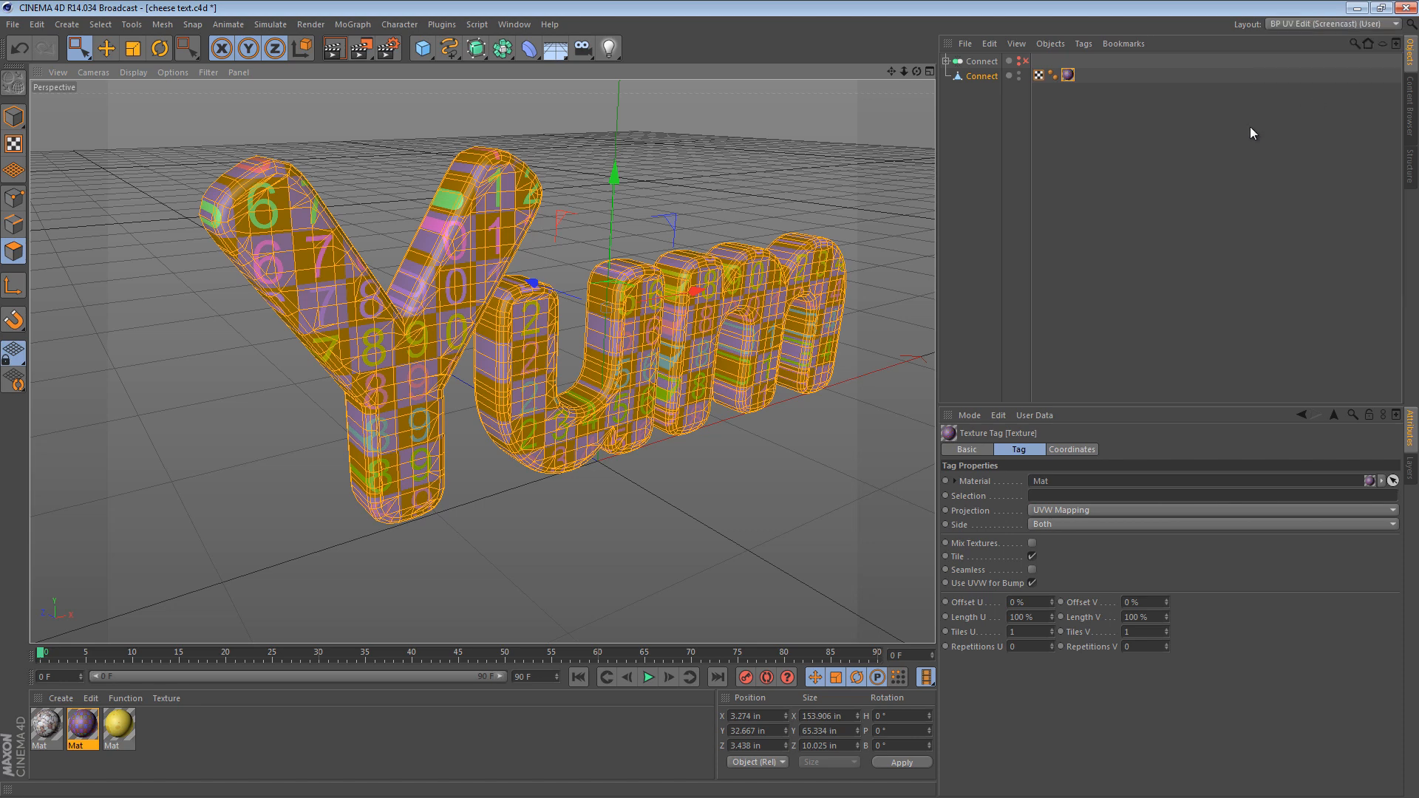
right_click_drag(762, 429, 764, 430, "alt")
middle_click_drag(1017, 197, 1014, 237, "alt")
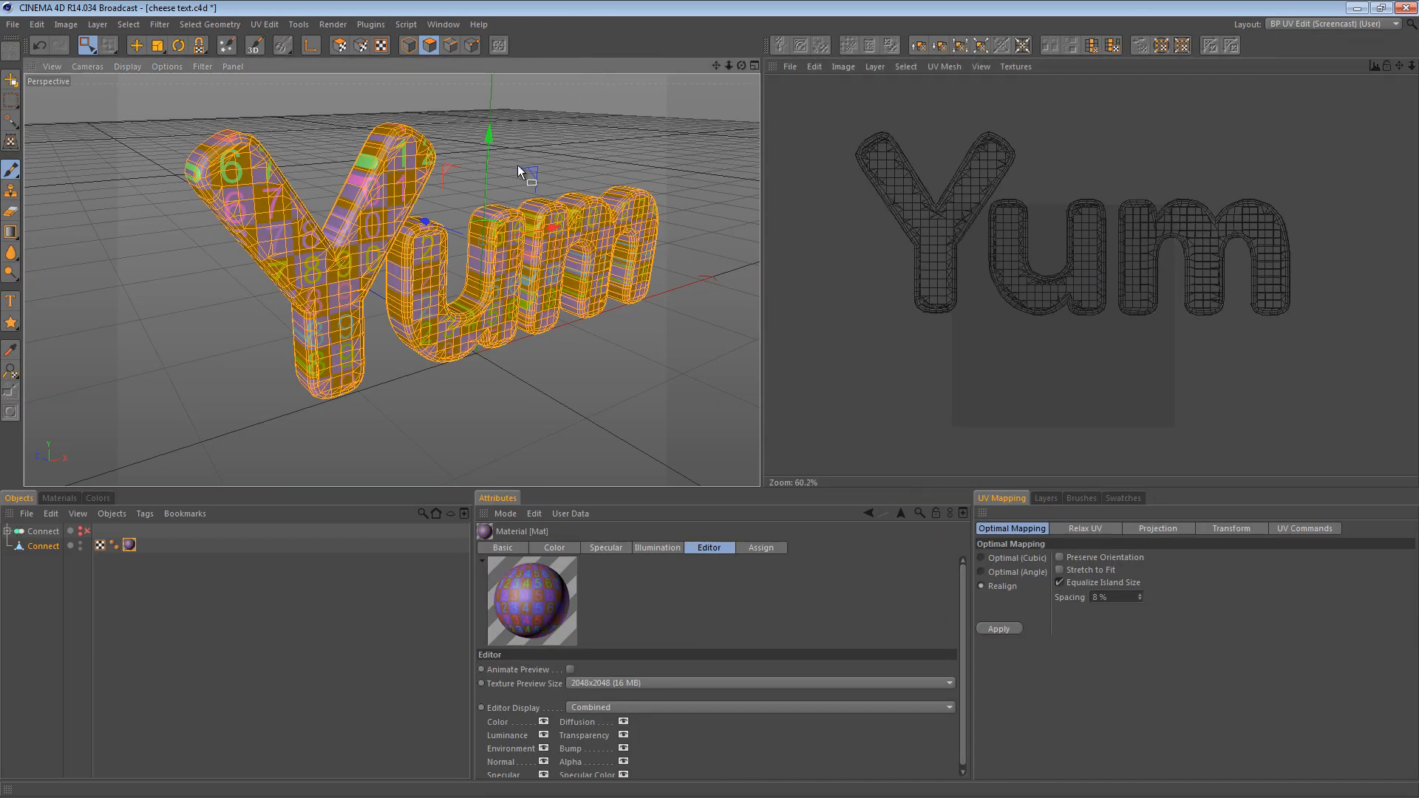
left_click_drag(518, 165, 458, 258, "alt")
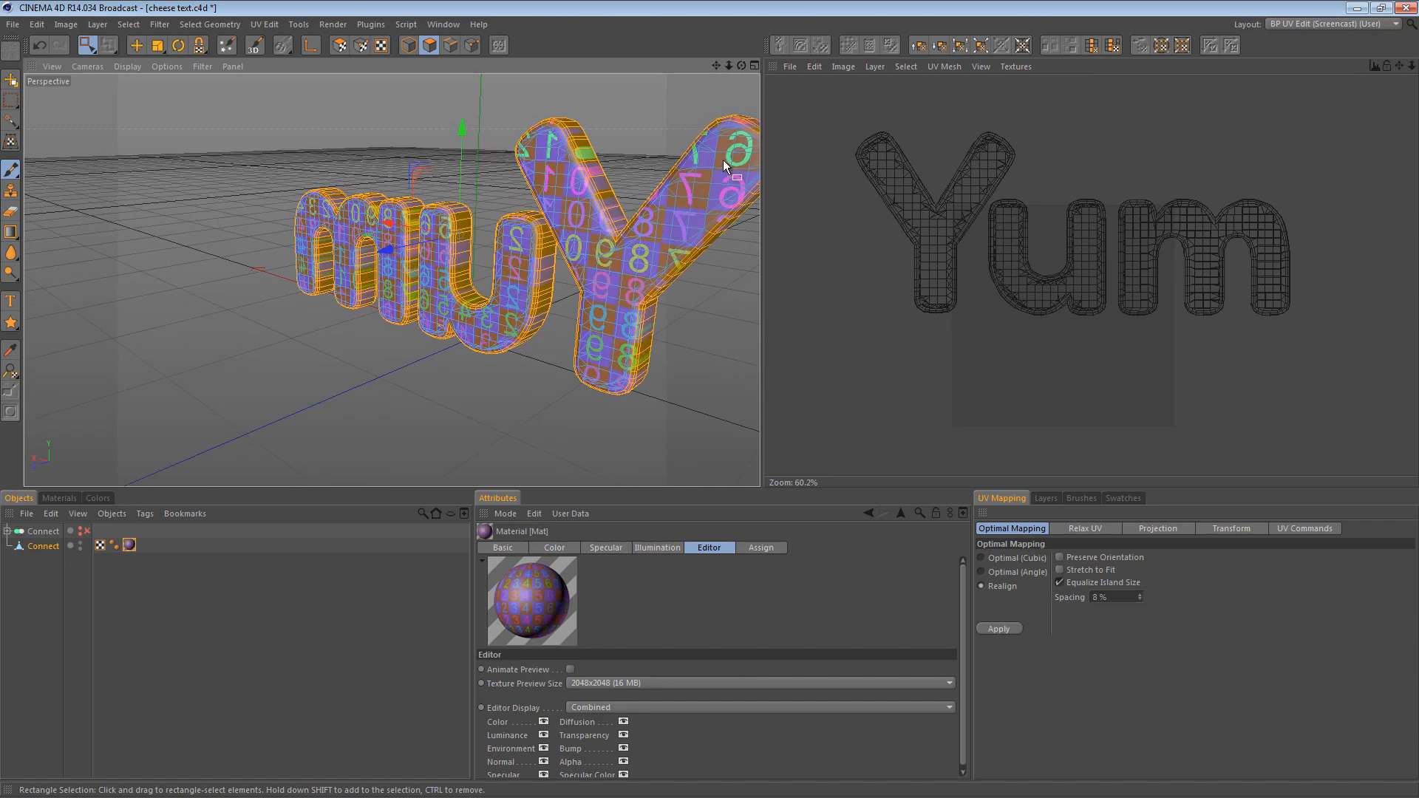
left_click_drag(627, 225, 702, 192, "alt")
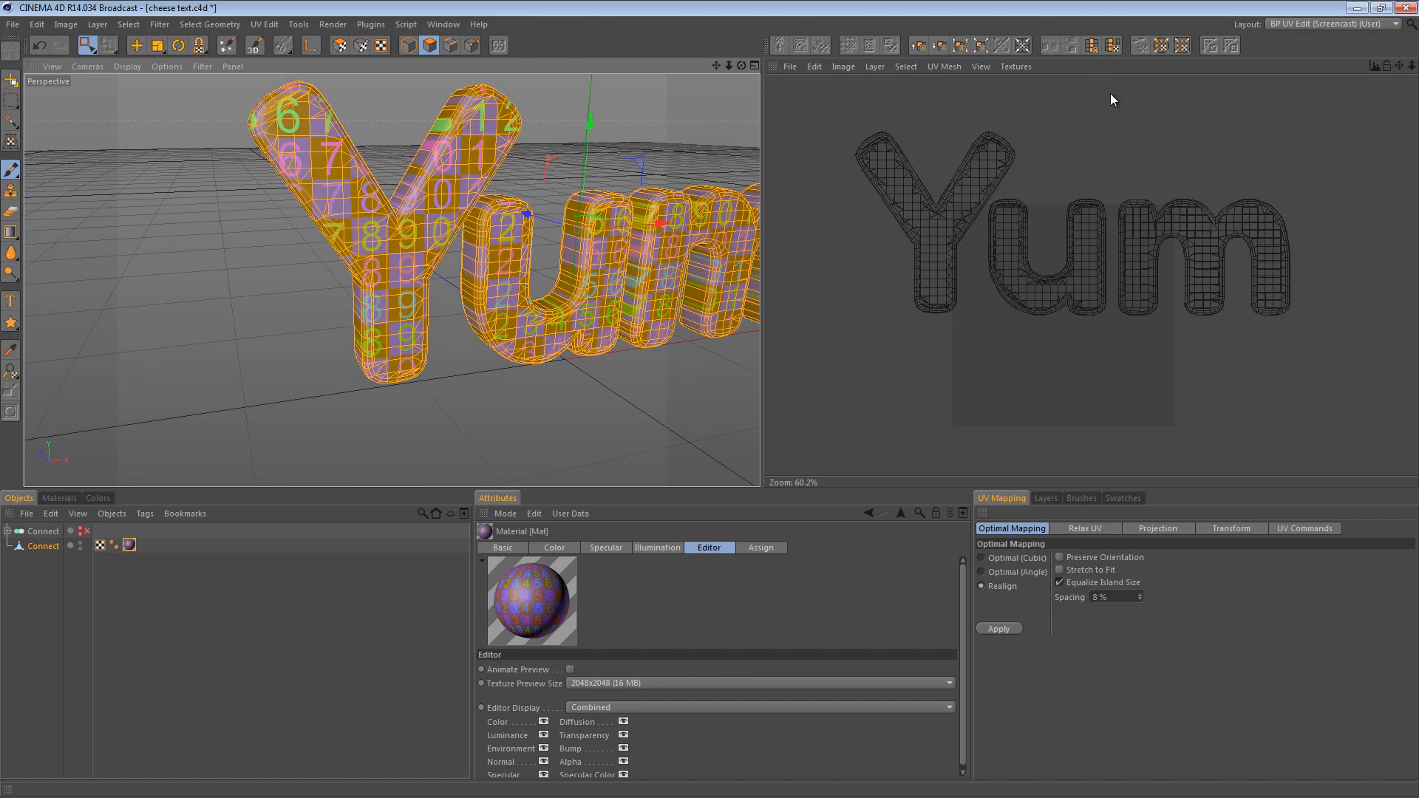
In UV Polygons mode, move the selected front and side UVs down, clear of the back-face UVs
left_click(339, 45)
left_click_drag(983, 191, 764, 434)
scroll(1254, 254, "down", 3)
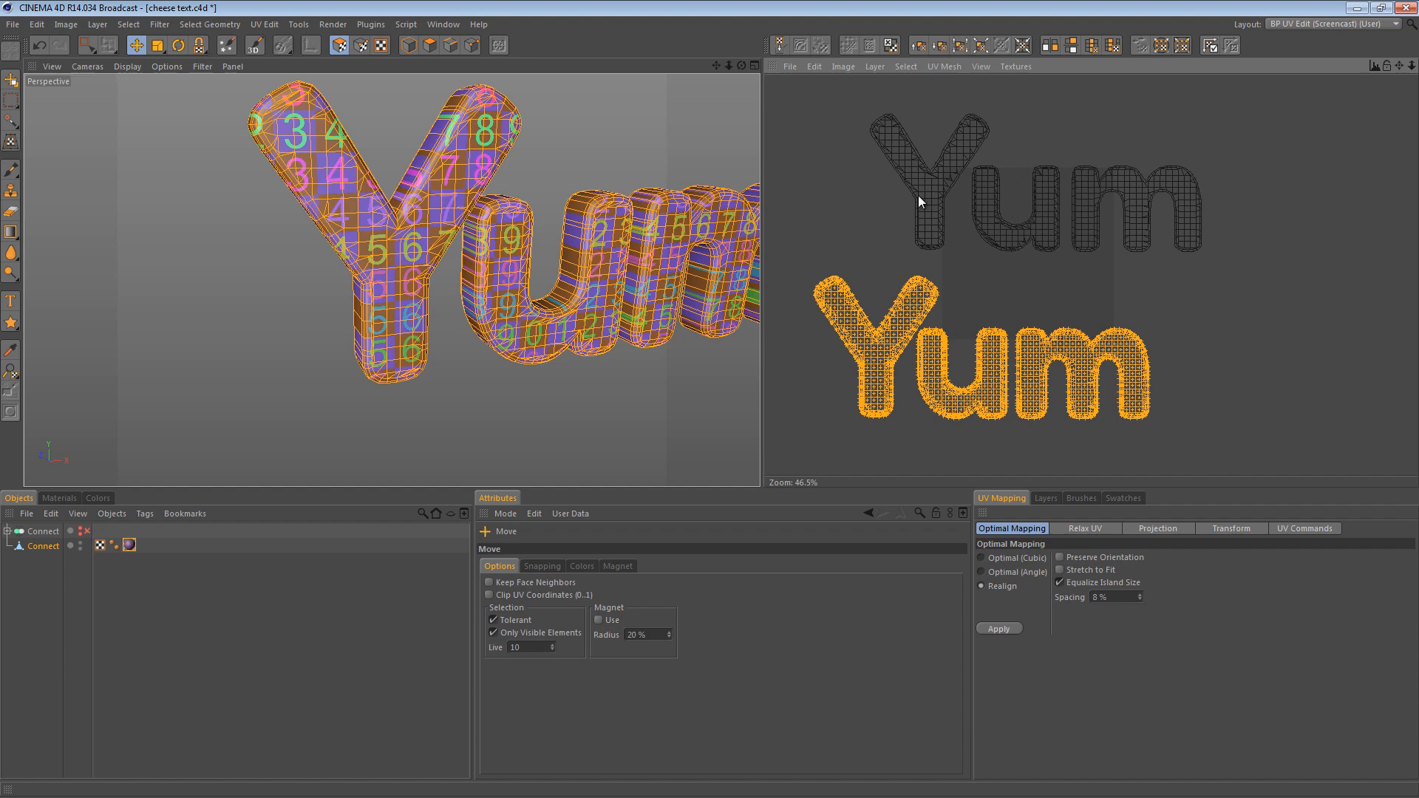
left_click_drag(969, 300, 765, 429)
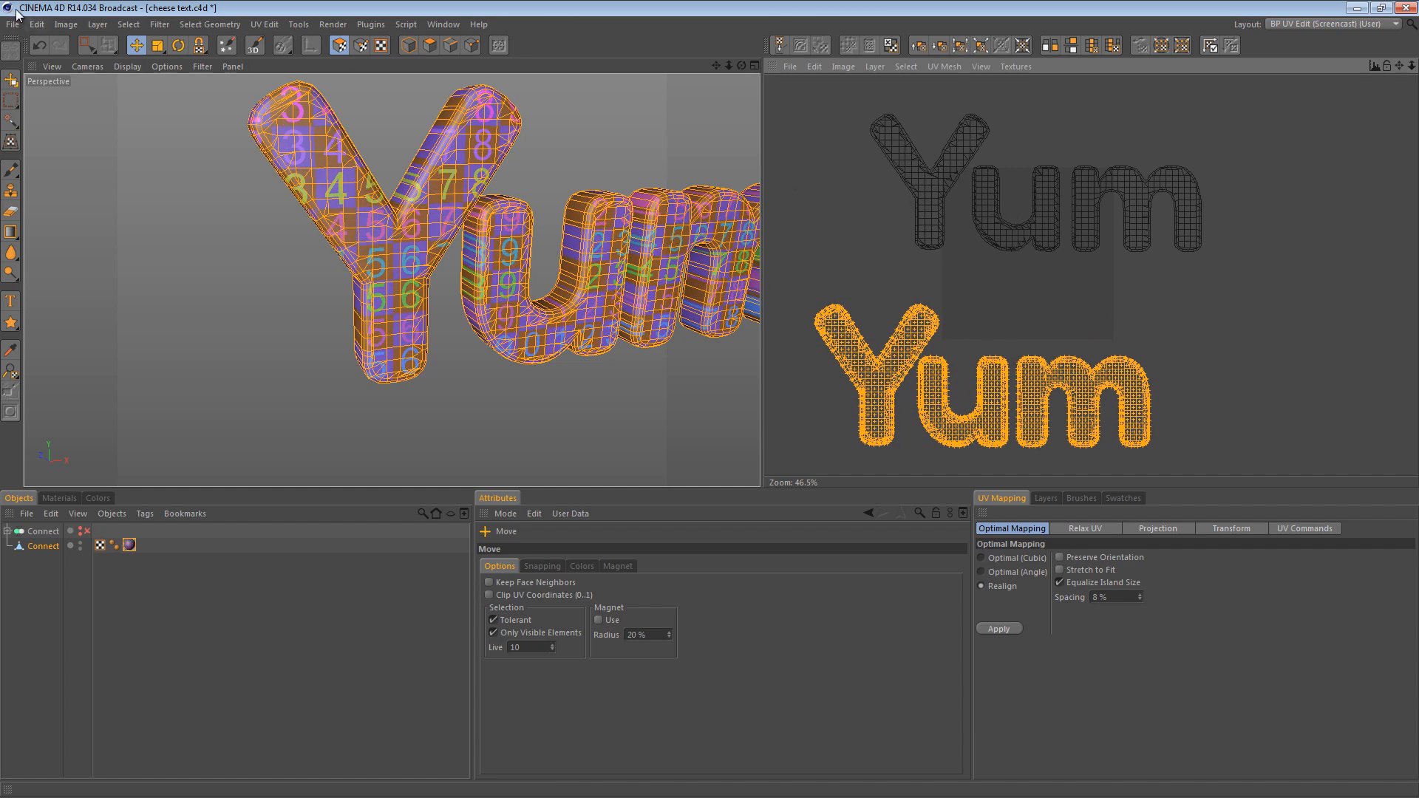
Rectangle-select the back-face UVs and move them outside the UV canvas, up past its upper-right corner
left_click(87, 45)
left_click_drag(845, 93, 1293, 279)
key("e")
left_click_drag(767, 428, 765, 428)
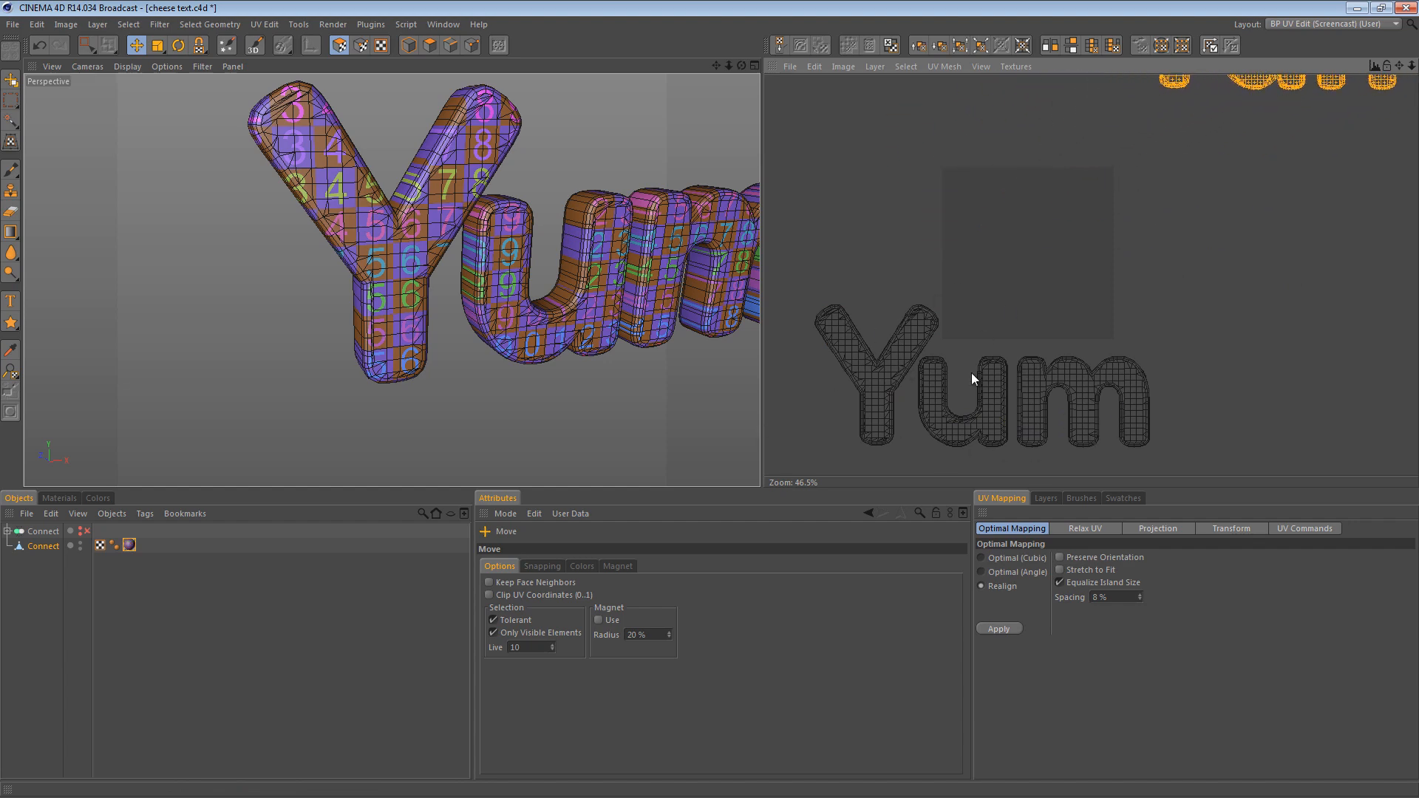
mouse_move(796, 276)
left_mouse_down()
mouse_move(756, 428)
mouse_move(791, 273)
left_mouse_up()
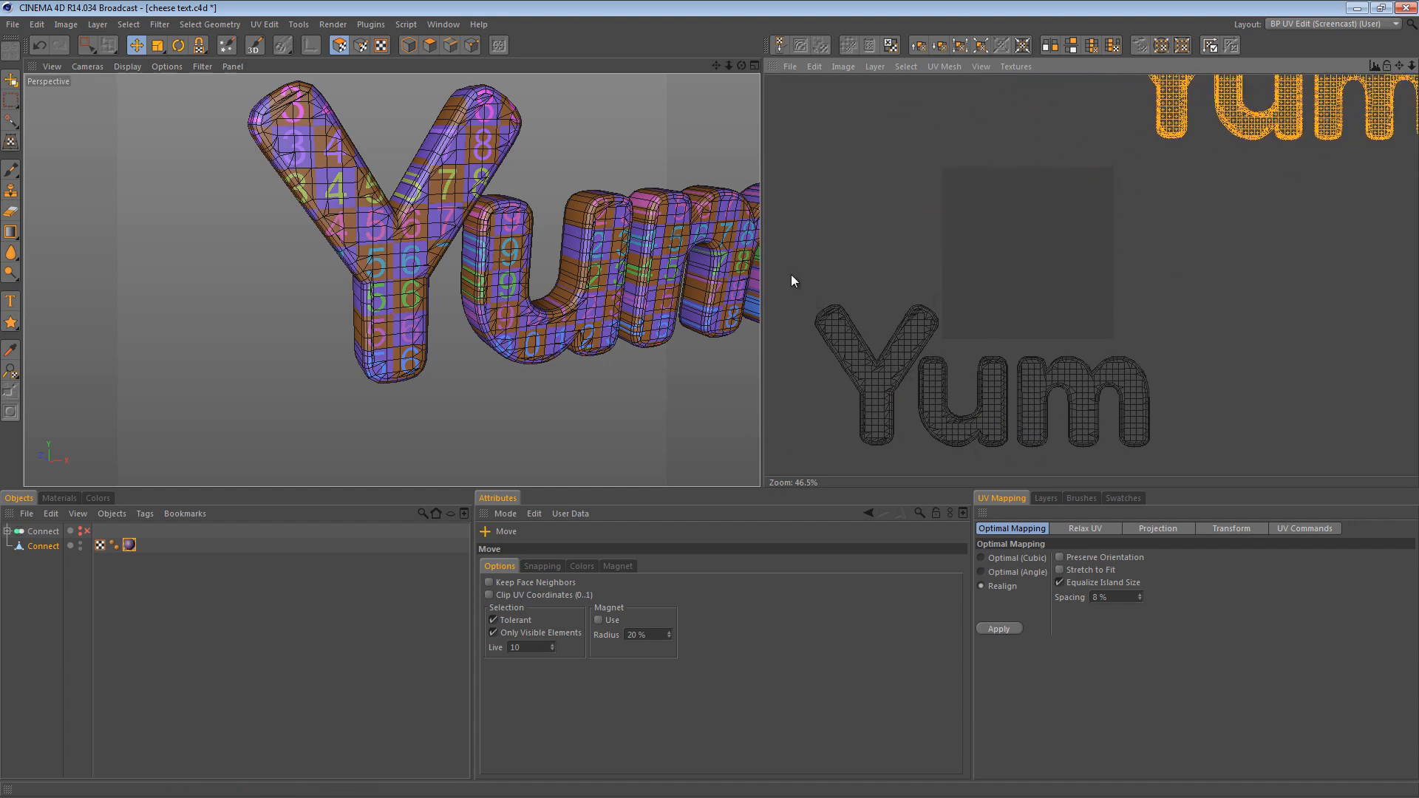
Rectangle-select the front and side UVs, move them onto the UV canvas and scale them down to fit its upper half
left_click_drag(90, 48, 140, 68)
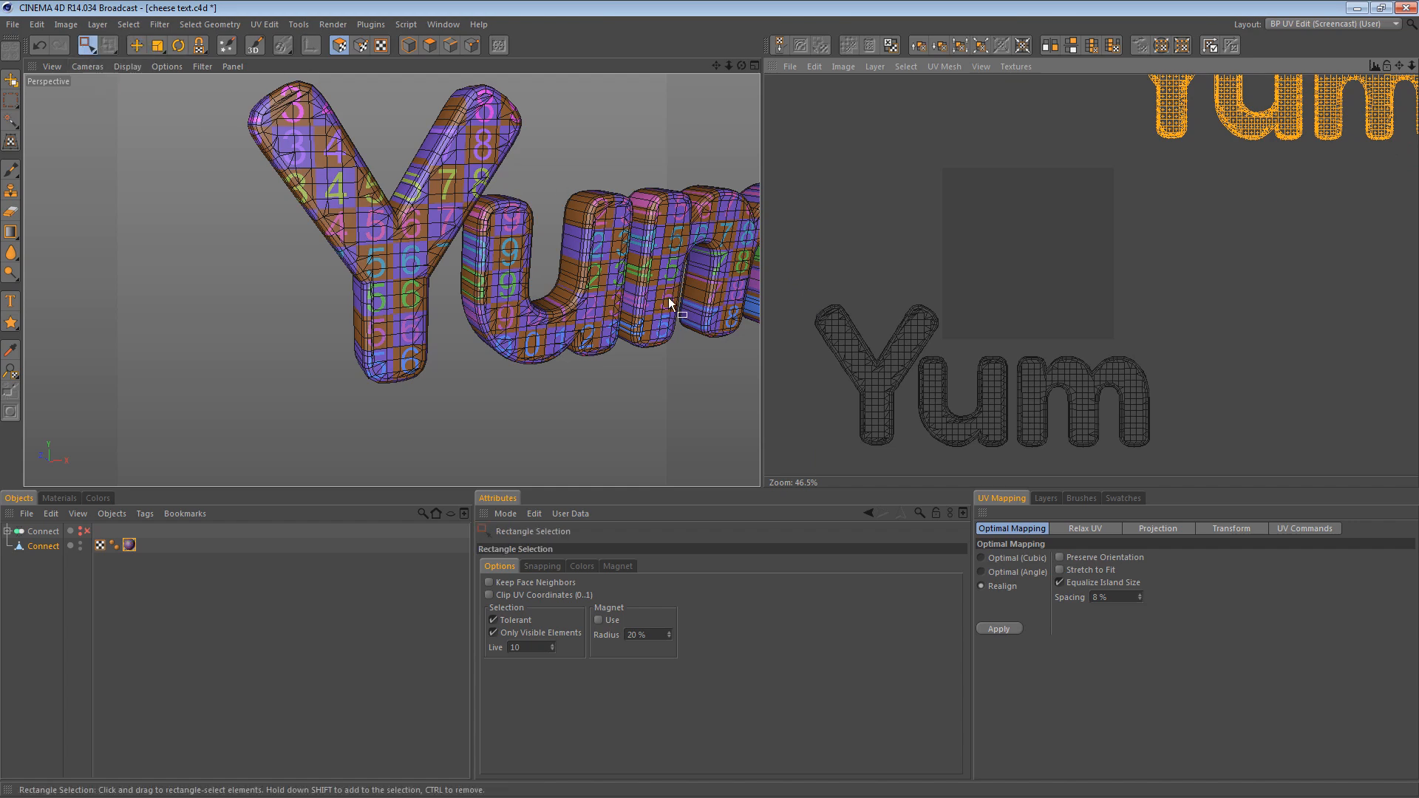
left_click_drag(790, 264, 1192, 469)
key("e")
left_click_drag(1073, 437, 1093, 294)
key("t")
left_click_drag(1053, 401, 761, 428)
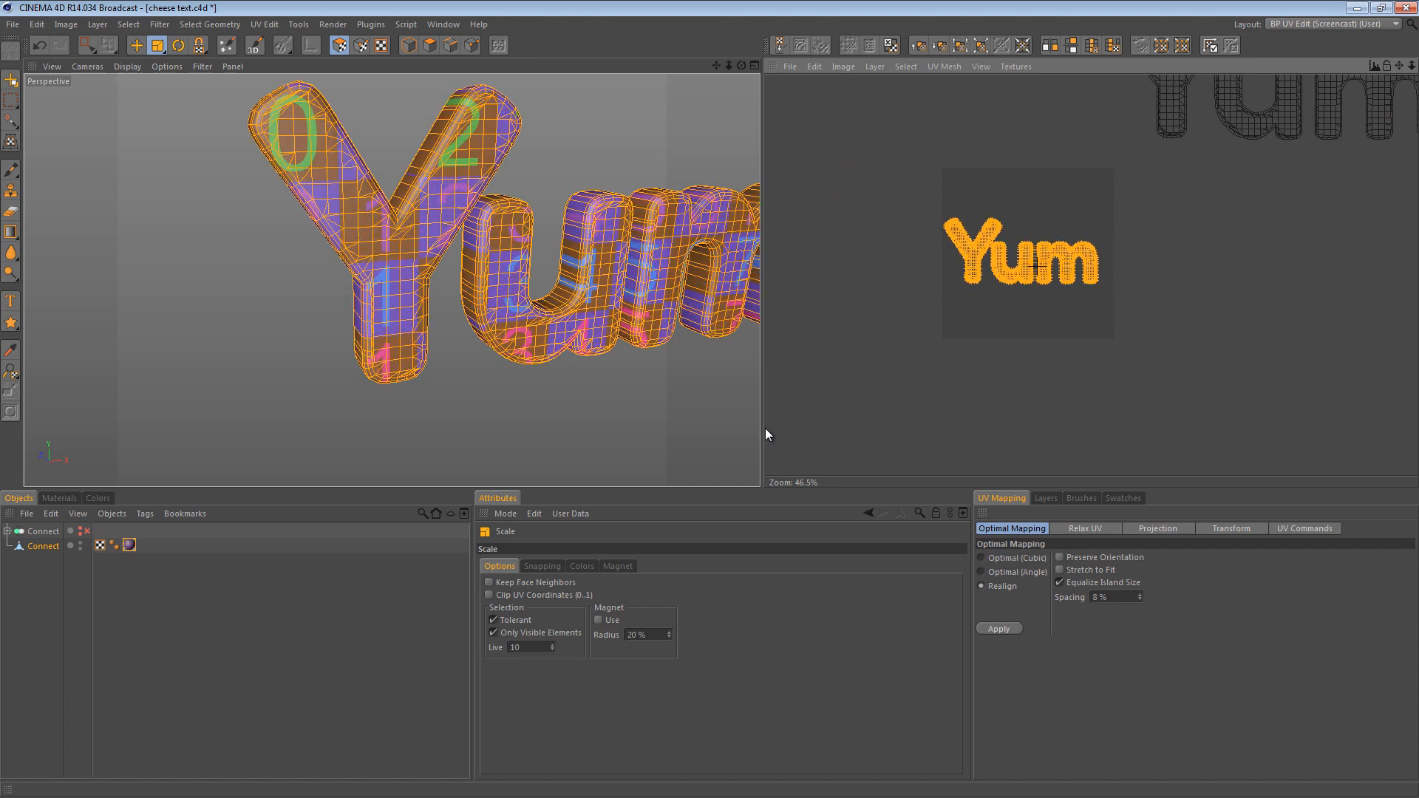
key("e")
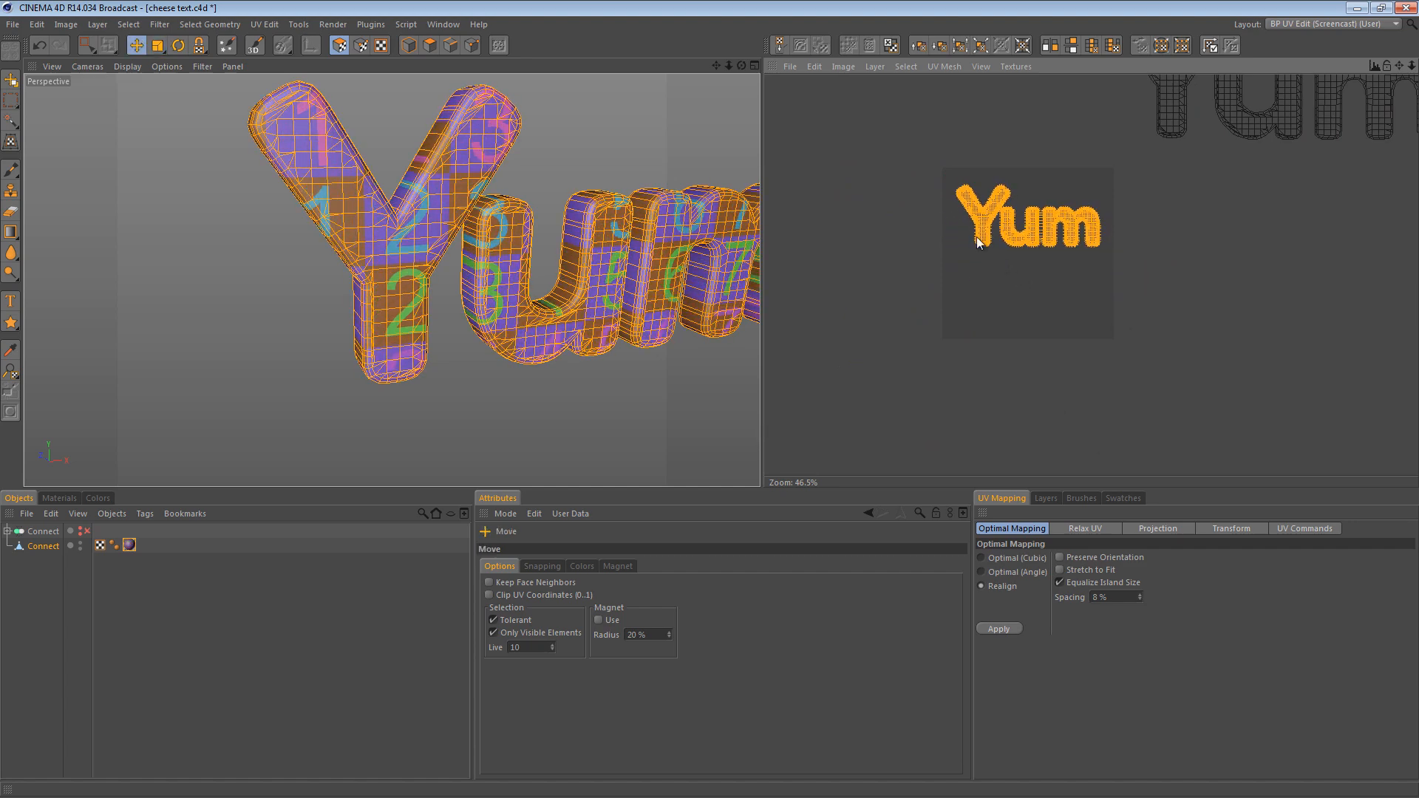
Examine the repositioned UVs and the checker texture on the text's fronts and sides for stretching from several angles
scroll(777, 428, "up", 5)
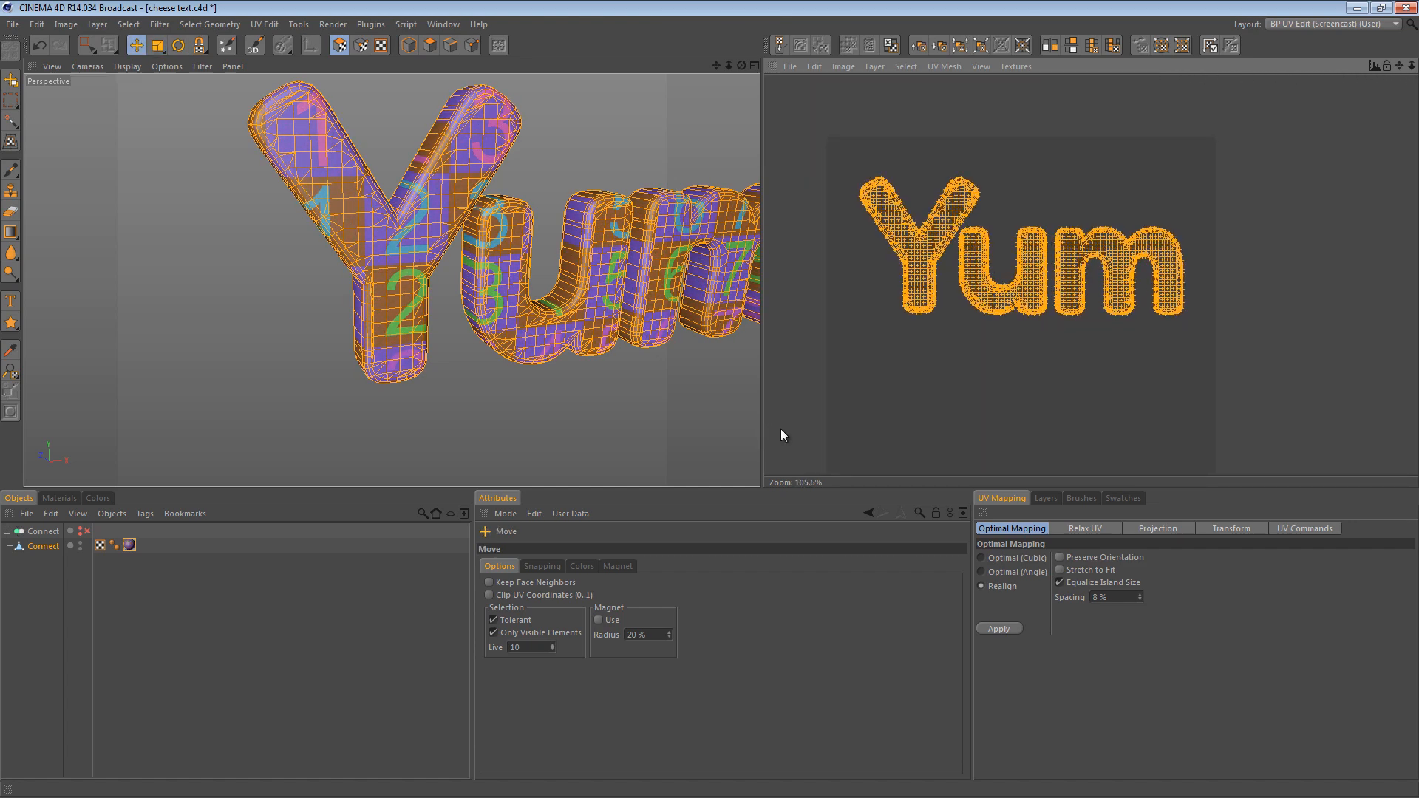
right_click_drag(781, 430, 937, 214, "alt")
middle_click_drag(902, 268, 973, 250, "alt")
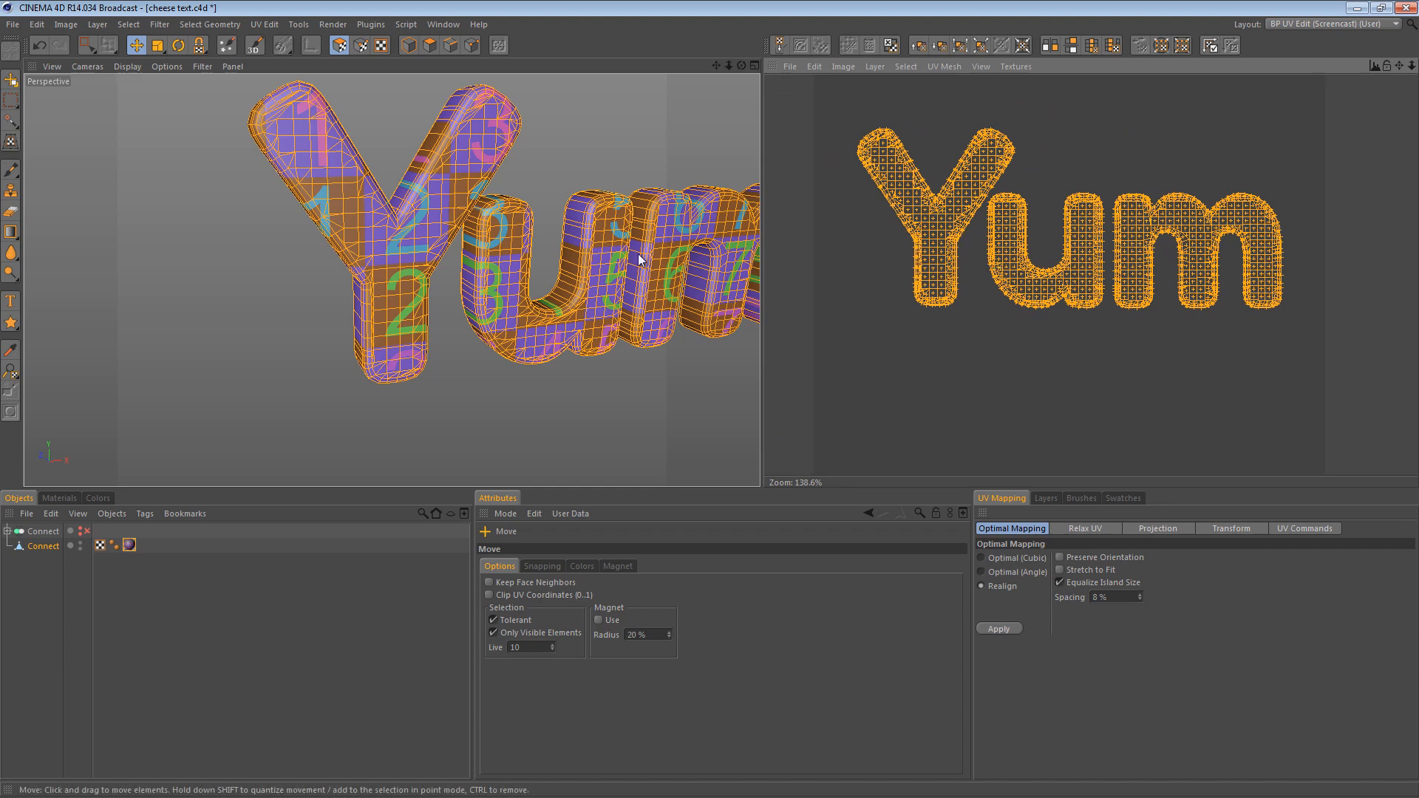
middle_click_drag(637, 254, 465, 261, "alt")
left_click_drag(545, 252, 231, 186, "alt")
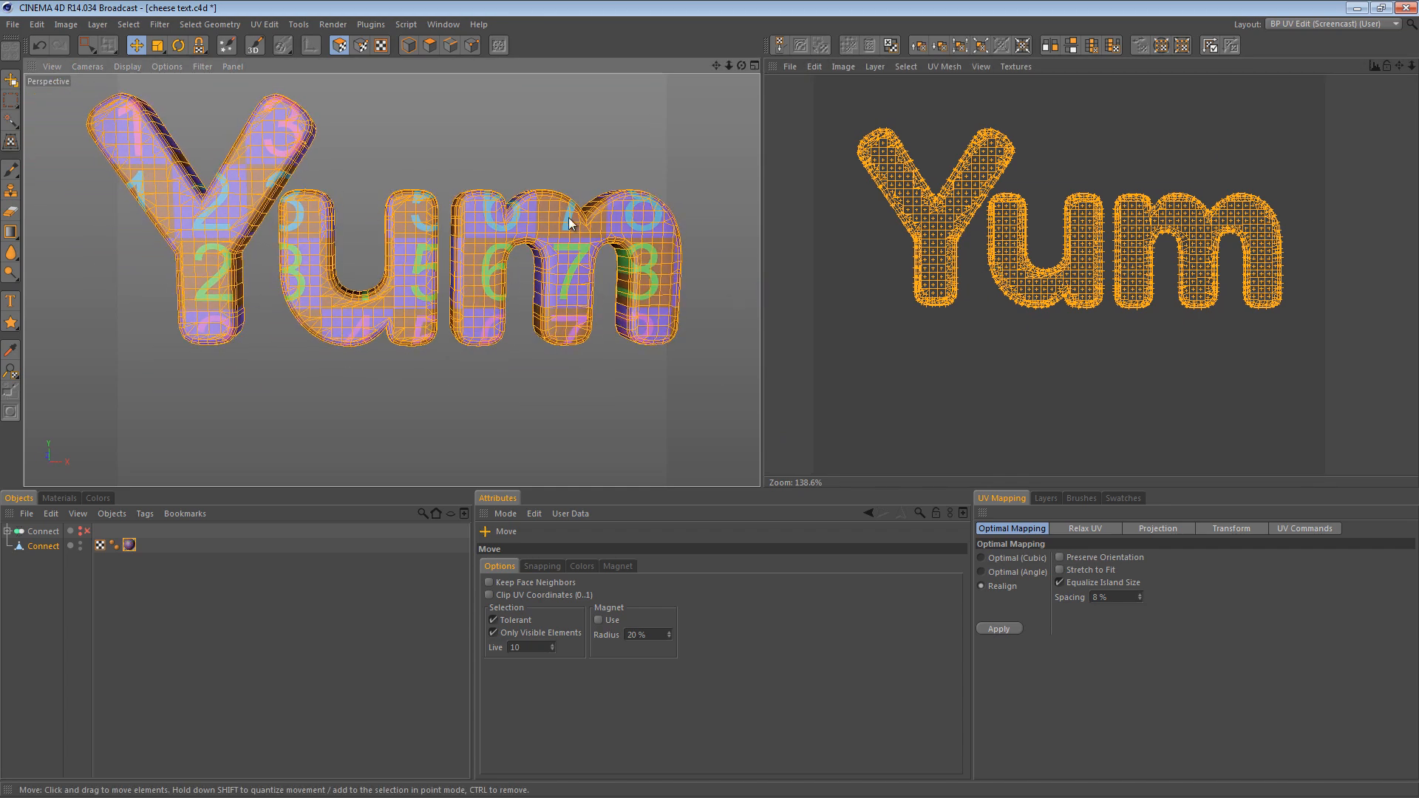
left_click_drag(569, 221, 650, 220, "alt")
right_click_drag(302, 280, 378, 274, "alt")
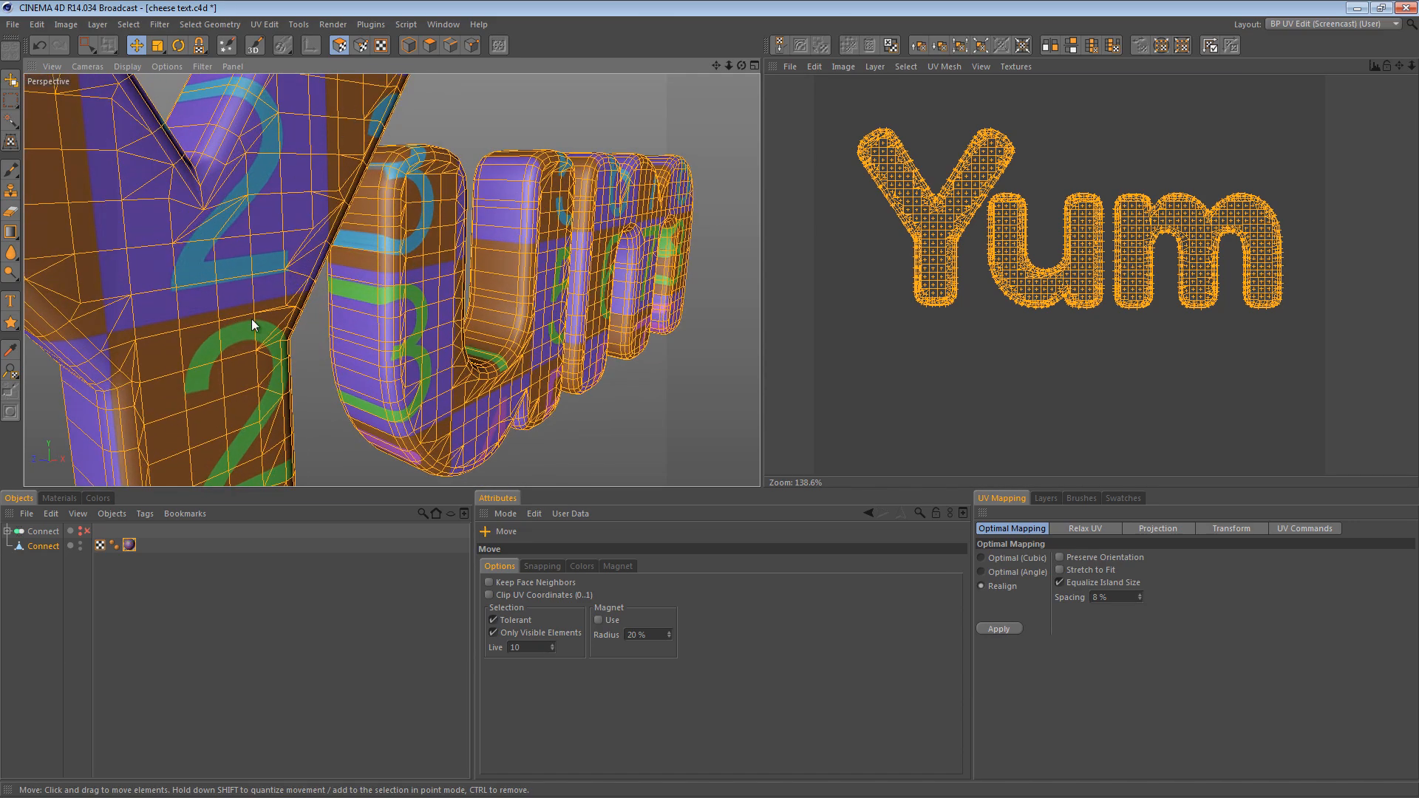
left_click_drag(270, 211, 98, 196, "alt")
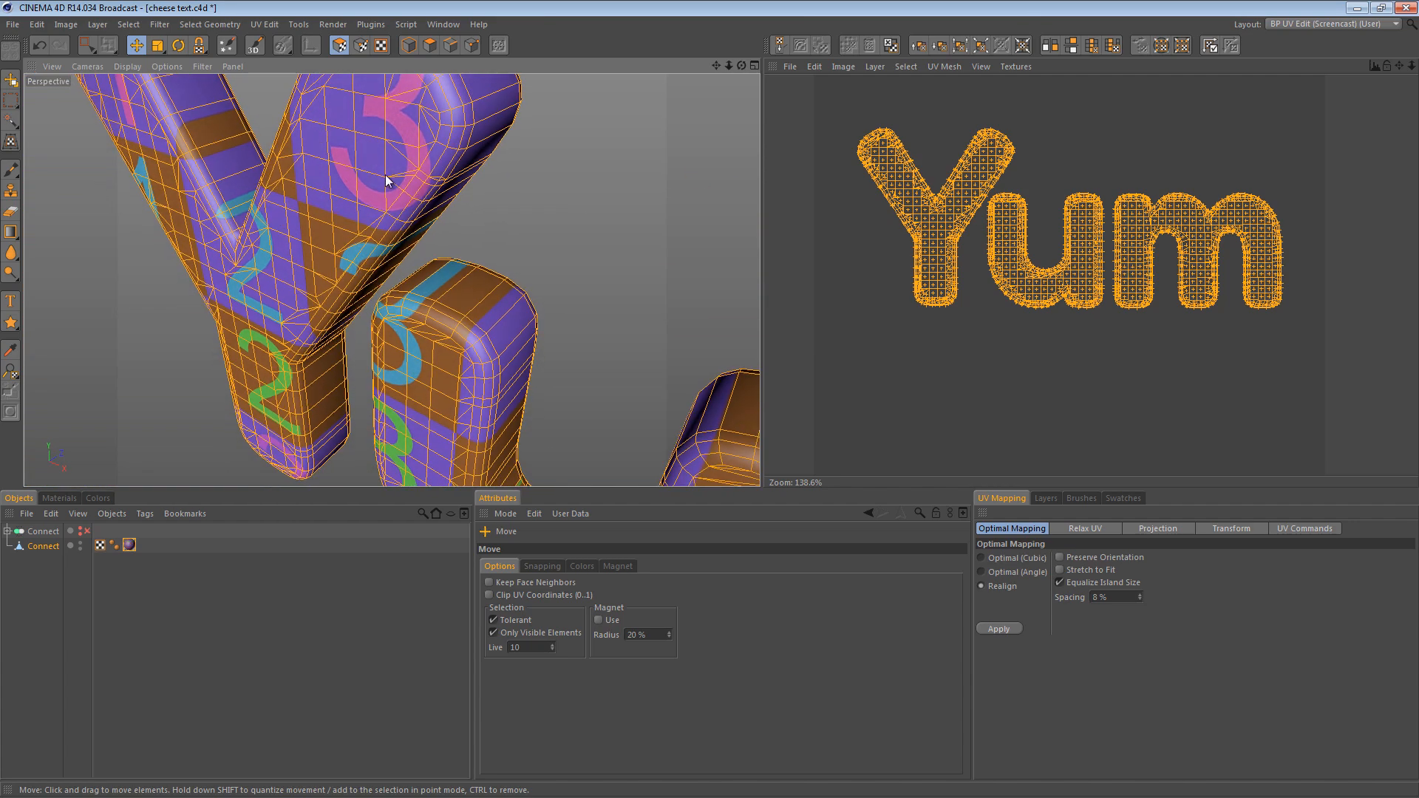
left_click_drag(385, 175, 426, 241, "alt")
left_click_drag(372, 190, 643, 210, "alt")
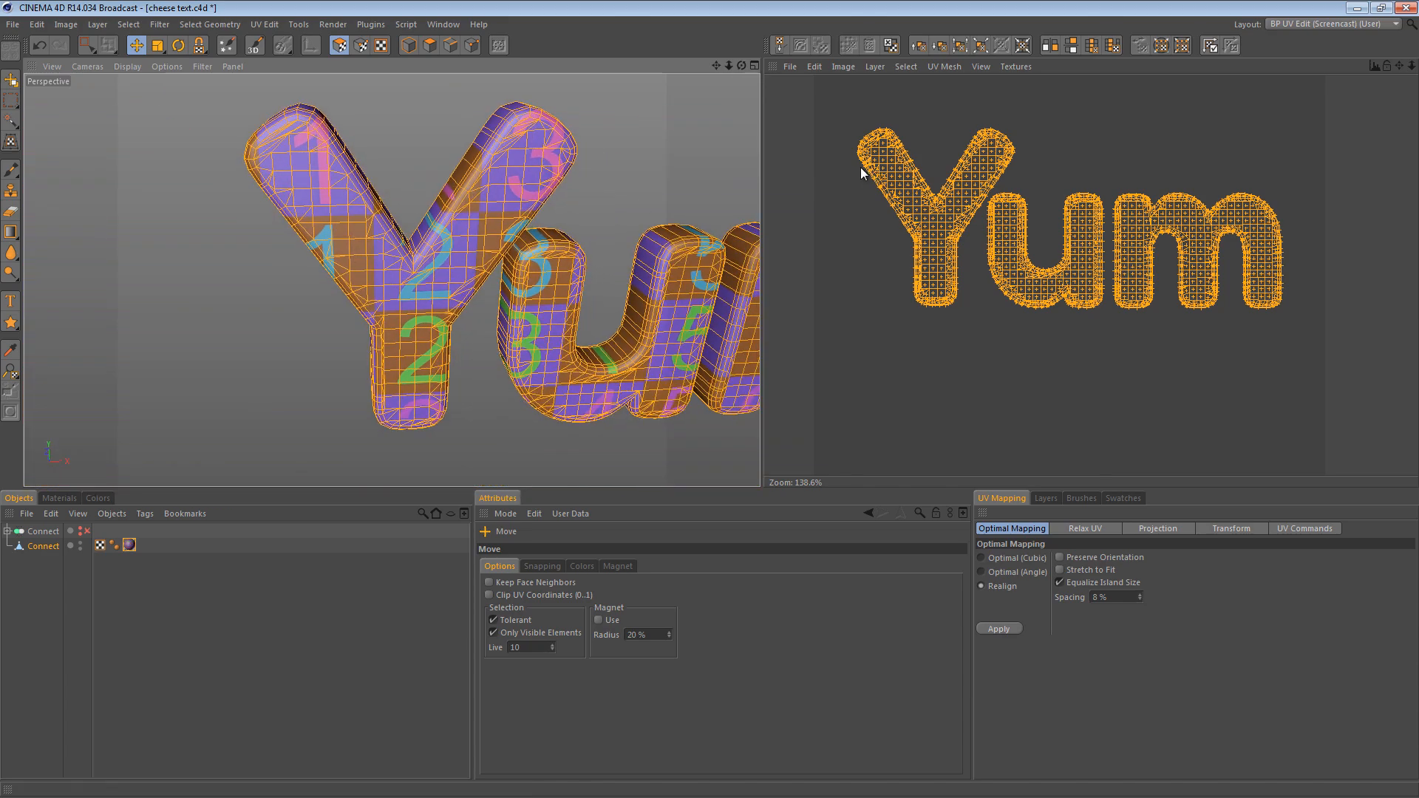
Use Live Selection to deselect the front-face UV polygons inside the Y, keeping its bevel and side UVs selected
right_click_drag(1014, 206, 772, 435, "alt")
middle_click_drag(771, 434, 725, 403, "alt")
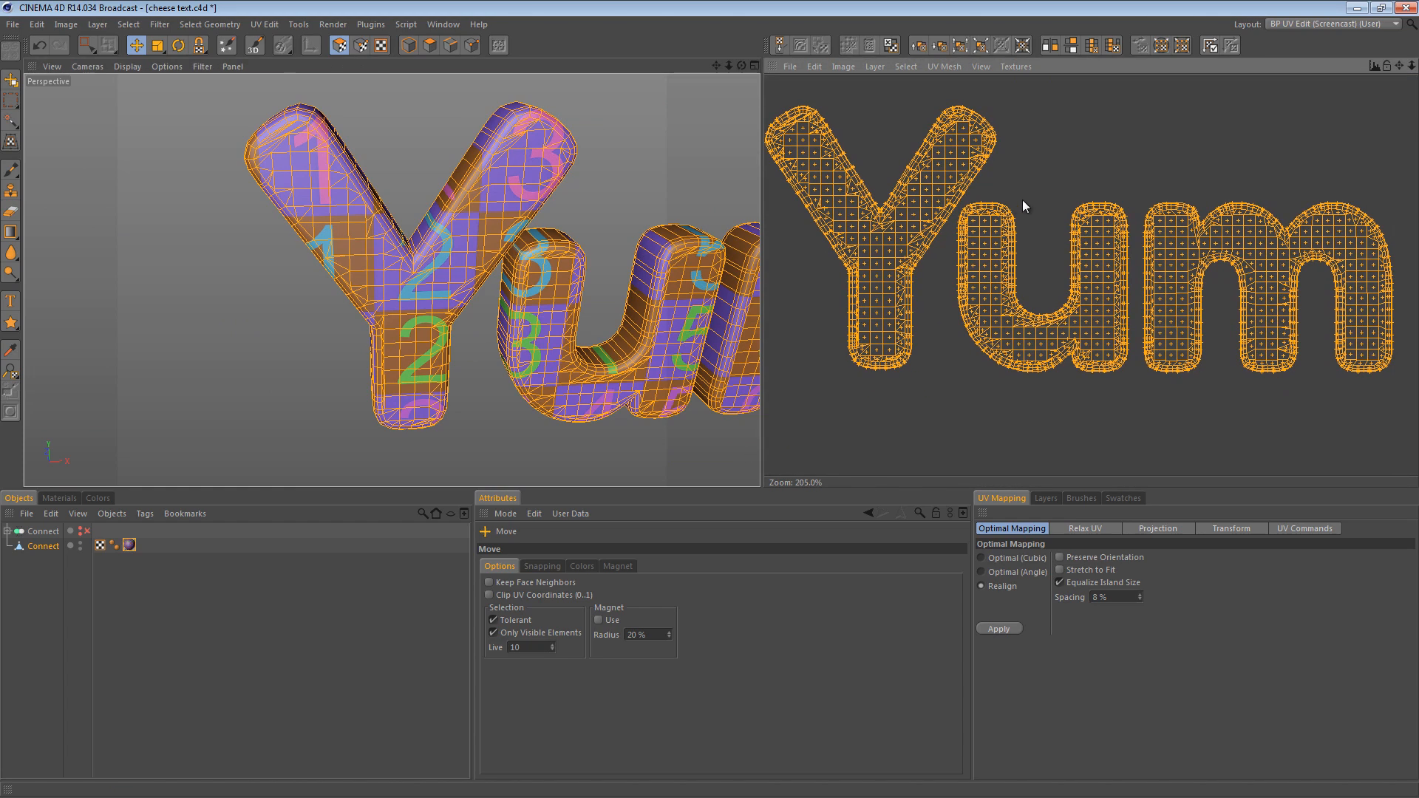
left_click_drag(86, 45, 113, 67)
right_click_drag(830, 228, 767, 430, "alt")
middle_click_drag(852, 124, 1020, 200, "alt")
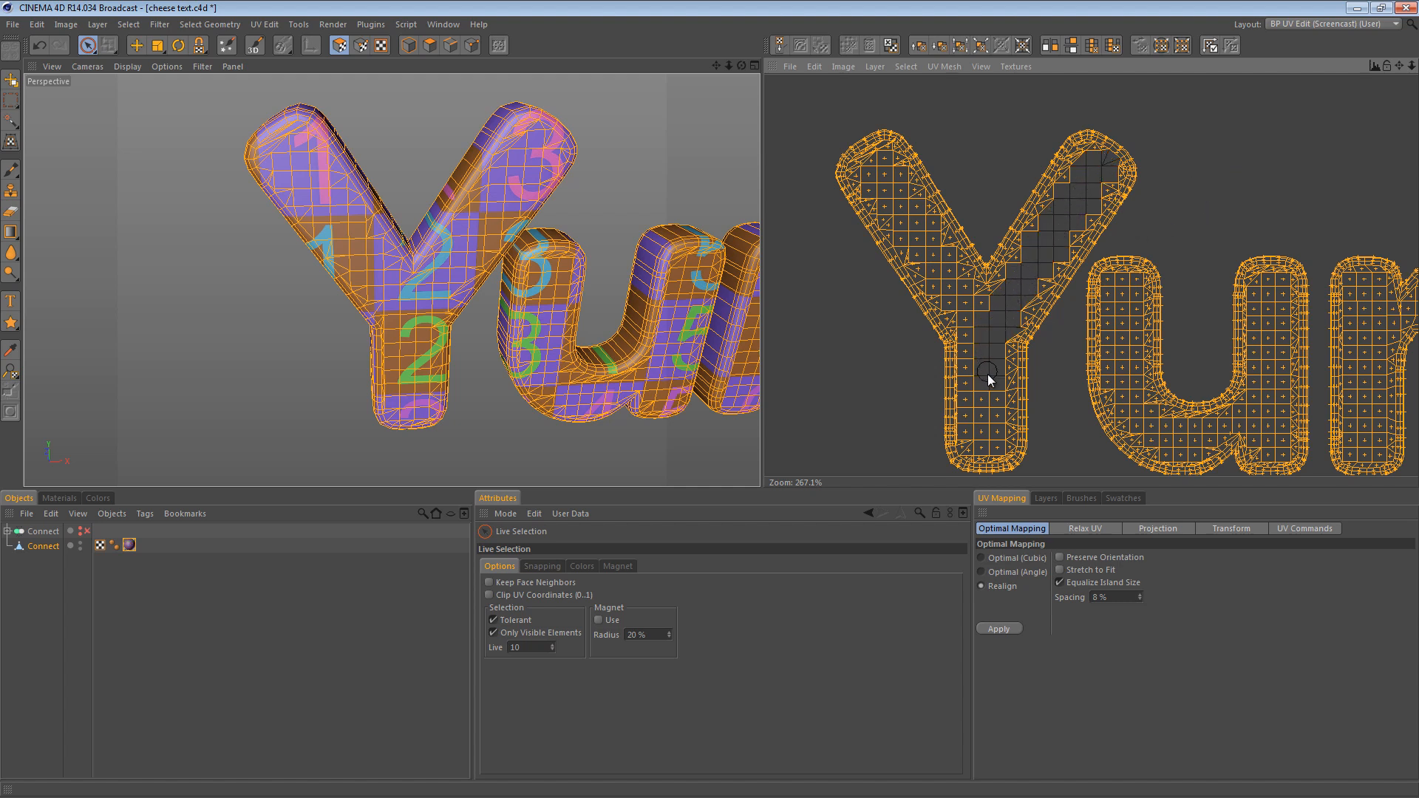
left_click_drag(988, 410, 980, 331)
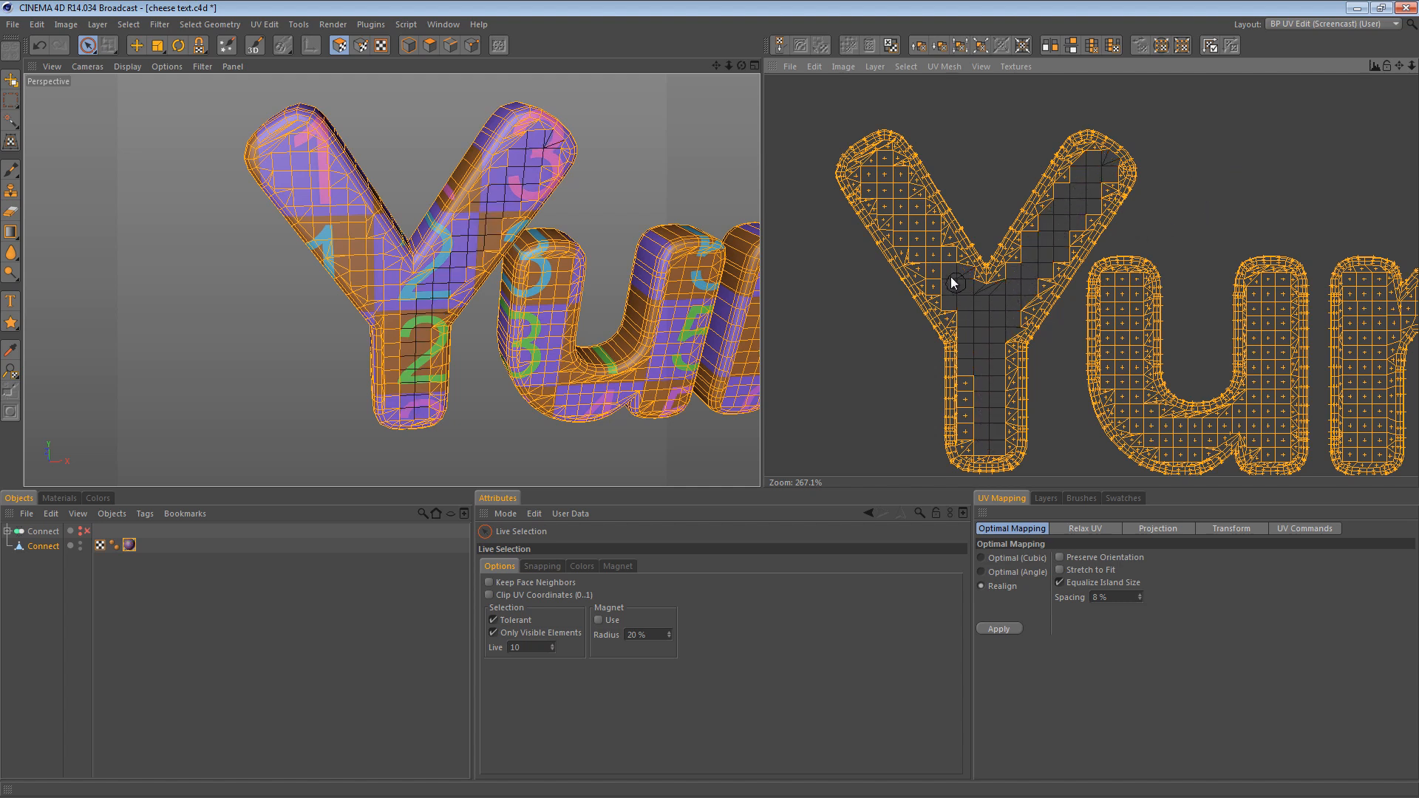
left_click_drag(879, 180, 881, 177, "ctrl")
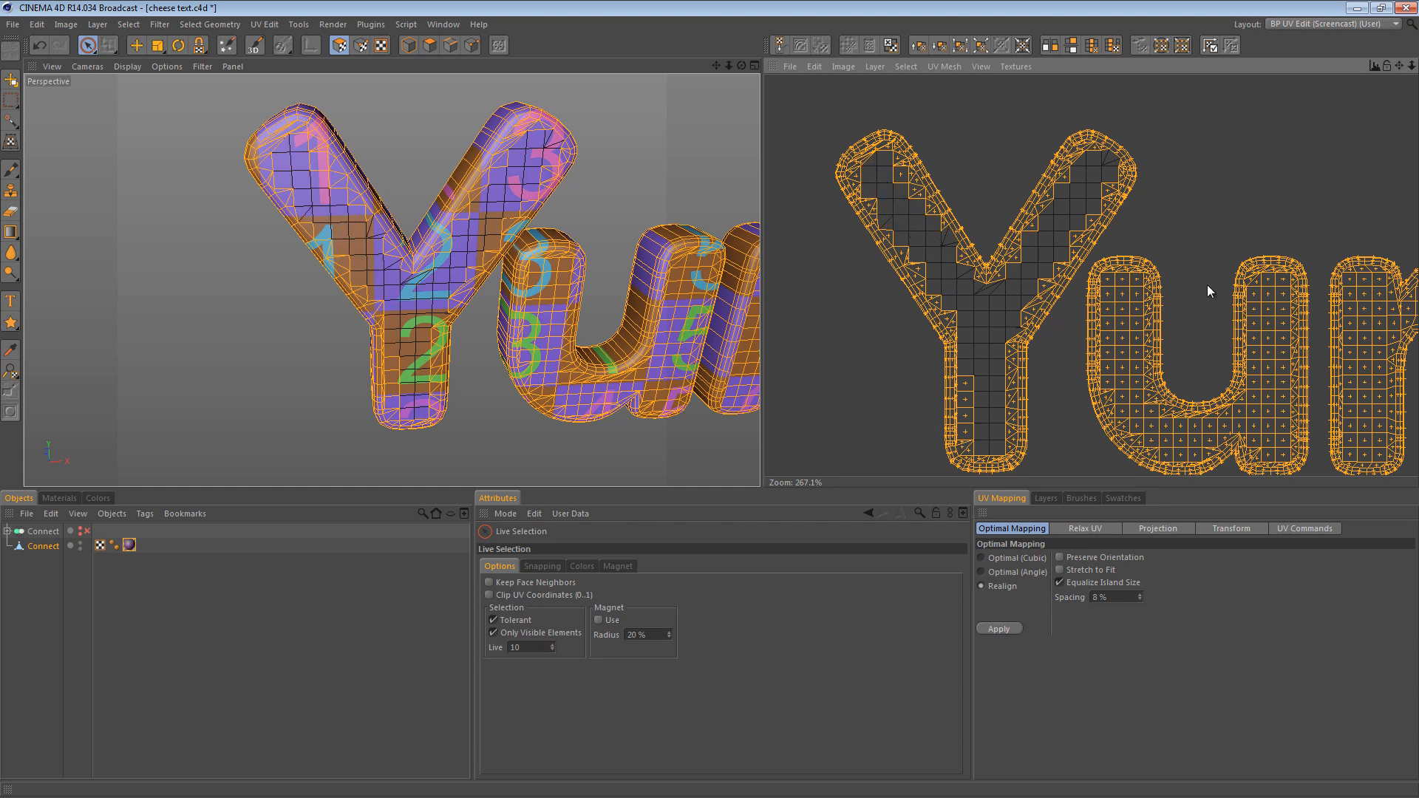
Deselect the front-face UV polygons inside the u and the m, keeping their bevel and side UVs selected
middle_click_drag(1208, 285, 1058, 156, "alt")
right_click_drag(1207, 285, 1227, 285, "alt")
middle_click_drag(1111, 274, 1050, 290, "alt")
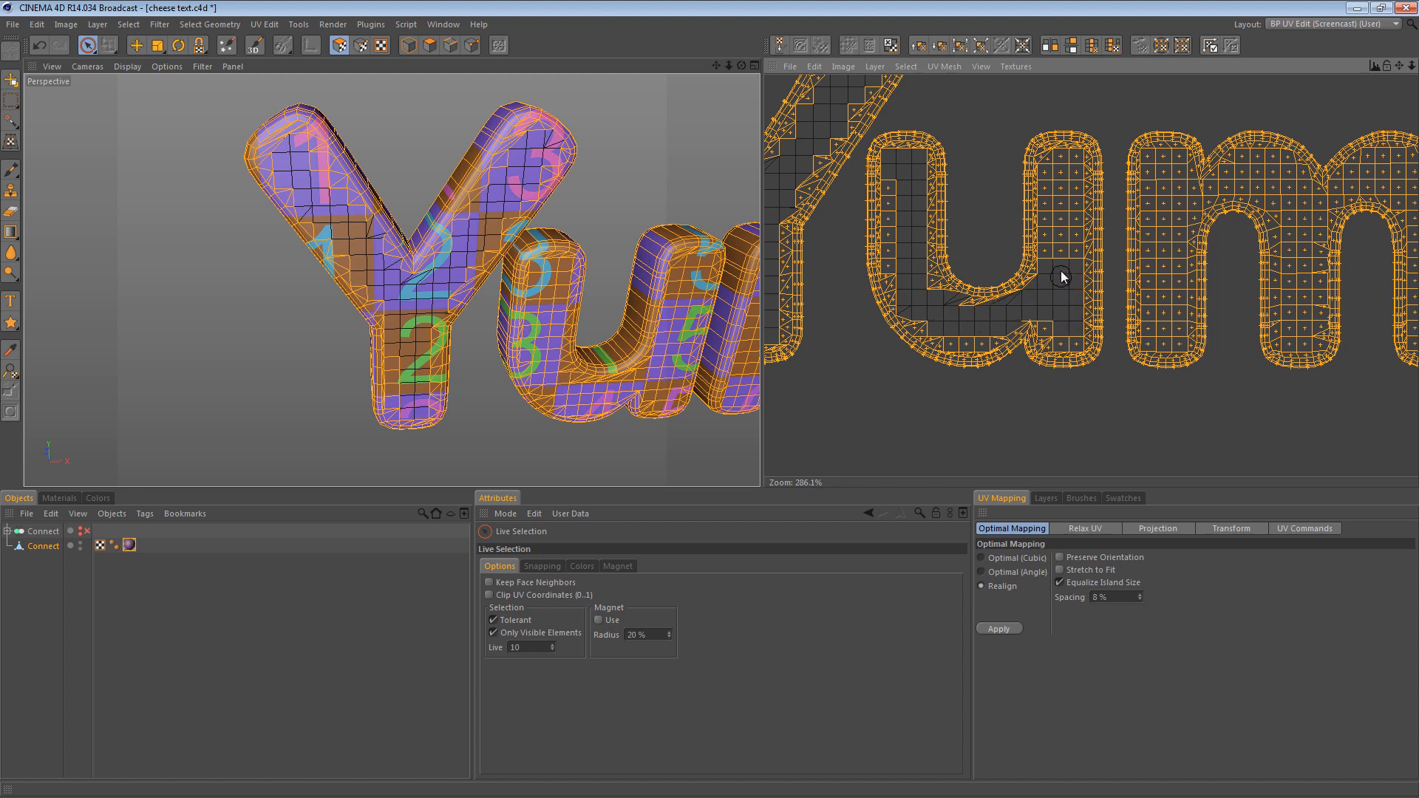
middle_click_drag(1061, 170, 1108, 285, "alt")
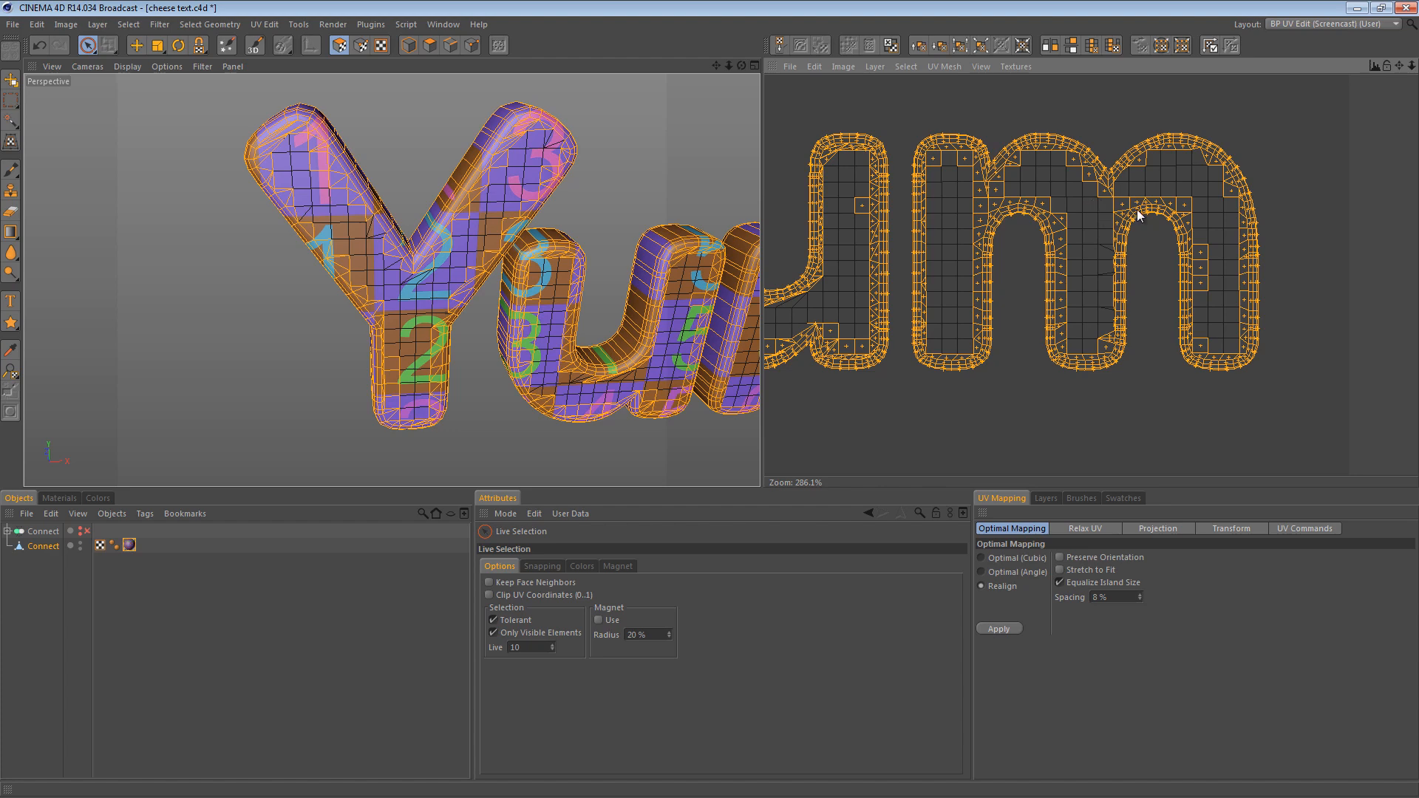
key("h")
scroll(768, 434, "down", 4)
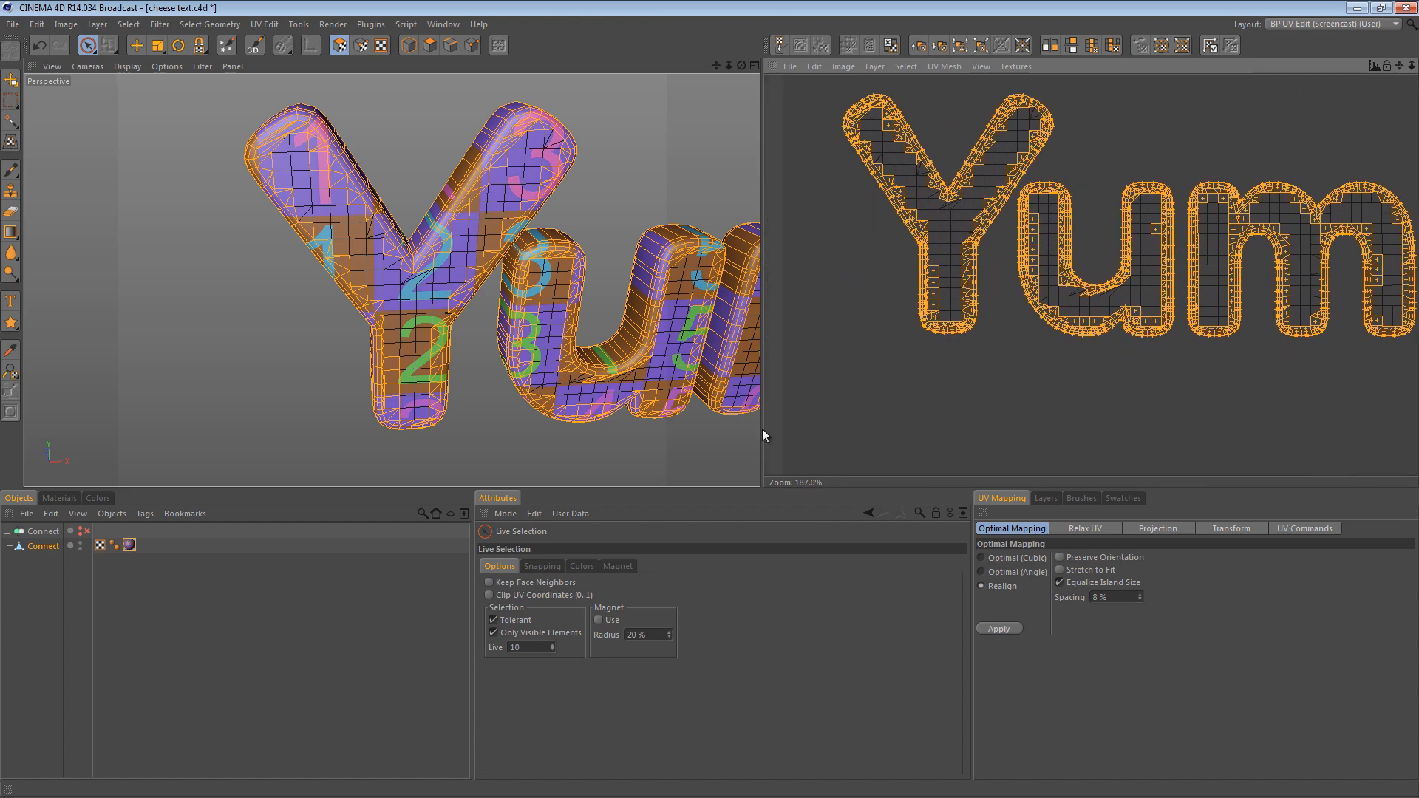
scroll(761, 429, "down", 3)
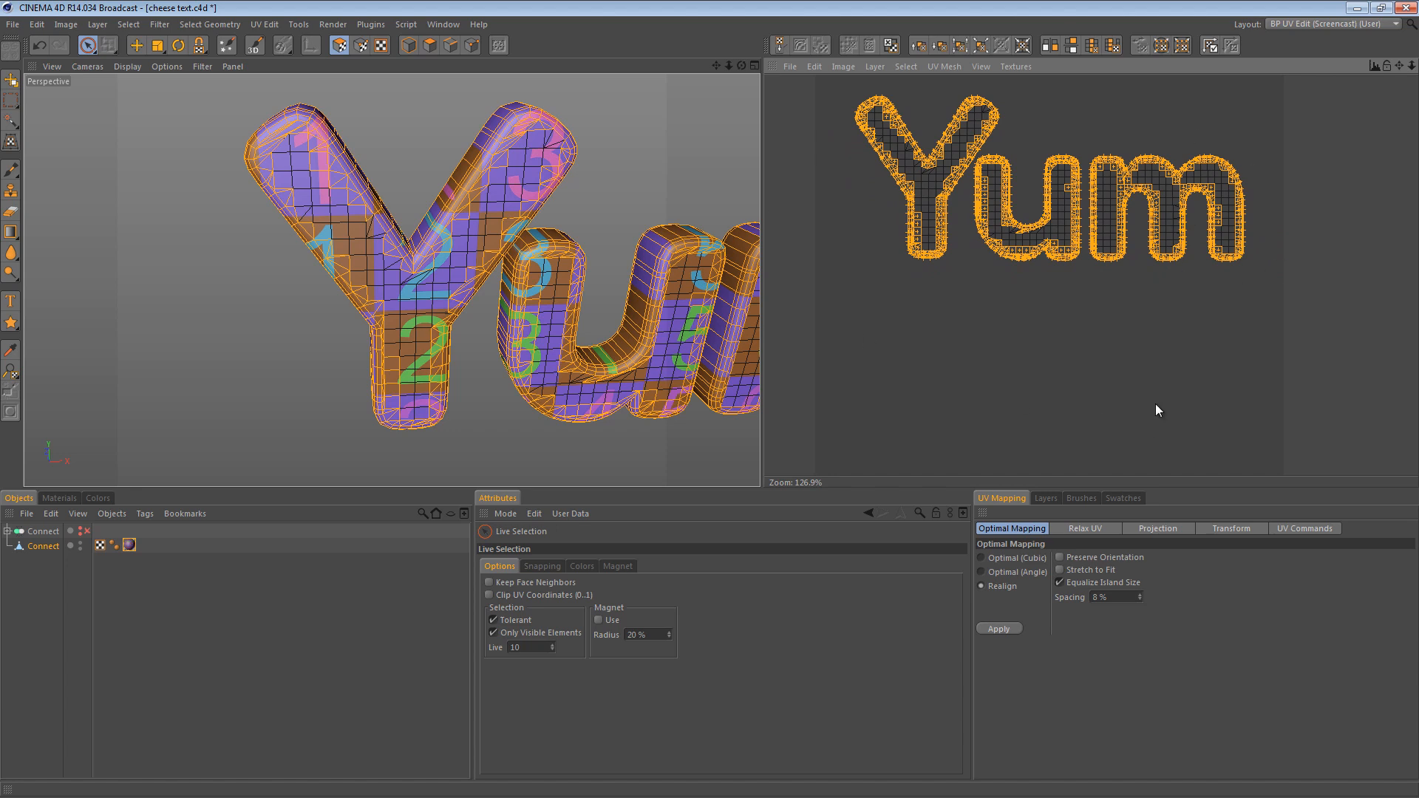
Try to relax the selected bevel and side UVs with the ABF method and Pin to Neighbors on
left_click(1086, 529)
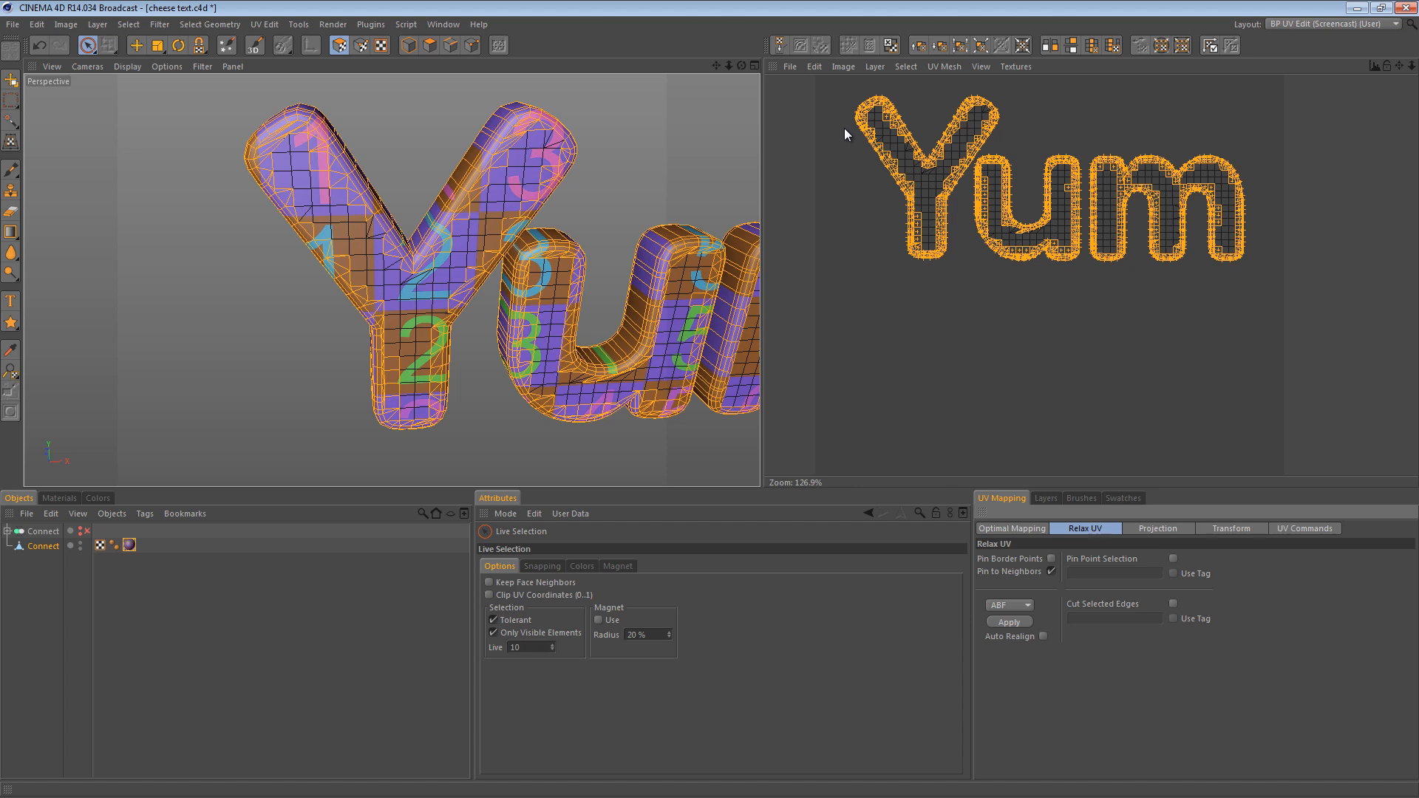
left_click(1009, 621)
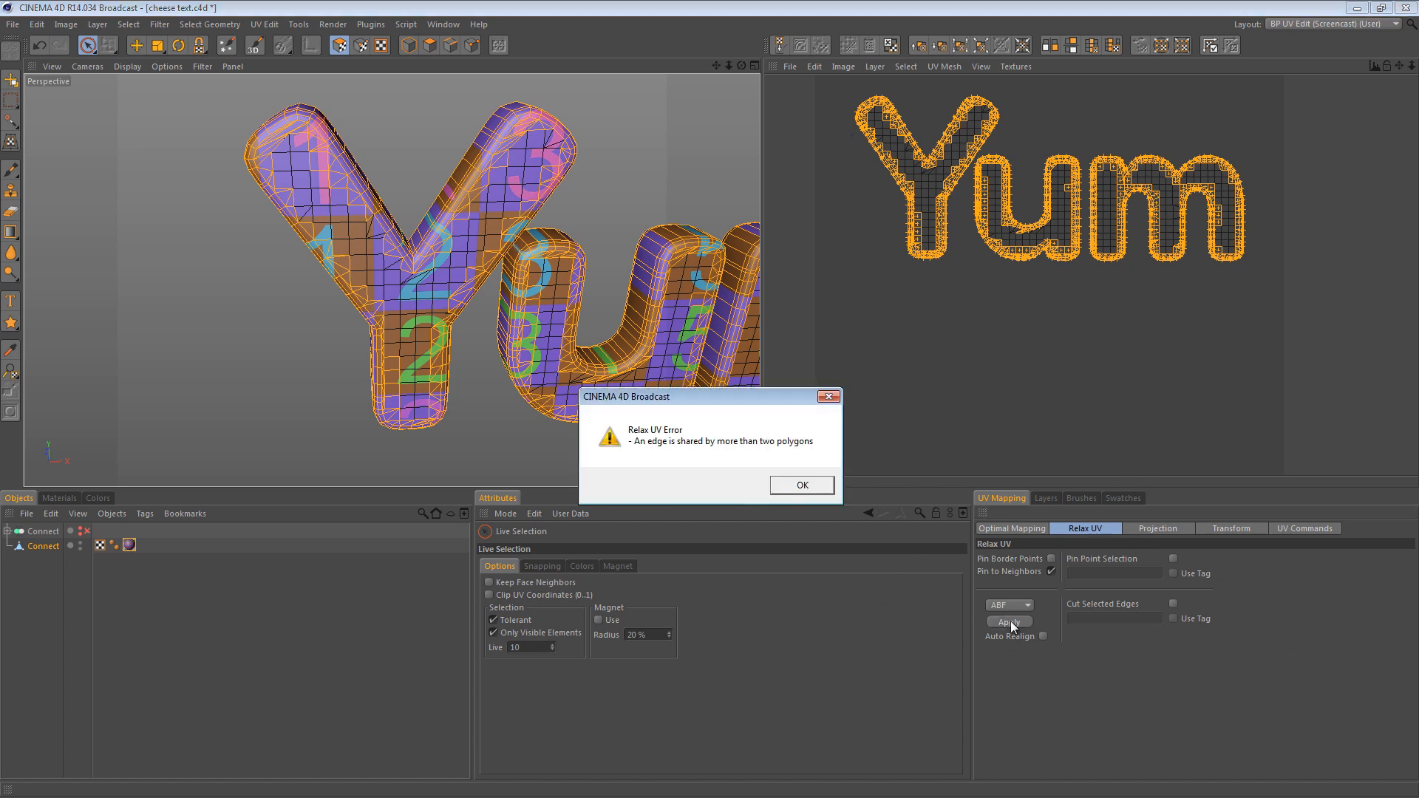
left_click(802, 485)
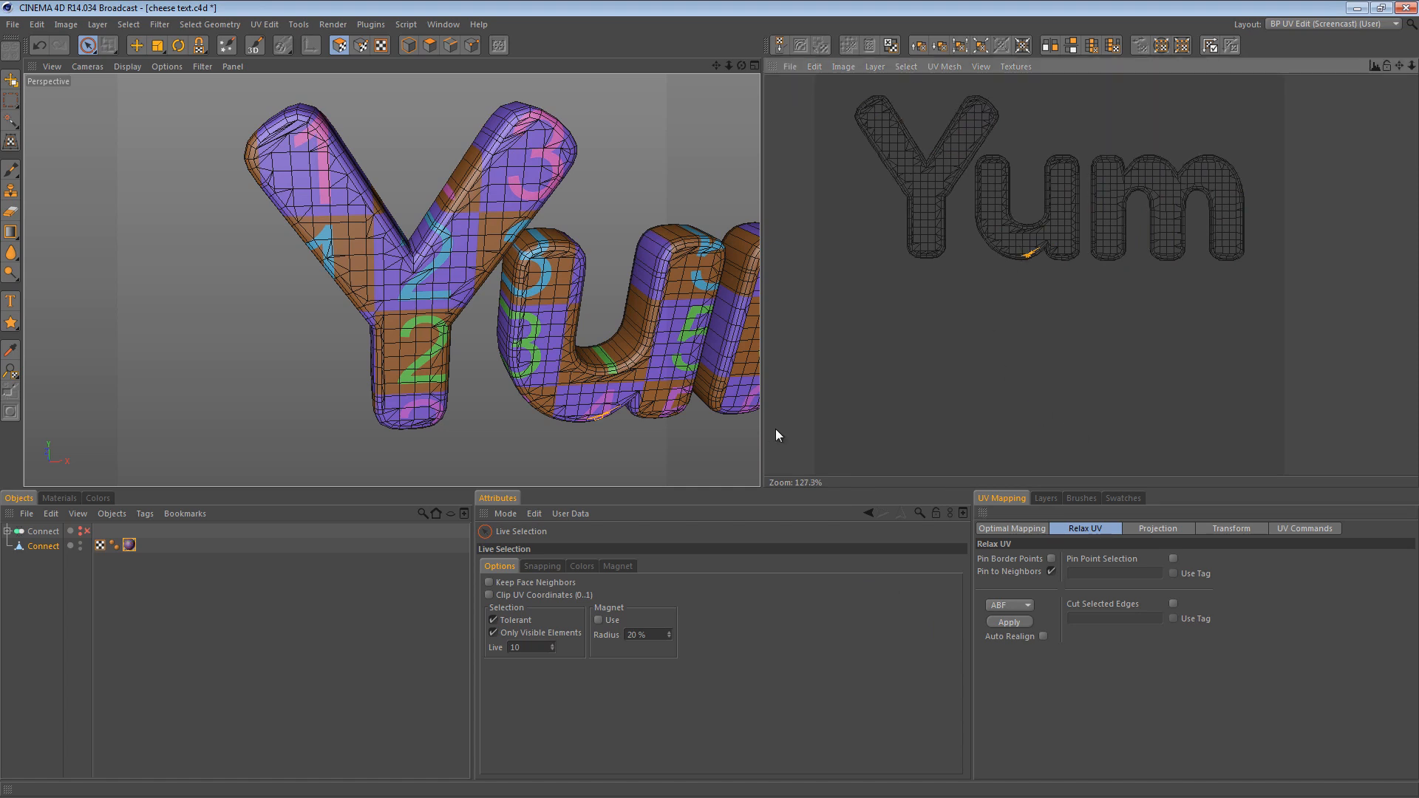
Locate the flagged polygons at the bottom of the u and show them in Polygons mode with wireframe display
scroll(1089, 281, "up", 8)
scroll(776, 437, "up", 5)
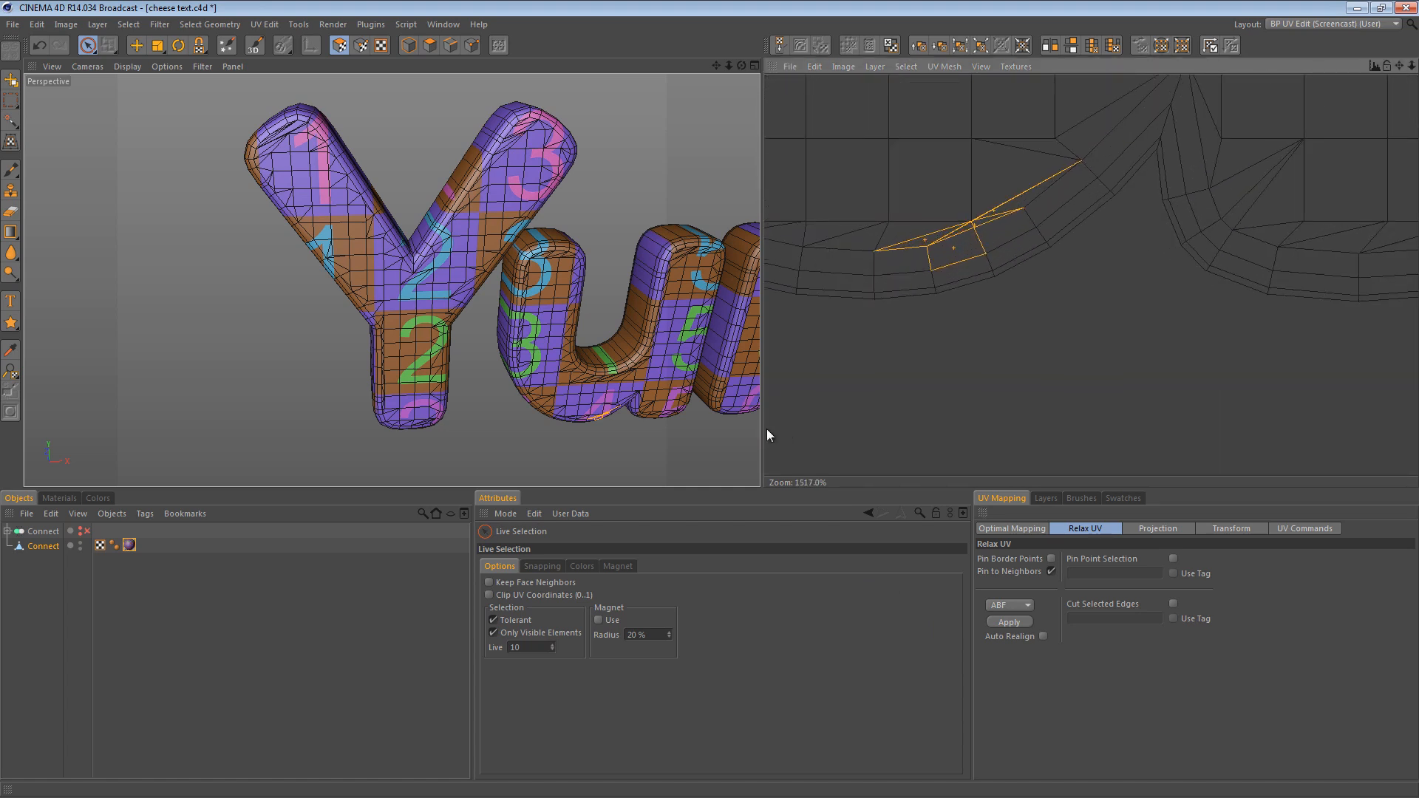
middle_click_drag(767, 435, 820, 466)
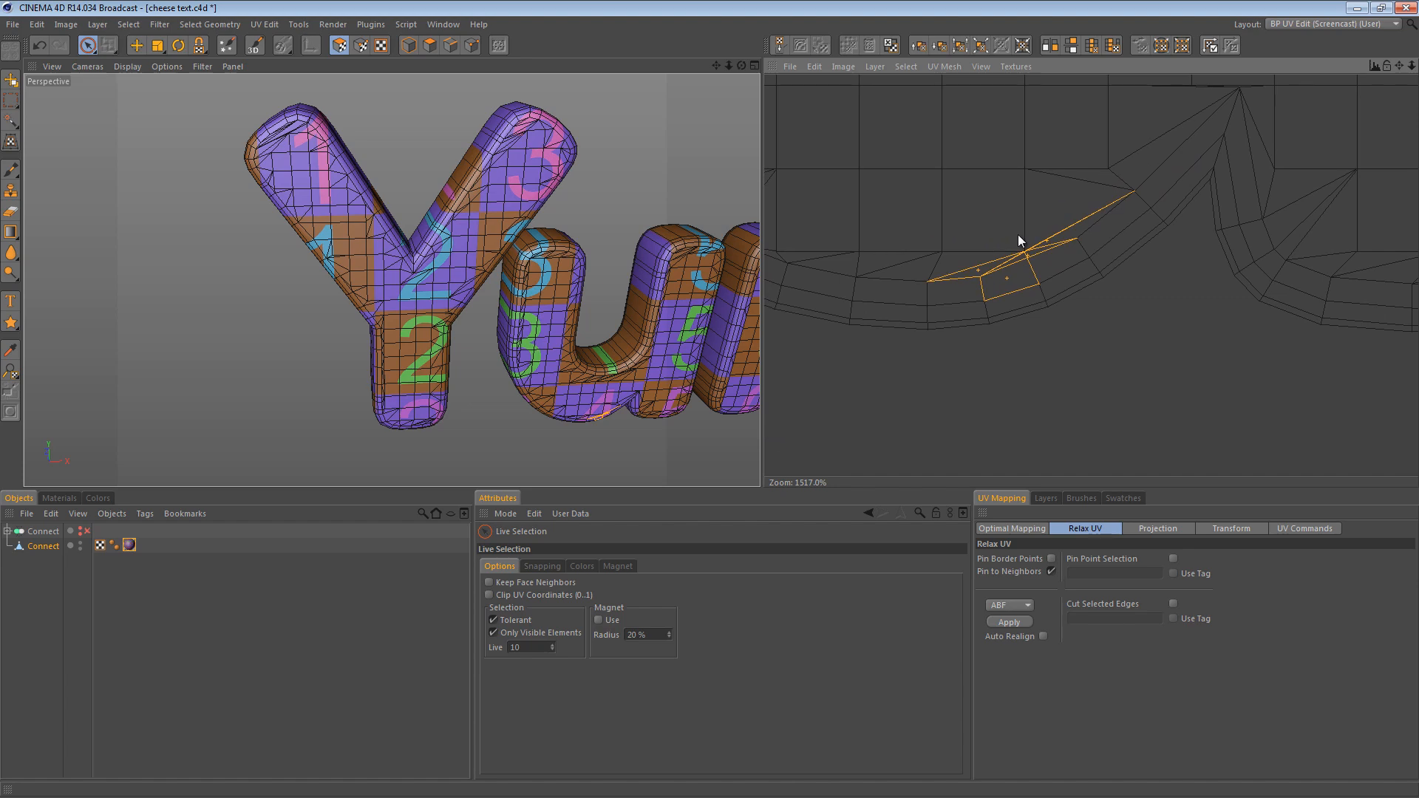
scroll(702, 281, "up", 10)
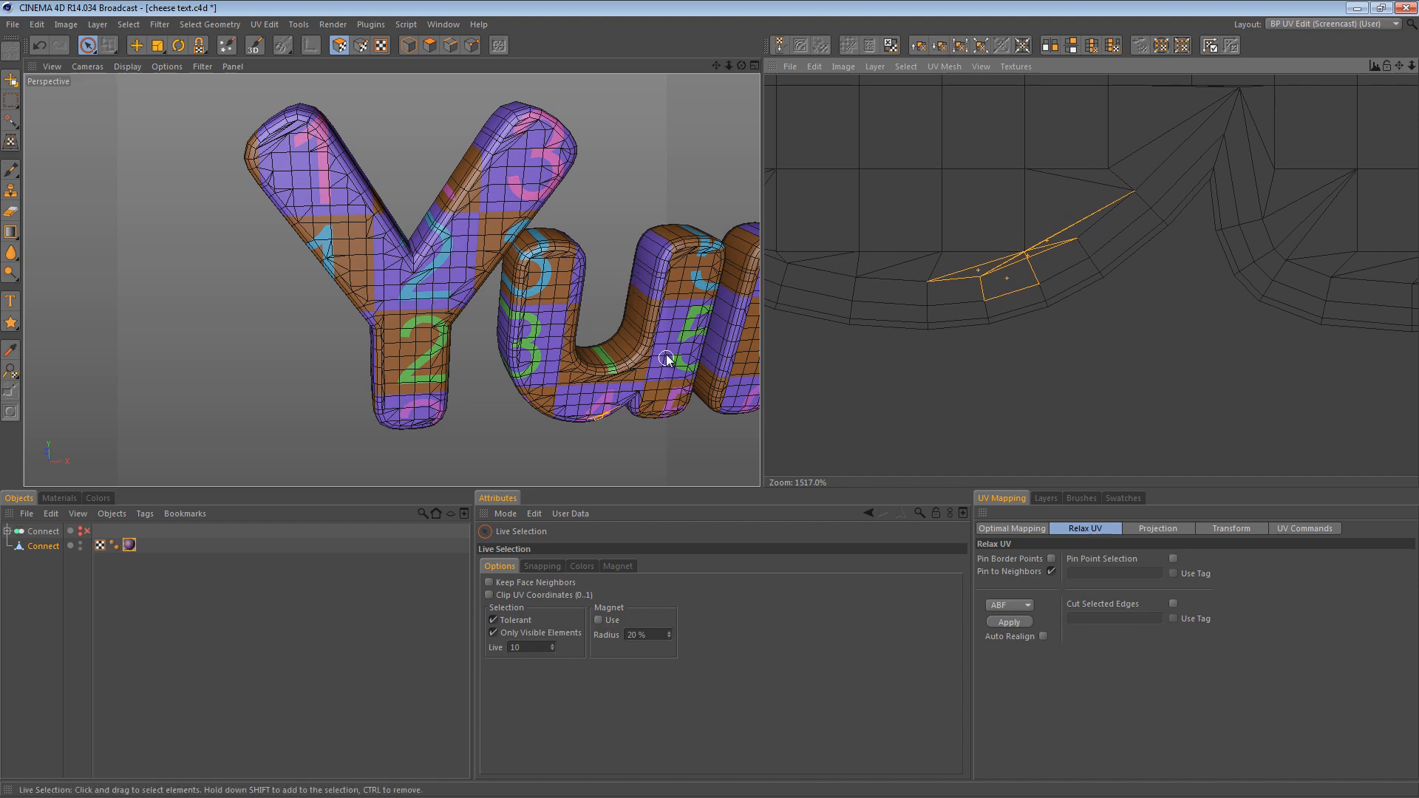
scroll(482, 214, "down", 6)
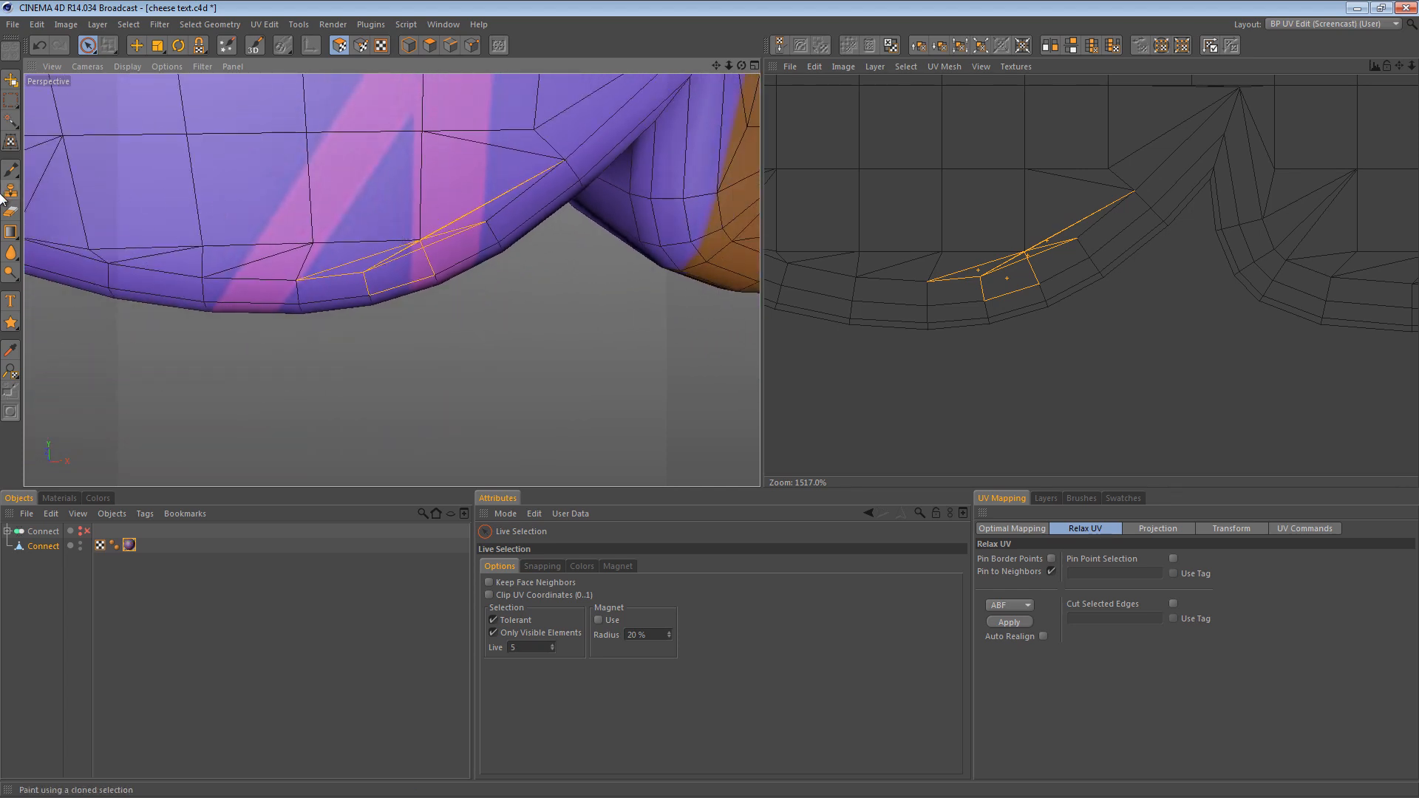
left_click(429, 46, "ctrl")
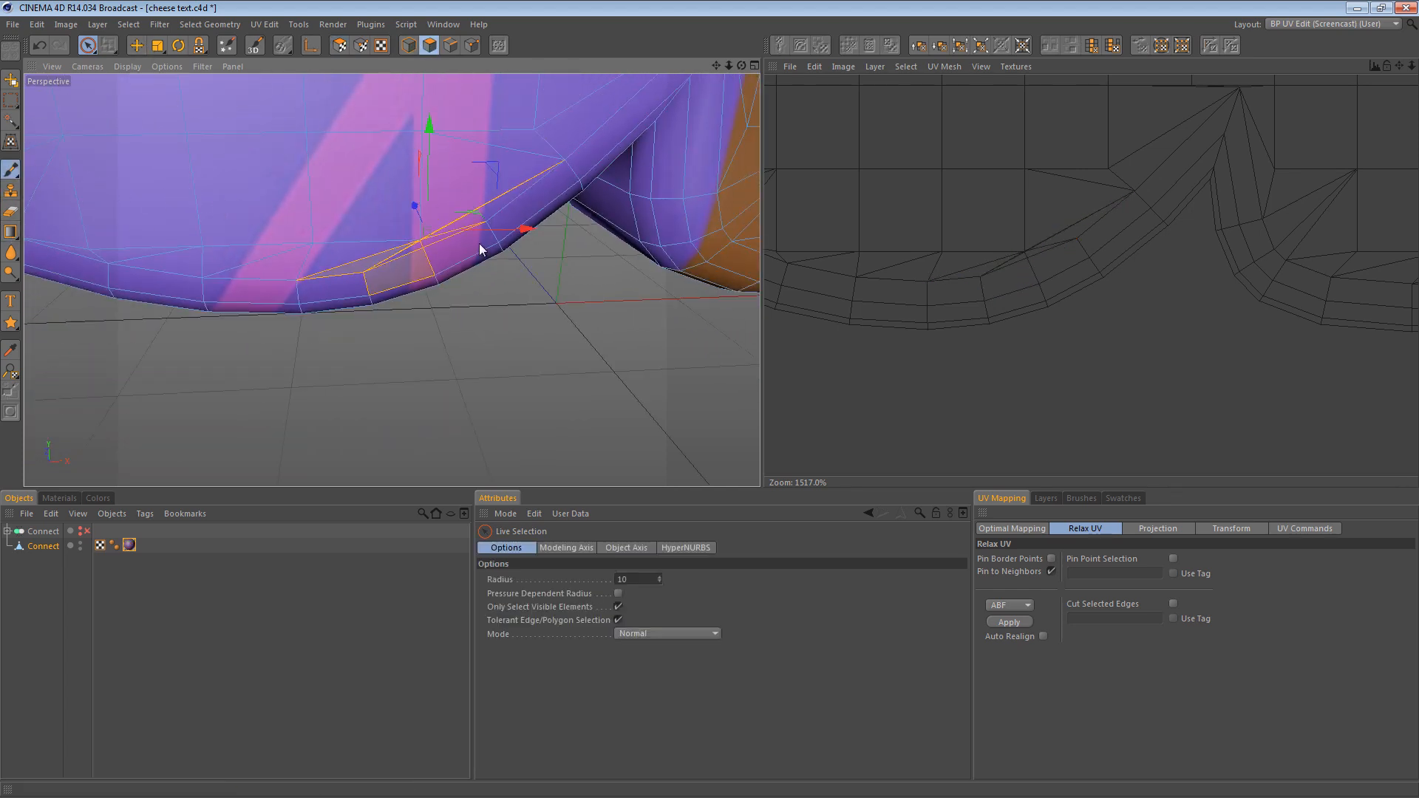
left_click_drag(414, 260, 421, 195, "alt")
scroll(711, 428, "up", 5)
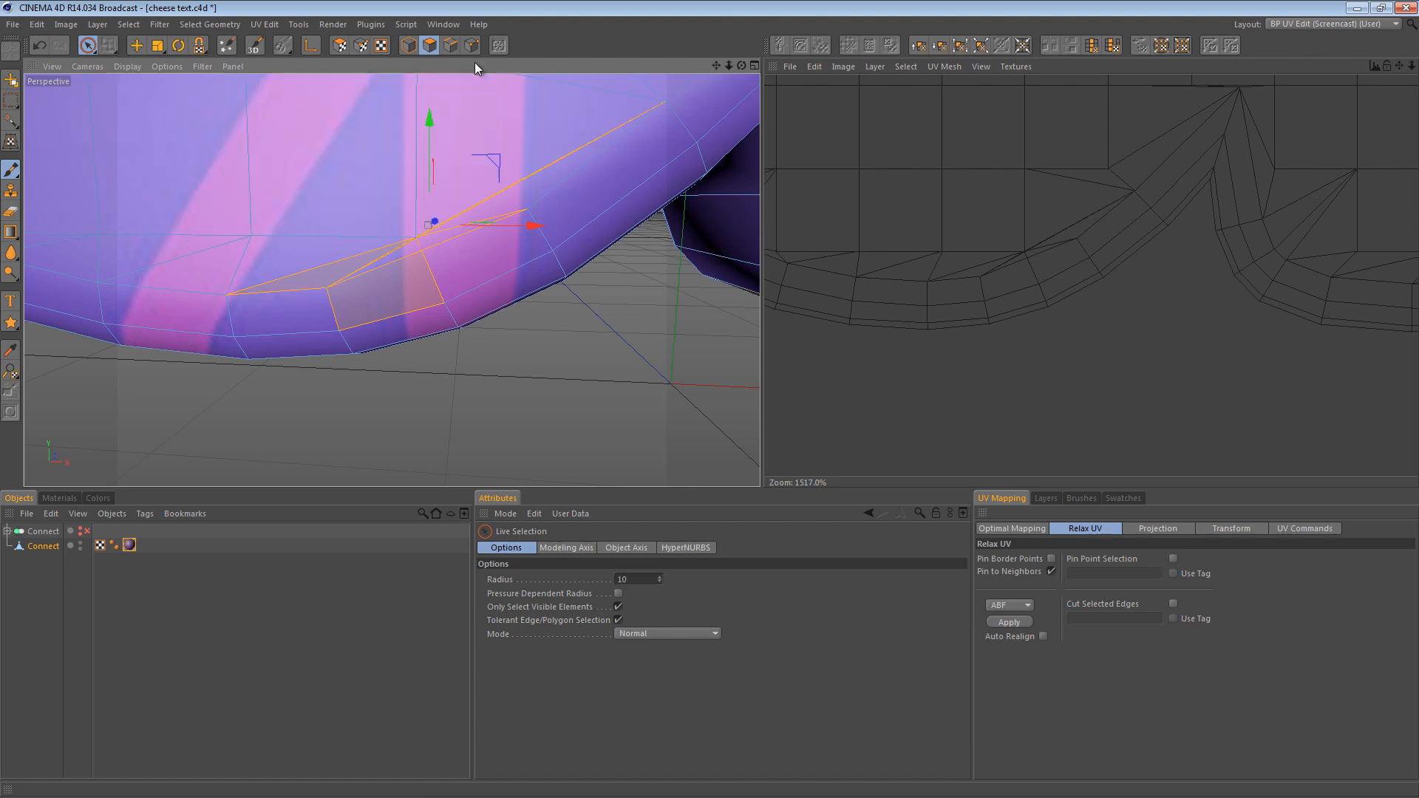
mouse_move(510, 244)
left_mouse_down("alt")
mouse_move(552, 325)
mouse_move(459, 255)
mouse_move(441, 264)
left_mouse_up("alt")
key("n")
key("g")
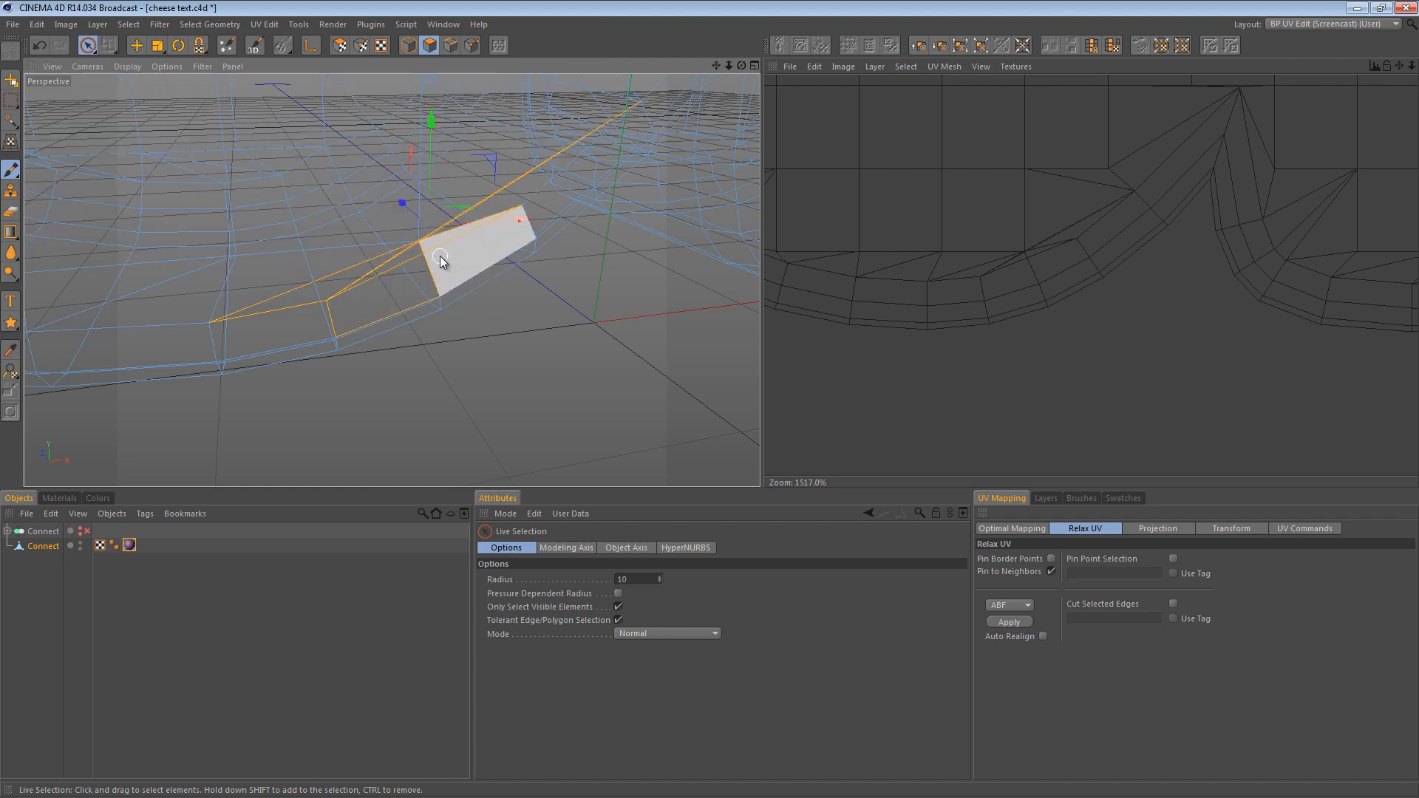
Select the long thin stray triangle above the bottom bevel of the u and delete it
key("e")
left_click(431, 243)
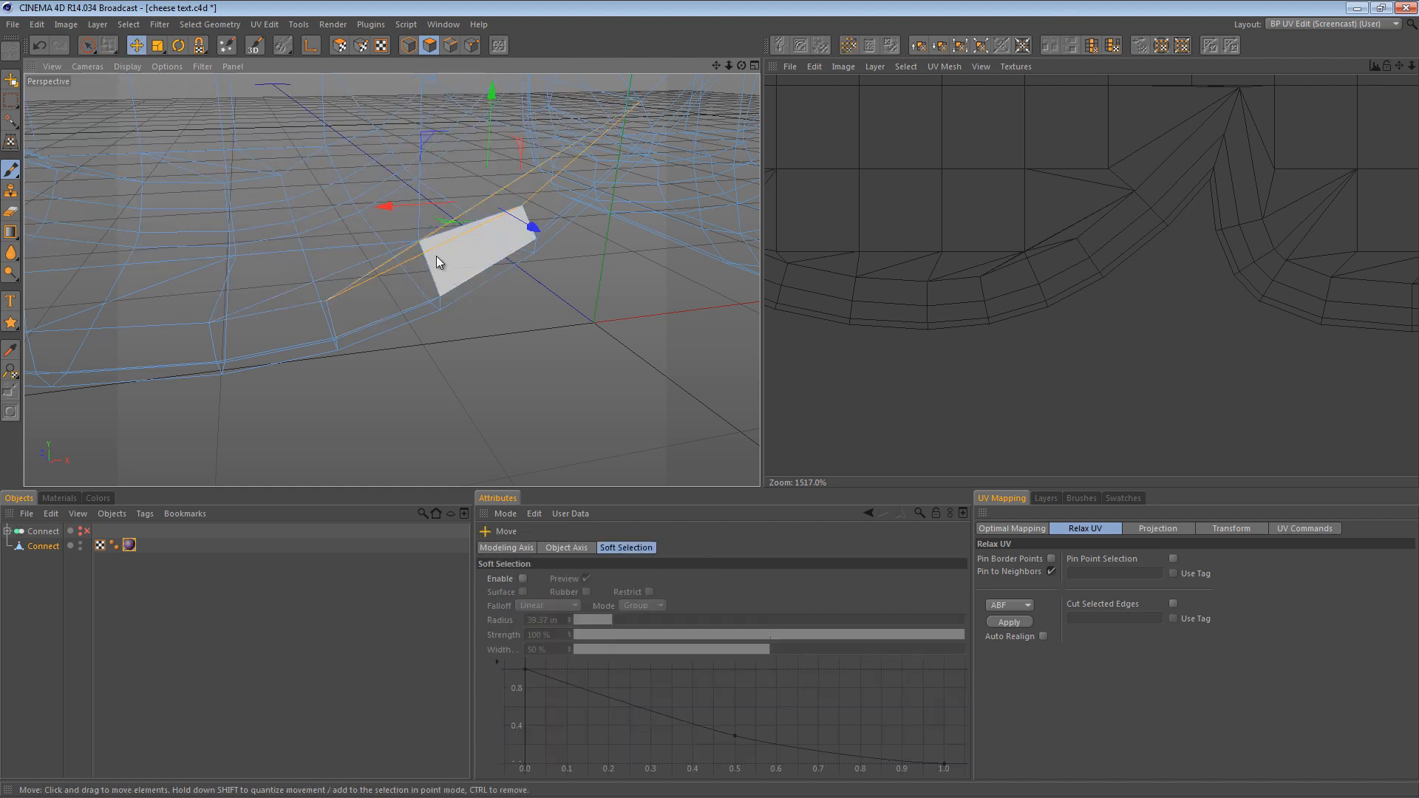
left_click_drag(423, 246, 684, 384, "alt")
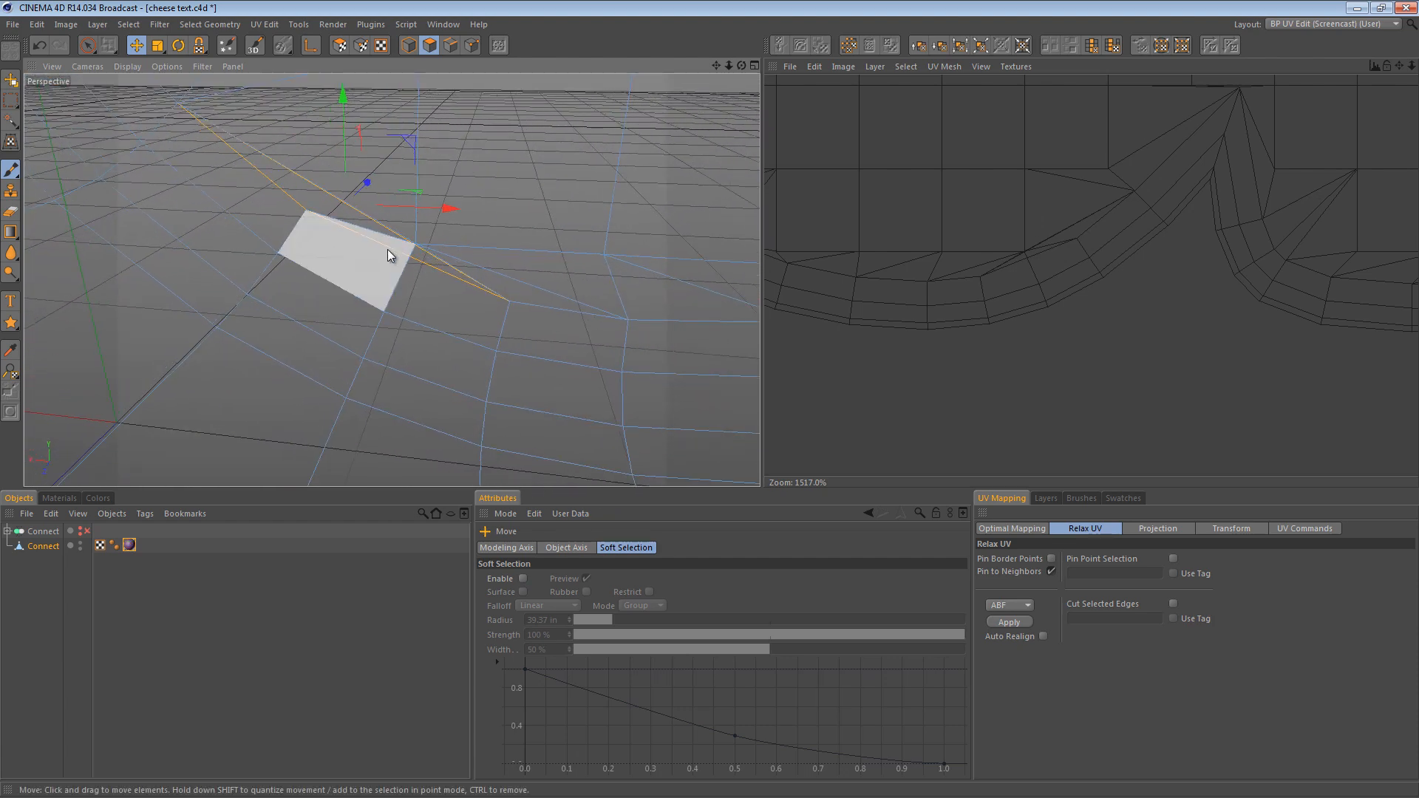
key("Delete")
left_click(405, 251)
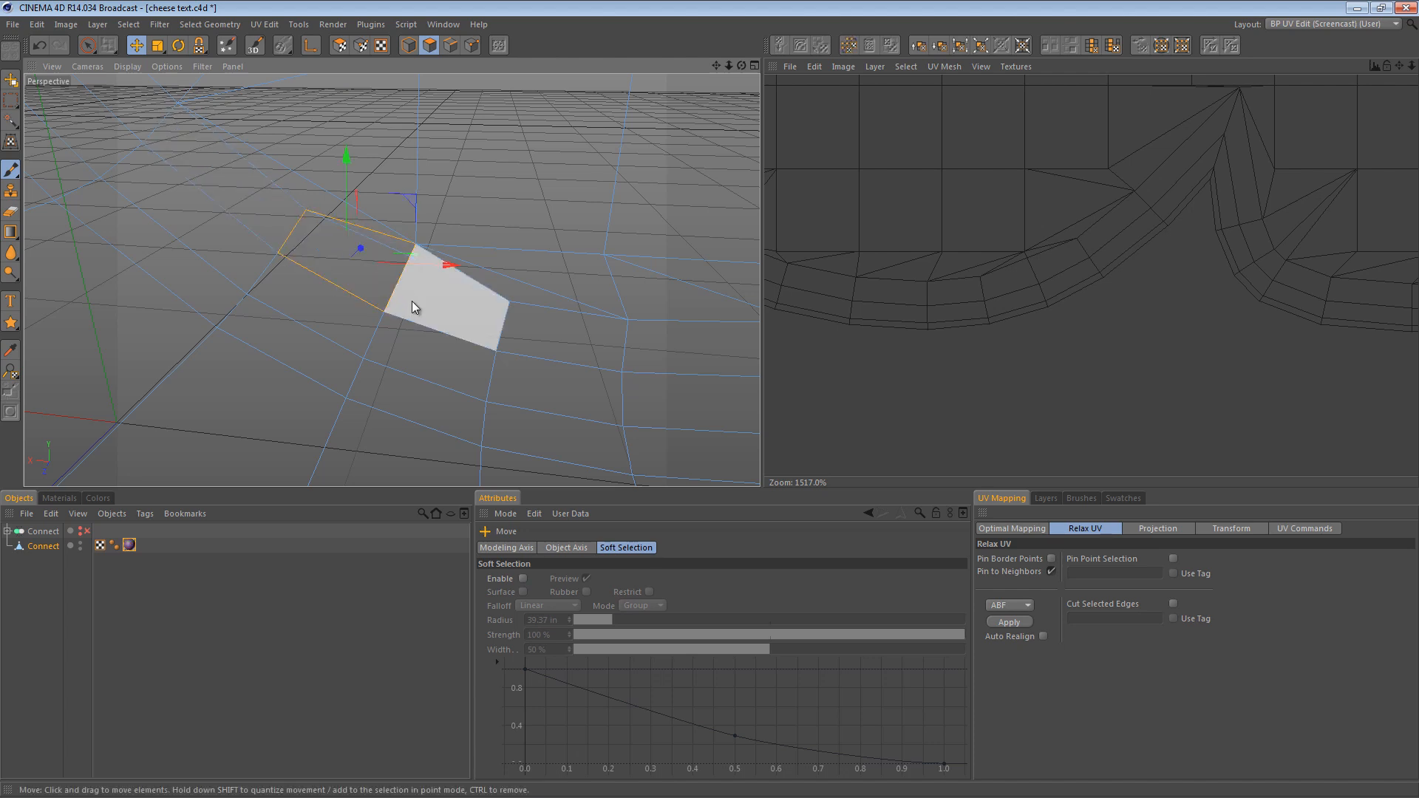
left_click(416, 308)
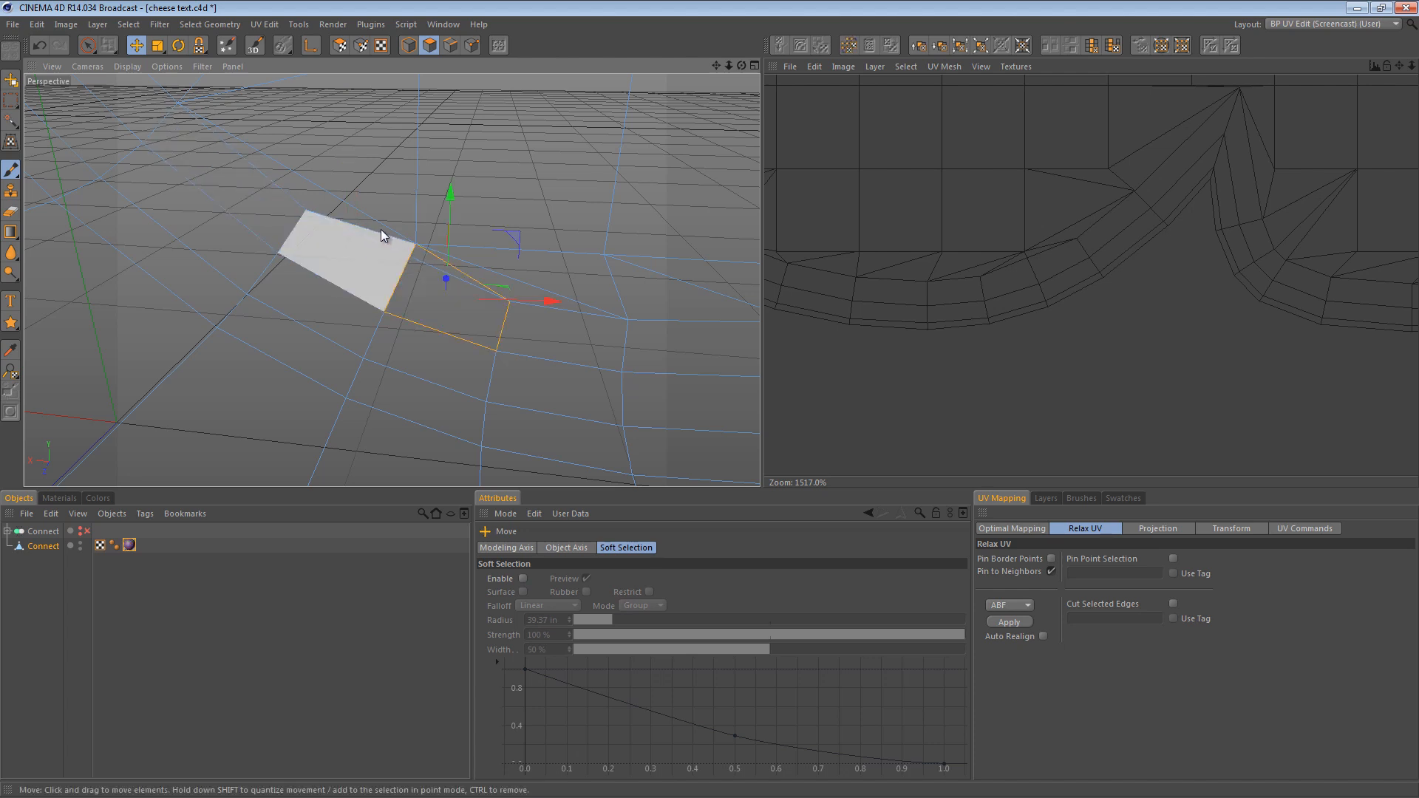
In Points mode, cut the flagged edge with the Knife in Line mode, with Restrict to Selection and Visible Only turned off
left_click_drag(428, 263, 712, 434, "alt")
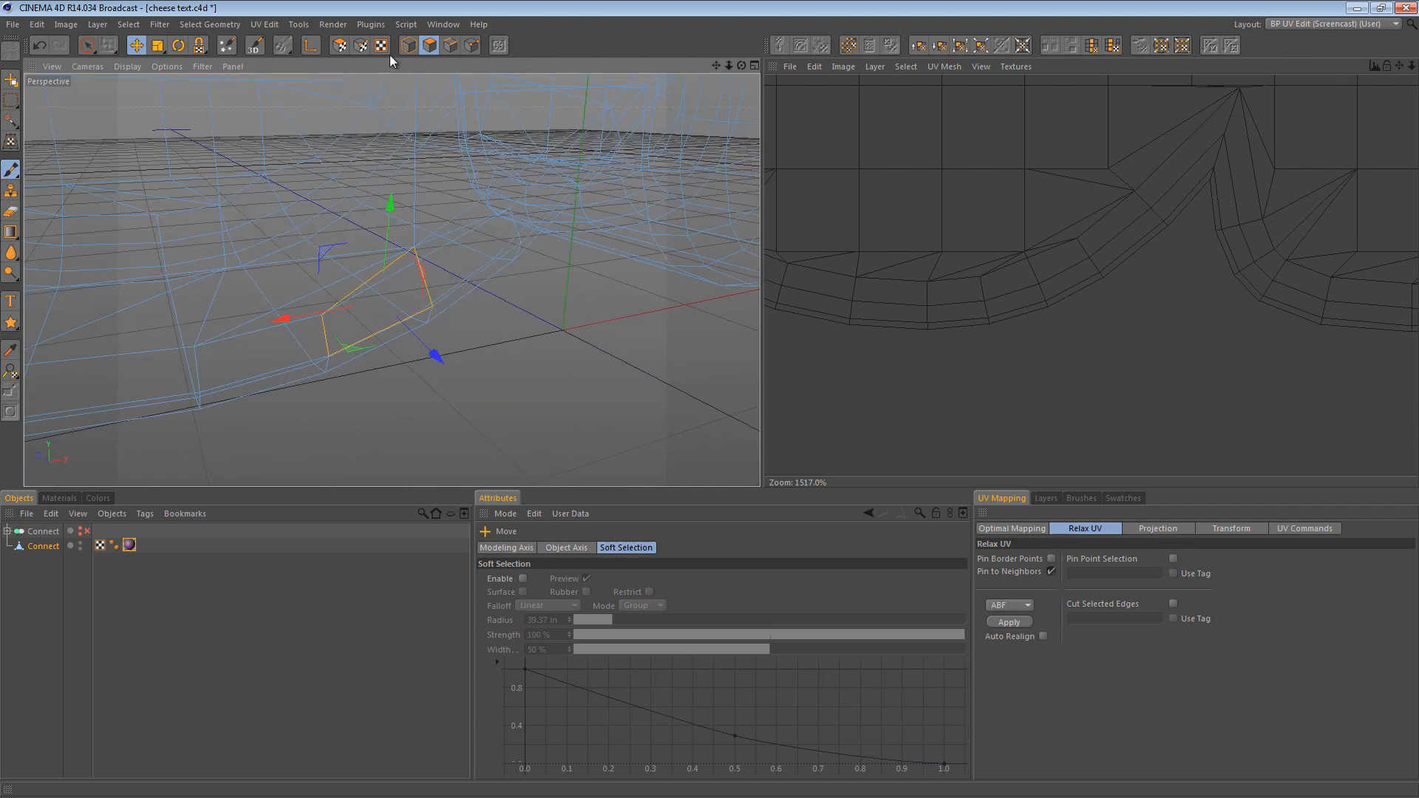
left_click(471, 45)
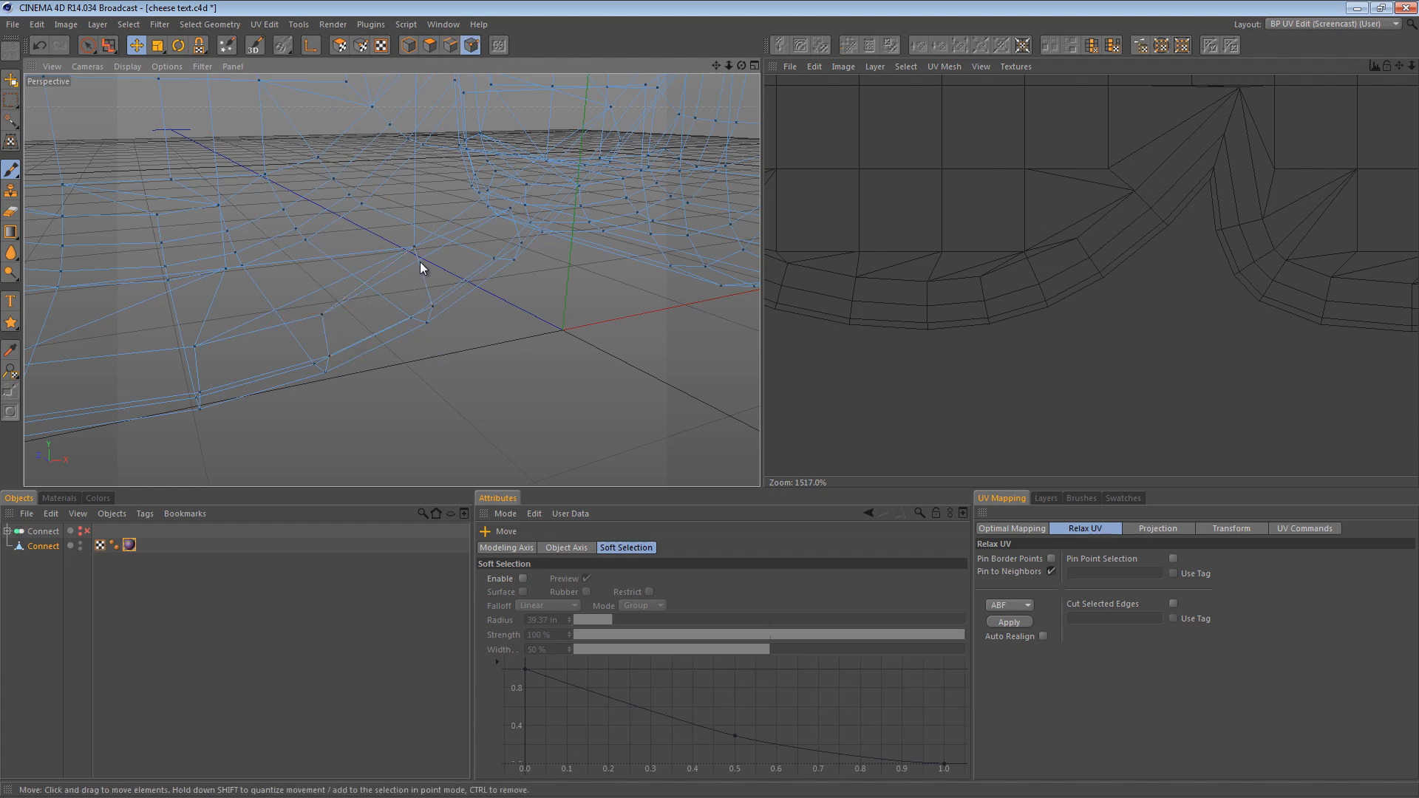
left_click_drag(405, 259, 423, 296, "alt")
key("k")
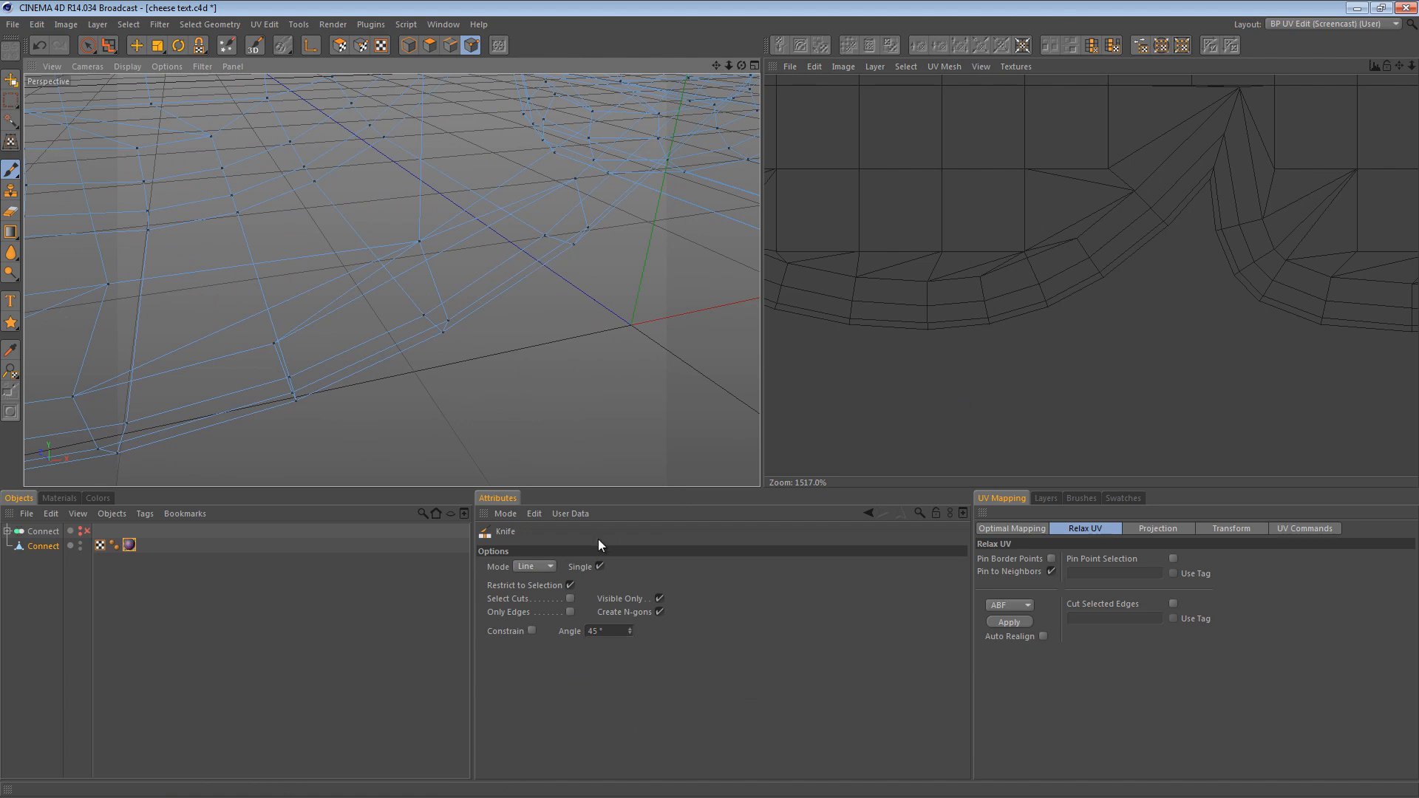
left_click(570, 586)
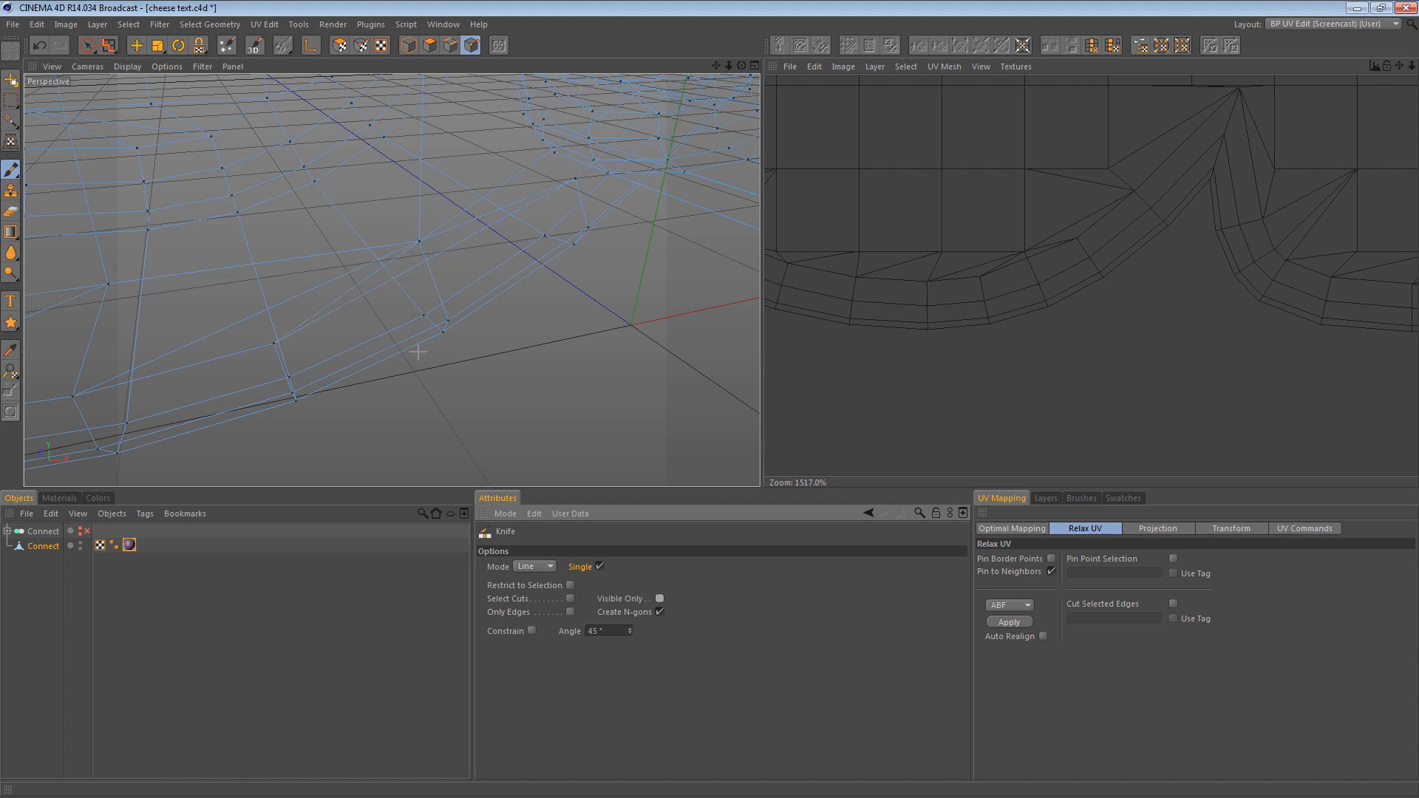
mouse_move(399, 209)
left_mouse_down()
mouse_move(443, 317)
mouse_move(441, 273)
mouse_move(703, 428)
left_mouse_up()
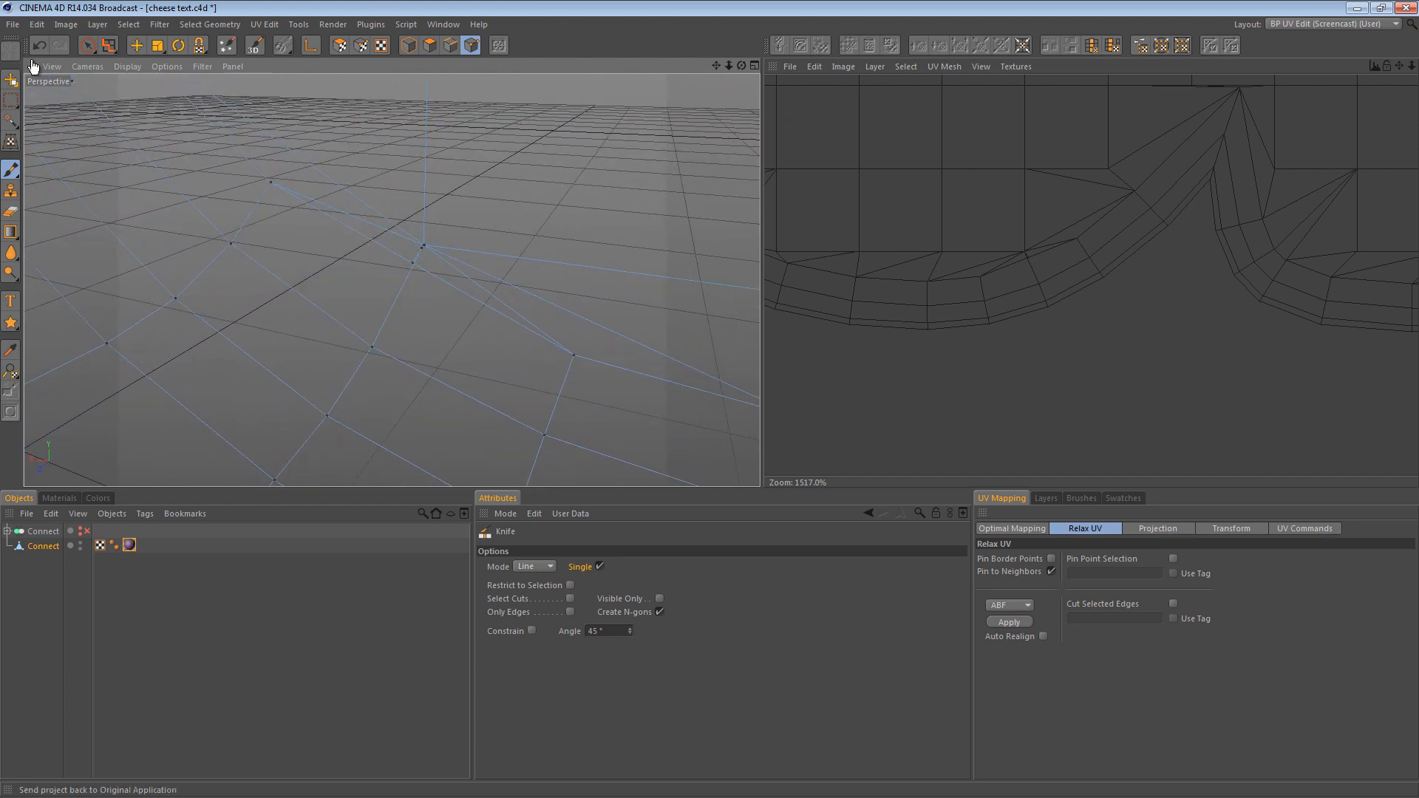
Rectangle-select the clustered points at the flagged spot under the u, weld them into one and return to shaded display
left_click_drag(96, 46, 127, 63)
left_click_drag(379, 200, 470, 275)
key("m")
key("q")
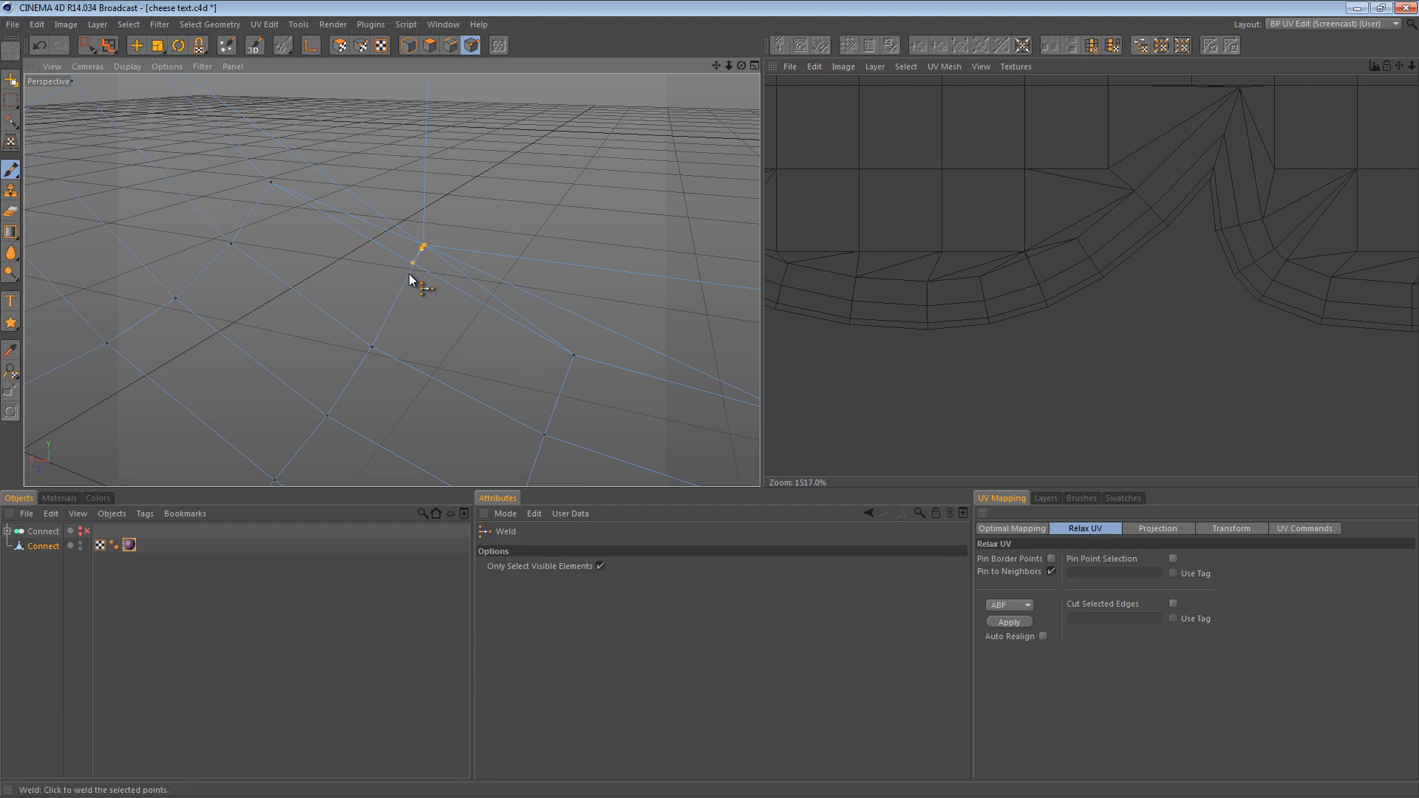
left_click_drag(384, 259, 575, 294, "alt")
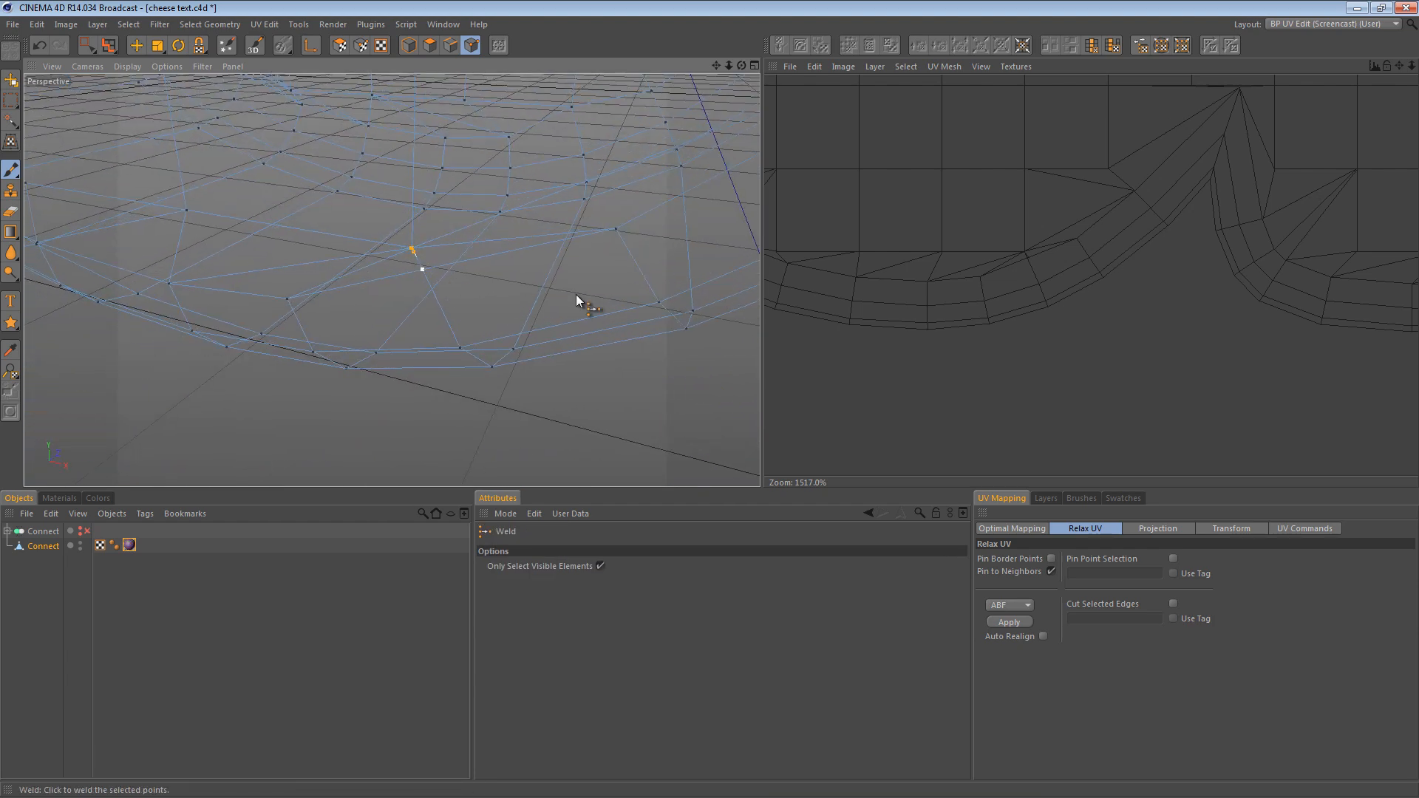
left_click_drag(472, 278, 527, 235, "alt")
left_click(510, 250)
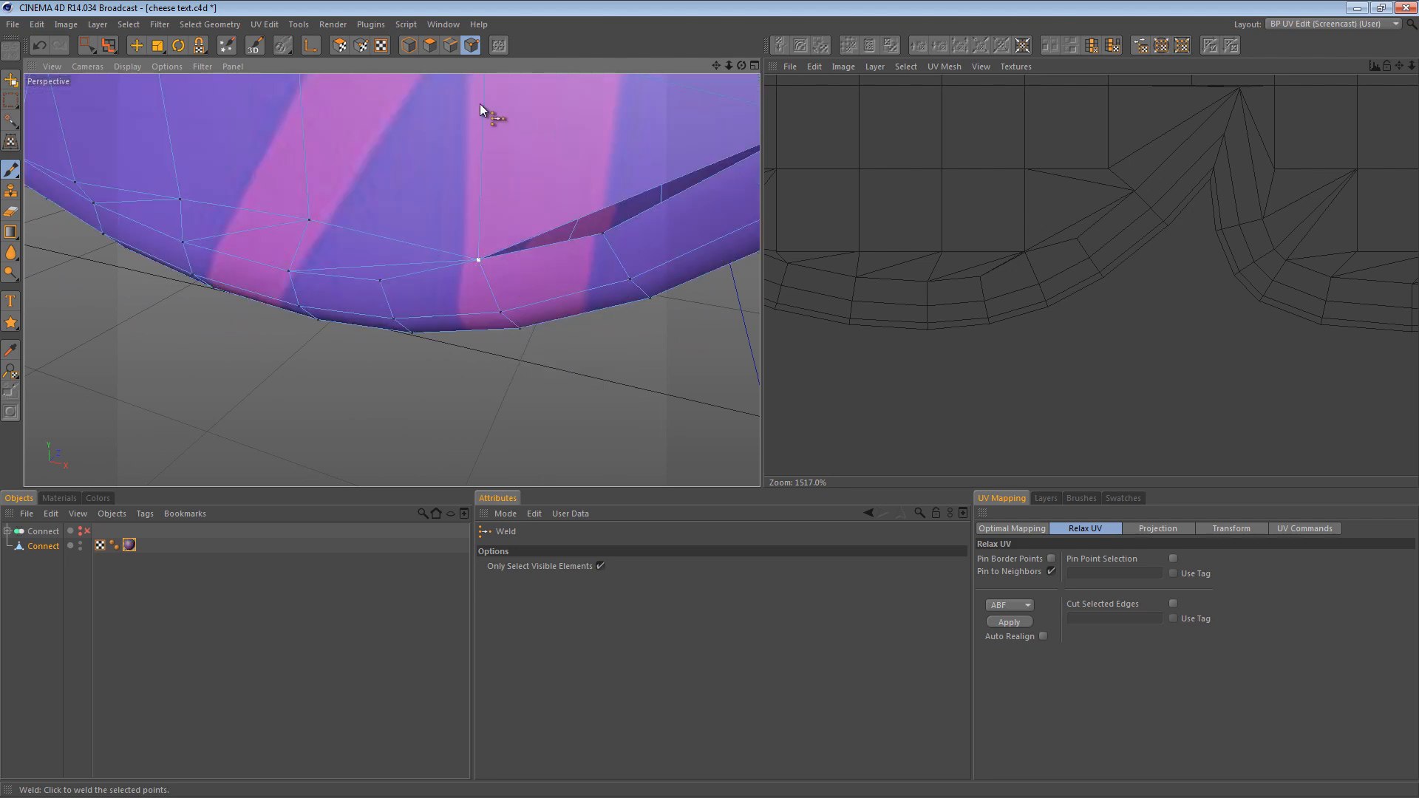
Fill the open sliver along the bottom bevel of the u with Close Polygon Hole
key("m")
key("d")
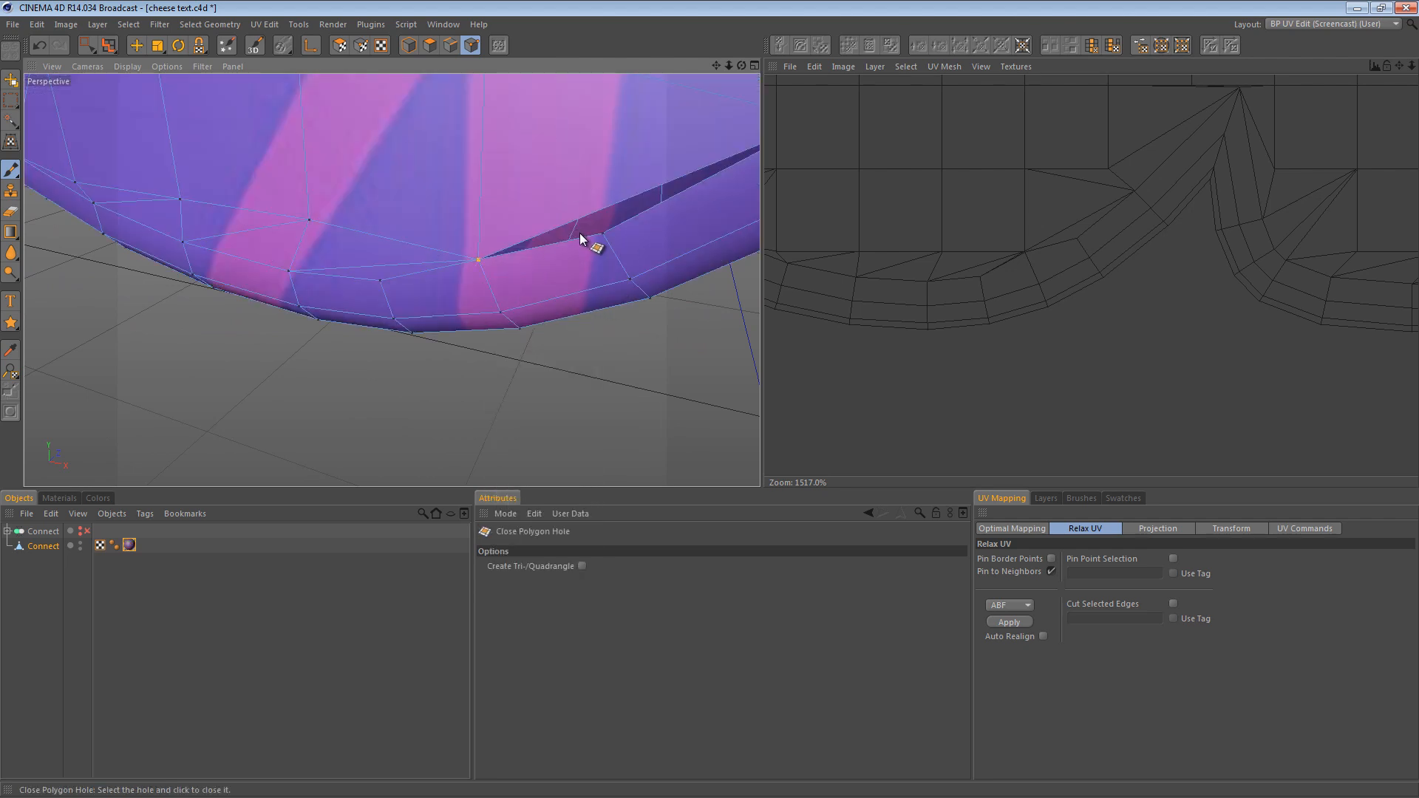
left_click_drag(628, 224, 522, 275, "alt")
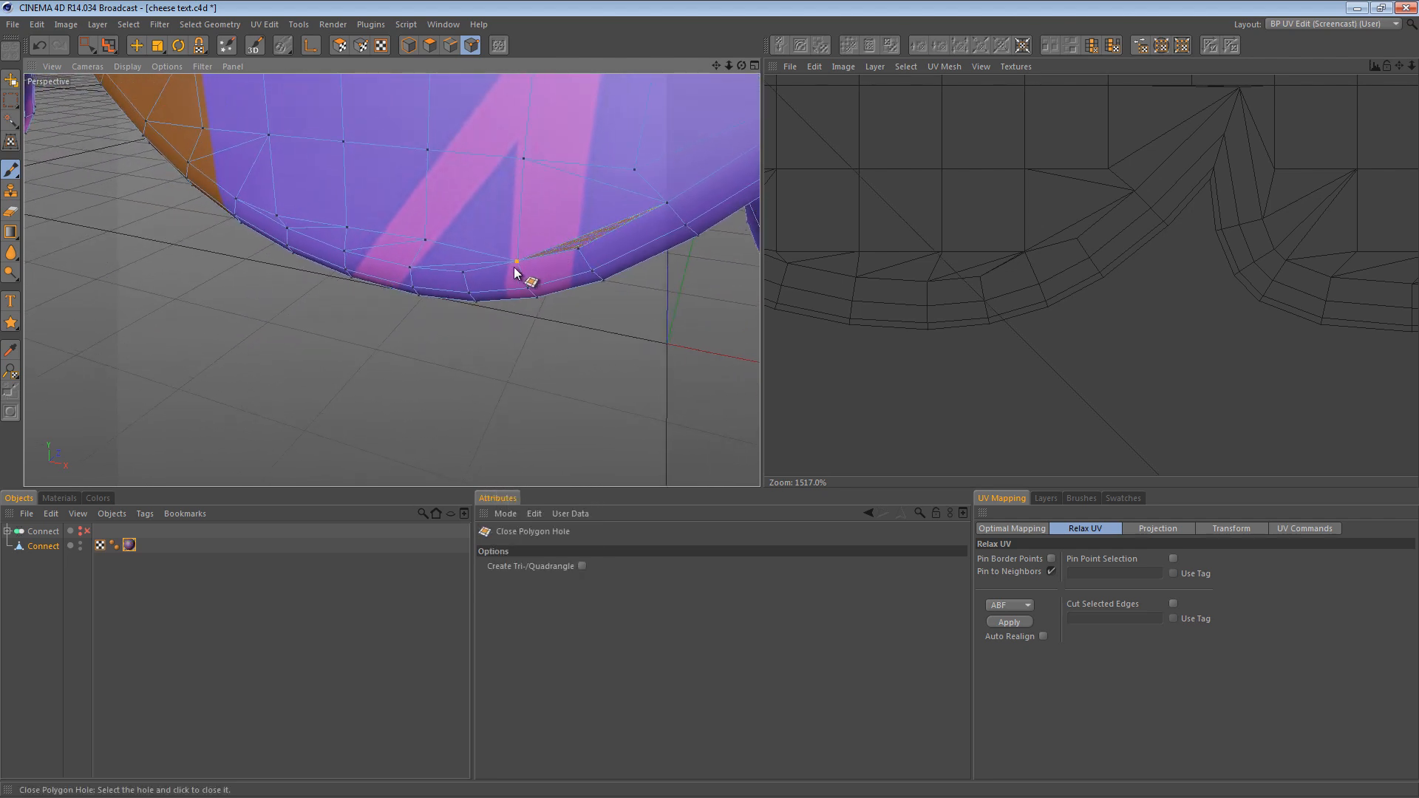
Examine the repaired u in the 3D view and the whole UV layout, including the new polygon's UVs
right_click_drag(626, 229, 655, 227, "alt")
mouse_move(580, 242)
left_mouse_down("alt")
mouse_move(593, 241)
mouse_move(517, 259)
left_mouse_up("alt")
right_click_drag(591, 236, 338, 246, "alt")
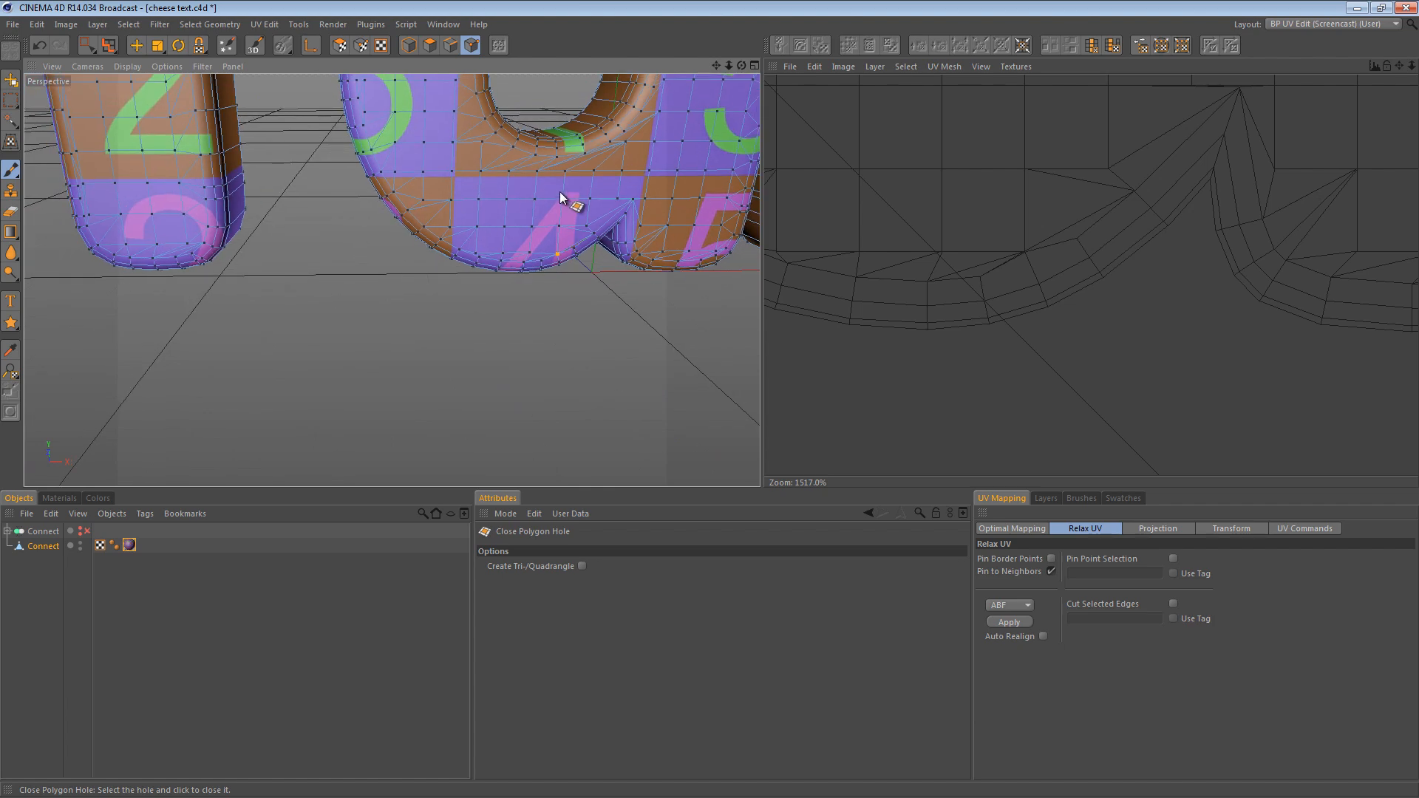
middle_click_drag(560, 193, 443, 304, "alt")
right_click_drag(594, 246, 490, 254, "alt")
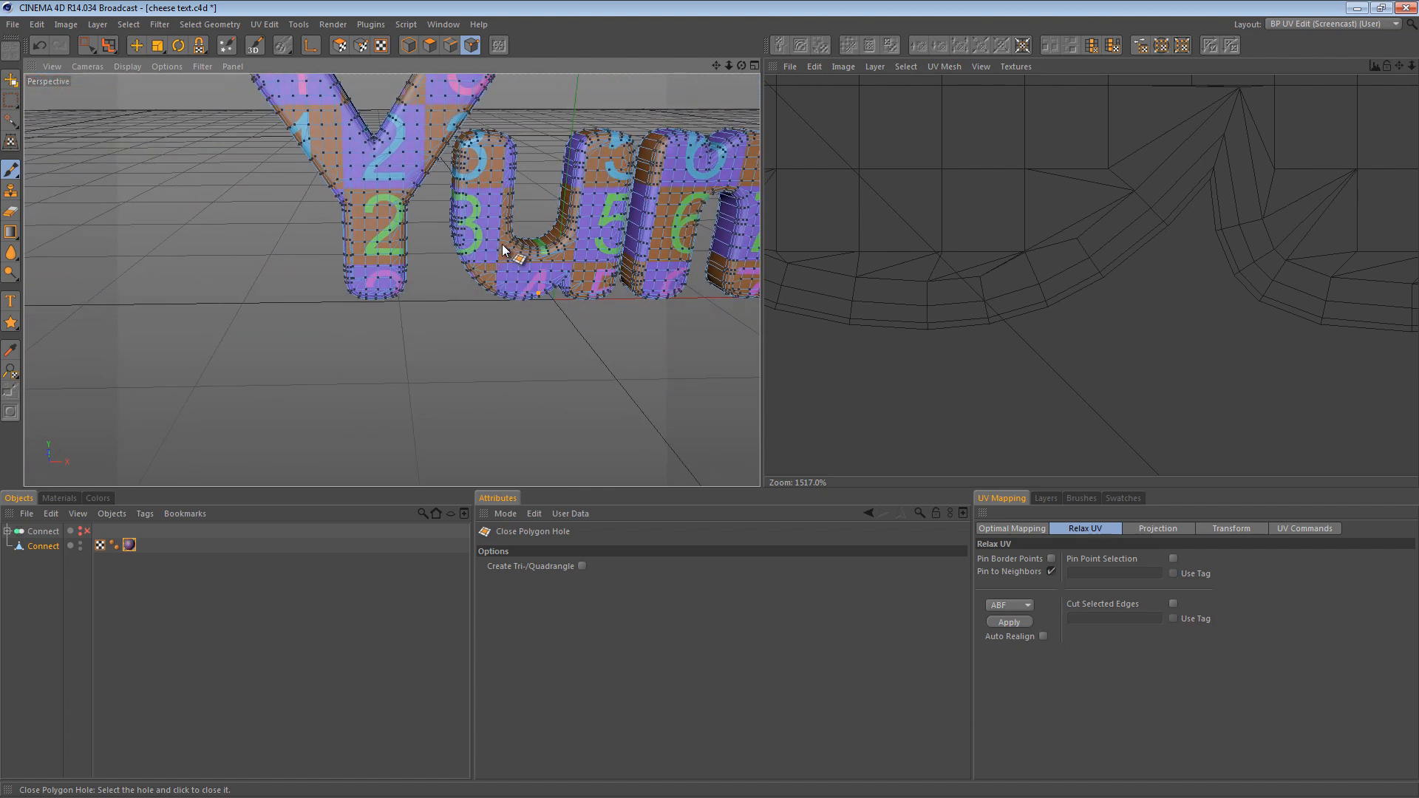
mouse_move(756, 430)
right_mouse_down("alt")
mouse_move(1280, 220)
mouse_move(751, 428)
mouse_move(1396, 197)
right_mouse_up("alt")
middle_click_drag(1396, 197, 1310, 206, "alt")
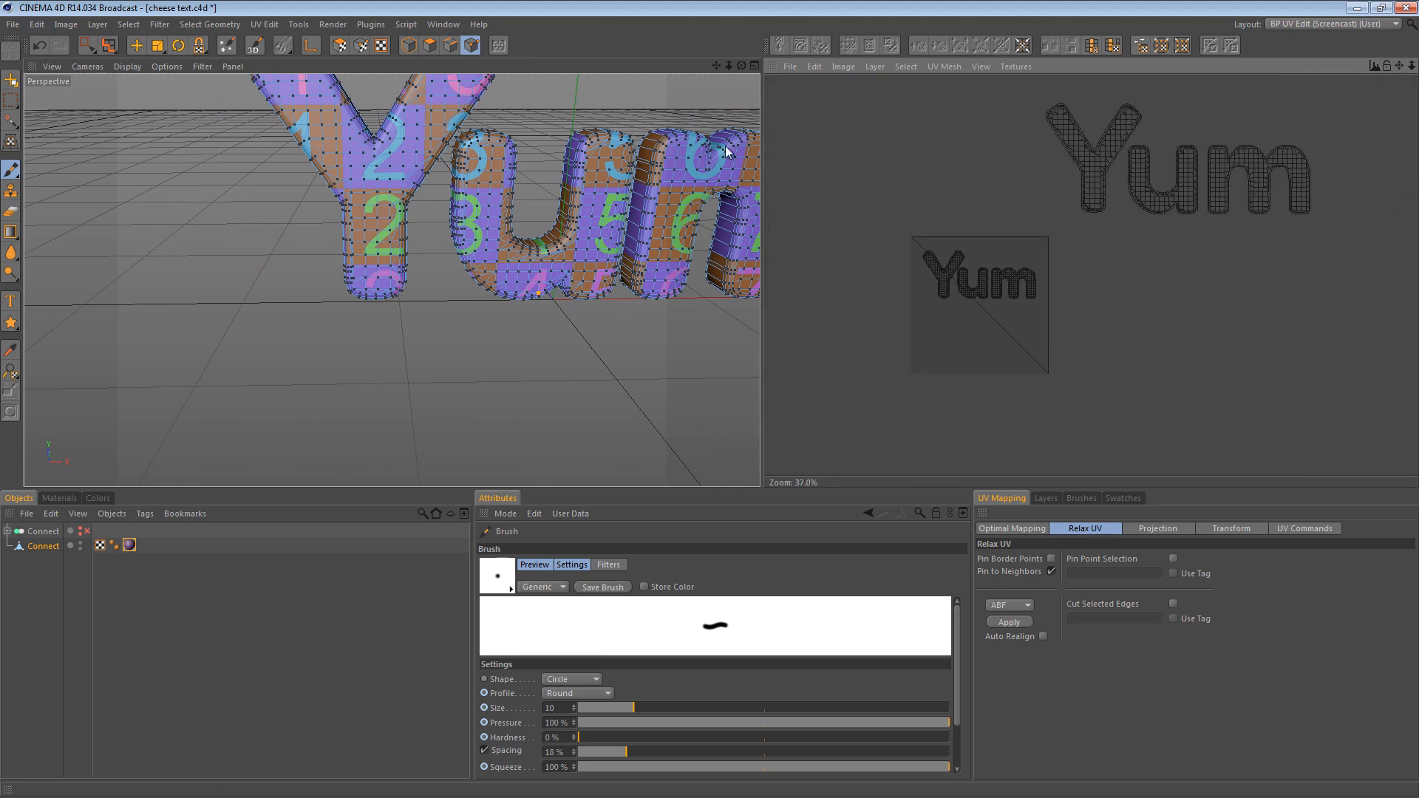
Select all visible polygons of the Yum mesh in Polygons mode and switch to UV polygon editing
left_click(86, 44)
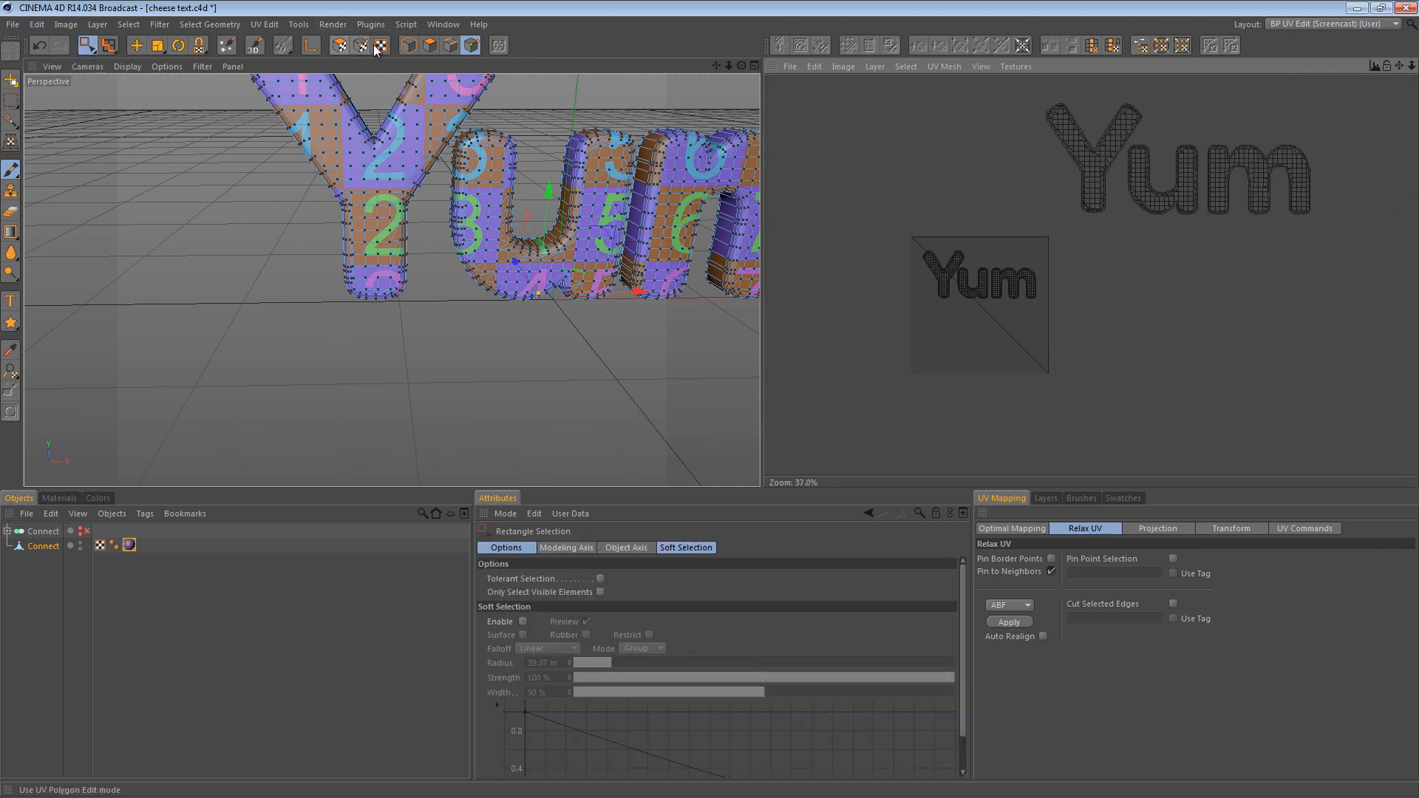
left_click(430, 45)
key("ctrl+a")
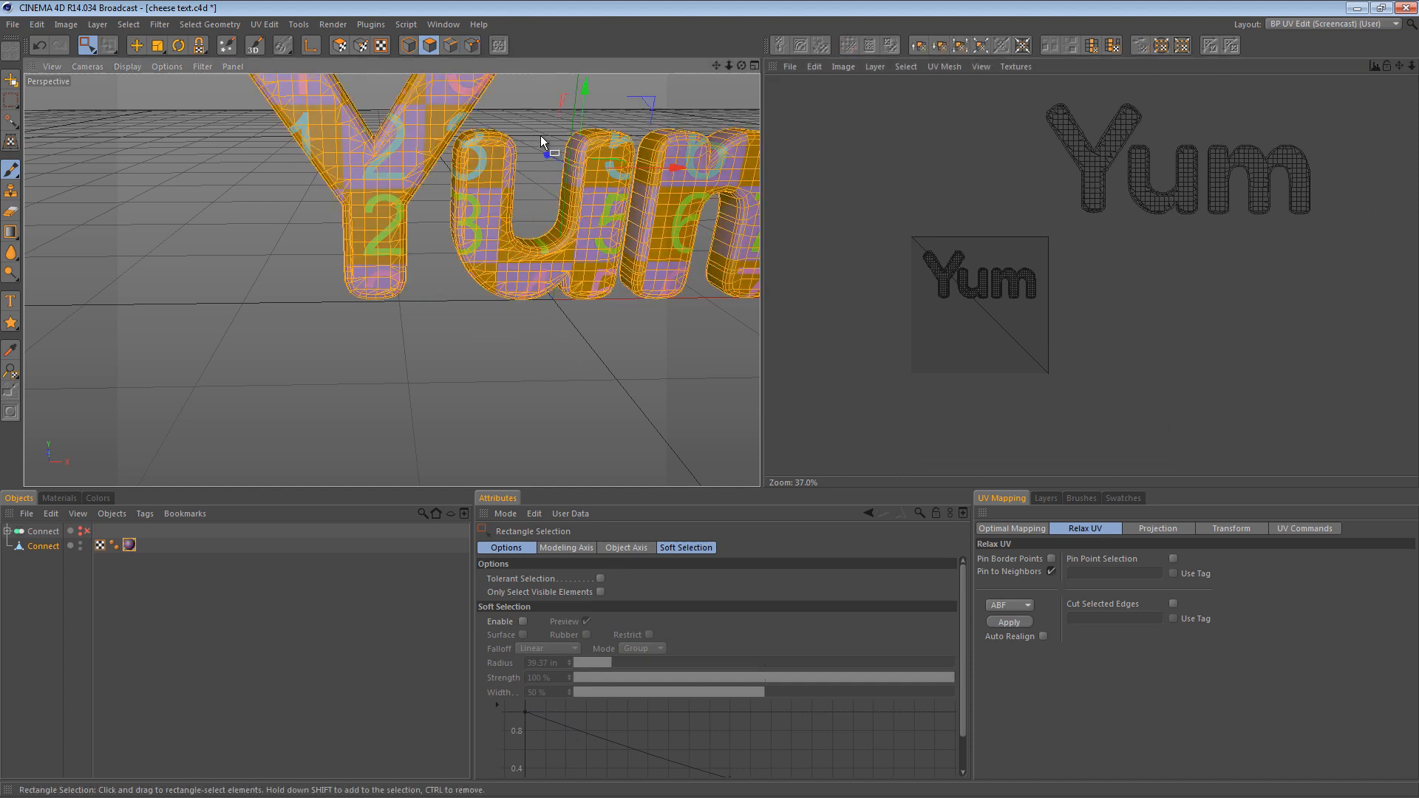
left_click(339, 44)
left_click_drag(1008, 92, 1379, 234)
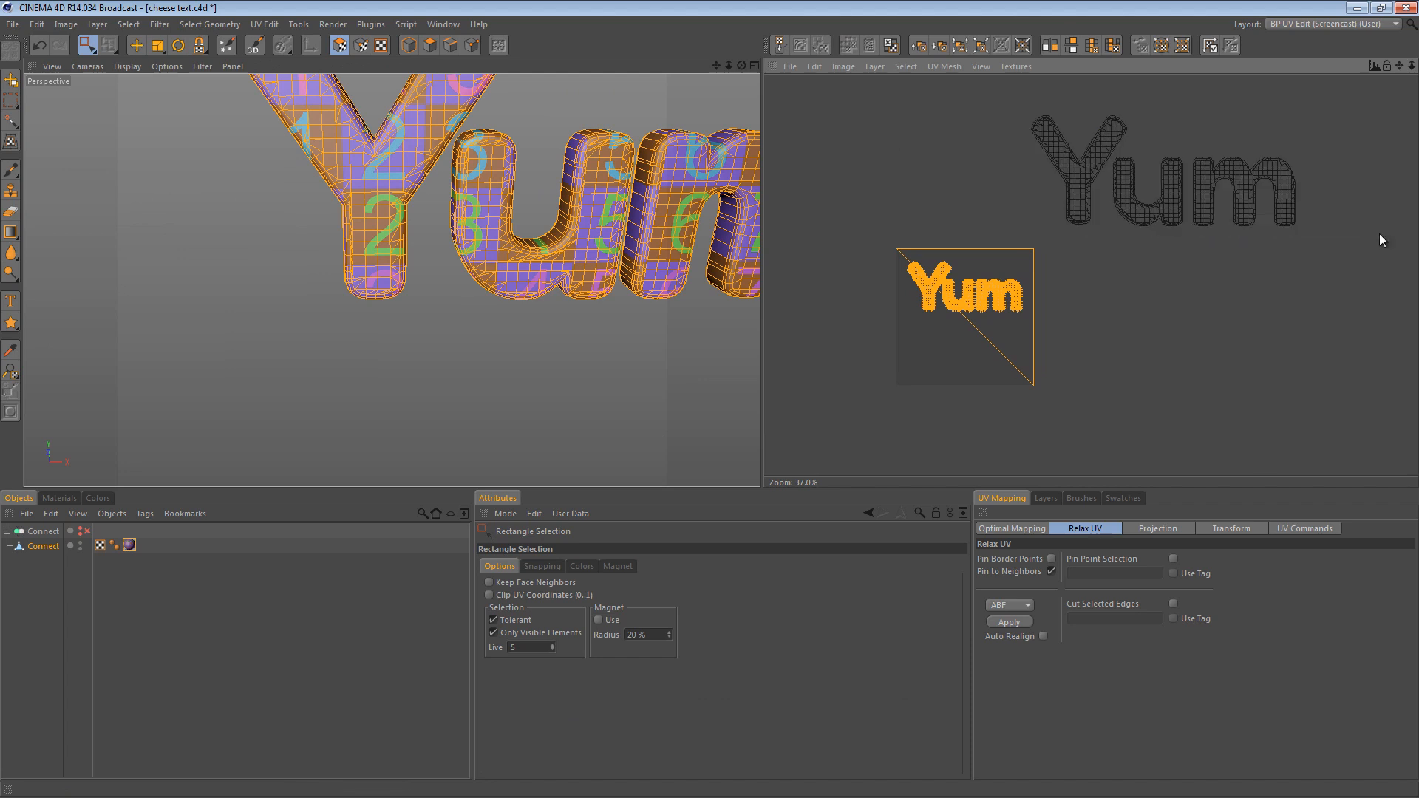
middle_click_drag(1014, 269, 1106, 210, "alt")
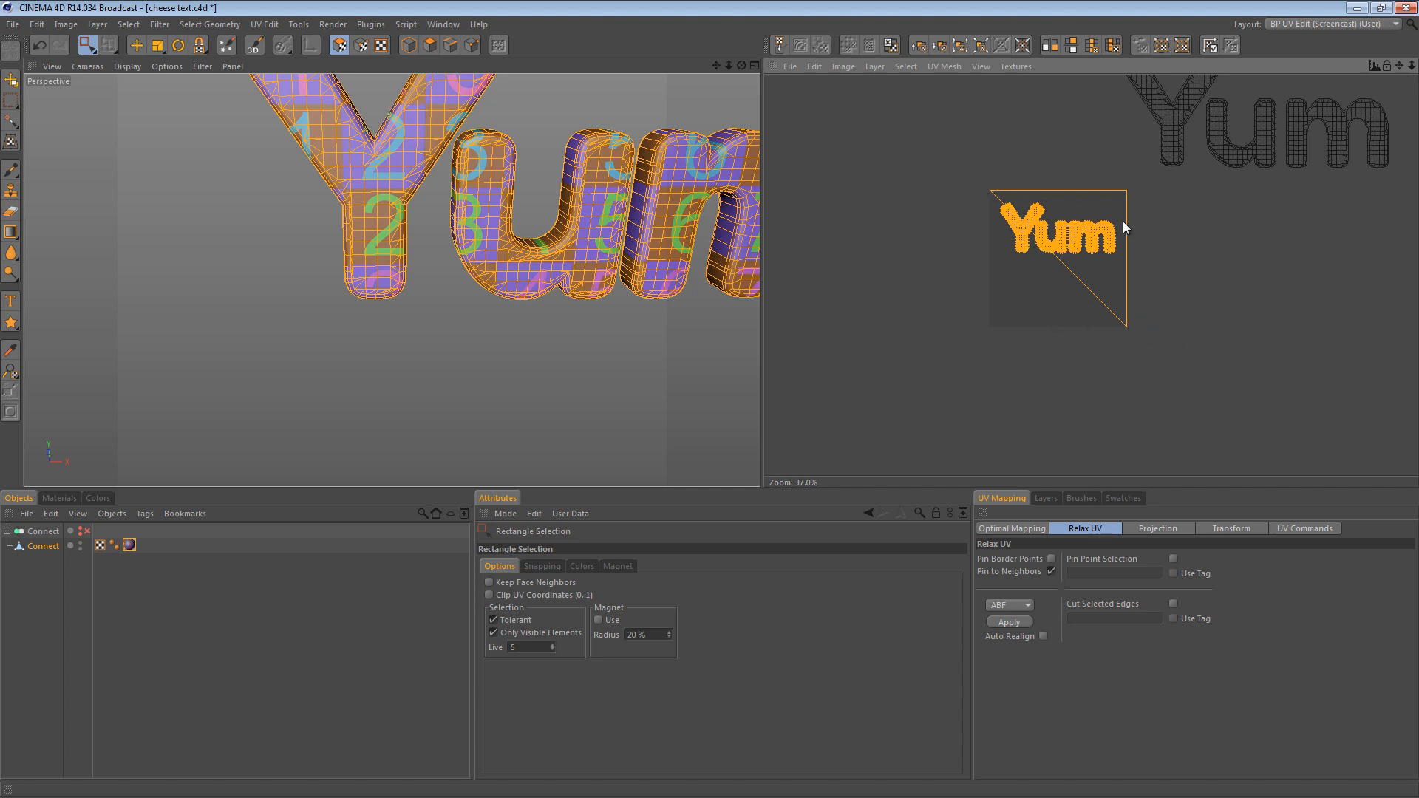
Set the texture tag's projection to Flat and assign UVW coordinates from it to the selected polygons
left_click(129, 544)
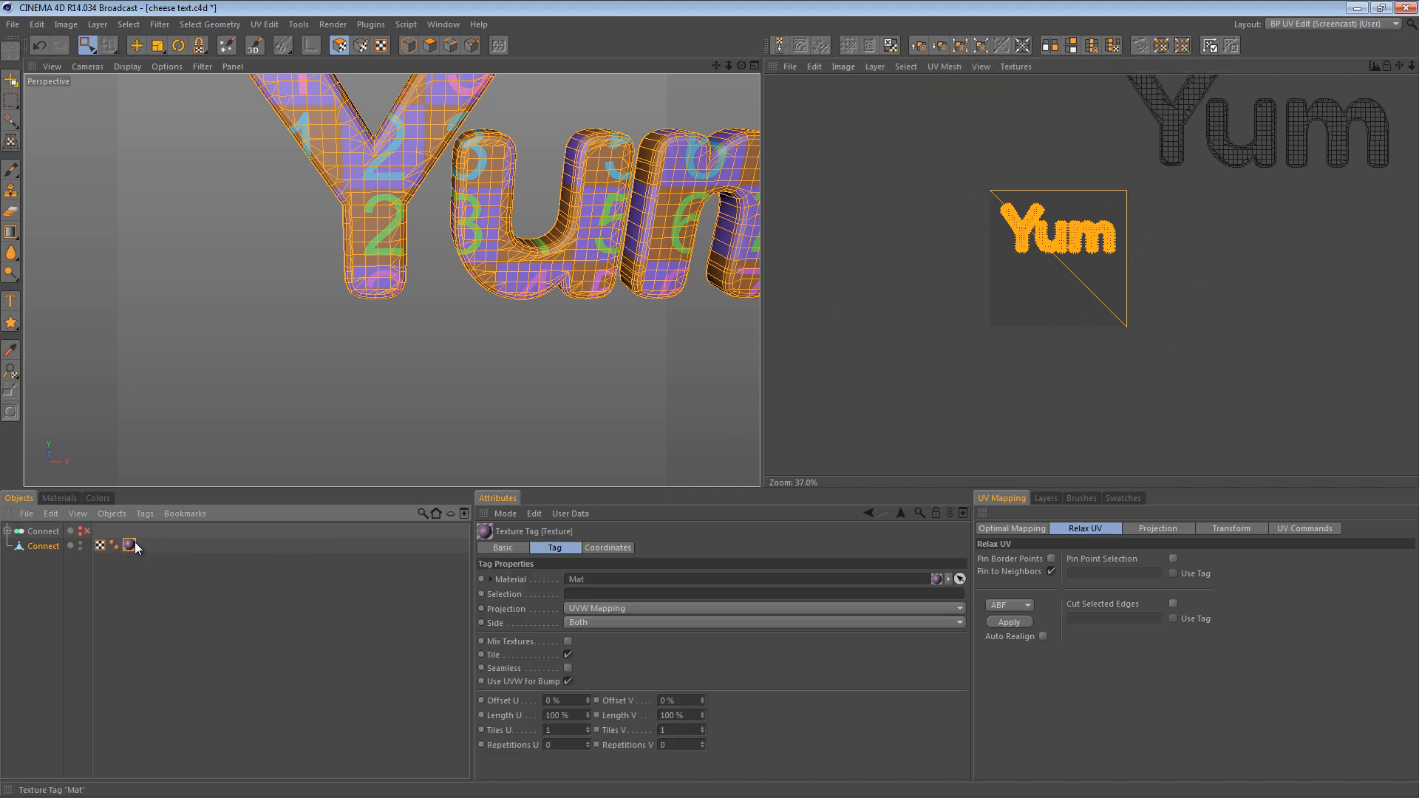
left_click(633, 607)
left_click(620, 654)
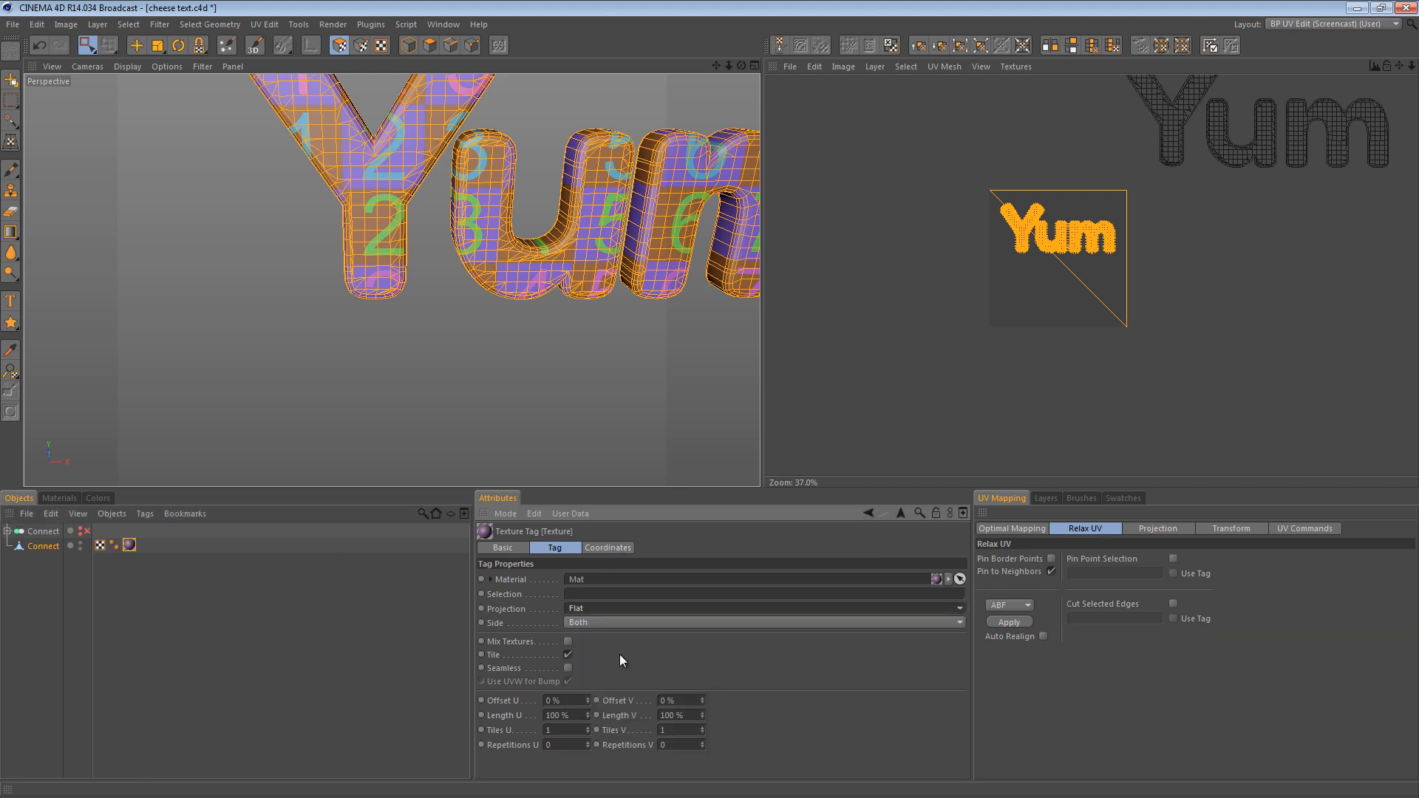
left_click(144, 512)
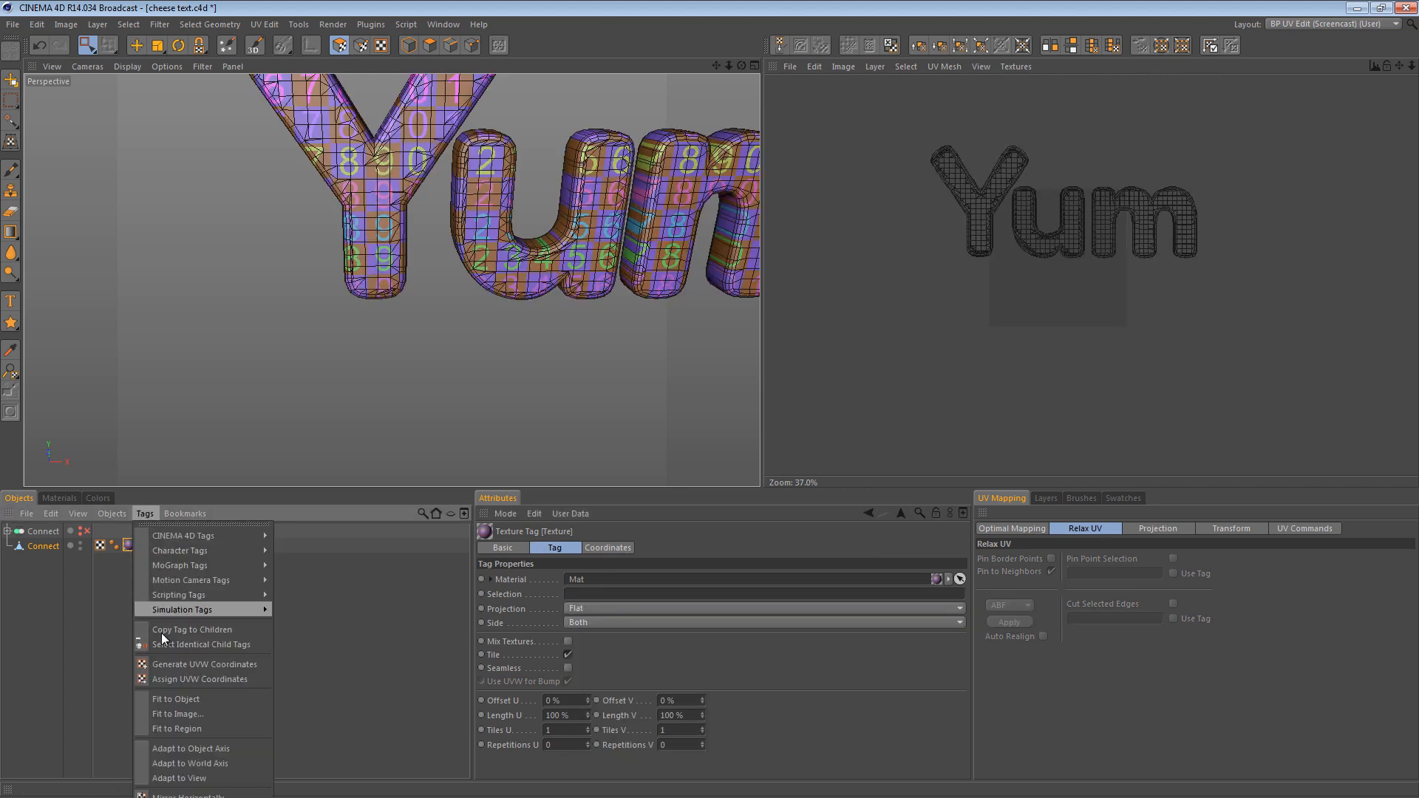
left_click(179, 677)
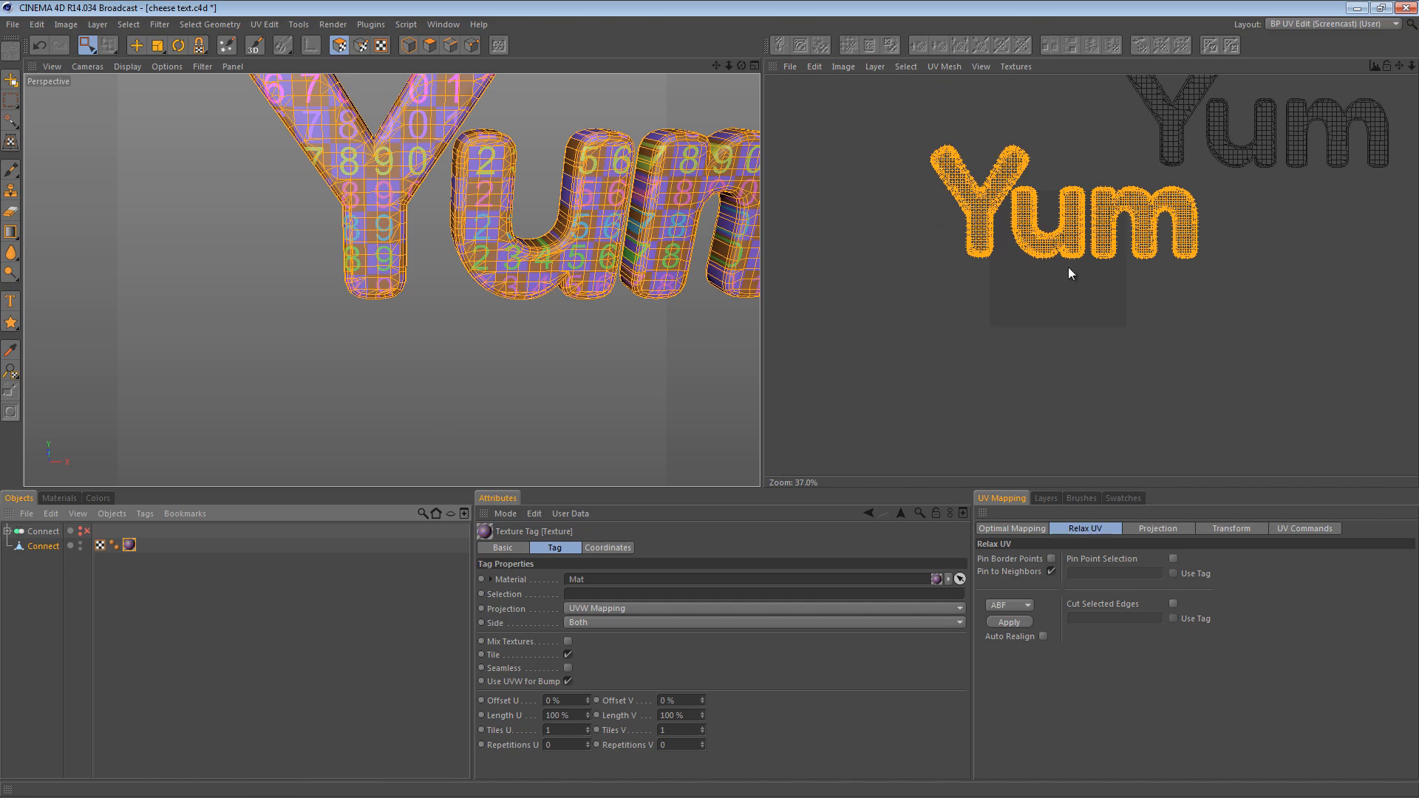
Scale and move the flat-projected Yum UVs so all three letters fit inside the texture area
scroll(1067, 267, "up", 5)
middle_click_drag(1044, 238, 1063, 281, "alt")
key("t")
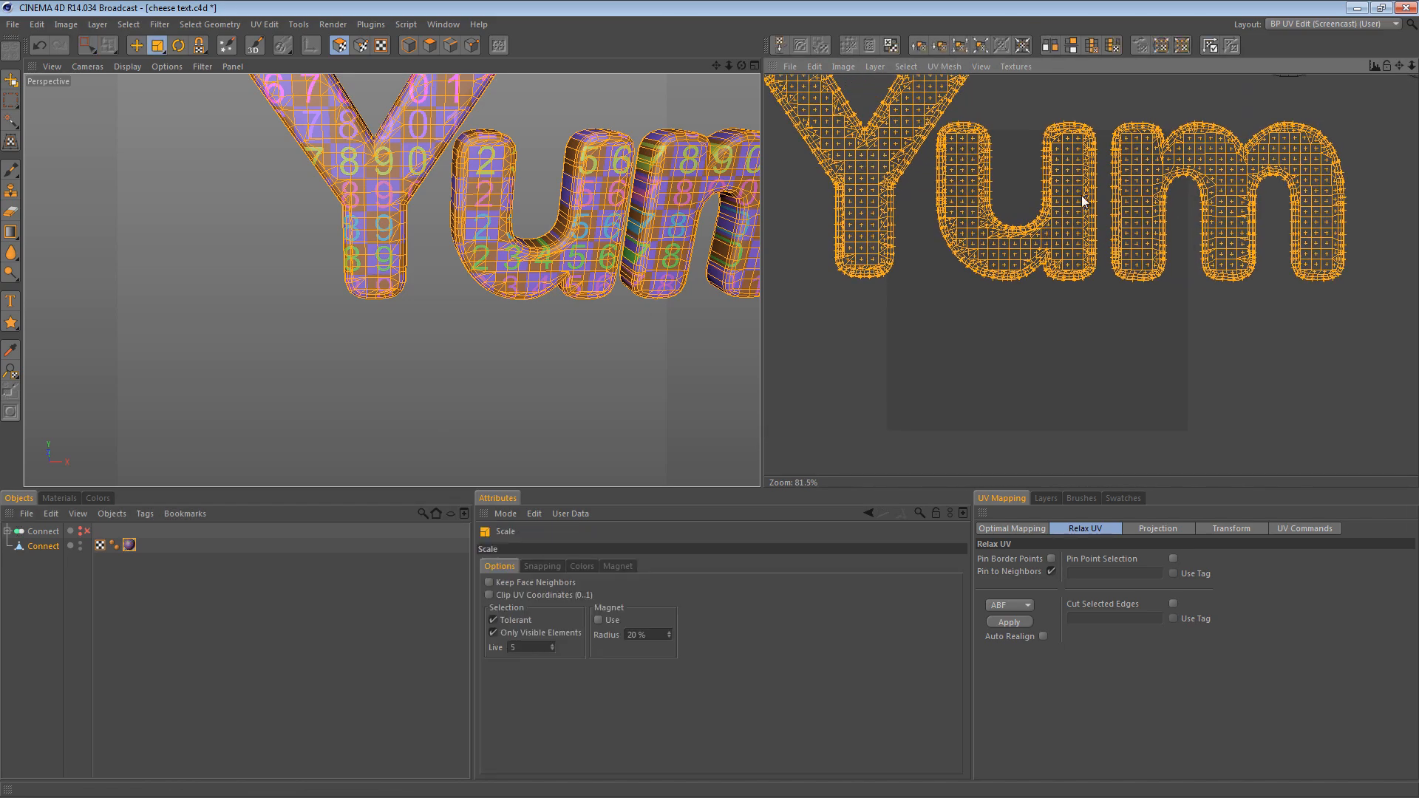
left_click_drag(1081, 196, 759, 430)
key("e")
key("t")
left_click_drag(1090, 204, 767, 428)
right_click_drag(1043, 229, 764, 428, "alt")
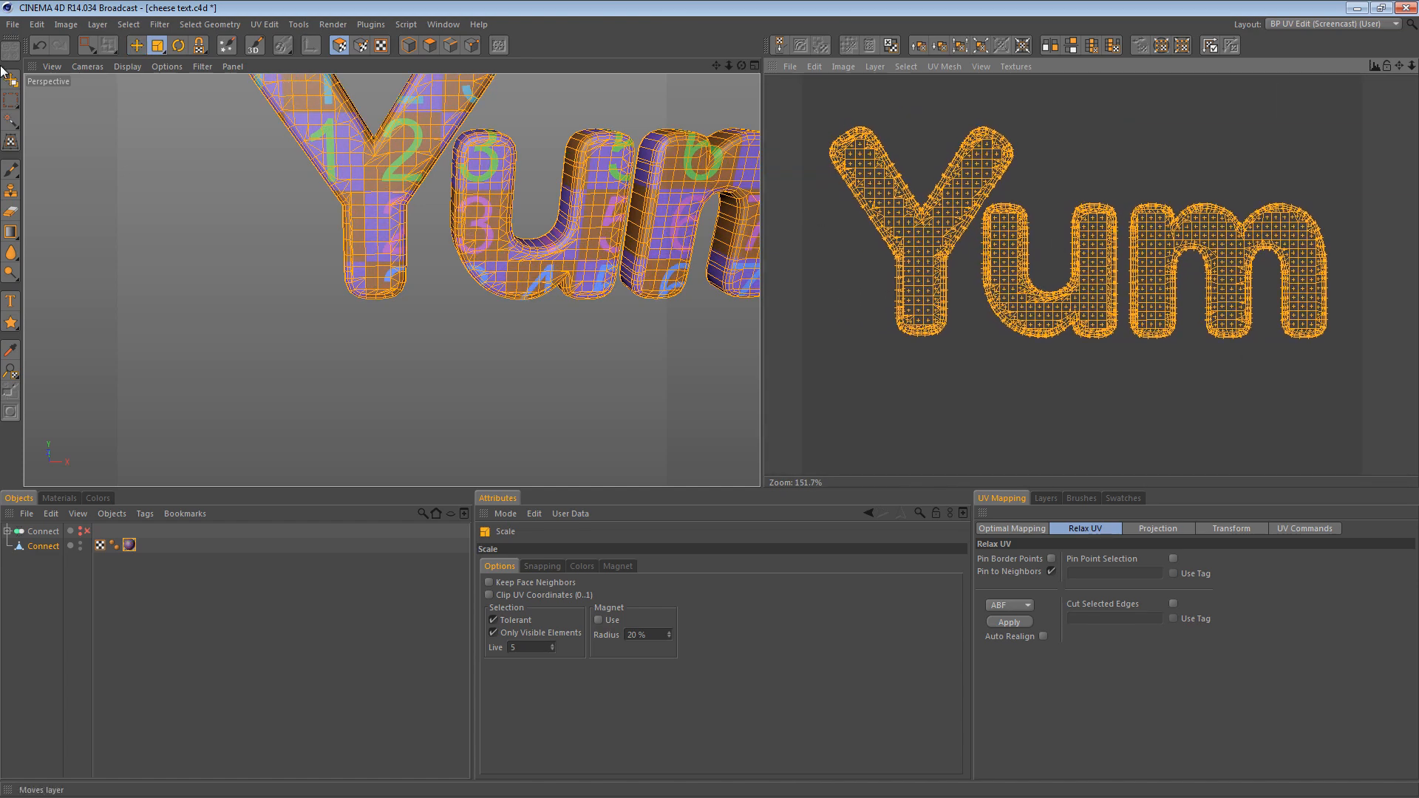
Deselect small patches of front polygons on the Y, u and m in the UV view with Live Selection
left_click_drag(86, 46, 111, 70)
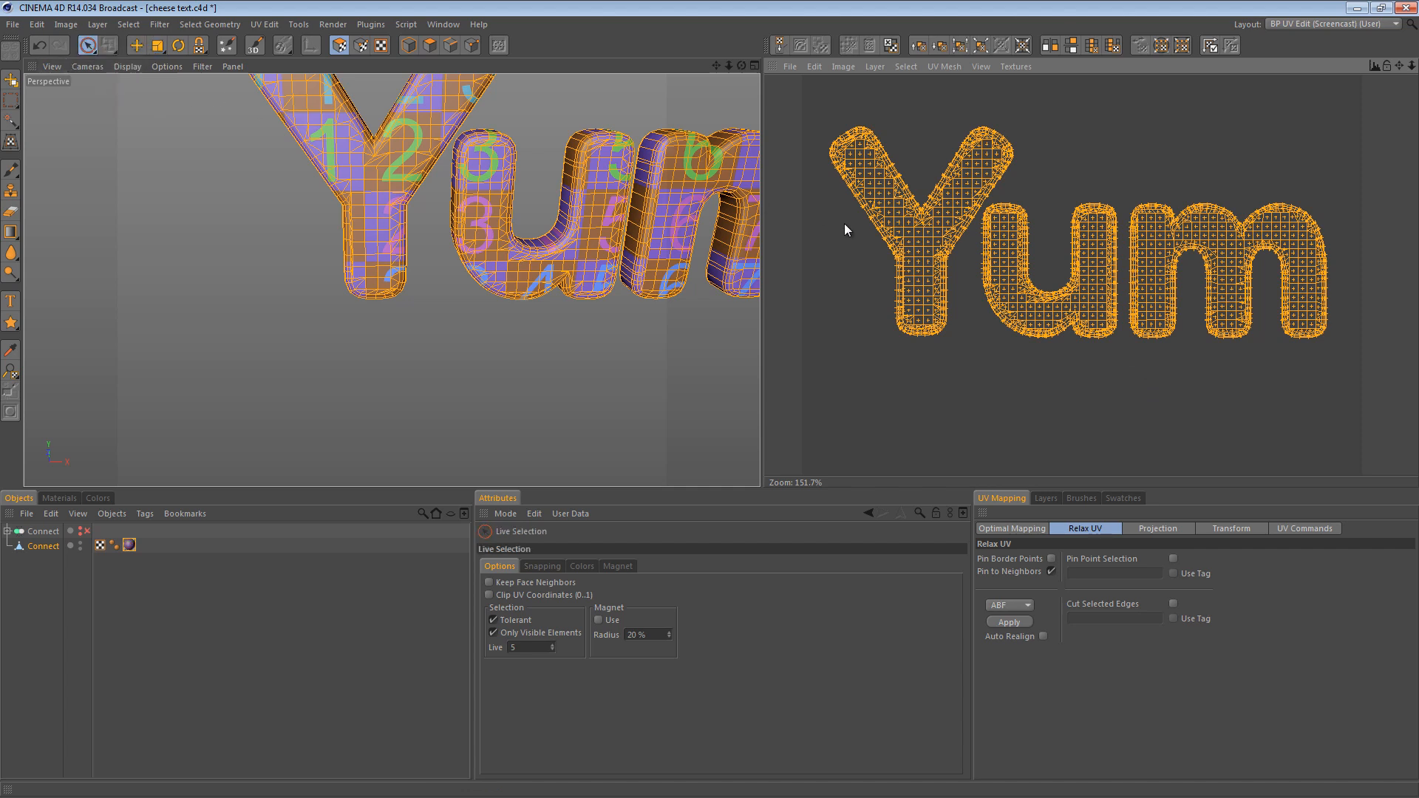
left_click(925, 251)
left_click_drag(1042, 303, 1065, 312, "ctrl")
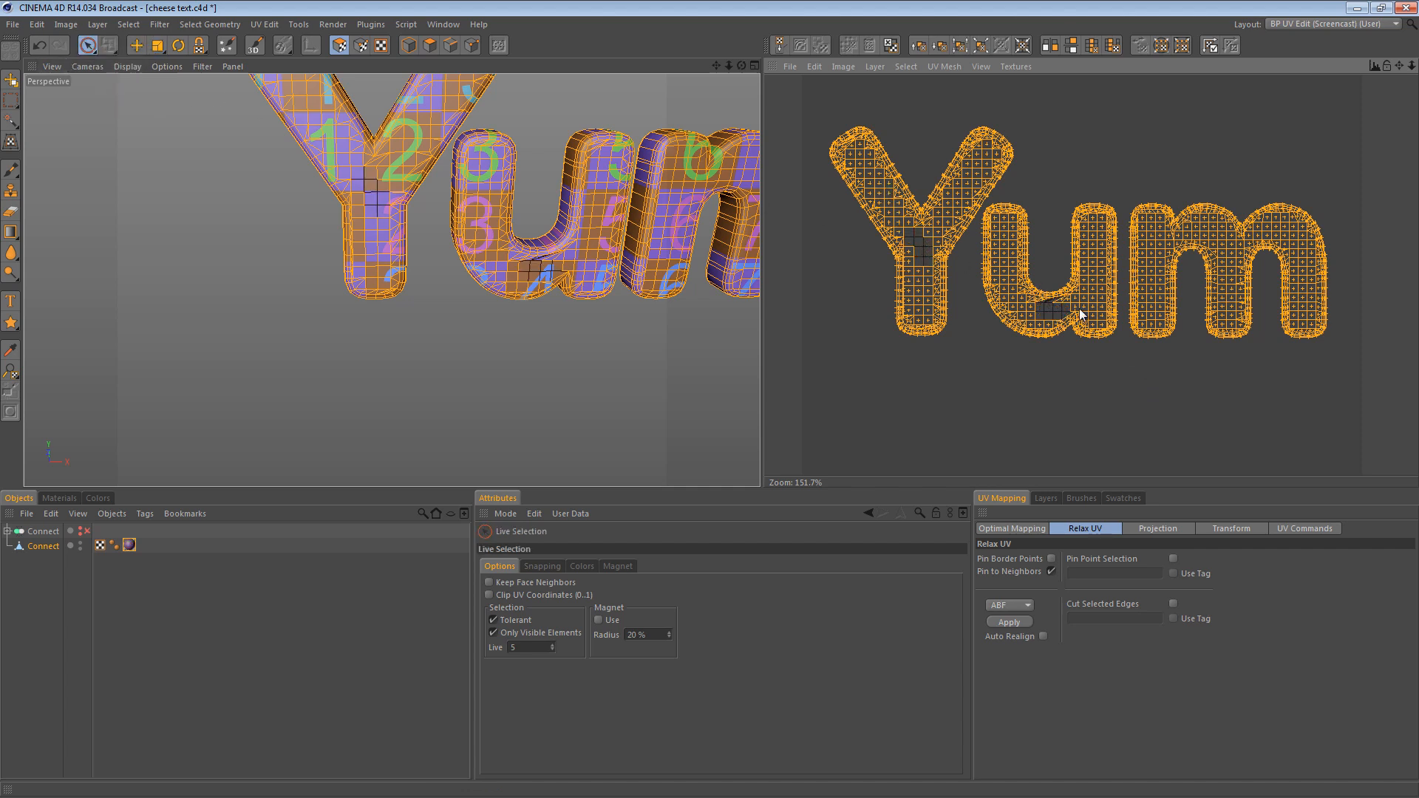
left_click_drag(1156, 305, 1155, 282, "ctrl")
left_click_drag(1228, 250, 1229, 241, "ctrl")
Try an ABF relax with only the small front patches excluded, and undo it
left_click(1017, 623)
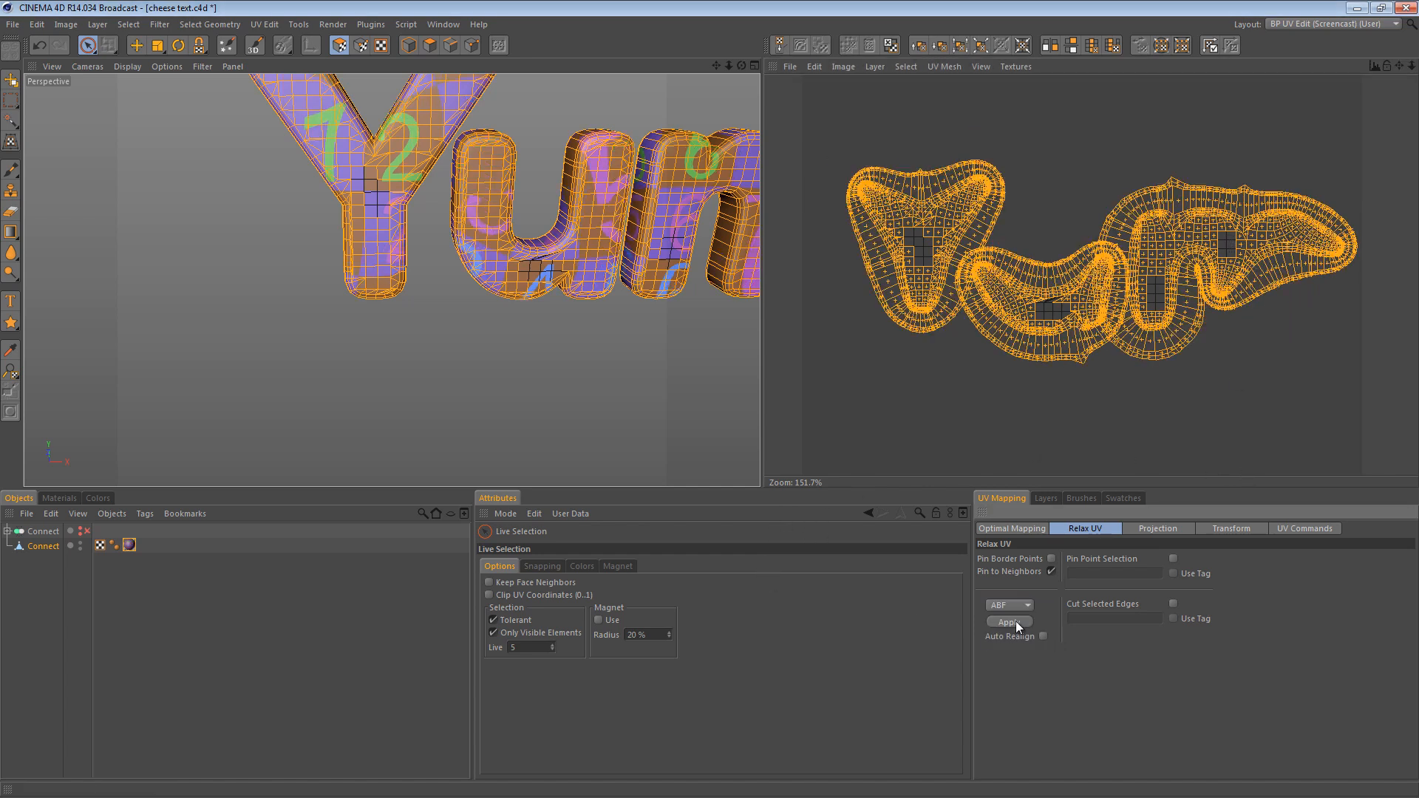
key("ctrl+z")
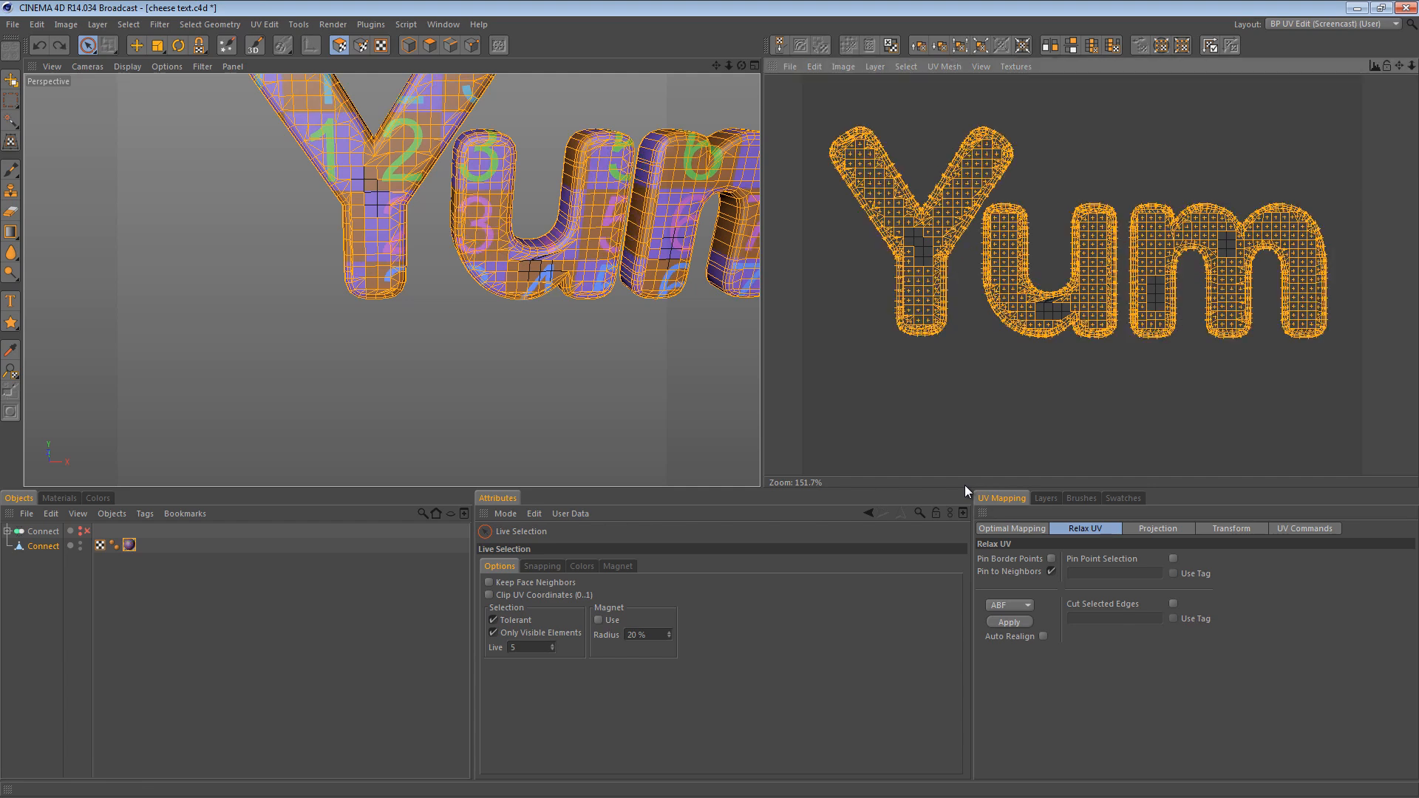
Deselect the flat front polygons along the arms and stem of the Y and throughout the u
right_click_drag(887, 207, 732, 408, "alt")
middle_click_drag(731, 409, 858, 201, "alt")
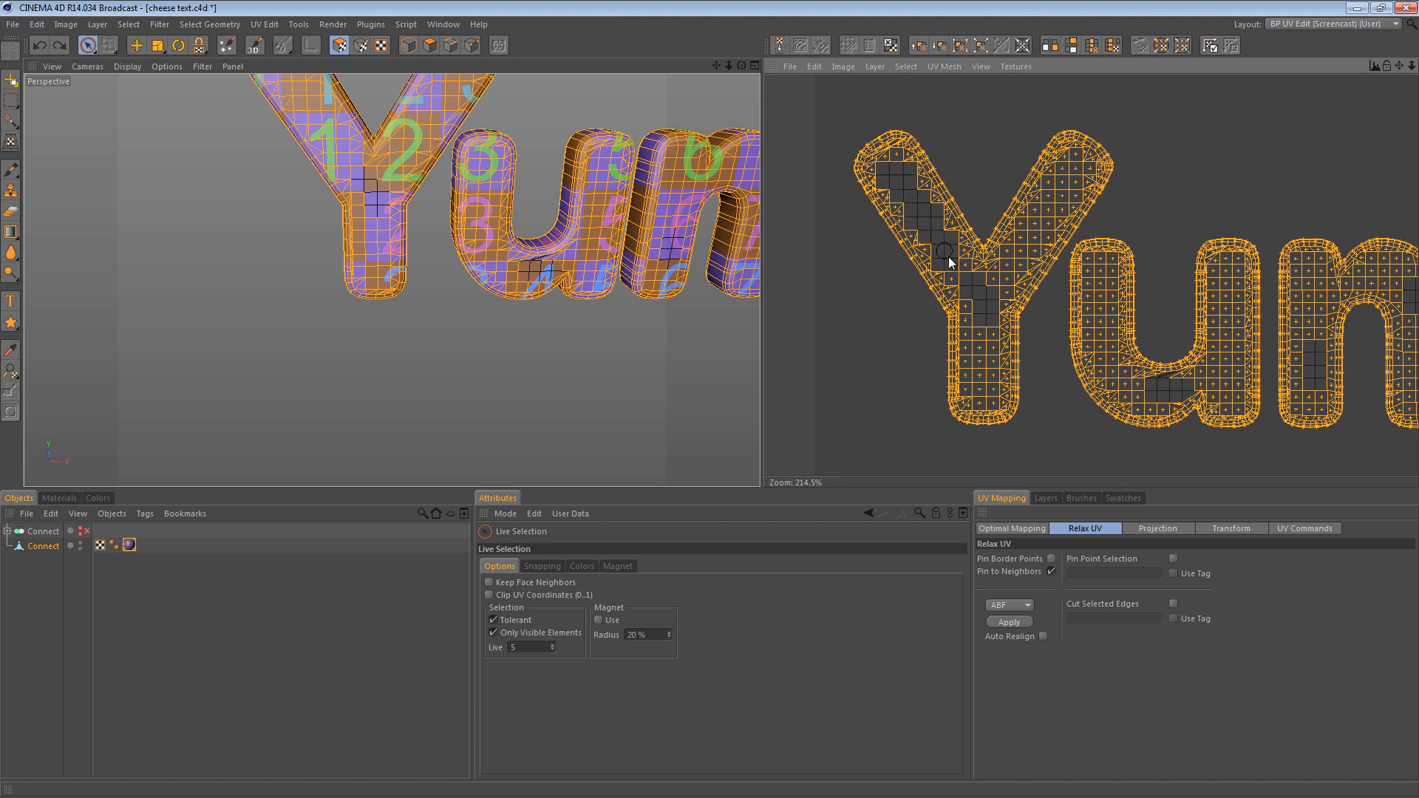
left_click_drag(982, 392, 999, 297)
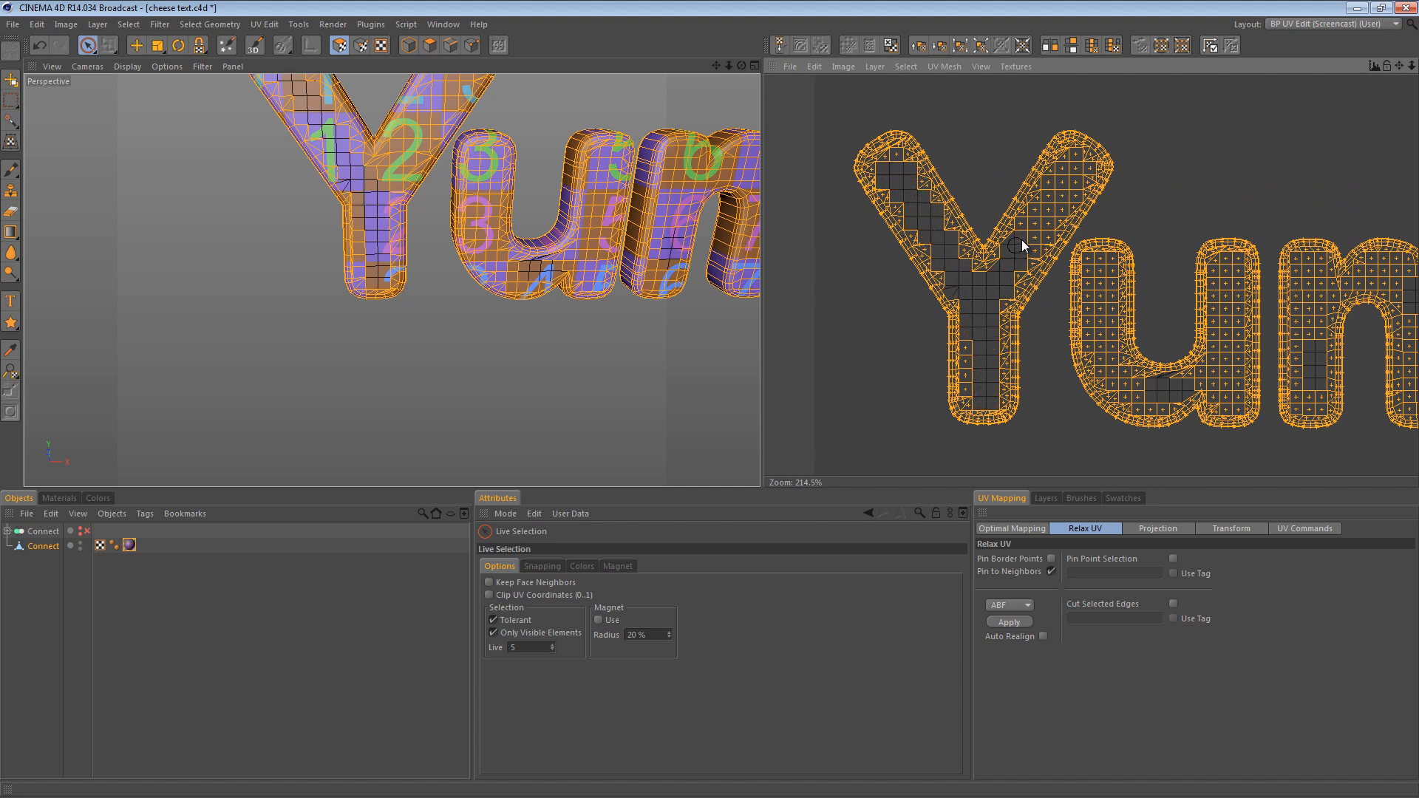
left_click_drag(1074, 183, 1093, 161)
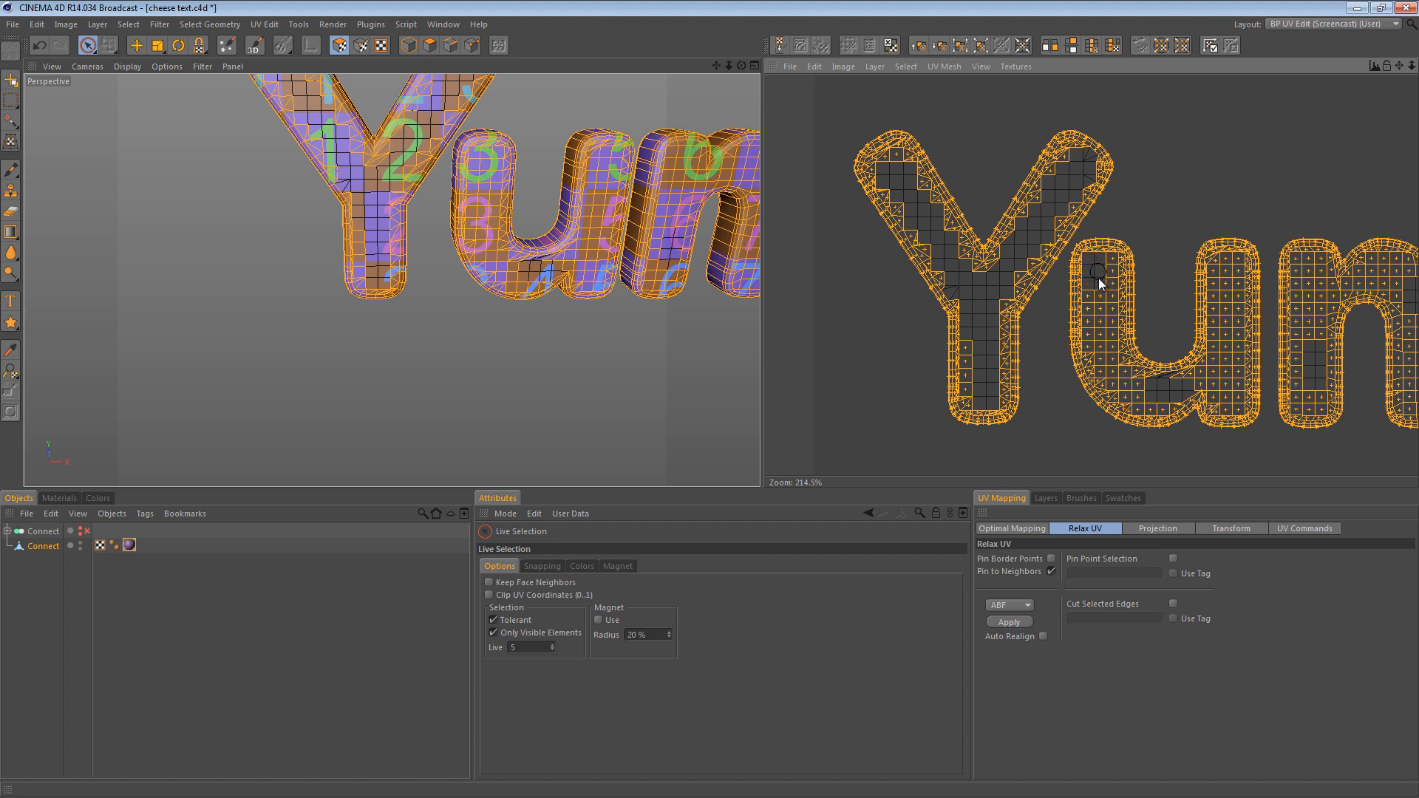
mouse_move(1098, 278)
left_mouse_down()
mouse_move(1114, 367)
mouse_move(1174, 392)
mouse_move(1225, 334)
left_mouse_up()
left_click_drag(1228, 268, 1223, 278)
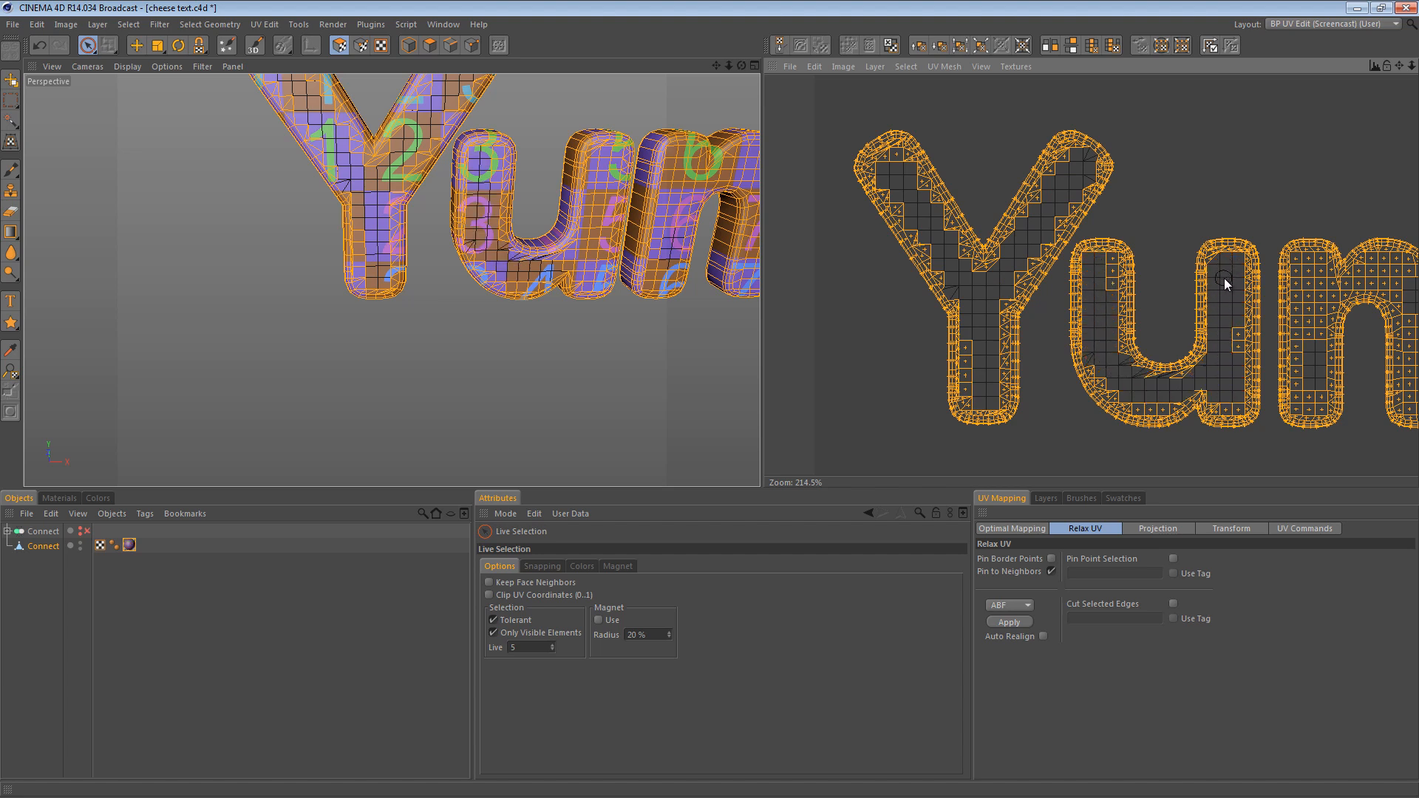
Deselect the flat front polygons along the stems and arches of the m in the UV view
middle_click_drag(1240, 308, 858, 278, "alt")
right_click_drag(1240, 308, 1267, 309, "alt")
right_click_drag(765, 428, 766, 428, "alt")
middle_click_drag(766, 427, 802, 416, "alt")
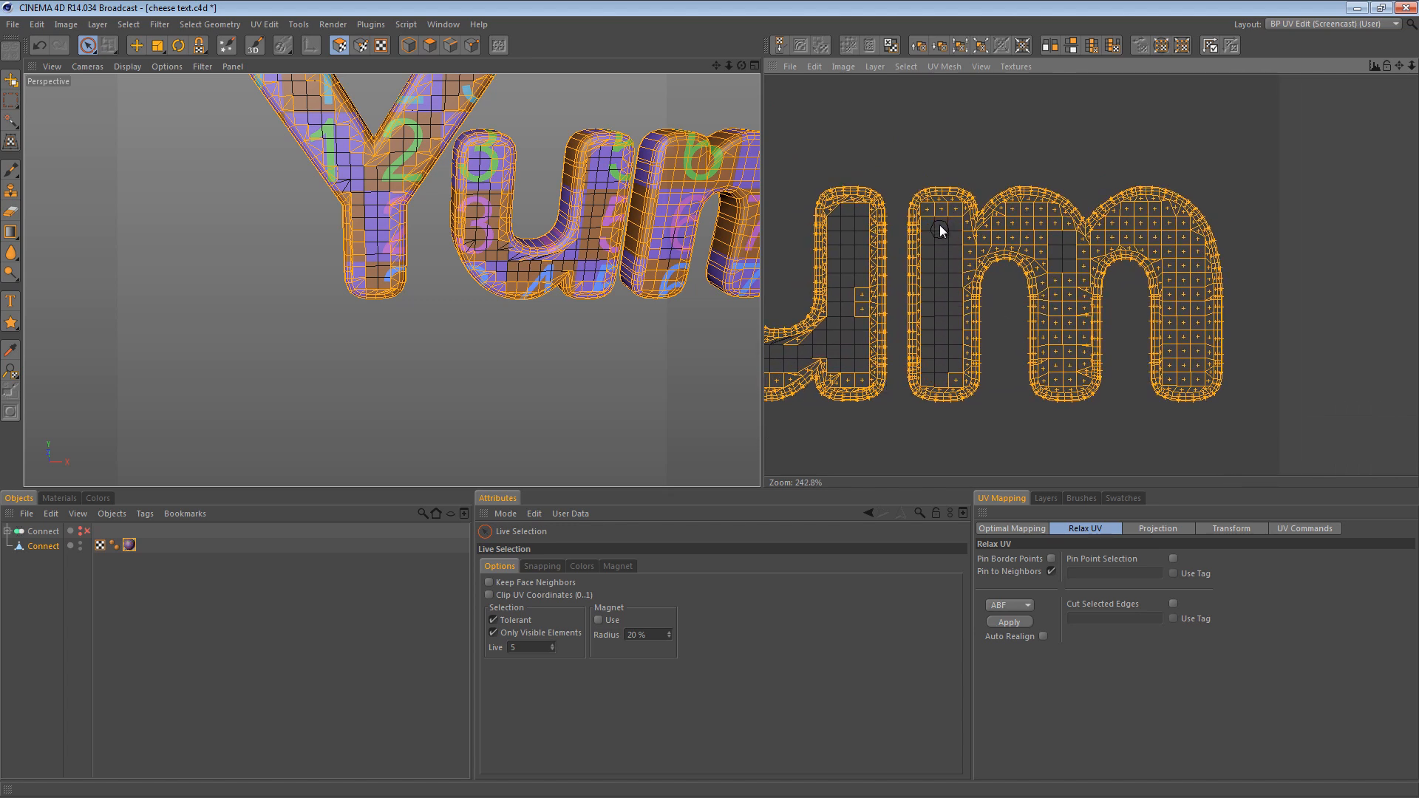
left_click_drag(940, 230, 940, 211, "ctrl")
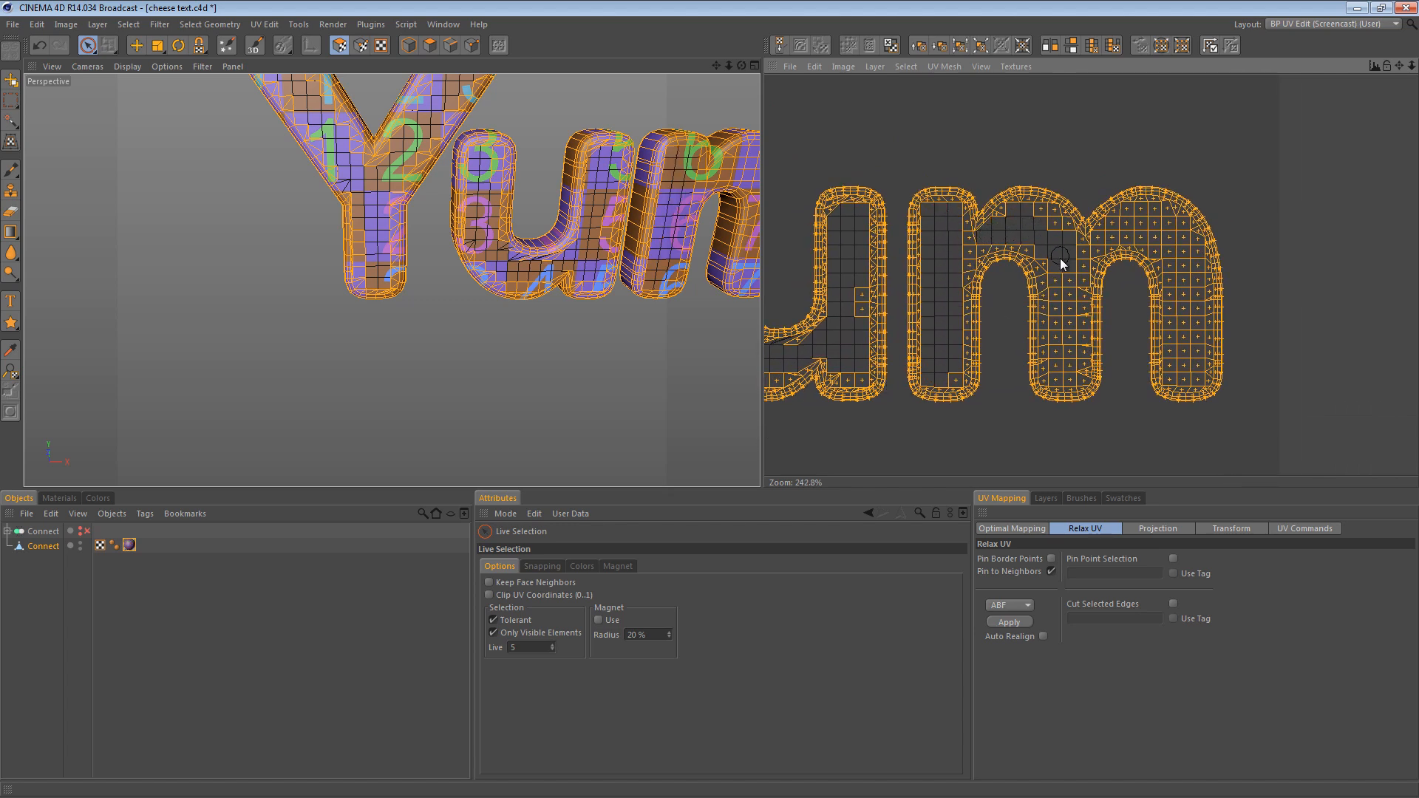
left_click_drag(1067, 360, 1085, 243, "ctrl")
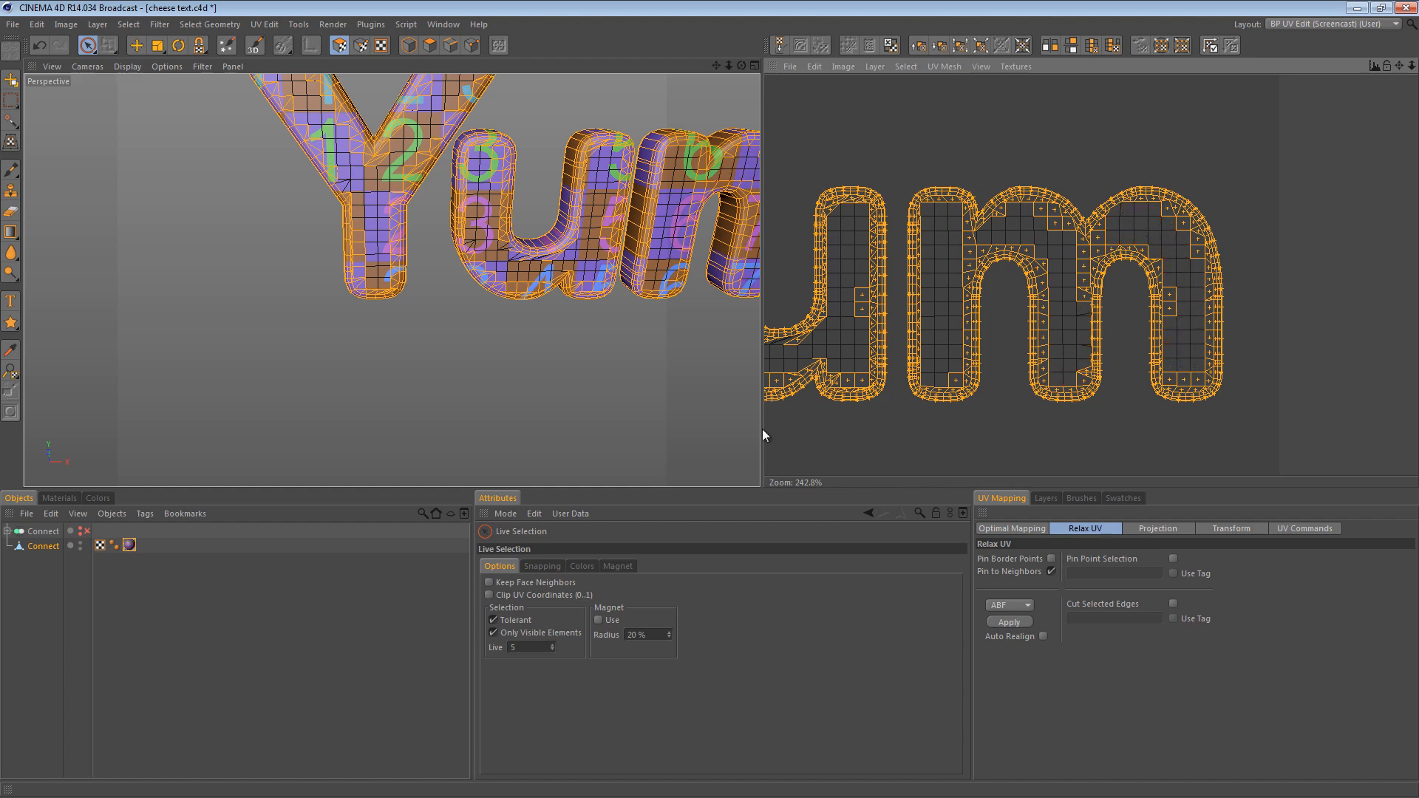
Relax the selected side and bevel UVs with ABF, keeping Pin to Neighbors on
scroll(761, 429, "down", 5)
scroll(767, 427, "up", 1)
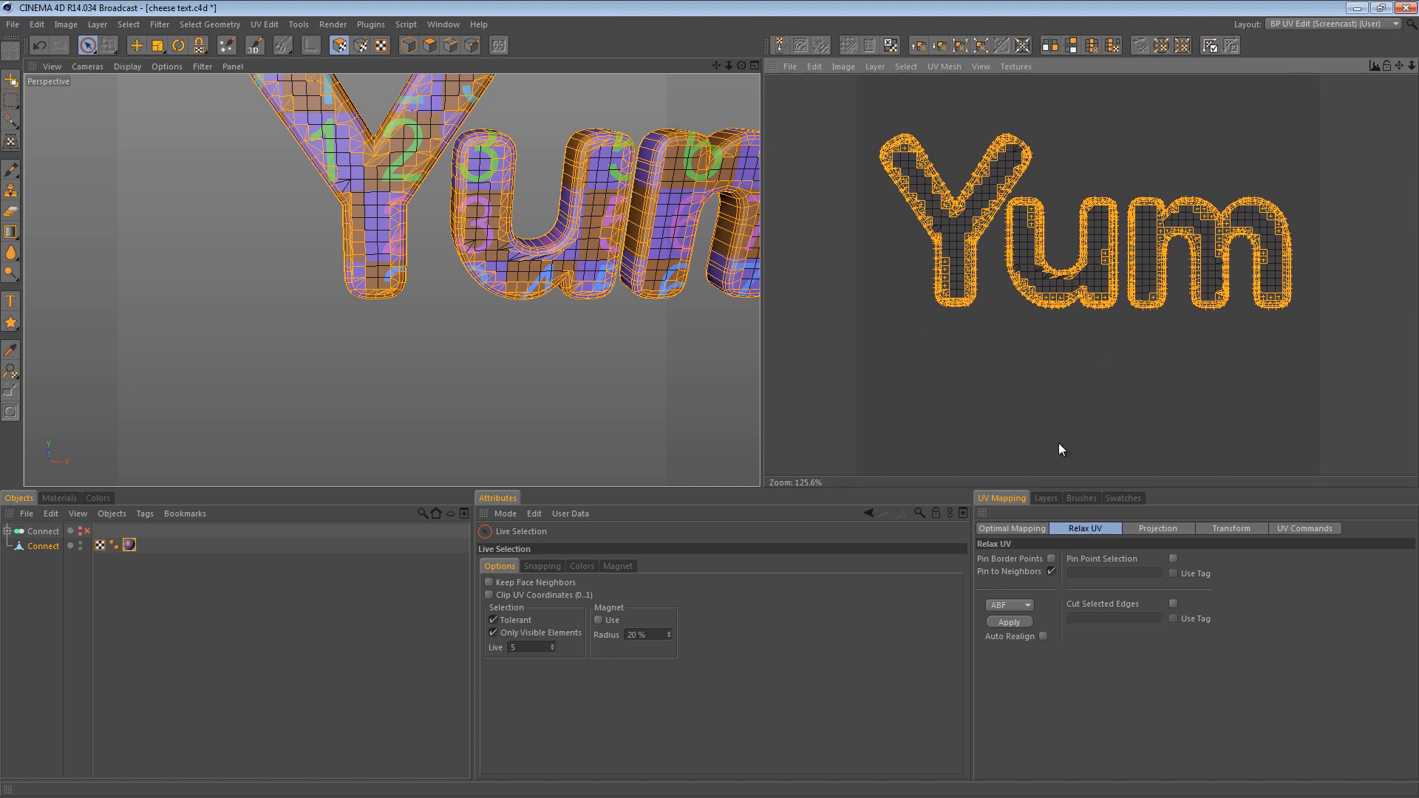
left_click(999, 621)
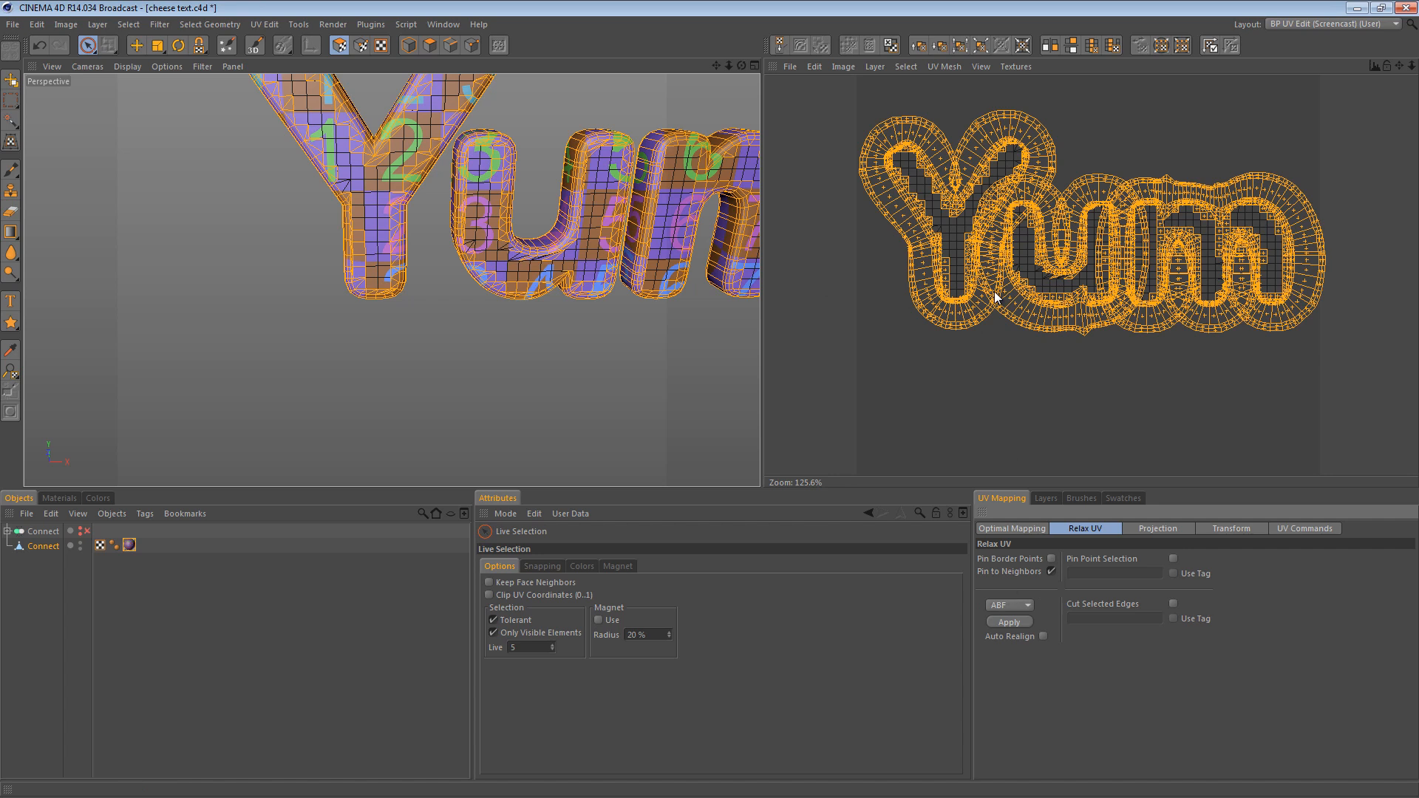
scroll(1066, 255, "down", 1)
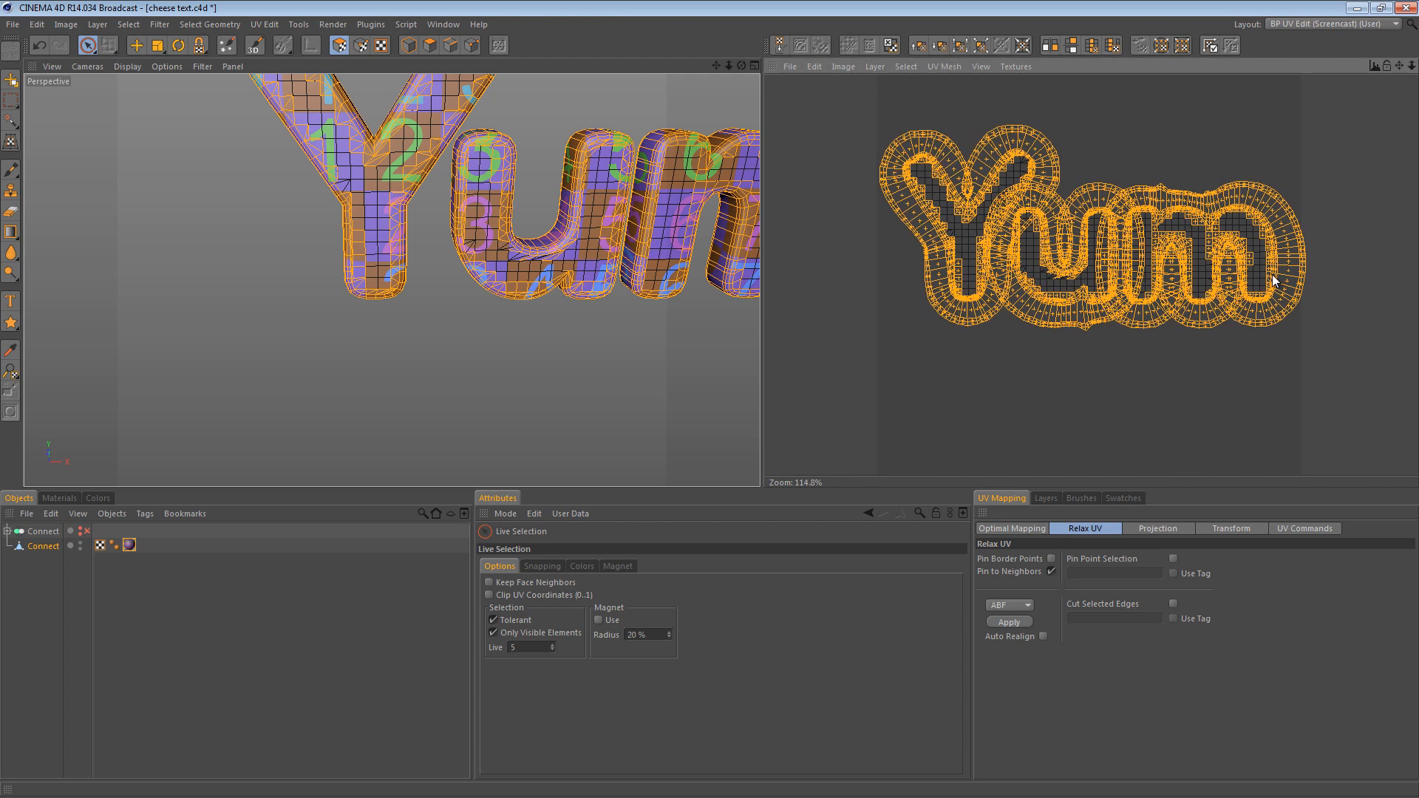
Clear the selection, select the Y's whole connected UV island and move it away from the u
left_click(1048, 405)
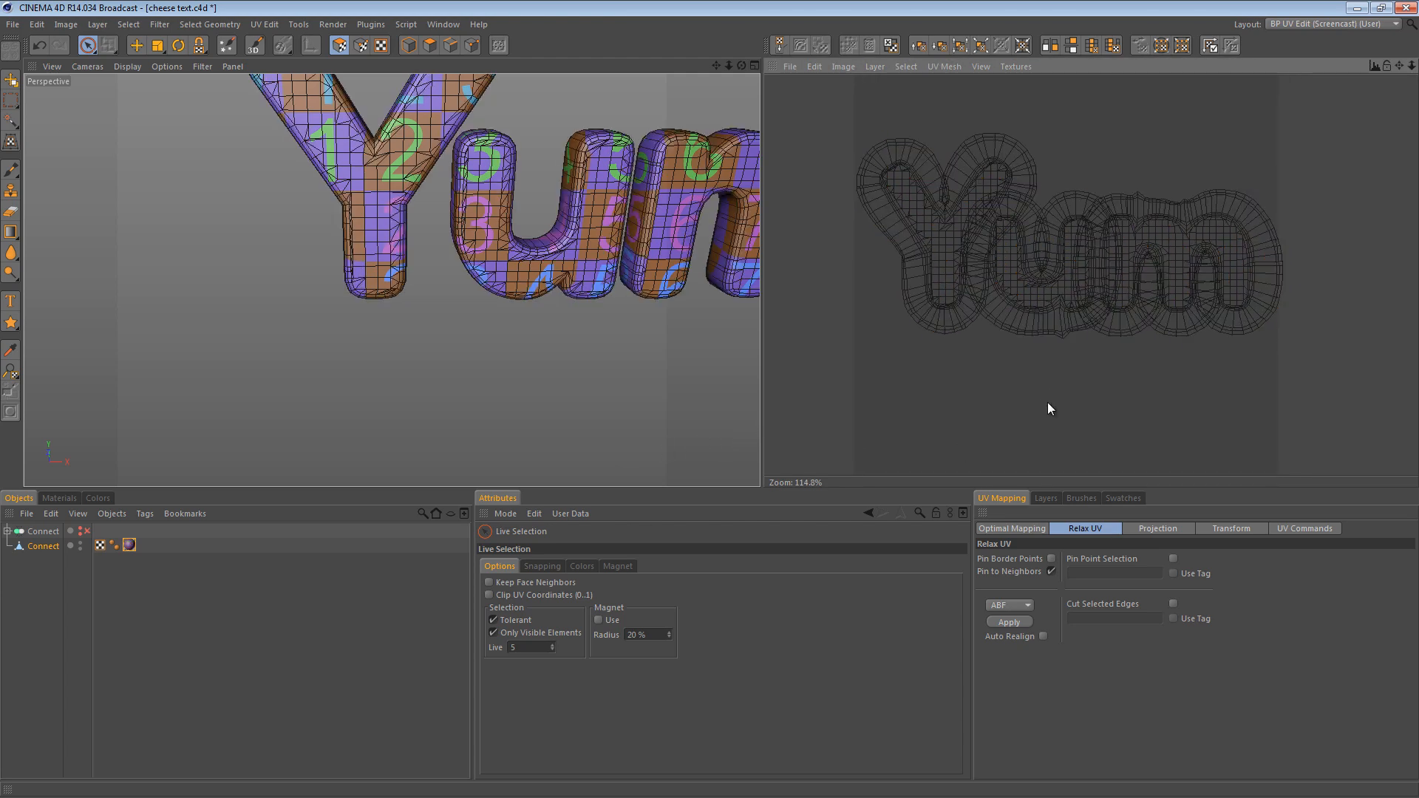
left_click(932, 259)
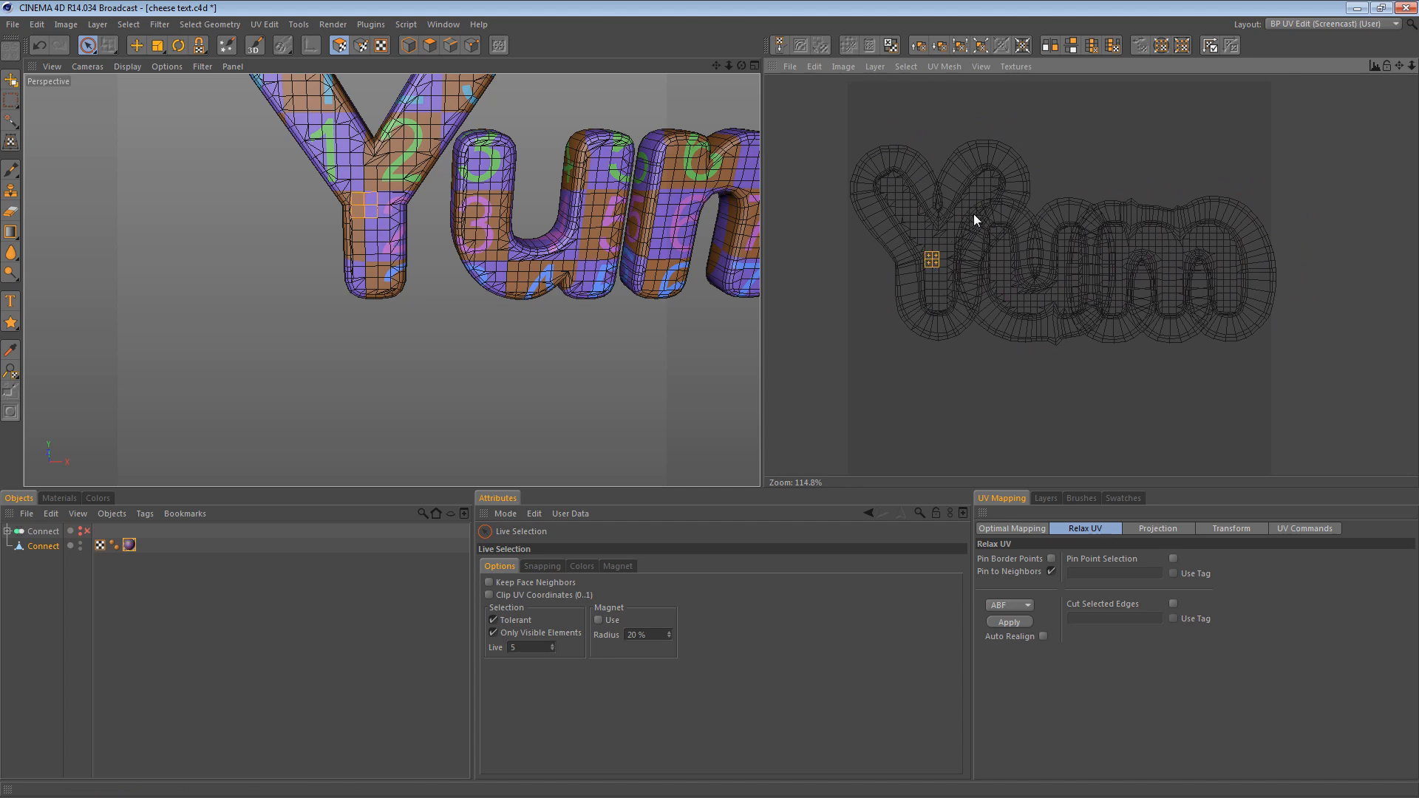
key("u")
key("w")
key("e")
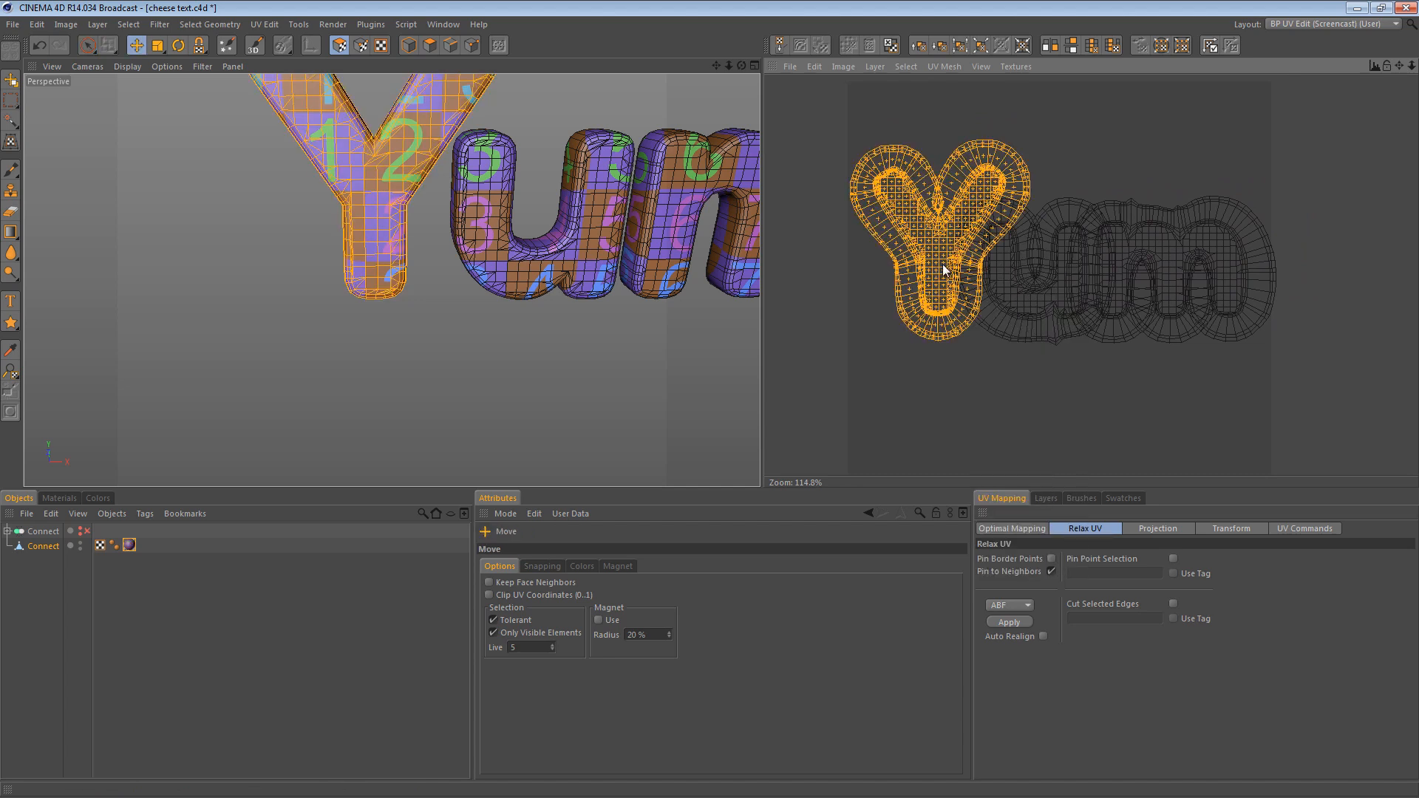
left_click_drag(763, 432, 766, 430)
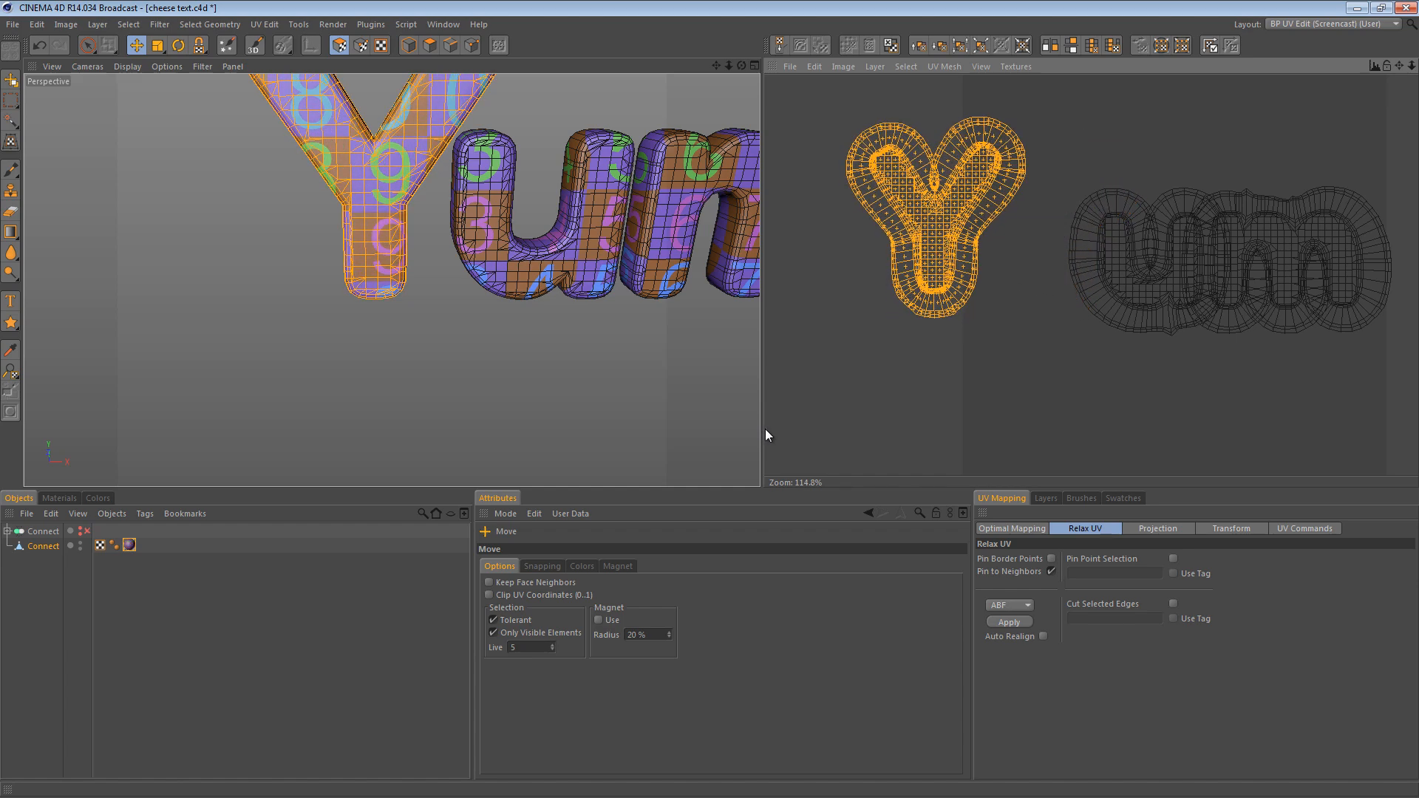
Select the u's whole connected UV island and move it between the Y and m without overlap
left_click(1120, 274)
key("u")
key("w")
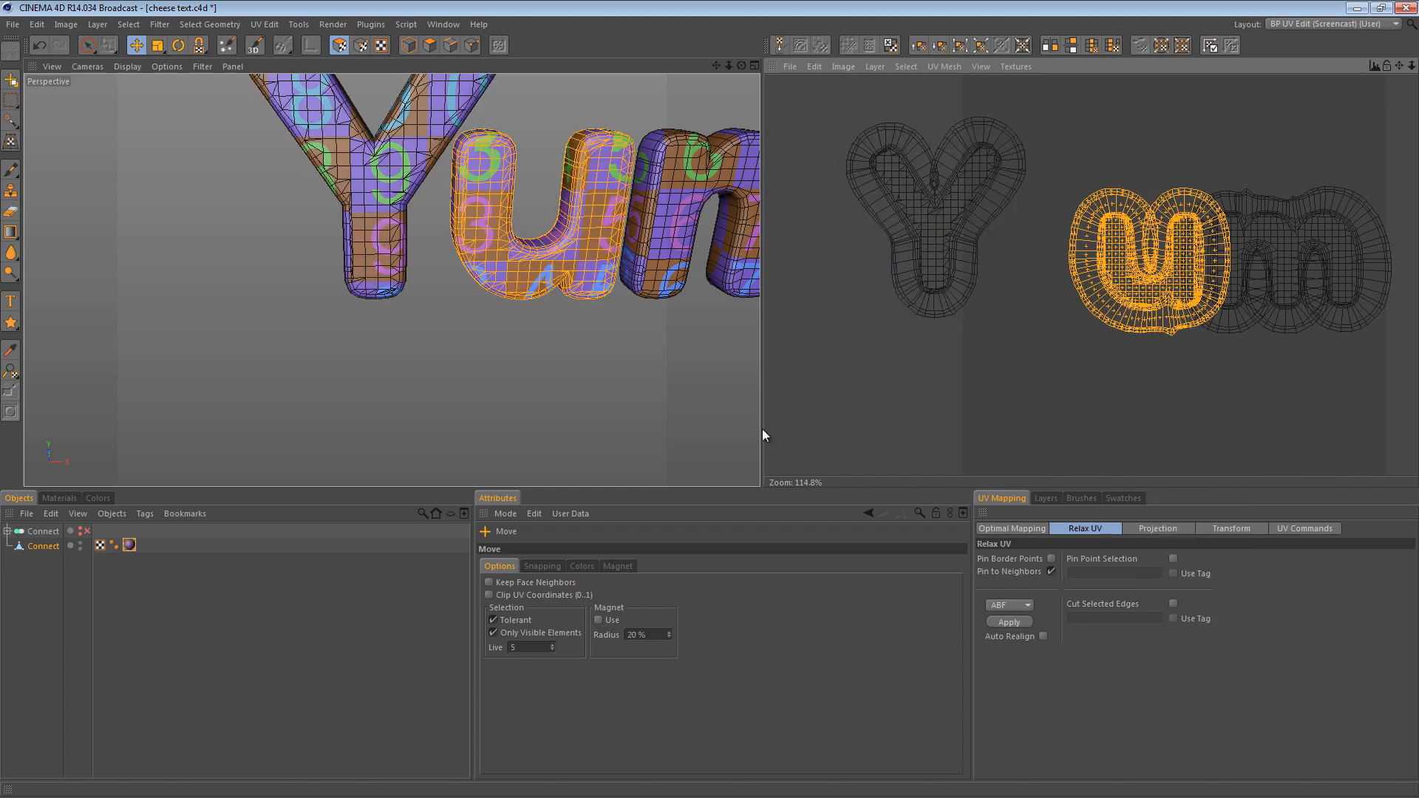
left_click_drag(764, 435, 763, 437)
Select the m's whole connected UV island and shift it slightly toward the u, inside the texture area's edge
left_click(1294, 240)
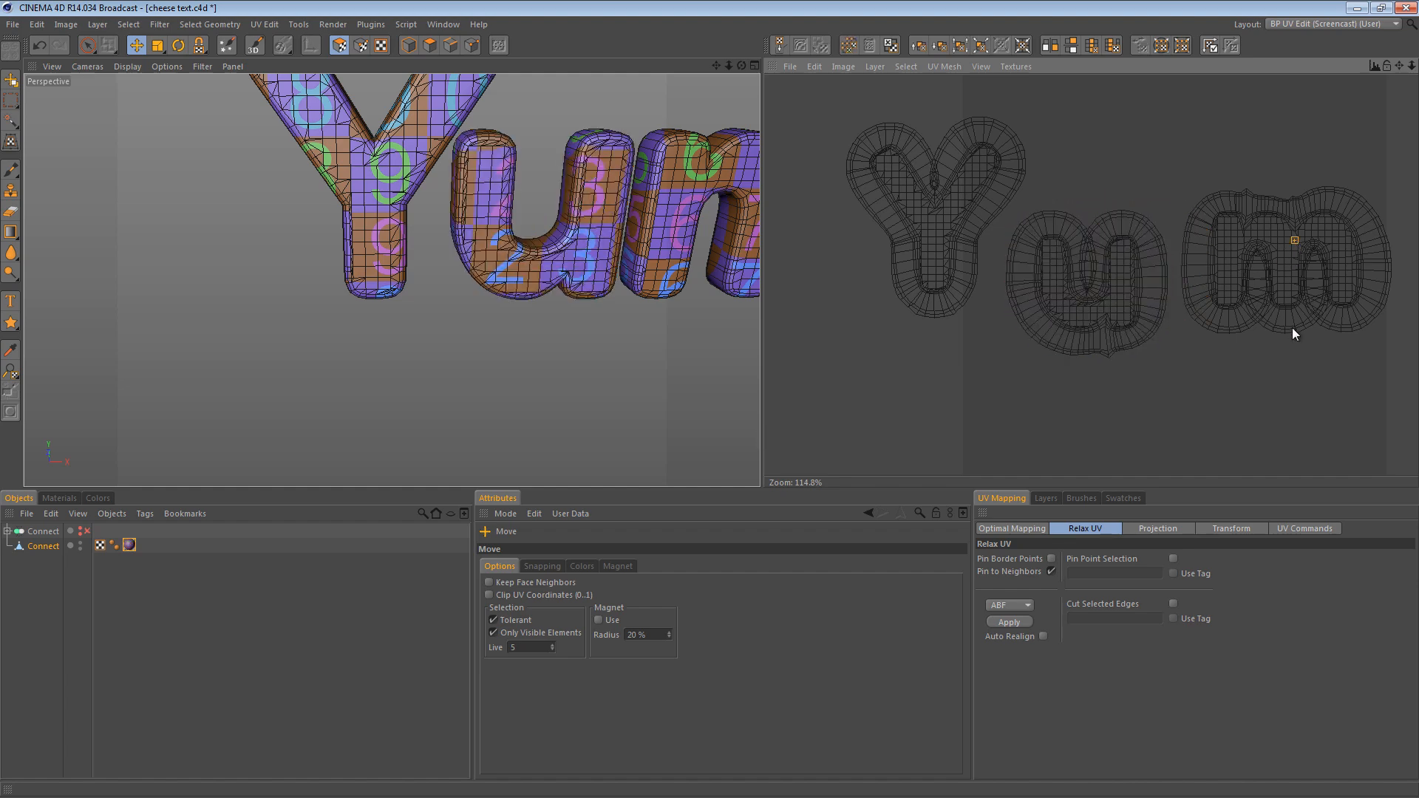
key("u")
key("w")
left_click_drag(764, 436, 762, 436)
Examine the m island's overlapping side polygons up close, the whole front layout and the separate back Yum UVs
middle_click_drag(1279, 312, 1153, 305, "alt")
right_click_drag(1142, 277, 781, 435, "alt")
middle_click_drag(1380, 268, 1264, 282, "alt")
right_click_drag(1116, 284, 778, 433, "alt")
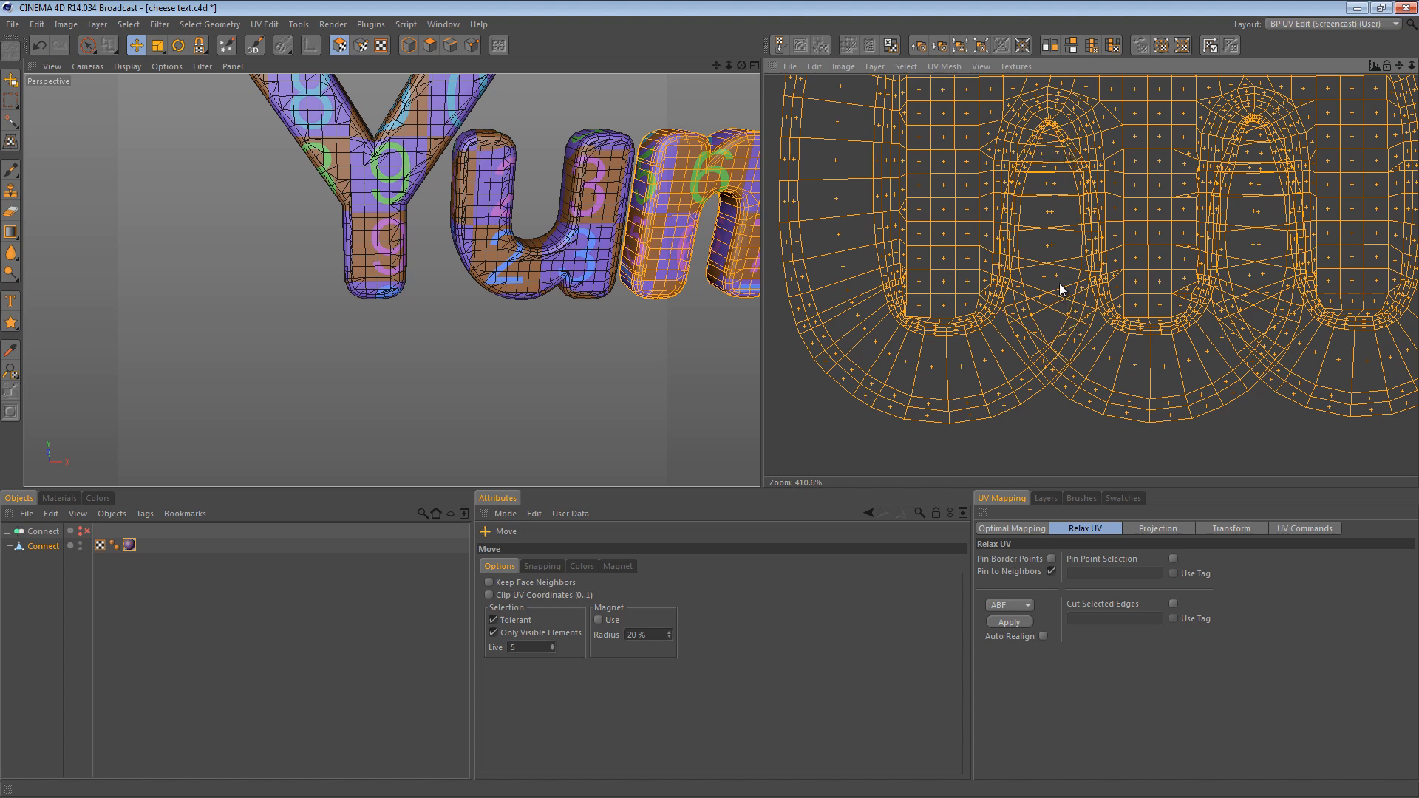
right_click_drag(1268, 260, 1227, 254, "alt")
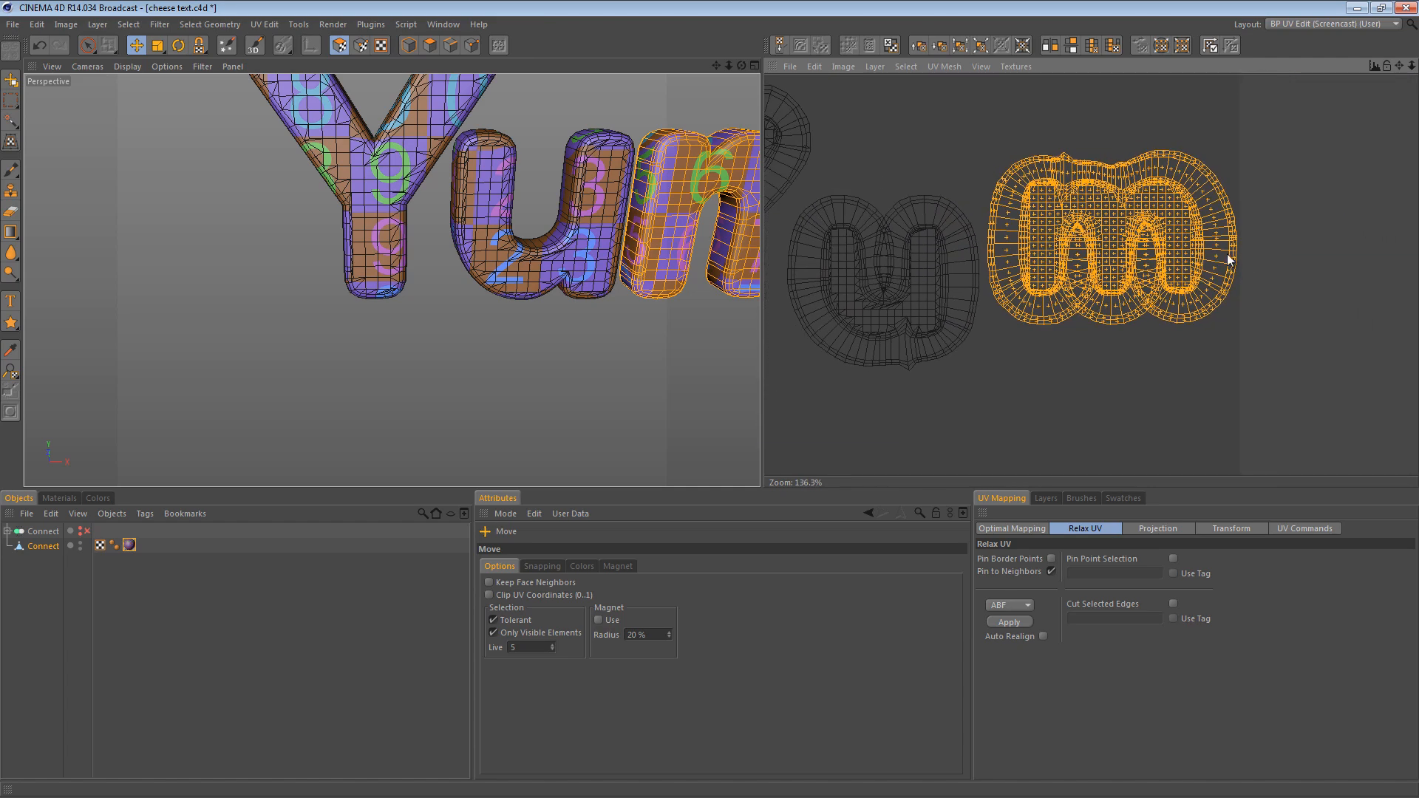
mouse_move(1176, 249)
middle_mouse_down("alt")
mouse_move(767, 430)
mouse_move(1185, 248)
middle_mouse_up("alt")
mouse_move(1184, 248)
right_mouse_down("alt")
mouse_move(750, 430)
mouse_move(1184, 258)
right_mouse_up("alt")
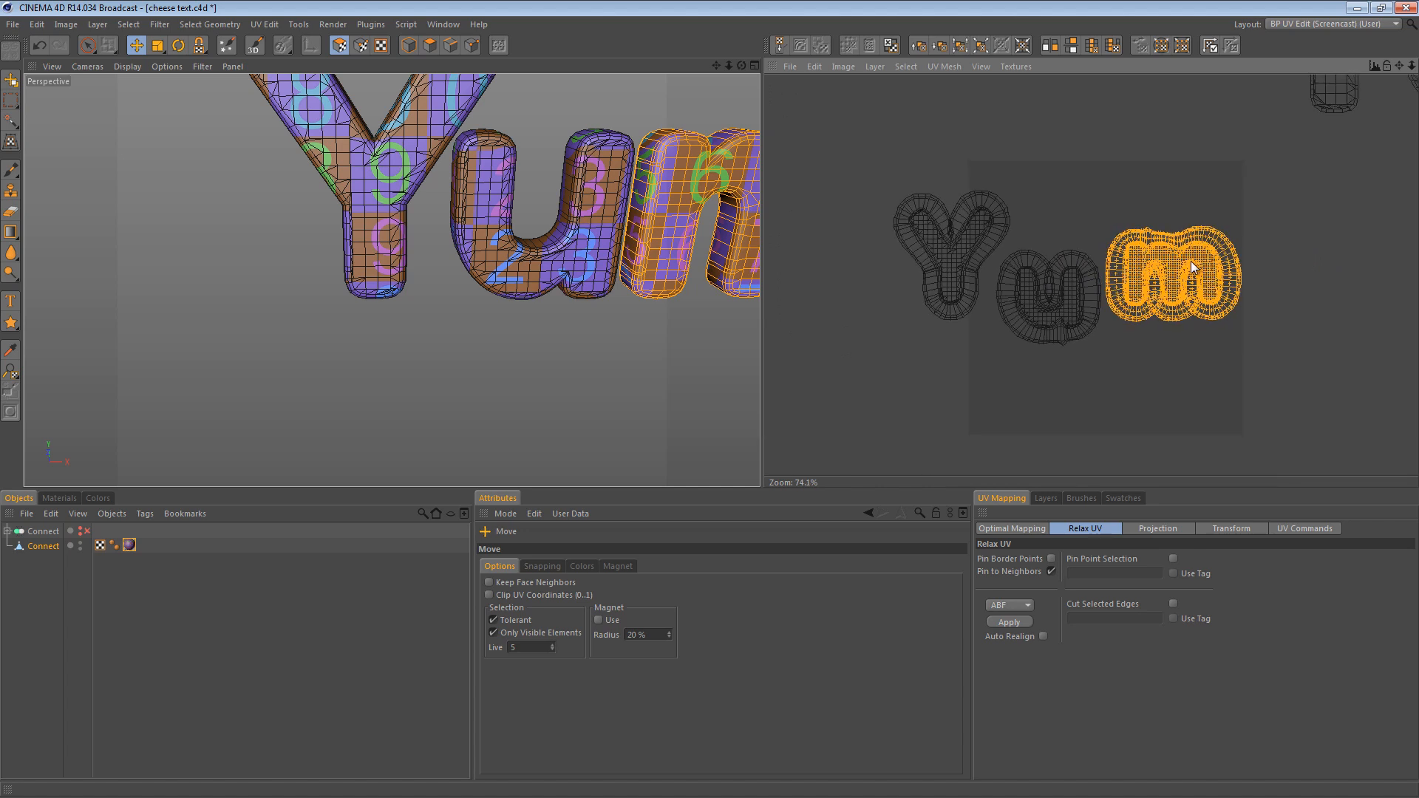
middle_click_drag(1185, 246, 767, 450, "alt")
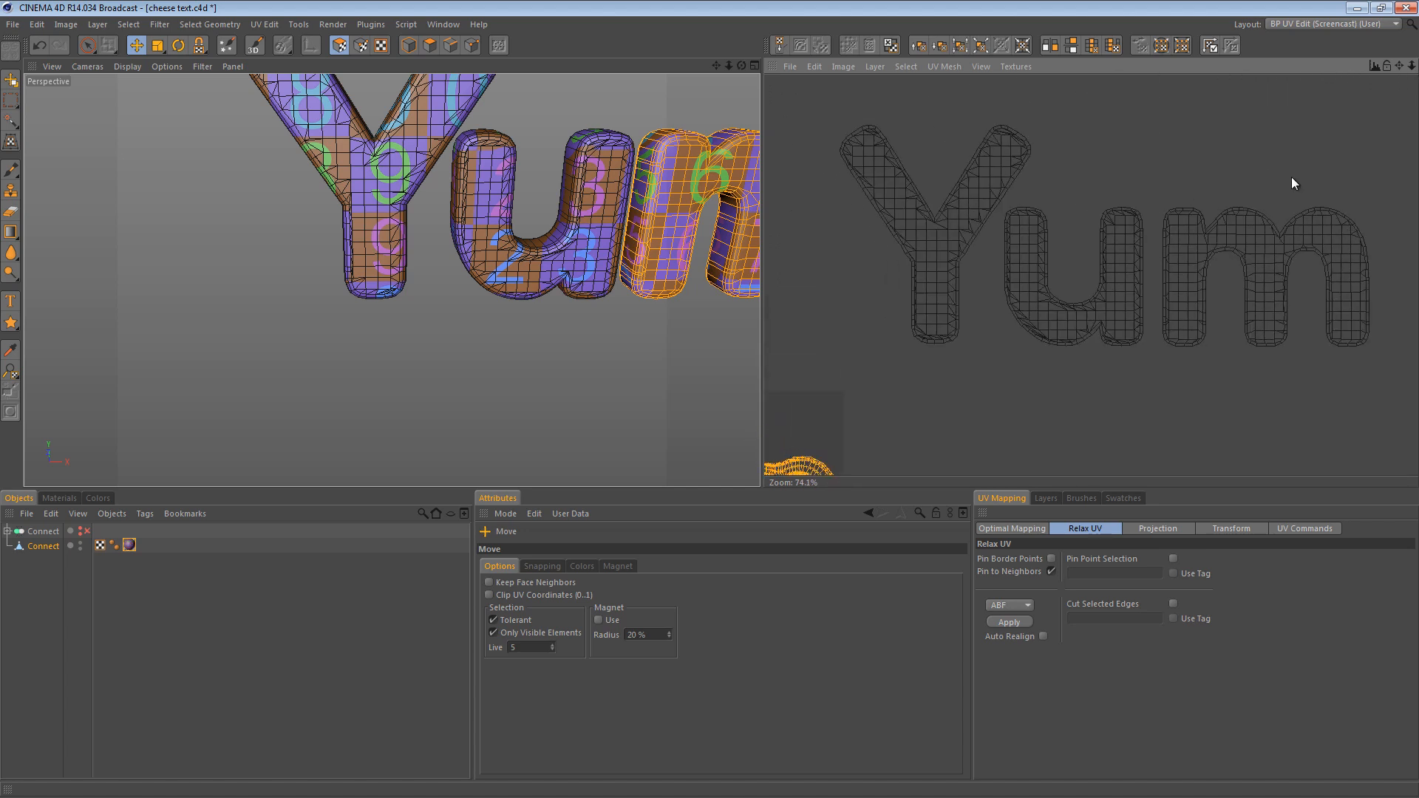
mouse_move(999, 186)
right_mouse_down("alt")
mouse_move(765, 430)
mouse_move(999, 185)
right_mouse_up("alt")
mouse_move(960, 232)
middle_mouse_down("alt")
mouse_move(766, 430)
mouse_move(959, 233)
middle_mouse_up("alt")
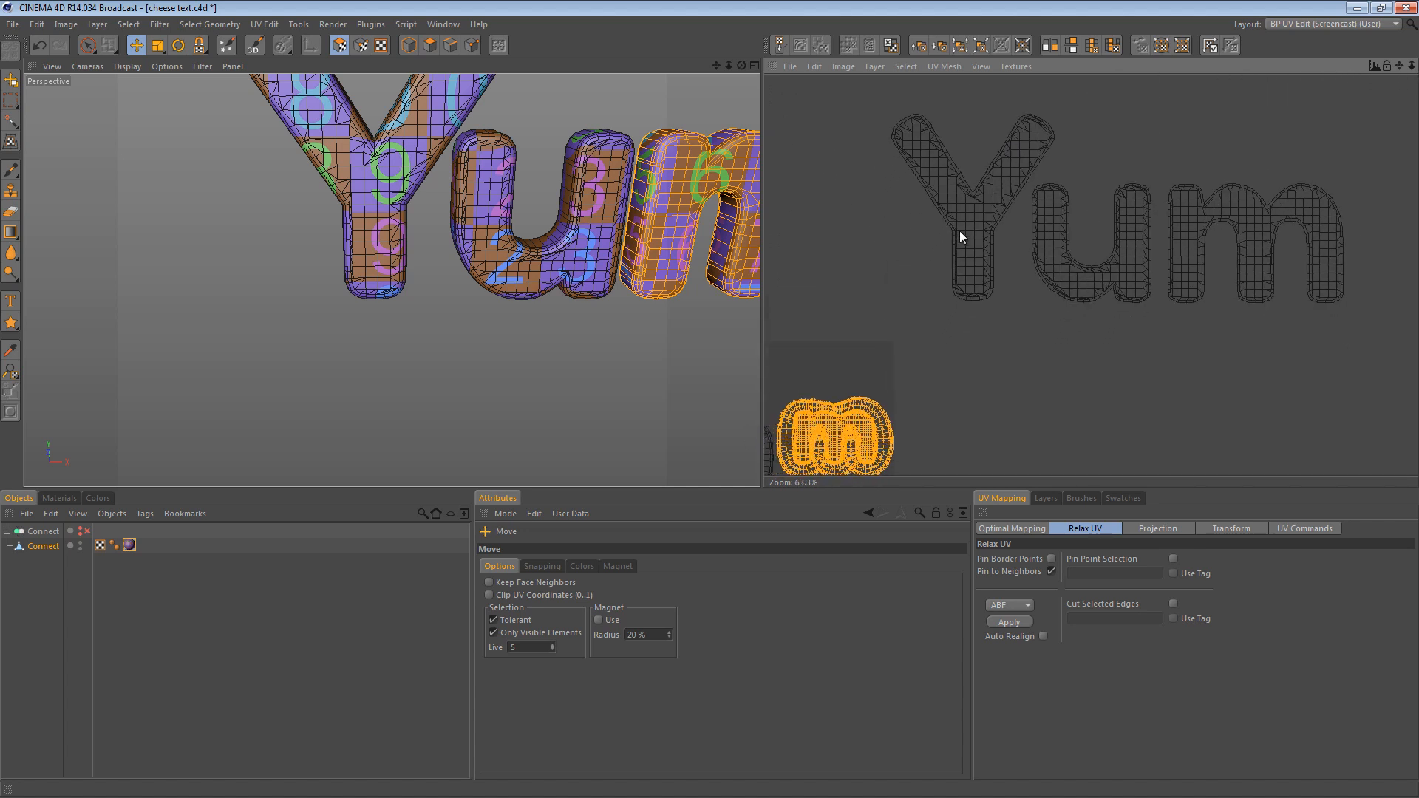
Select all the flat Yum UV islands for the back of the text and mirror them in U
left_click_drag(680, 160, 711, 428, "alt")
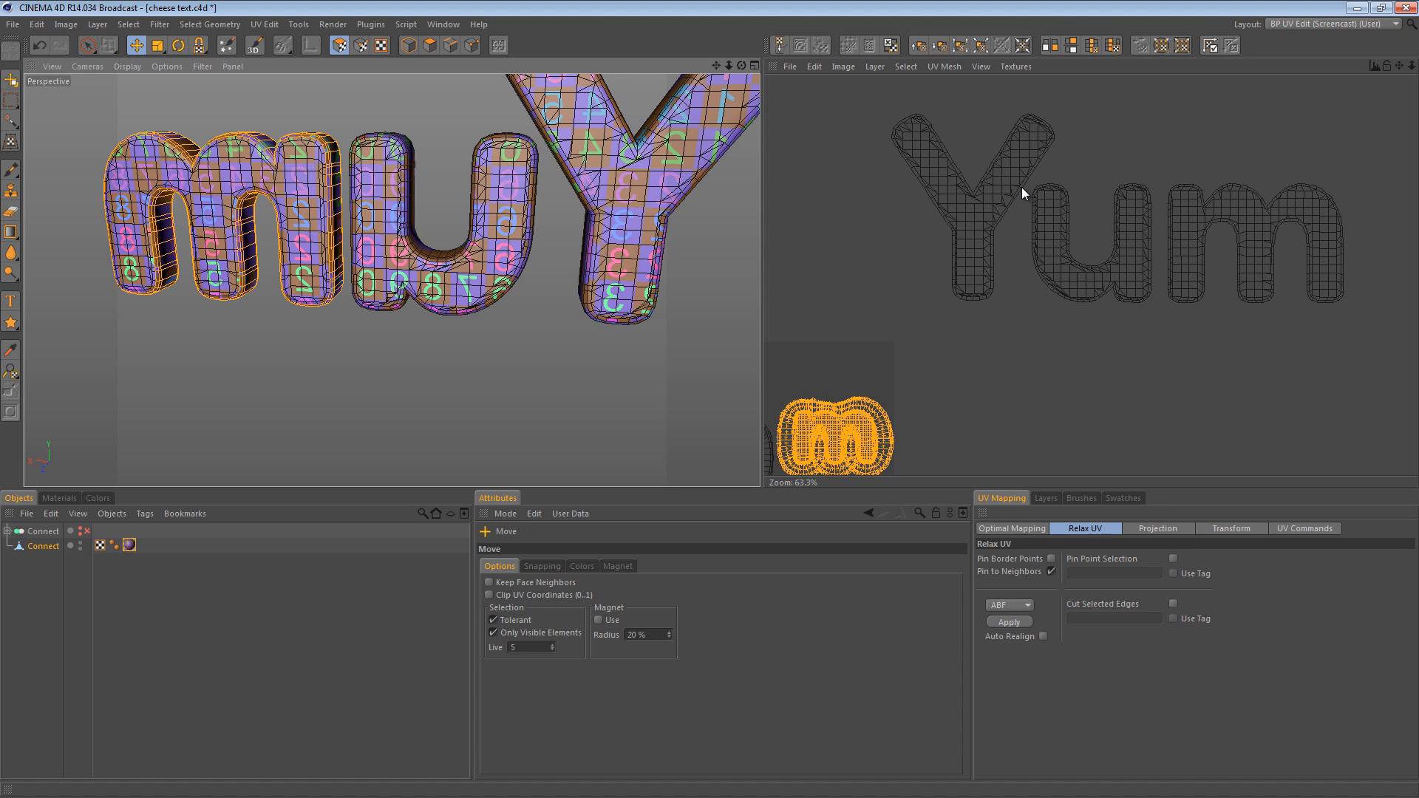
left_click(87, 45)
left_click_drag(843, 89, 1352, 316)
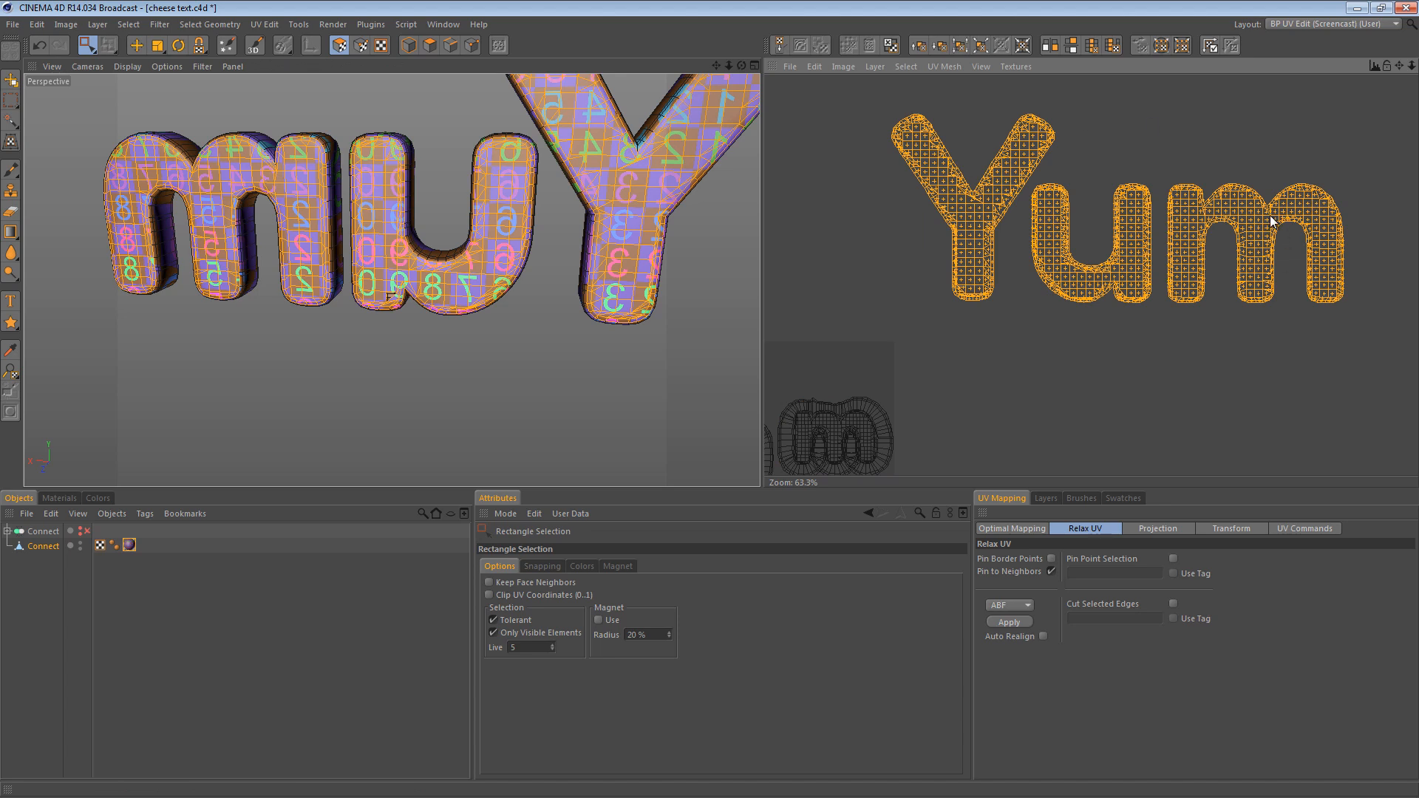
left_click(1308, 528)
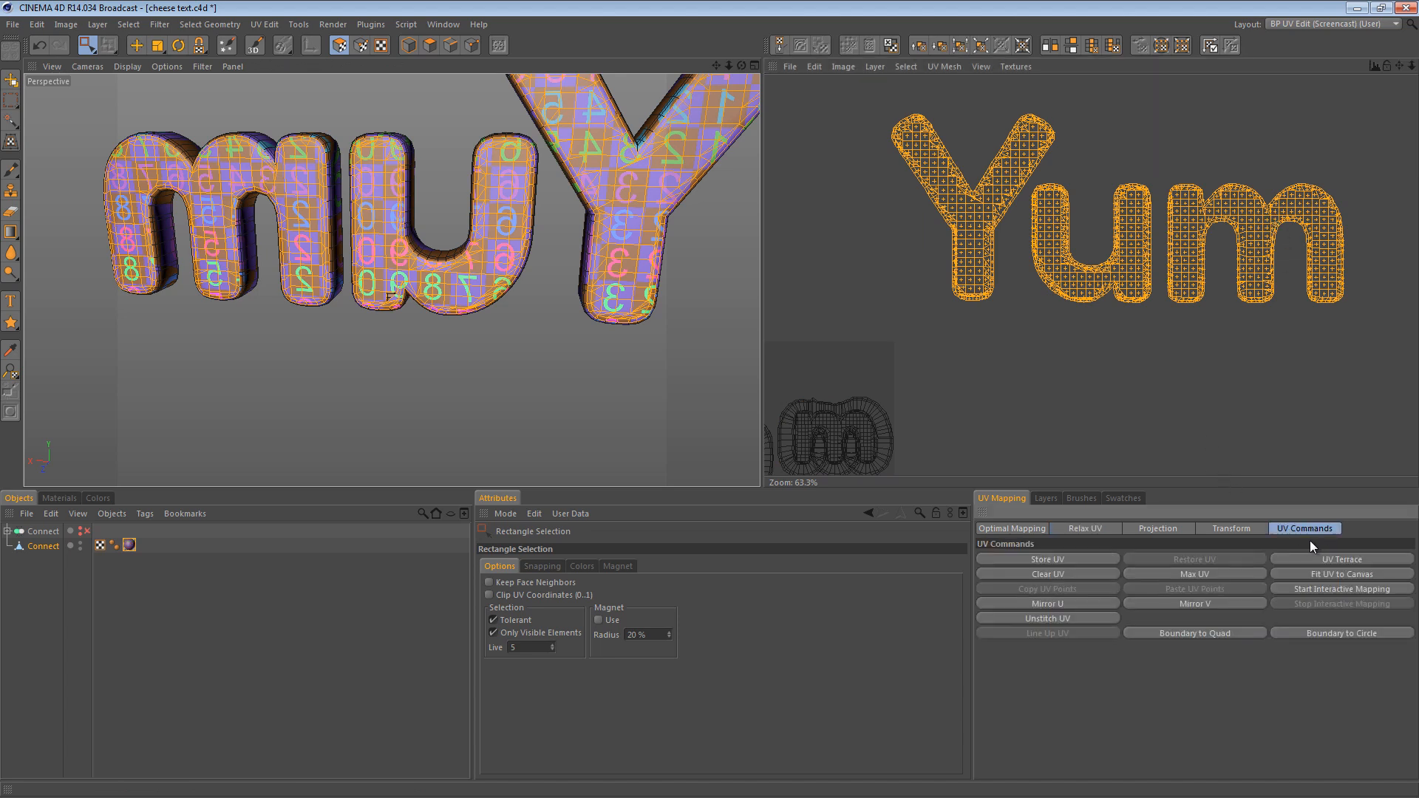
left_click(1215, 605)
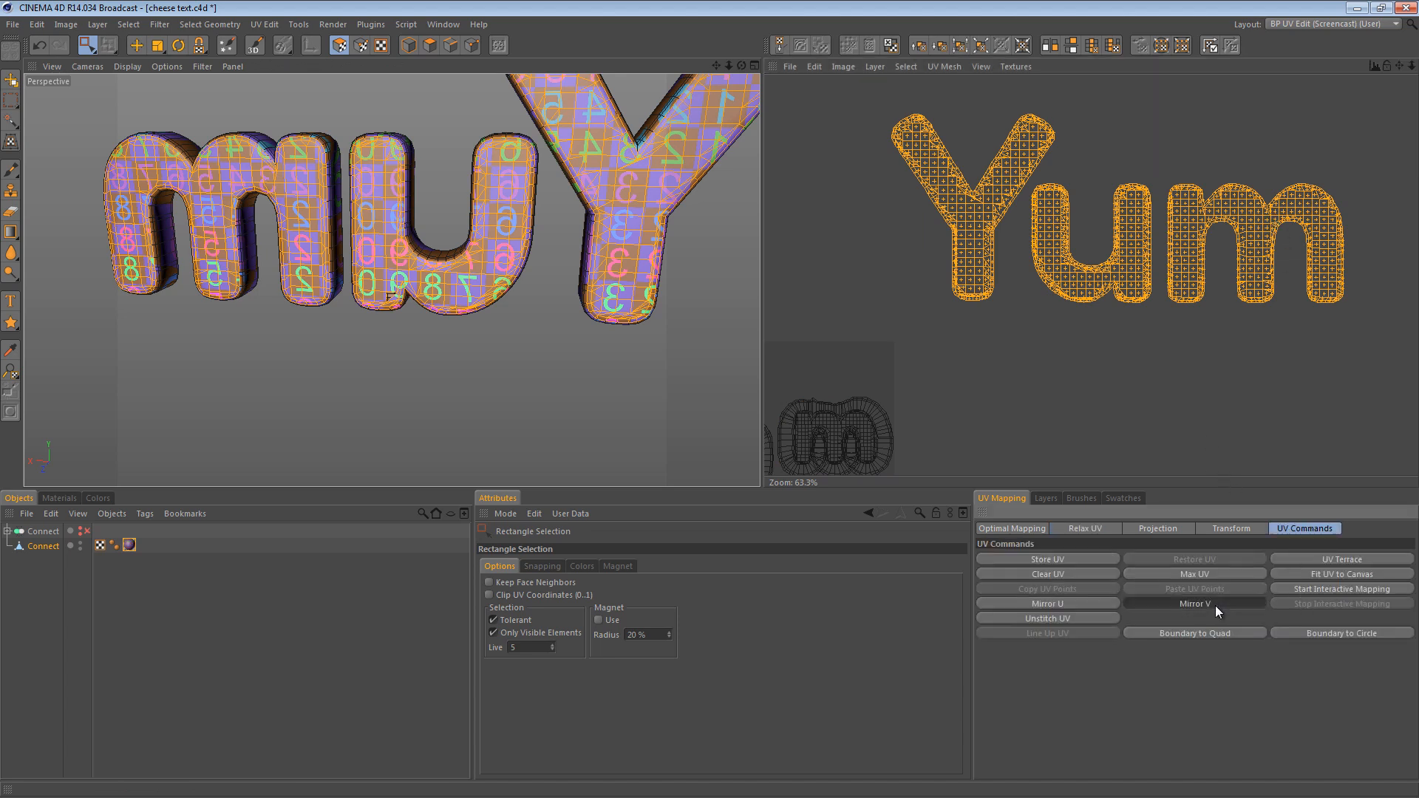
left_click(1154, 607)
left_click(1043, 603)
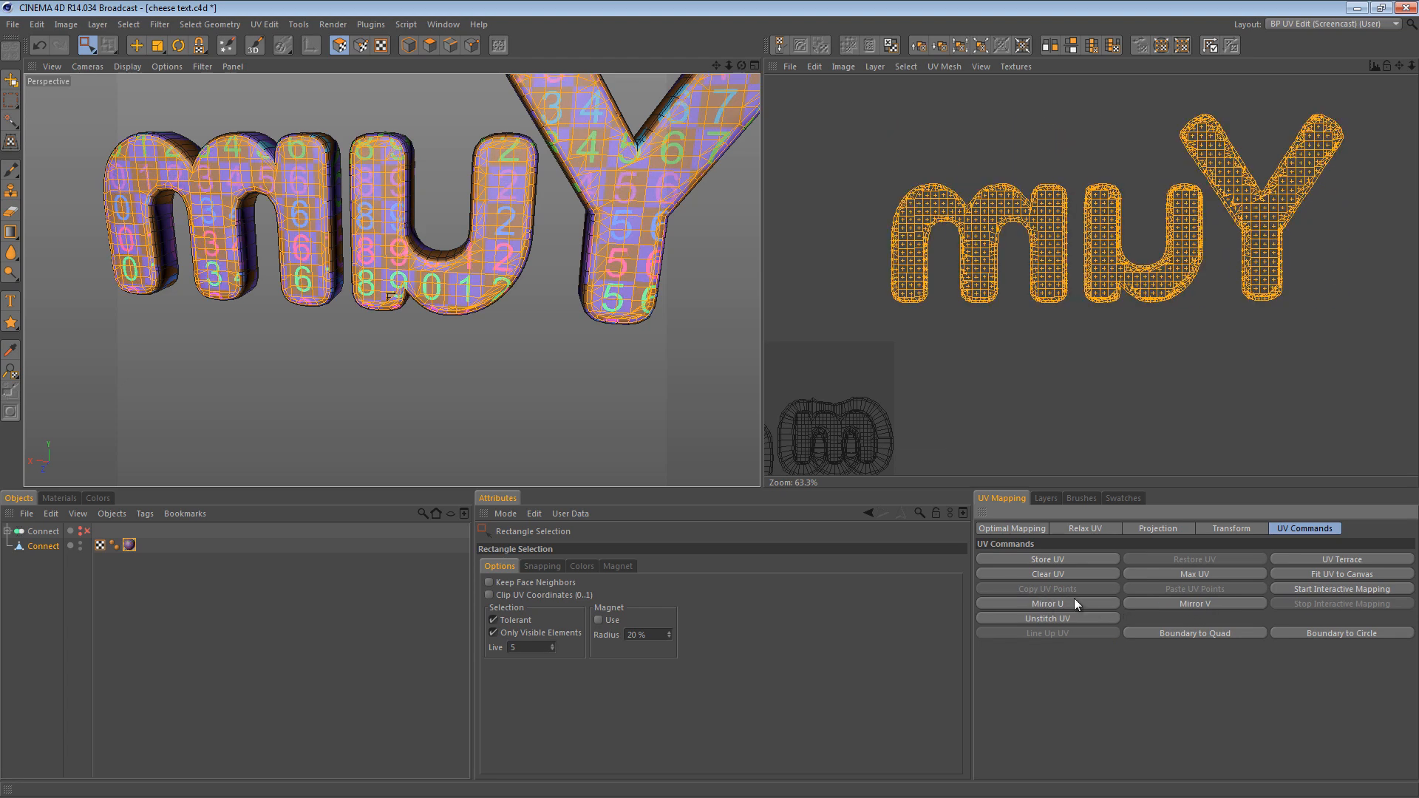
Deselect the inner polygons running through the middle of the mirrored m, u and Y UVs
scroll(767, 427, "down", 3)
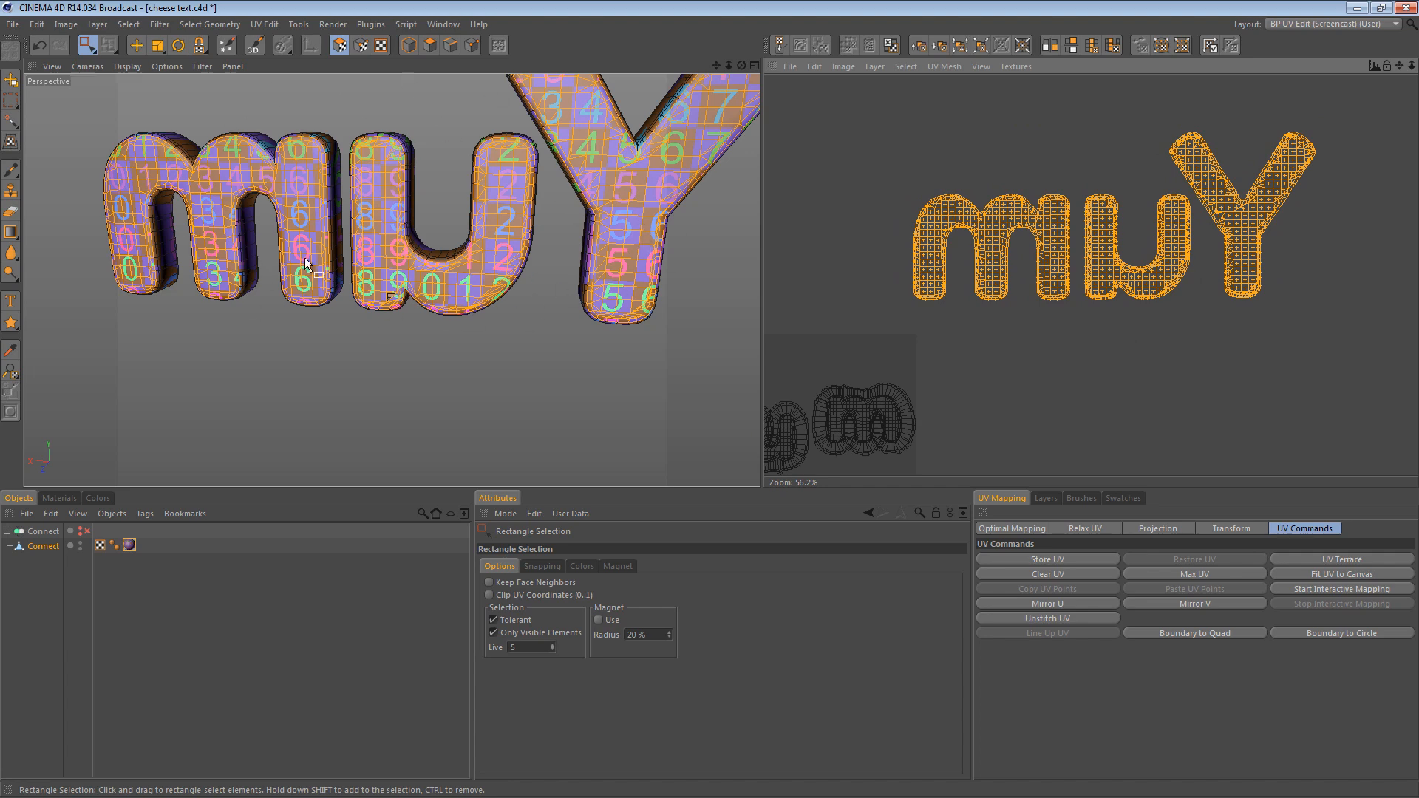
middle_click_drag(1049, 364, 1062, 358, "alt")
scroll(764, 435, "up", 5)
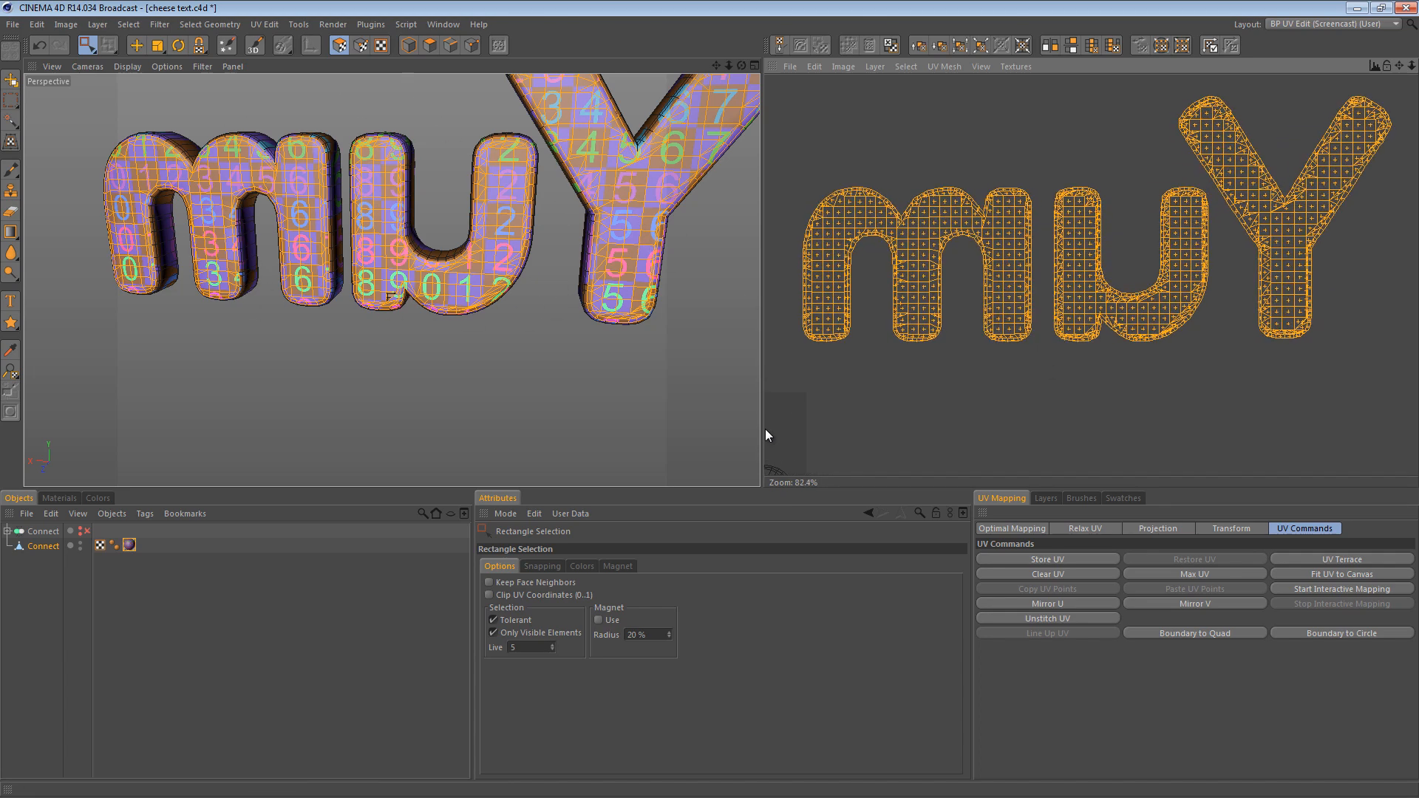
left_click_drag(88, 46, 91, 49)
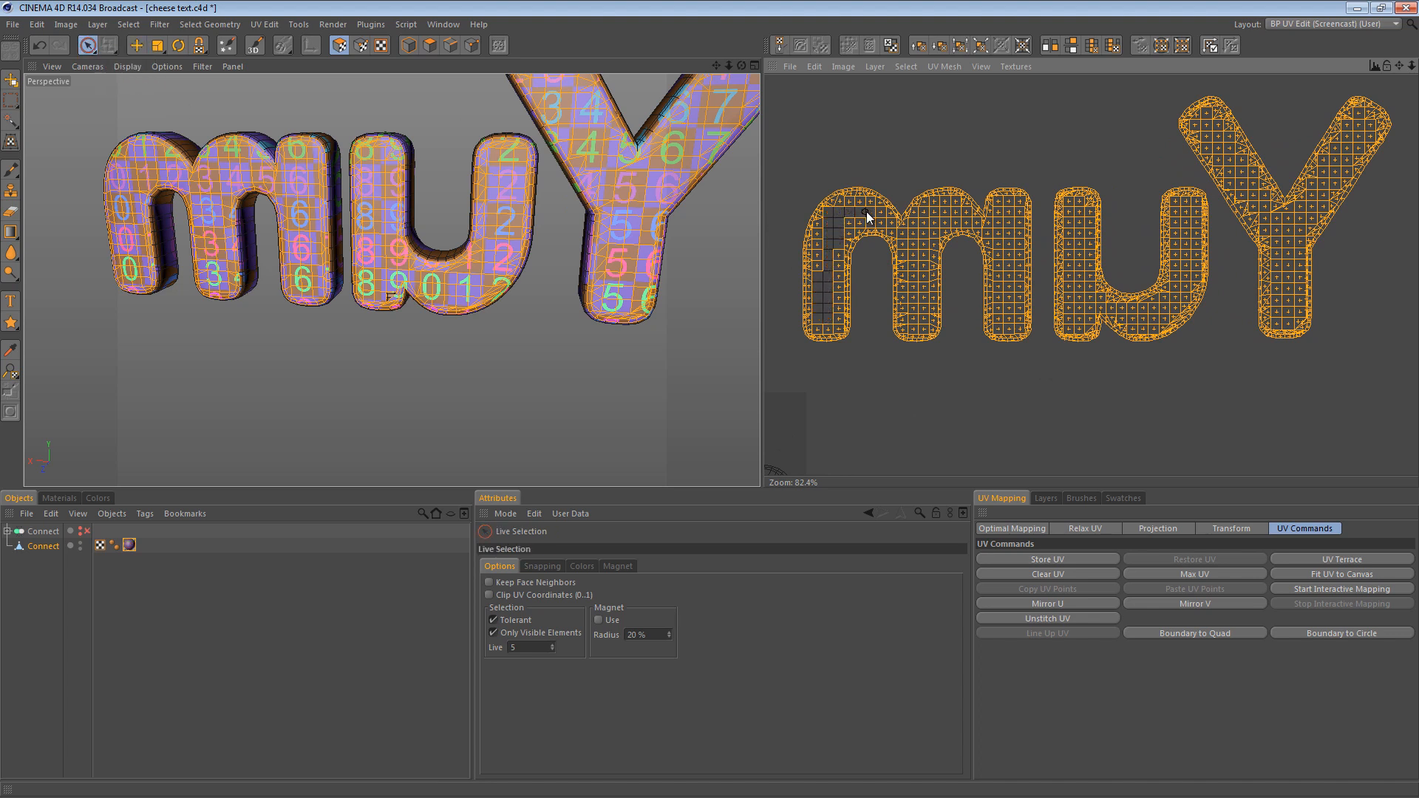
left_click_drag(866, 211, 869, 212, "ctrl")
left_click_drag(922, 296, 924, 305, "ctrl")
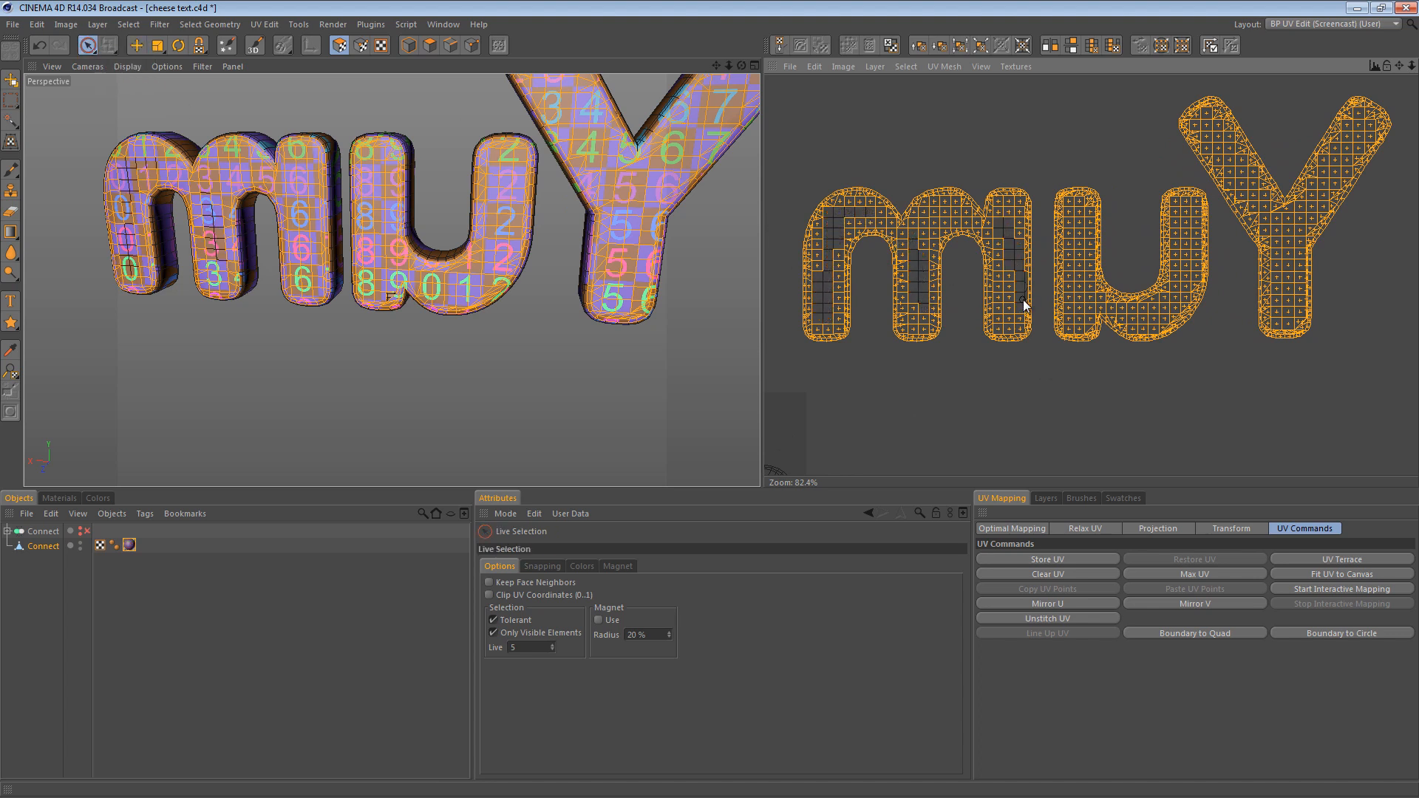
left_click_drag(1023, 299, 1021, 266, "ctrl")
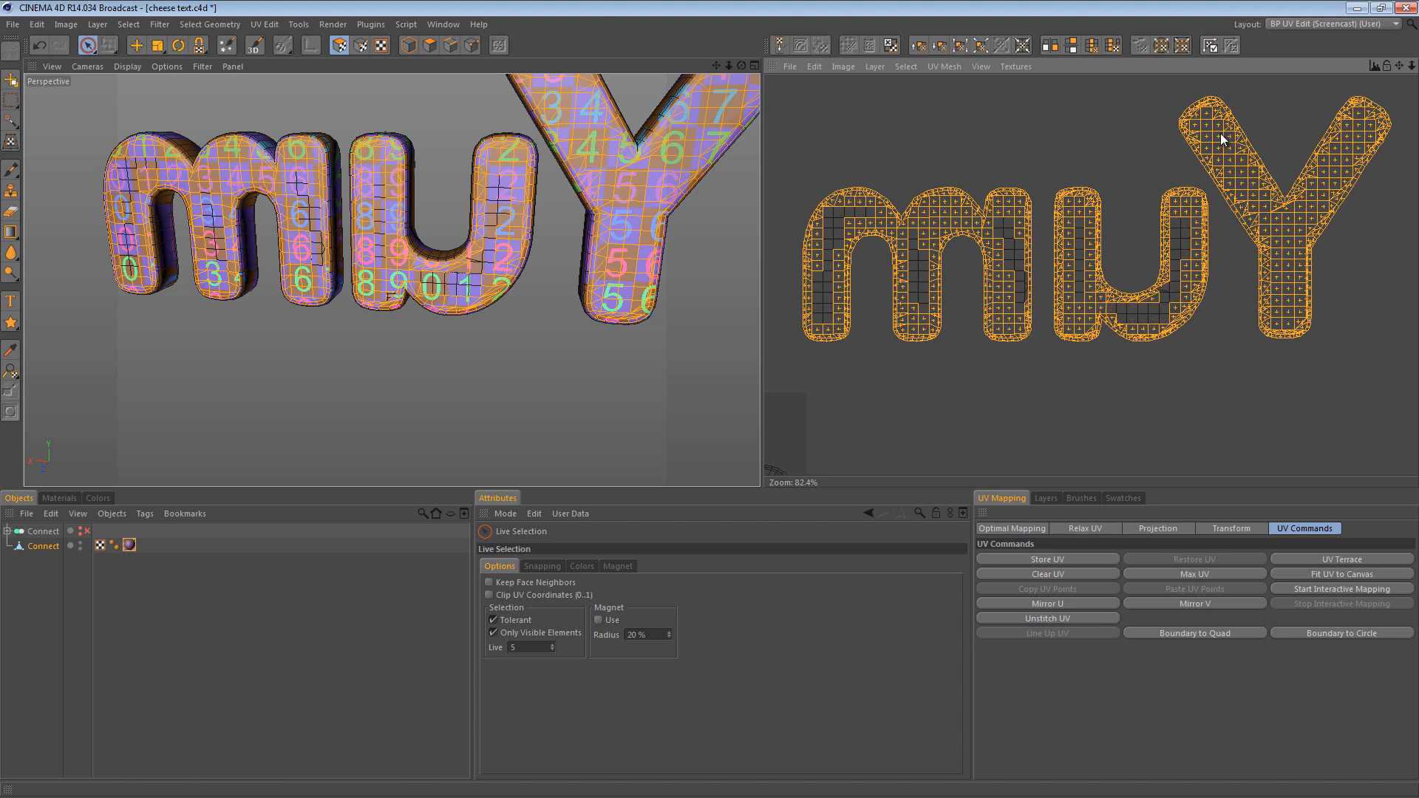
left_click_drag(1283, 276, 1300, 225, "ctrl")
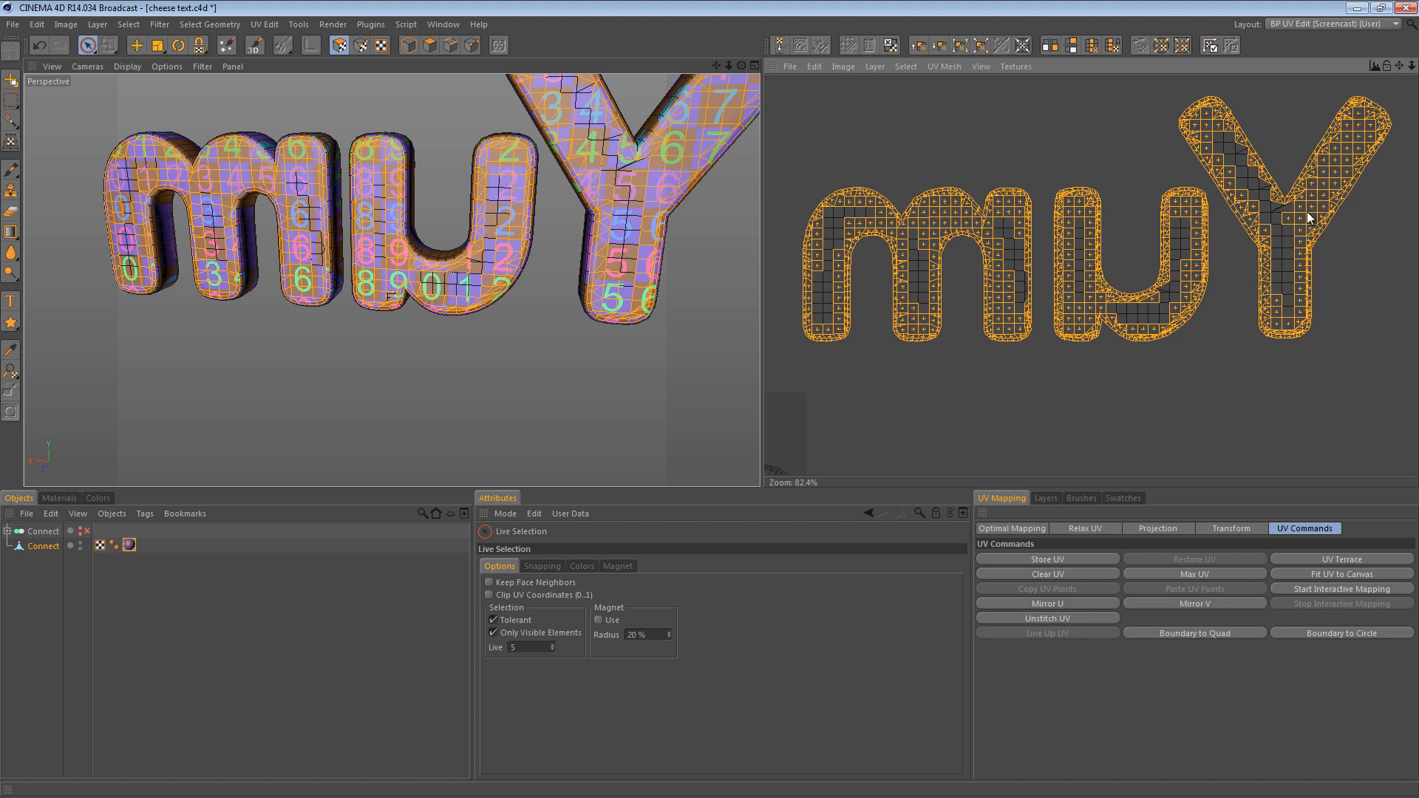
Relax the selected back UVs with ABF while pinned to their neighbors, and clear the selection
left_click(1064, 529)
left_click(1010, 622)
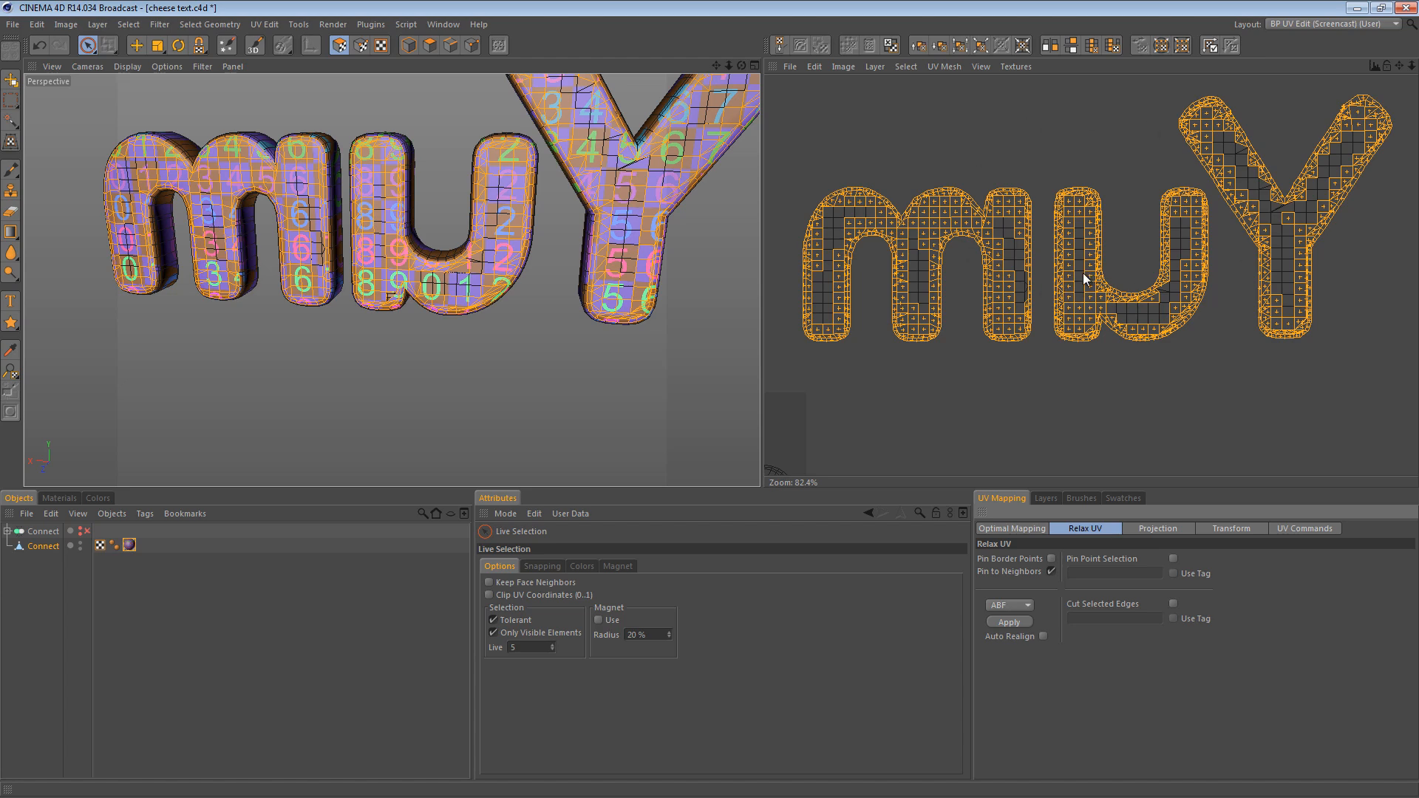
left_click(1008, 136)
scroll(1001, 291, "down", 6)
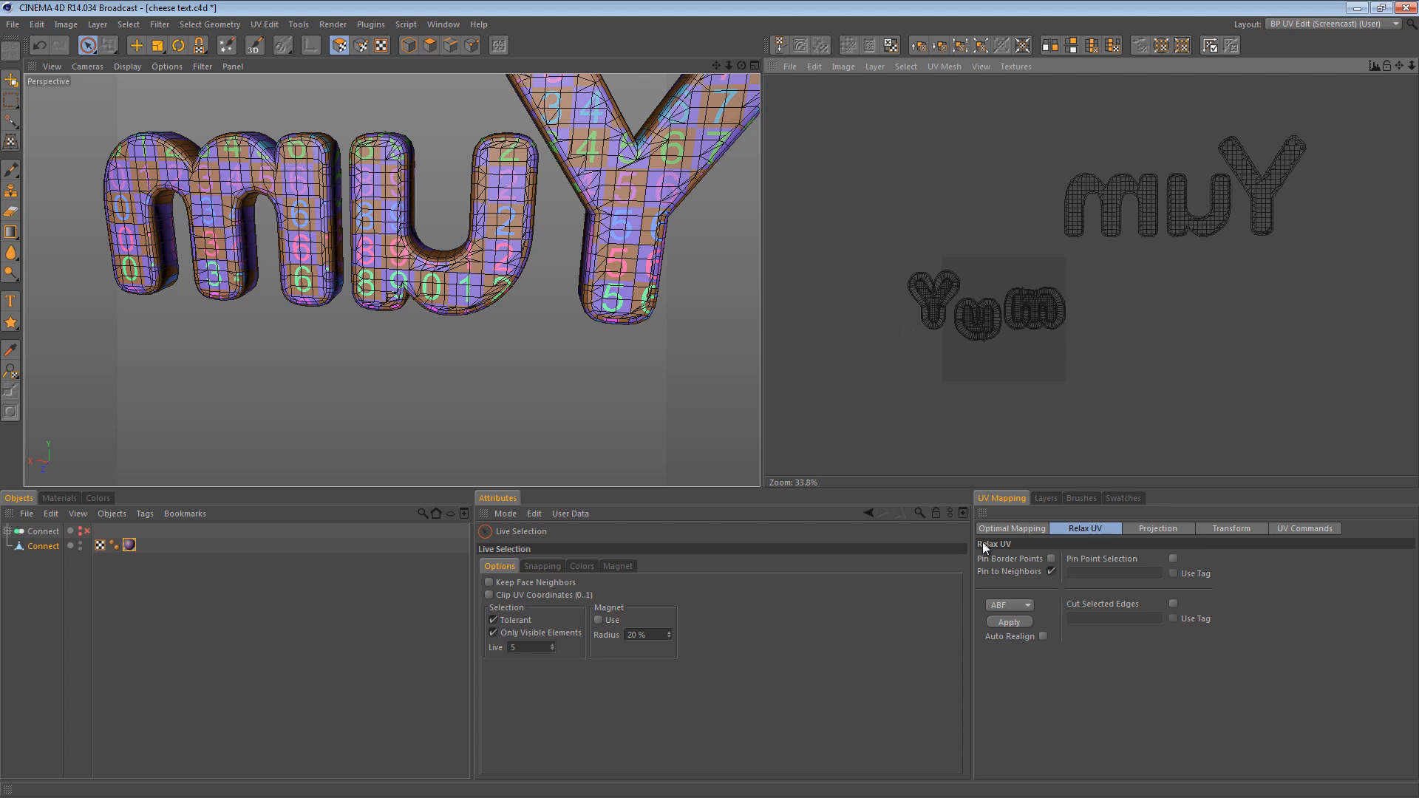
Realign all UV islands into the texture area with preserved orientation, equalized island sizes and 6% spacing
left_click(1010, 529)
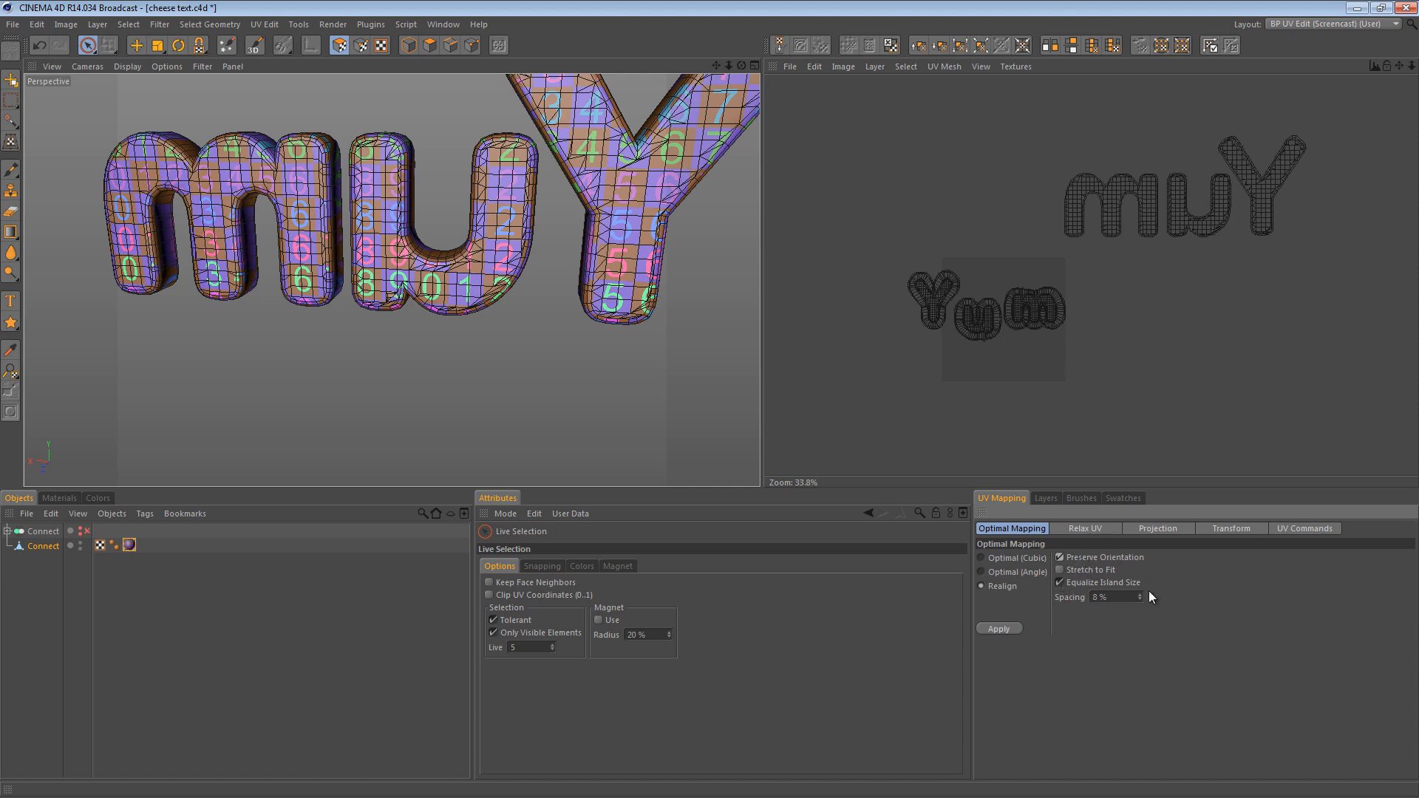
double_click(1098, 597)
type("7")
left_click(1011, 628)
right_click_drag(1025, 384, 1110, 384, "alt")
middle_click_drag(1026, 383, 1132, 292, "alt")
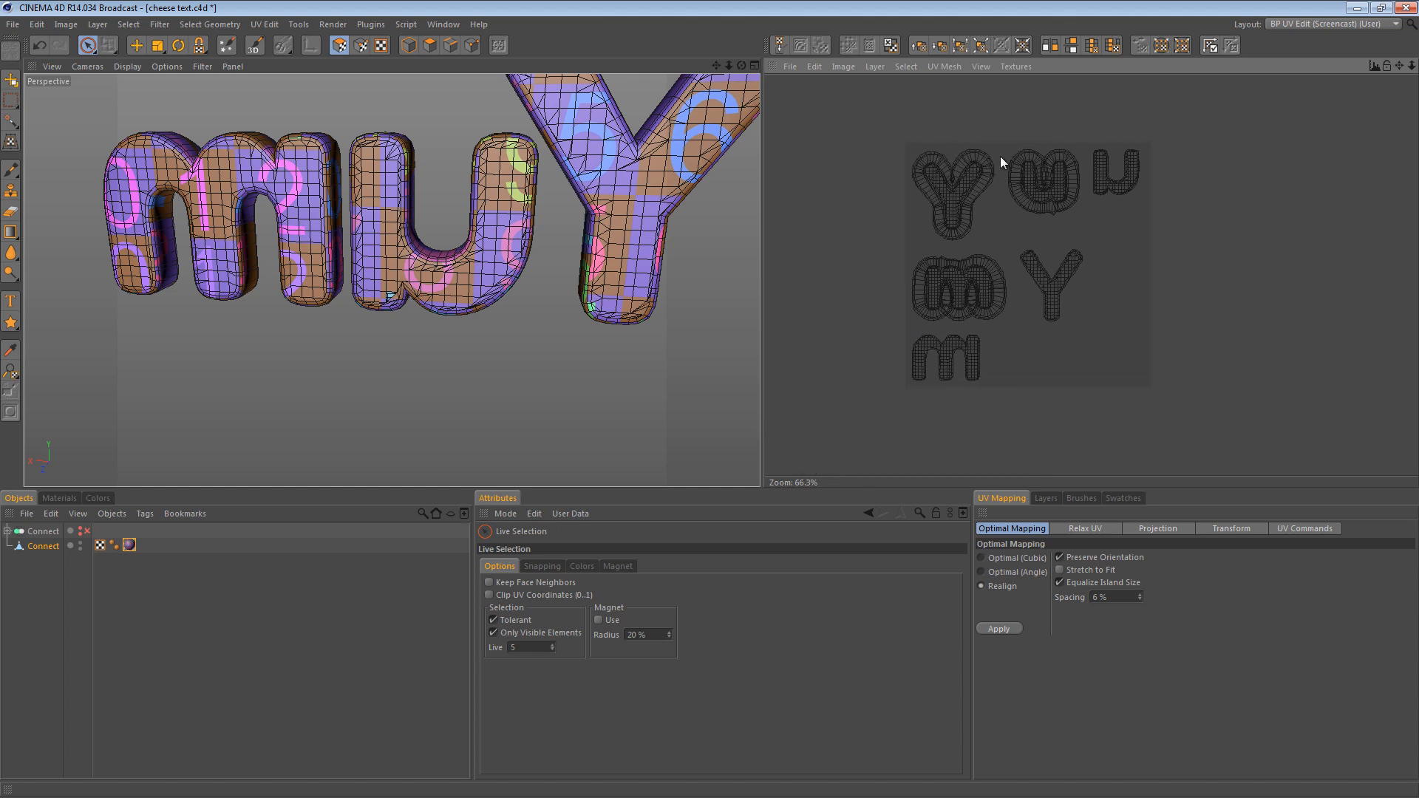
Realign the UV islands with 4% spacing and Preserve Orientation turned off
double_click(1116, 597)
type("4")
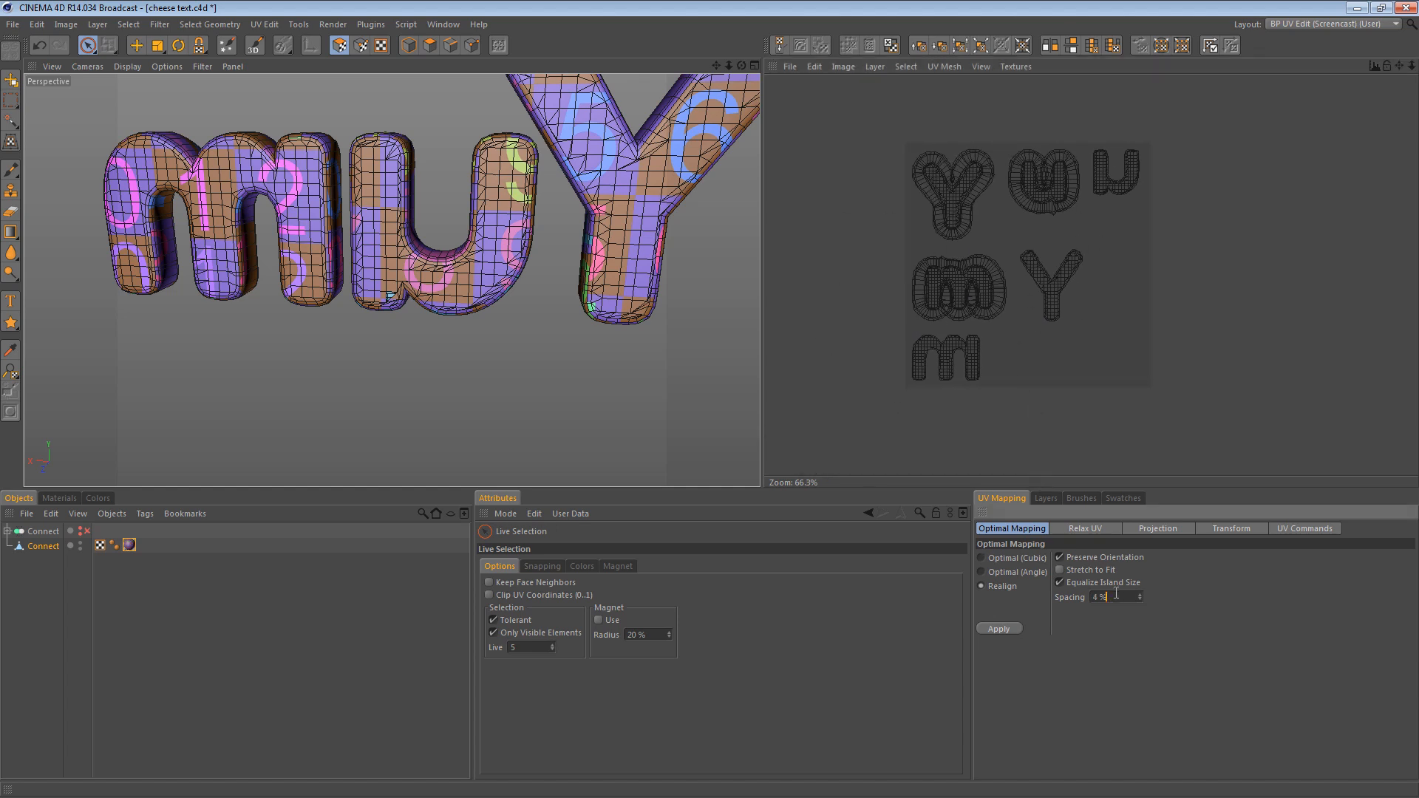
left_click(986, 628)
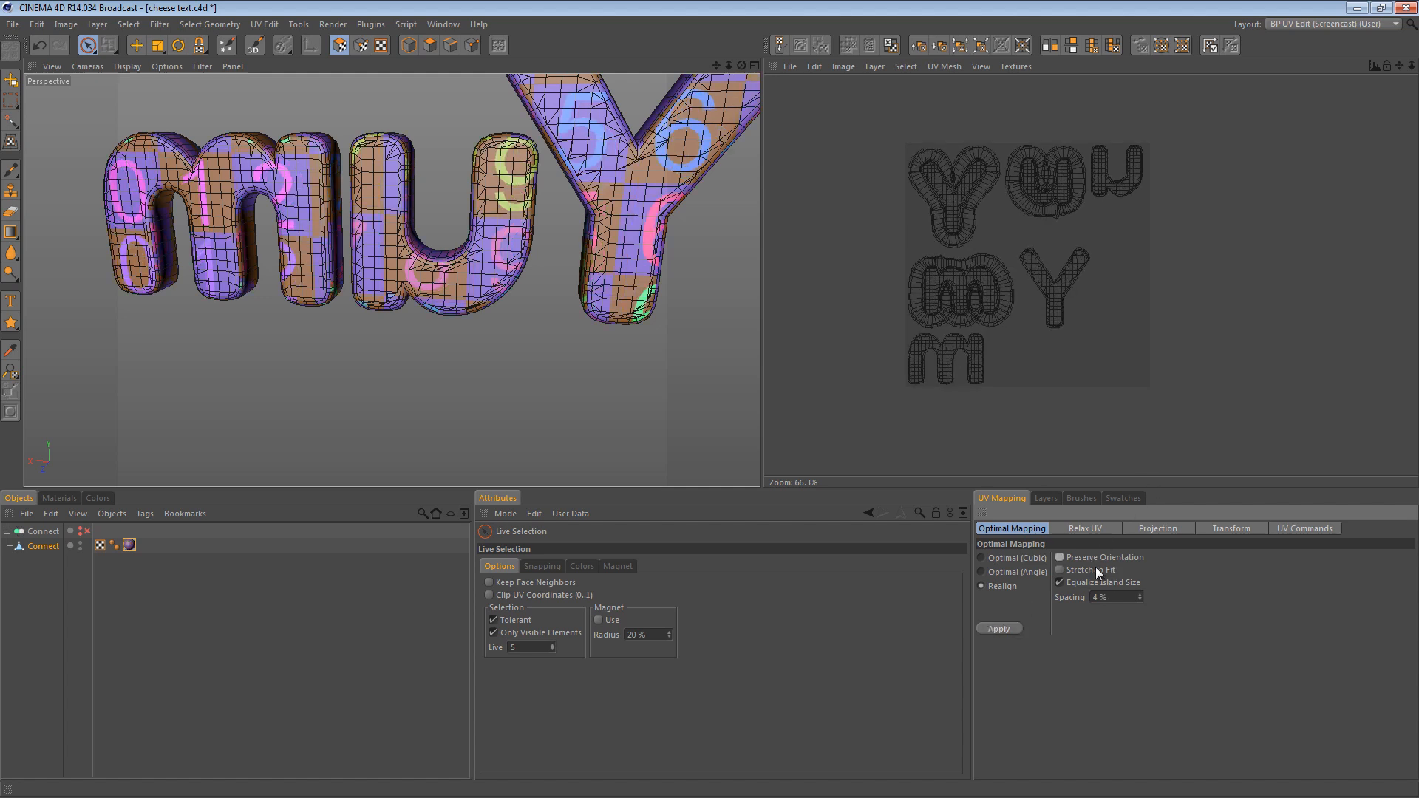
left_click(1006, 628)
left_click(1005, 628)
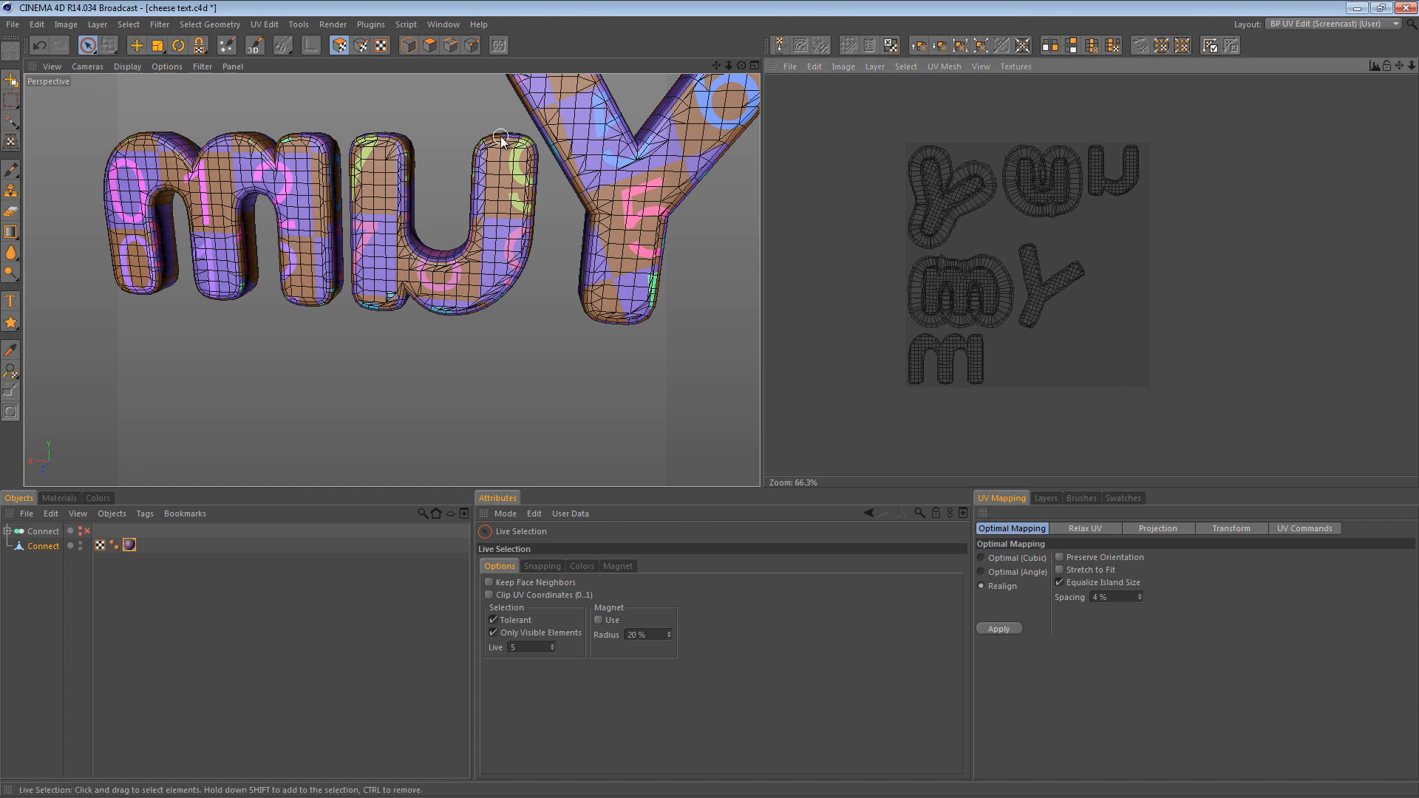
Bring the front of the whole Yum text into view and switch to the Standard (Screencast) layout
scroll(428, 140, "down", 4)
scroll(428, 140, "up", 5)
key("e")
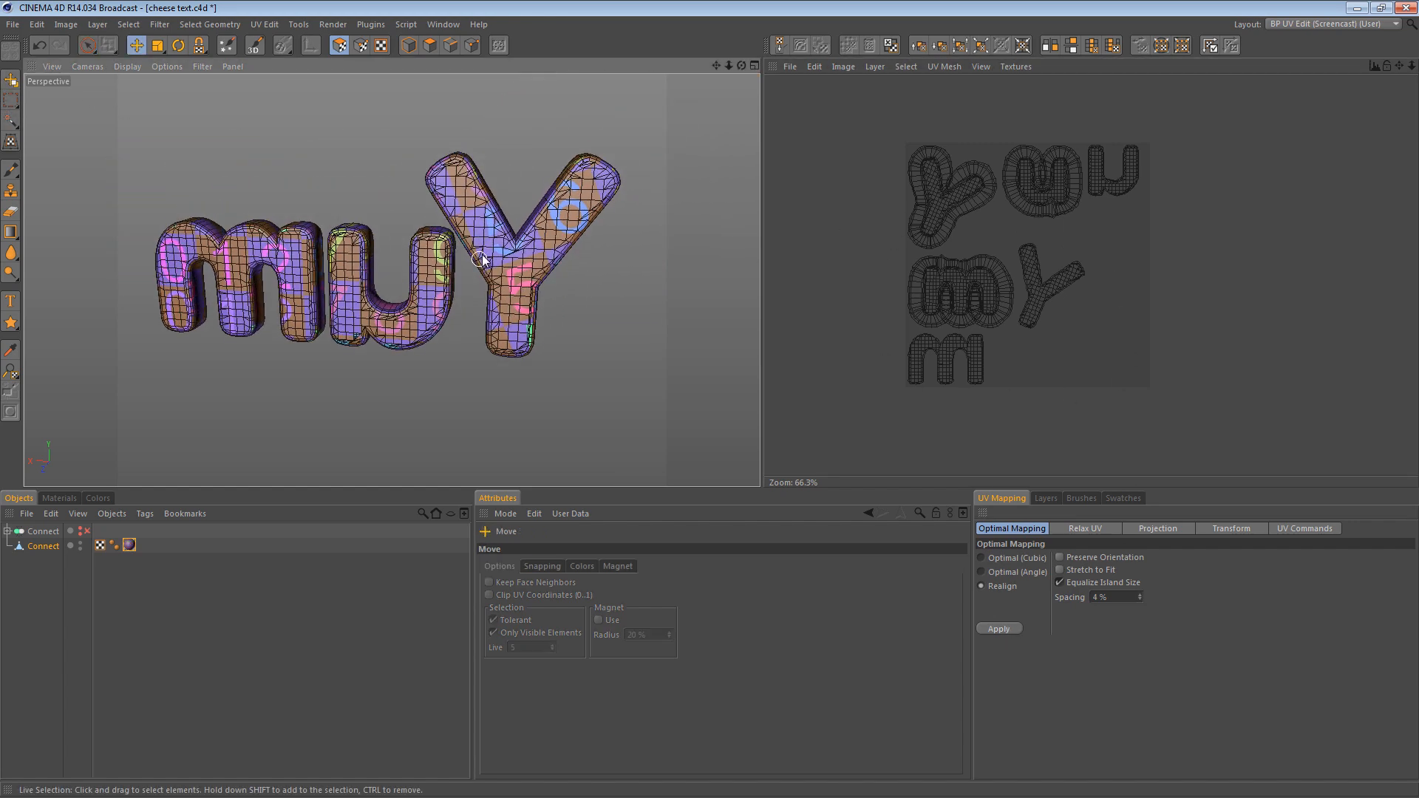
left_click_drag(529, 242, 708, 428, "alt")
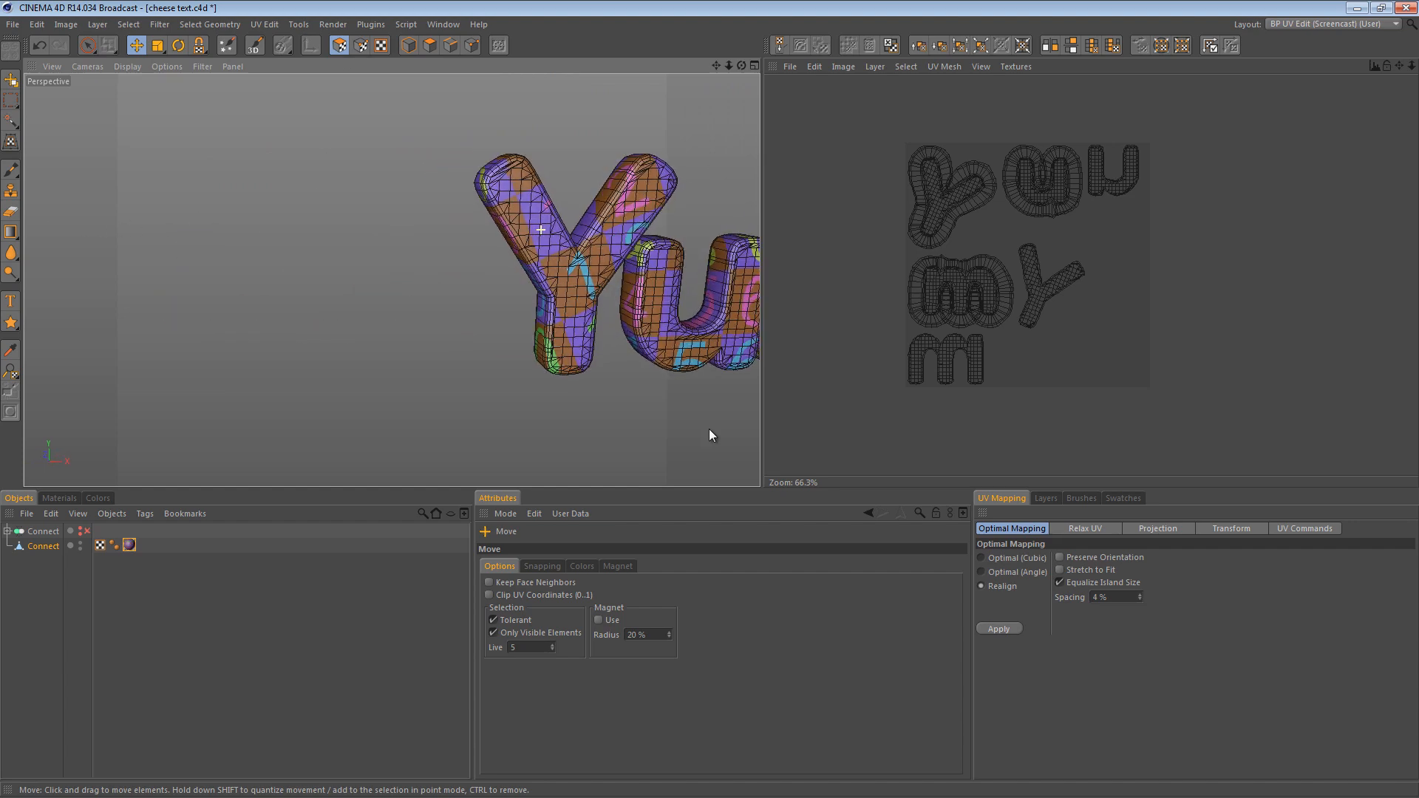
middle_click_drag(702, 232, 402, 205, "alt")
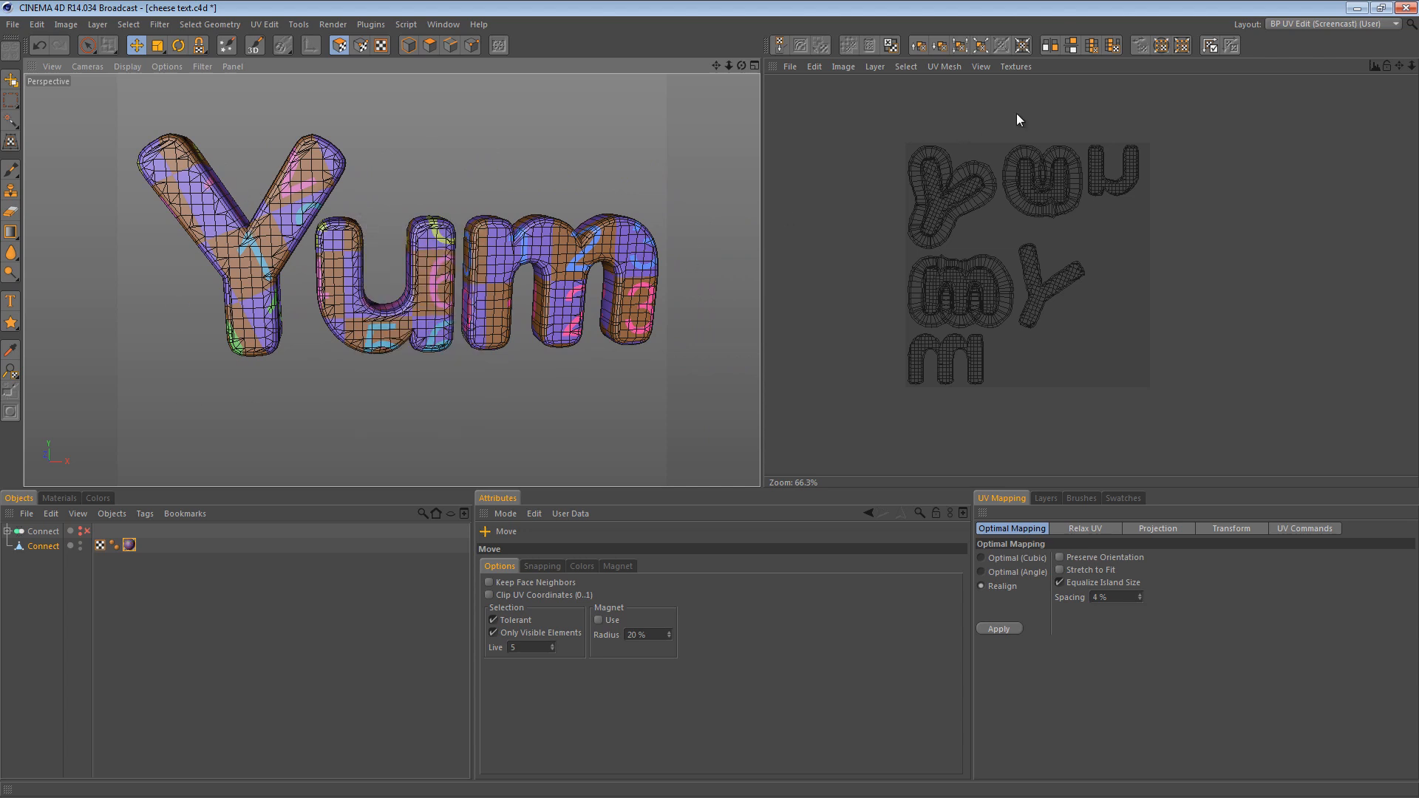
left_click(1304, 22)
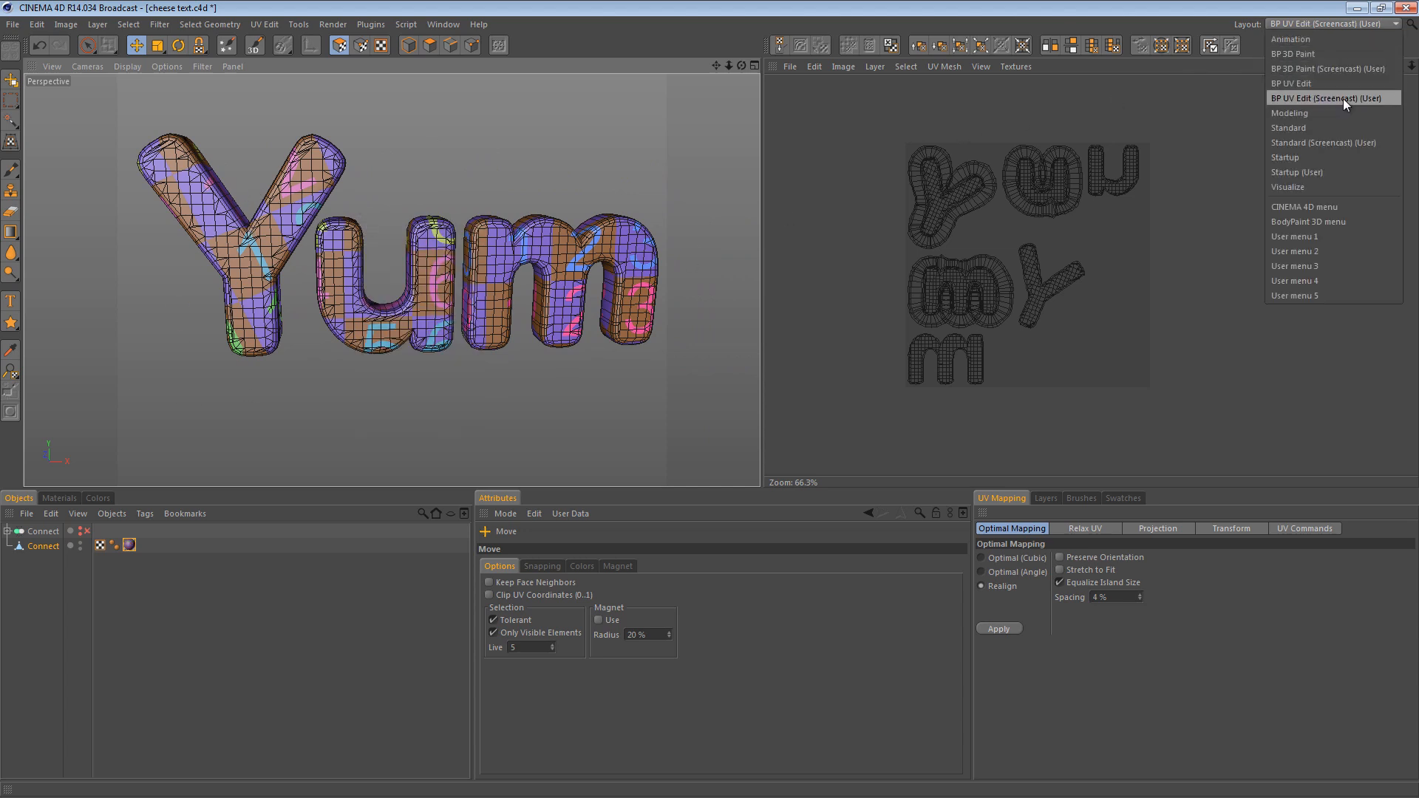
left_click(1328, 141)
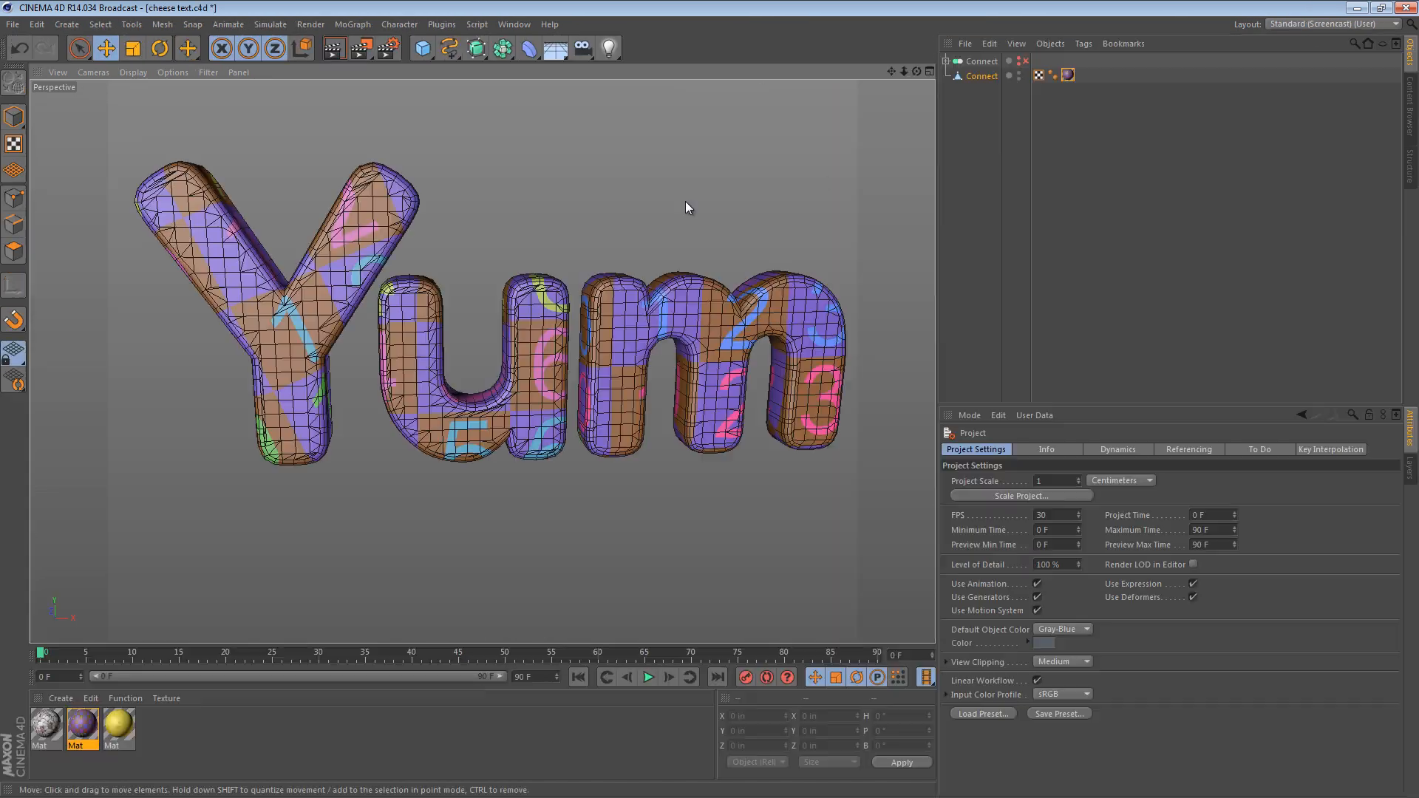
Deselect the text object and show it smoothly shaded without polygon lines in Model mode
left_click_drag(378, 329, 445, 274, "alt")
left_click(994, 182)
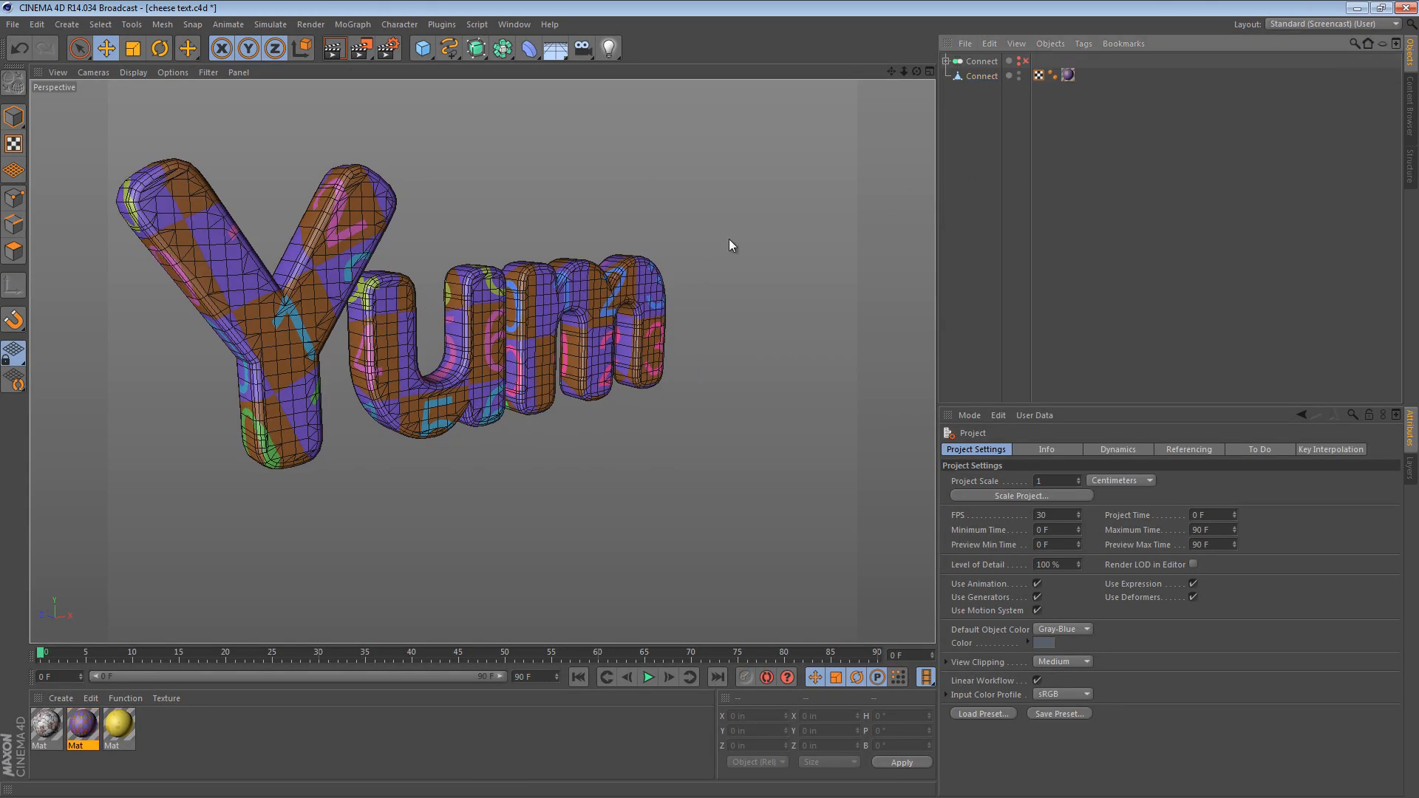
left_click_drag(728, 239, 544, 278, "alt")
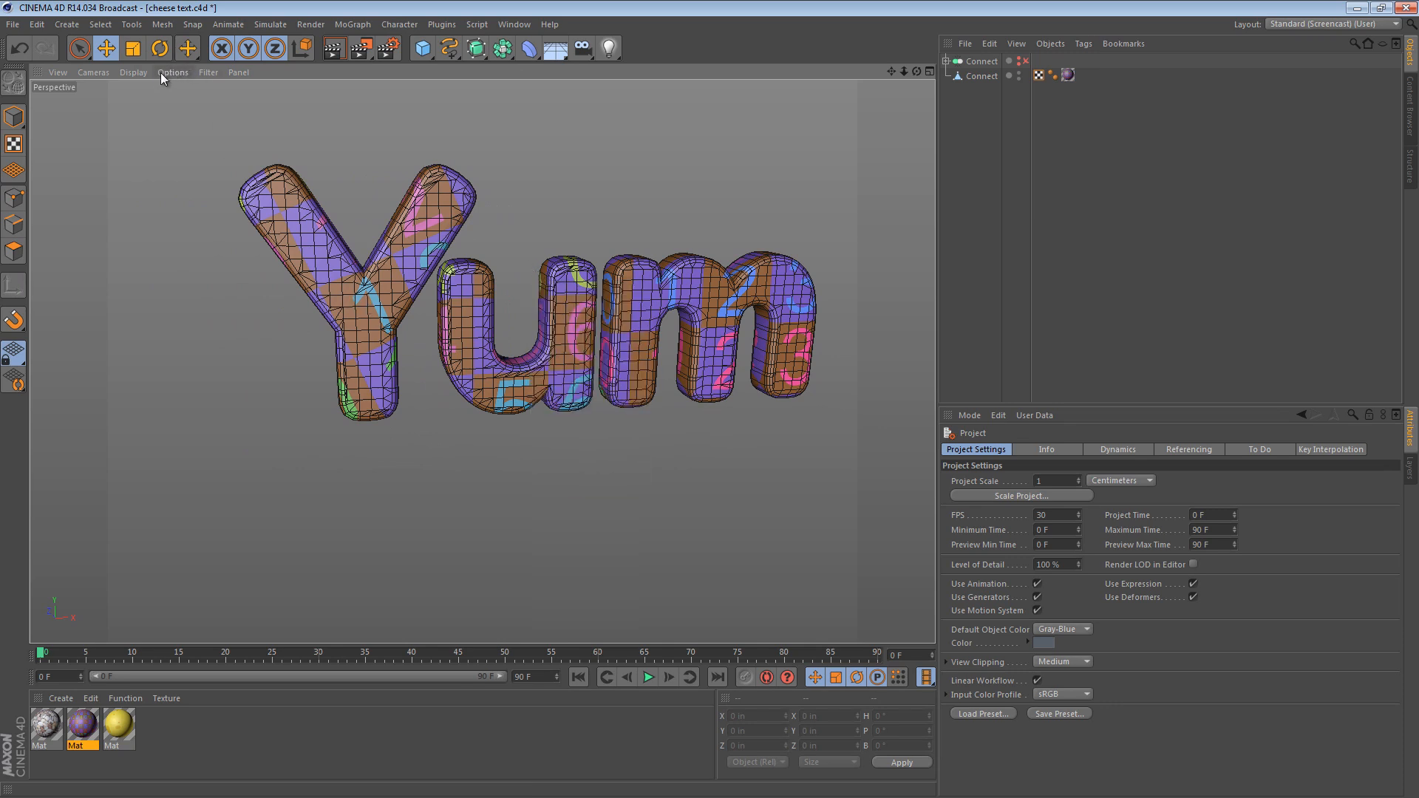
left_click(134, 73)
left_click(161, 124)
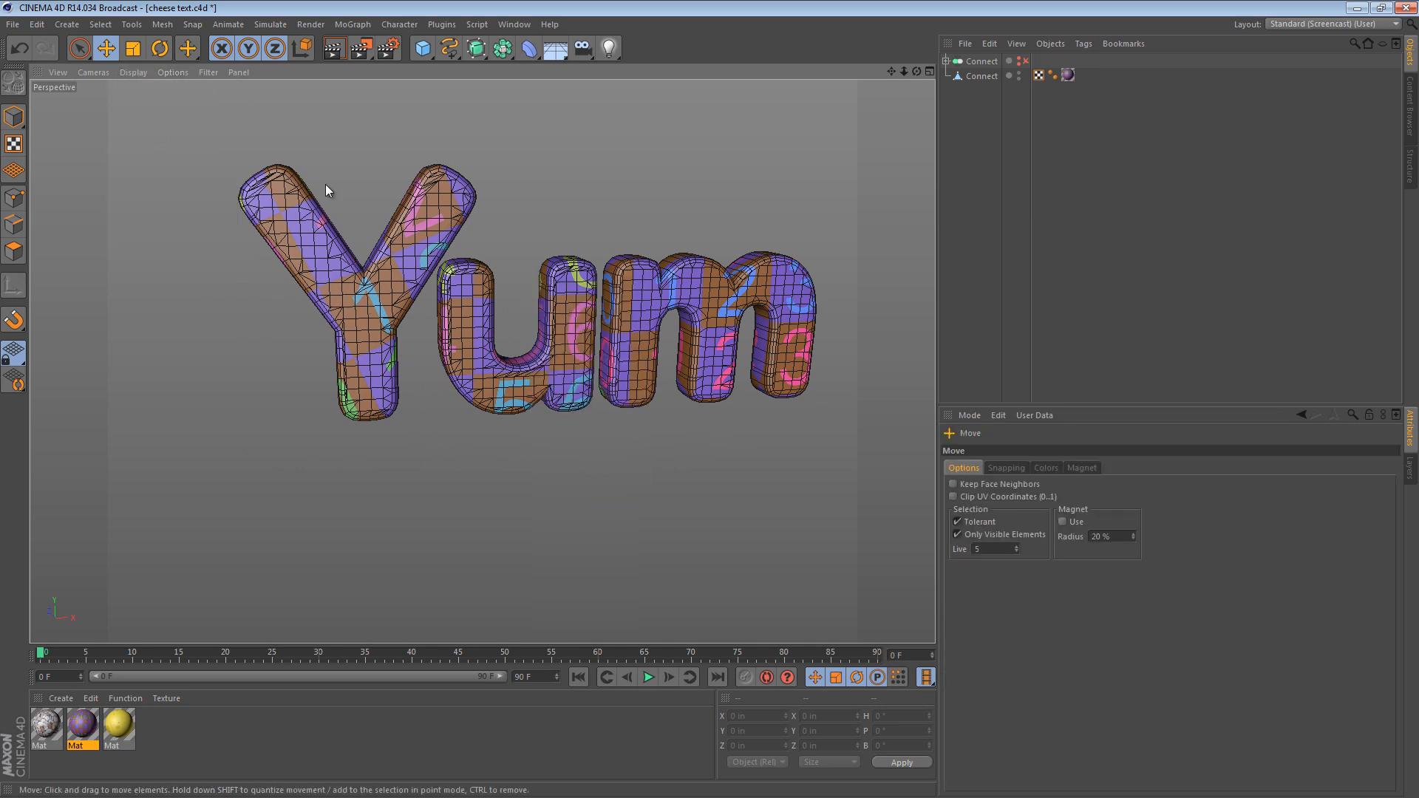
middle_click_drag(248, 179, 309, 206, "alt")
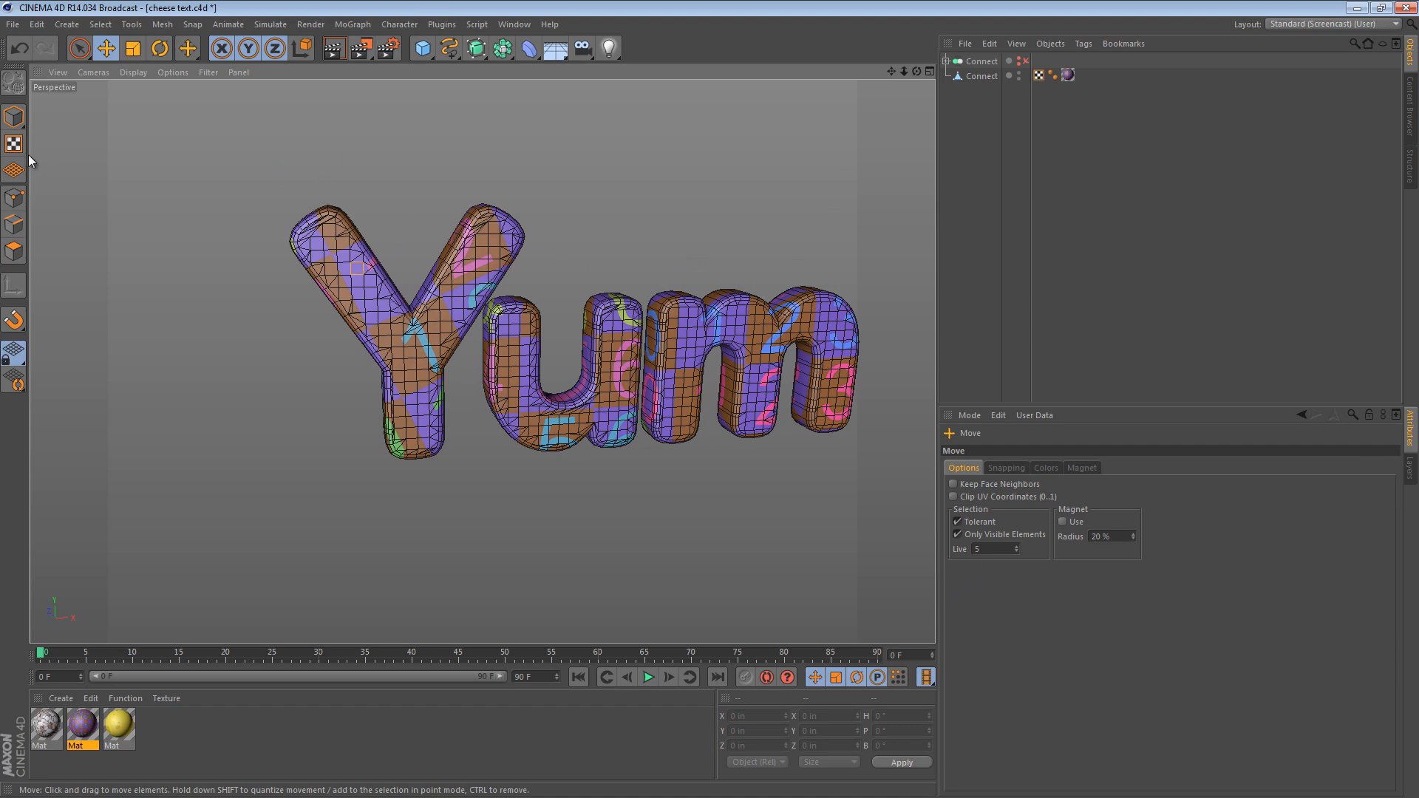
left_click(14, 117)
Examine the numbered checker texture across the fronts and sides of the Y, u and m for distortion
right_click_drag(289, 223, 517, 238, "alt")
middle_click_drag(517, 238, 401, 148, "alt")
left_click_drag(388, 223, 628, 340, "alt")
right_click_drag(628, 335, 556, 312, "alt")
middle_click_drag(573, 308, 303, 273, "alt")
left_click_drag(303, 273, 402, 253, "alt")
scroll(532, 267, "up", 5)
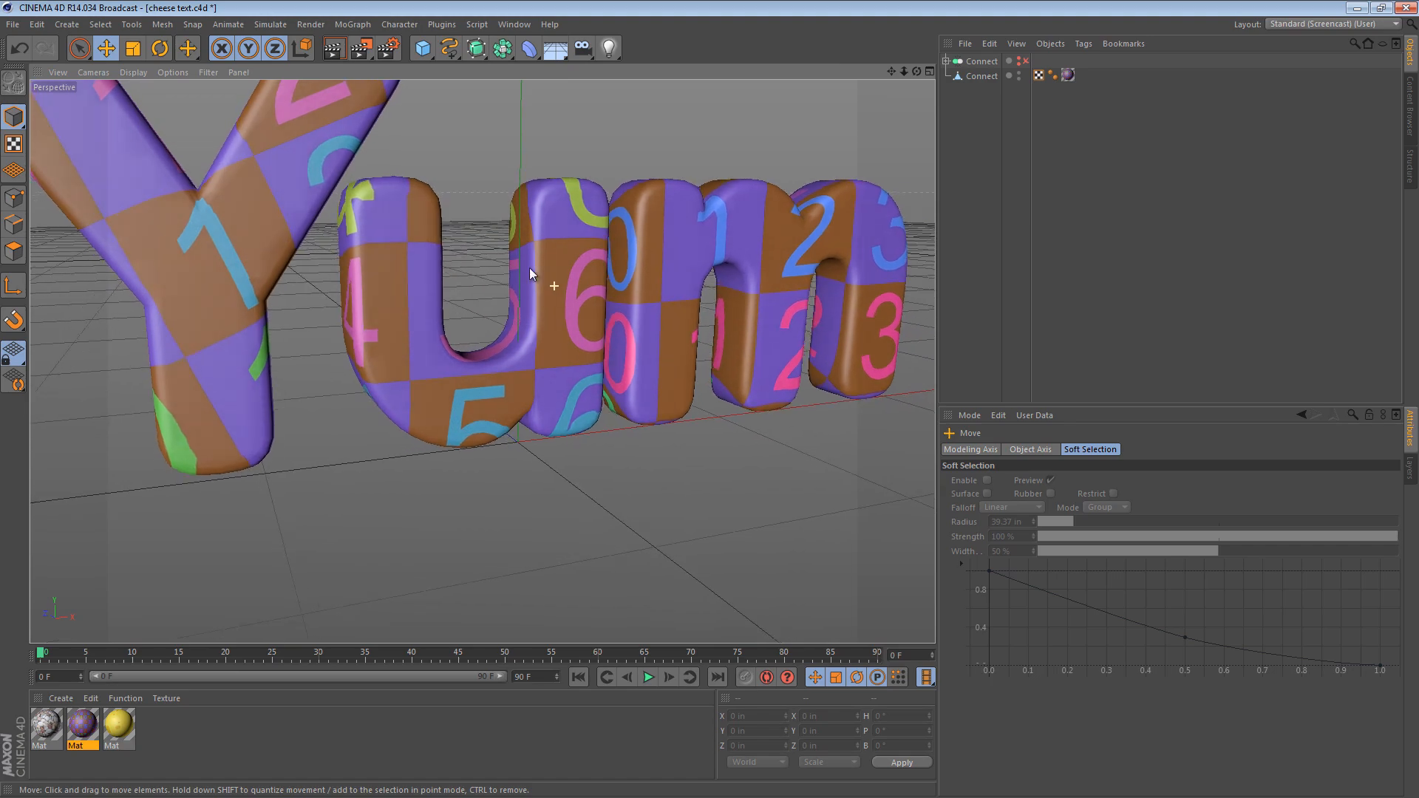
middle_click_drag(623, 309, 246, 264, "alt")
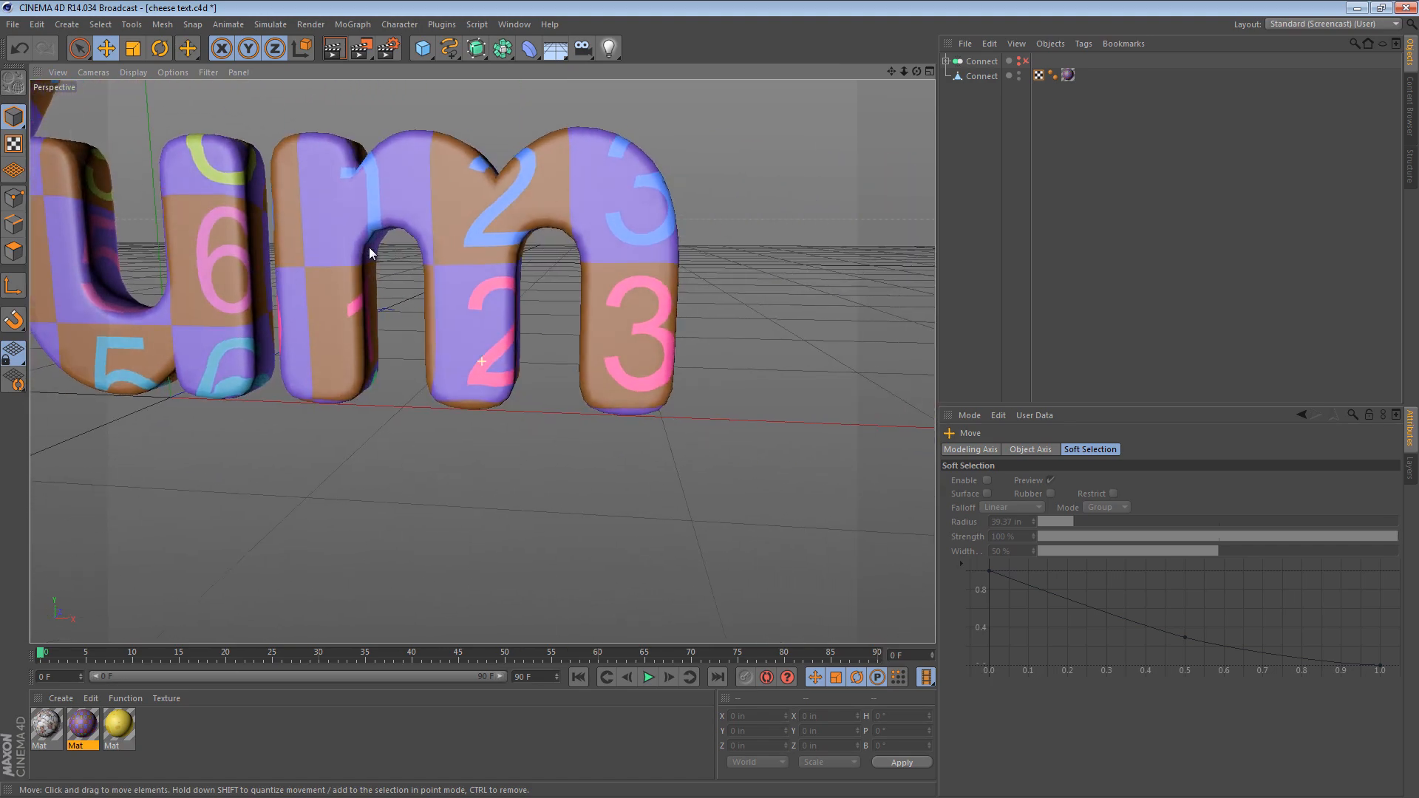
Examine the checker texture up close around the m's legs, inner arches and bottom edges from several angles
left_click_drag(369, 247, 427, 260, "alt")
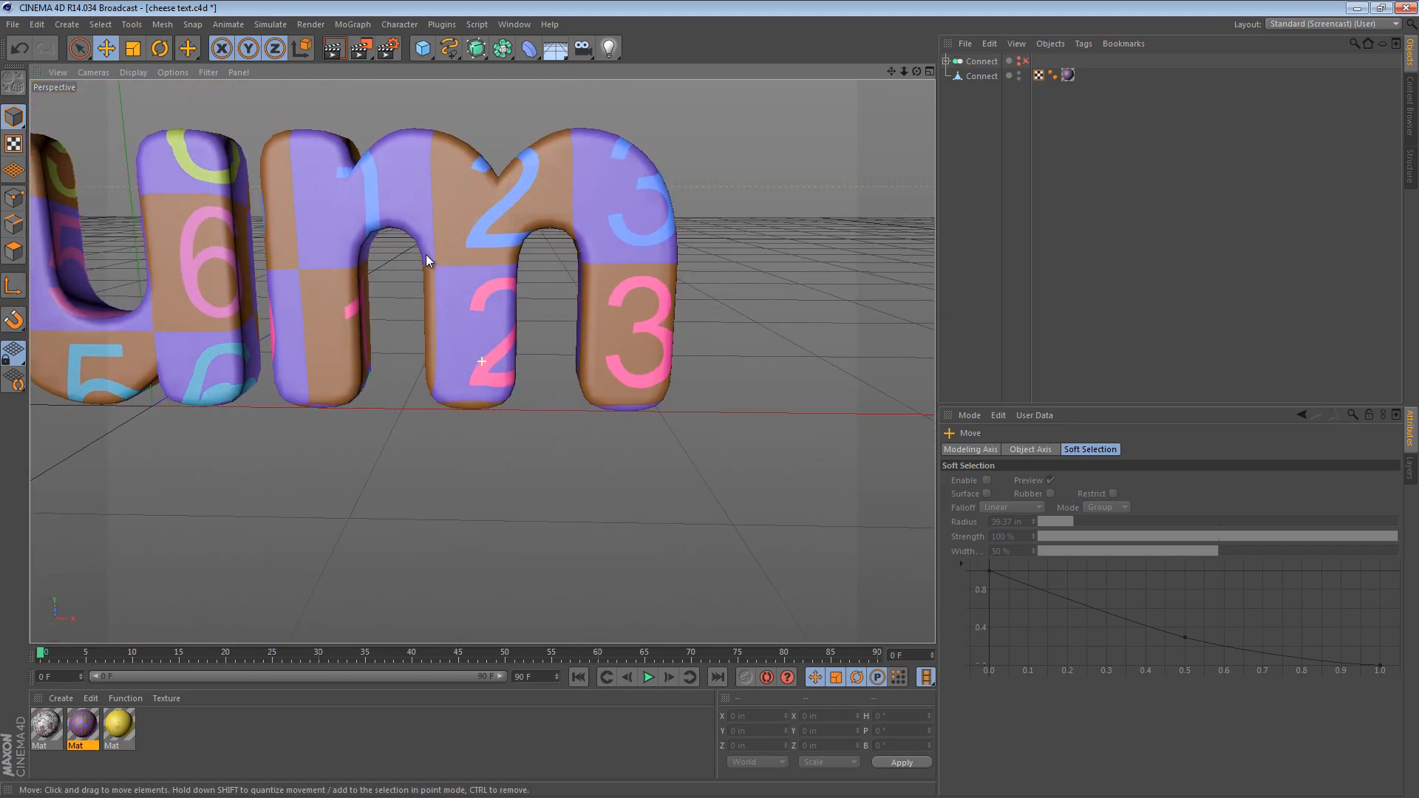
right_click_drag(454, 291, 680, 309, "alt")
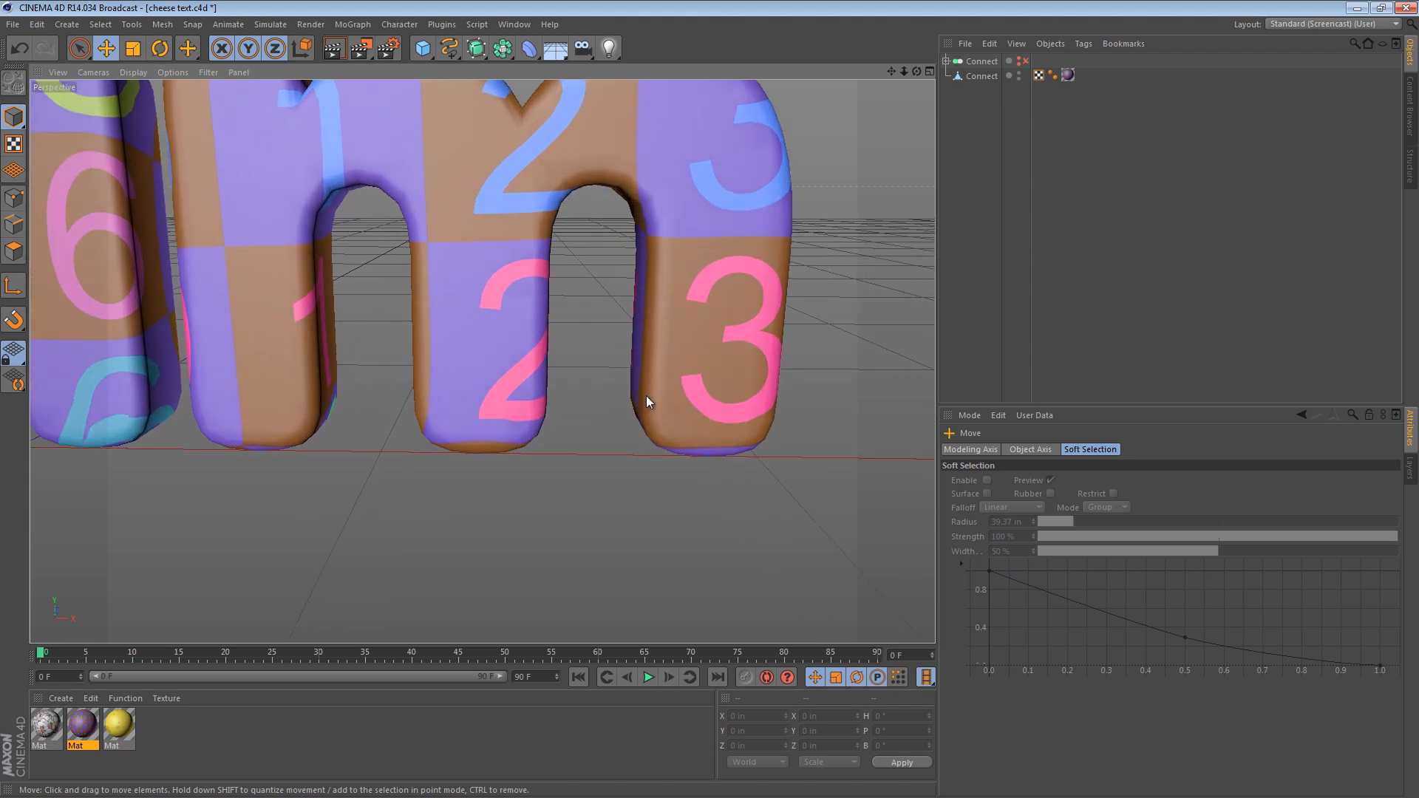
right_click_drag(458, 269, 527, 263, "alt")
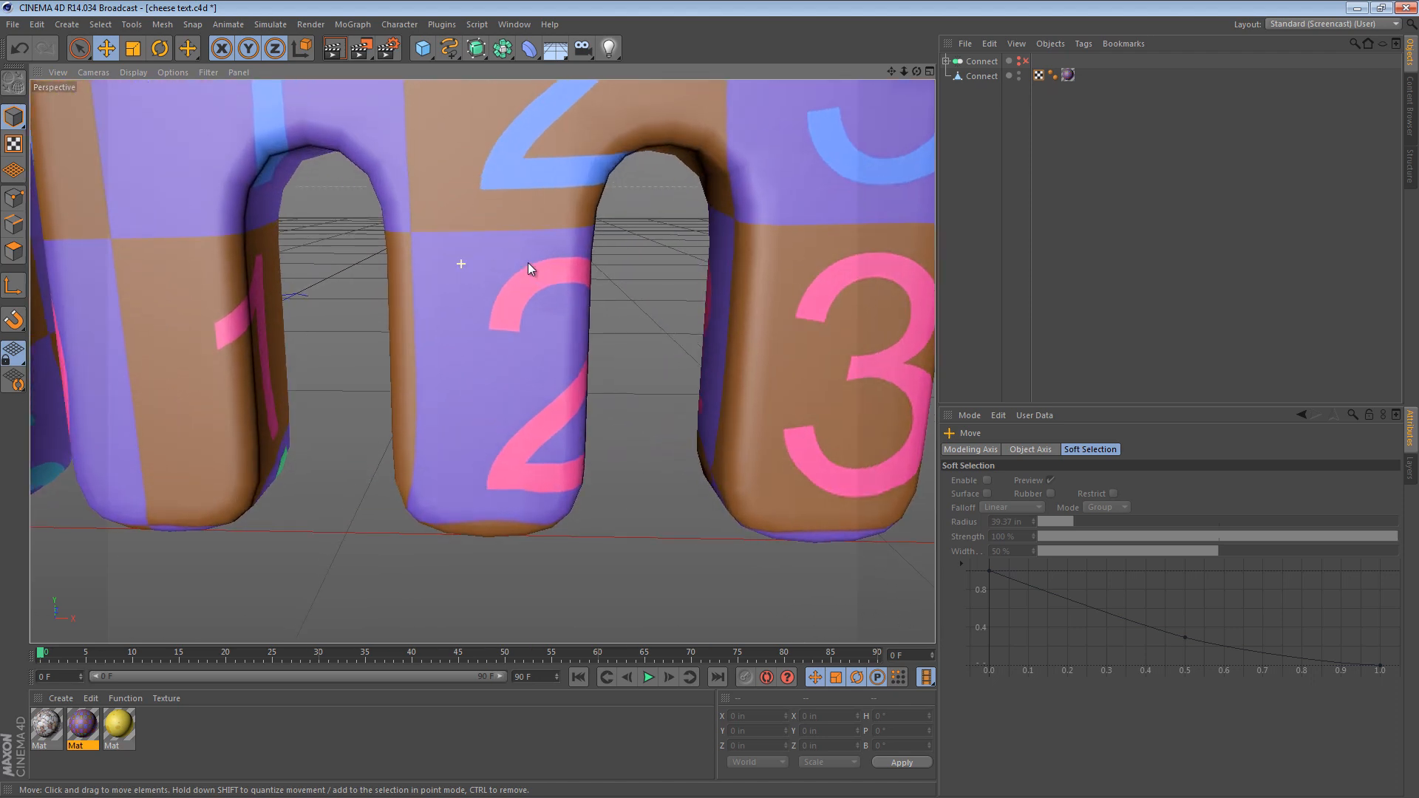
left_click_drag(528, 263, 636, 280, "alt")
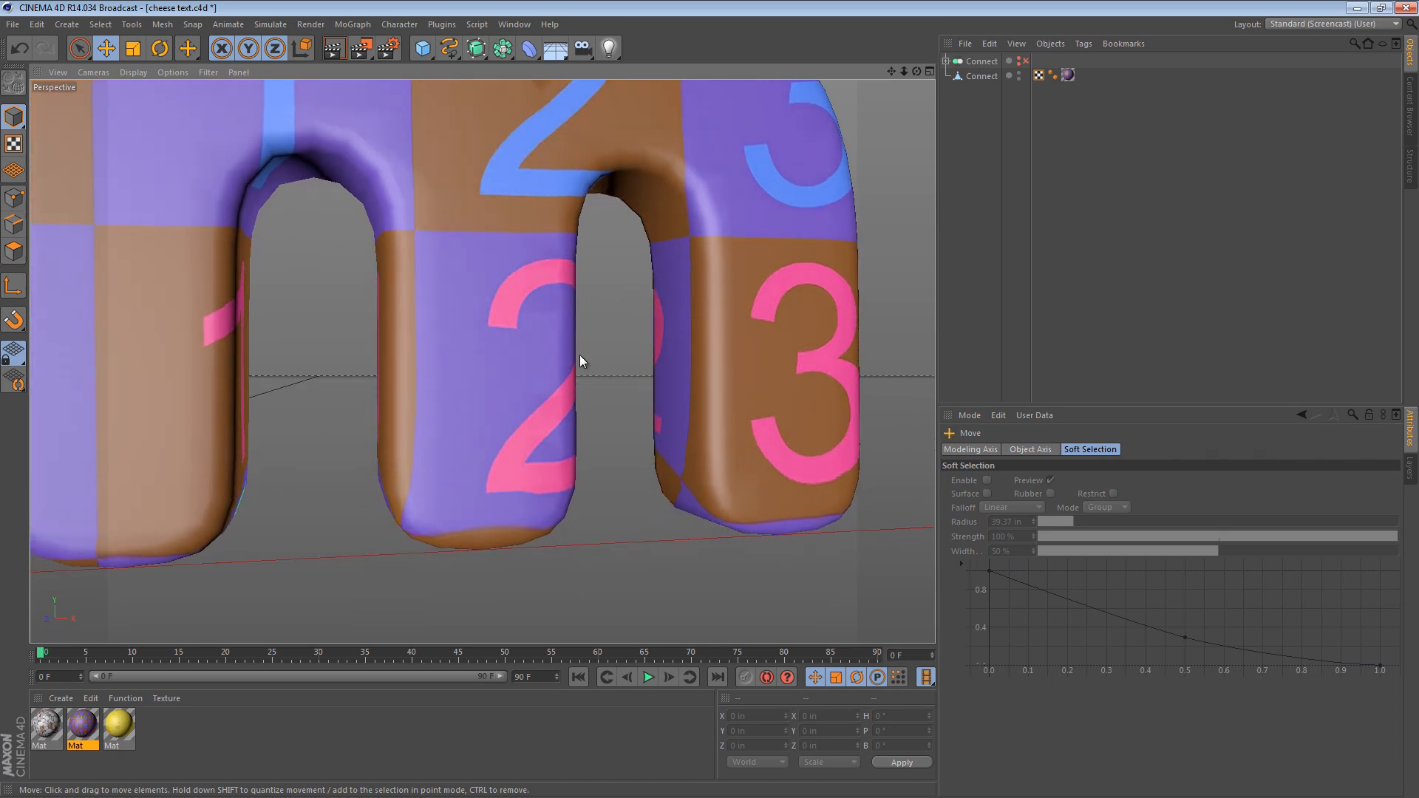
left_click_drag(648, 332, 649, 297, "alt")
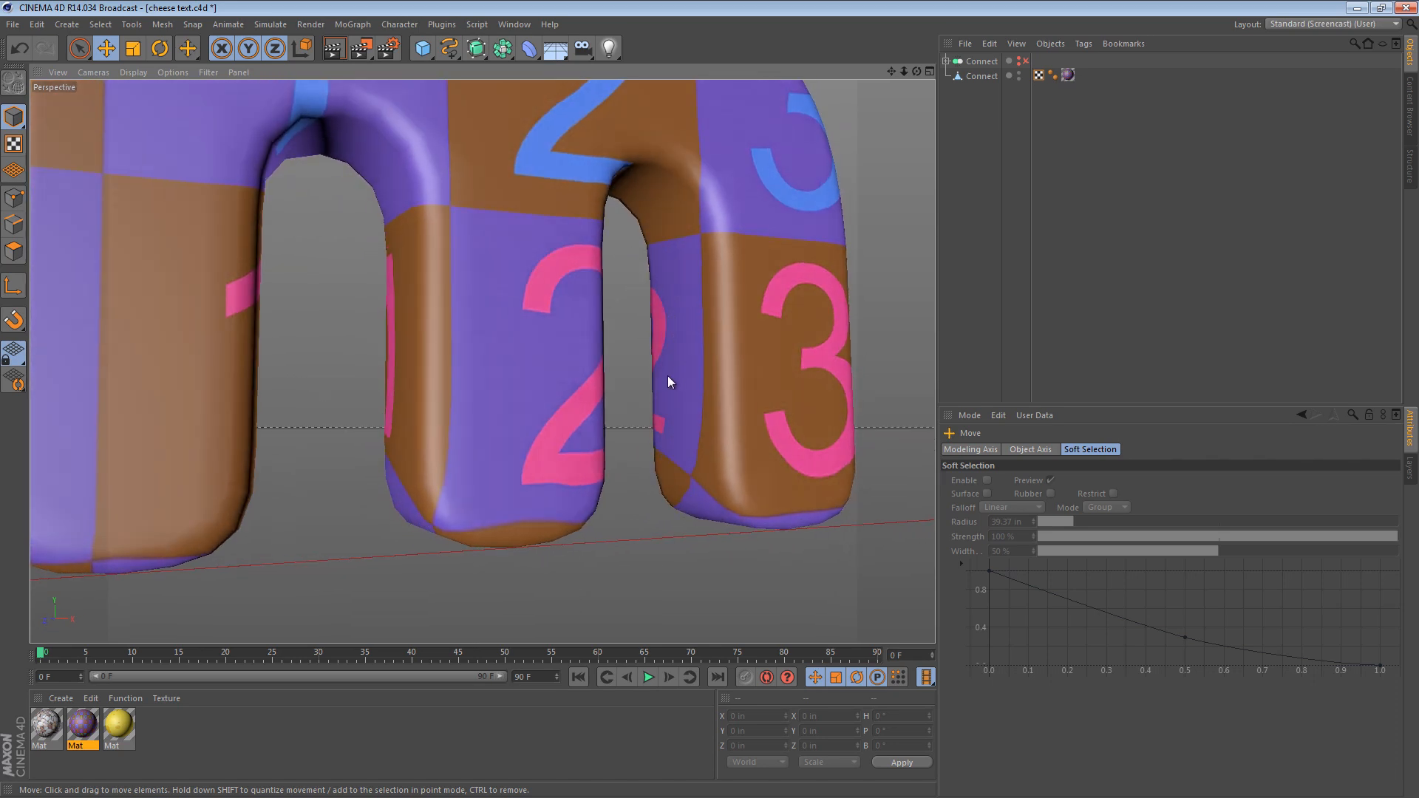
left_click_drag(674, 410, 540, 303, "alt")
left_click_drag(538, 371, 735, 337, "alt")
left_click_drag(562, 340, 448, 349, "alt")
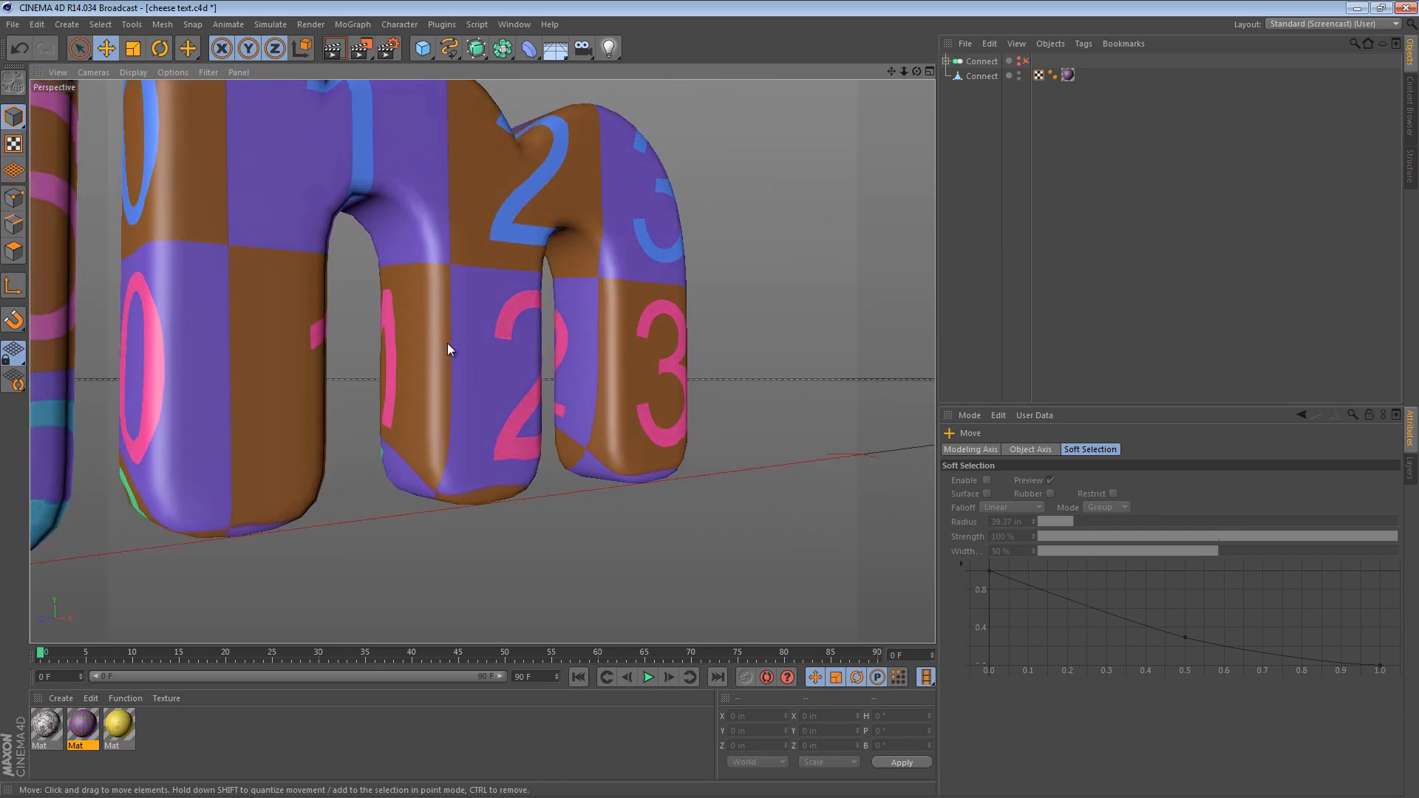
Compare the checker squares on both sides of the m's legs from opposite viewing angles, ending with the whole word
left_click_drag(396, 414, 199, 385, "alt")
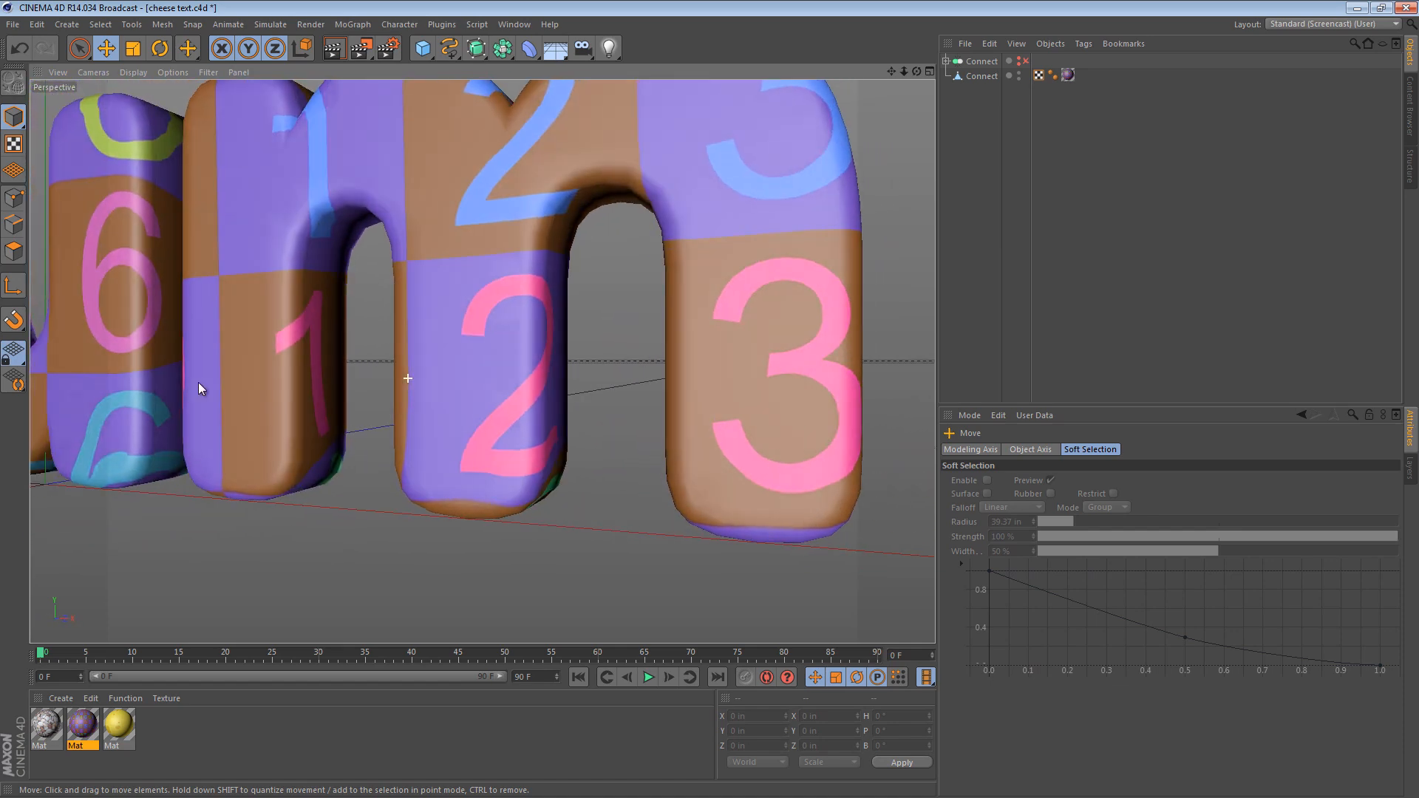
left_click_drag(370, 389, 420, 379, "alt")
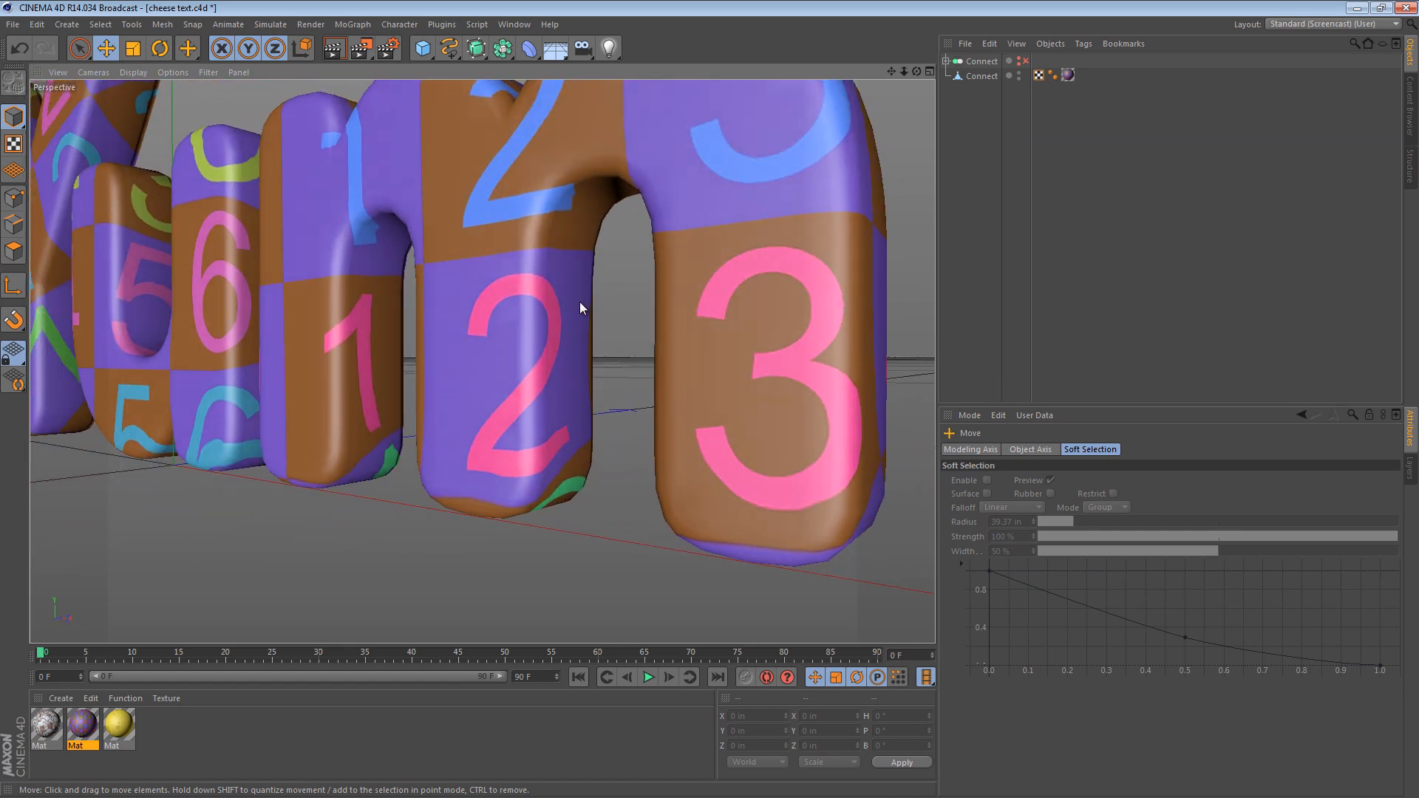
left_click_drag(570, 399, 717, 365, "alt")
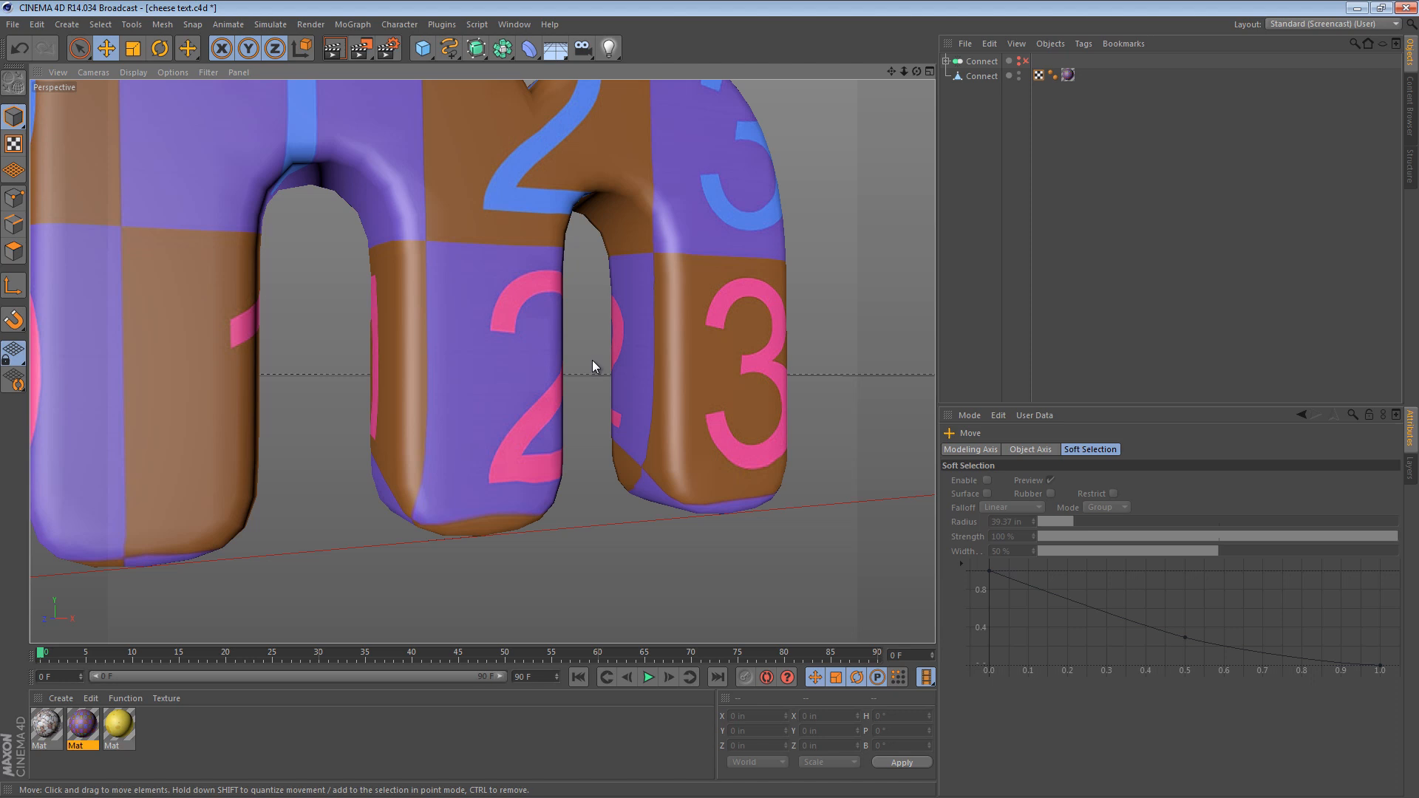
left_click_drag(660, 329, 421, 308, "alt")
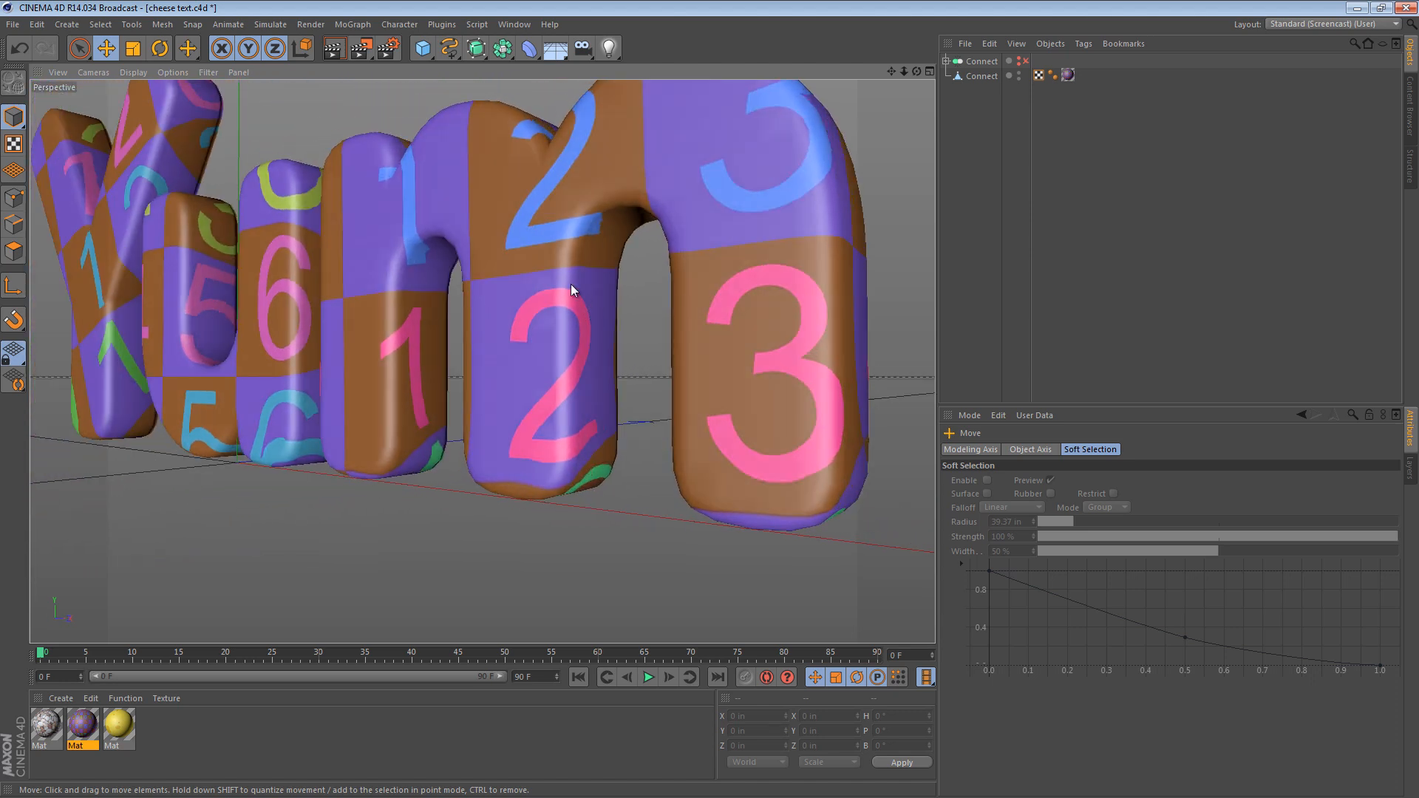
left_click_drag(591, 396, 716, 384, "alt")
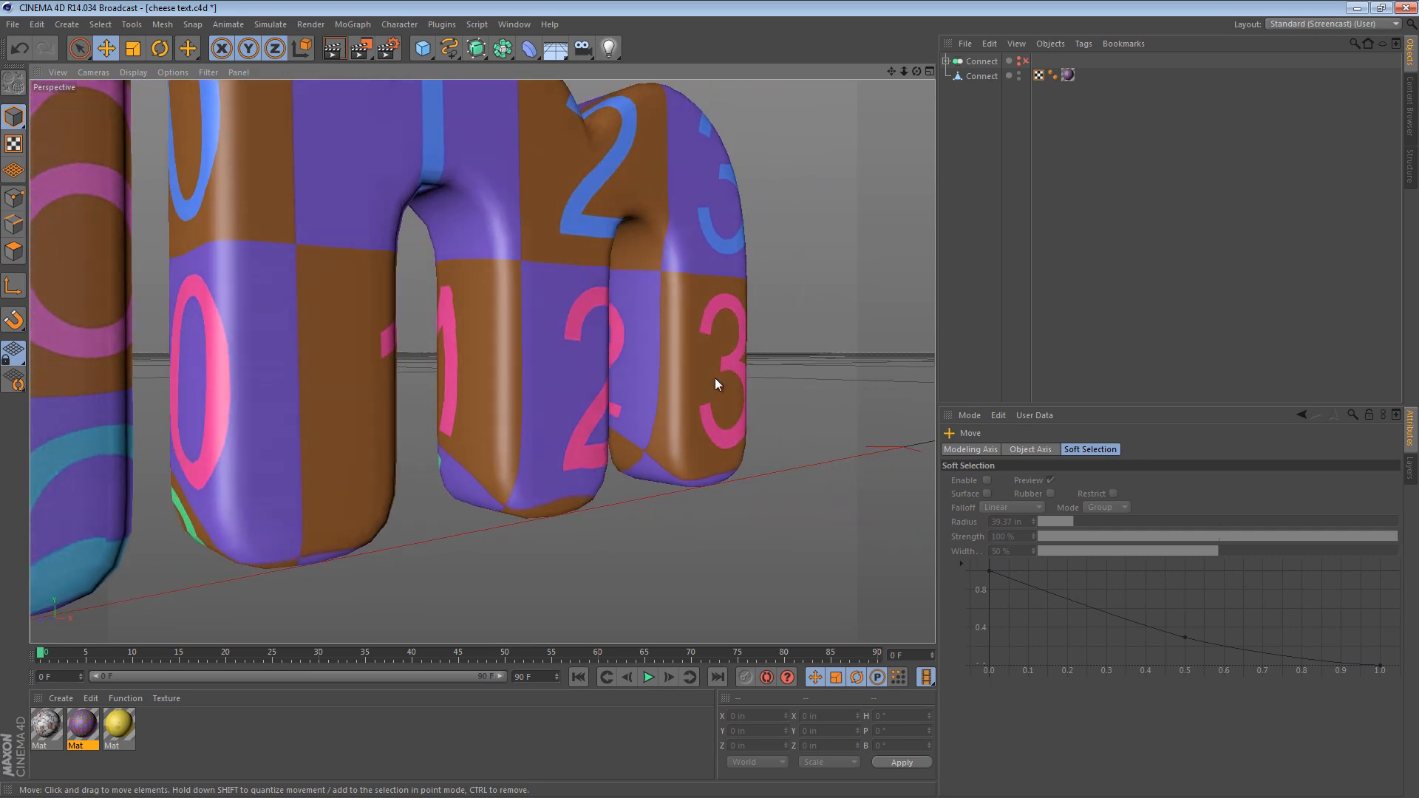
right_click_drag(689, 300, 526, 296, "alt")
left_click_drag(525, 295, 476, 364, "alt")
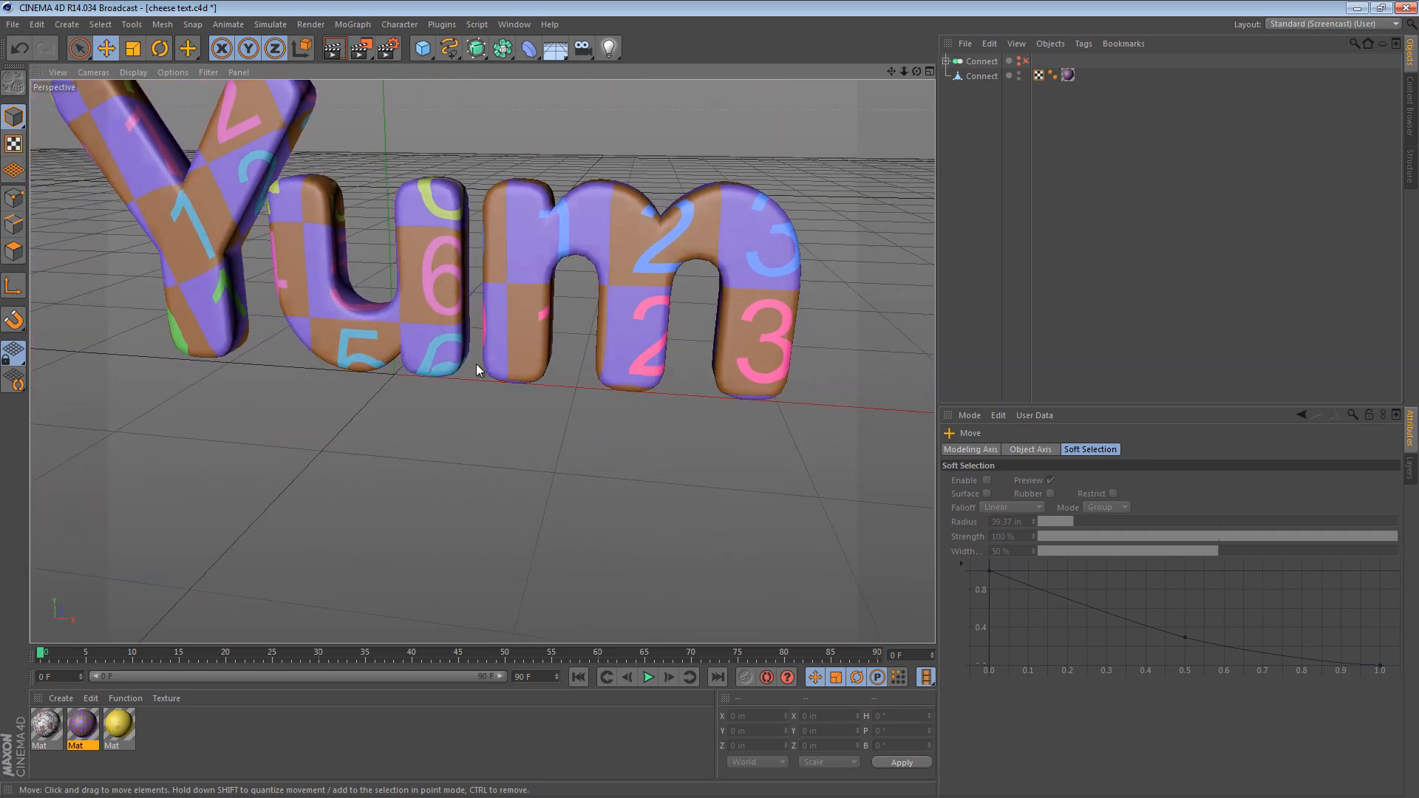
left_click_drag(543, 262, 693, 367, "alt")
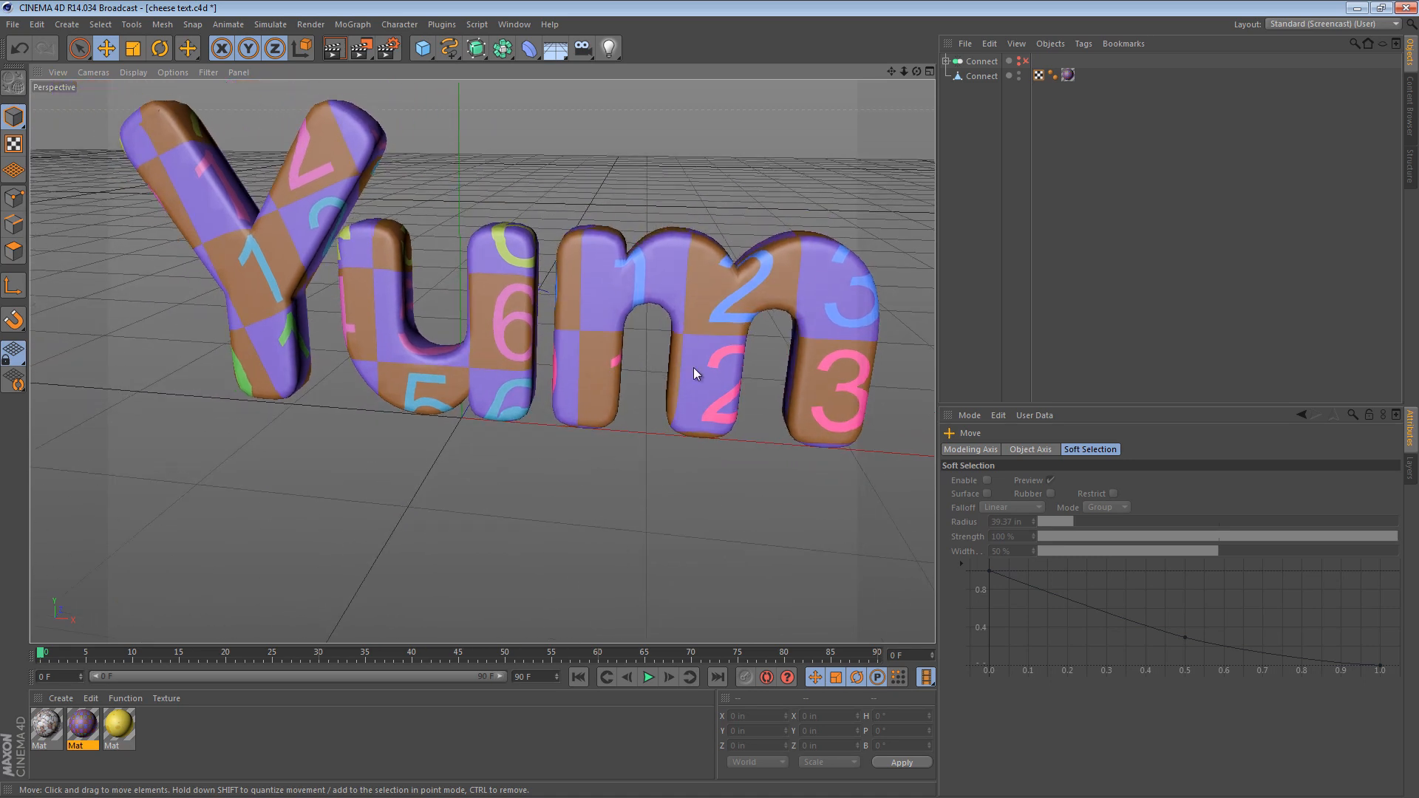
left_click_drag(484, 362, 480, 399, "alt")
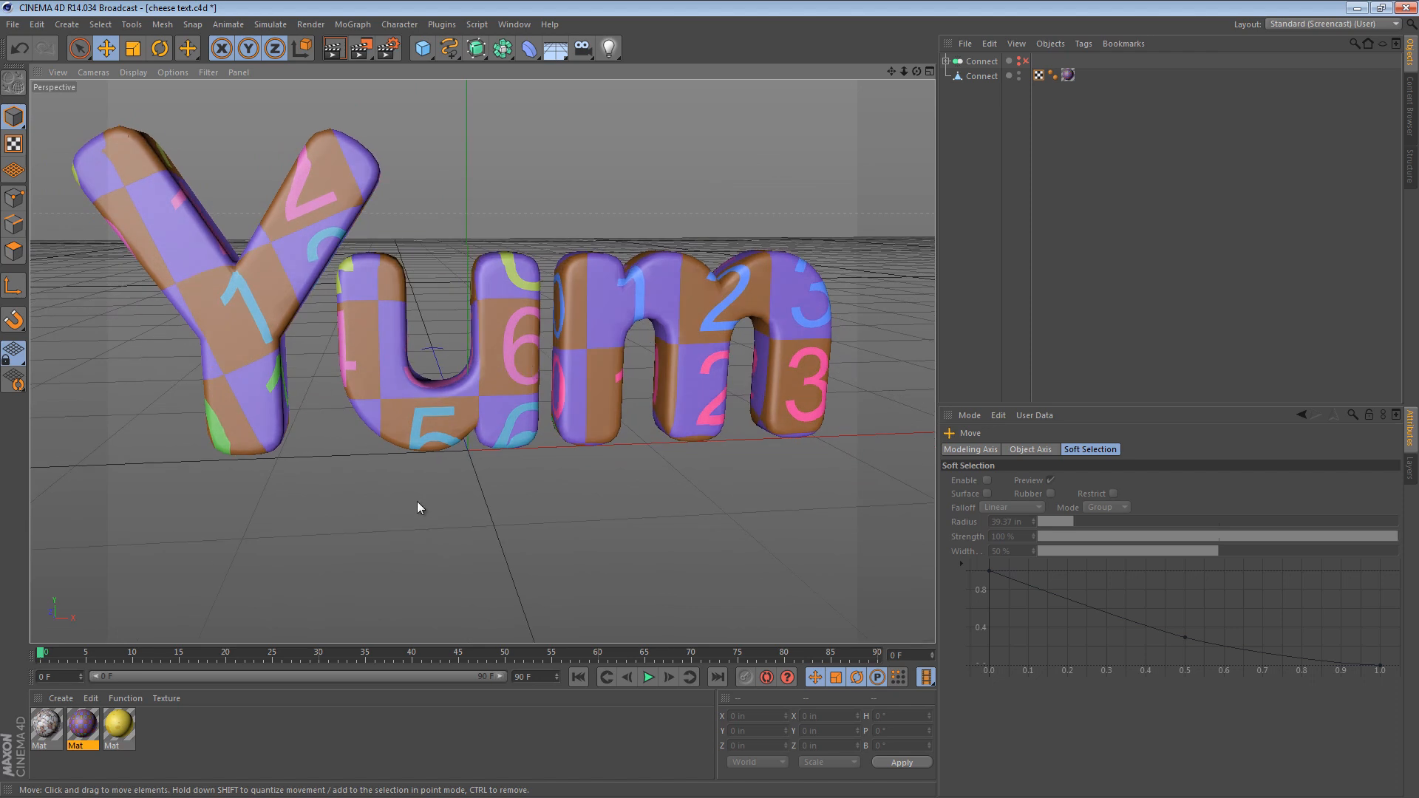
Replace the checker material on the connected text object's texture tag with the yellow cheese material
left_click(218, 728)
left_click_drag(127, 730, 1070, 74)
left_click_drag(625, 285, 723, 310, "alt")
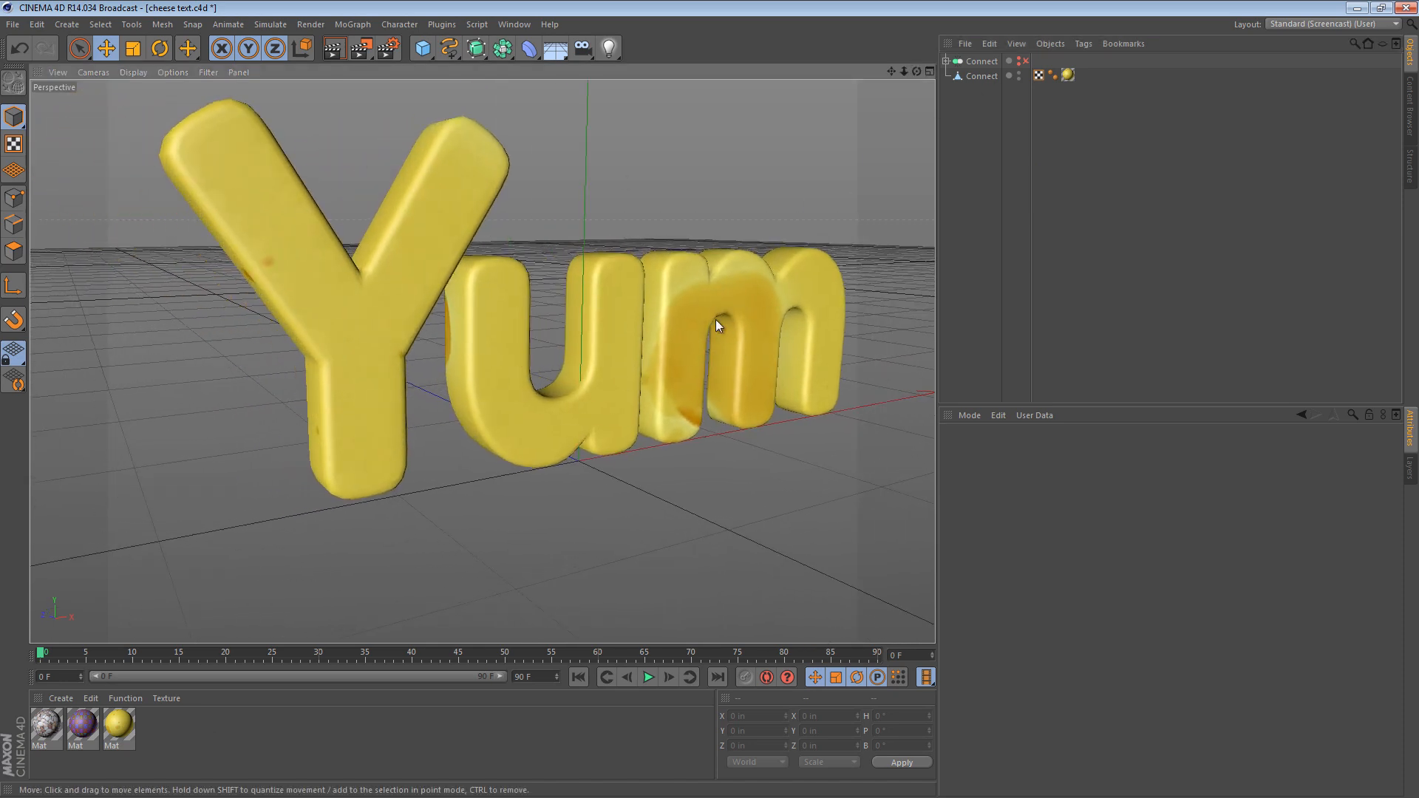
Set the cheese texture tag's tiling to 5 in both U and V
left_click(1067, 77)
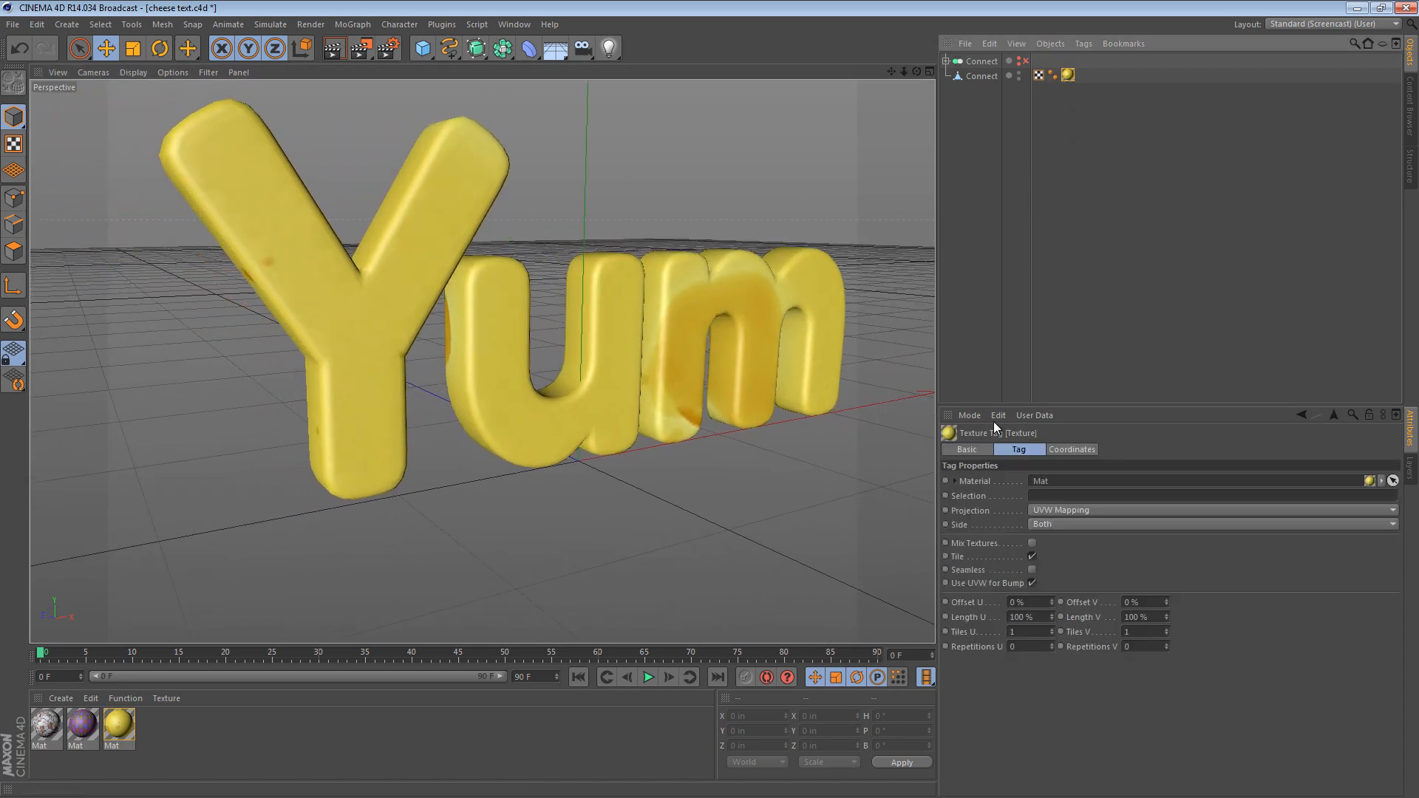
left_click(1041, 634)
type("5")
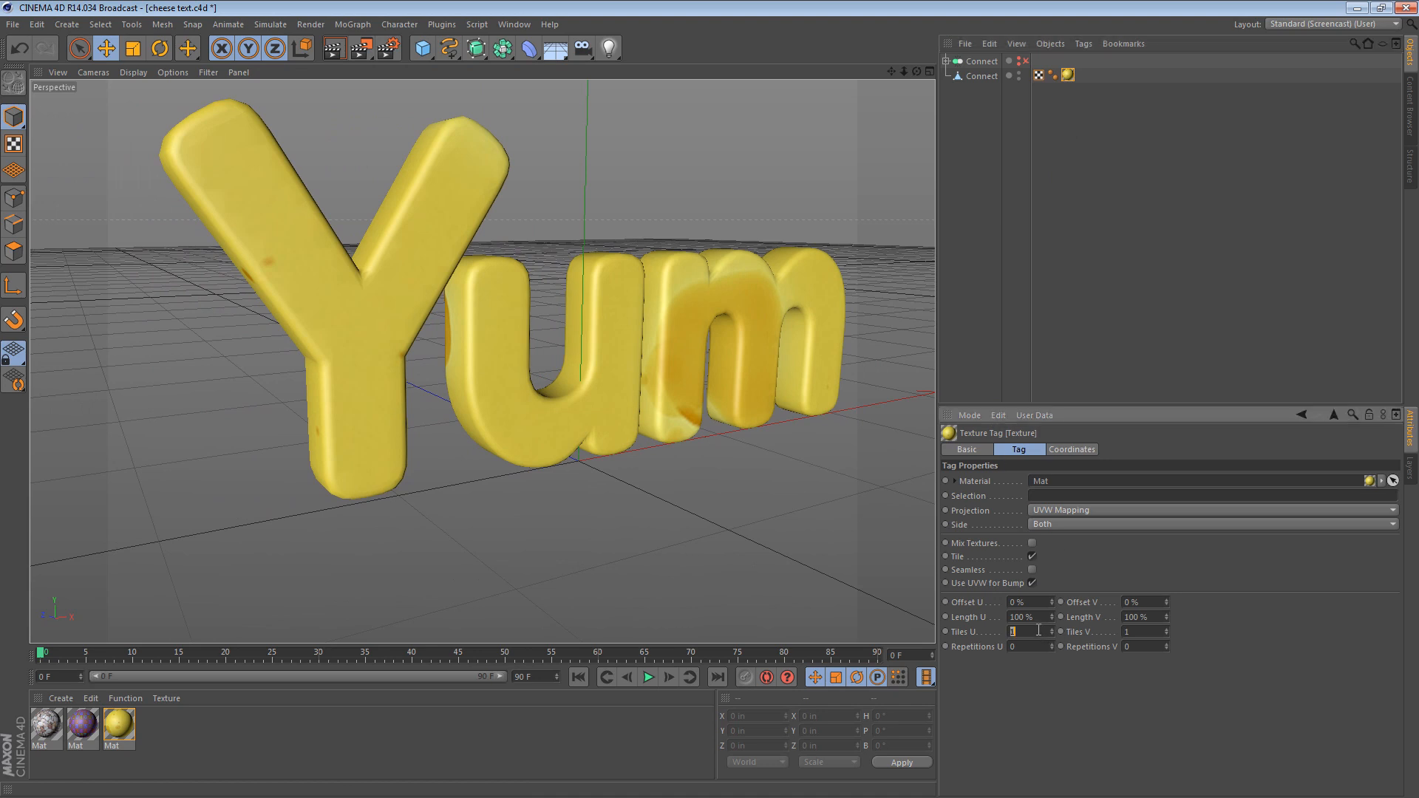
left_click(1129, 632)
type("5")
key("Return")
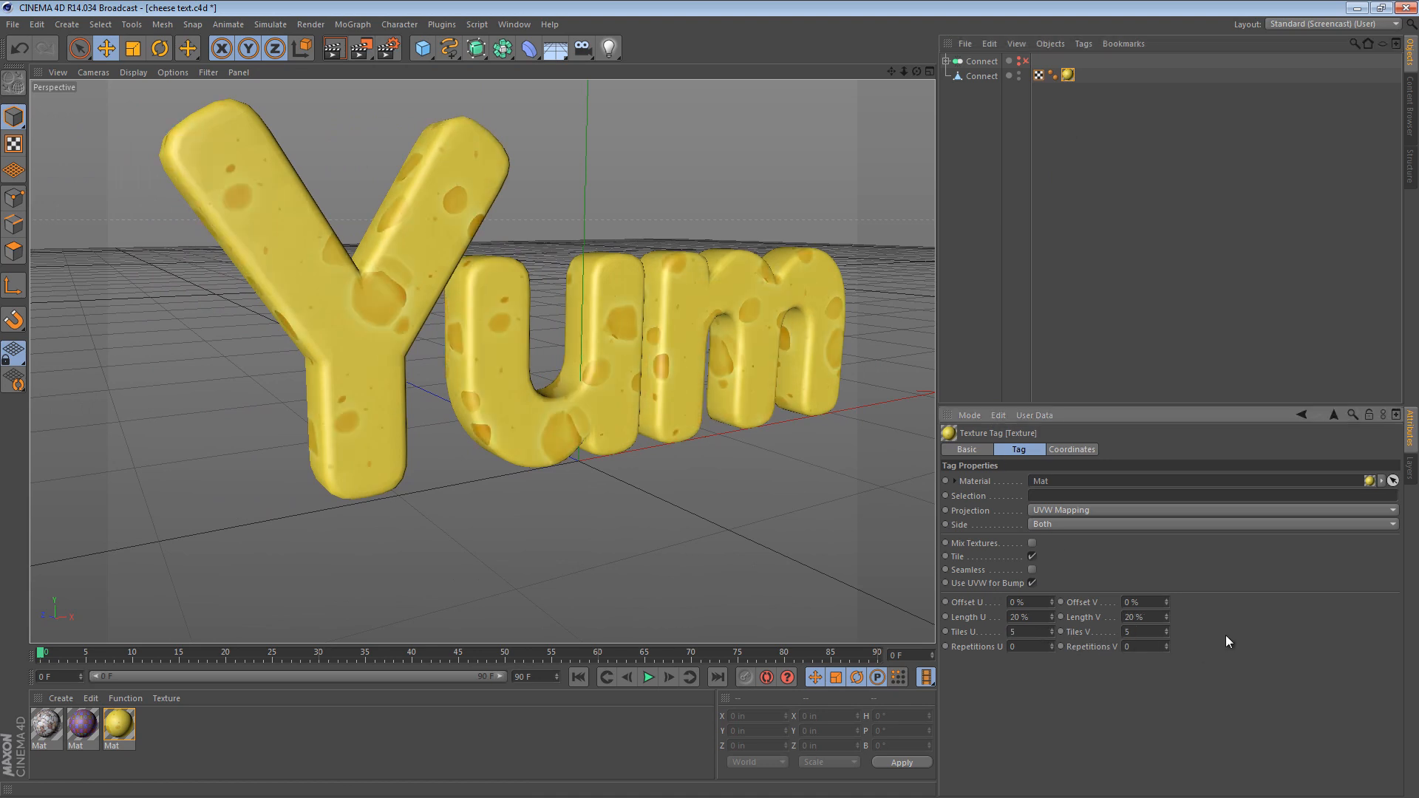
left_click(1182, 347)
left_click_drag(735, 312, 671, 296, "alt")
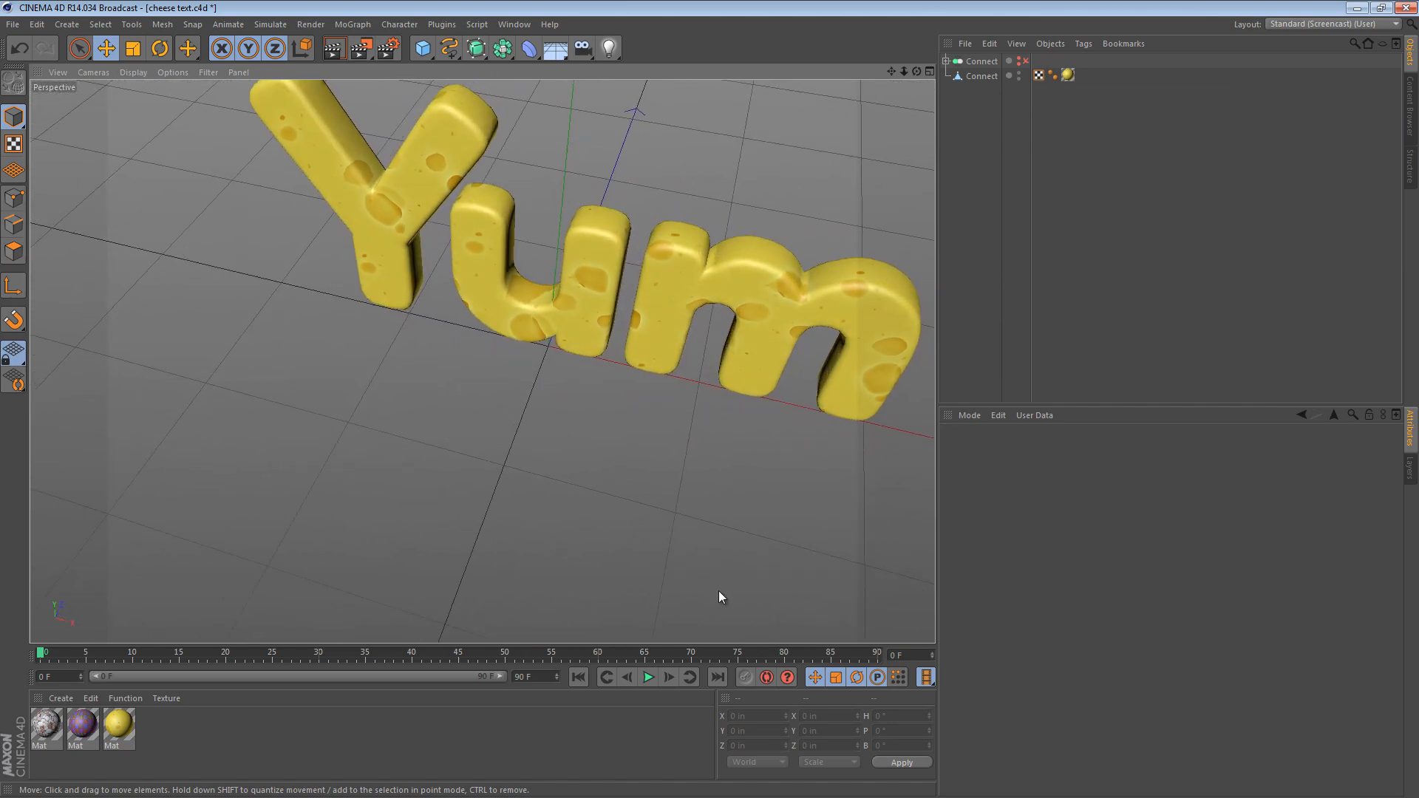
Set the cheese texture tag's tiling to 3 in both U and V and inspect the larger holes on the letters
left_click(1067, 75)
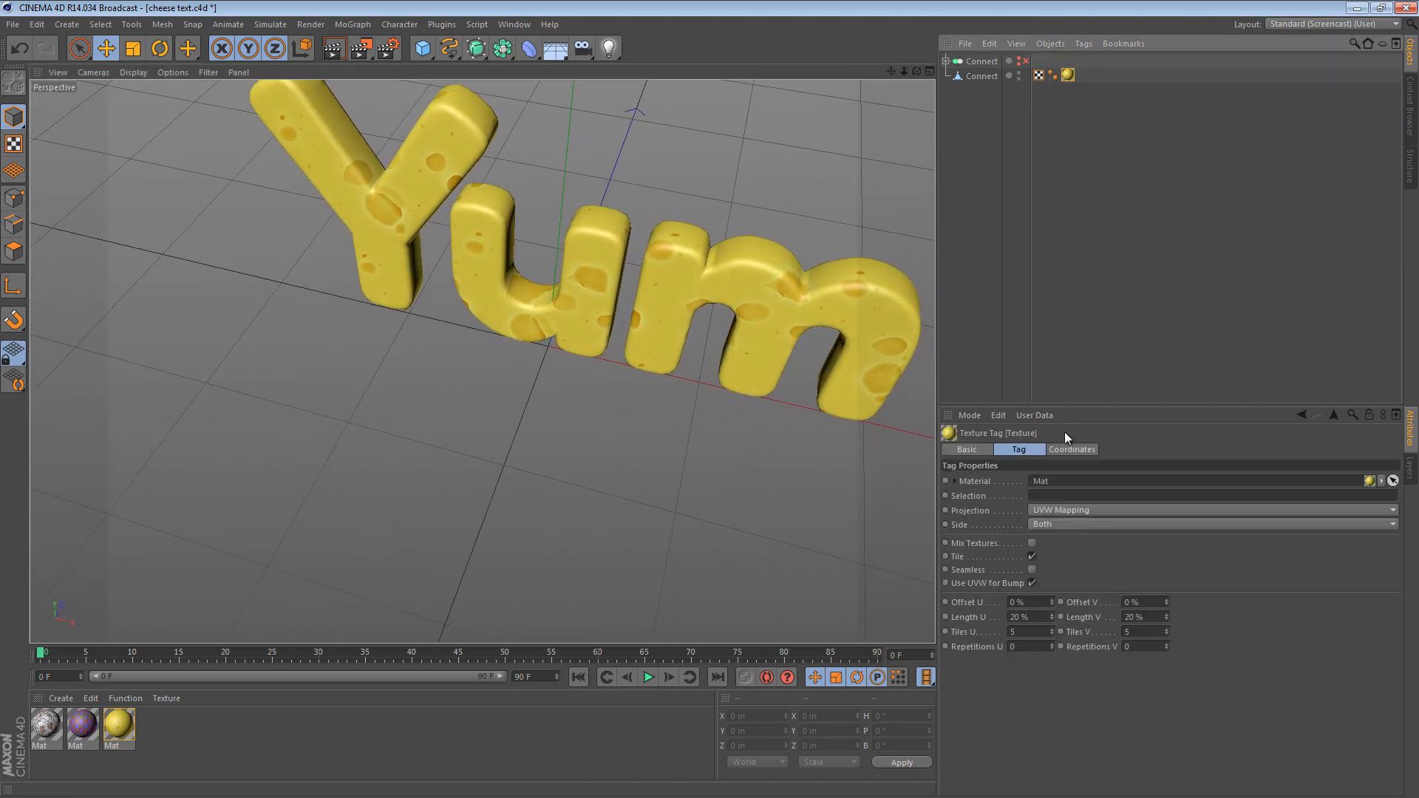
double_click(1036, 632)
type("3")
double_click(1141, 632)
type("3")
key("Return")
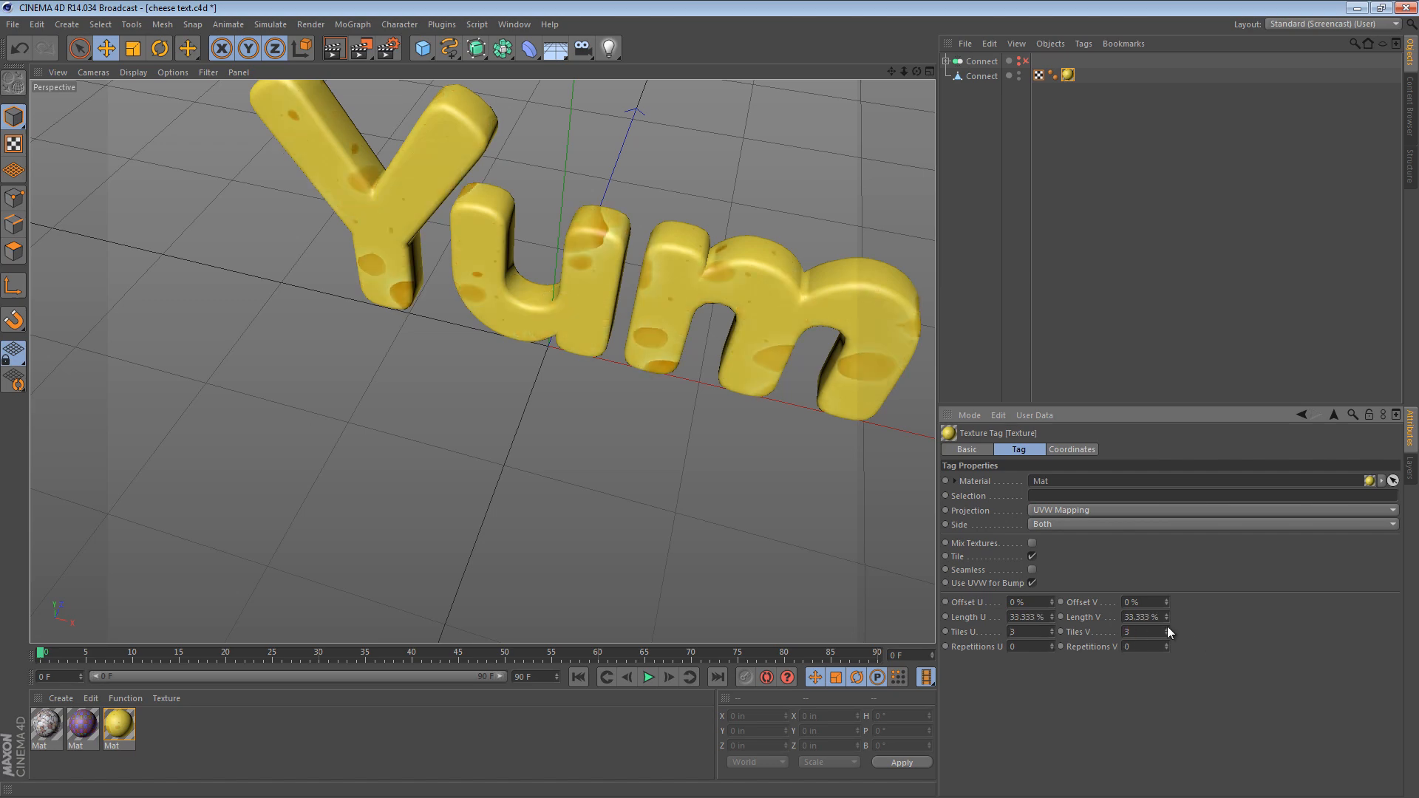
left_click(1029, 256)
scroll(593, 229, "up", 3)
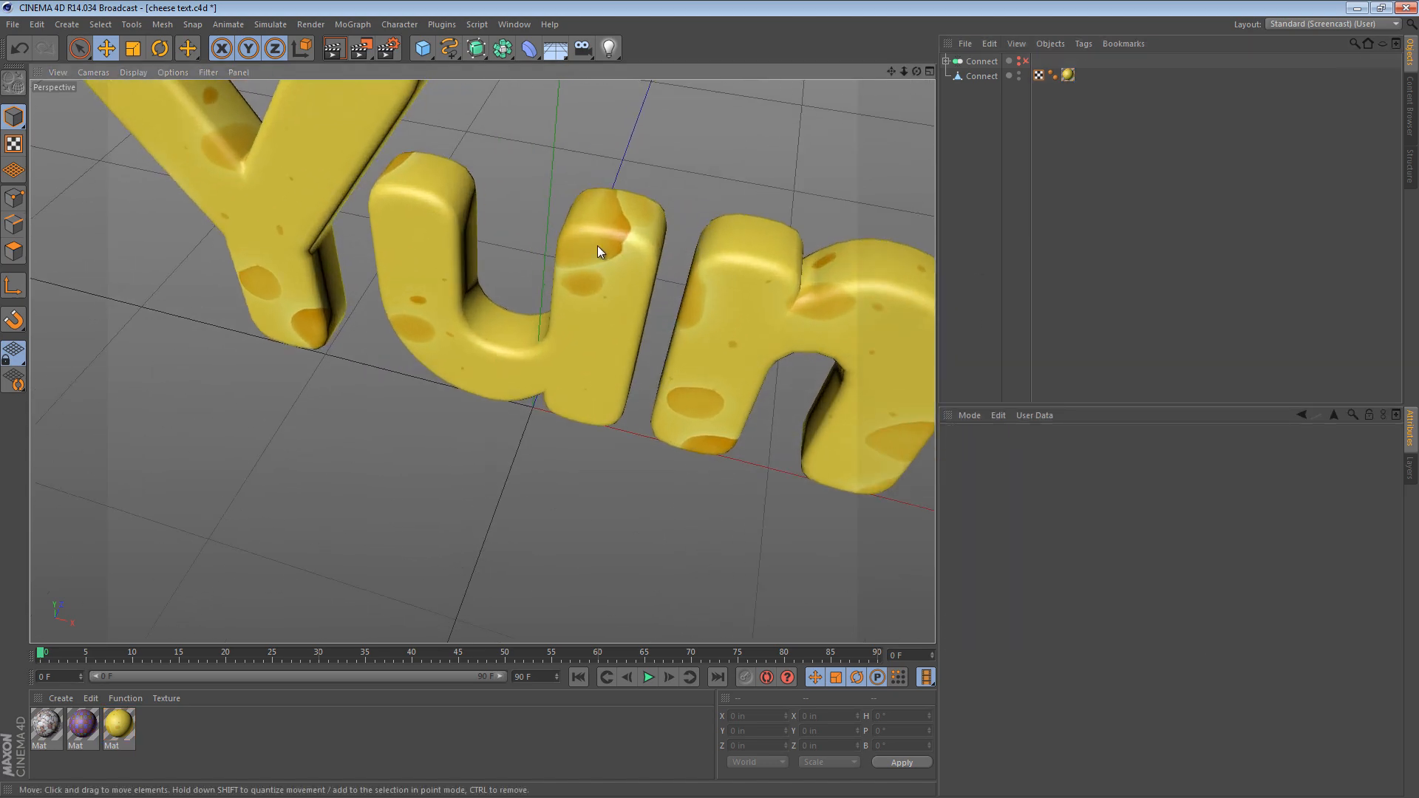
left_click_drag(598, 246, 618, 184, "alt")
middle_click_drag(400, 262, 539, 401, "alt")
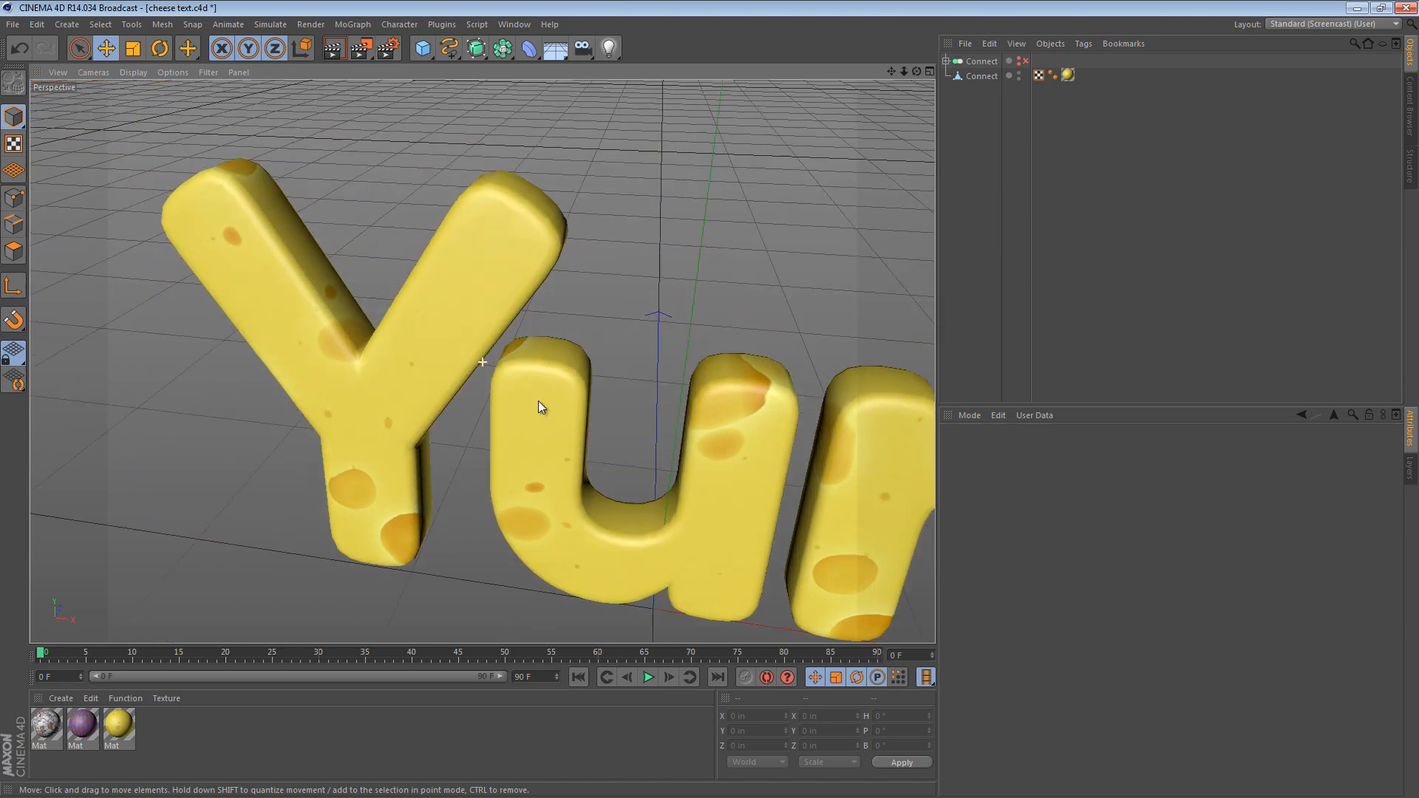
left_click_drag(539, 401, 813, 612, "alt")
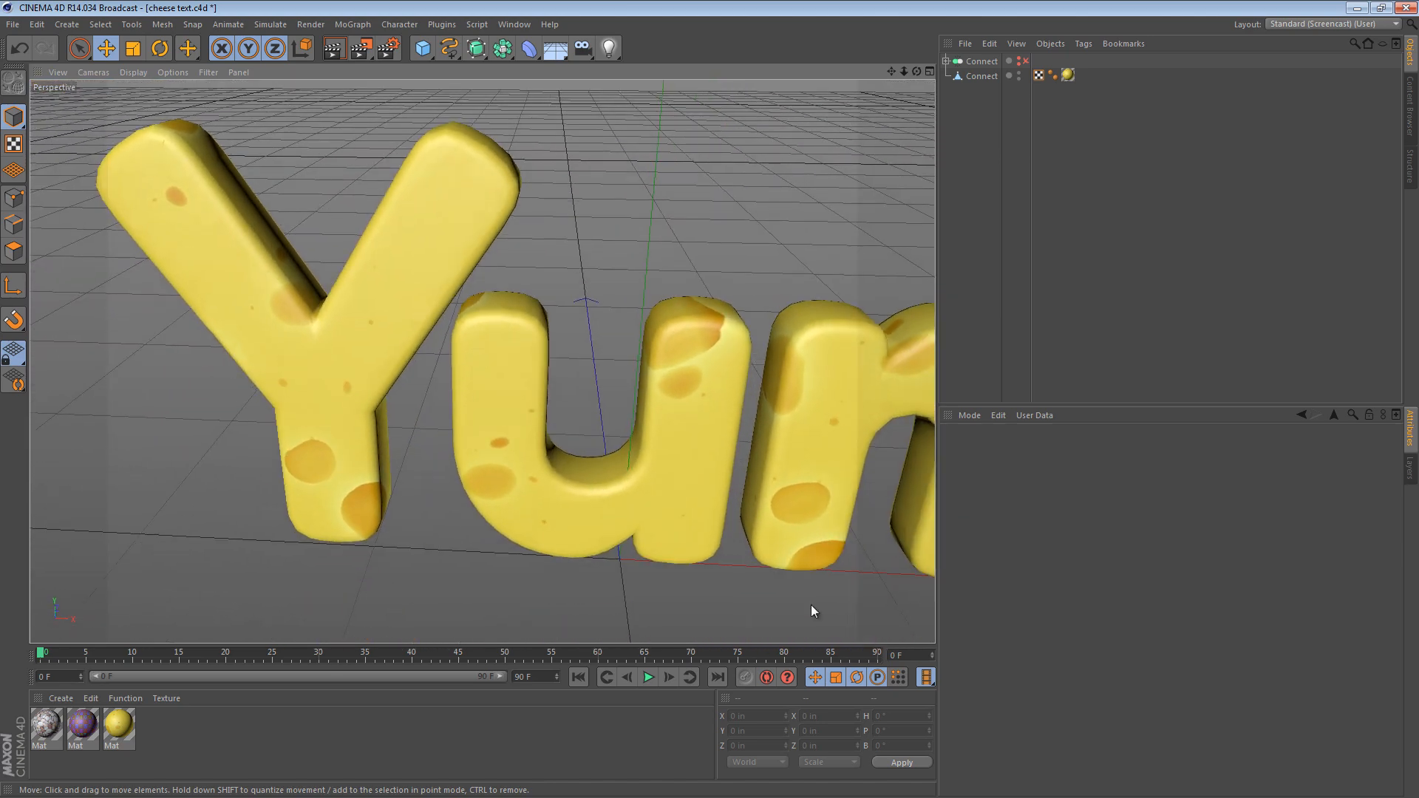
Set the cheese texture tag's tiling to 4.63 in U and 4.08 in V, and check the whole word
left_click(1068, 75)
left_click_drag(1051, 616, 1051, 633)
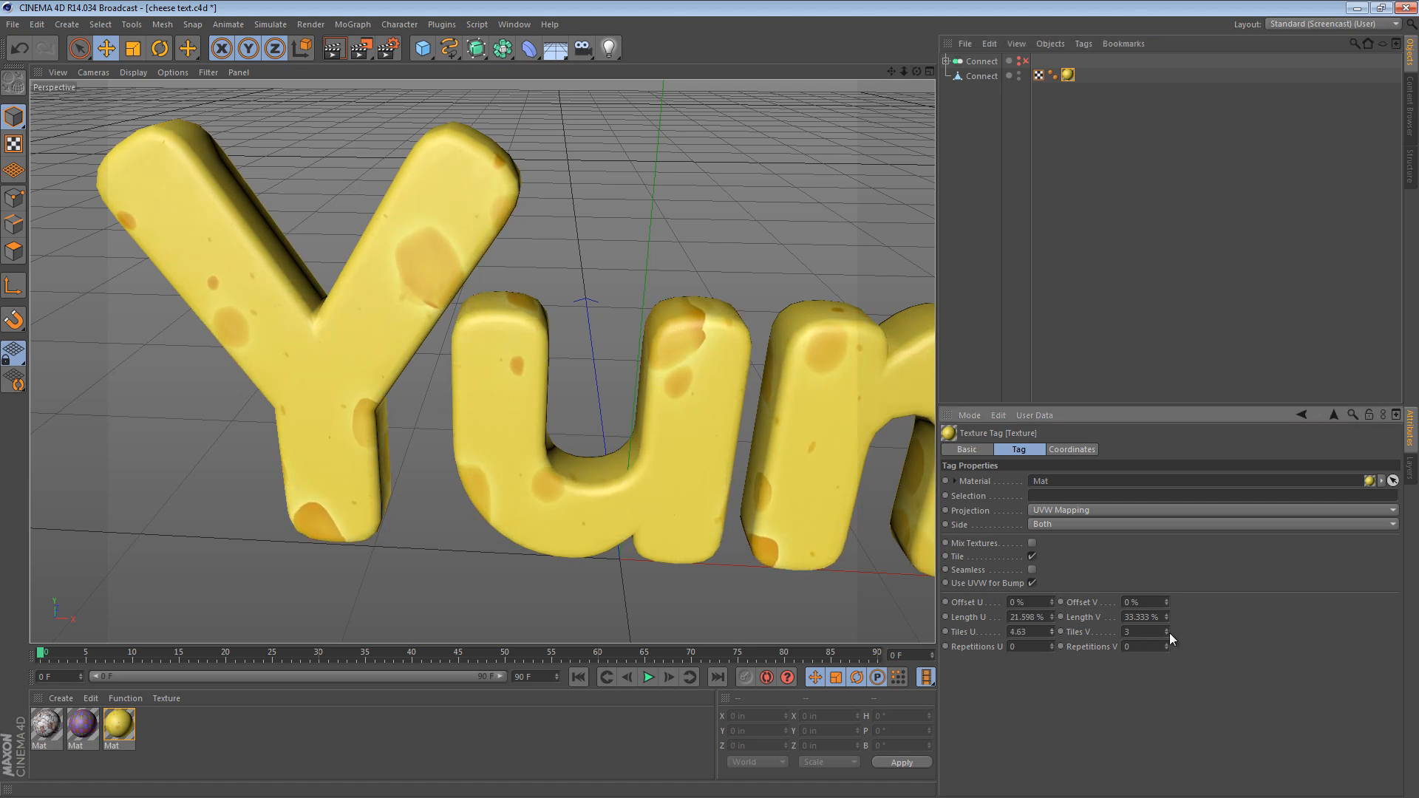
left_click_drag(1169, 633, 1165, 629)
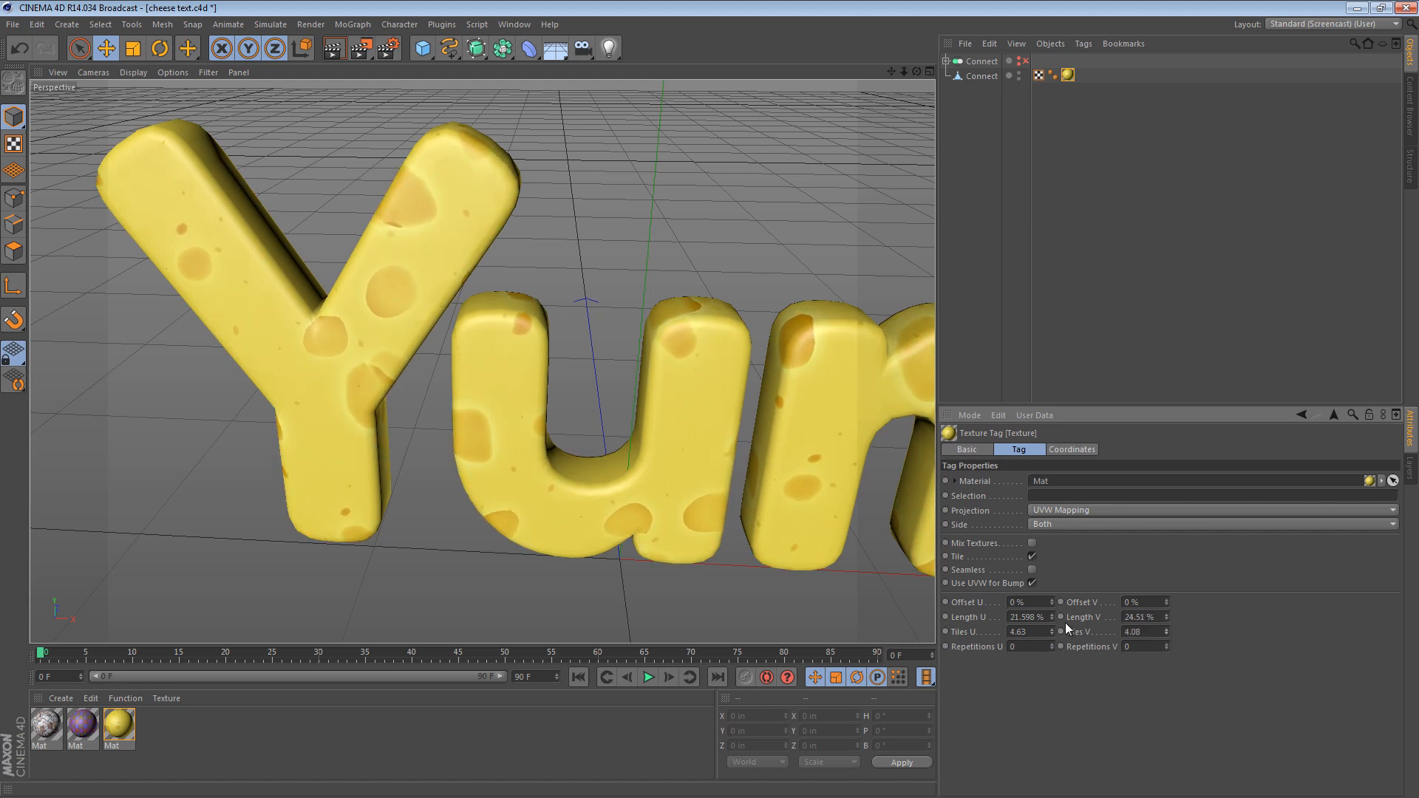
middle_click_drag(658, 399, 370, 385, "alt")
left_click(470, 294)
right_click_drag(622, 368, 444, 368, "alt")
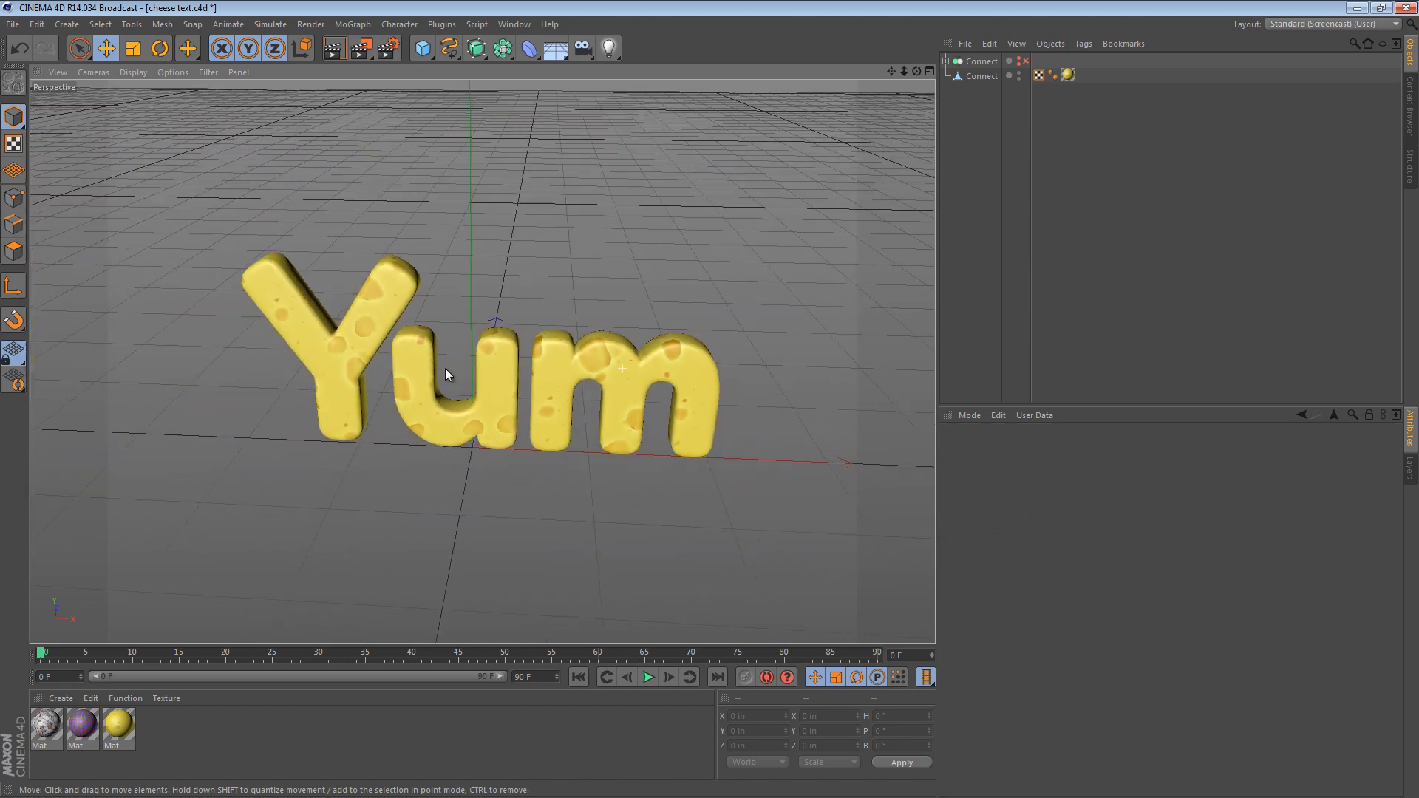
left_click_drag(445, 368, 504, 272, "alt")
right_click_drag(423, 334, 534, 343, "alt")
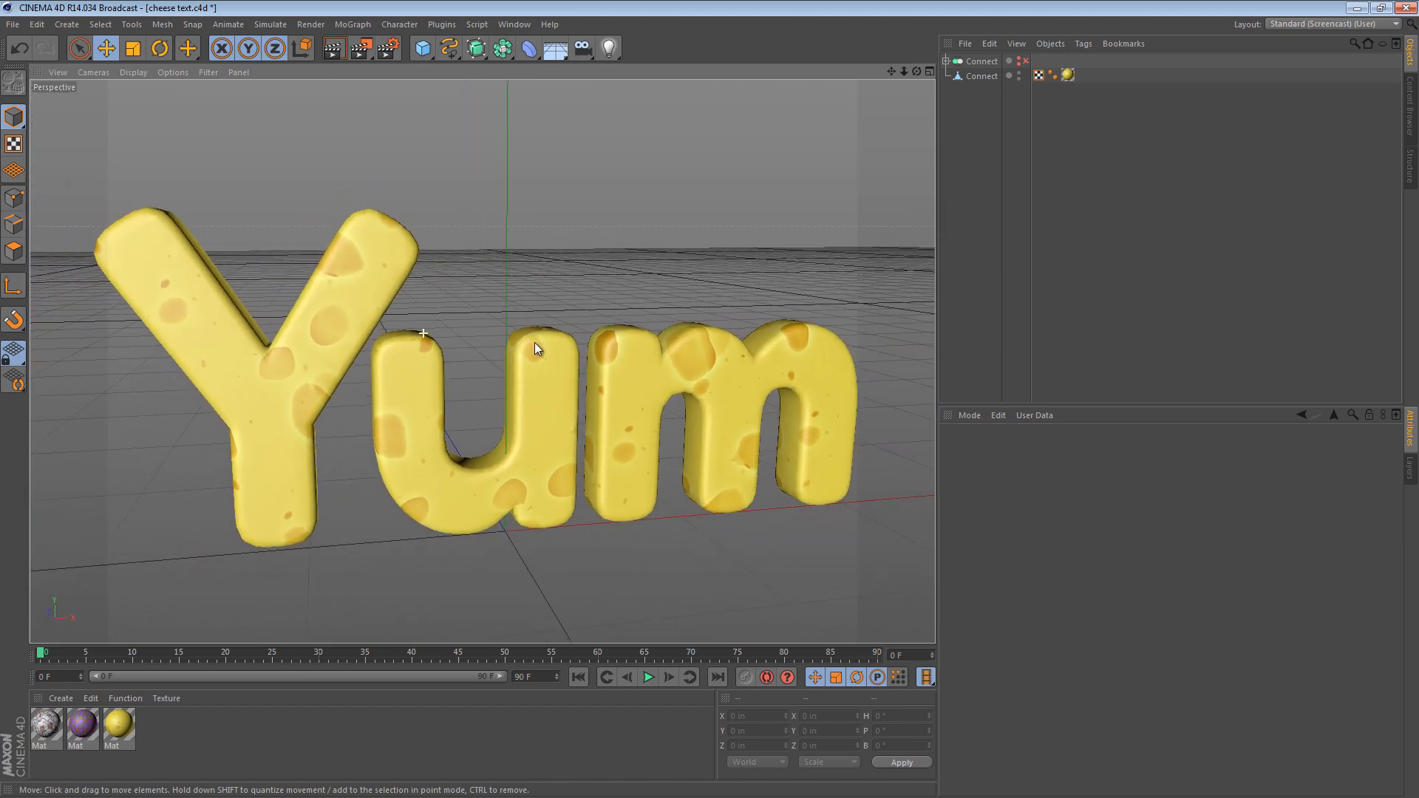
left_click_drag(535, 342, 555, 322, "alt")
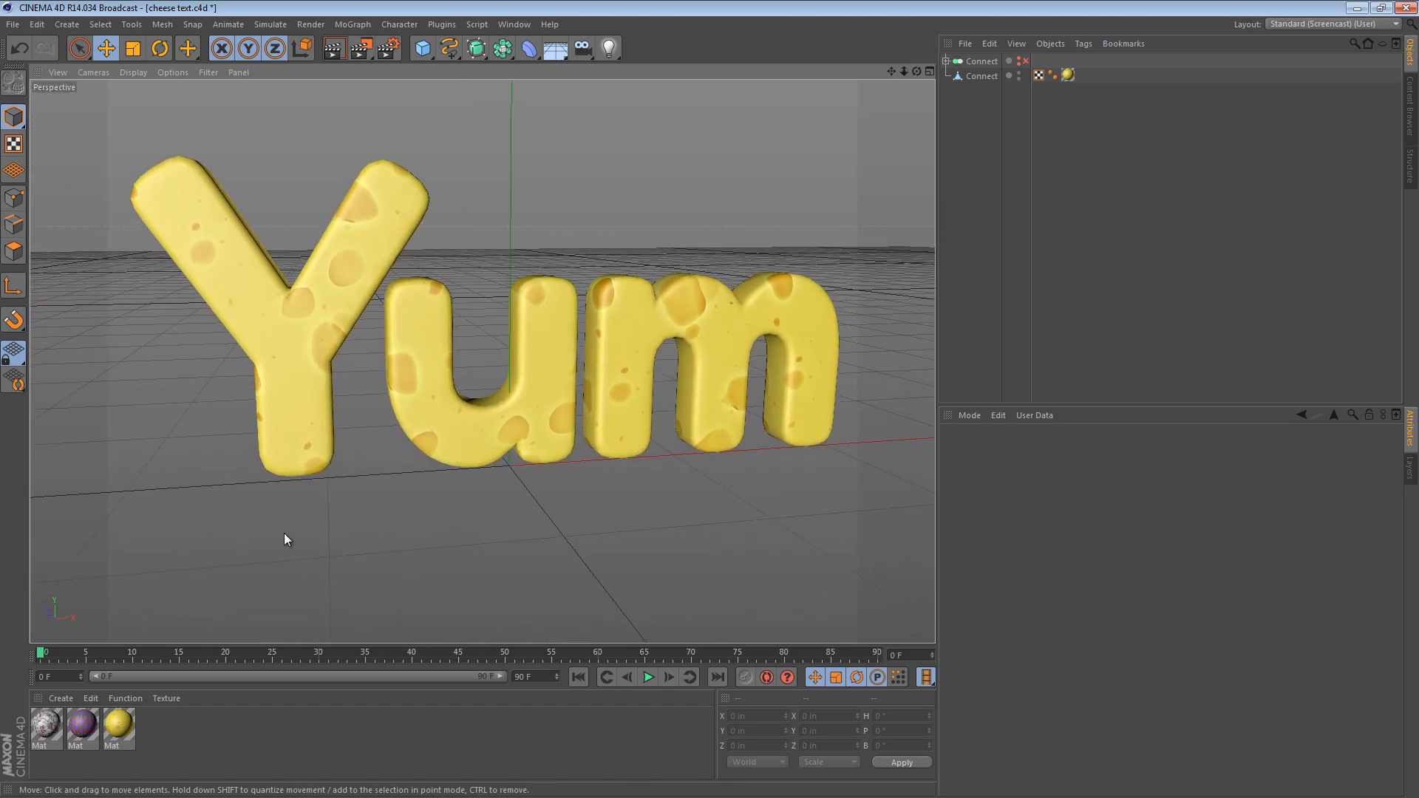
Enable Displacement in the cheese material and load cheese 01-disp.psd as the displacement texture
left_click(118, 725)
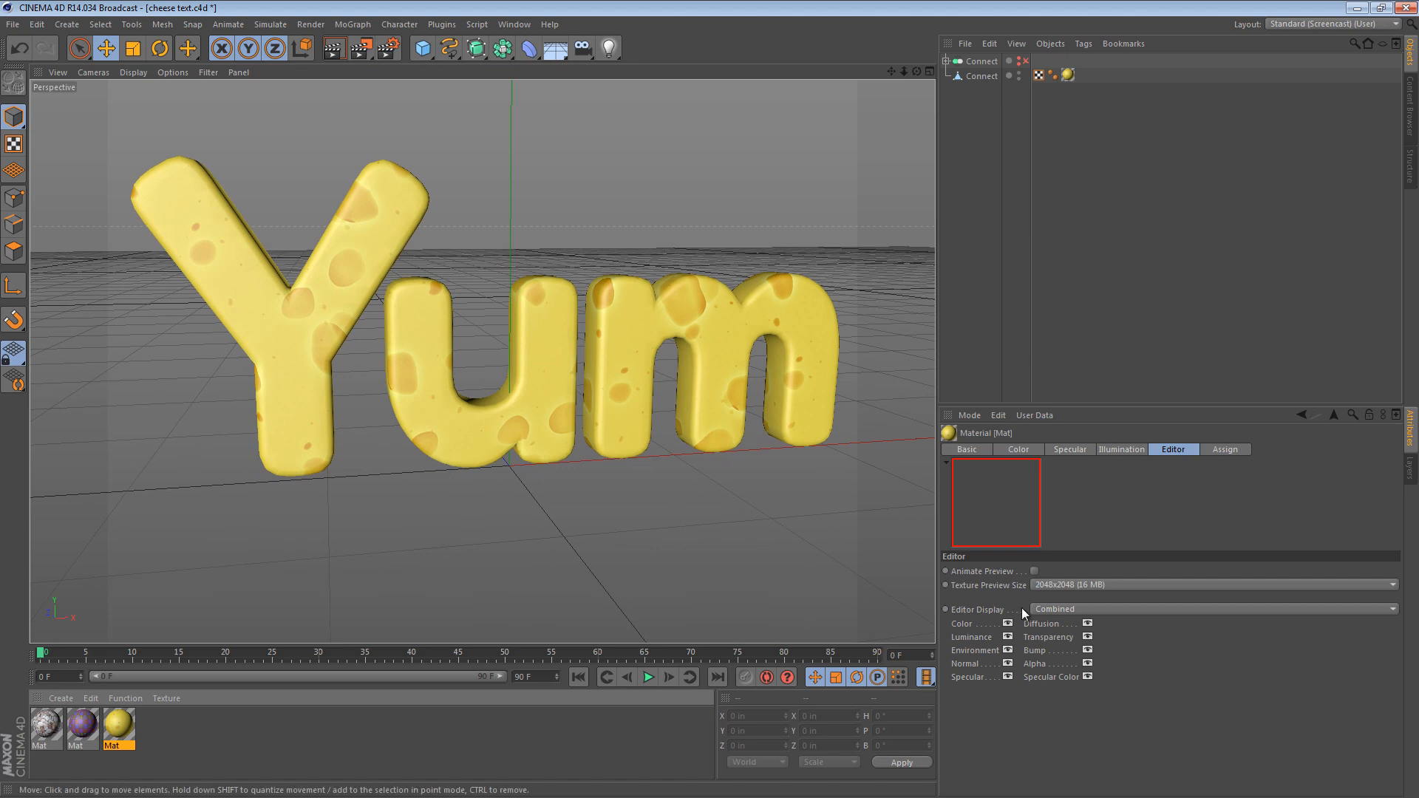
left_click(987, 451)
left_click(1009, 680)
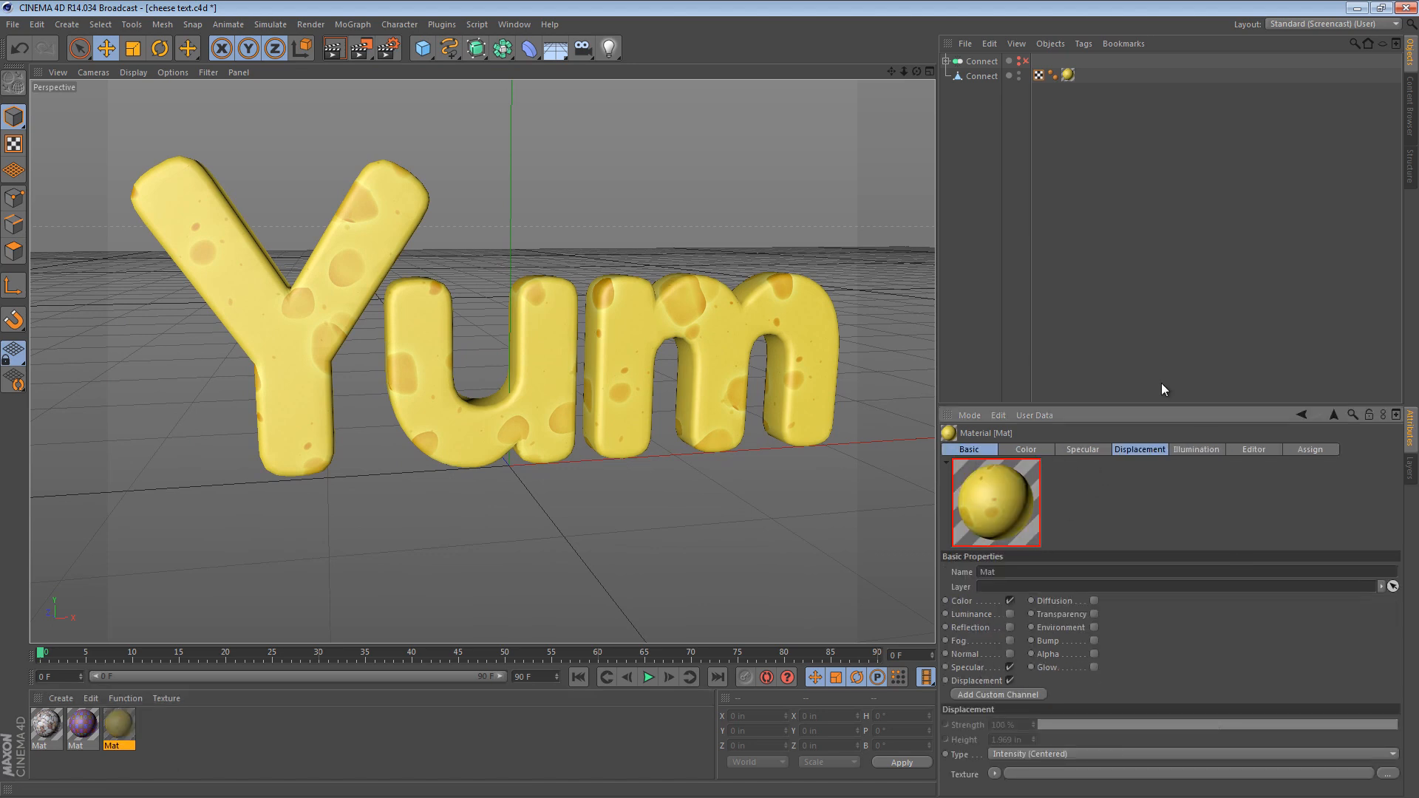
left_click(1138, 449)
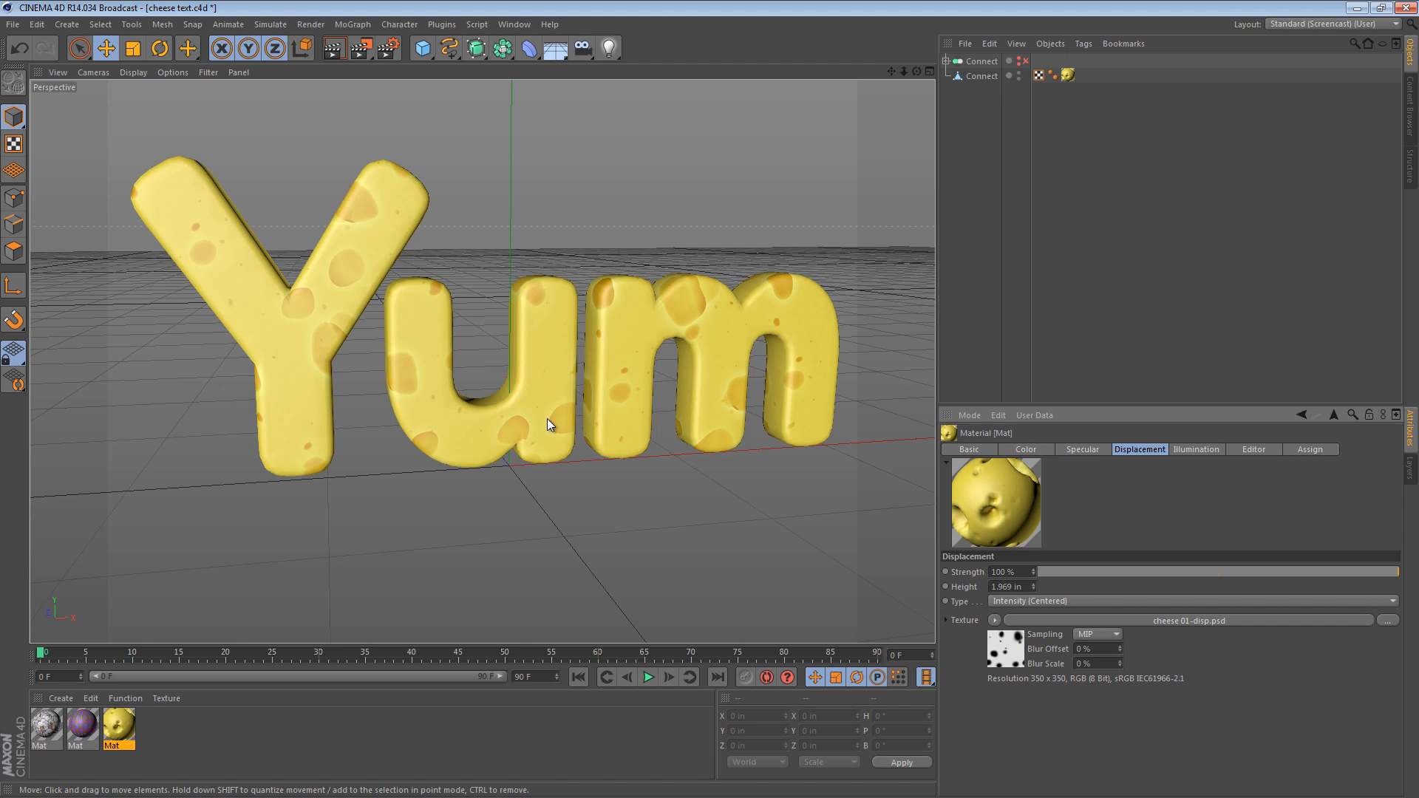
Render the perspective view to check how the displacement deforms the Yum letters
mouse_move(556, 420)
left_mouse_down("alt")
mouse_move(629, 378)
mouse_move(483, 378)
mouse_move(589, 382)
mouse_move(589, 393)
left_mouse_up("alt")
key("ctrl+r")
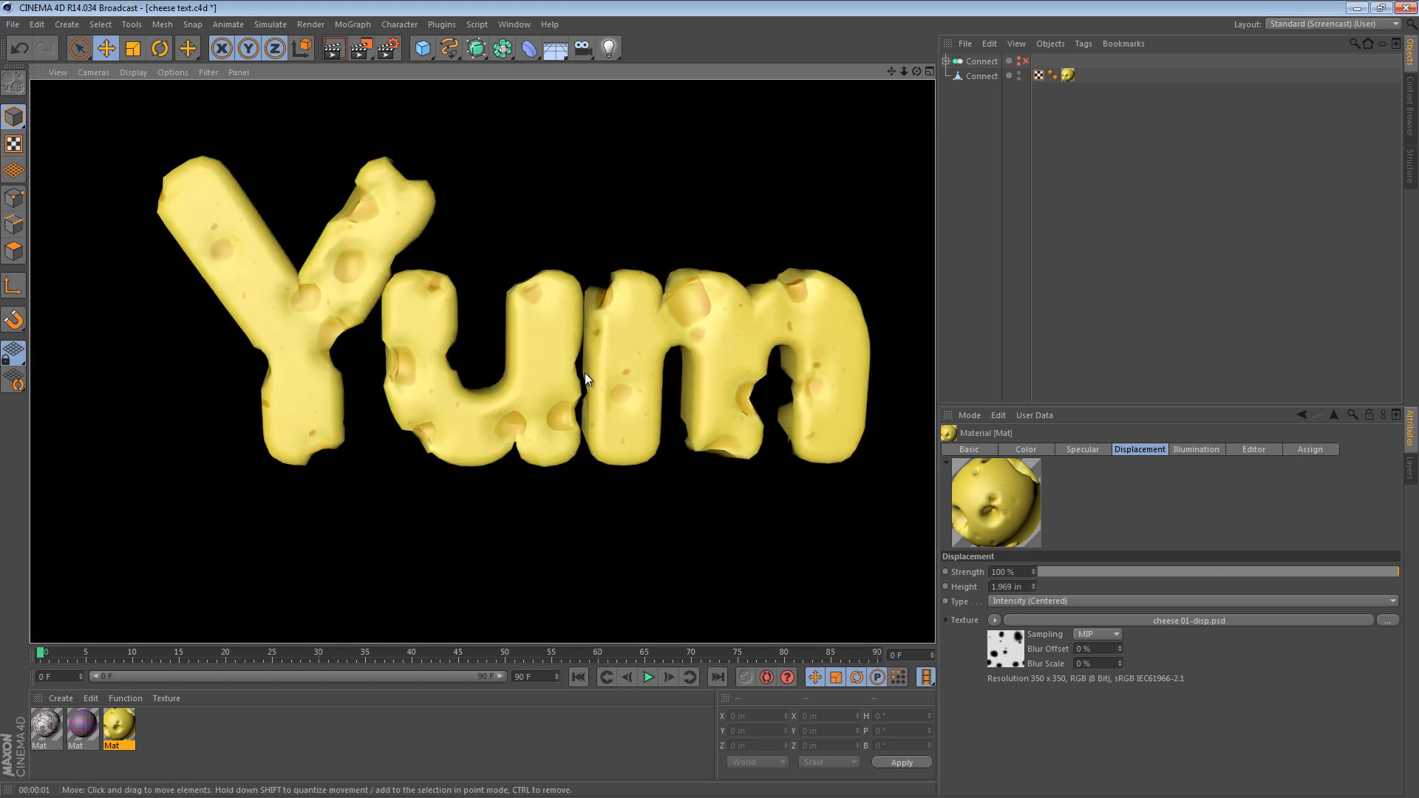
left_click_drag(584, 373, 623, 353, "alt")
key("ctrl+r")
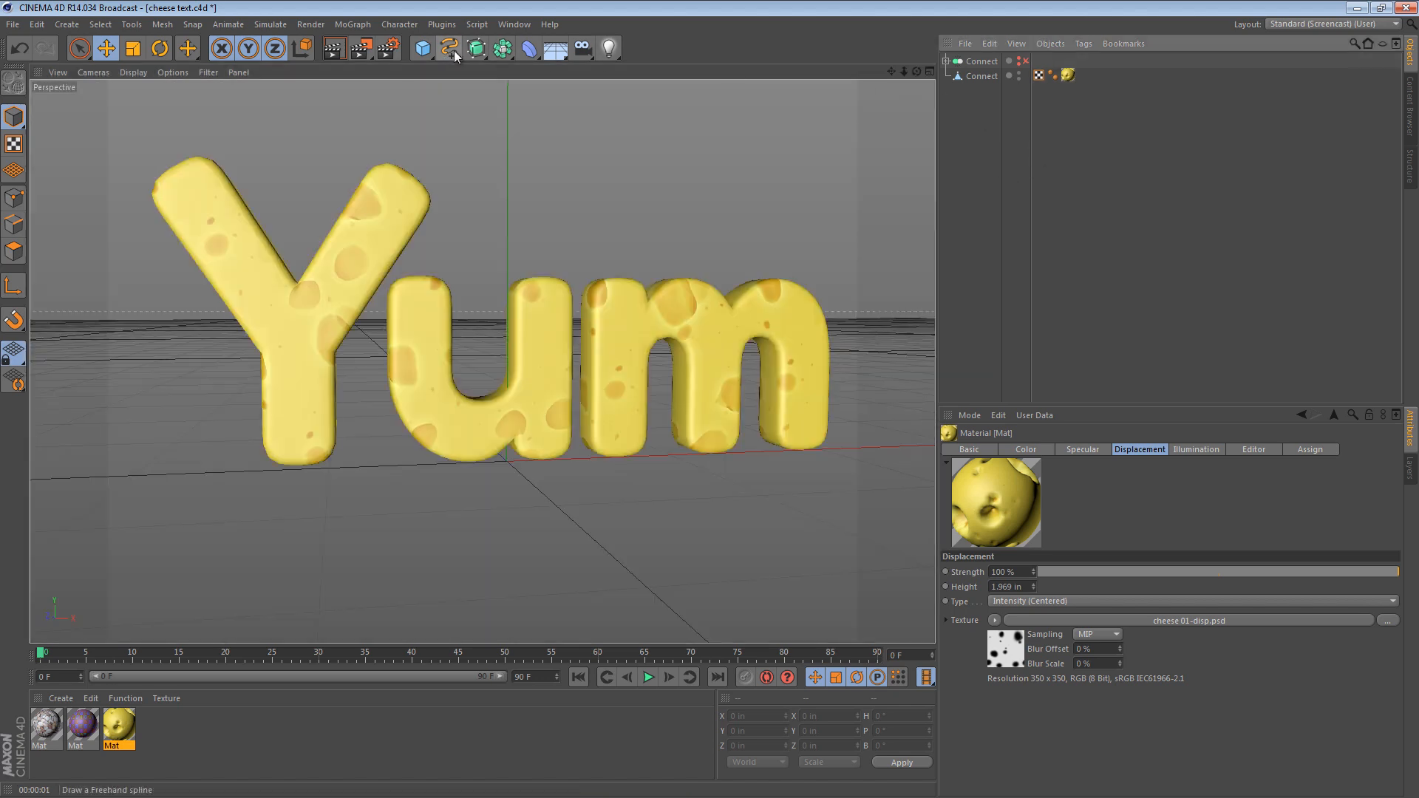
Add a HyperNURBS object and make the textured Connect polygon object its child
left_click(476, 48)
left_click(515, 71)
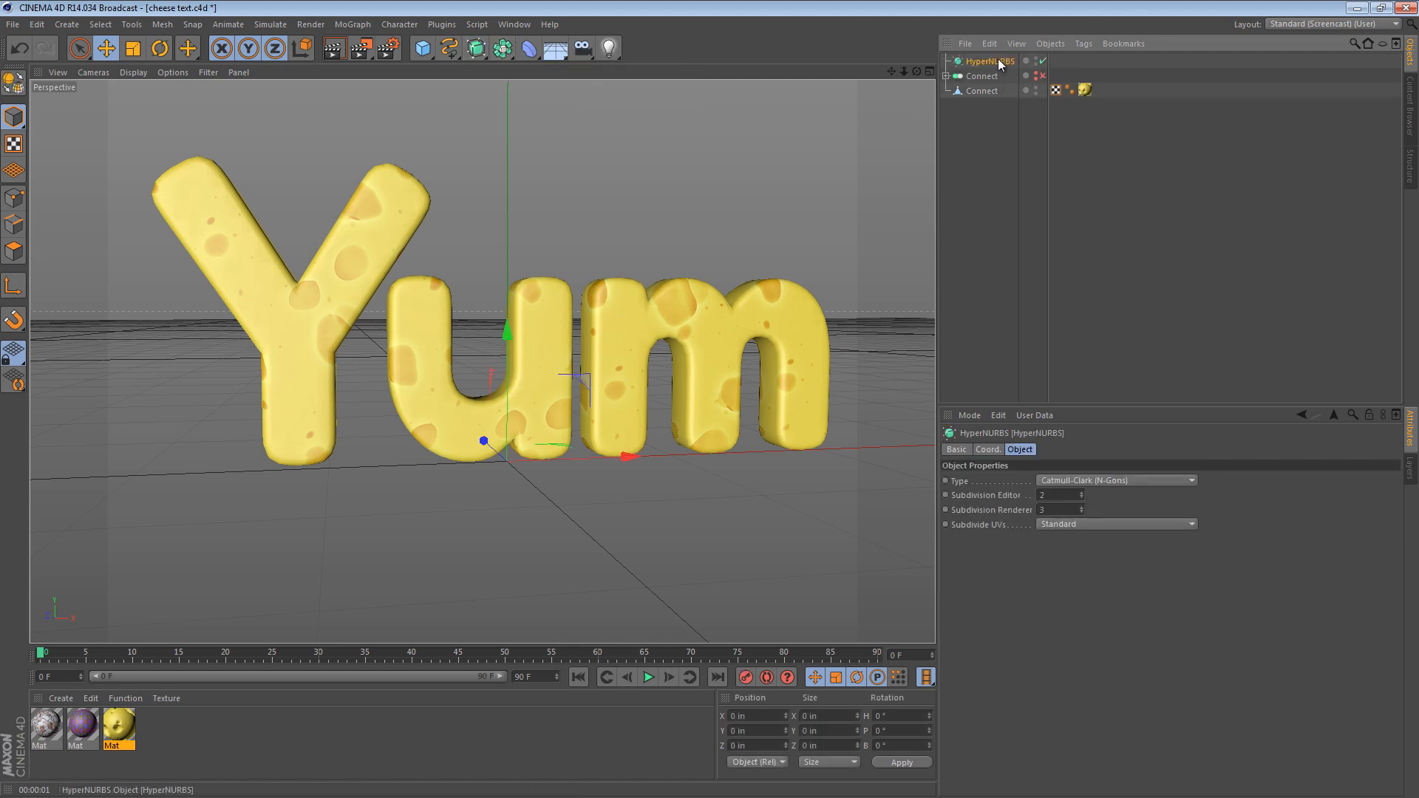
left_click_drag(978, 75, 982, 90)
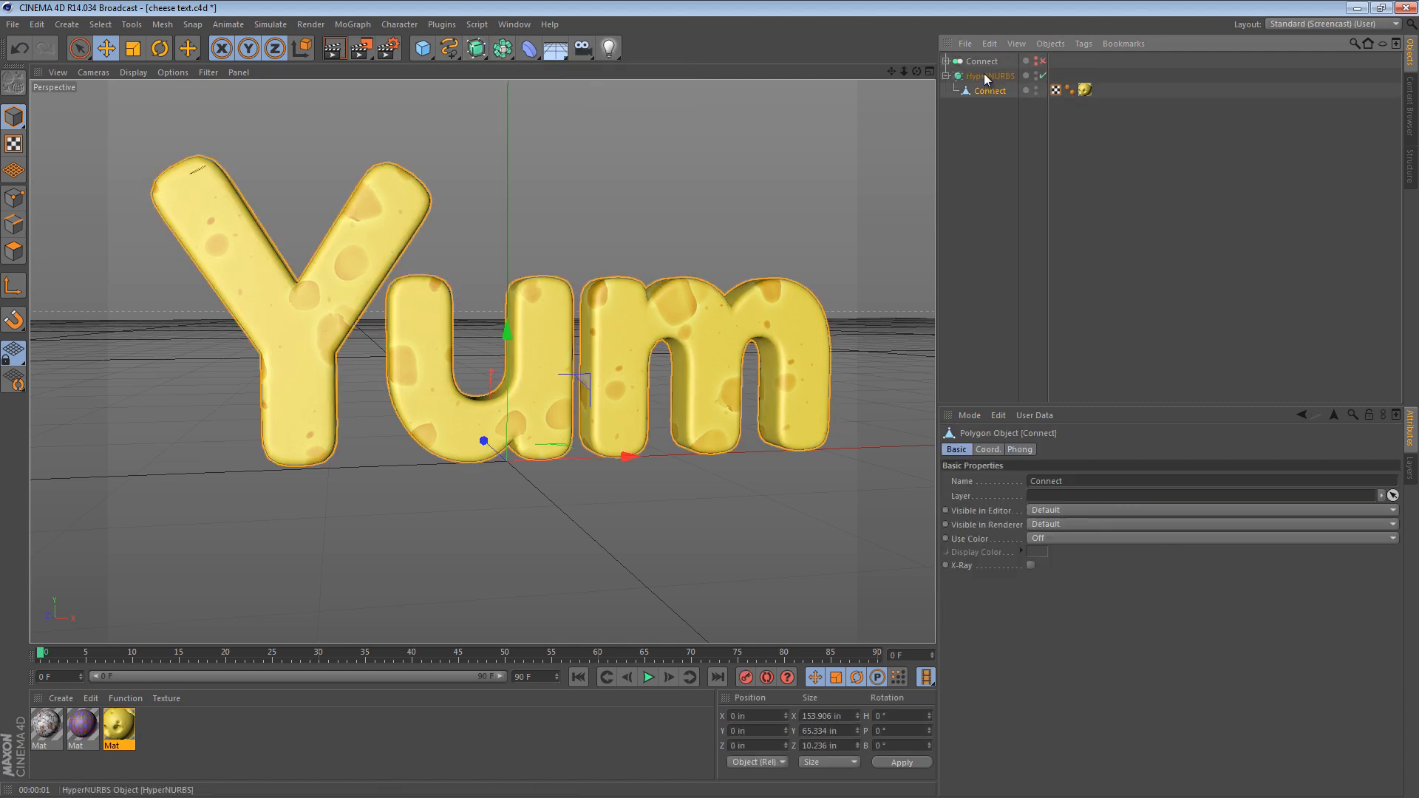
Set the HyperNURBS to subdivide UVs by Boundary and use a renderer subdivision of 2
key("Up")
left_click(1122, 525)
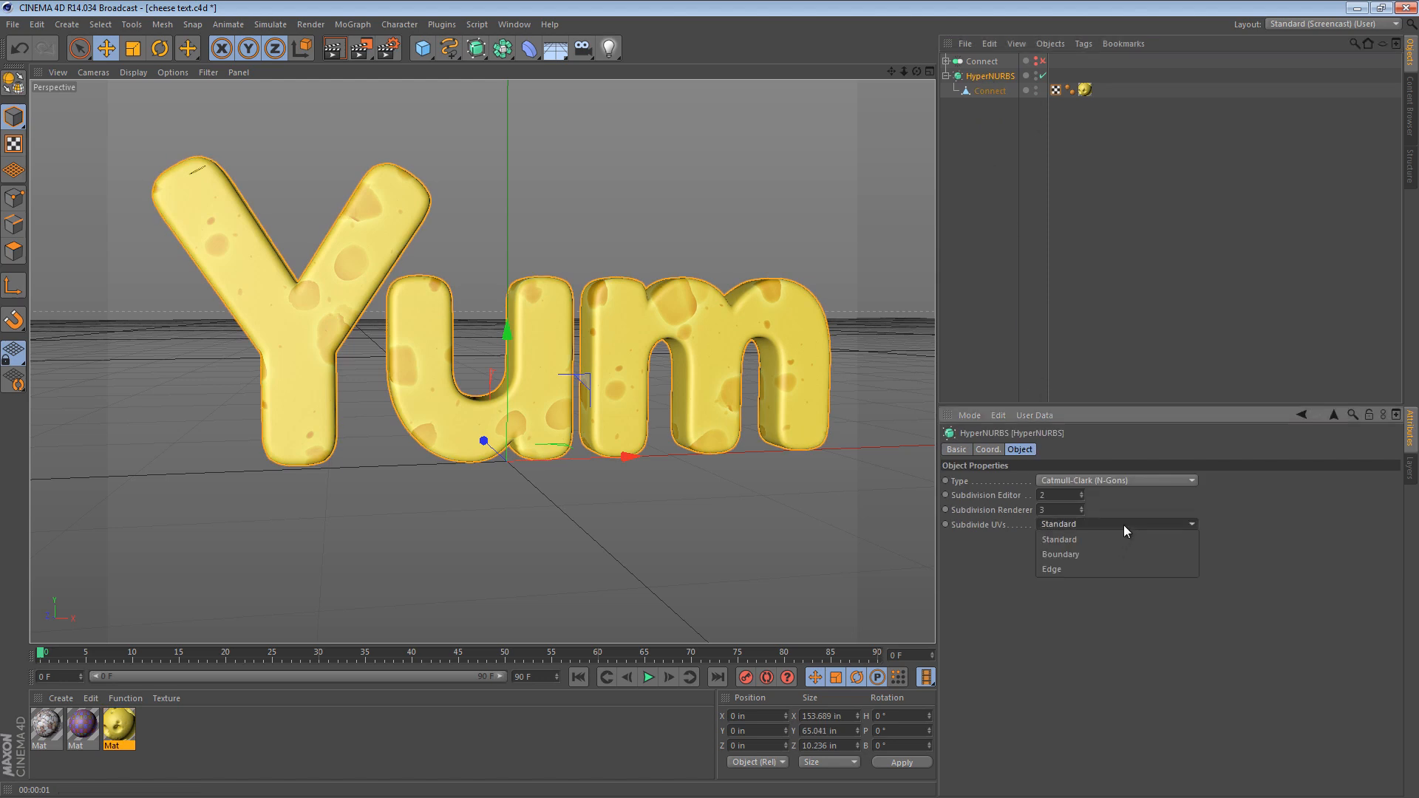
left_click(1097, 552)
left_click(1060, 518)
left_click(1059, 510)
double_click(1059, 510)
Display polygon lines over the shading and examine the density of the subdivided mesh with nothing selected
left_click_drag(847, 442, 636, 361, "alt")
key("n")
key("b")
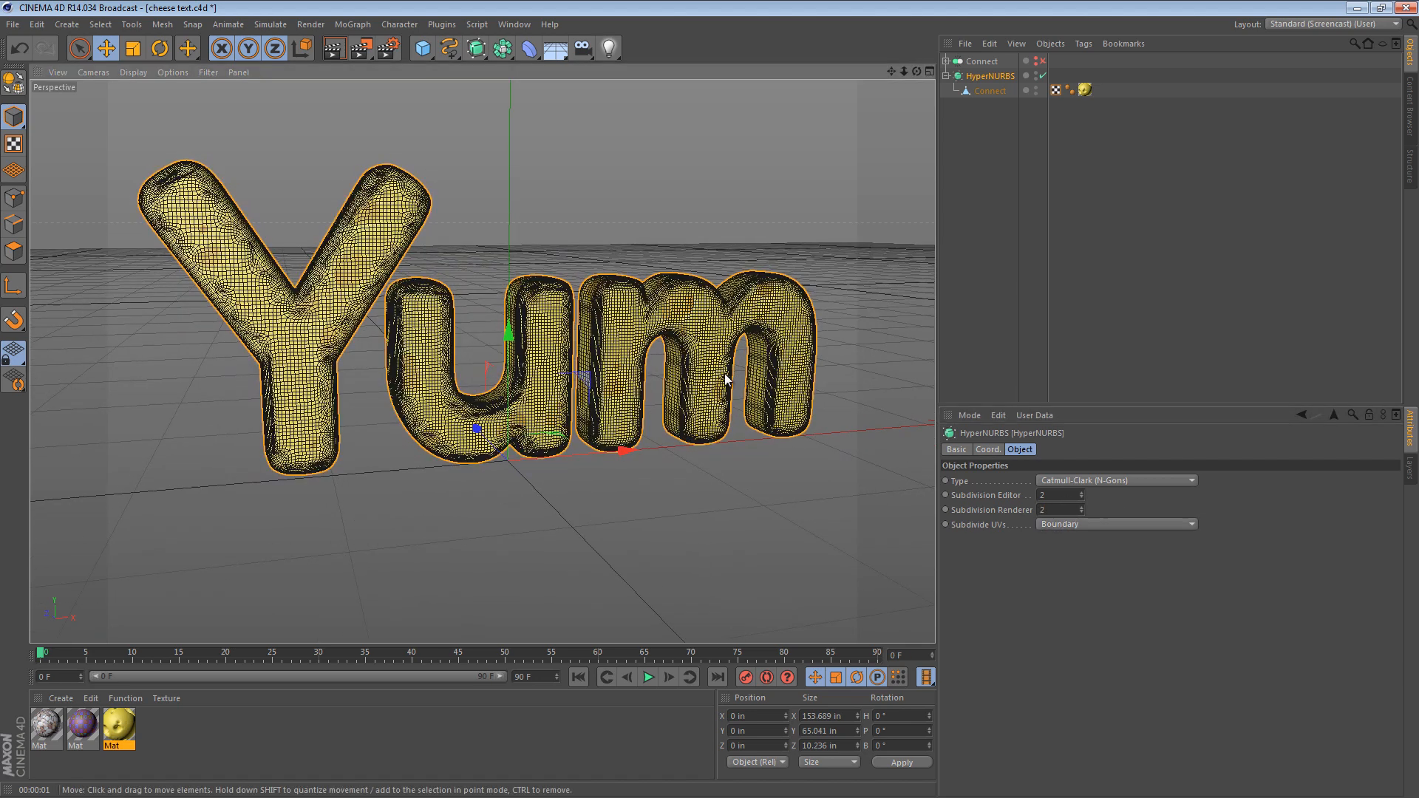
mouse_move(722, 380)
right_mouse_down("alt")
mouse_move(618, 339)
mouse_move(639, 338)
mouse_move(516, 344)
right_mouse_up("alt")
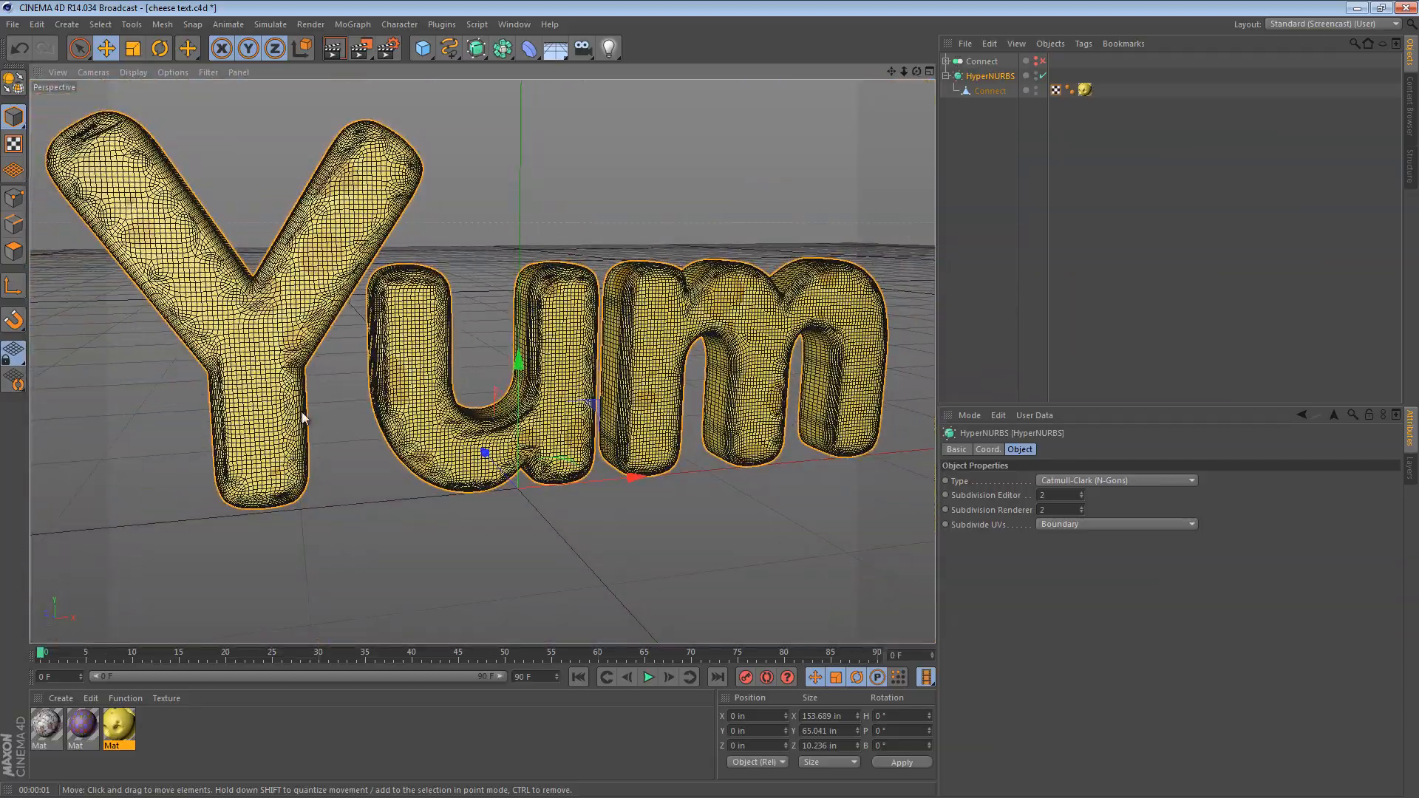
left_click(1057, 136)
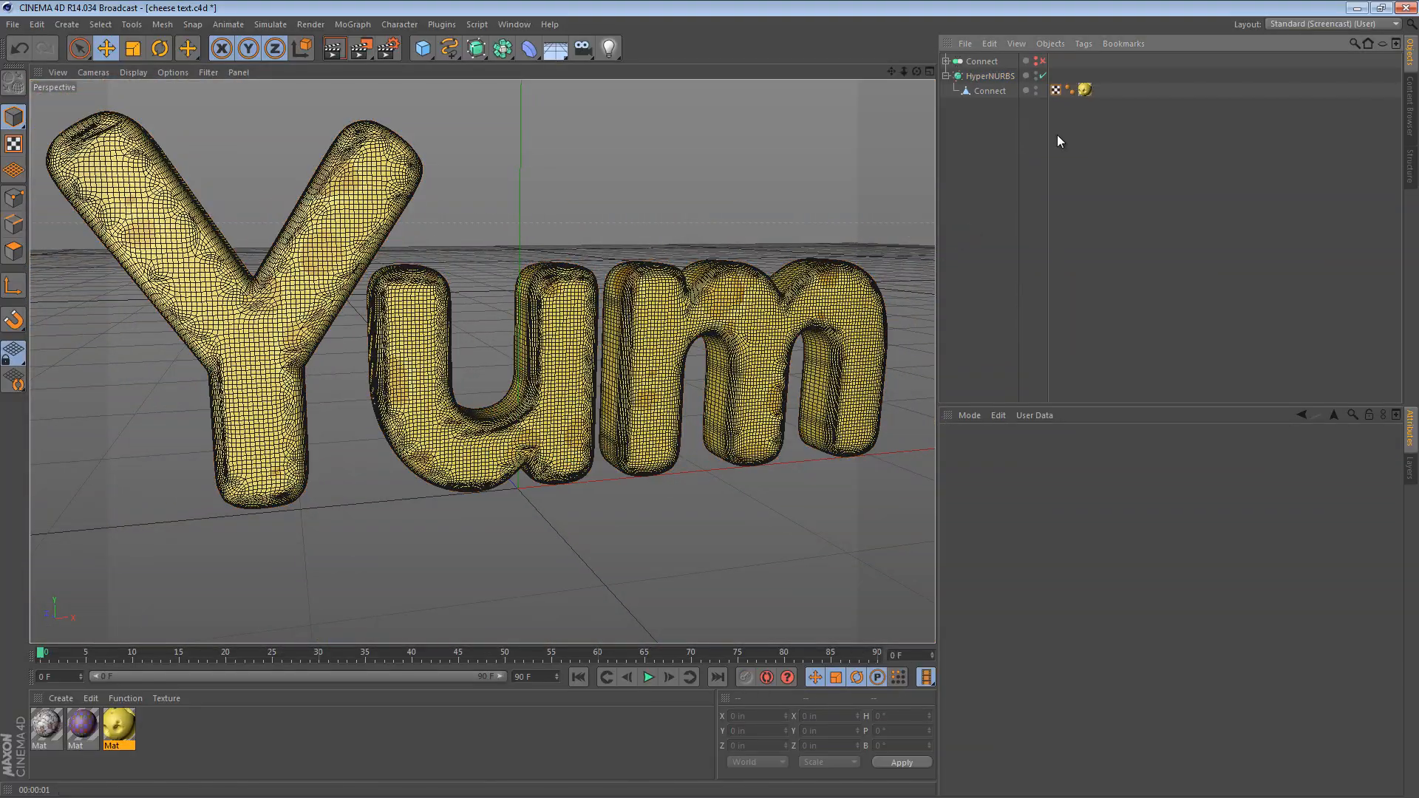
Try the Catmull-Clark type on the HyperNURBS and return it to Catmull-Clark (N-Gons)
left_click(990, 76)
left_click(1020, 449)
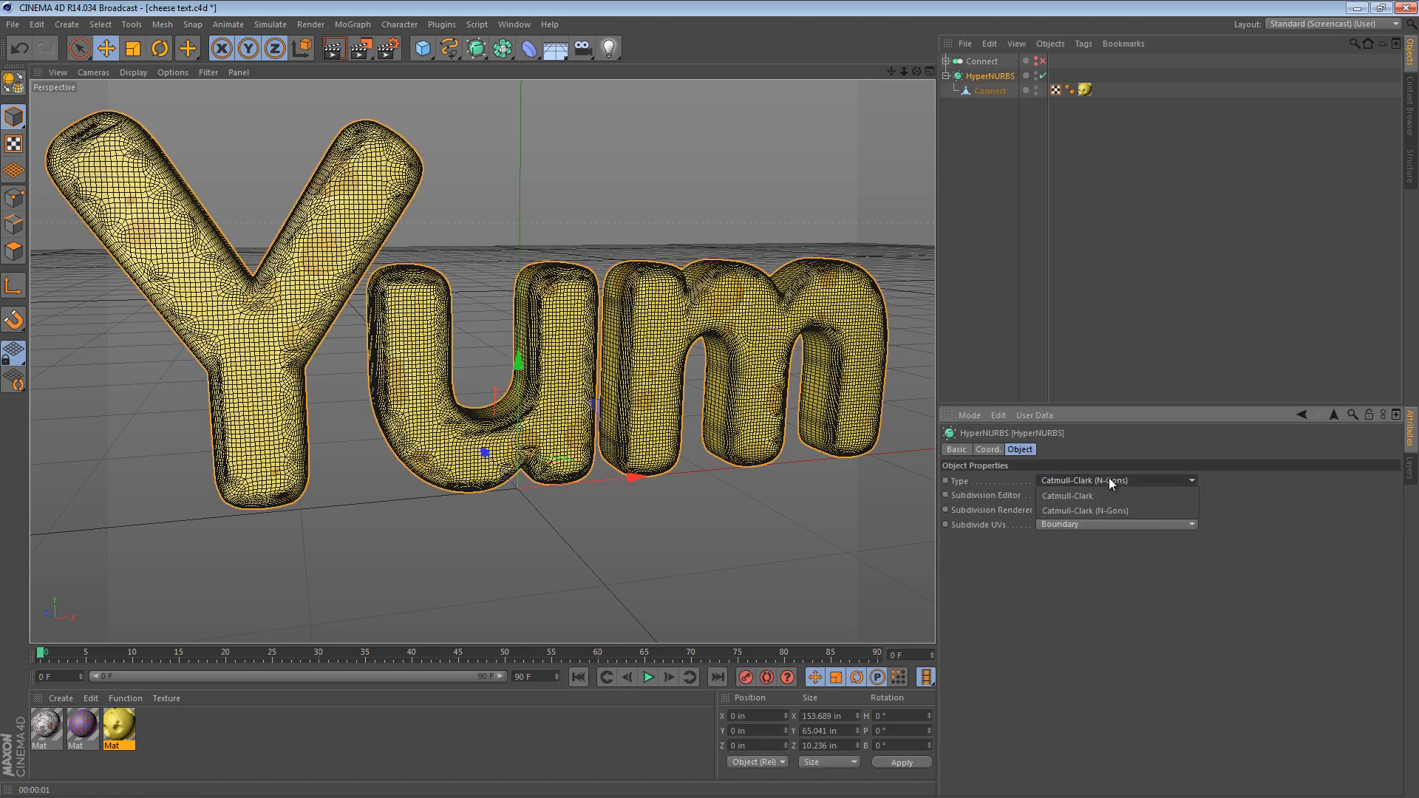
left_click(1107, 482)
left_click(1107, 495)
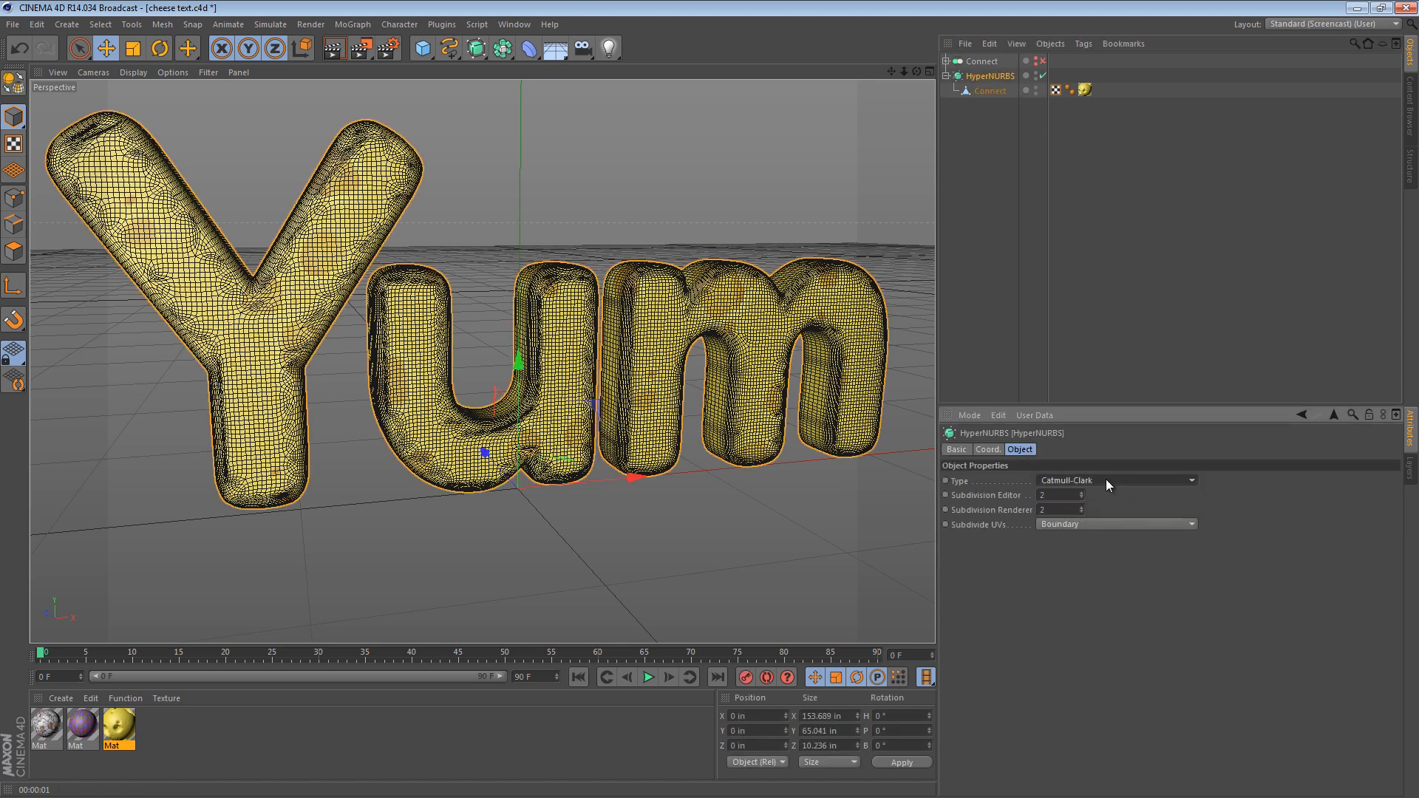
left_click(1105, 479)
left_click(1106, 508)
left_click(1168, 292)
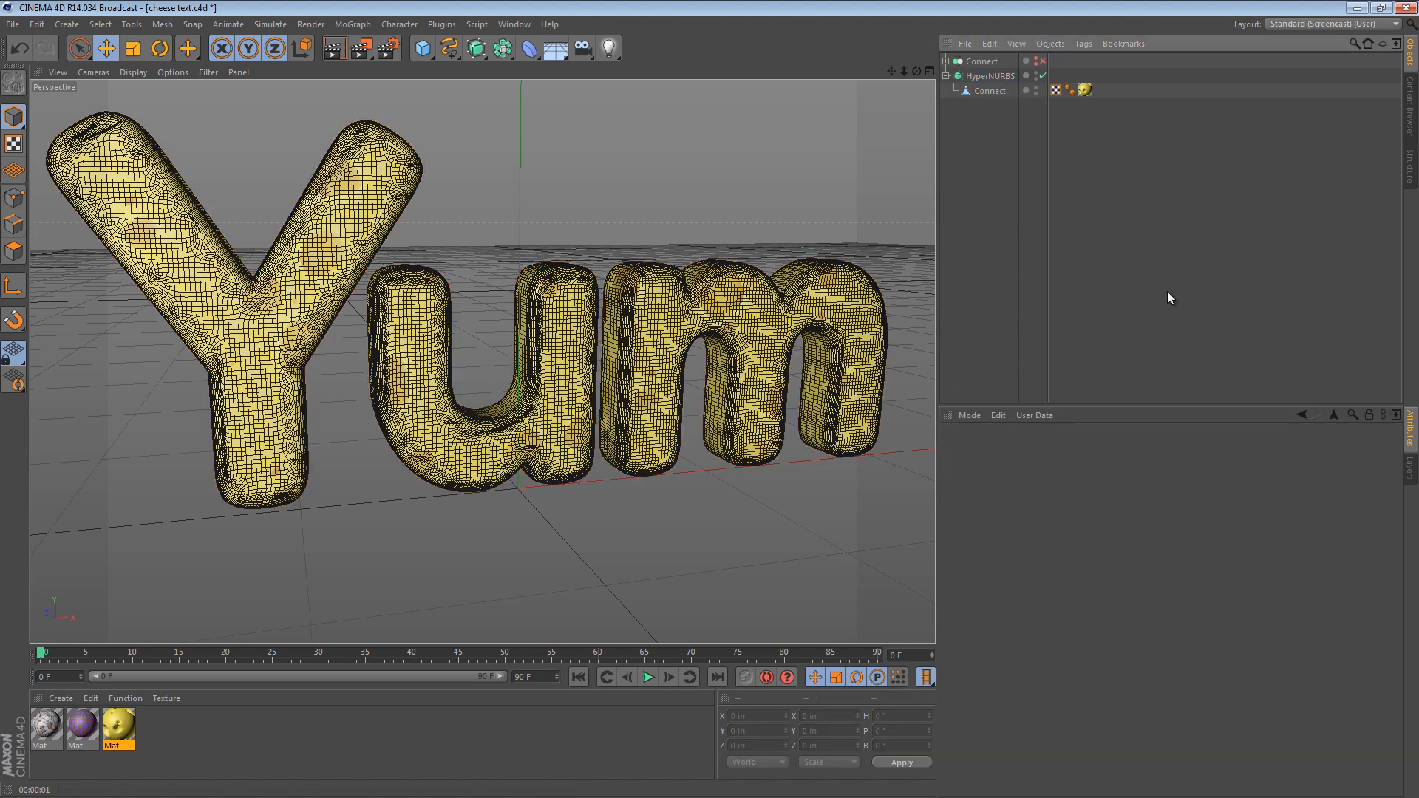
Display the model shaded without polygon lines and render the perspective view of the subdivided Yum letters
key("n")
key("a")
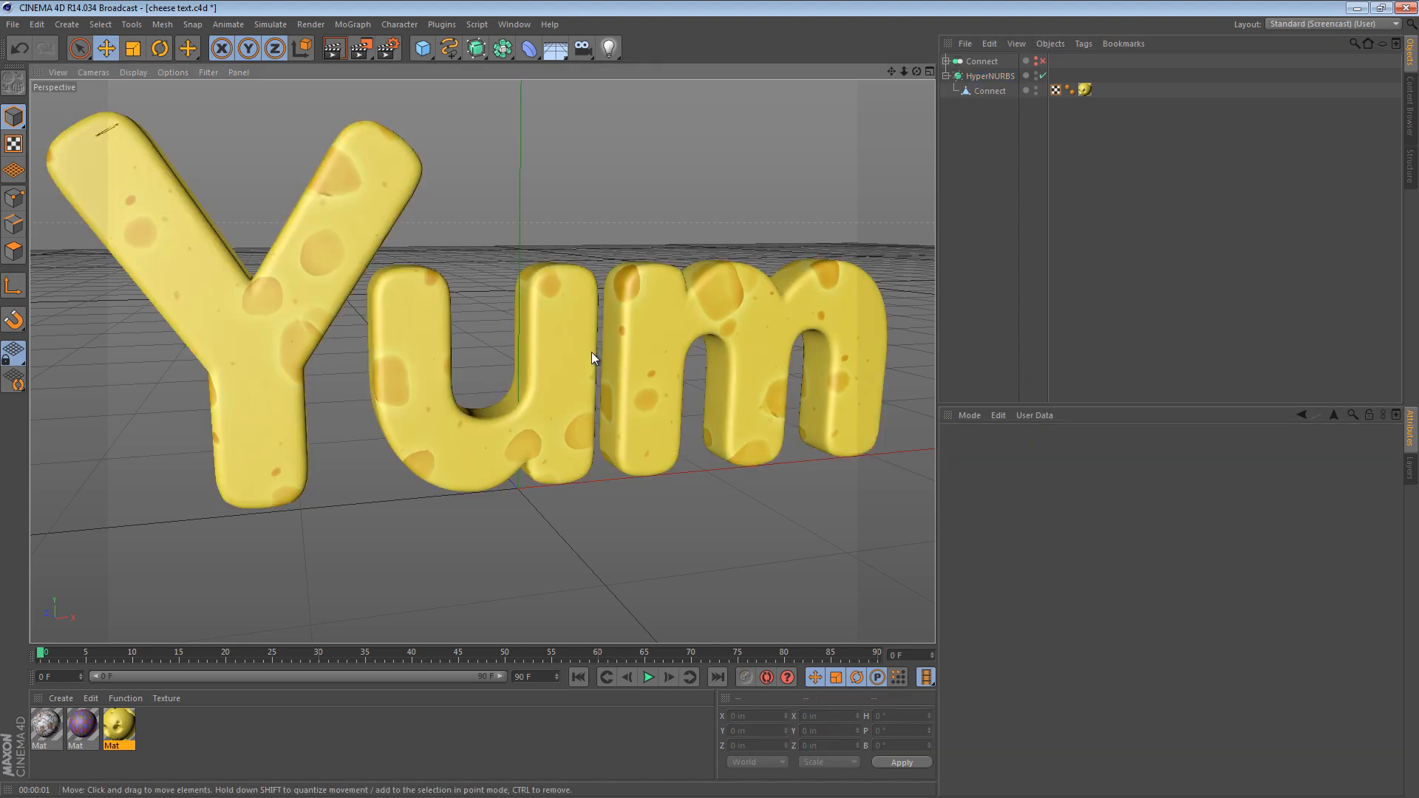
key("ctrl+r")
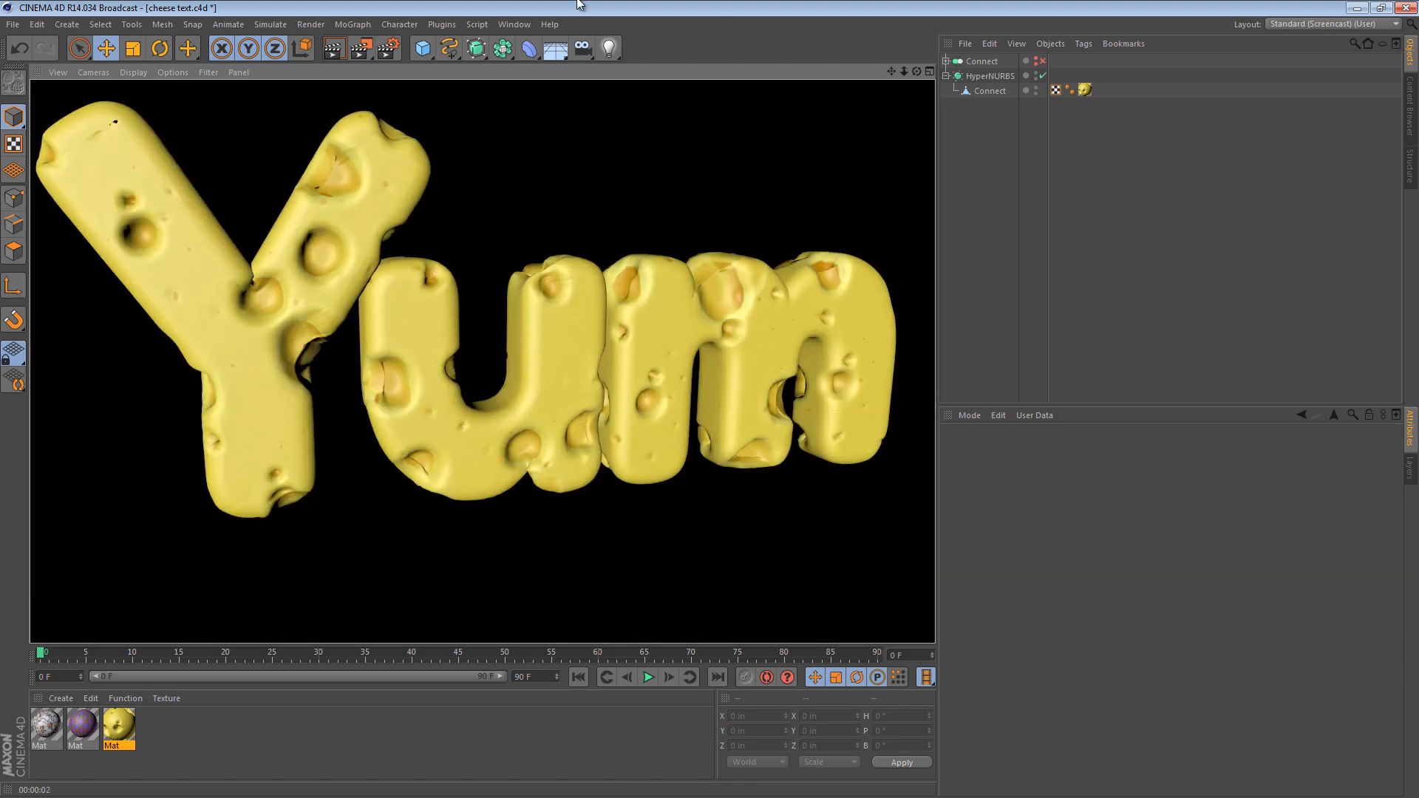
Set the yellow cheese material's displacement height to 0.8 in
mouse_move(606, 363)
left_mouse_down("alt")
mouse_move(582, 347)
mouse_move(703, 319)
left_mouse_up("alt")
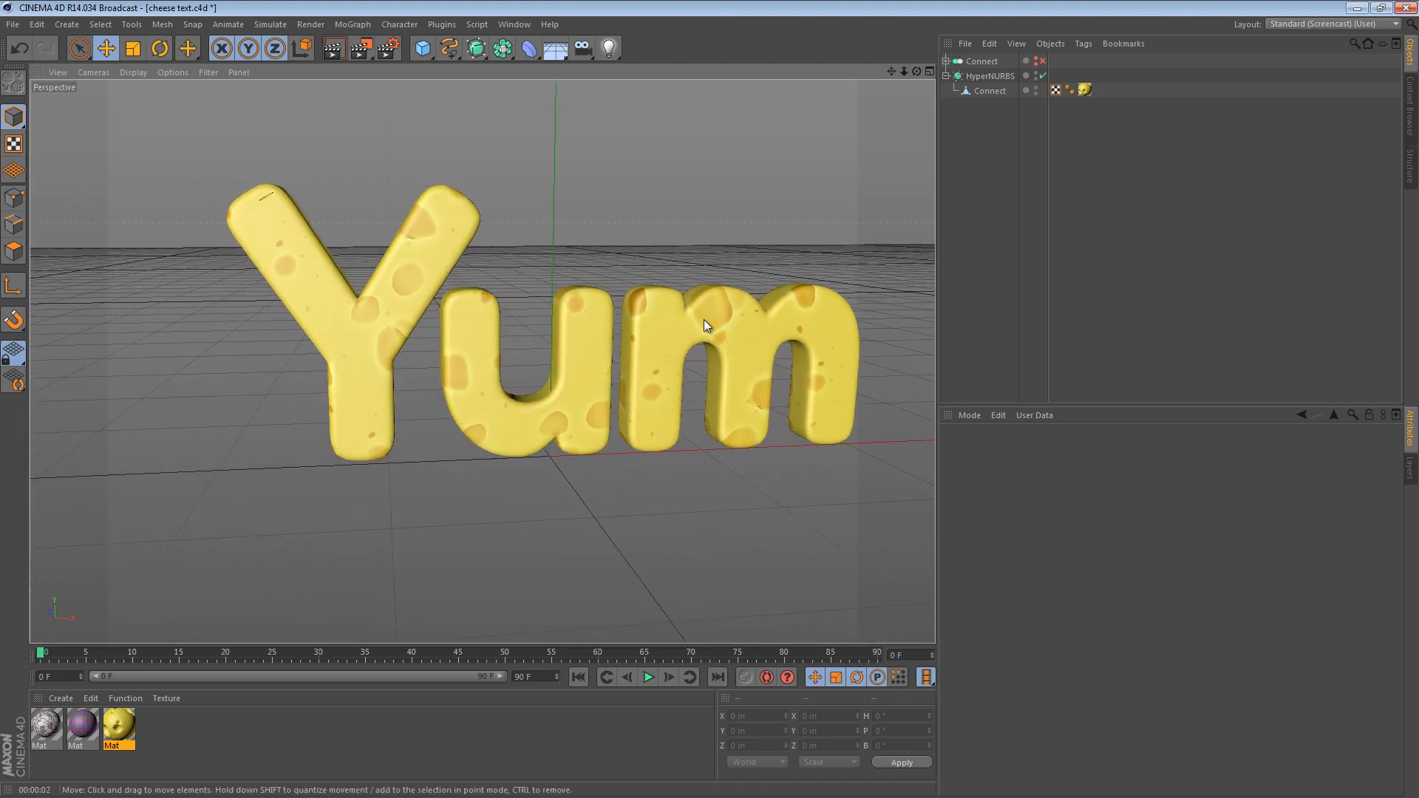
left_click(129, 726)
left_click(1022, 588)
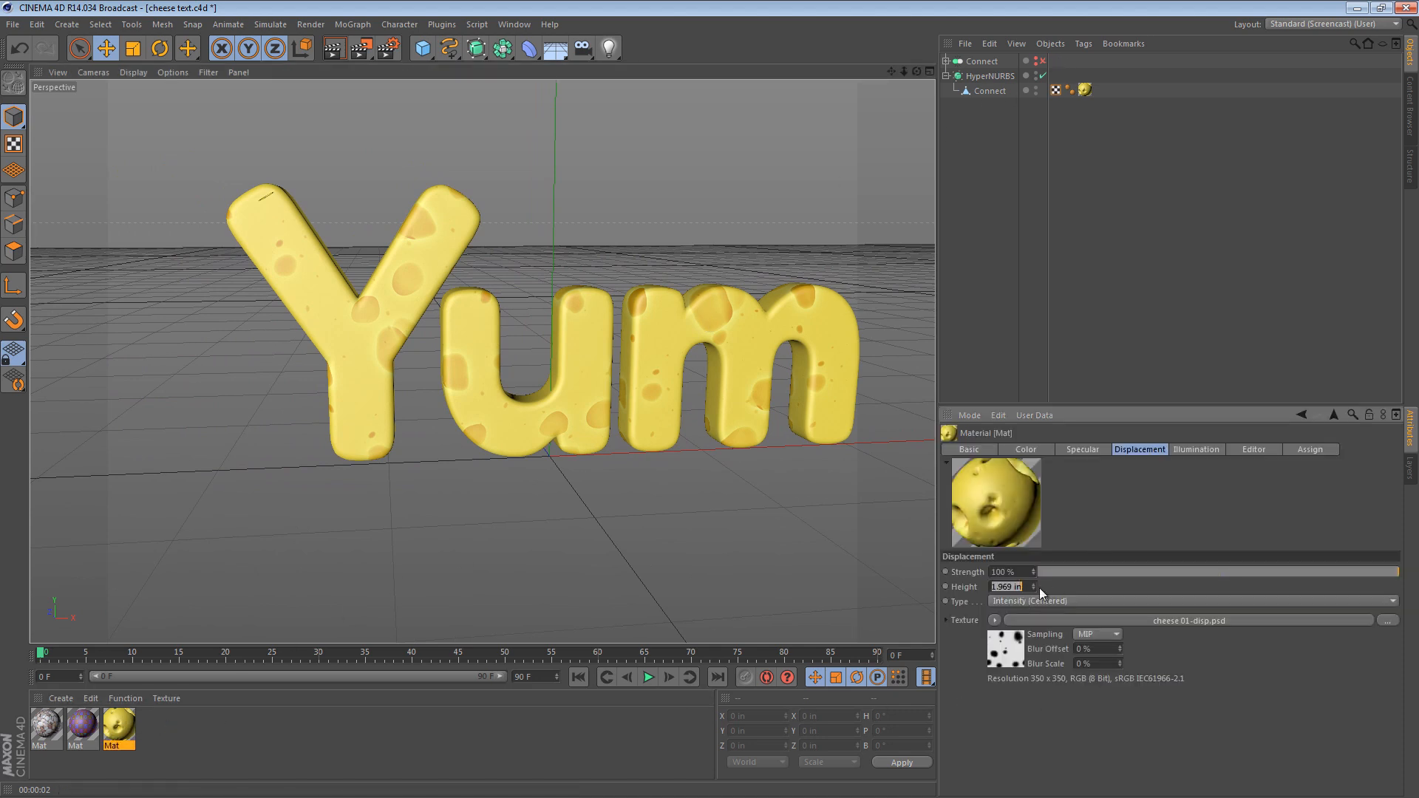
type("0.8")
key("Return")
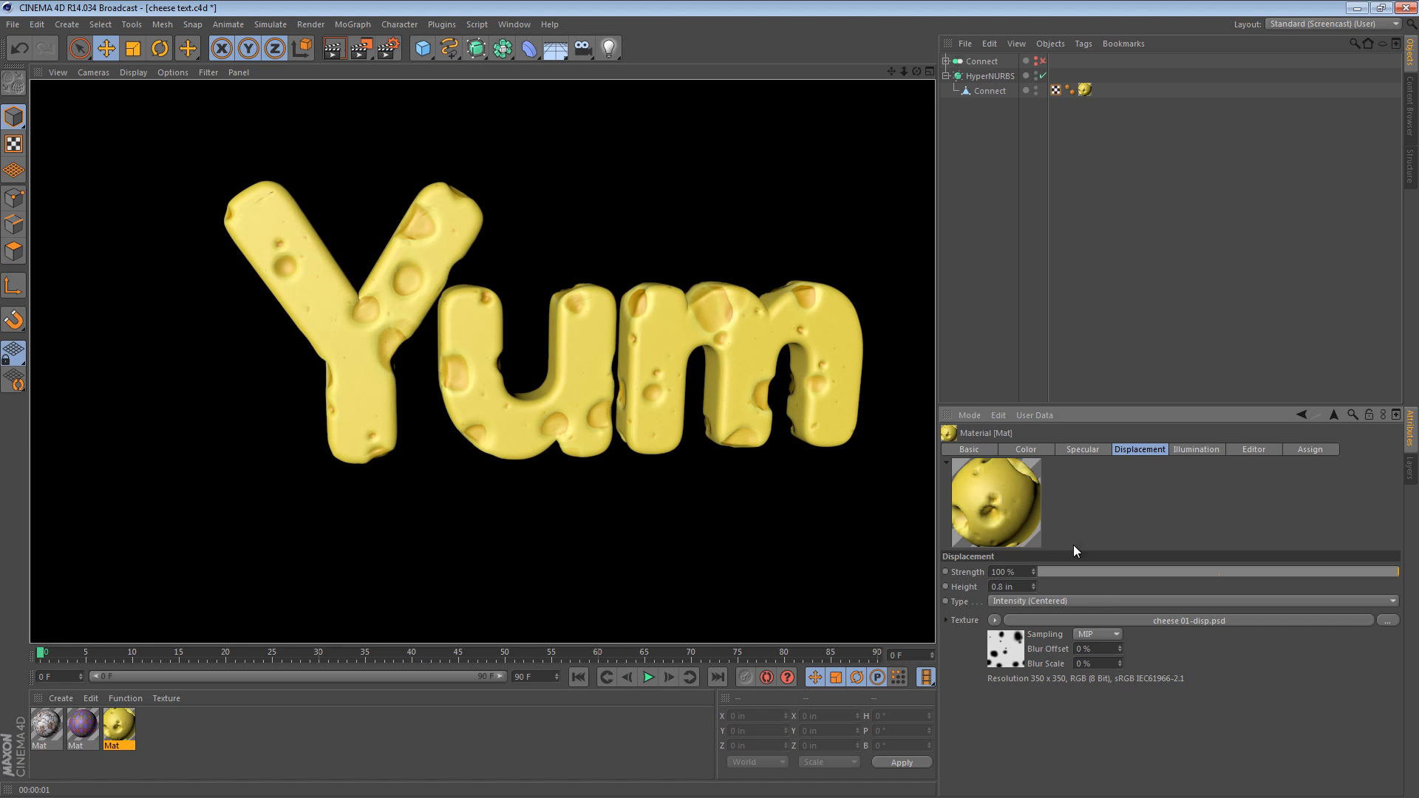
Enable the cheese material's Diffusion channel and use the Ambient Occlusion effect as its texture
left_click(968, 449)
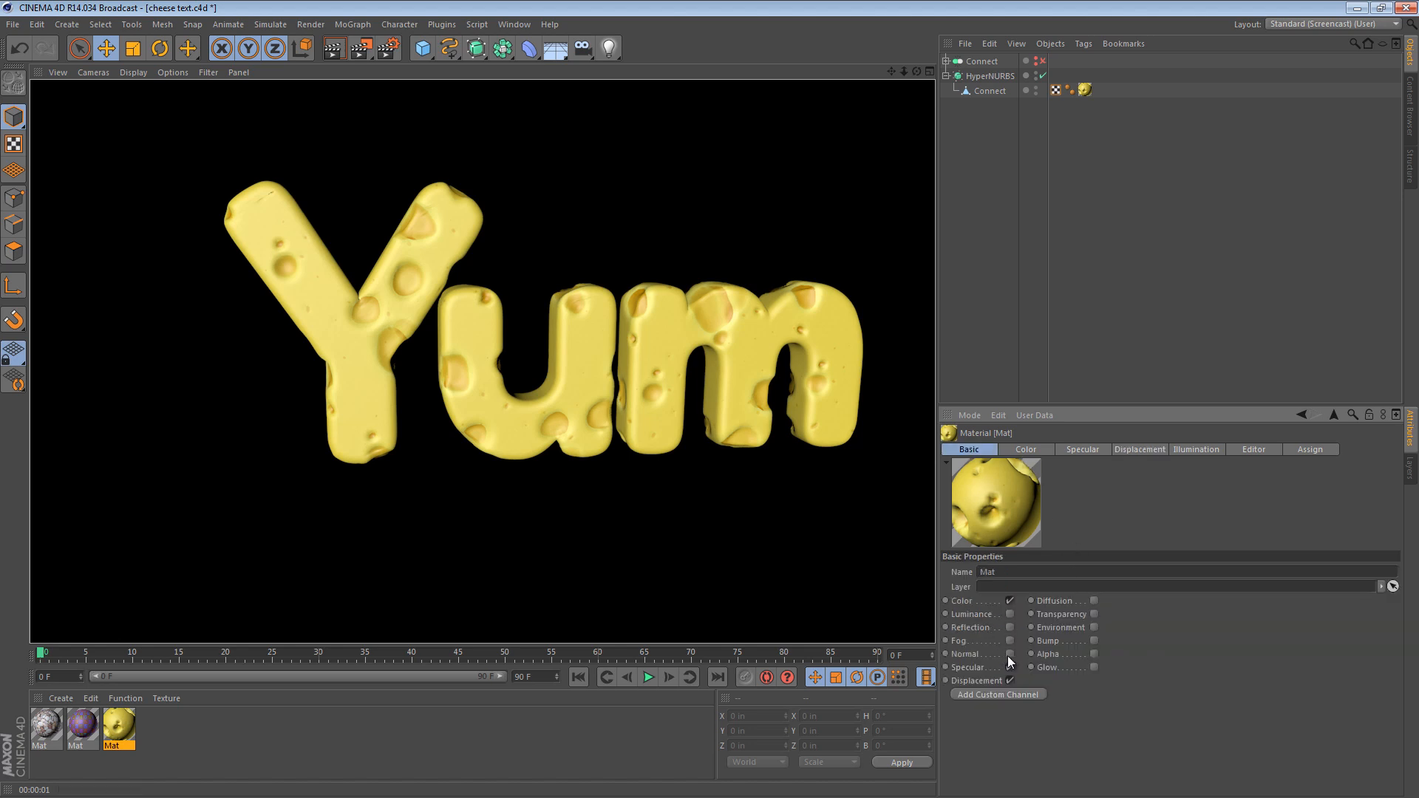
left_click(1093, 600)
left_click(1083, 450)
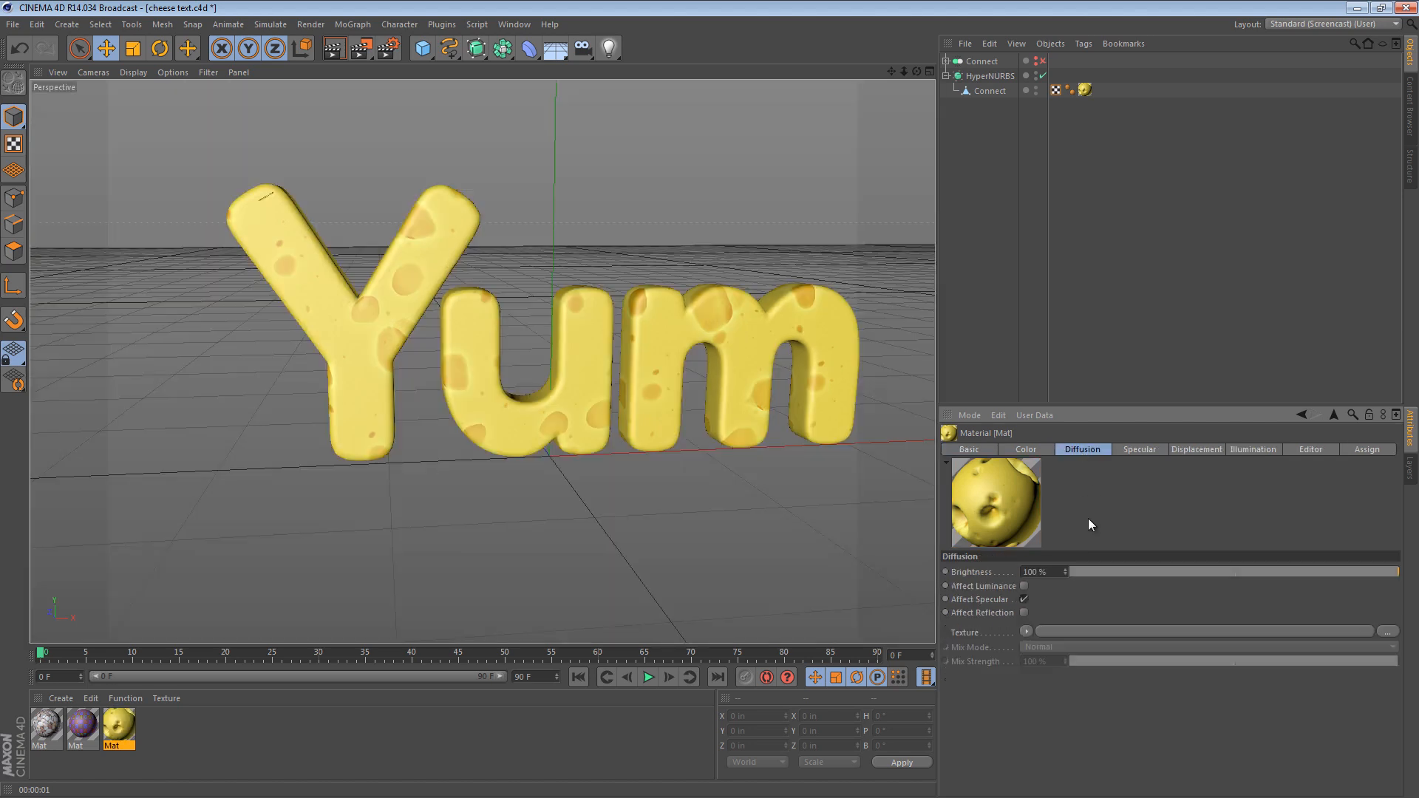
left_click(1026, 631)
mouse_move(1054, 586)
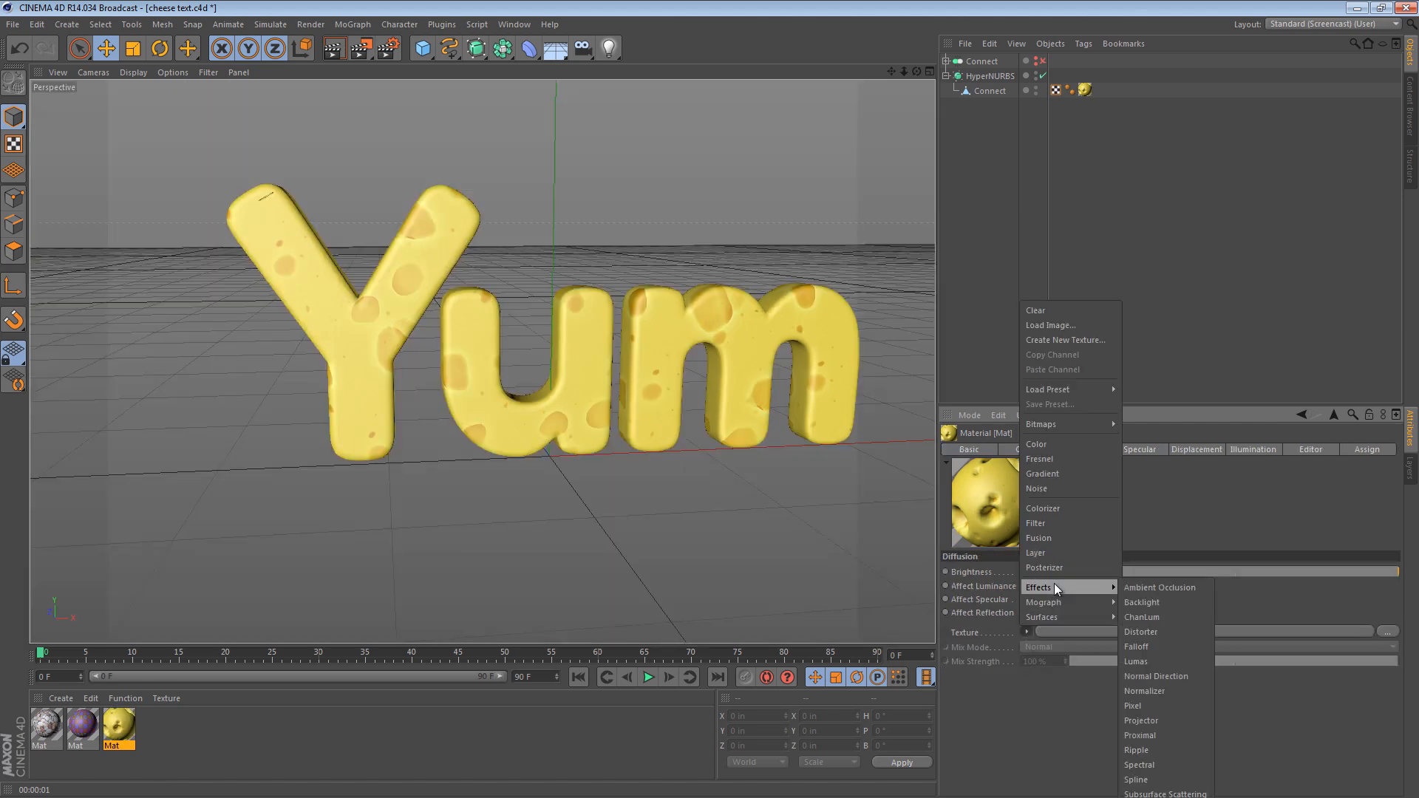
left_click(1153, 588)
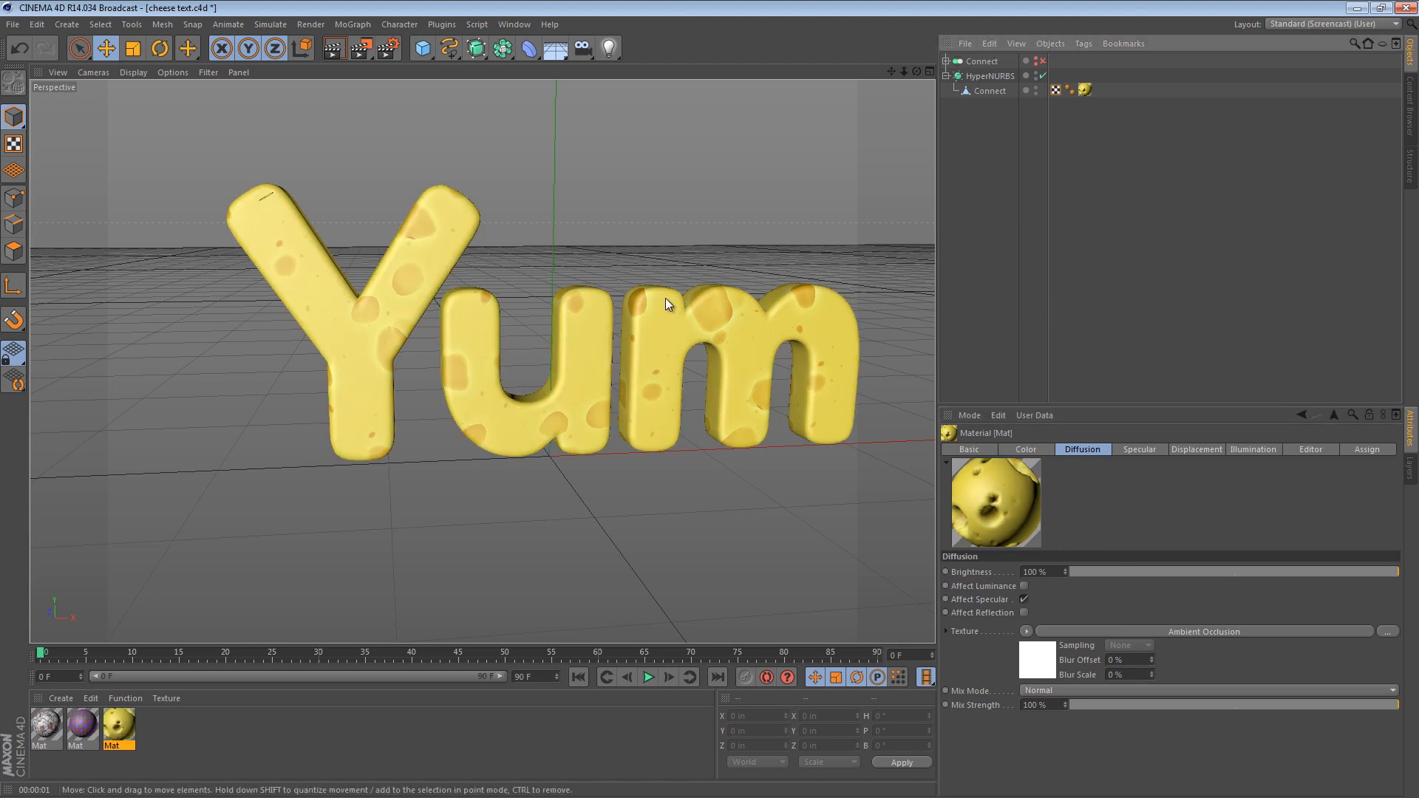
Test-render the ambient occlusion, stop the render and disable the material's Diffusion channel
key("ctrl+r")
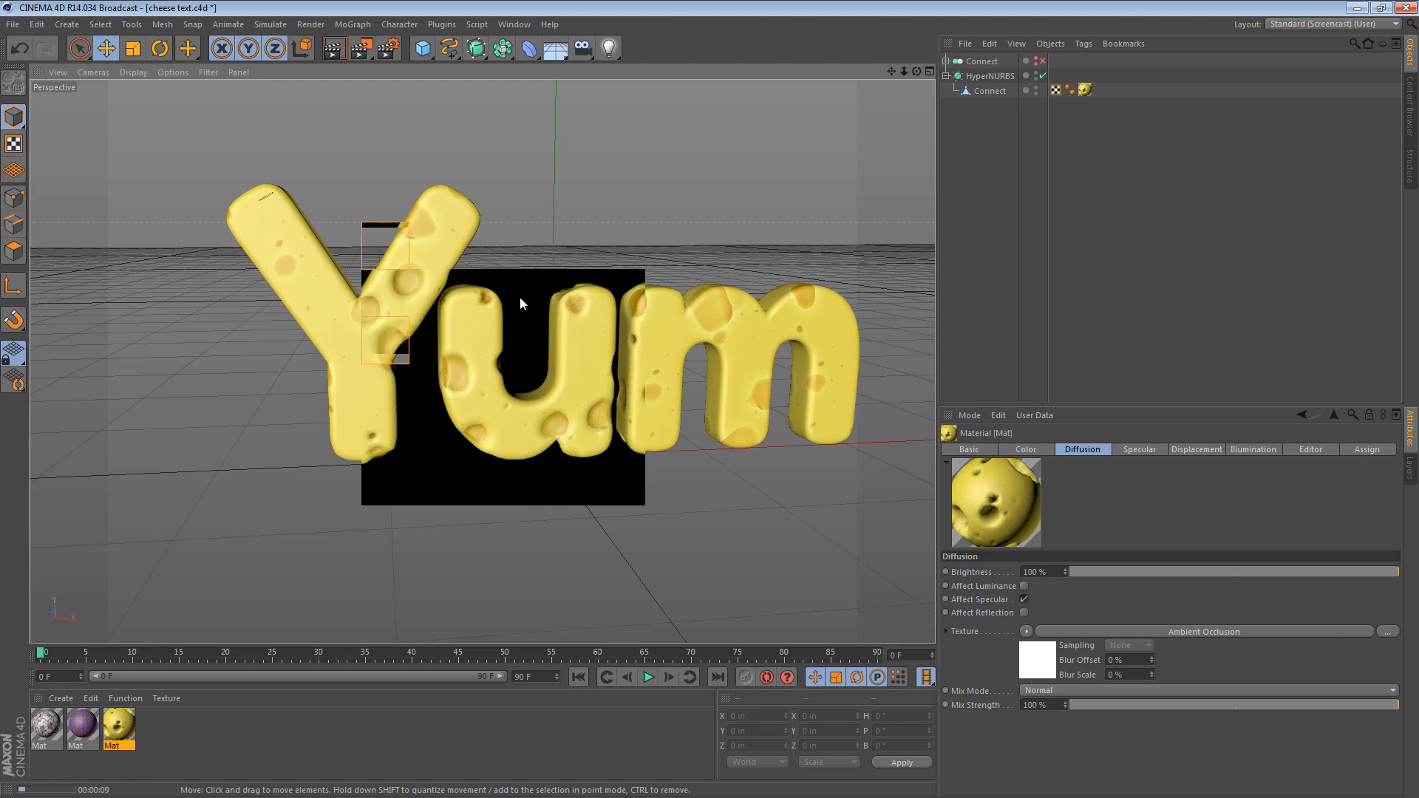
left_click(1076, 326)
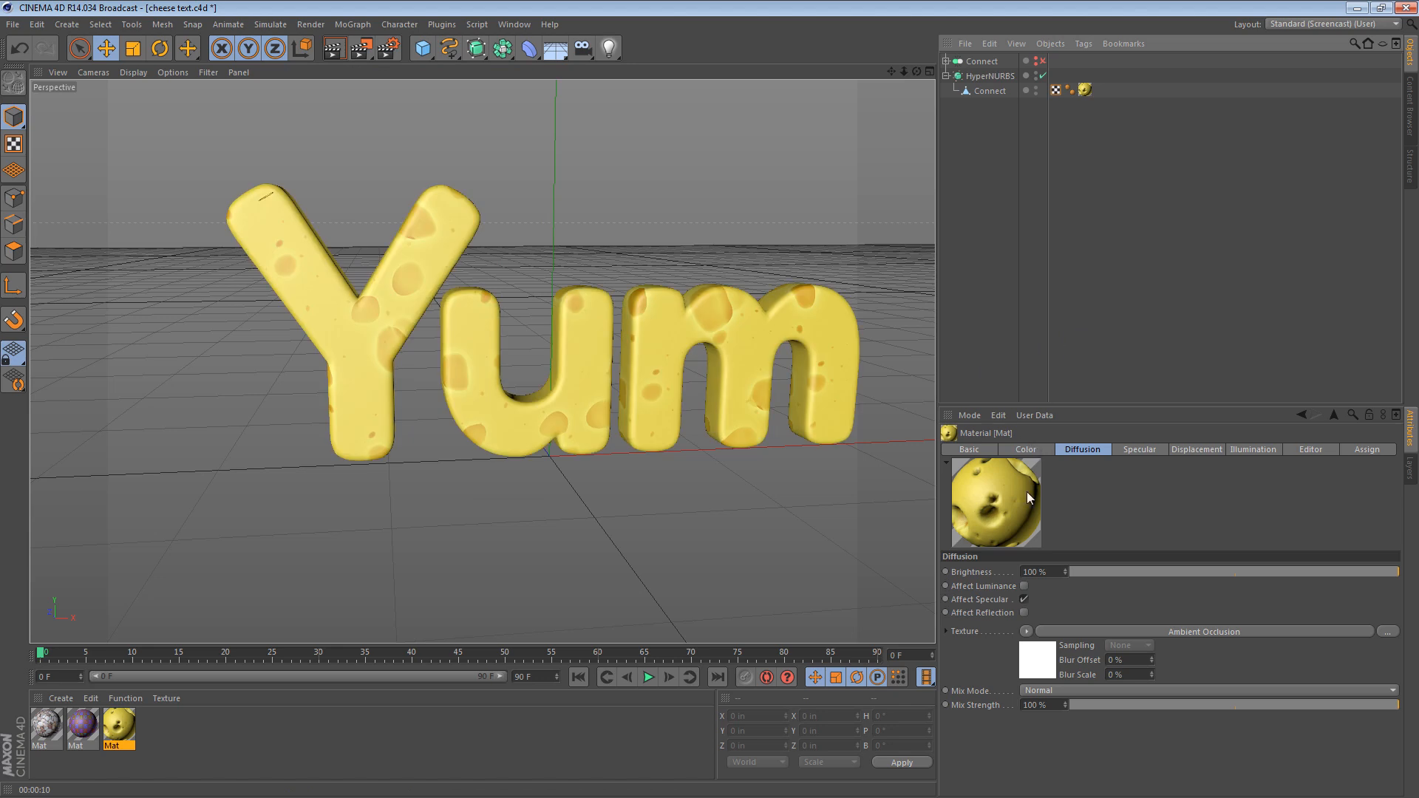
left_click(975, 447)
left_click(1094, 600)
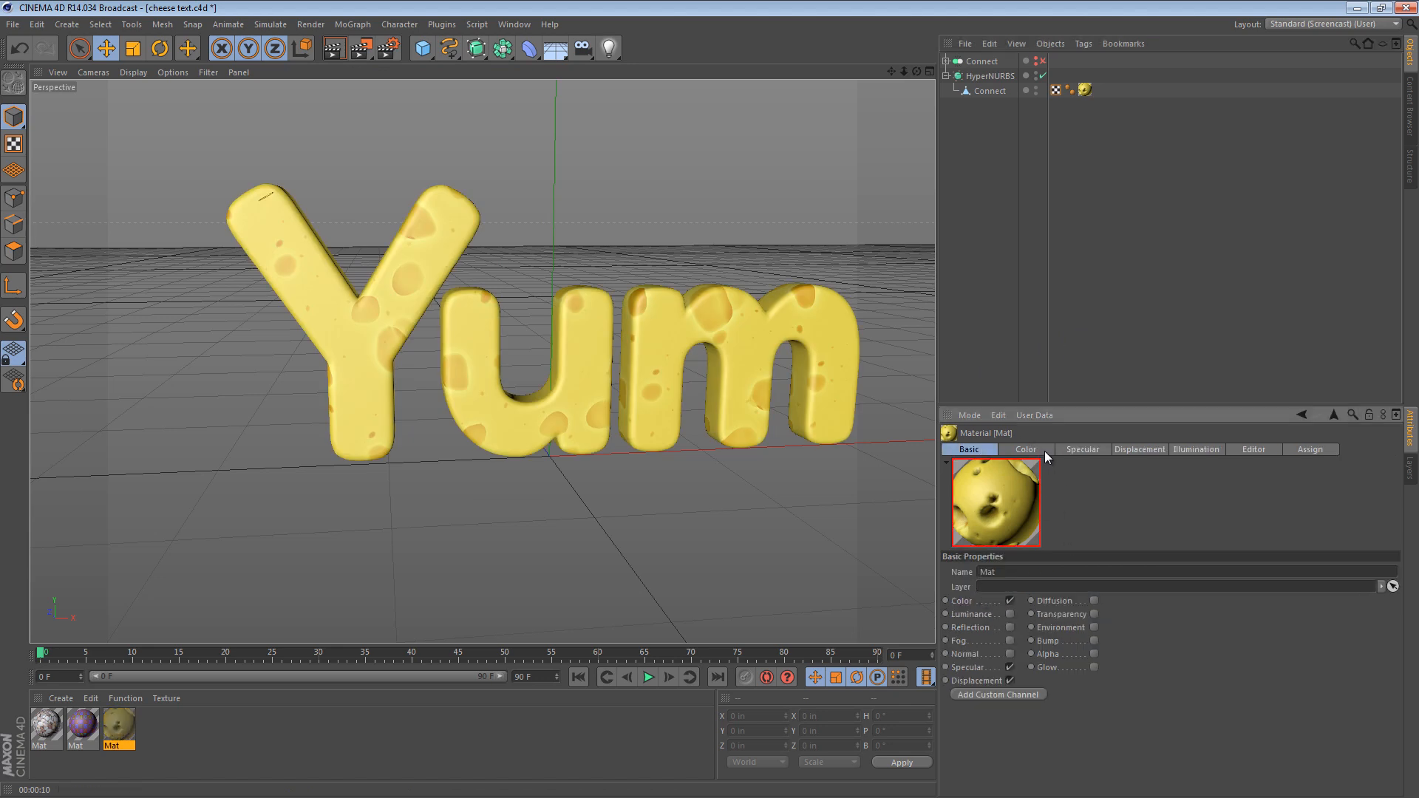
Set the cheese material's color to H 54°, S 77%, V 86% and its texture mix strength to 27%
left_click(1034, 449)
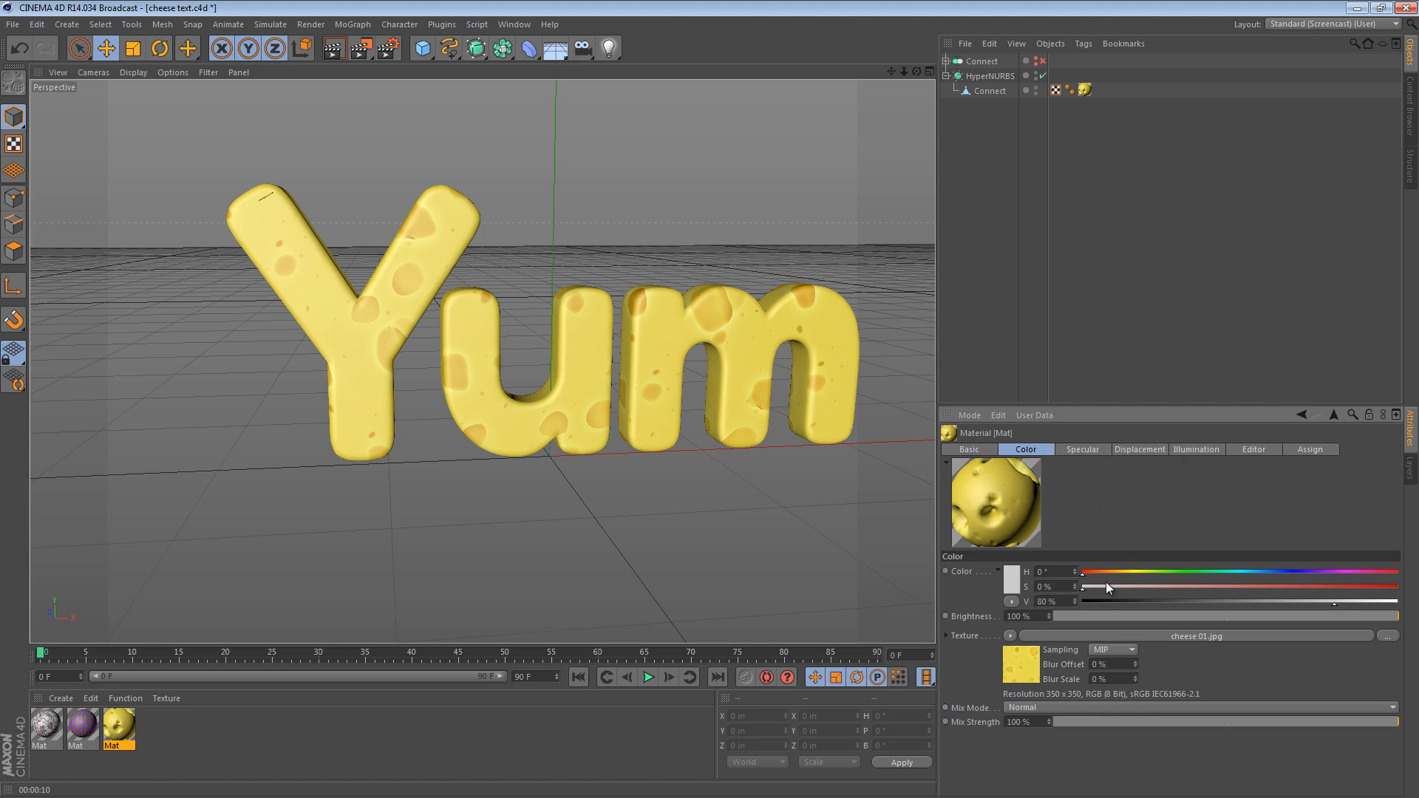
left_click(1128, 573)
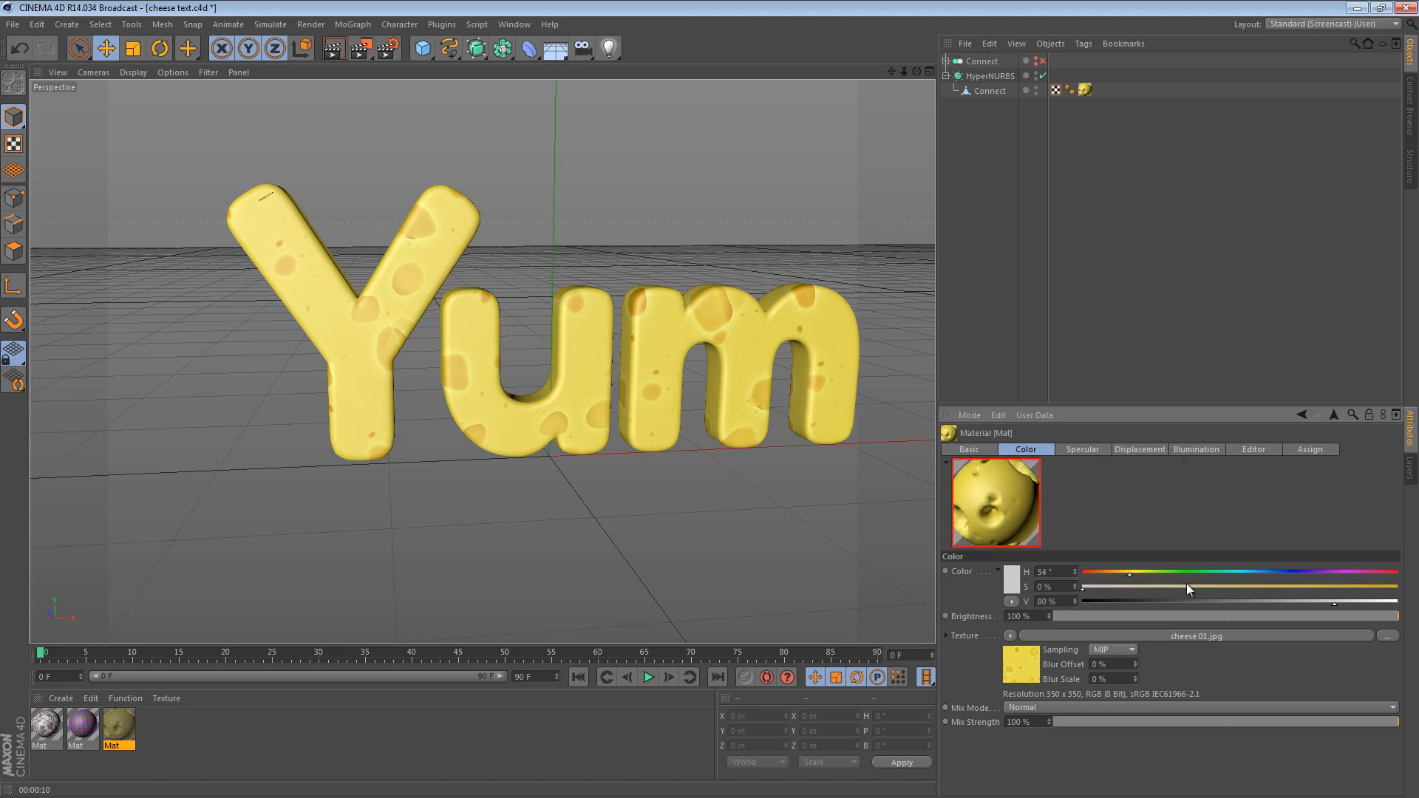
left_click_drag(1187, 585, 1352, 602)
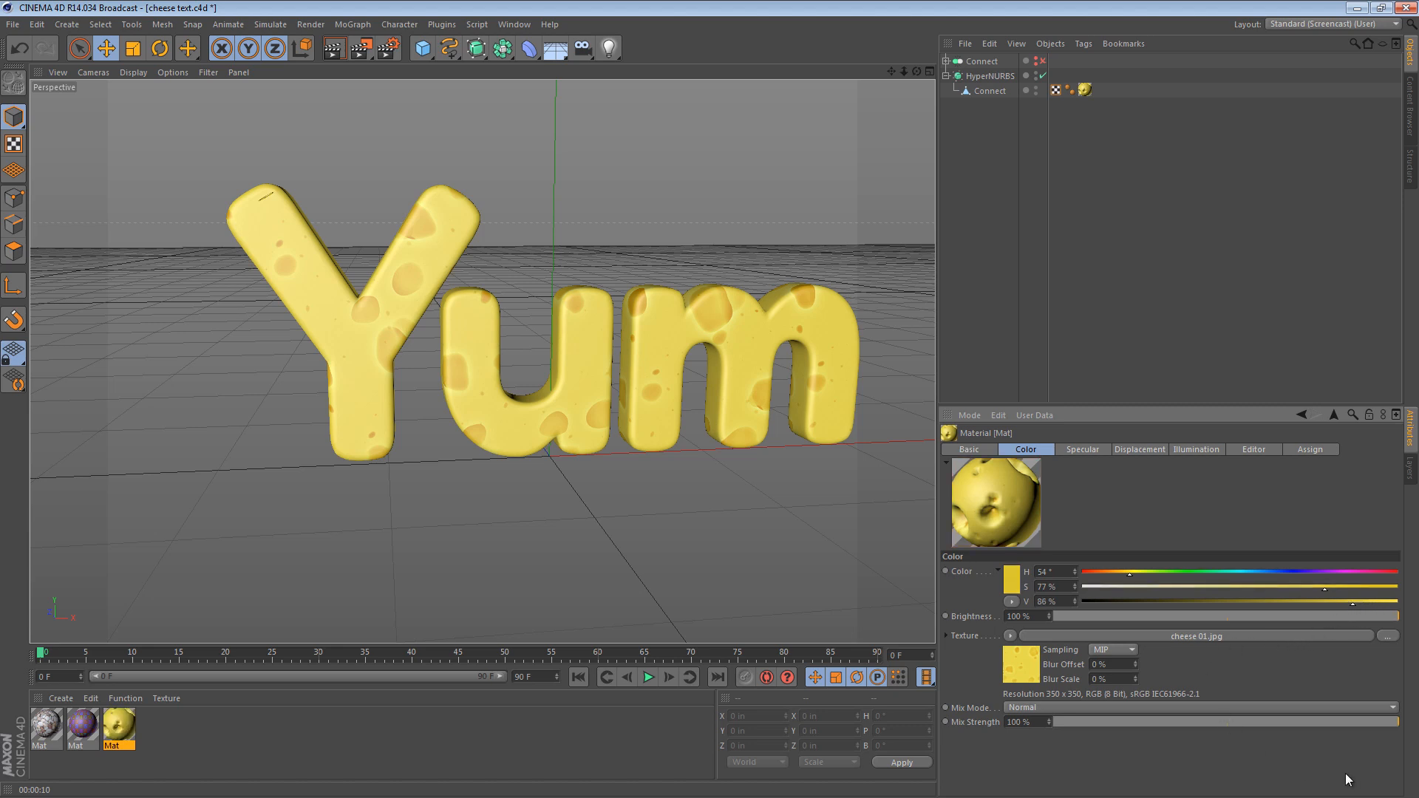
left_click_drag(1387, 722, 1149, 718)
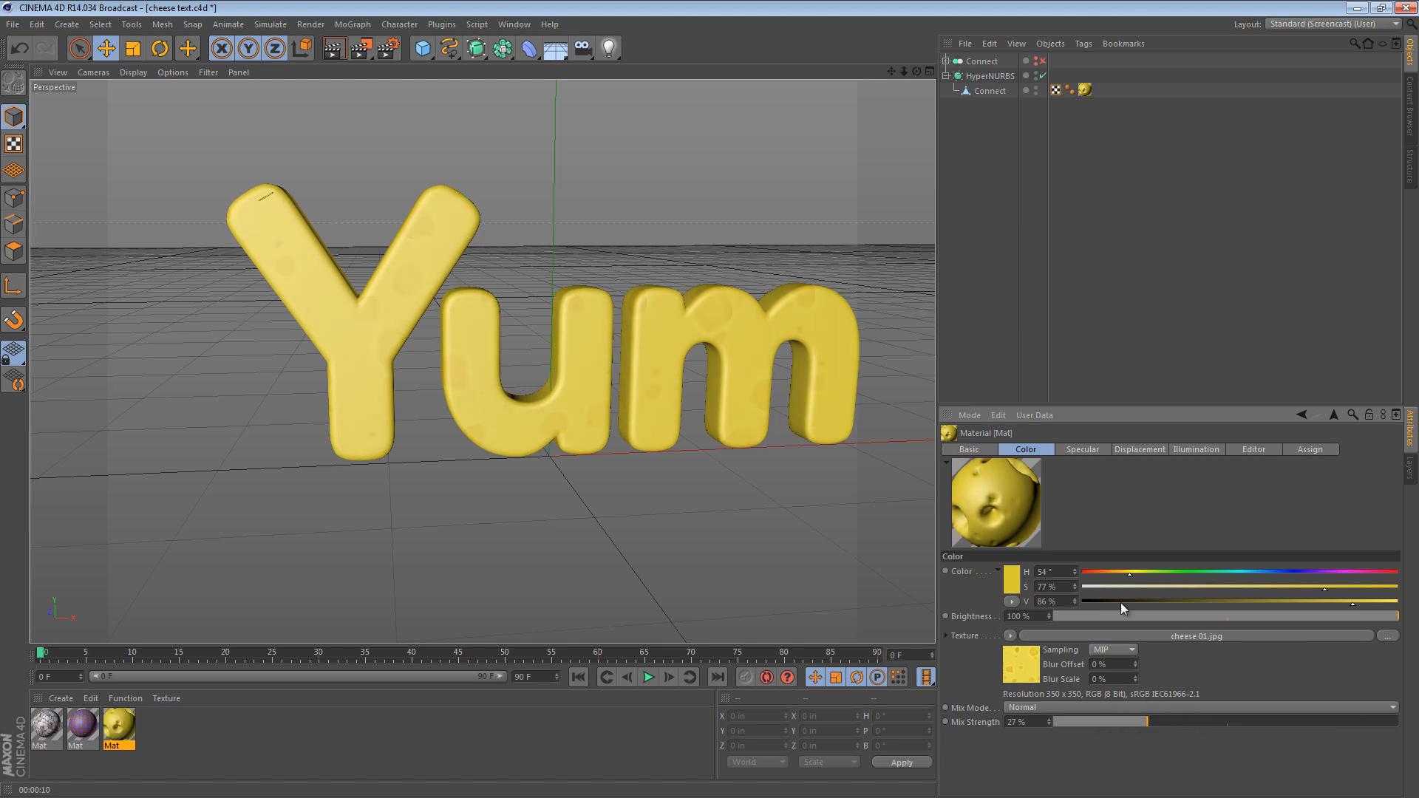
Render the whole Yum text and a close-up of the Y's upper arm to check the color and displacement
key("ctrl+r")
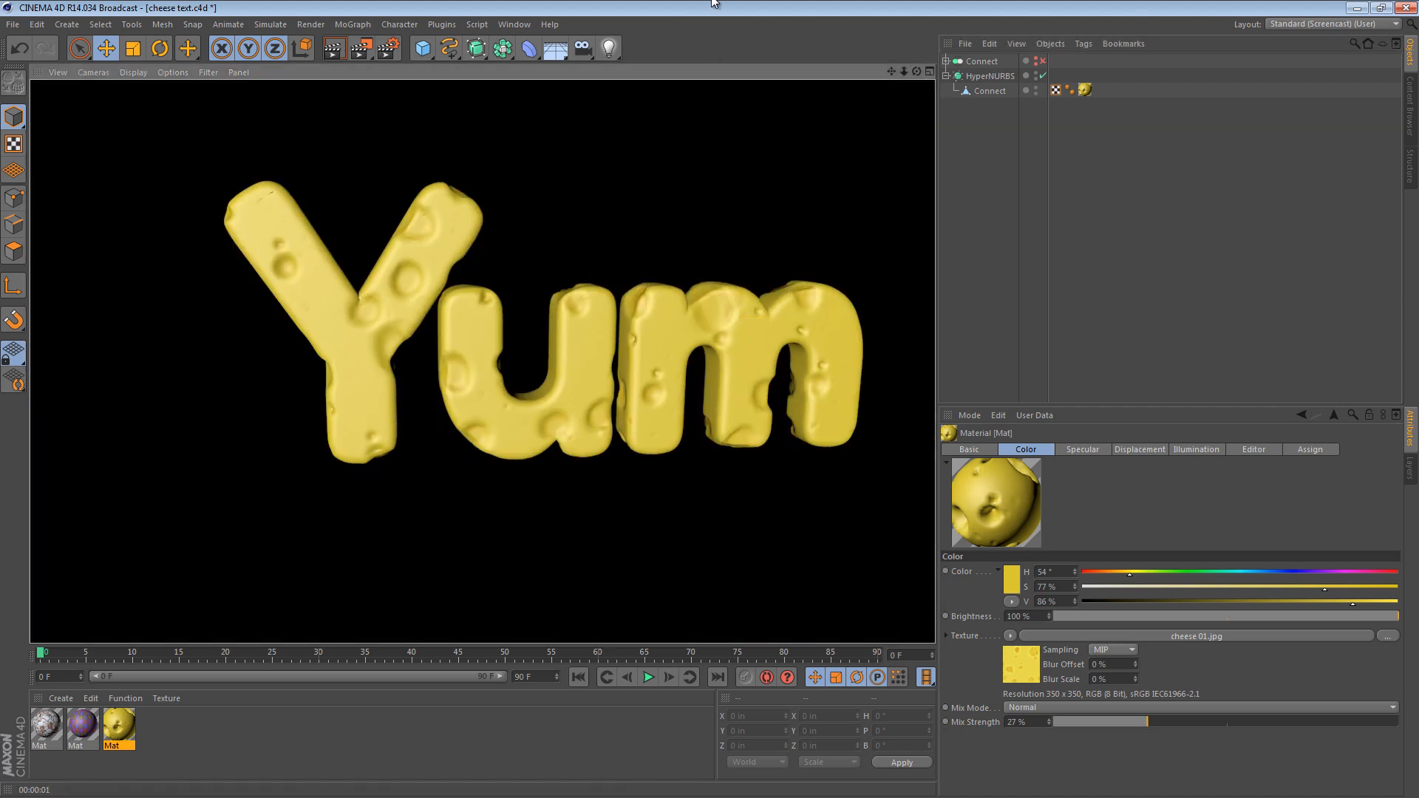
mouse_move(401, 228)
left_mouse_down("alt")
mouse_move(362, 348)
mouse_move(402, 251)
left_mouse_up("alt")
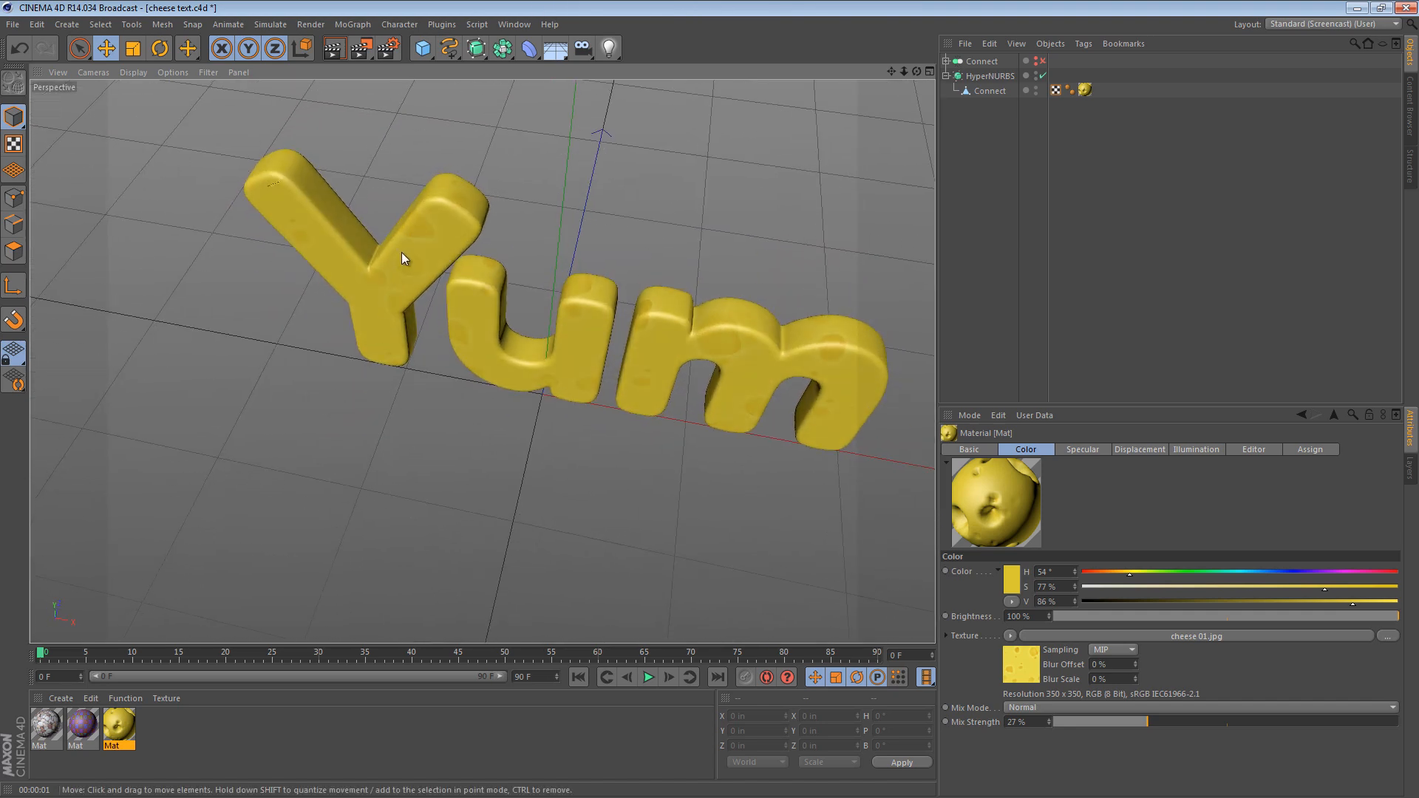
right_click_drag(401, 251, 612, 196, "alt")
middle_click_drag(504, 169, 513, 228, "alt")
left_click_drag(519, 229, 636, 268, "alt")
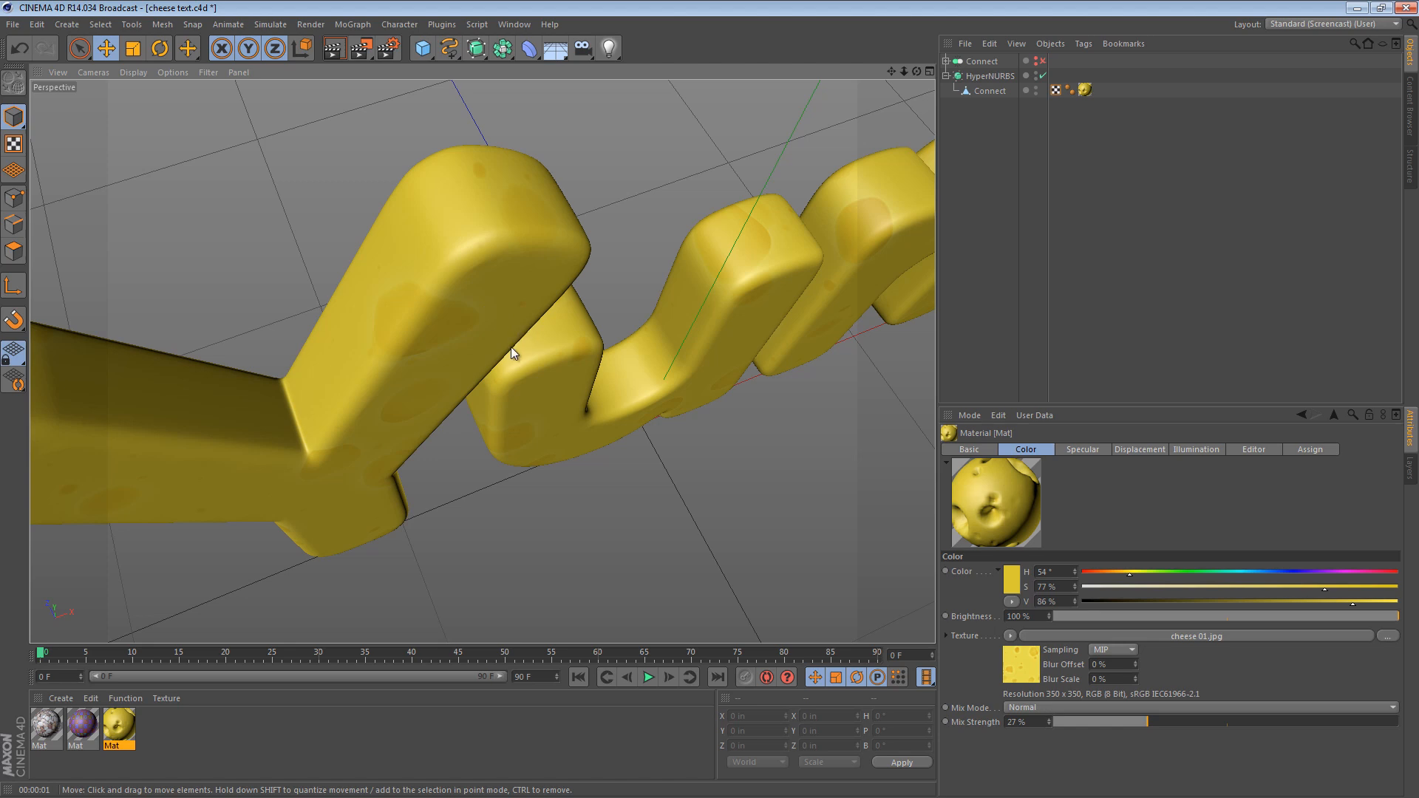
key("ctrl+r")
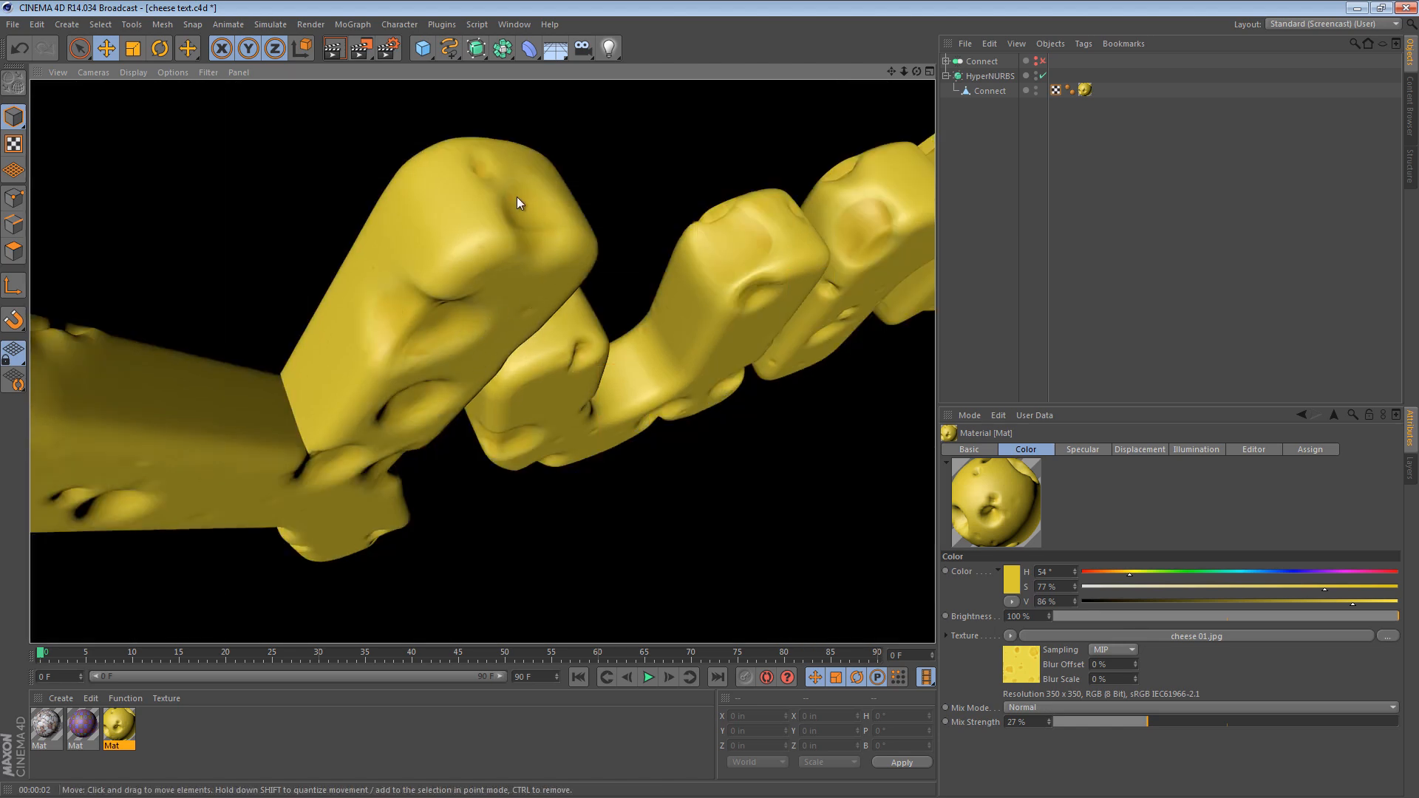
Inspect the crease on the upper arm of the Y, toggling the HyperNURBS off and on for comparison
left_click_drag(547, 285, 456, 193, "alt")
right_click_drag(574, 266, 495, 283, "alt")
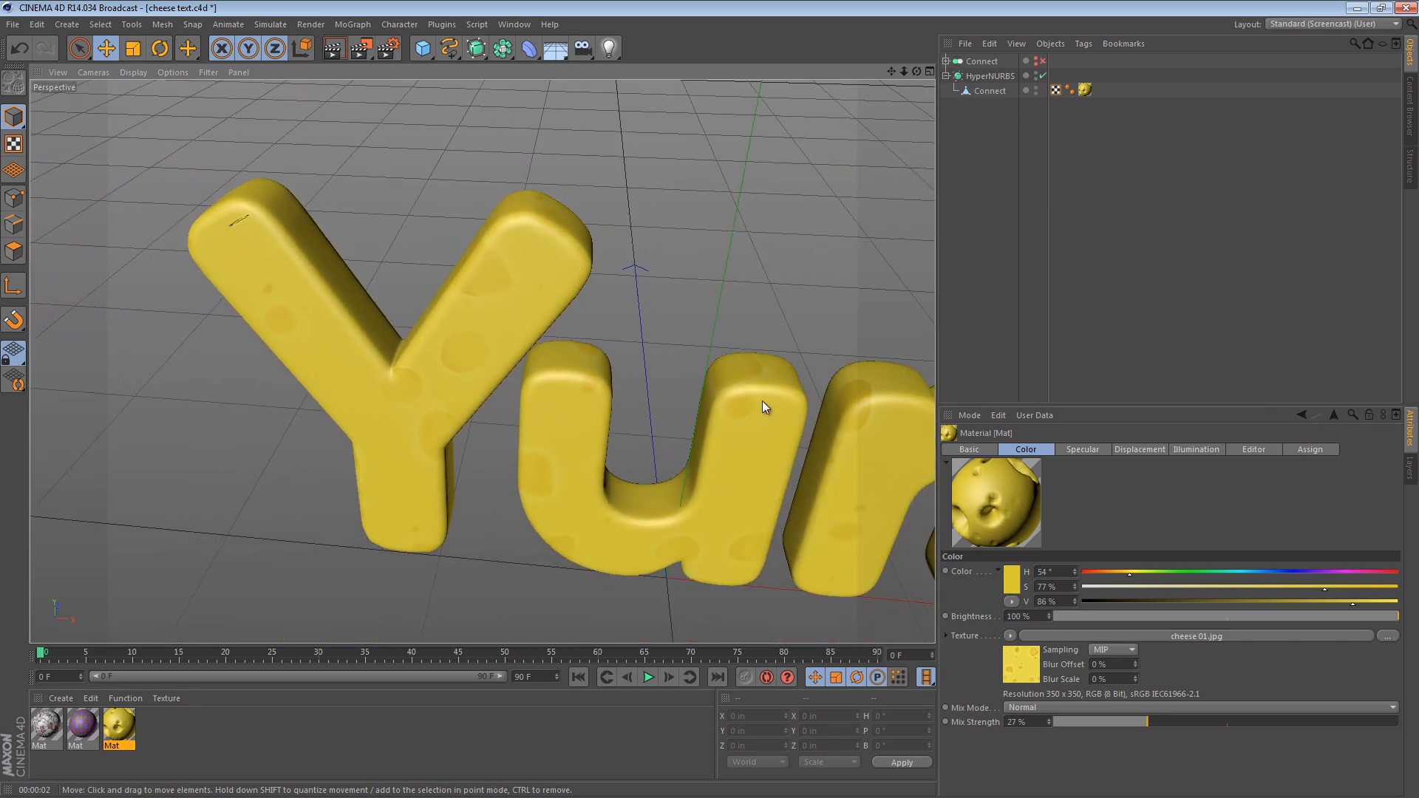
middle_click_drag(763, 402, 516, 199, "alt")
right_click_drag(688, 230, 570, 232, "alt")
middle_click_drag(605, 253, 564, 271, "alt")
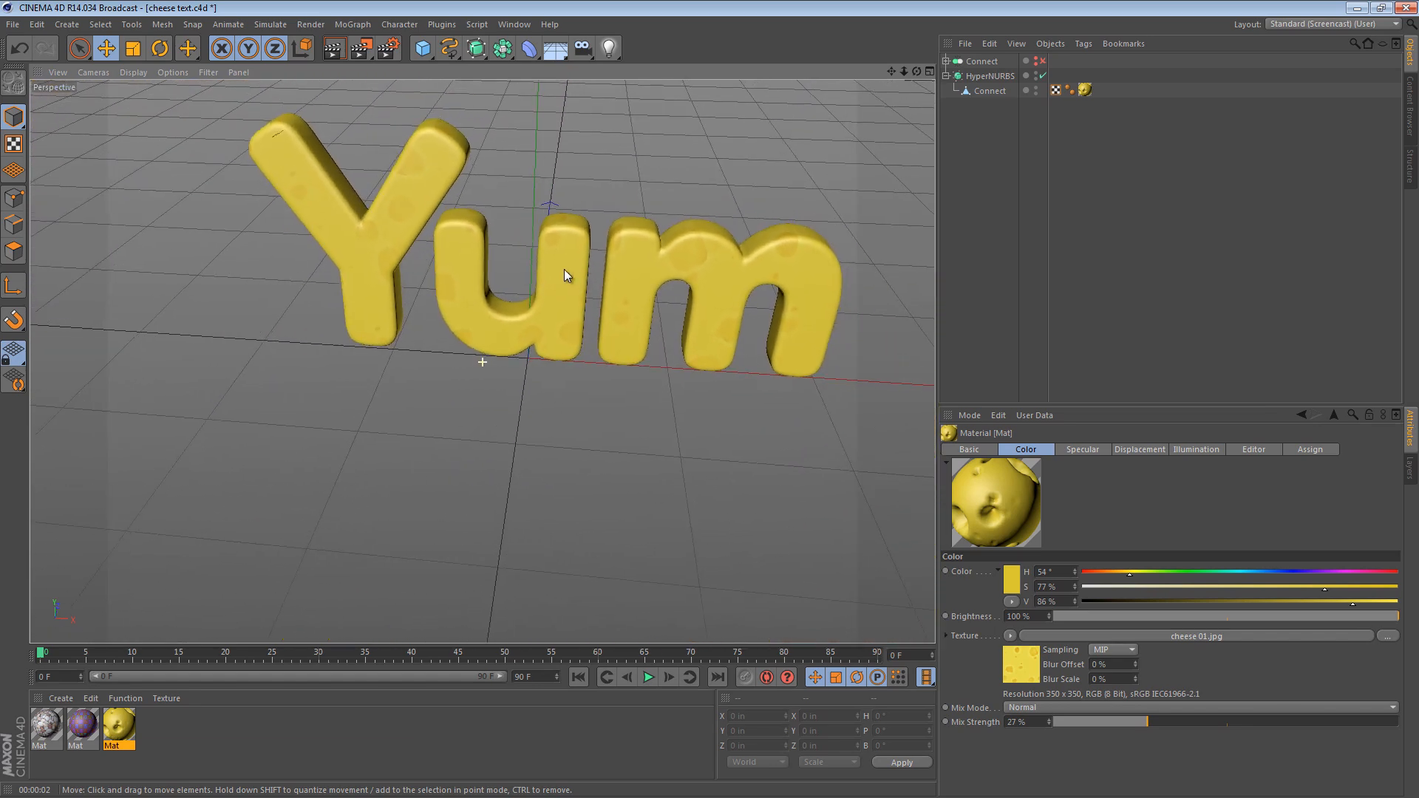
left_click_drag(564, 275, 800, 253, "alt")
right_click_drag(400, 307, 457, 305, "alt")
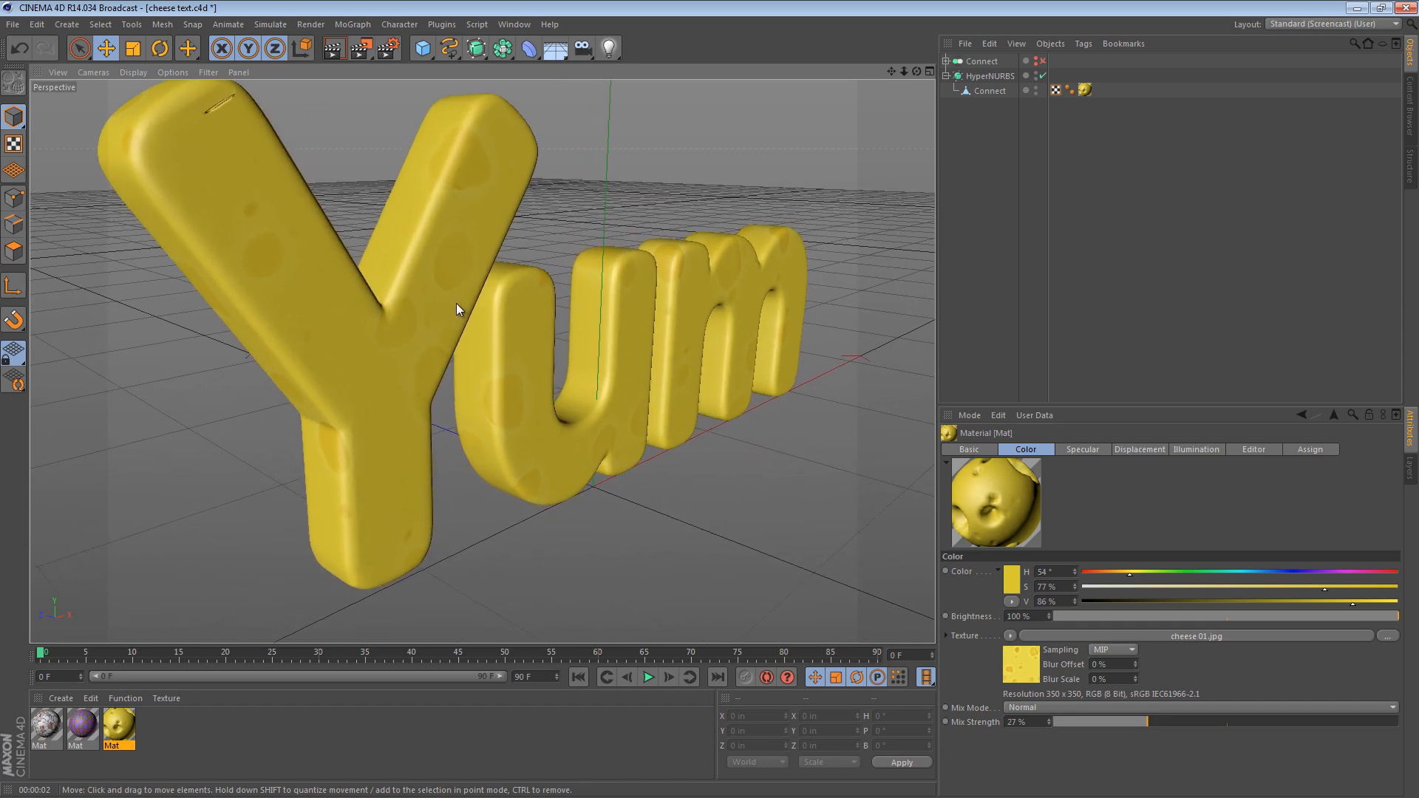
left_click_drag(456, 303, 207, 118, "alt")
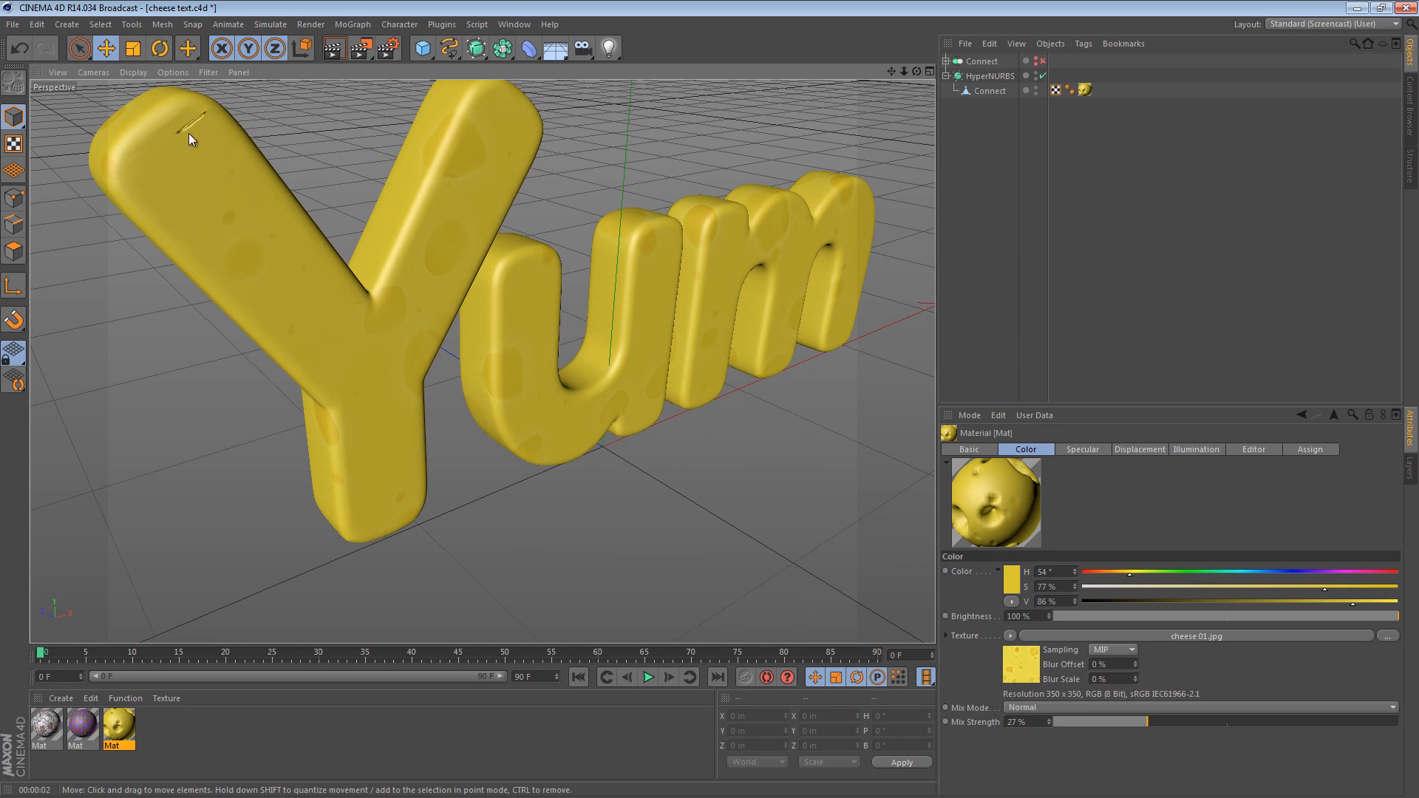
left_click(1042, 75)
left_click(1042, 75)
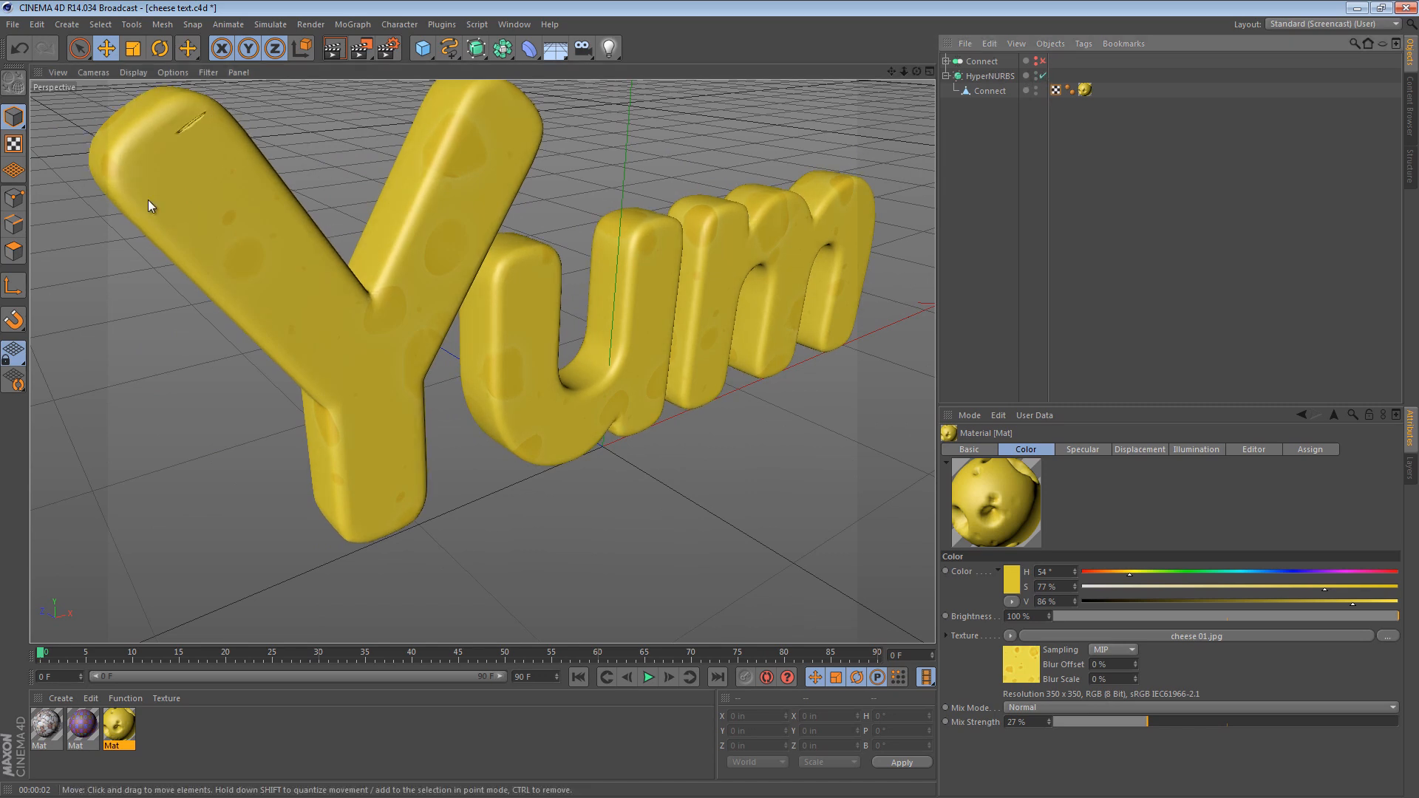
right_click_drag(156, 108, 334, 105, "alt")
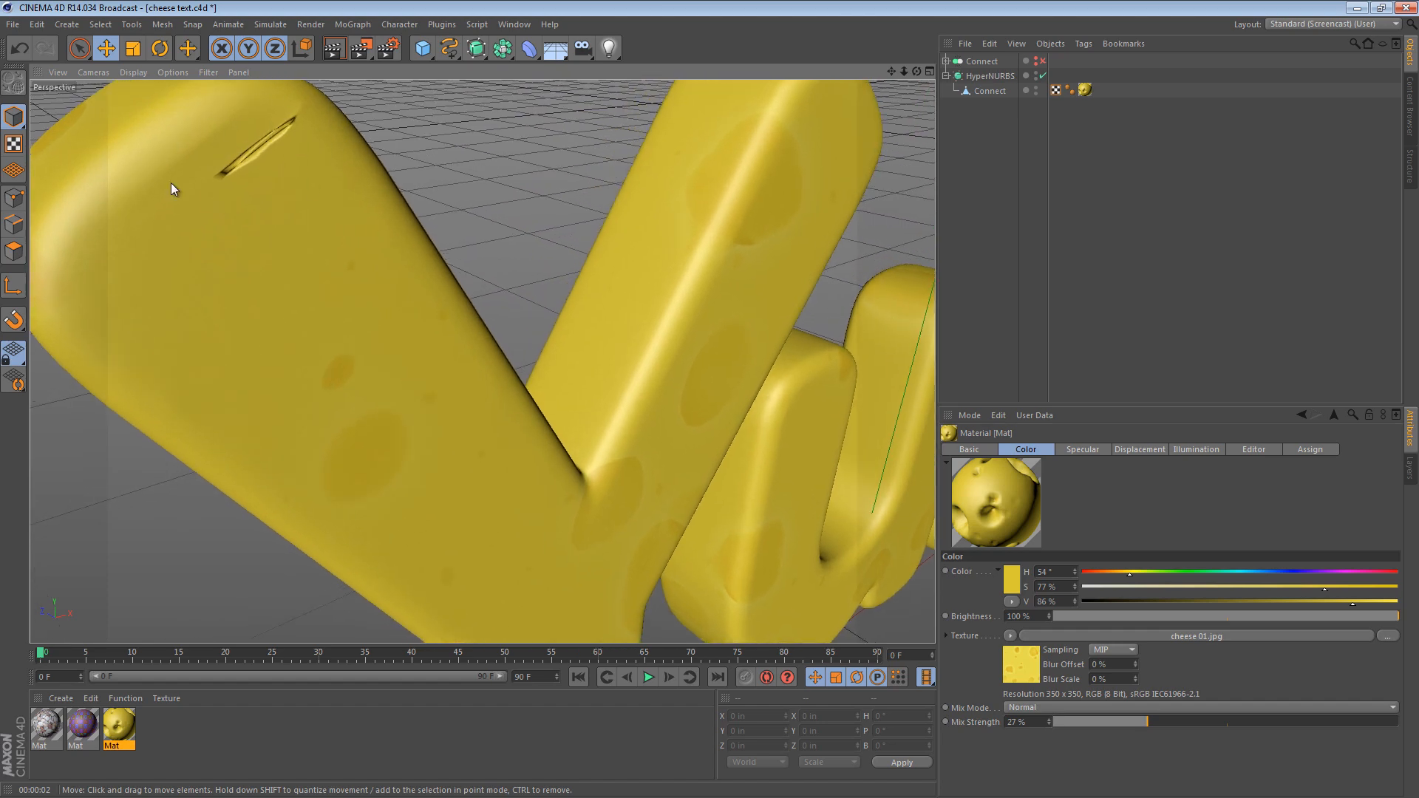
Set the mix strength of the cheese material's color texture to 86%
right_click_drag(547, 359, 433, 362, "alt")
middle_click_drag(529, 360, 344, 281, "alt")
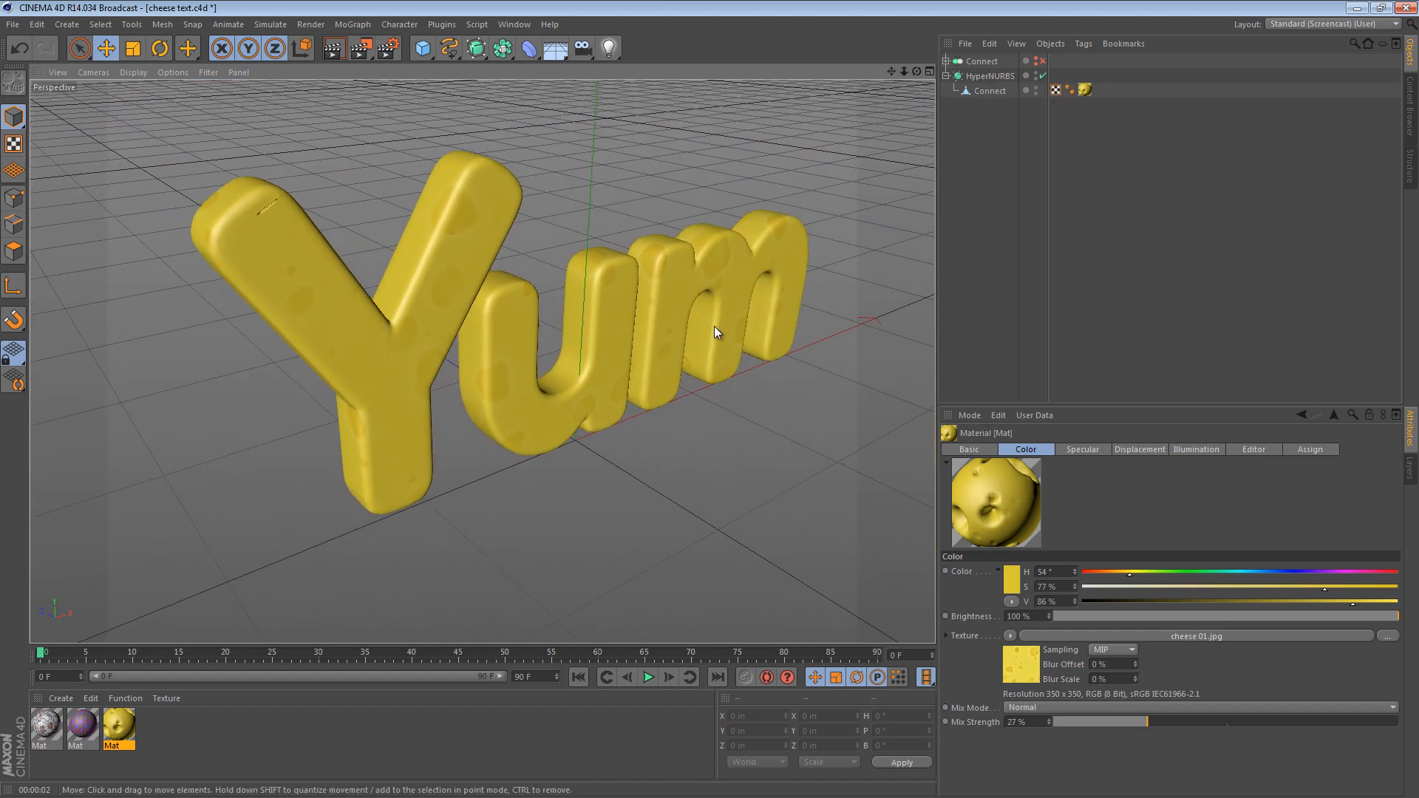
left_click_drag(709, 326, 649, 314, "alt")
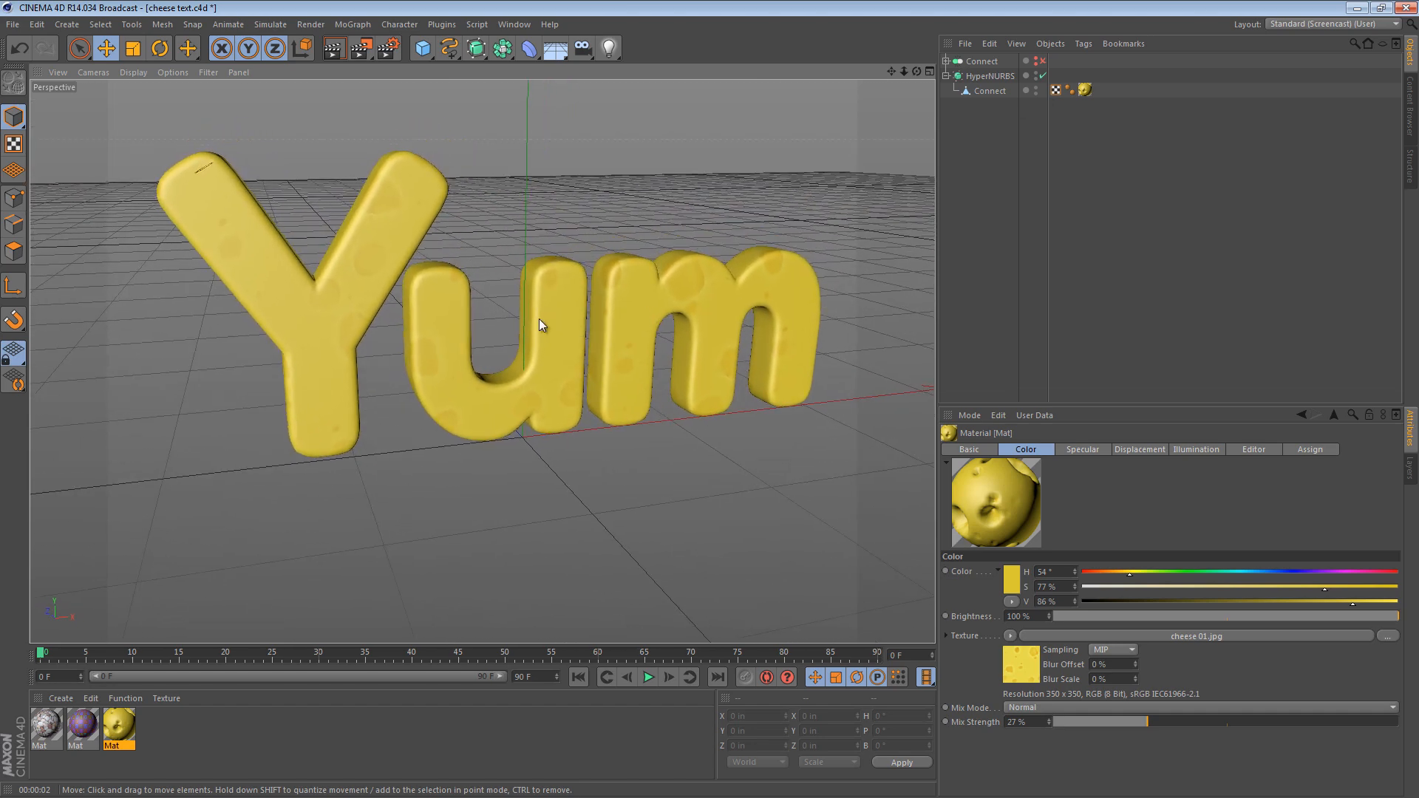
right_click_drag(369, 238, 448, 221, "alt")
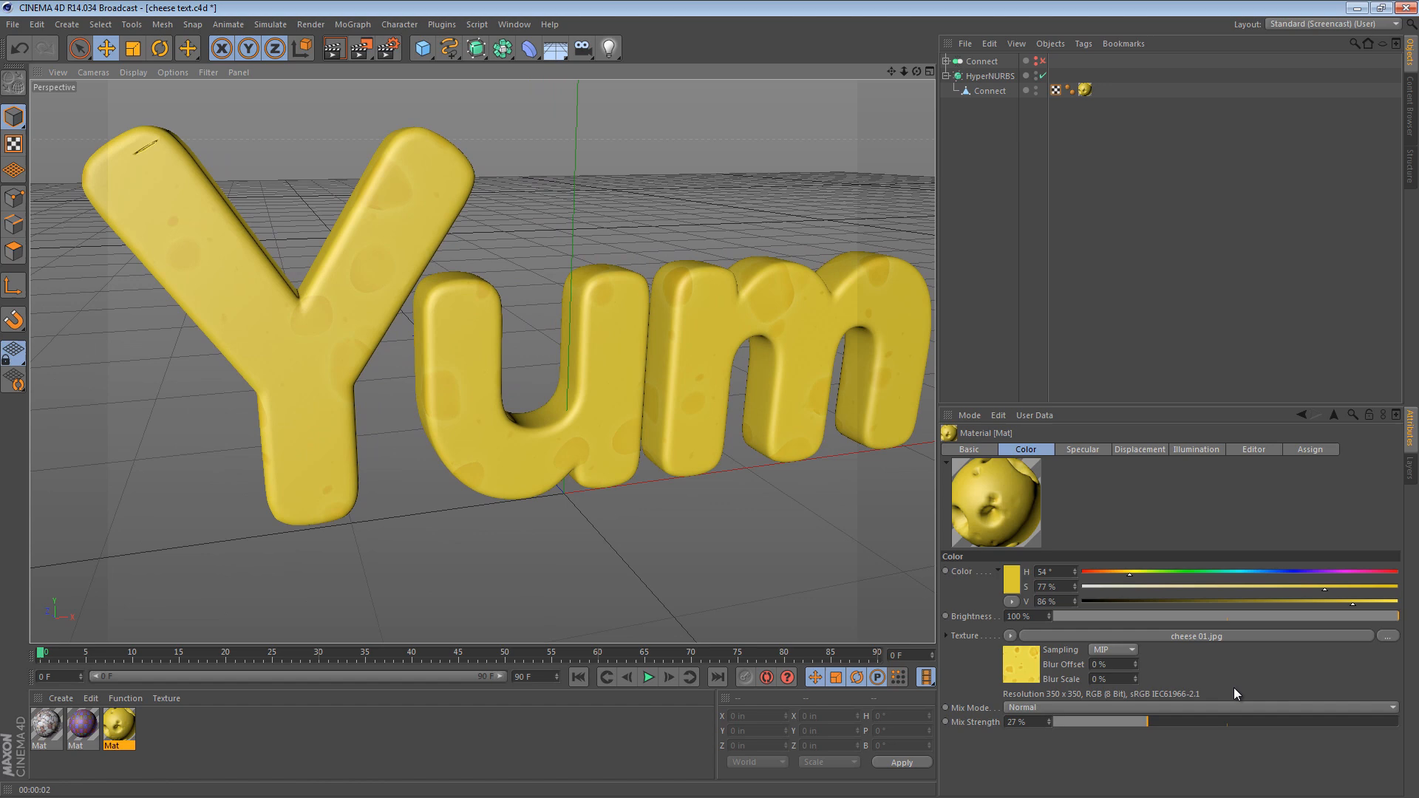
left_click(1349, 722)
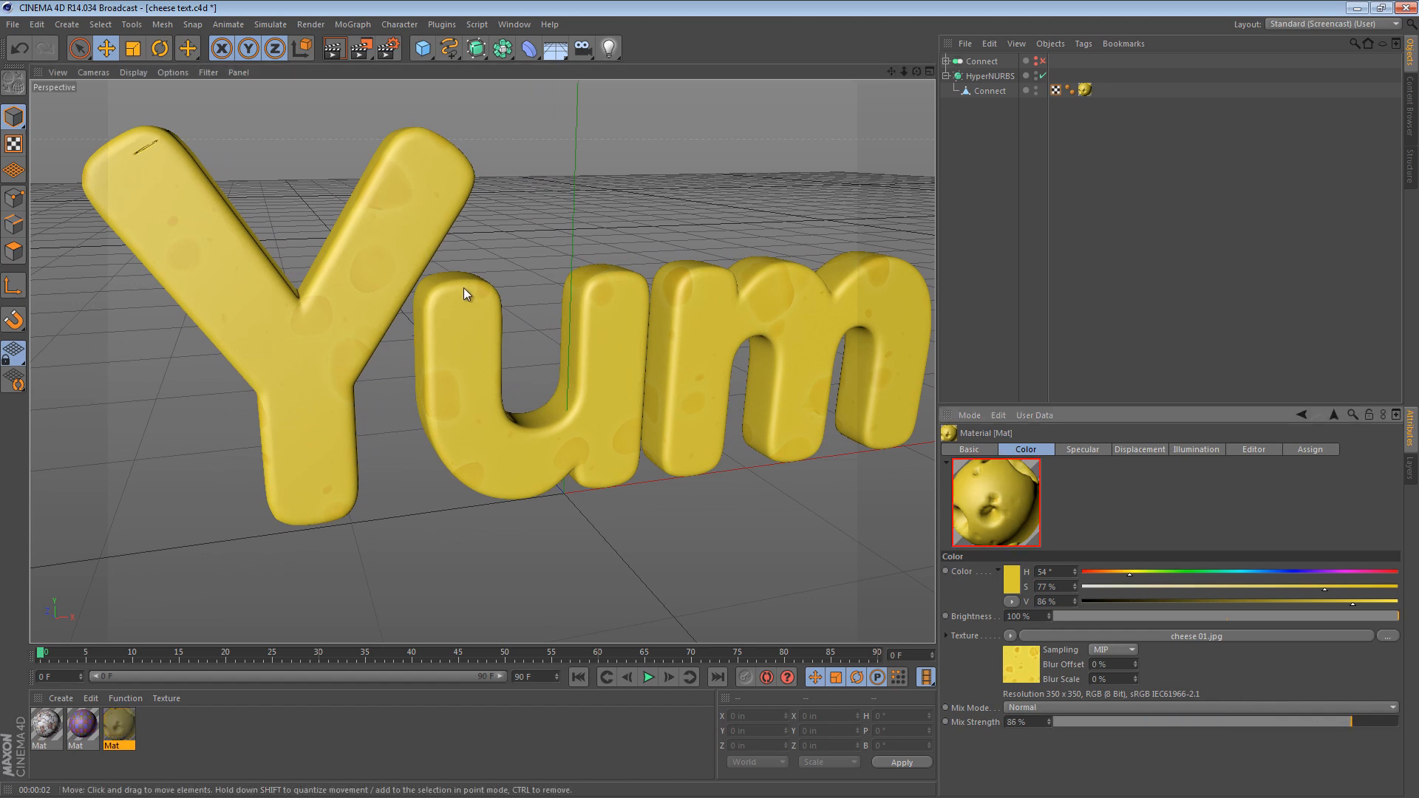
Examine the texture on the back of the Y up close and render the whole Yum text from the front
left_click_drag(655, 287, 783, 245, "alt")
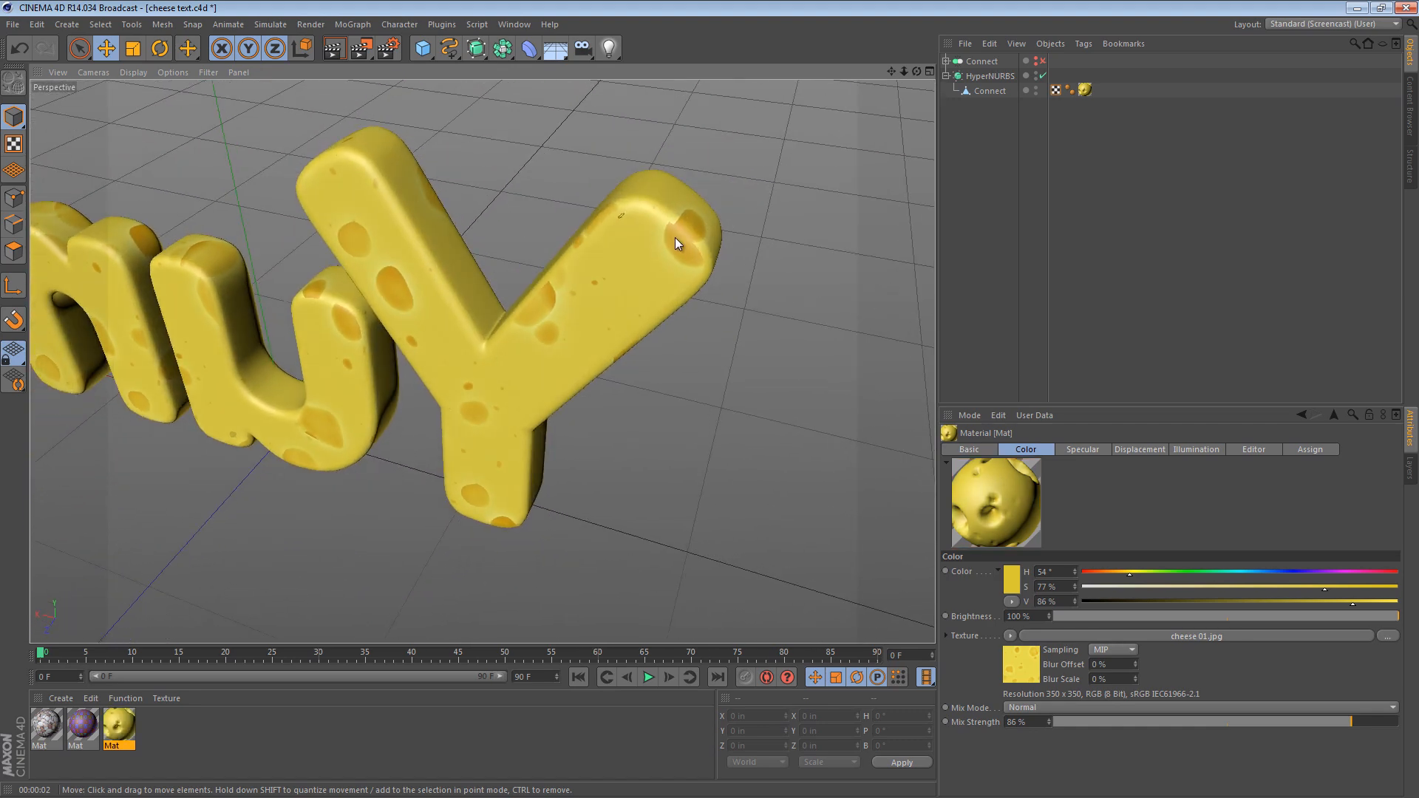
right_click_drag(676, 237, 850, 230, "alt")
left_click_drag(787, 251, 511, 99, "alt")
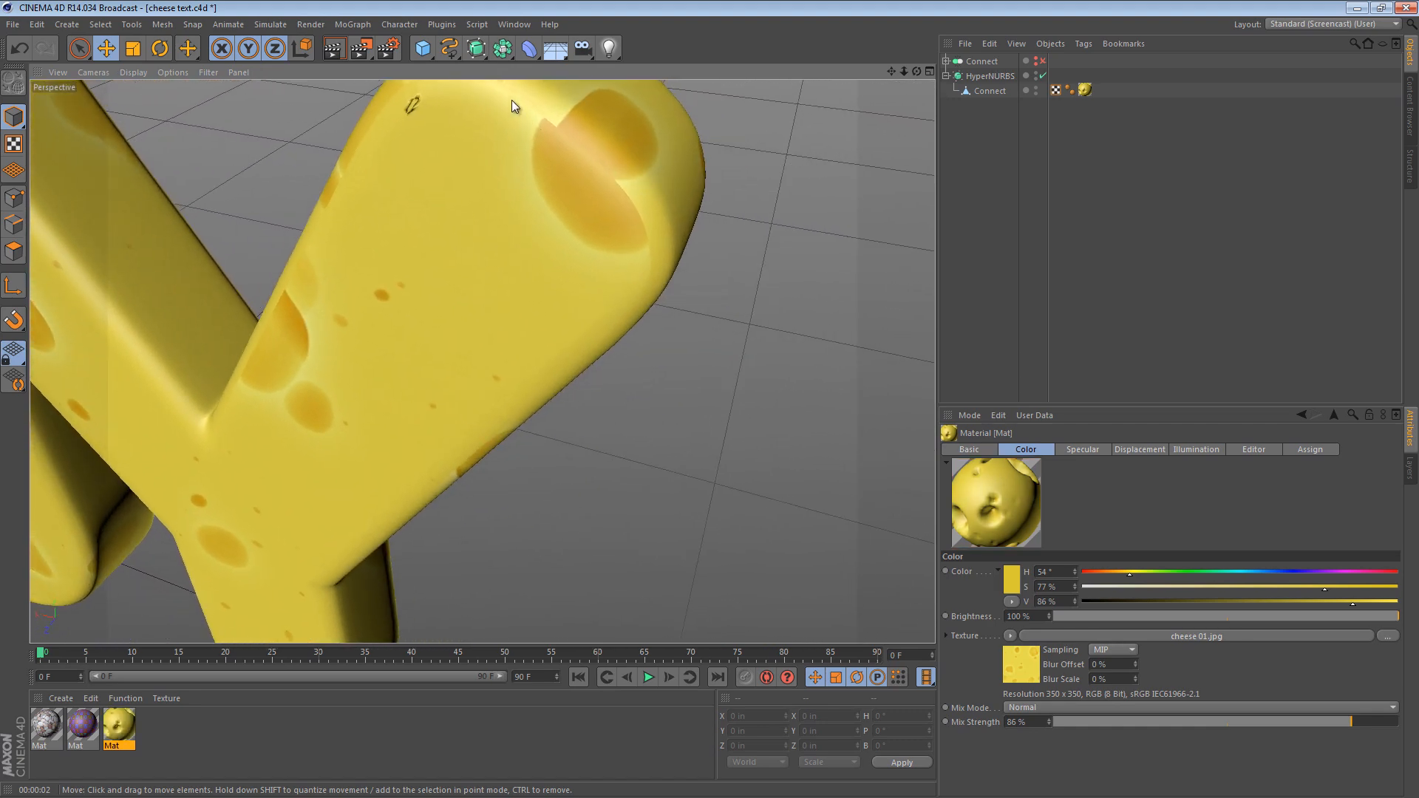
right_click_drag(609, 296, 361, 236, "alt")
mouse_move(361, 235)
left_mouse_down("alt")
mouse_move(331, 229)
mouse_move(710, 428)
mouse_move(380, 238)
left_mouse_up("alt")
right_click_drag(644, 337, 606, 331, "alt")
middle_click_drag(606, 331, 579, 319, "alt")
right_click_drag(579, 319, 609, 320, "alt")
middle_click_drag(609, 319, 602, 334, "alt")
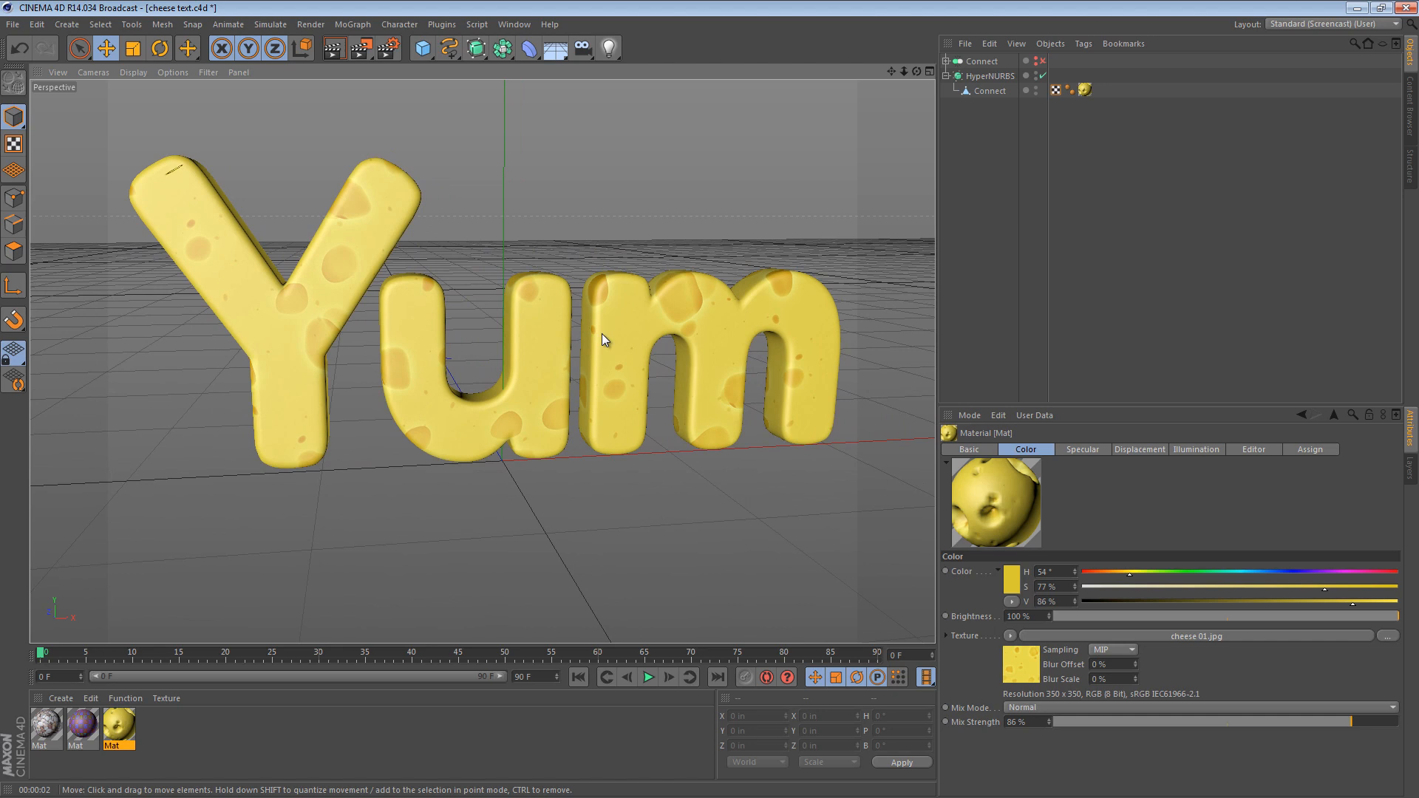
key("ctrl+r")
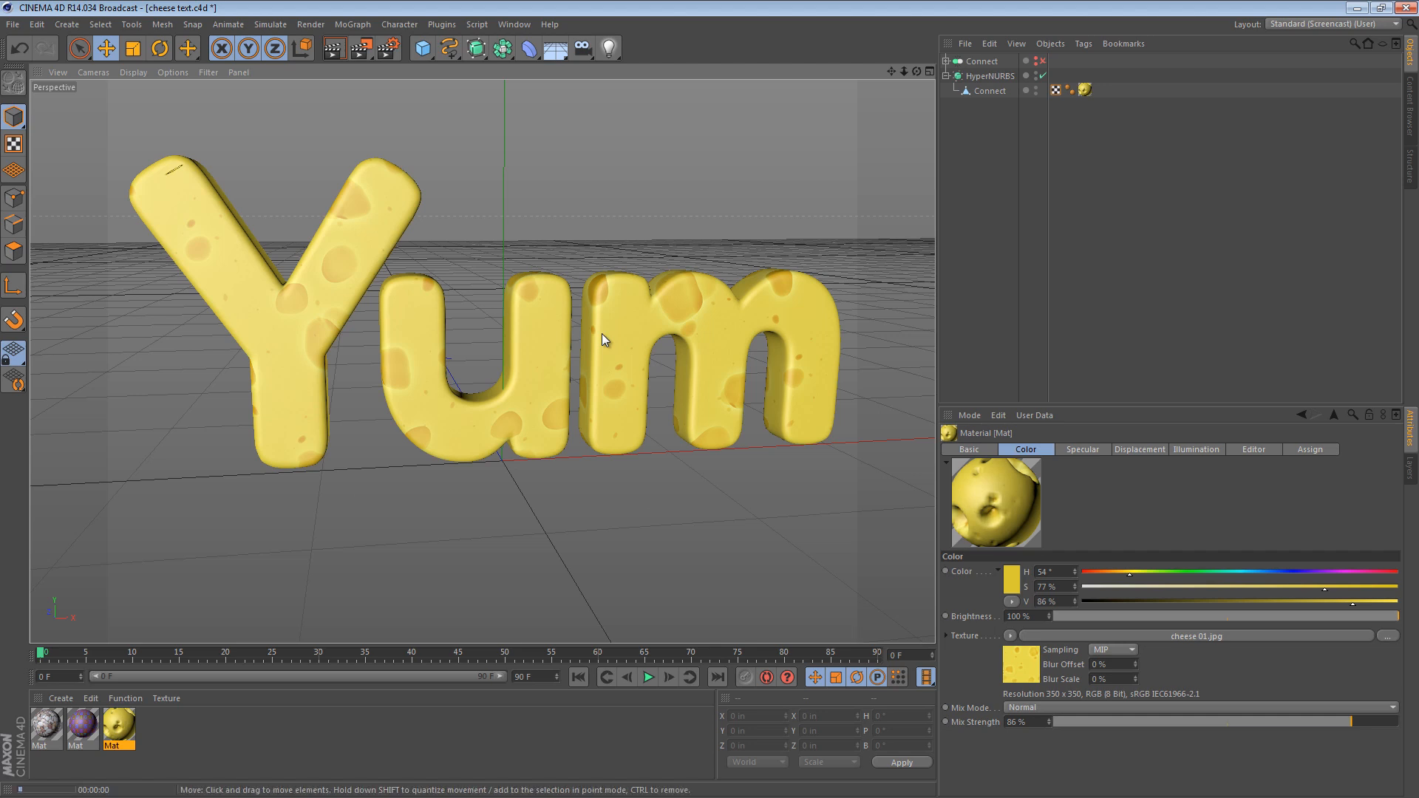